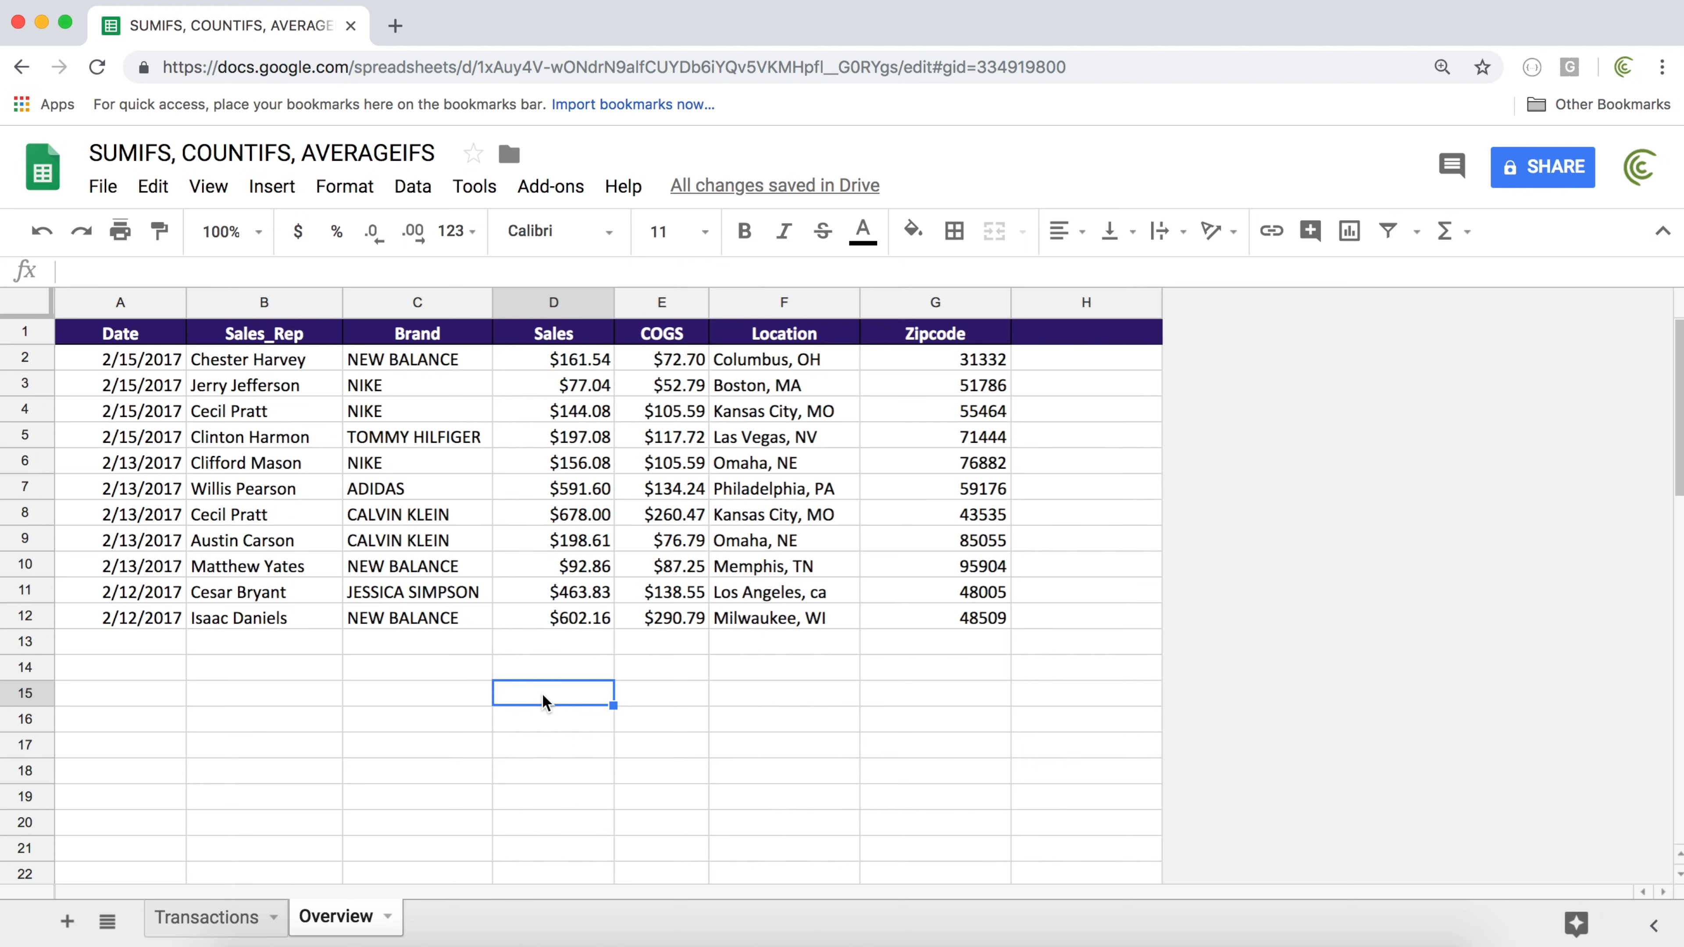
Total the Sales values in cell D17 with the formula =SUM(D2:D12)
left_click(541, 749)
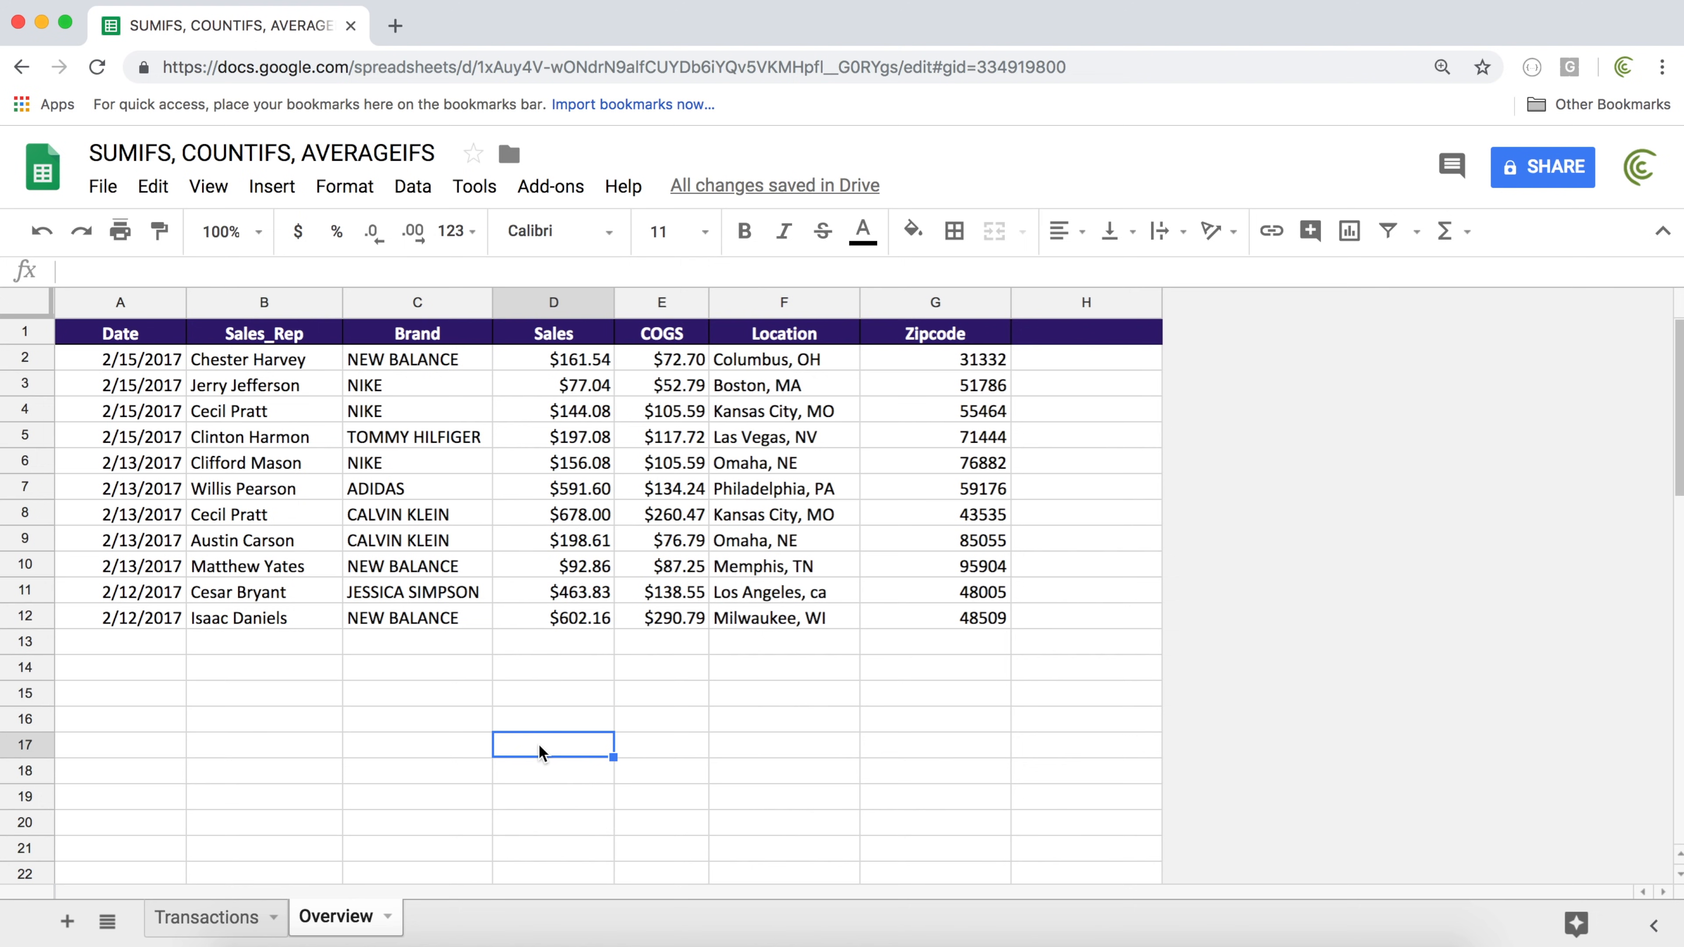
type("=SUM")
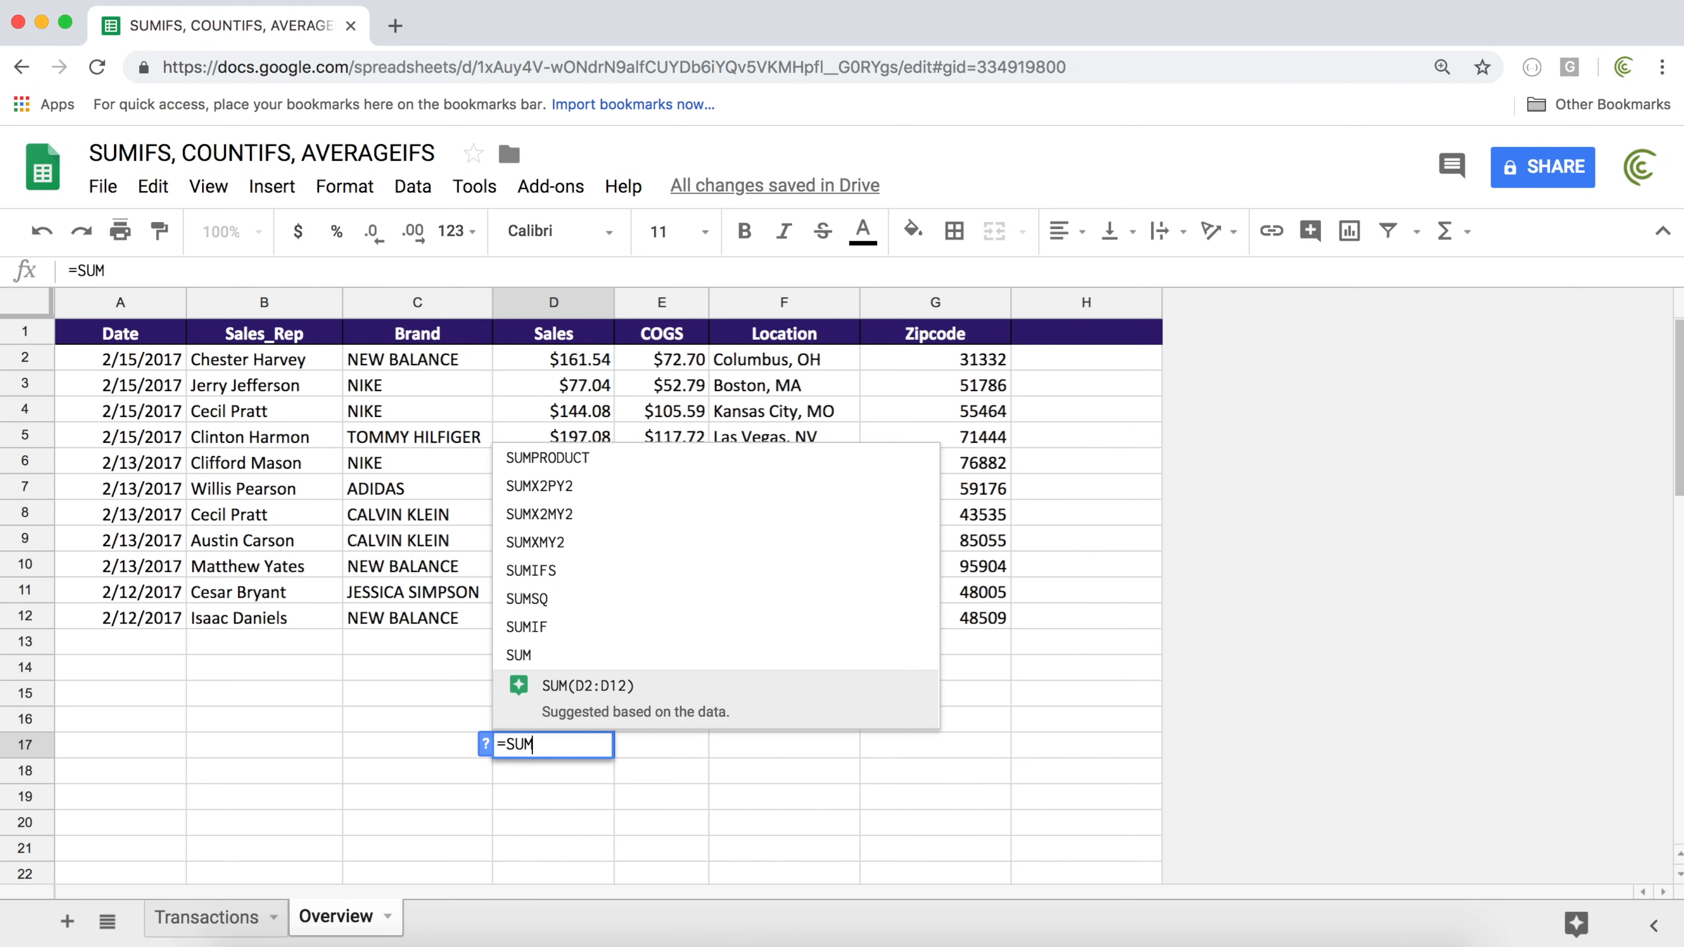
type("(")
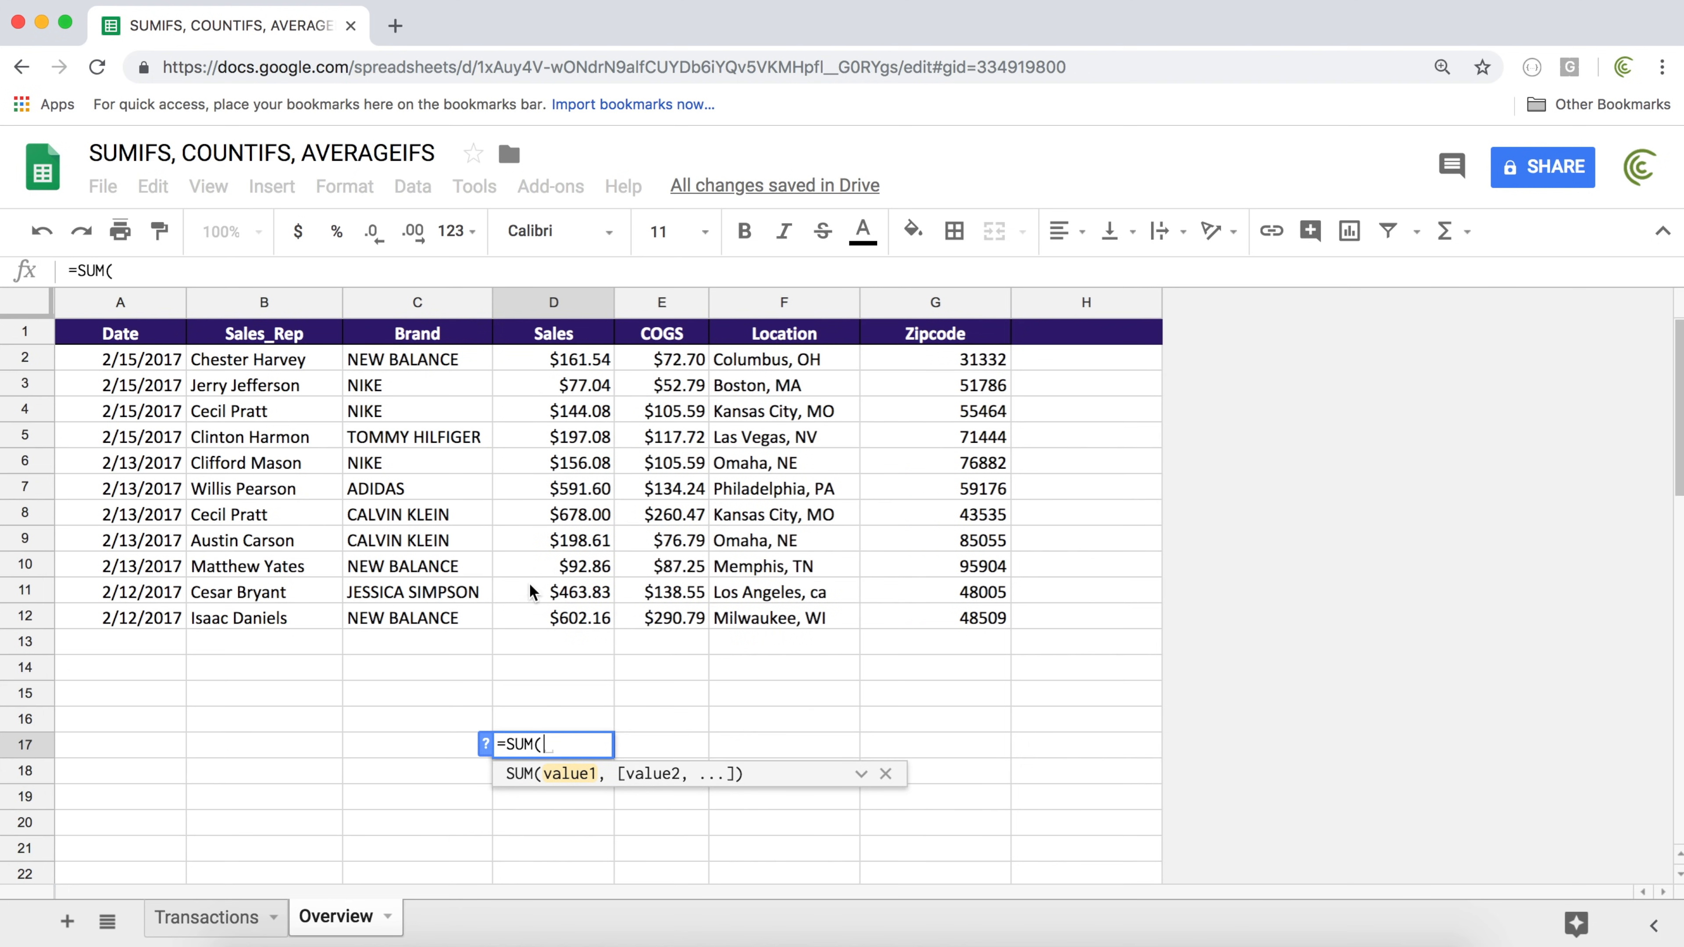
left_click_drag(570, 365, 609, 635)
type(")")
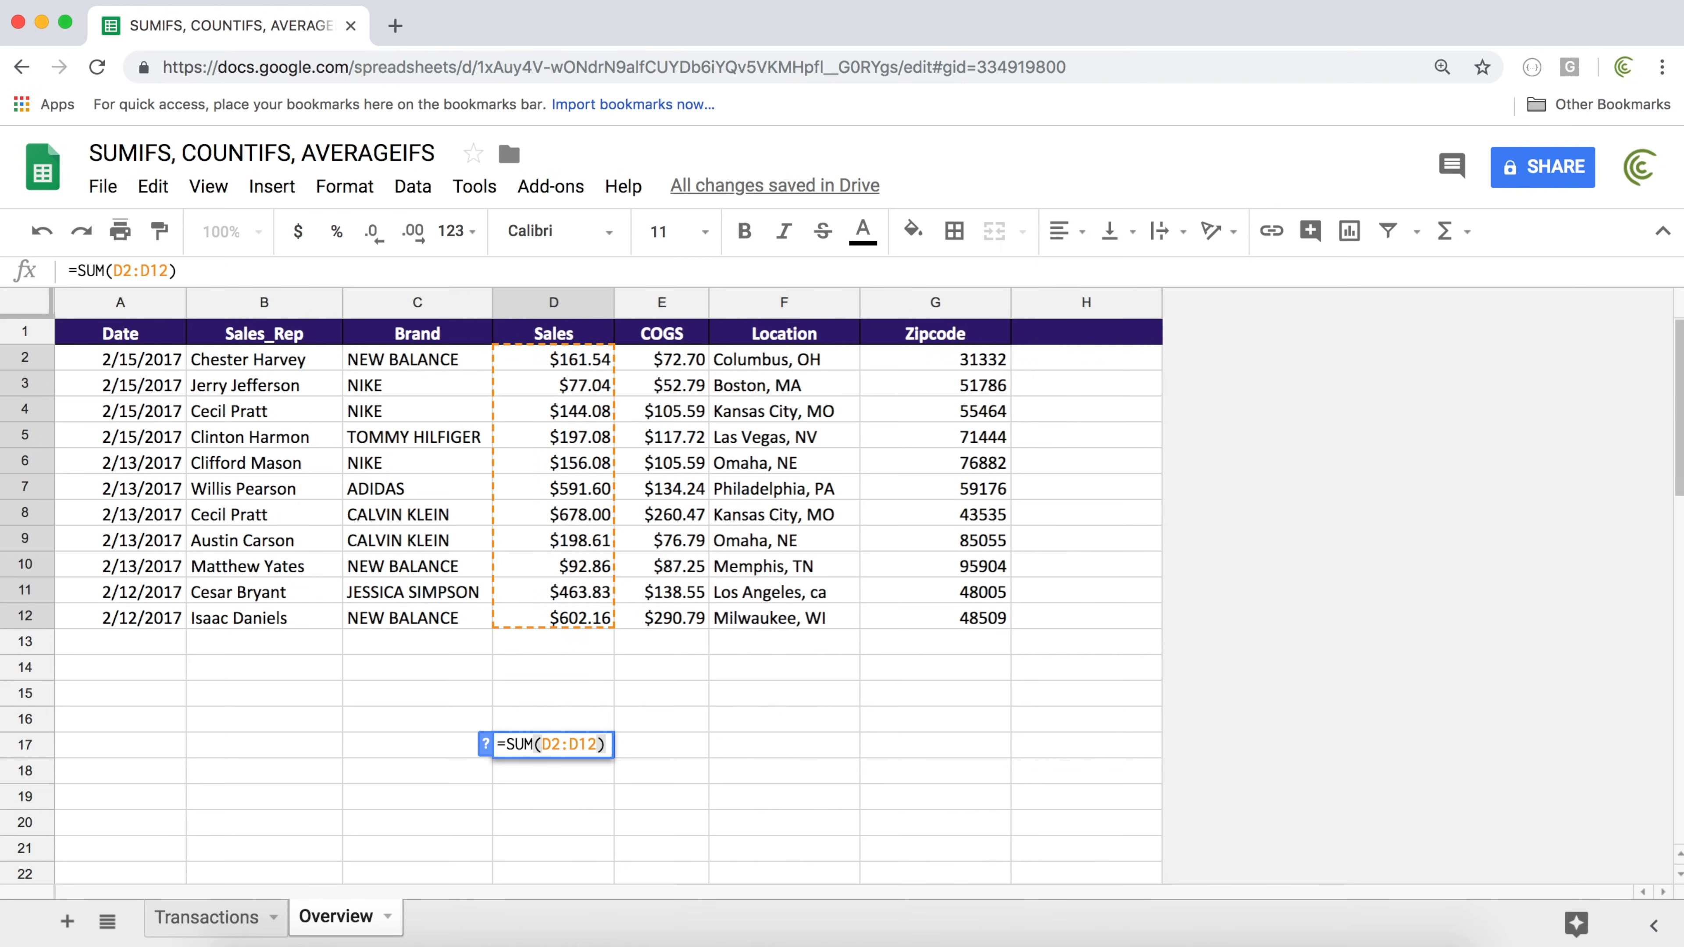
key("Return")
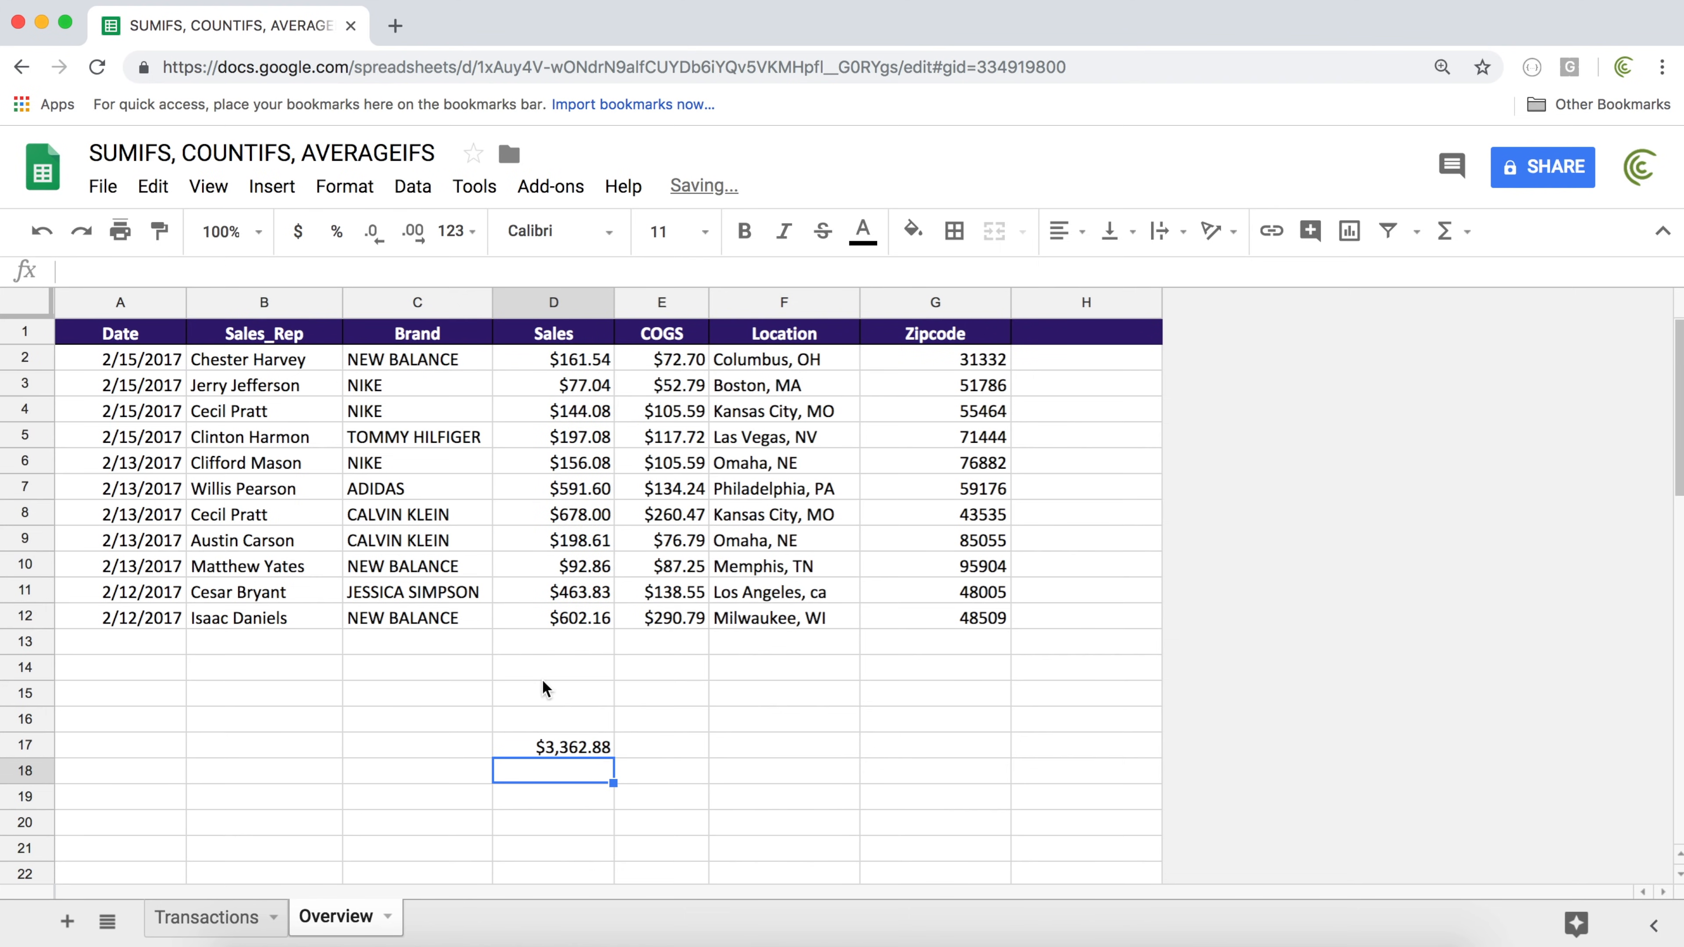
left_click(569, 750)
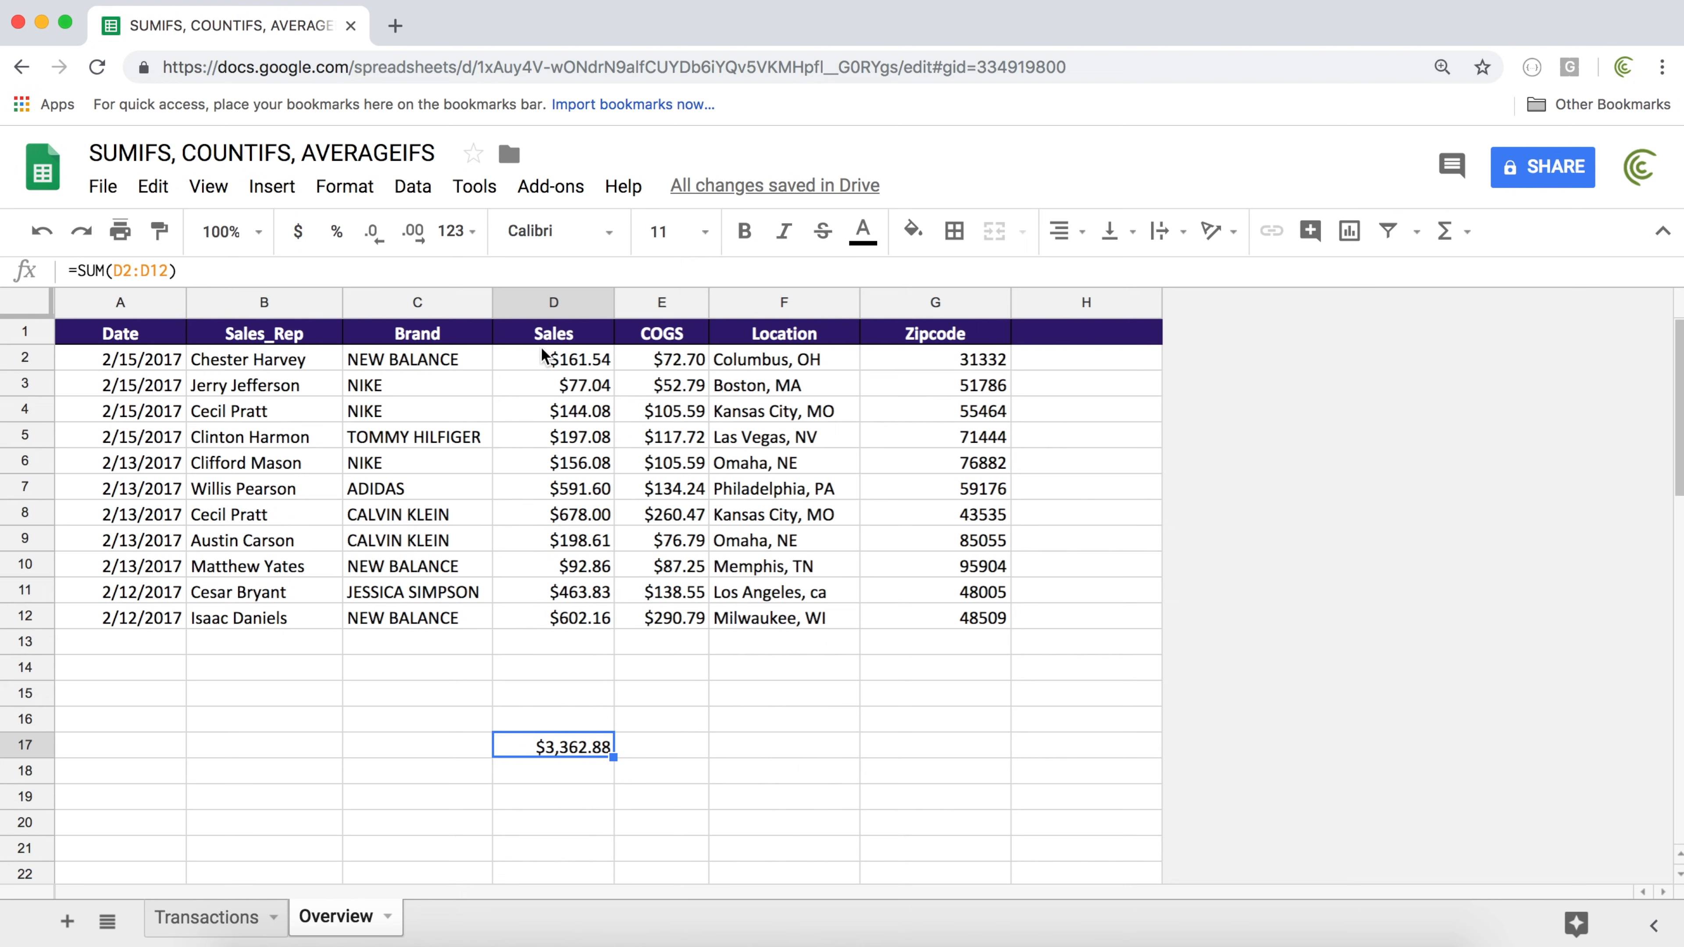
Review the Sales values in D2:D12 and the NIKE entries in the Brand column
left_click_drag(558, 369, 590, 621)
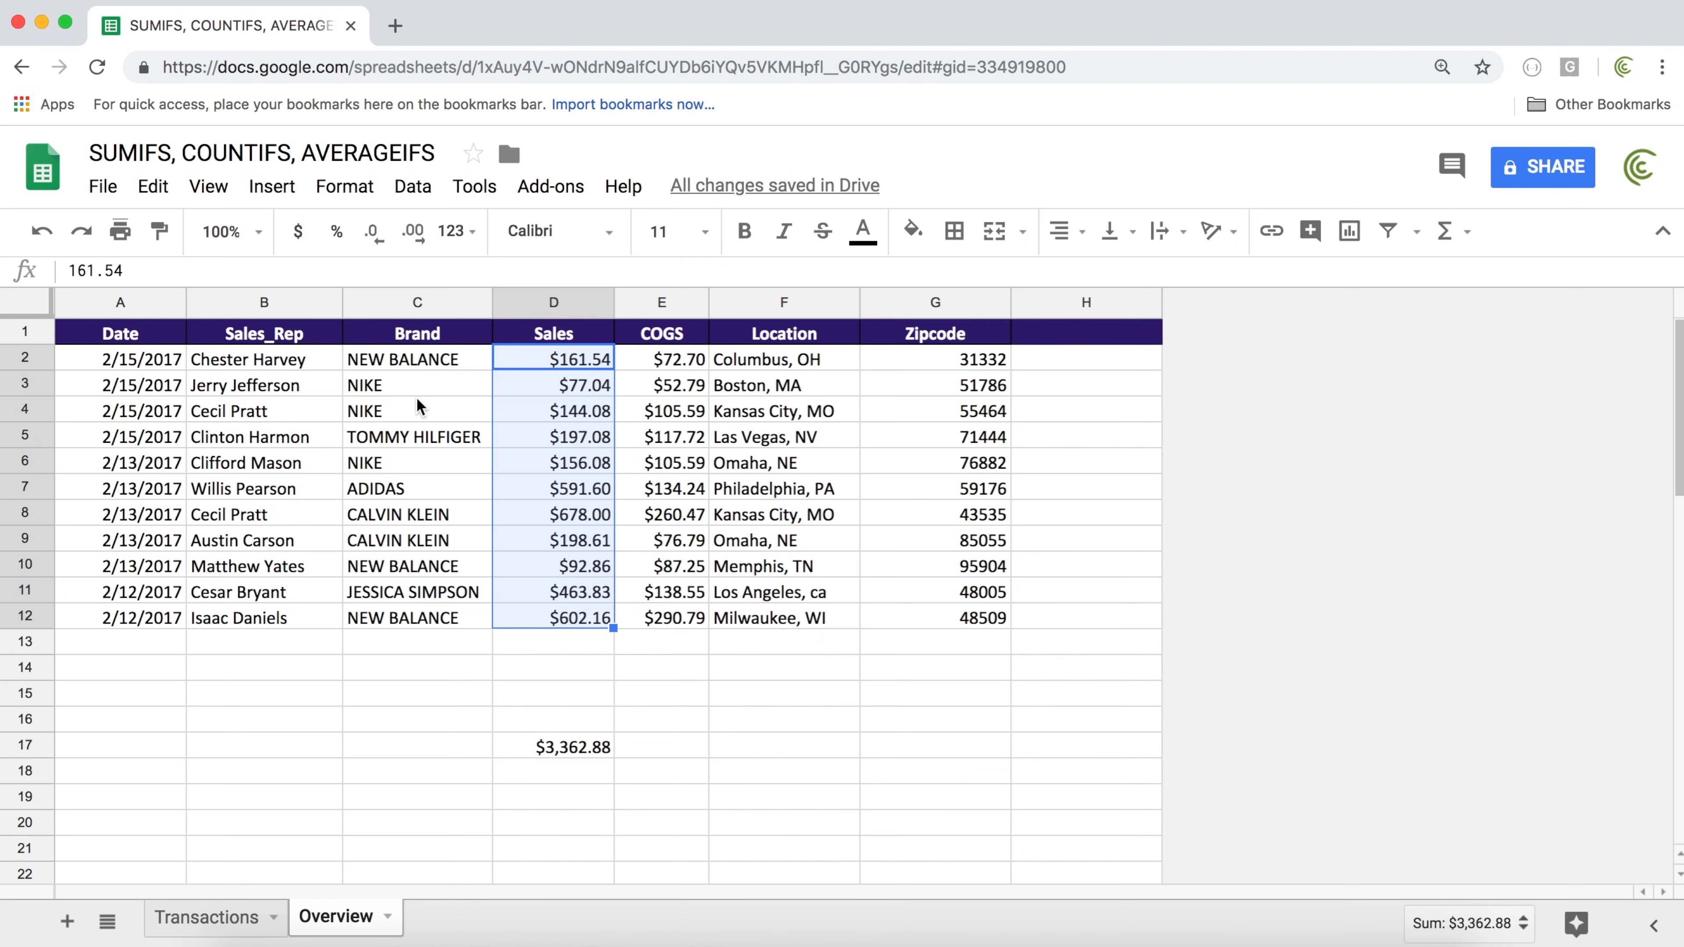
left_click_drag(401, 385, 407, 419)
left_click(411, 457)
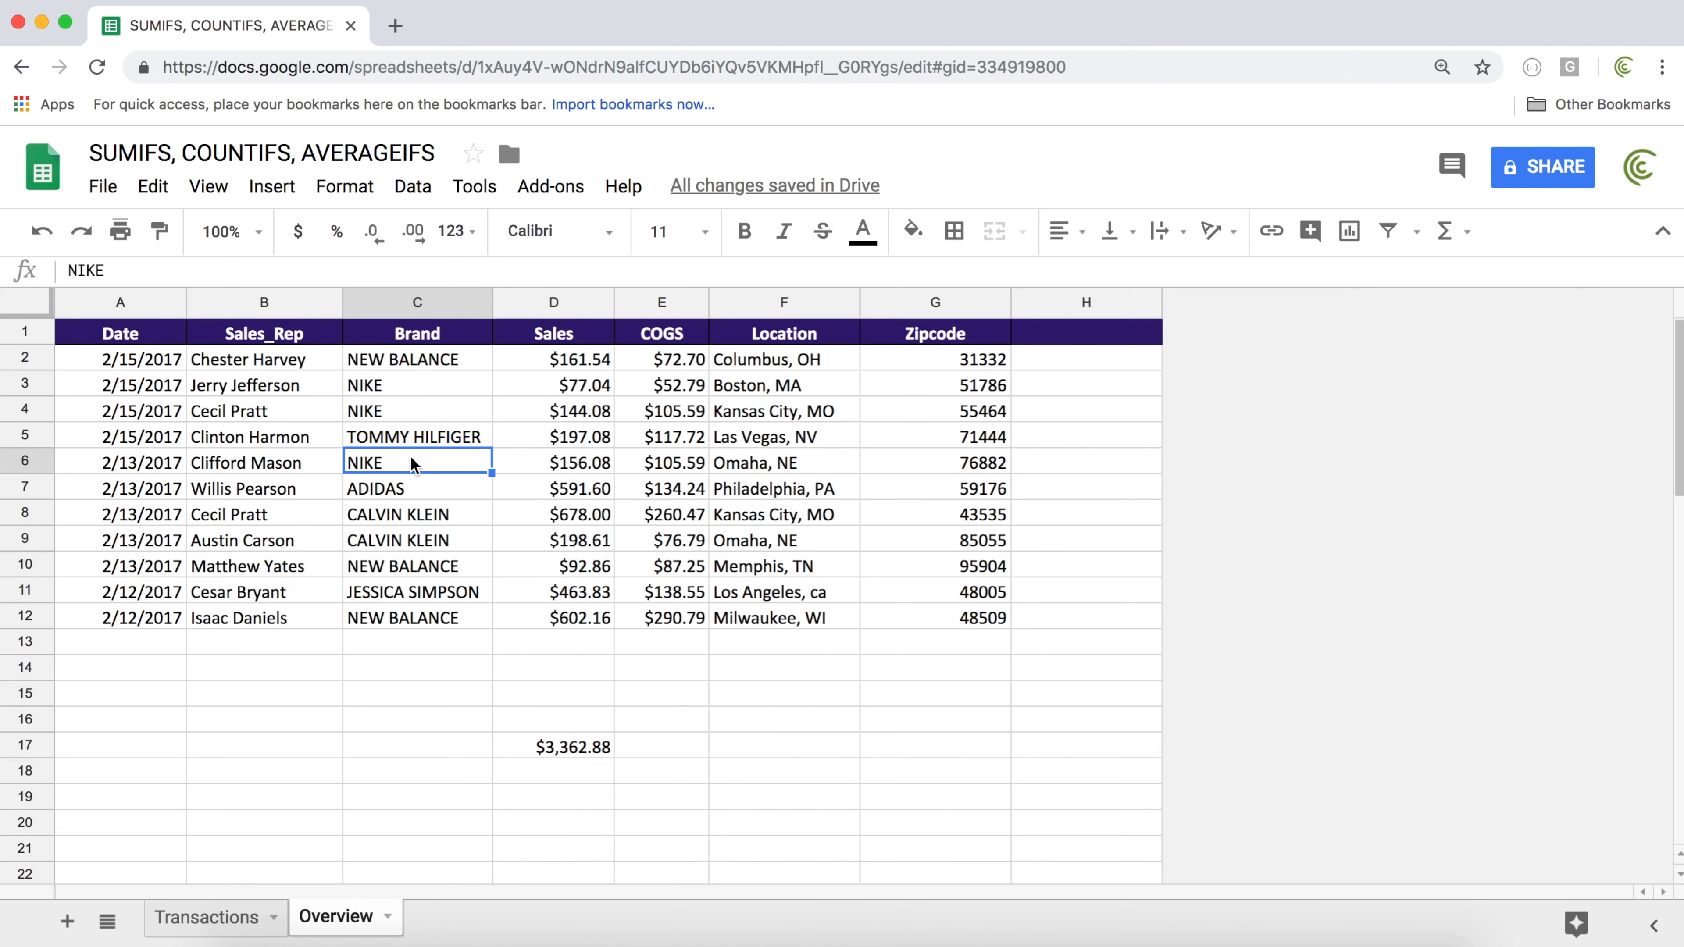
Clear the SUM formula from cell D17
left_click(537, 744)
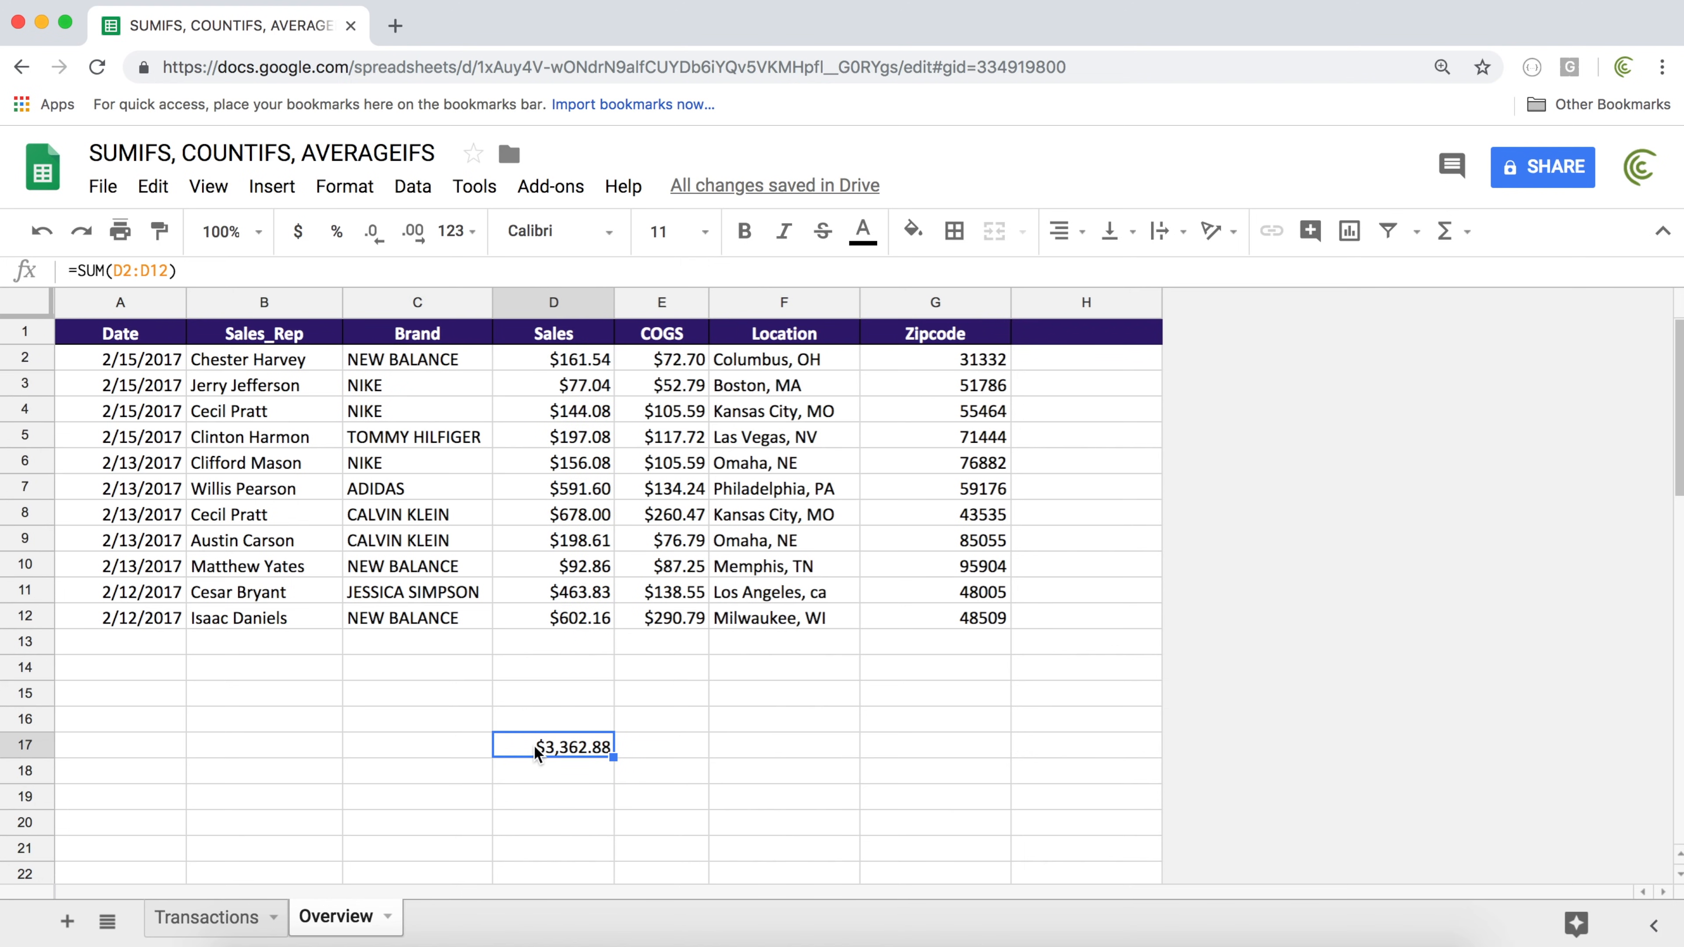
key("Delete")
key("Up")
key("Up")
key("Up")
key("Up")
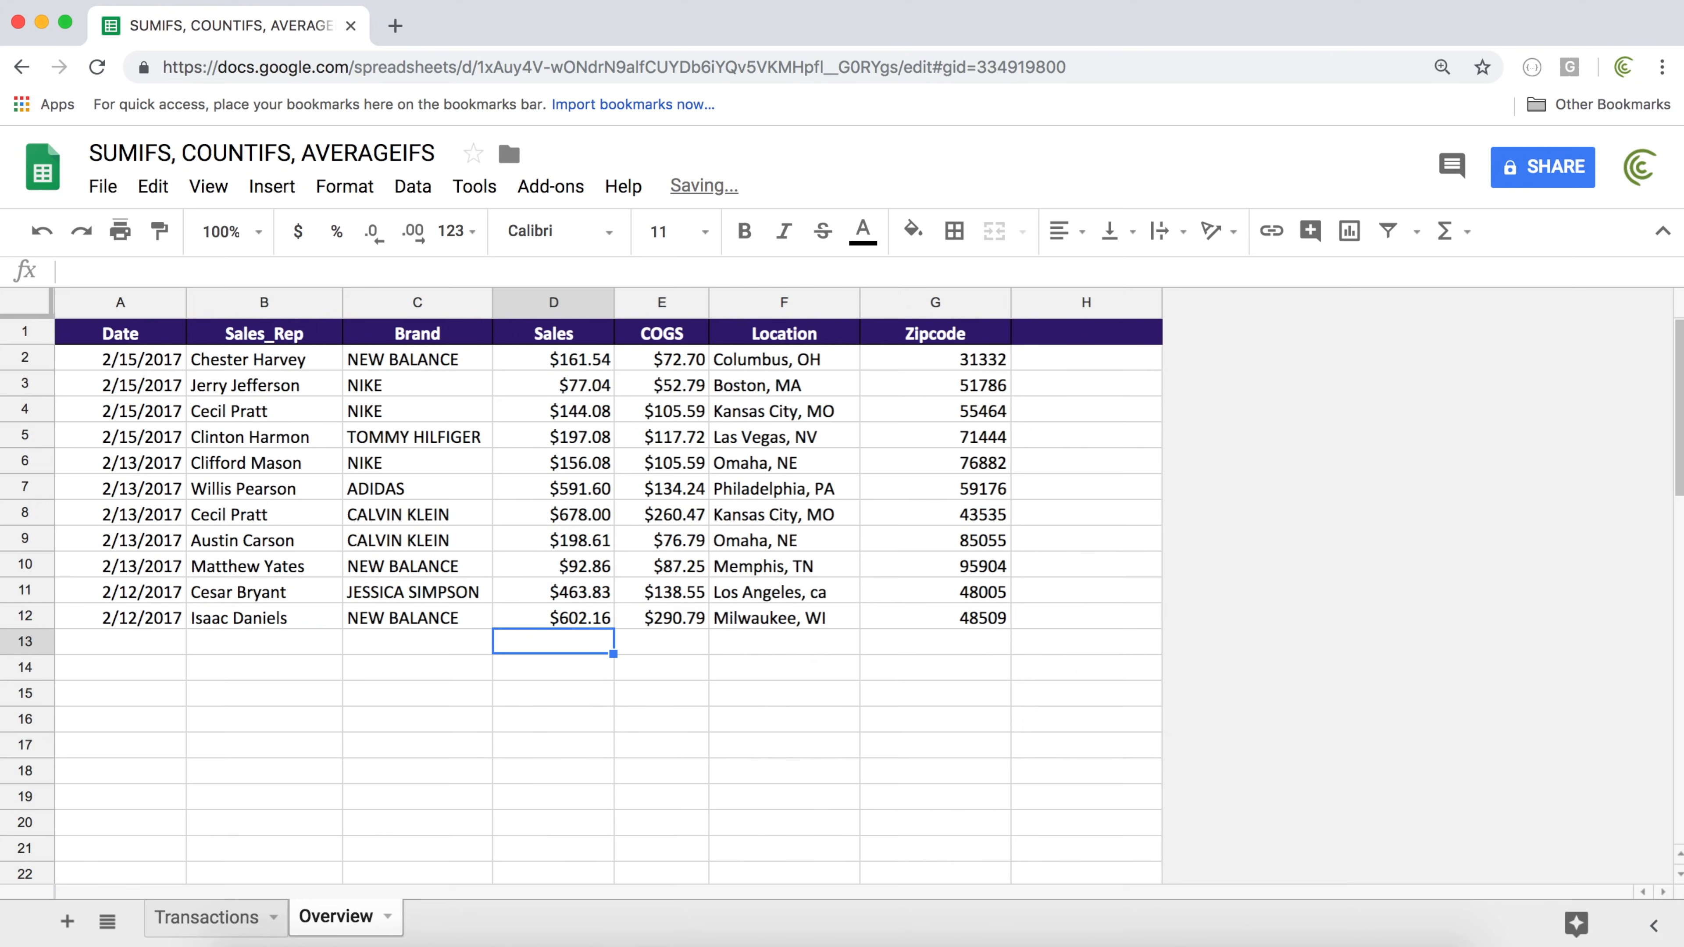
Start a SUMIFS formula in cell D16 below the Sales column
key("super+equal")
key("super+equal")
key("super+equal")
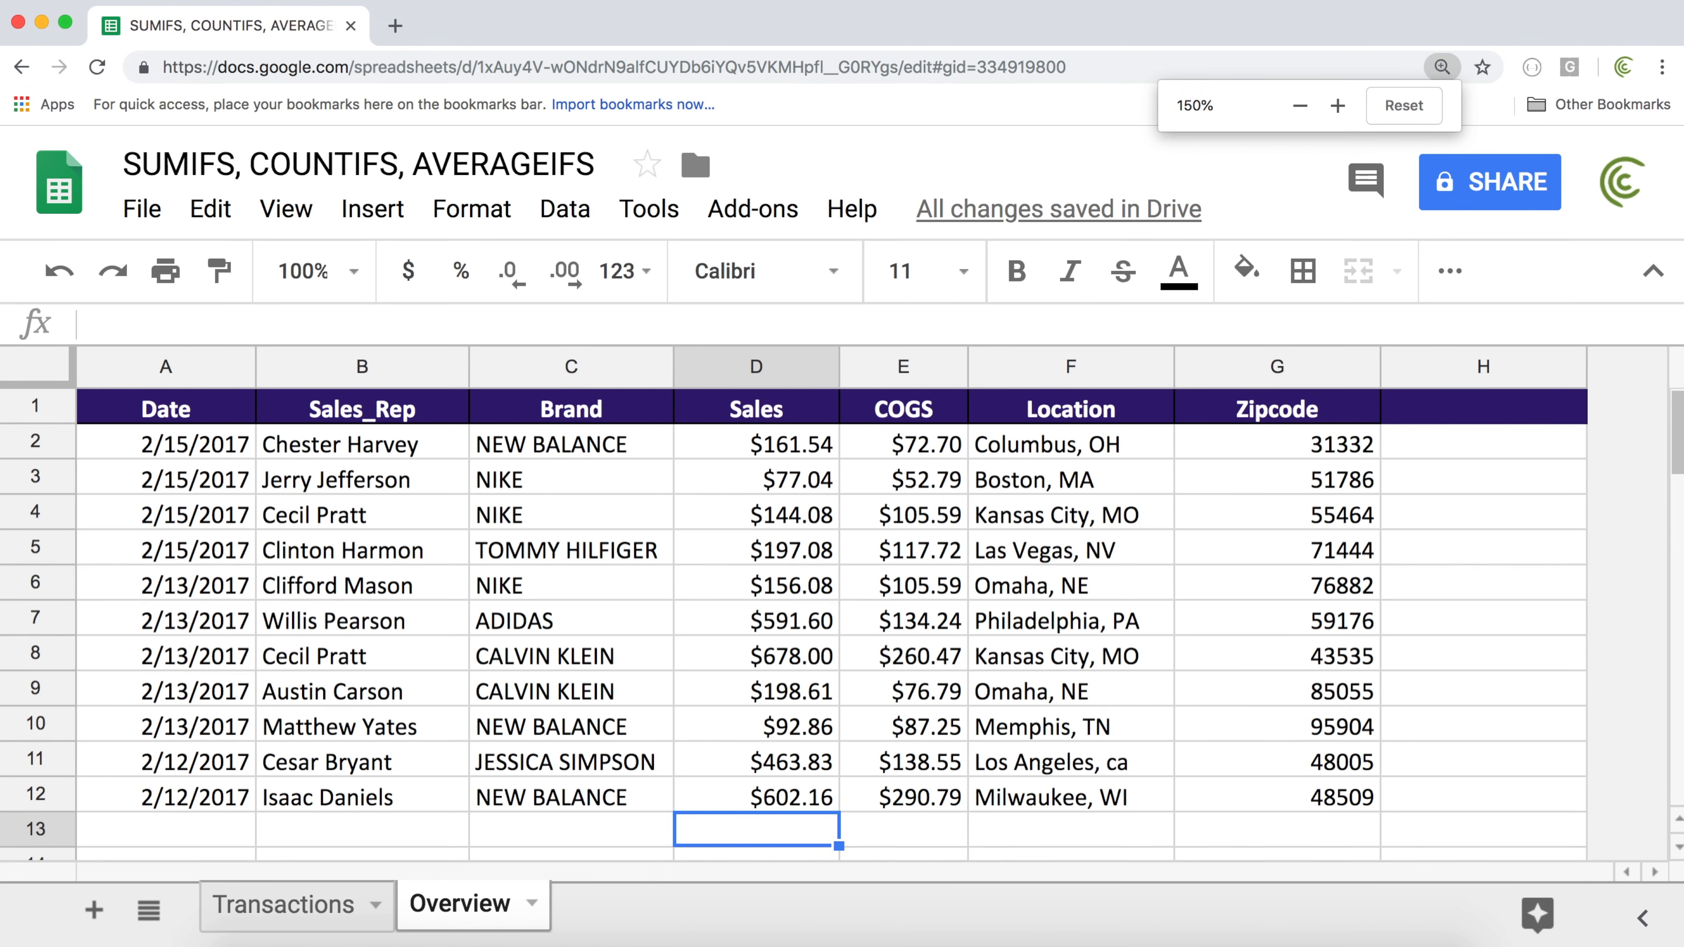
key("super+minus")
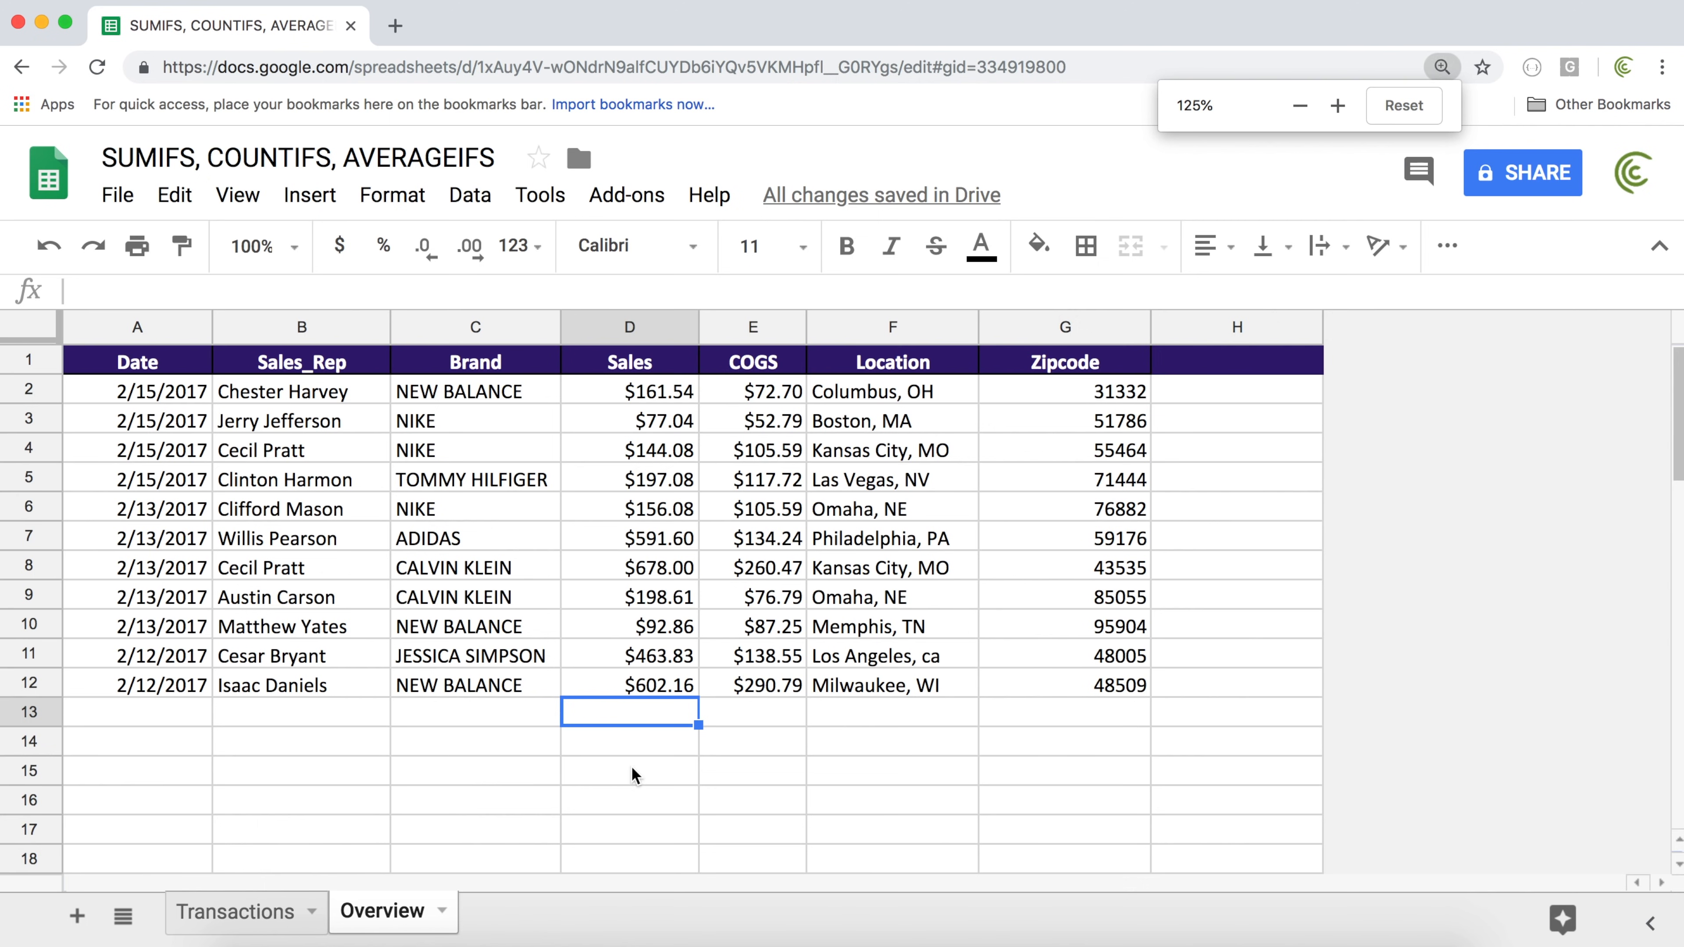
left_click_drag(478, 424, 481, 527)
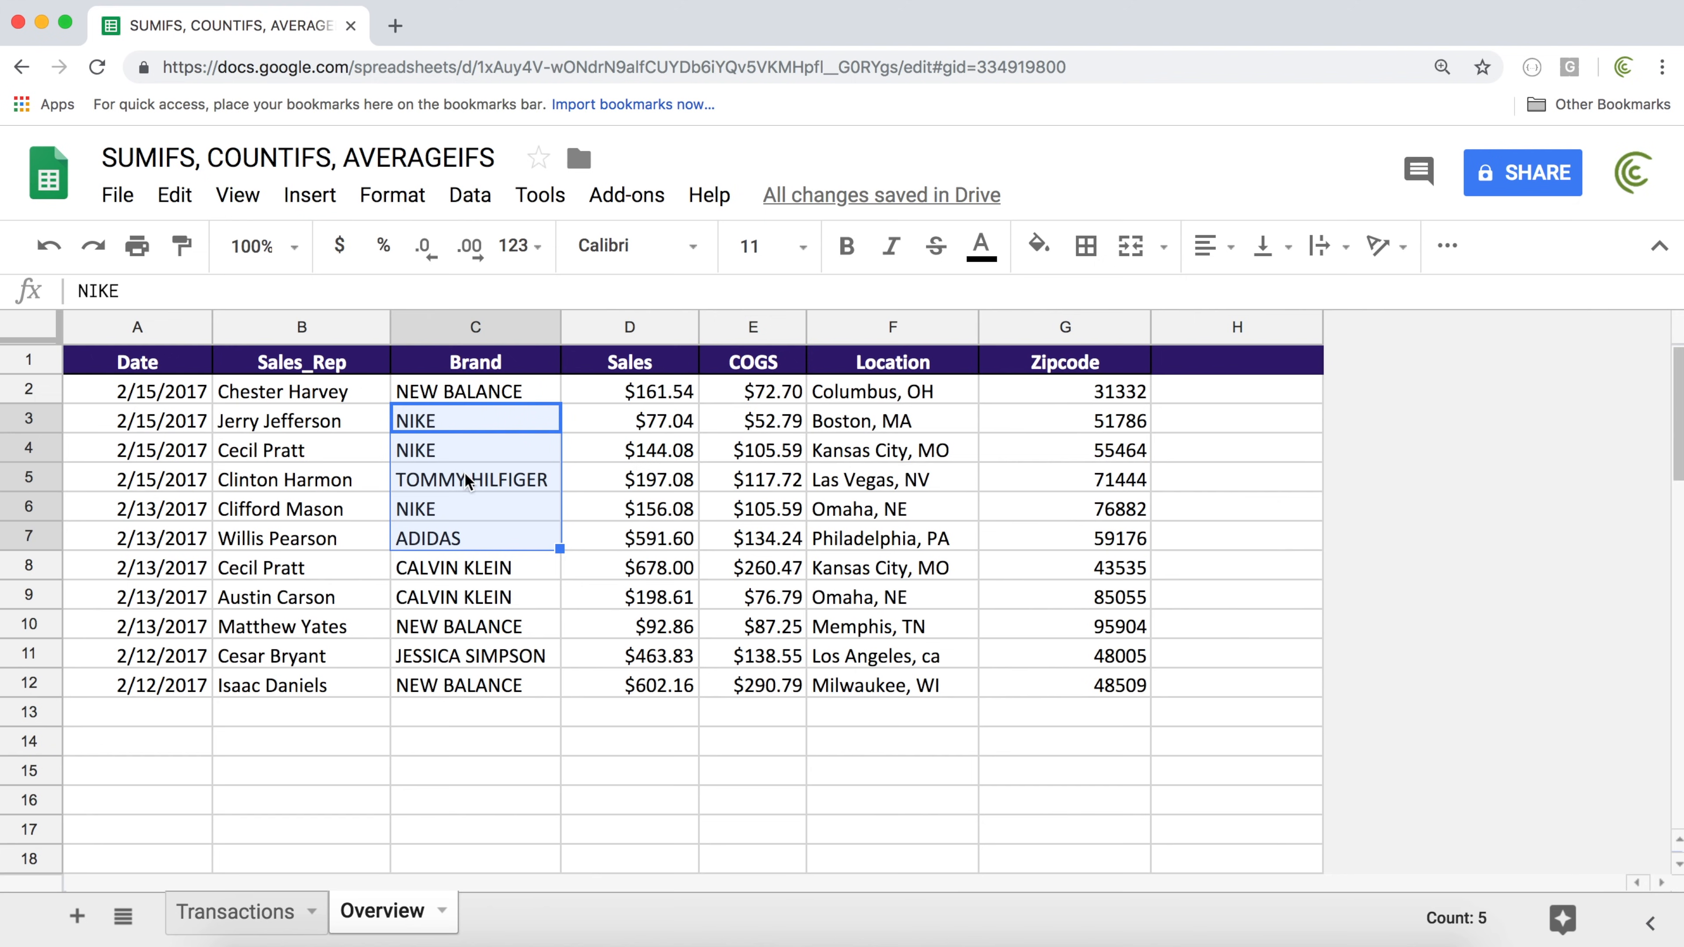
left_click(569, 810)
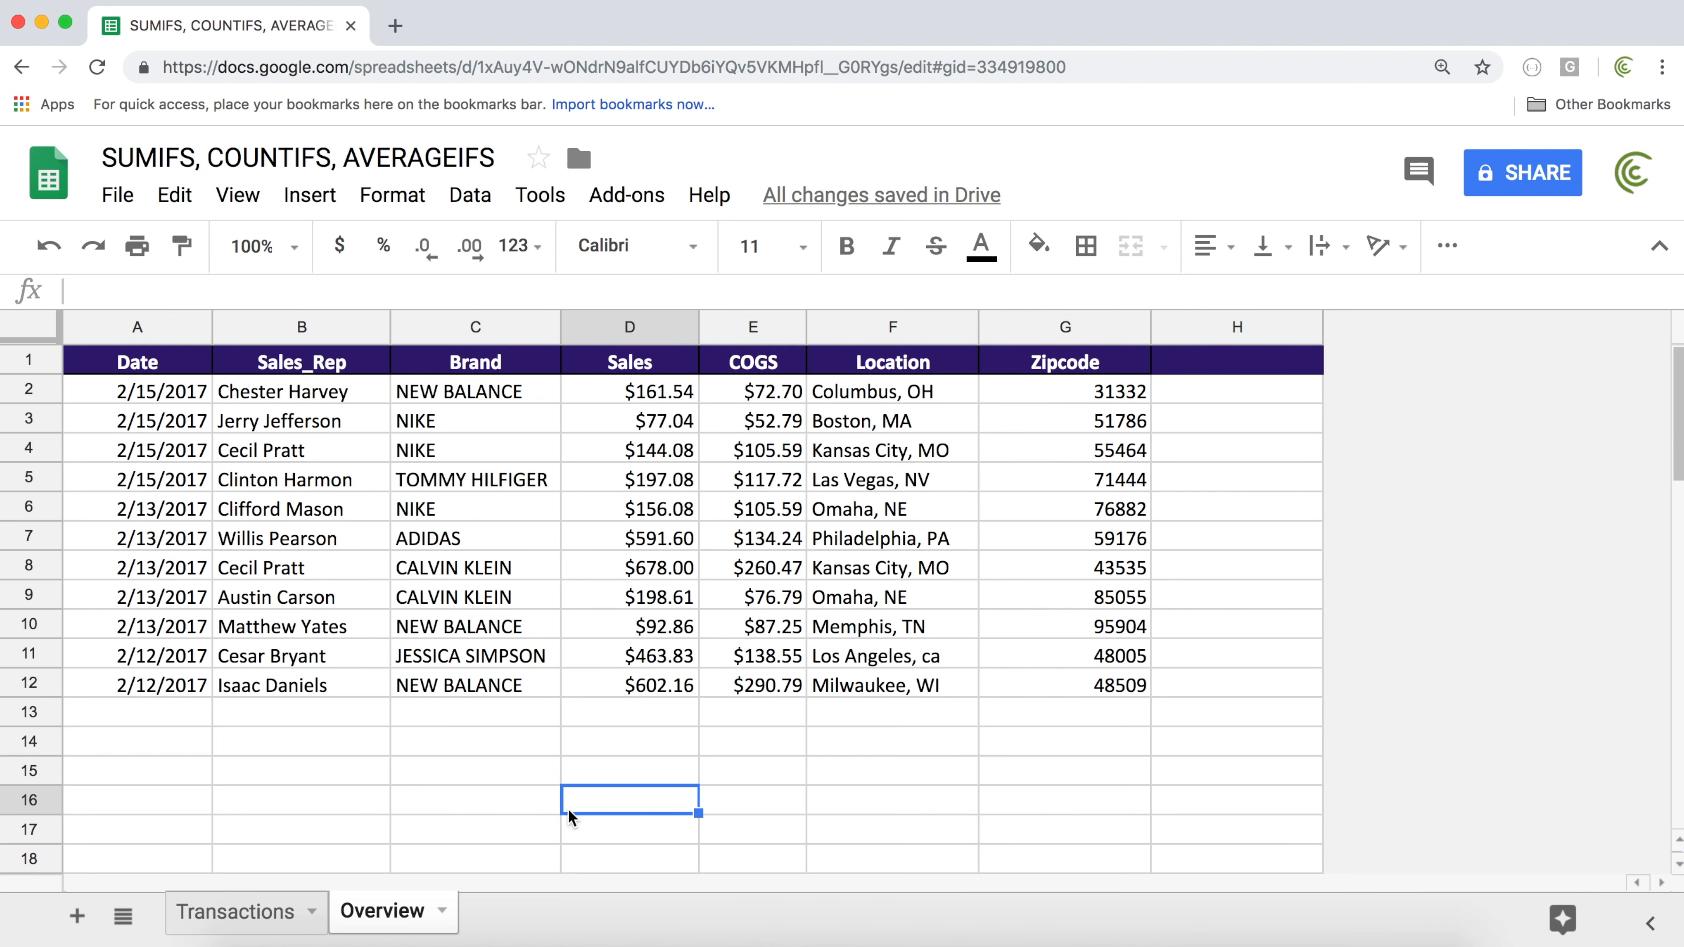
type("=SUM")
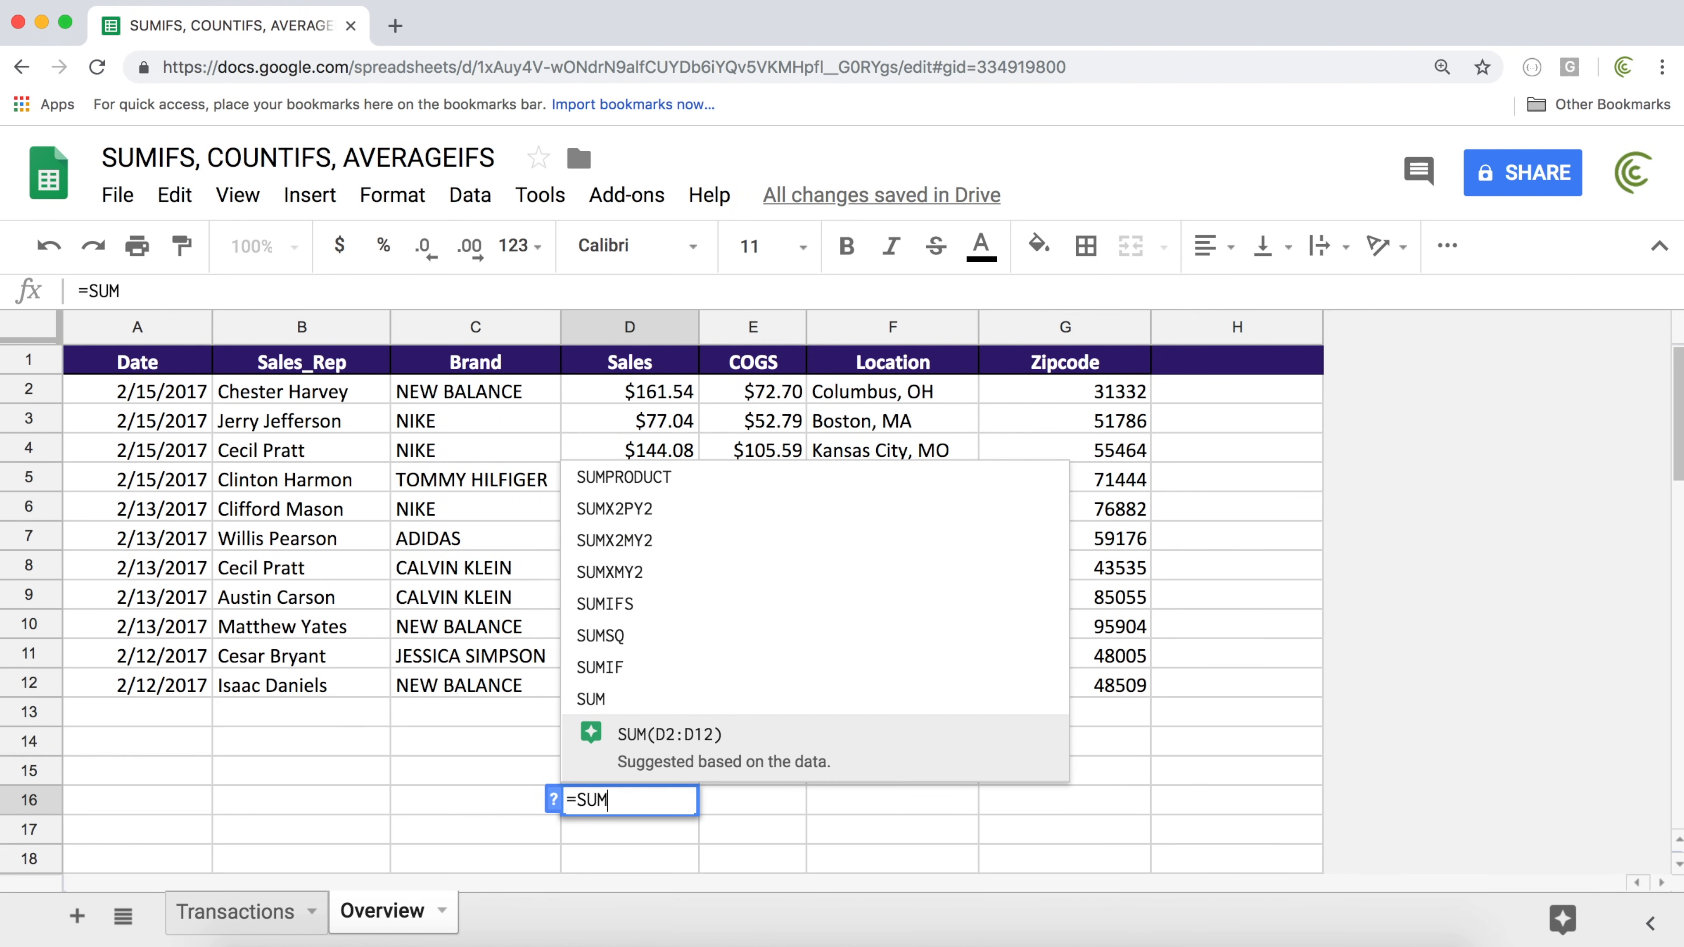
type("IFS")
key("BackSpace")
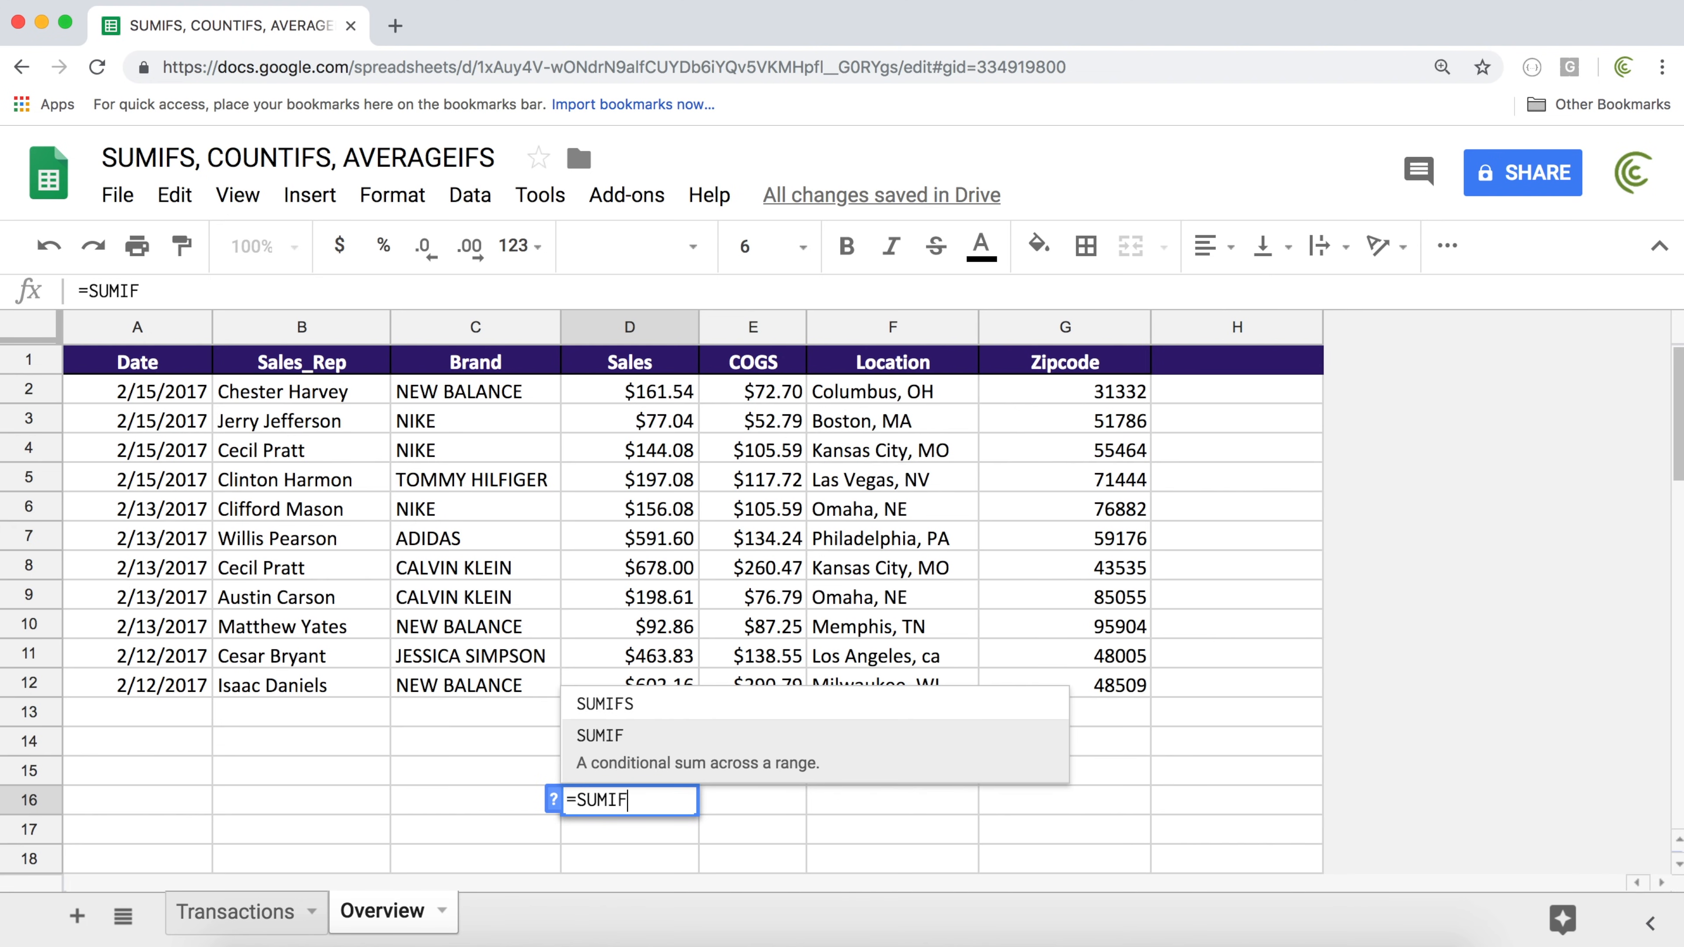
key("Up")
key("Down")
key("Up")
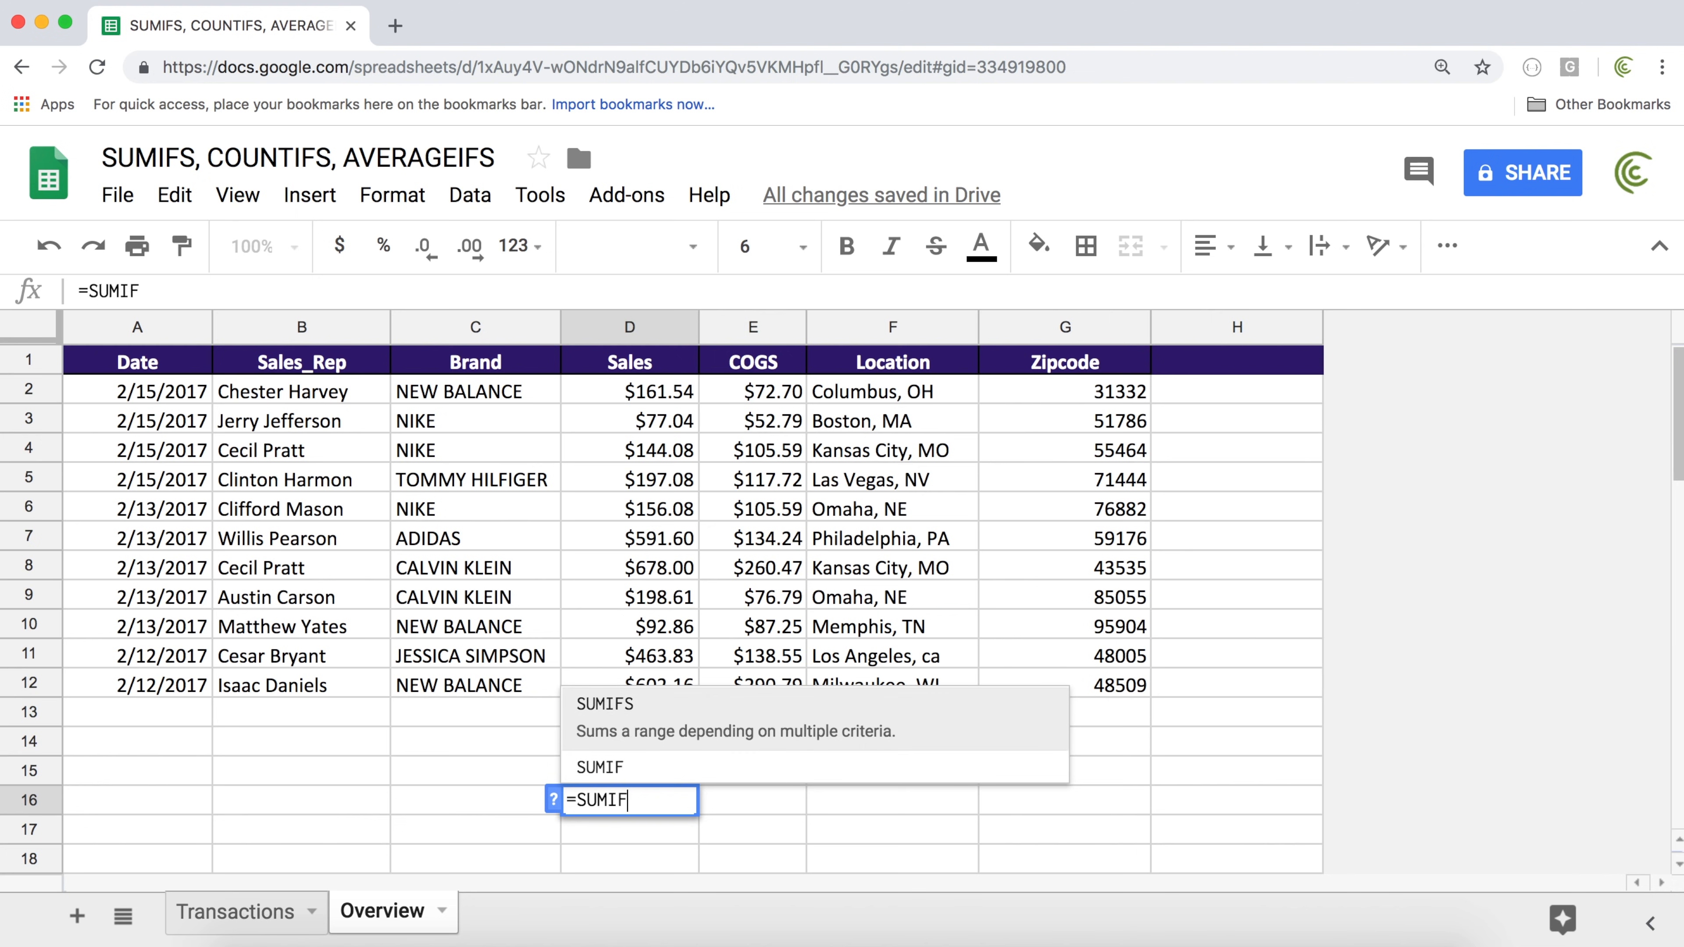
key("Tab")
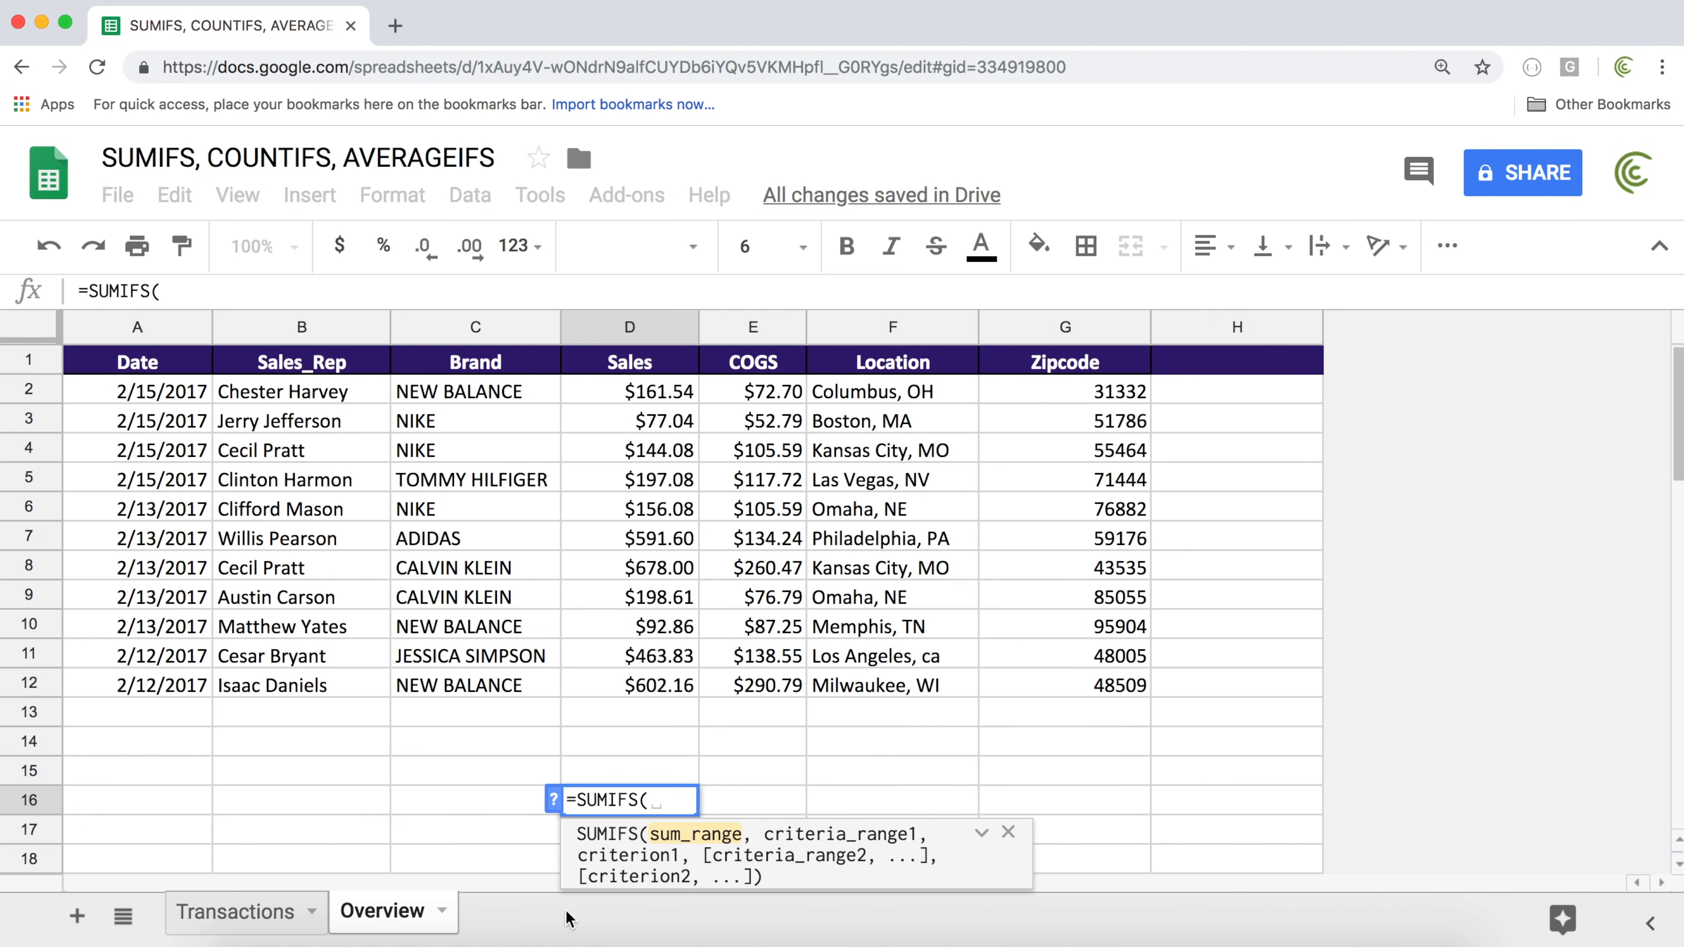
left_click_drag(651, 834, 742, 835)
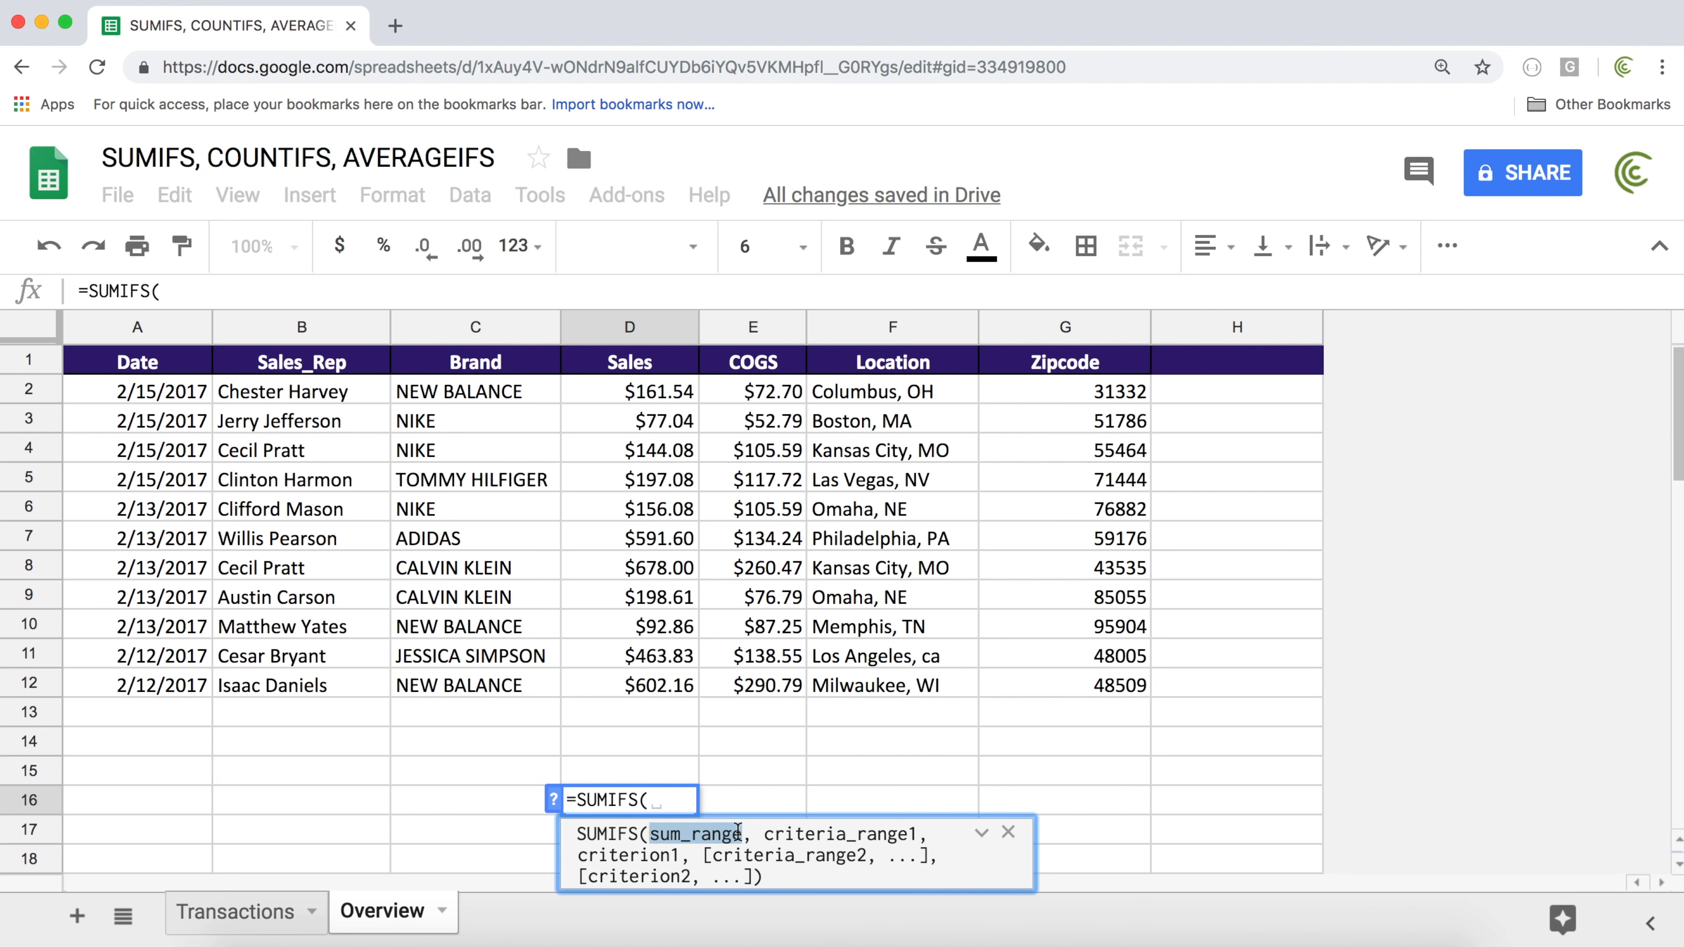
left_click(662, 390)
left_click_drag(675, 657, 671, 682)
left_click_drag(631, 396, 662, 594)
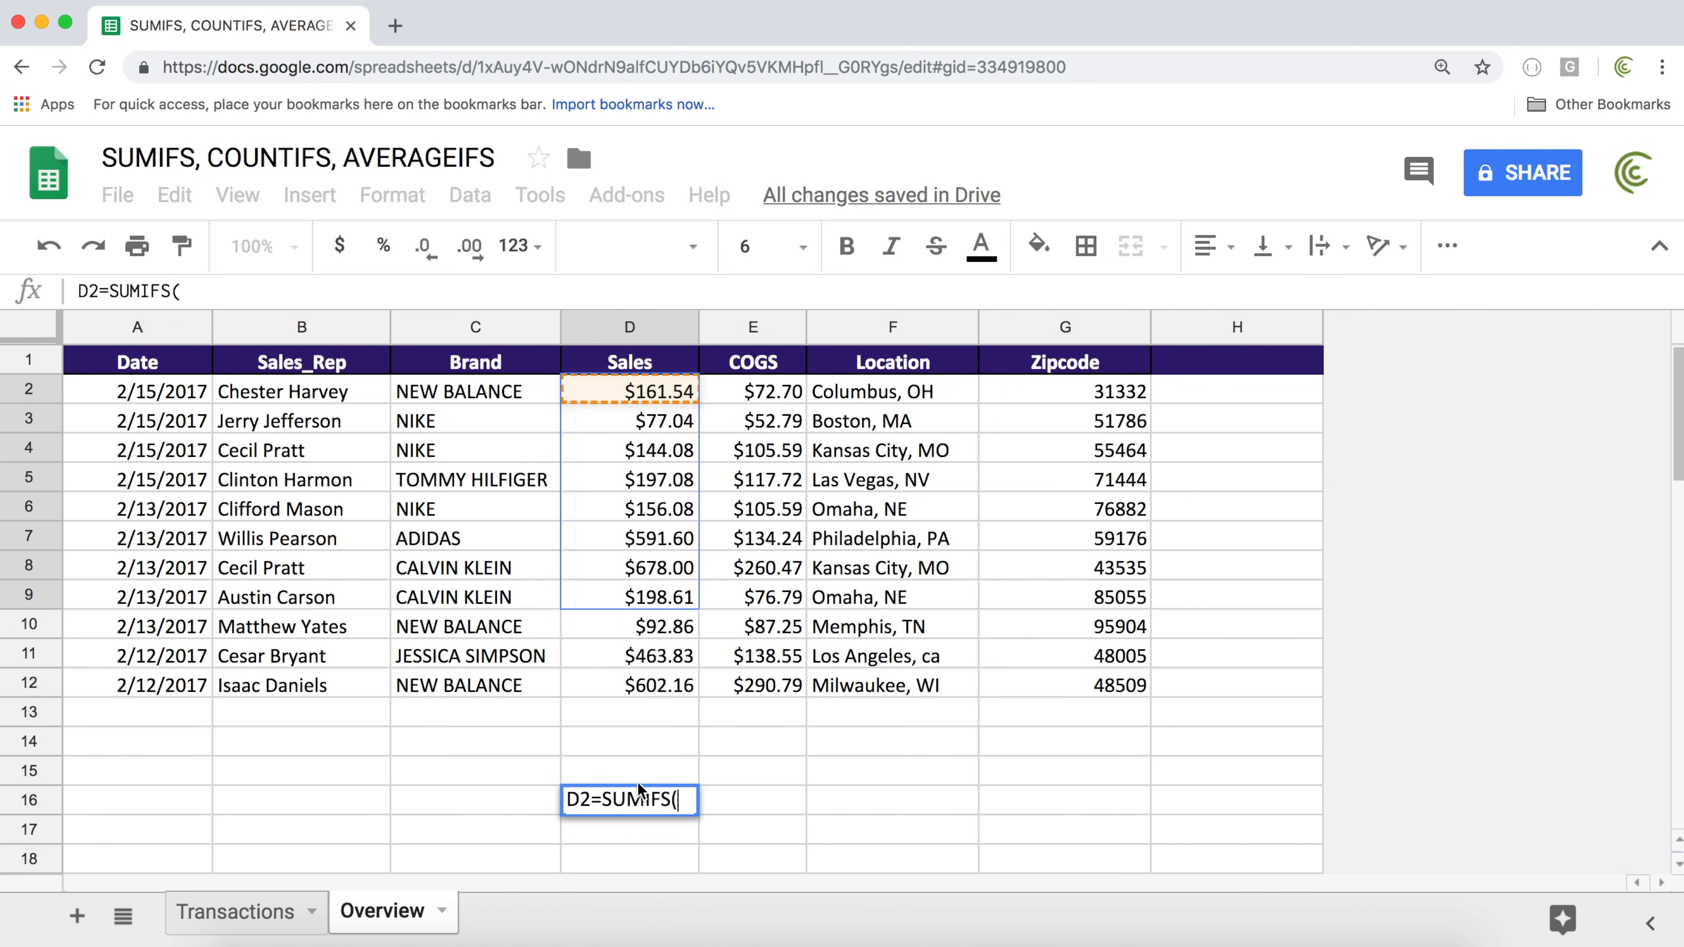
left_click(594, 798)
key("BackSpace")
key("BackSpace")
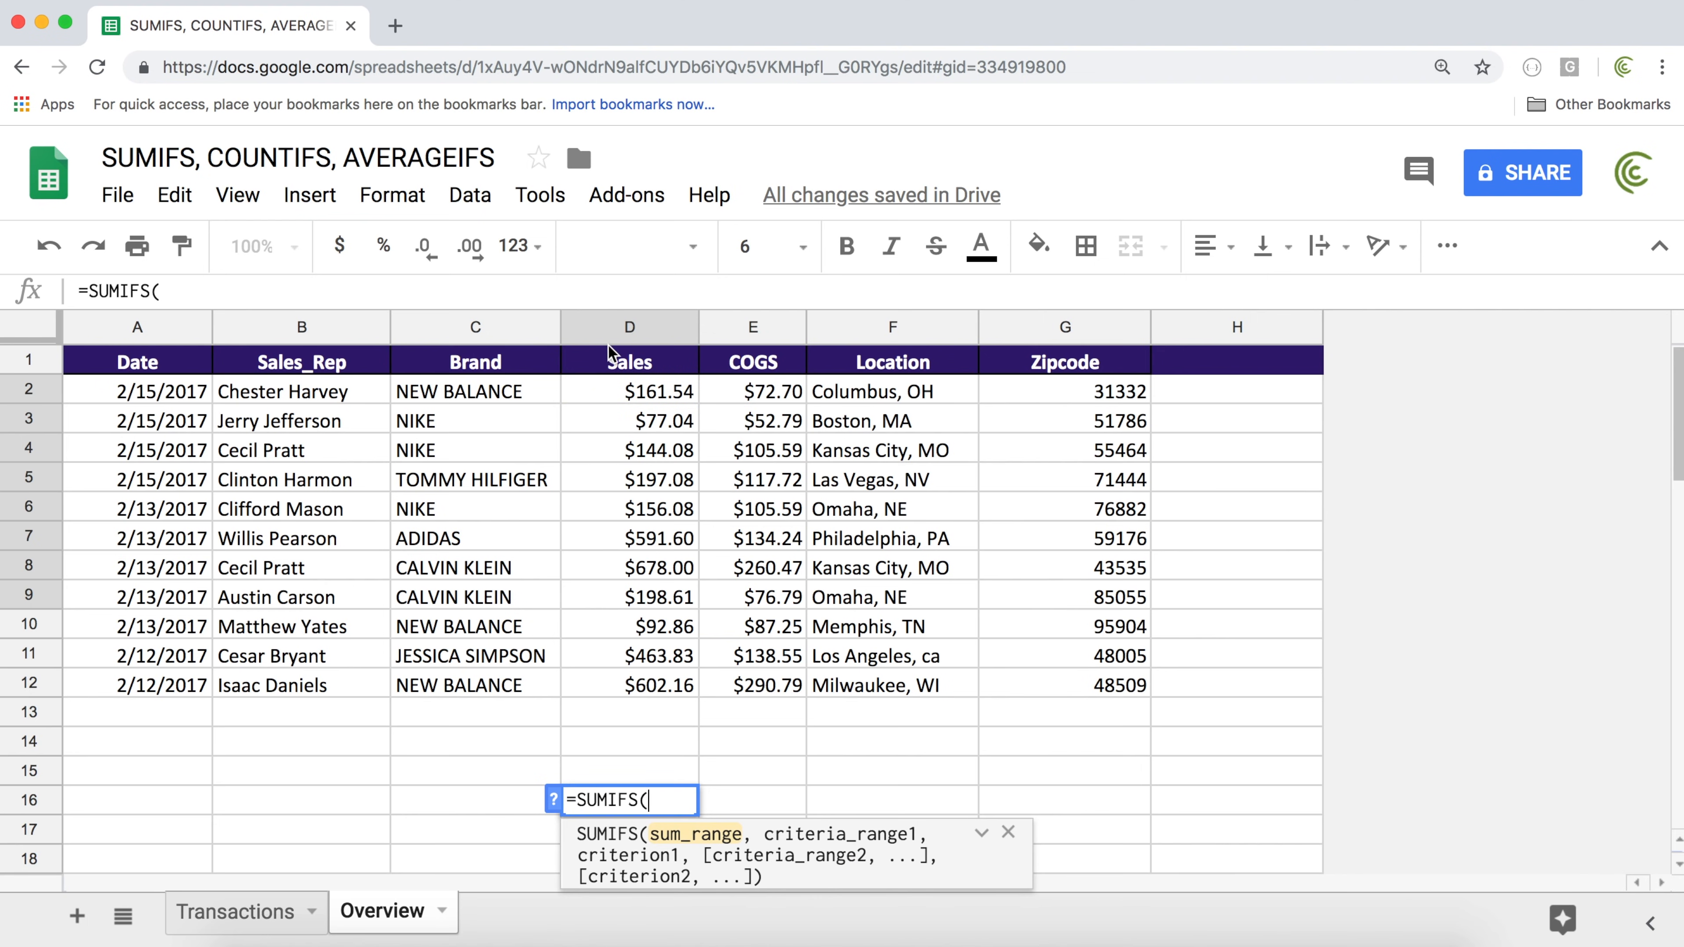
Give the SUMIFS formula the sum range D2:D12 and the Brand column C2:C12 as first criteria range
left_click_drag(660, 393, 653, 685)
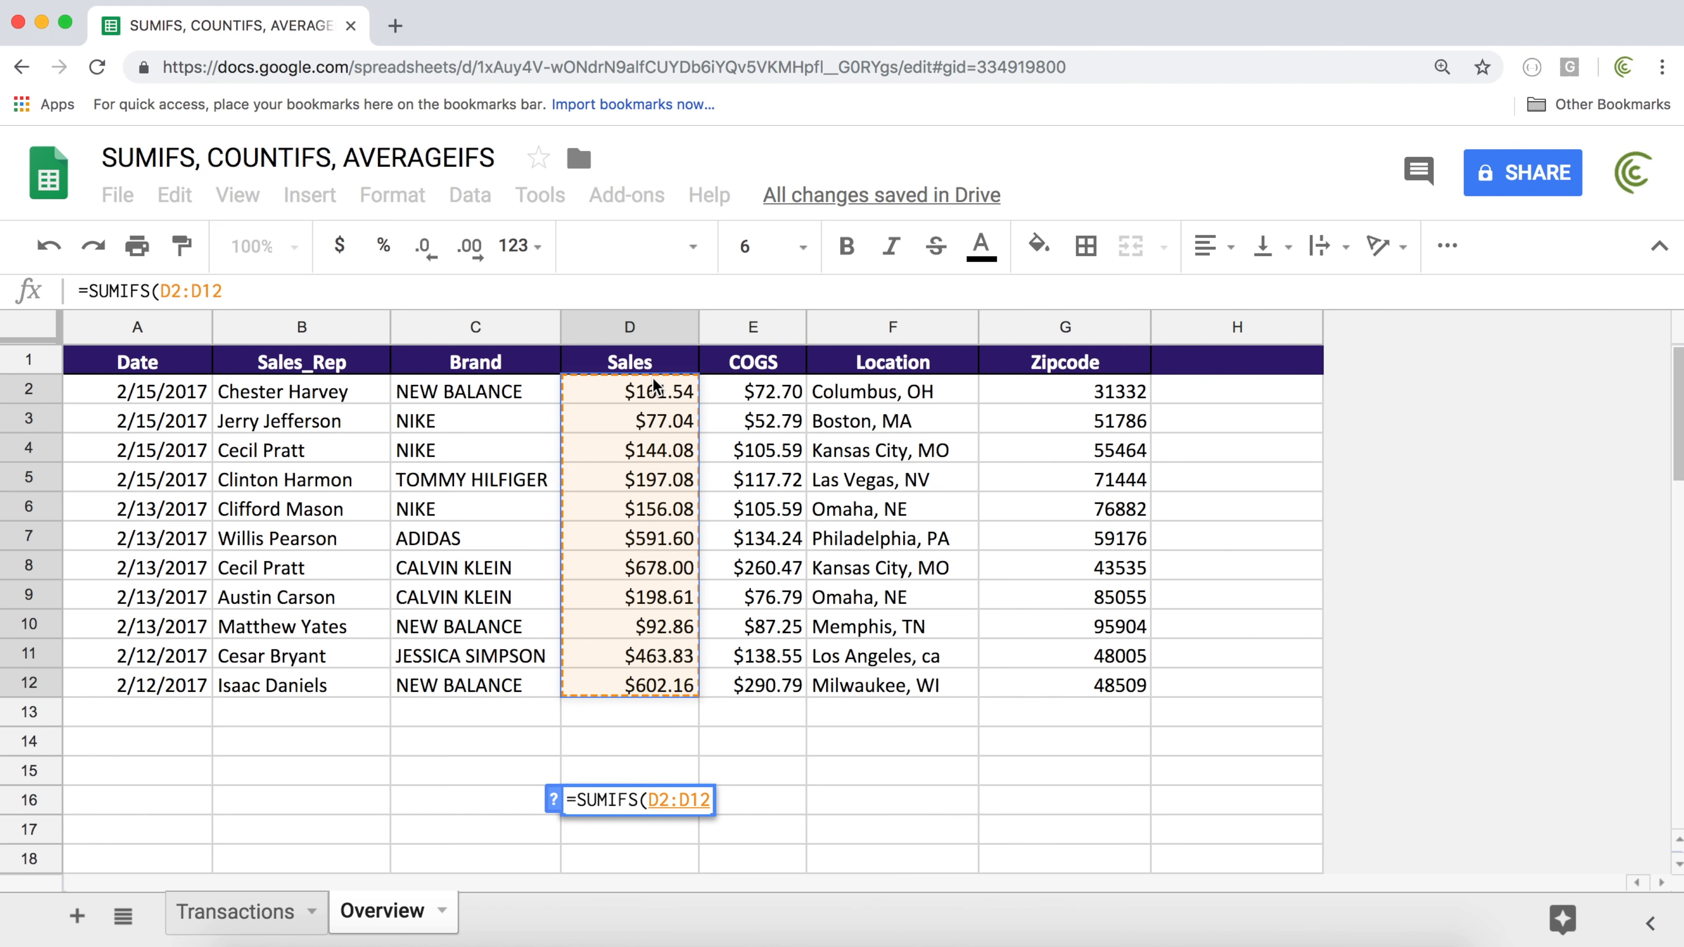
type(",")
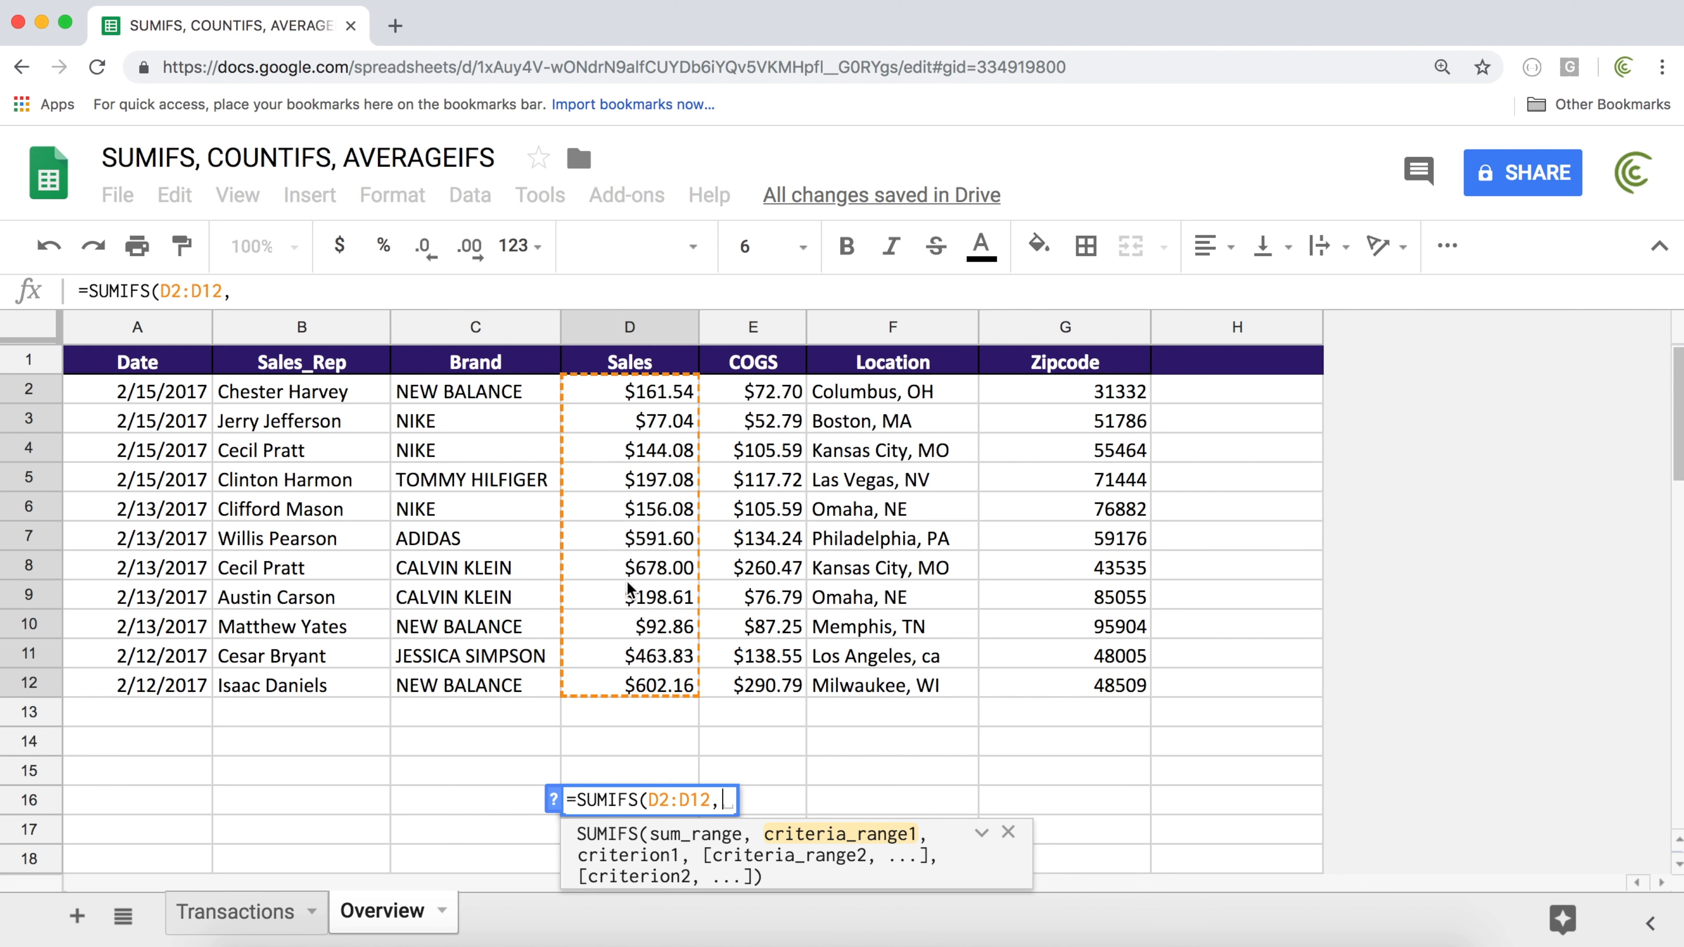
left_click_drag(508, 396, 489, 688)
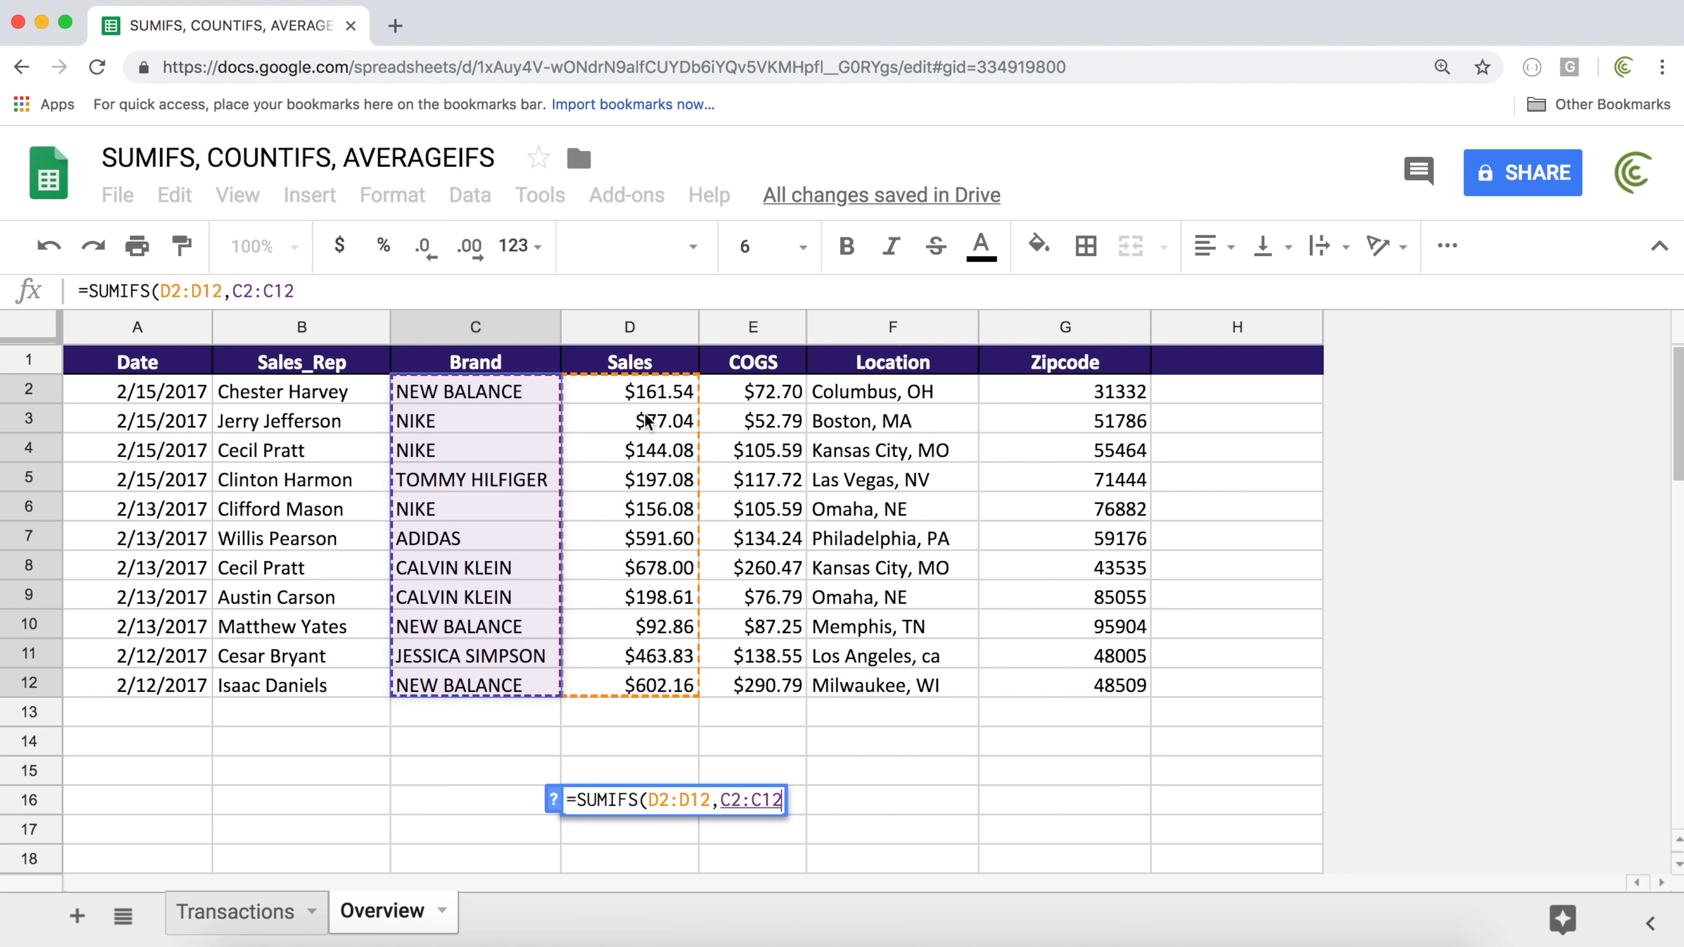
left_click_drag(658, 800, 710, 800)
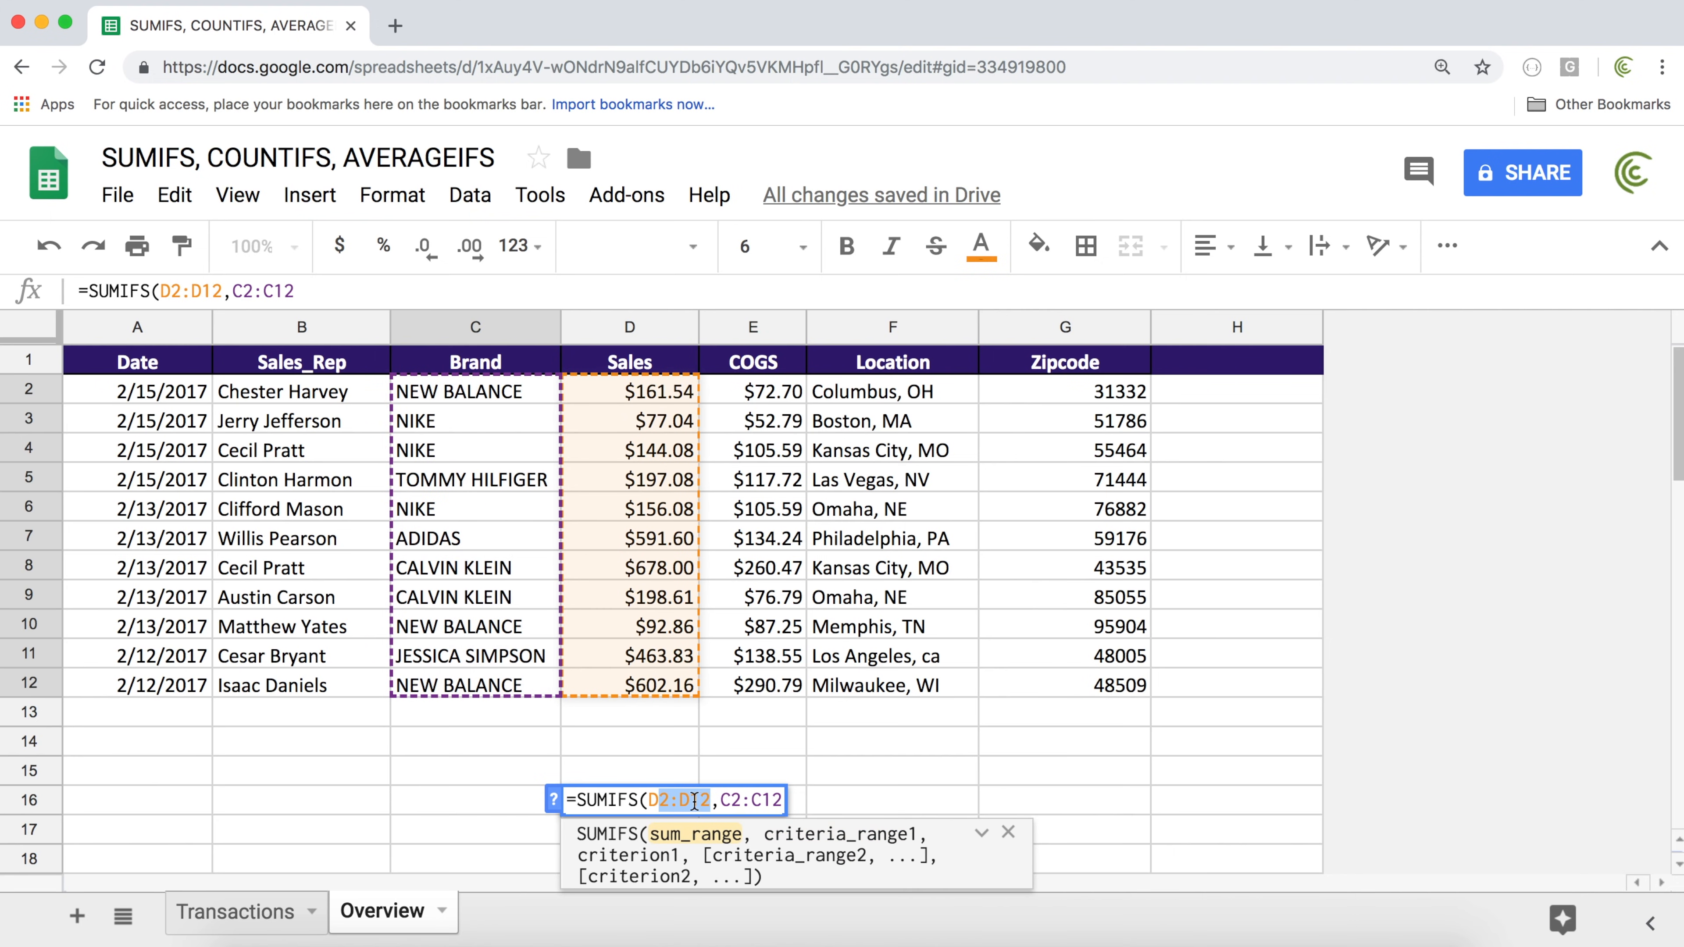
left_click(653, 800)
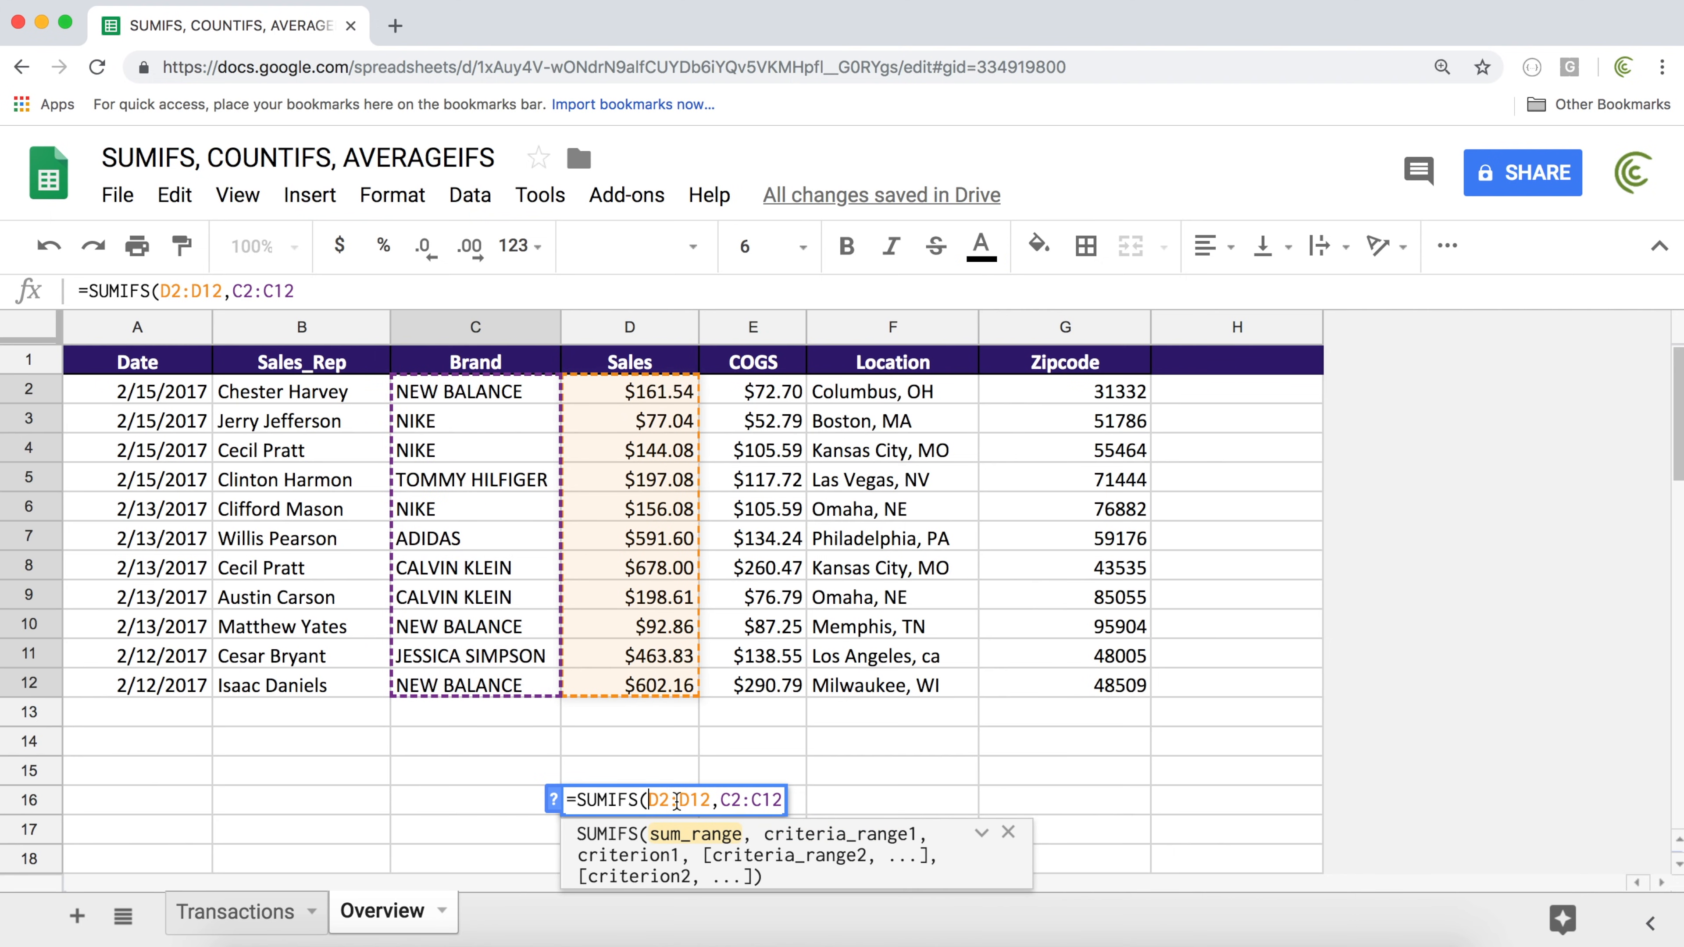
left_click(780, 800)
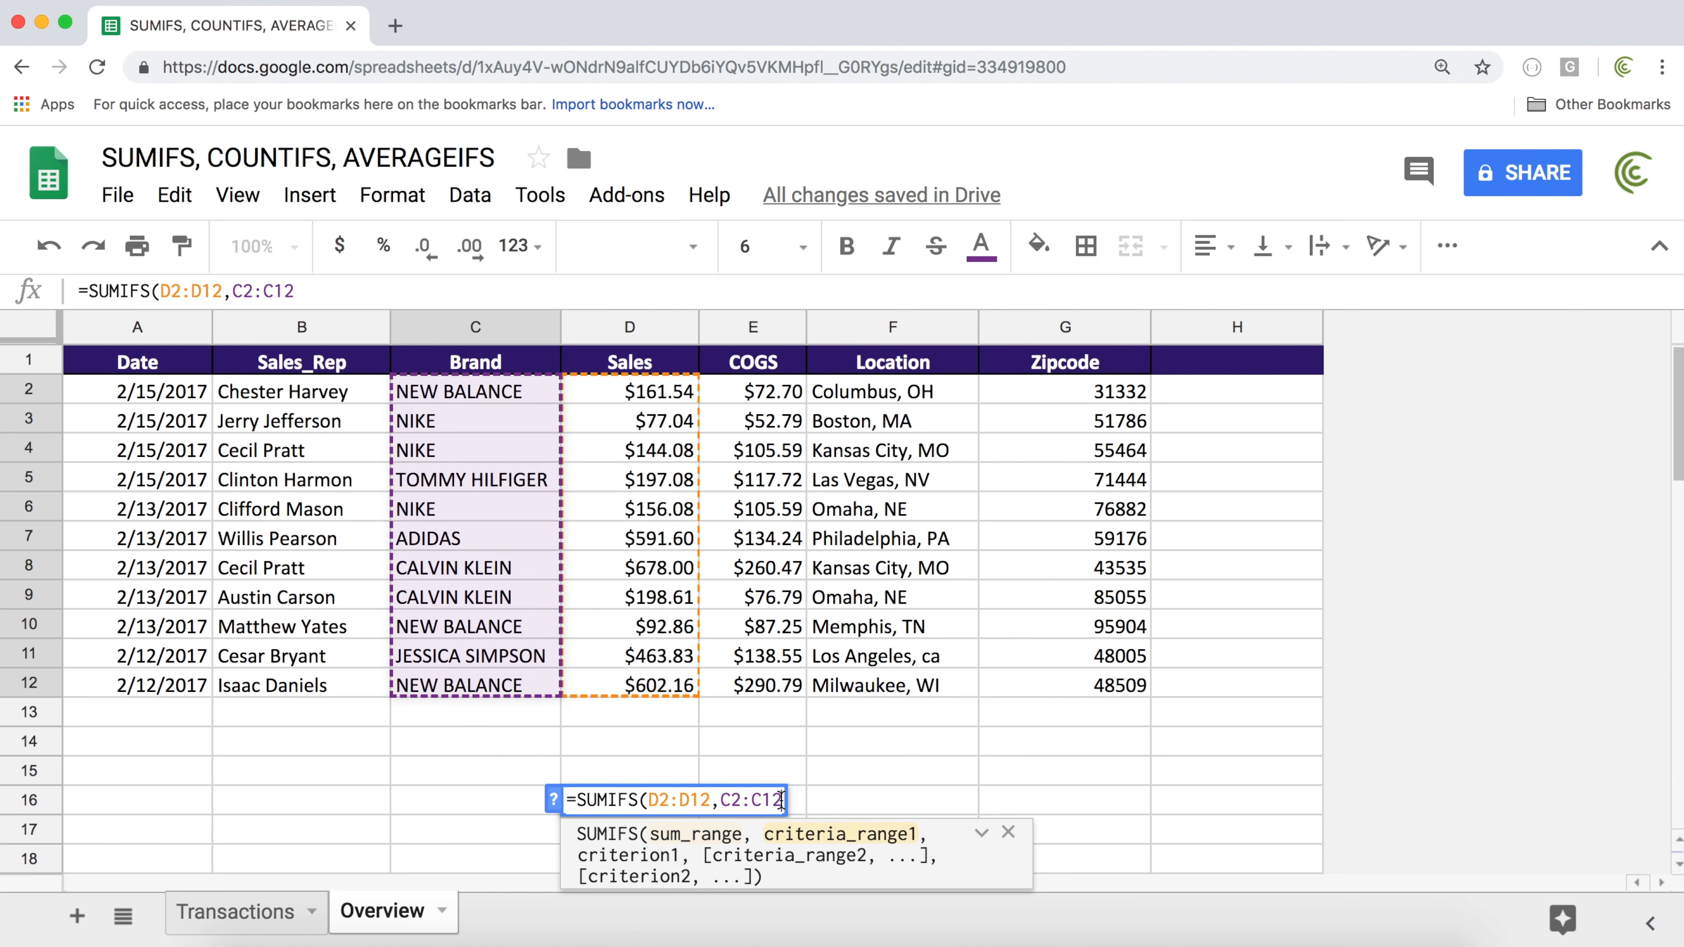
type(",")
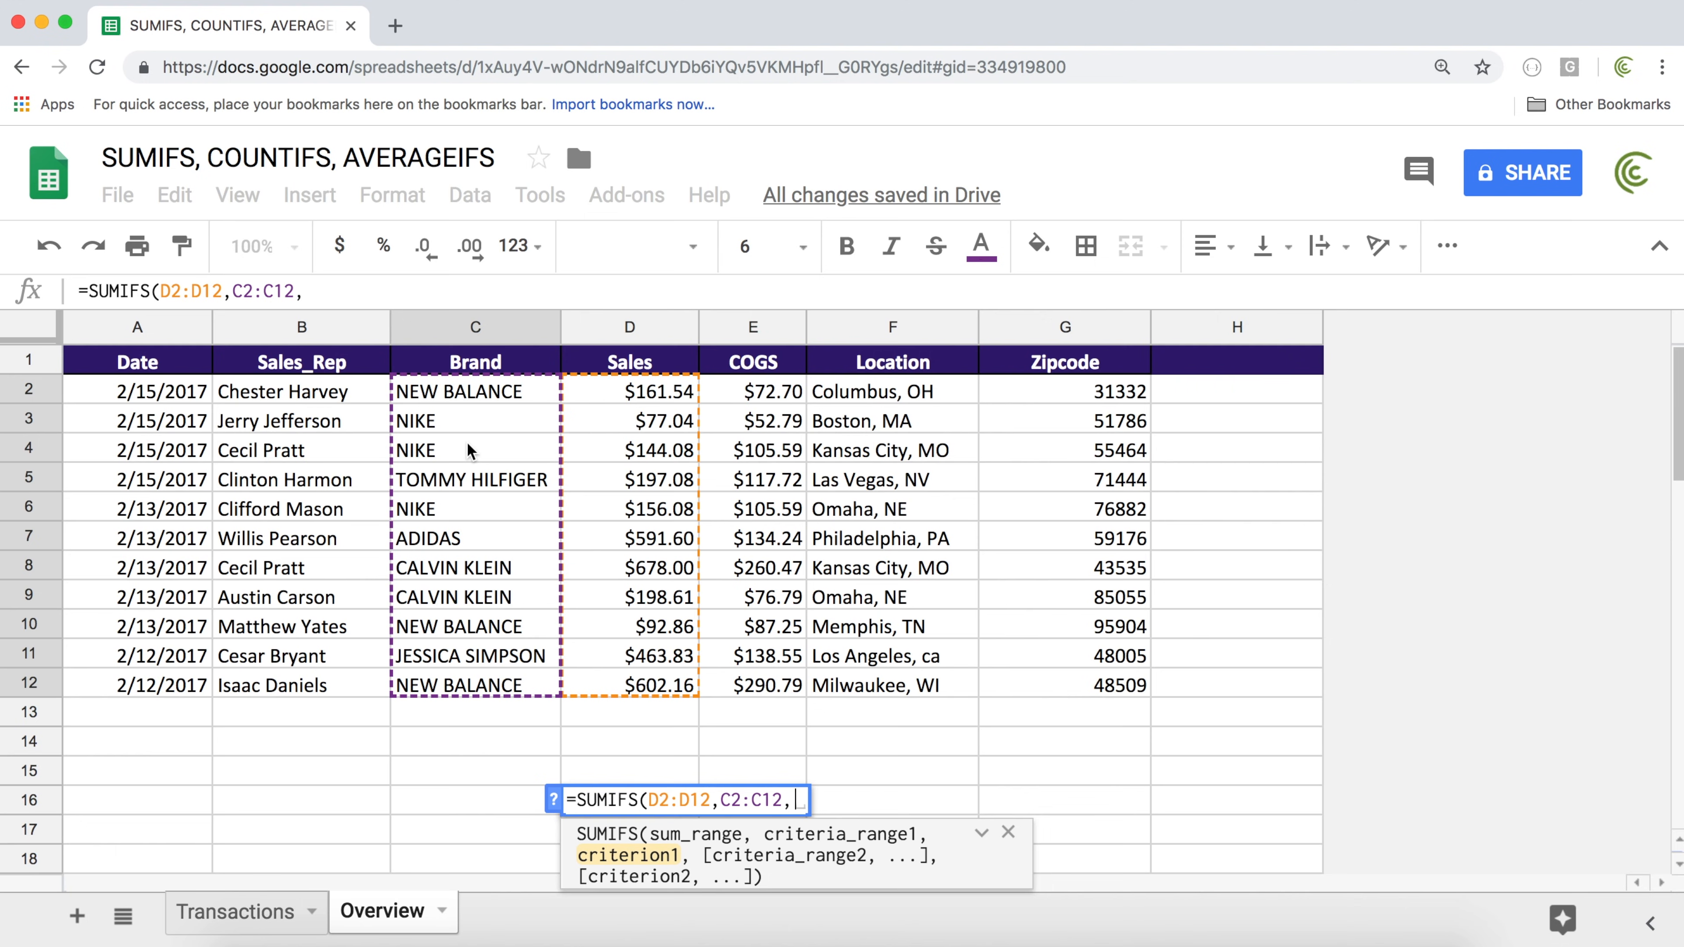
type("nike")
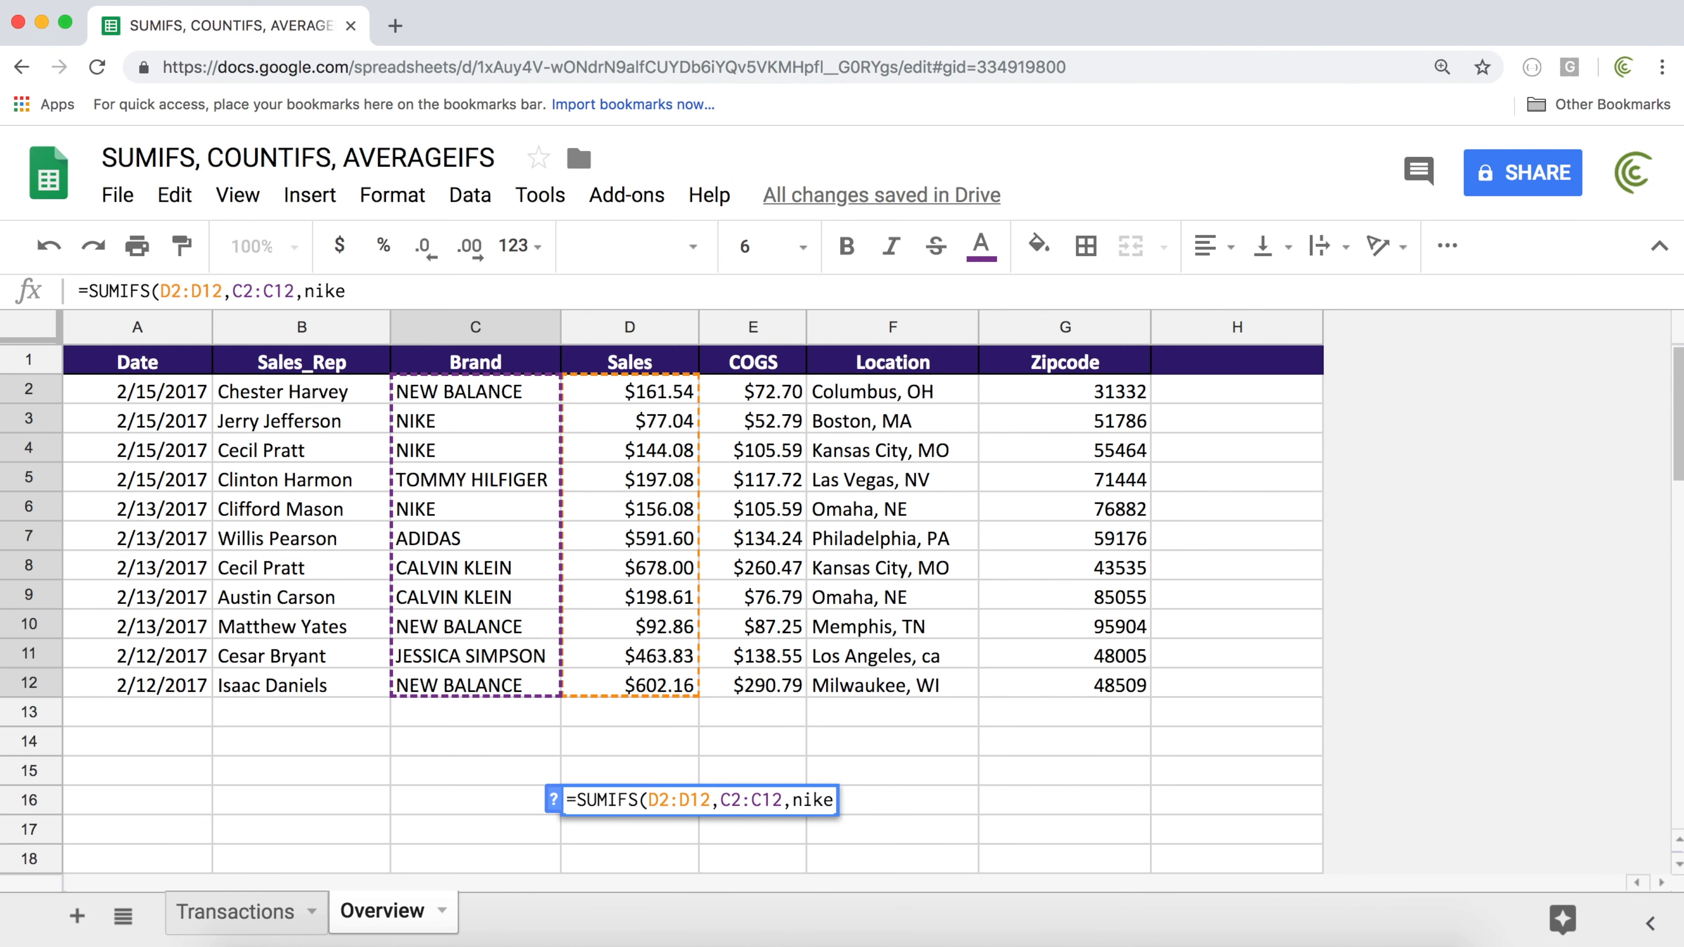
key("BackSpace")
key("BackSpace")
key("BackSpace")
key("BackSpace")
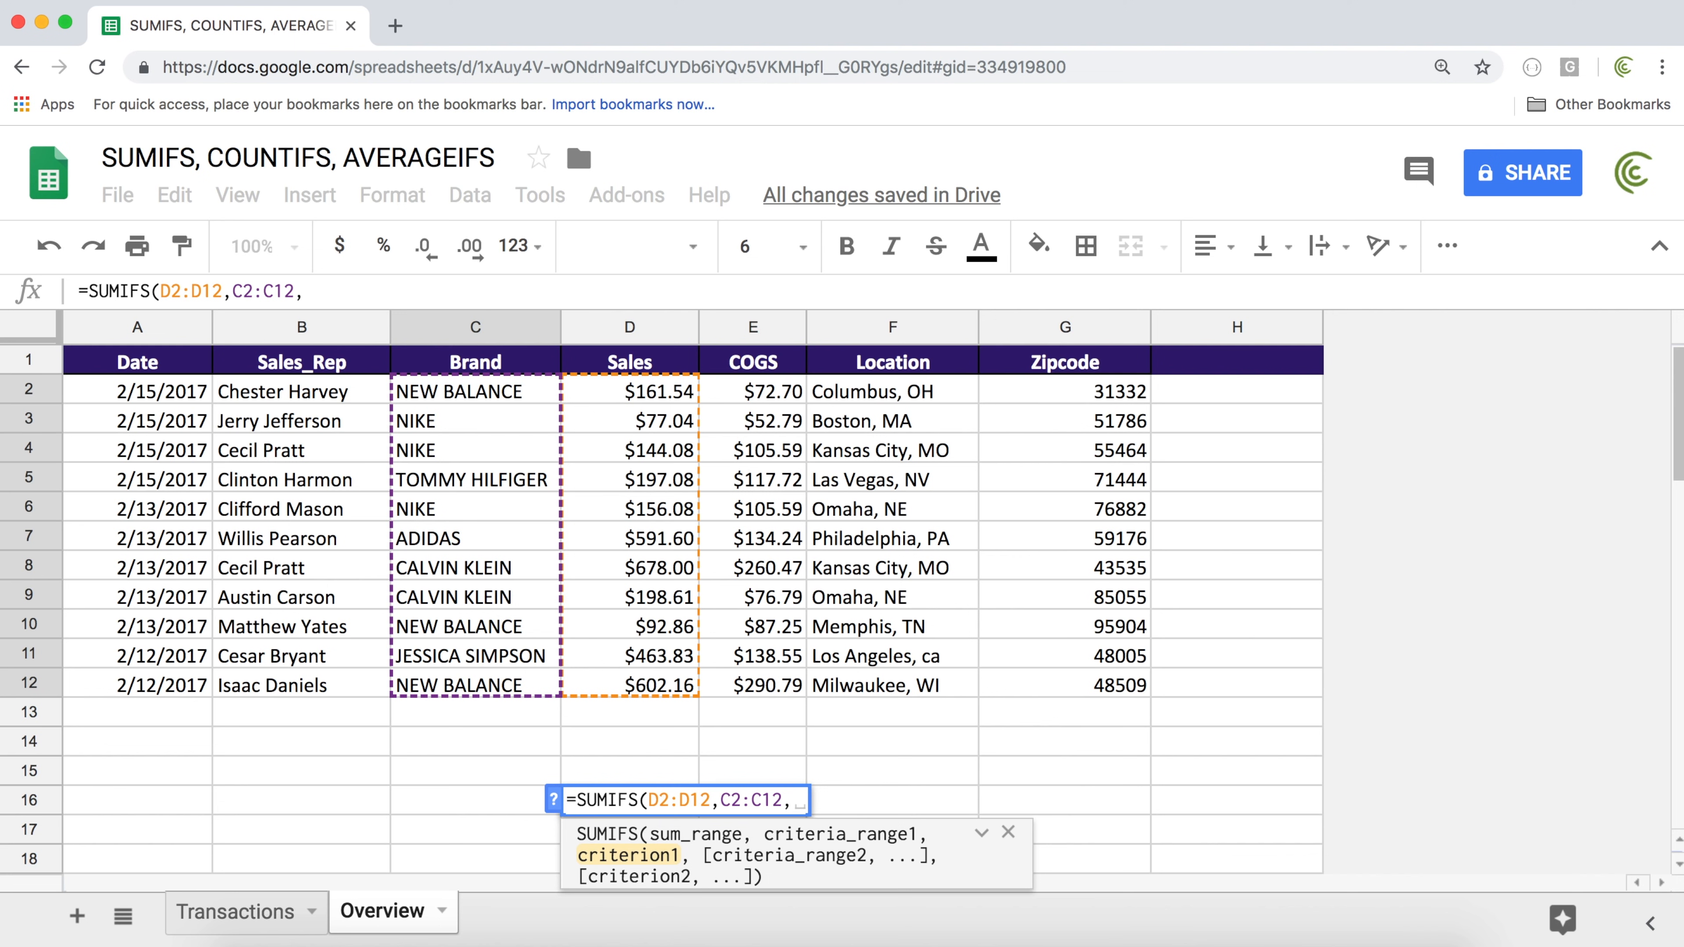
Add "nike" in quotation marks as the criterion and complete the SUMIFS formula in D16
type("\"nike\"")
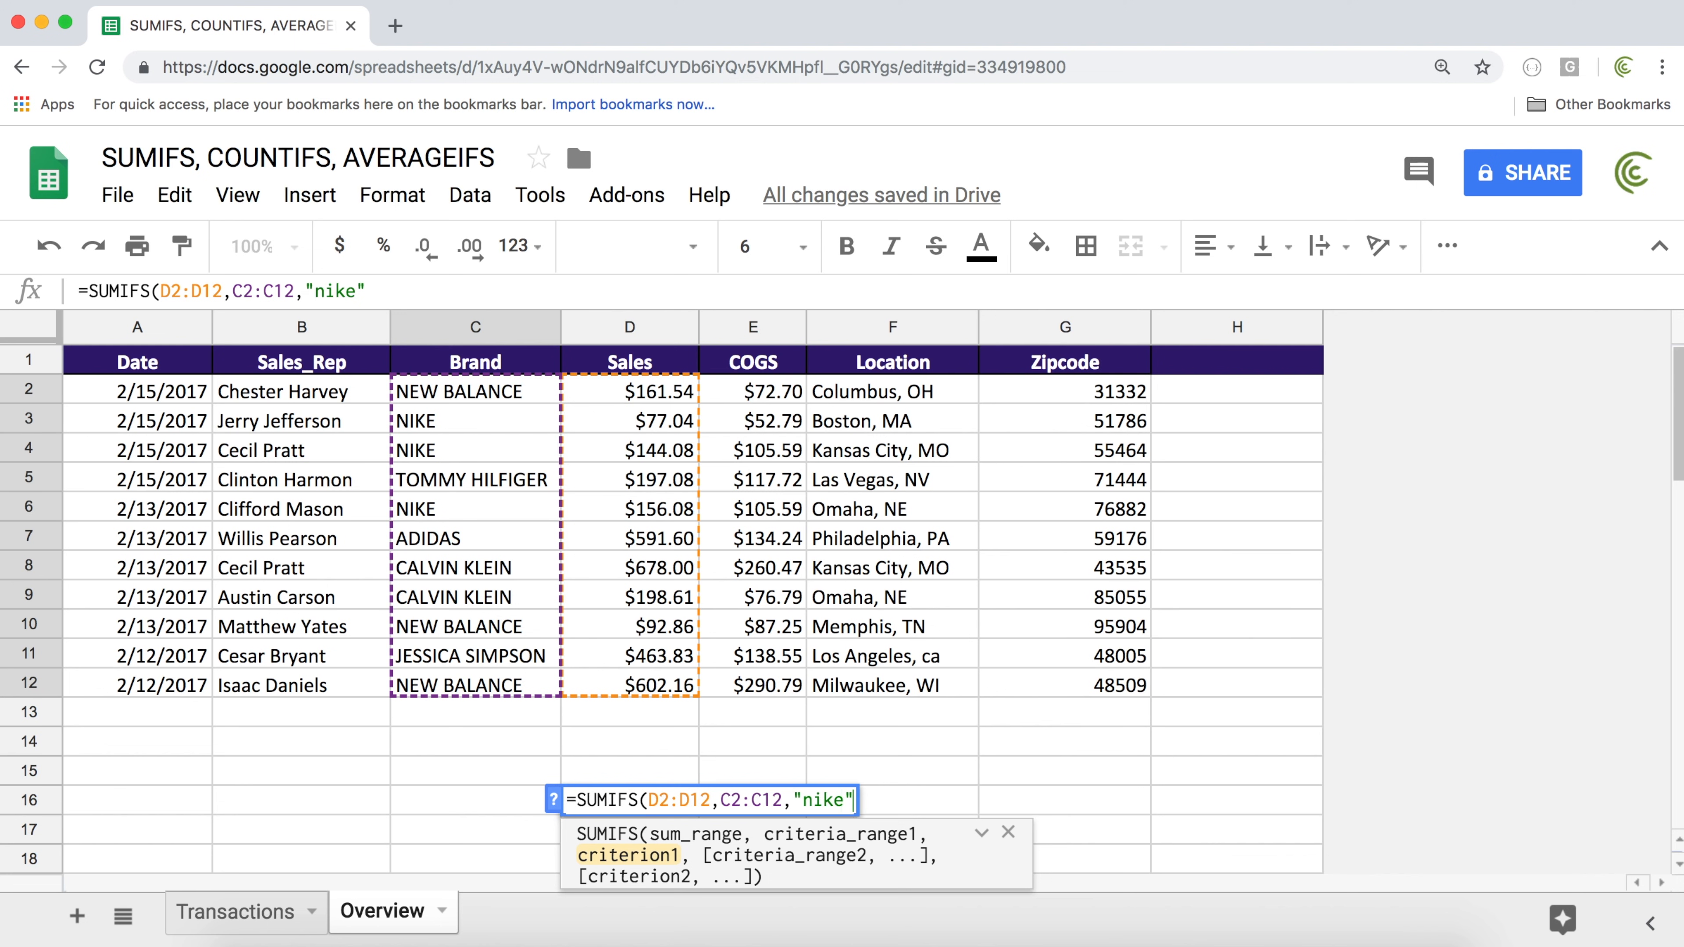
type(")")
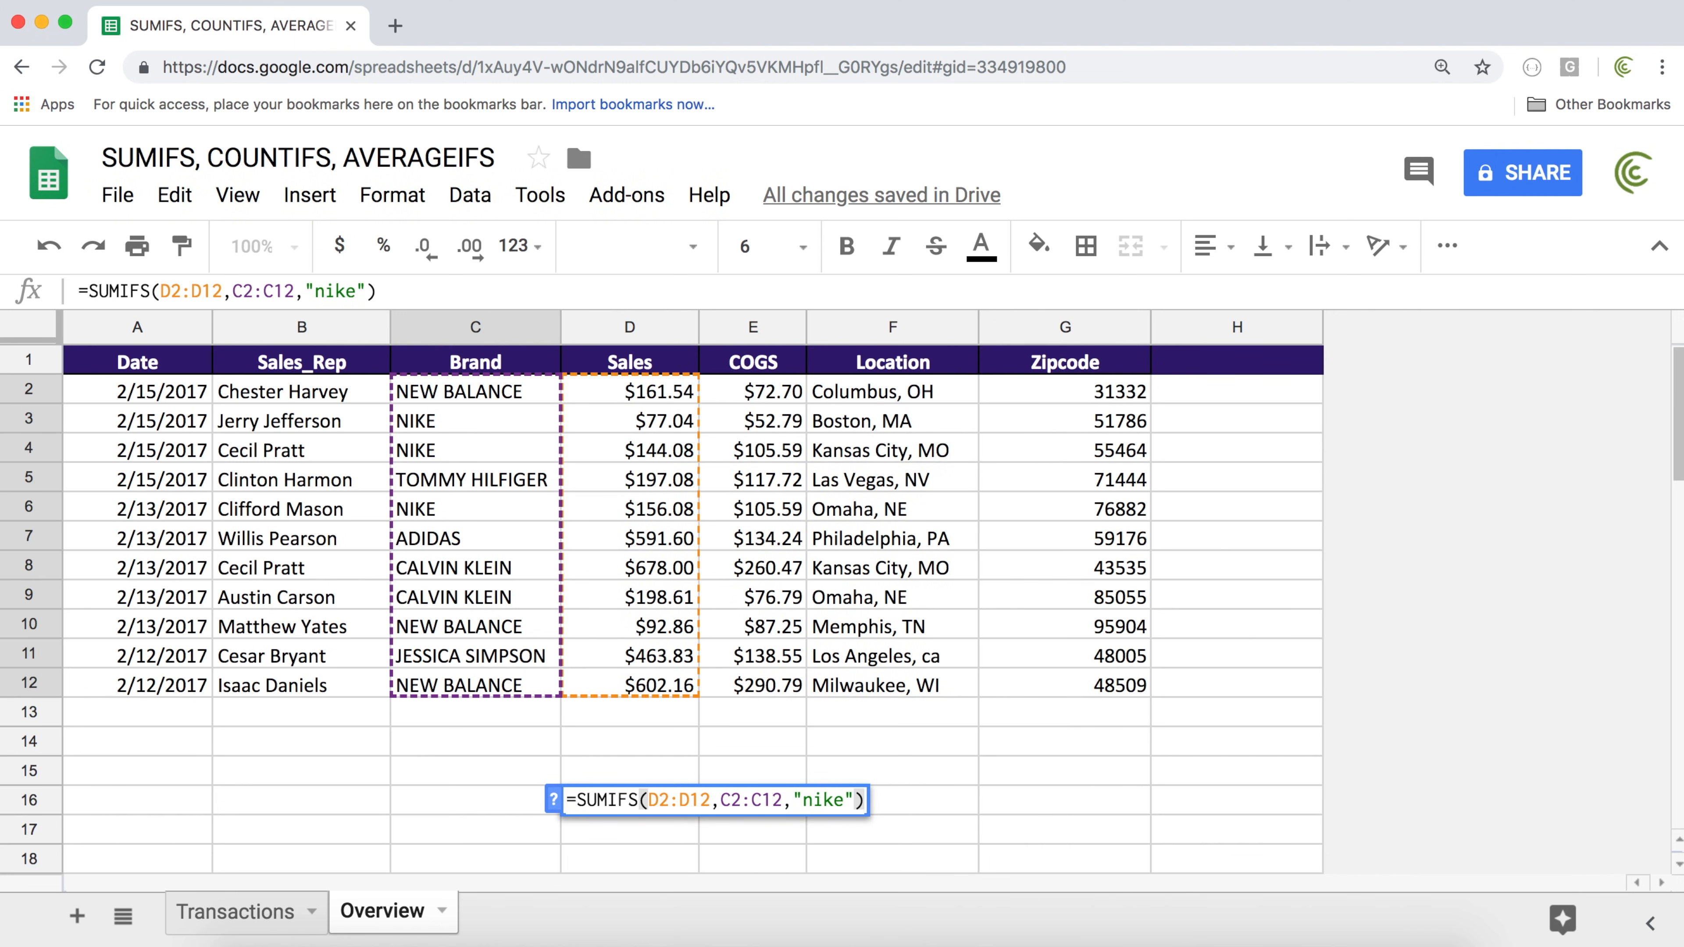
key("Return")
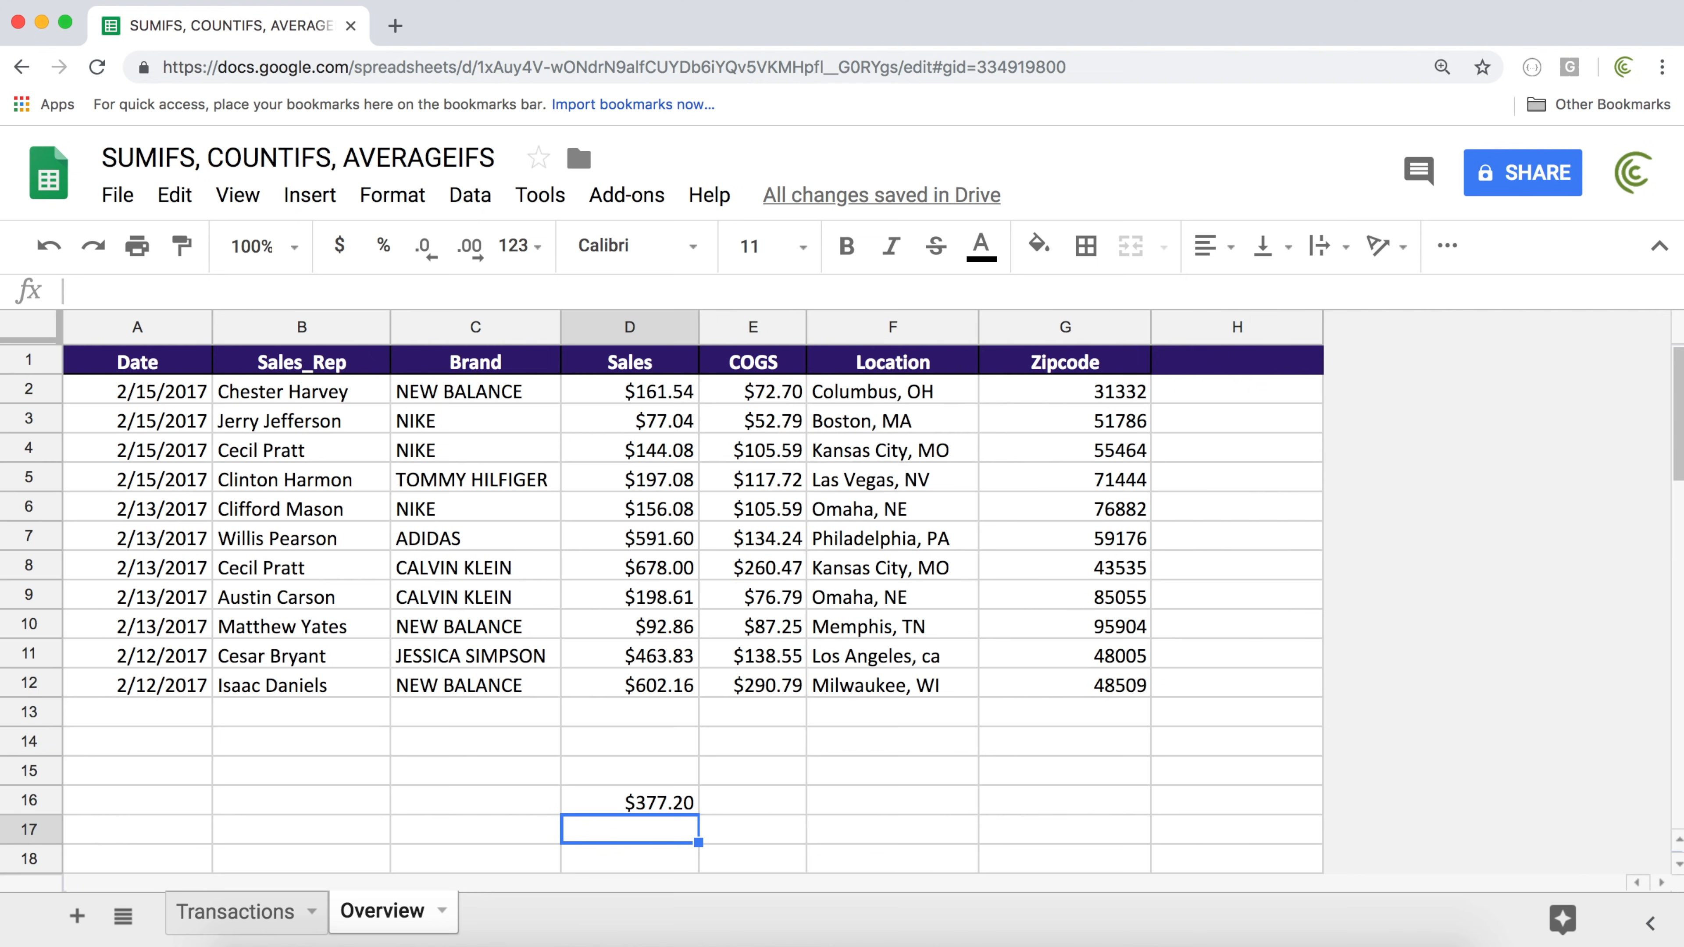
Check the individual NIKE sales in cells D3, D4 and D6 against the SUMIFS result
left_click(658, 422)
left_click(663, 452)
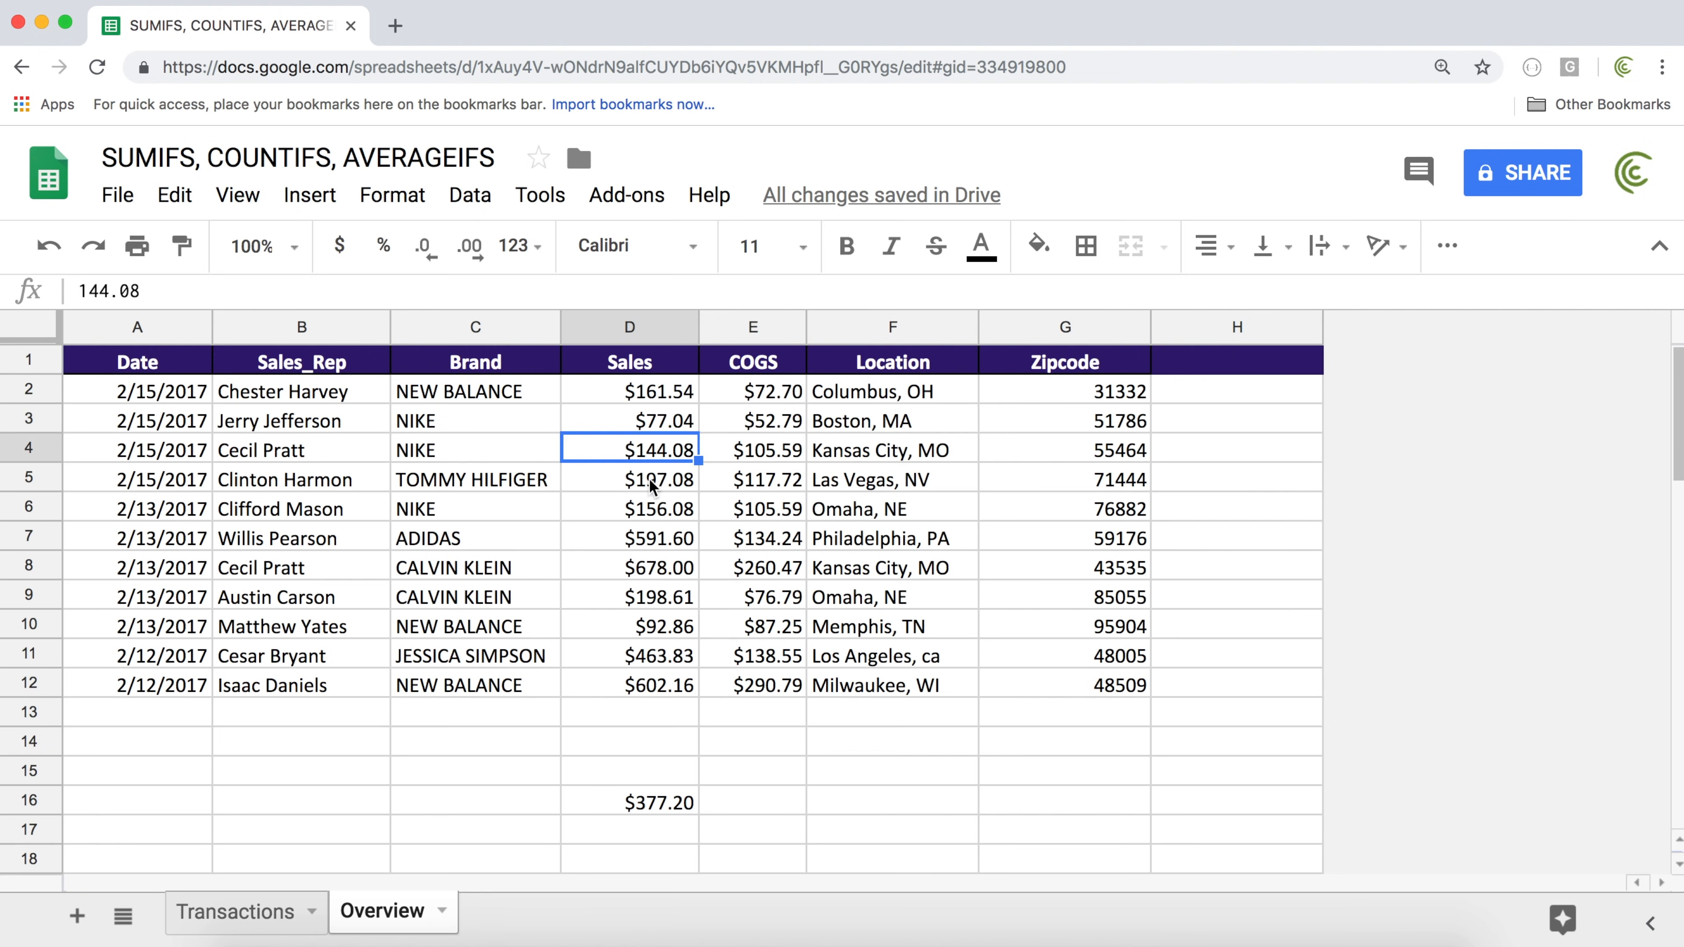
left_click(614, 515)
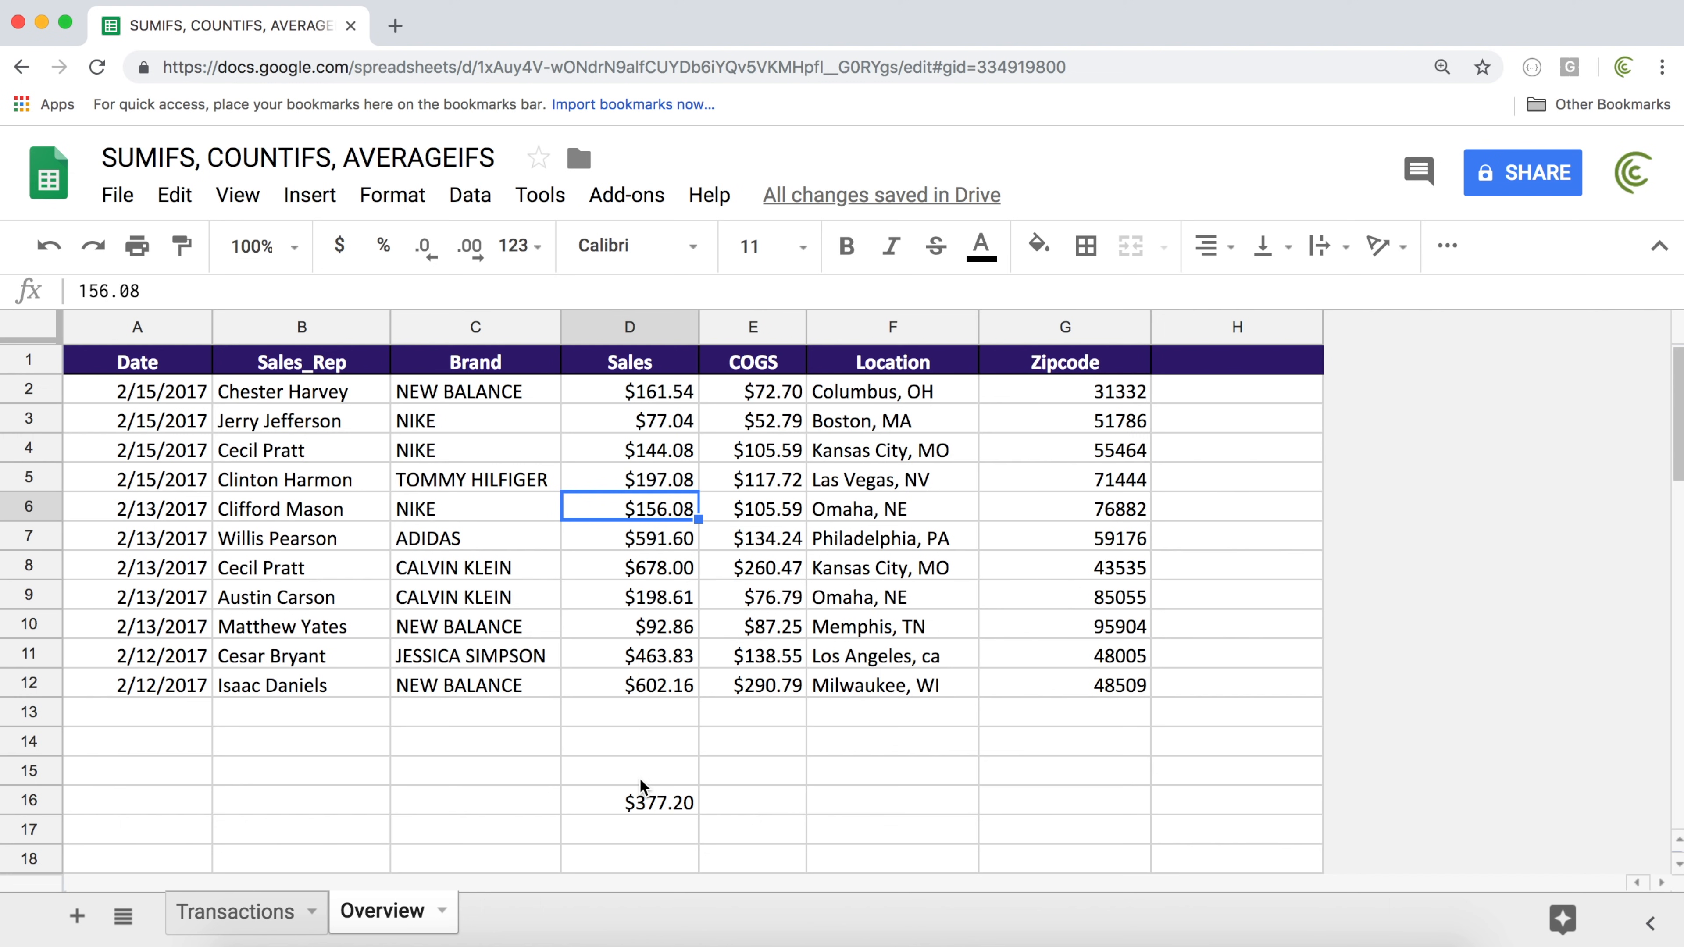
Extend the SUMIFS formula in D16 with the Date column A2:A12 as the second criteria range
left_click(653, 805)
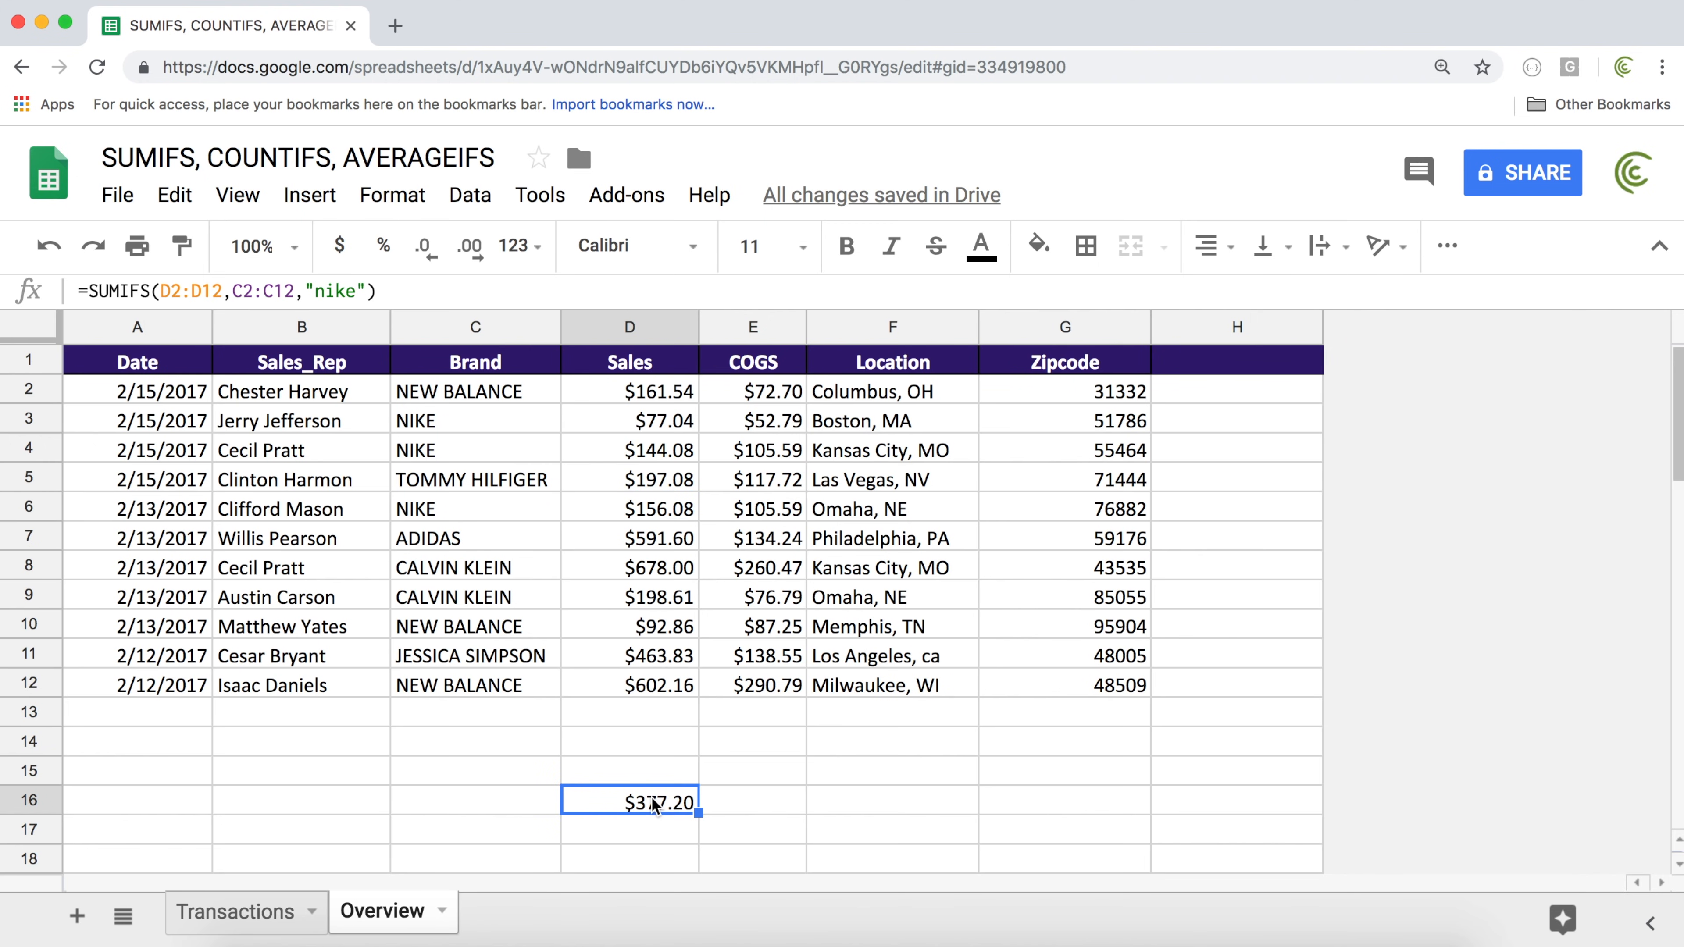
double_click(653, 805)
left_click(614, 802)
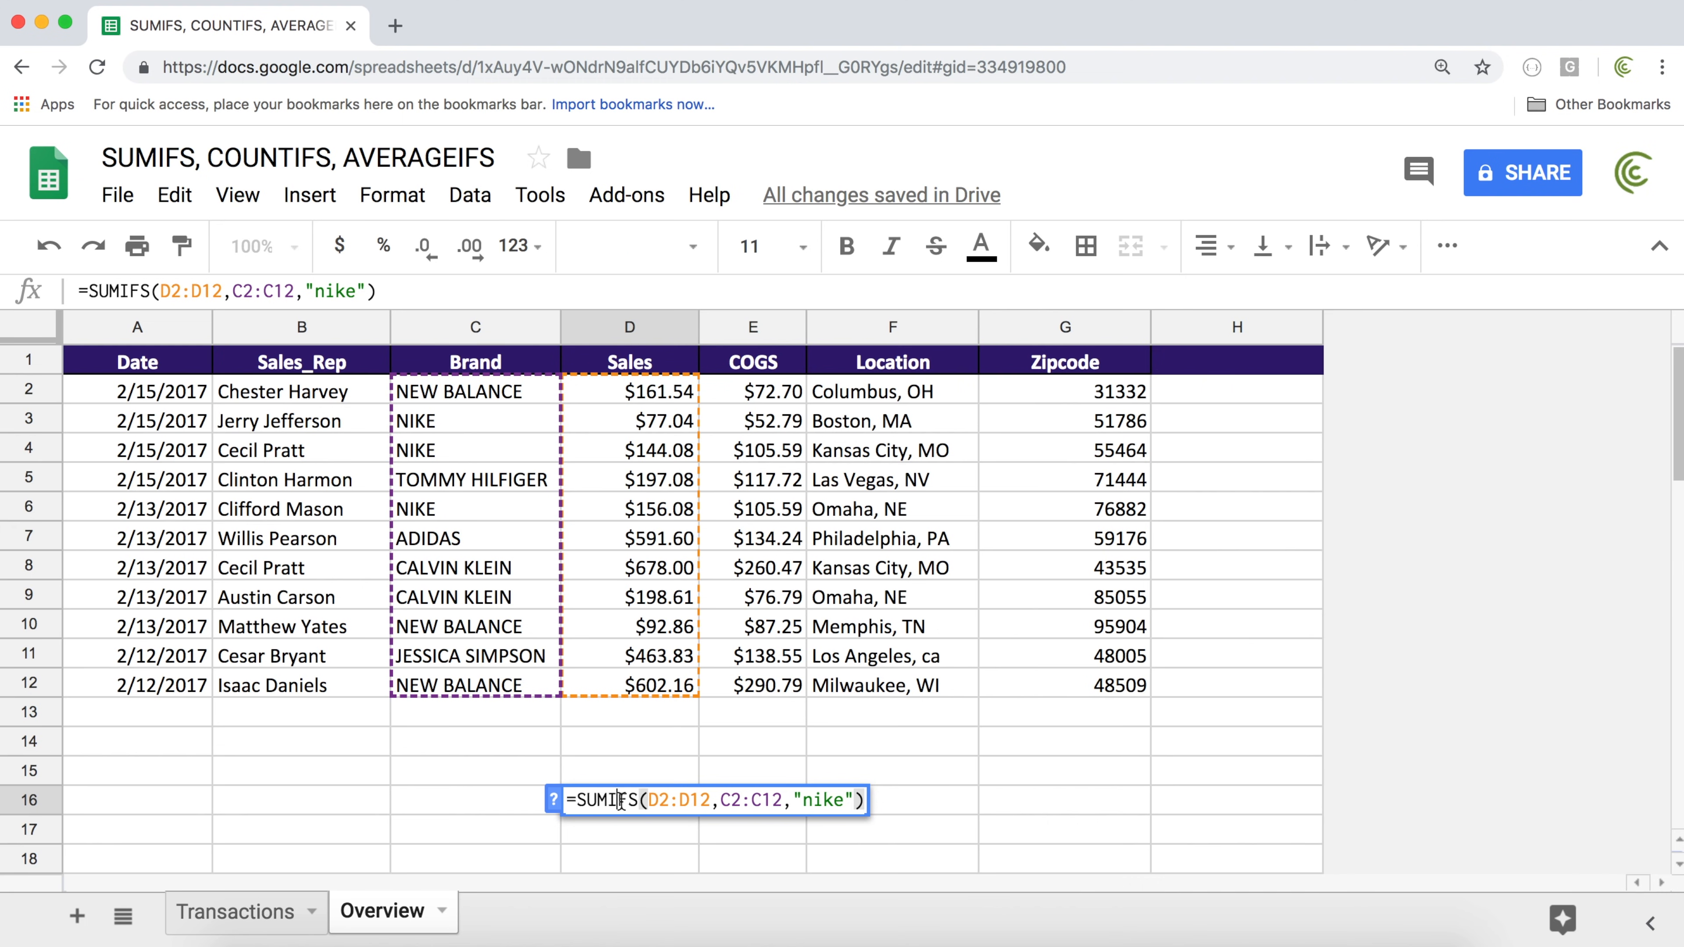
left_click(841, 799)
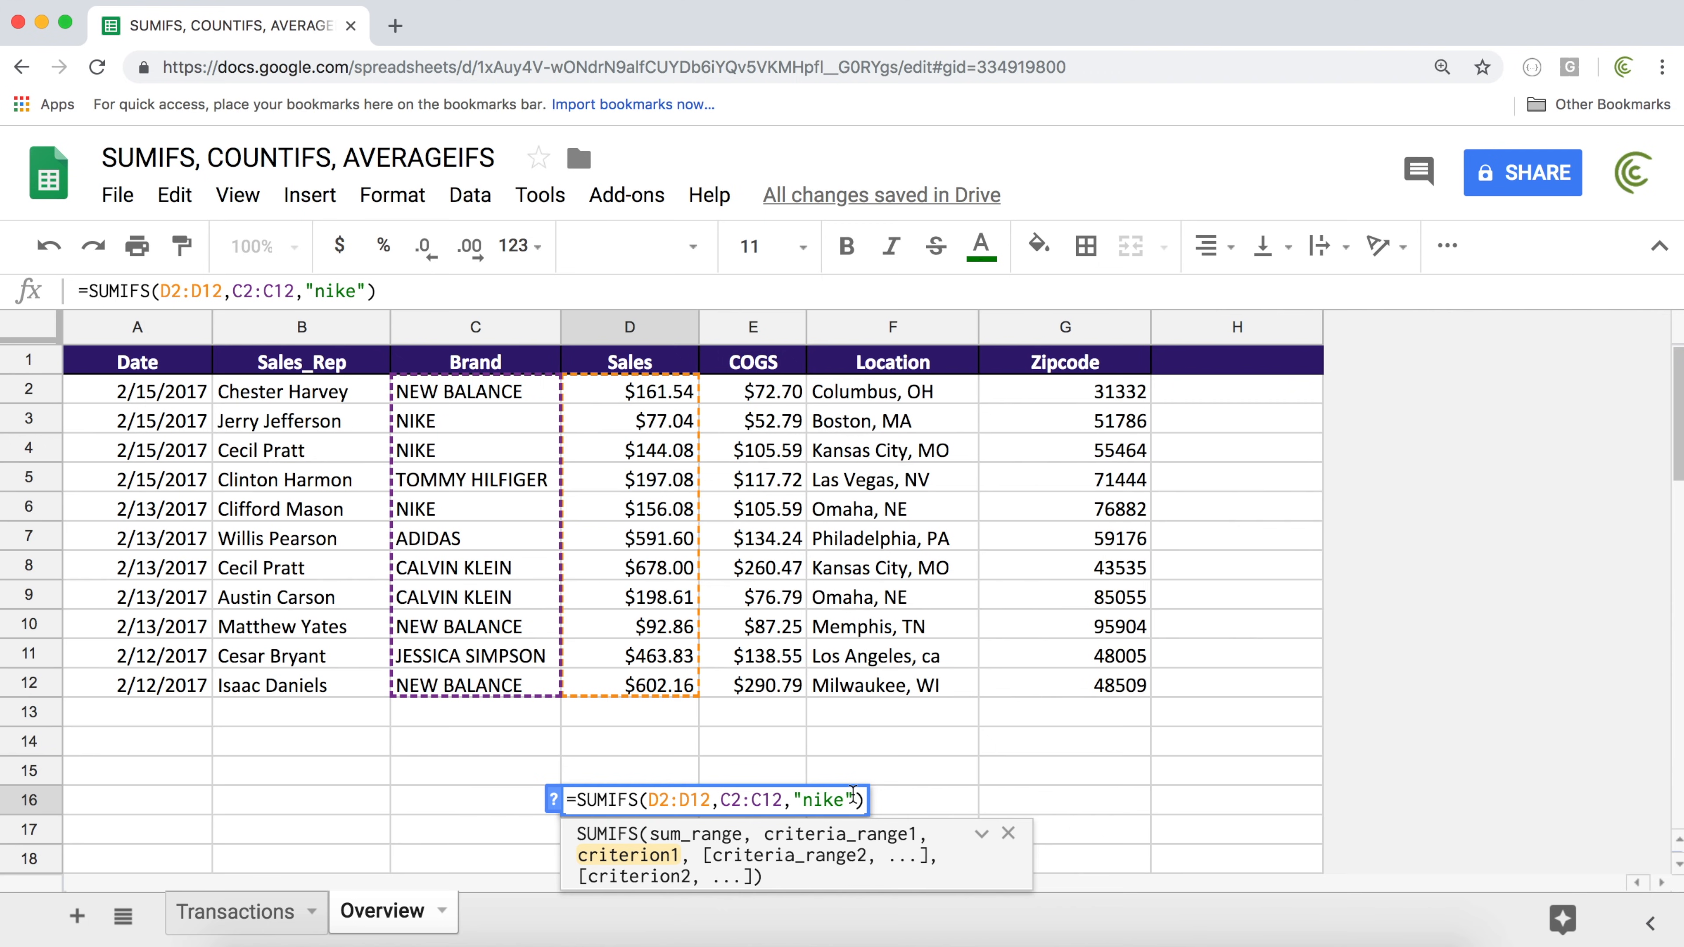
type(",")
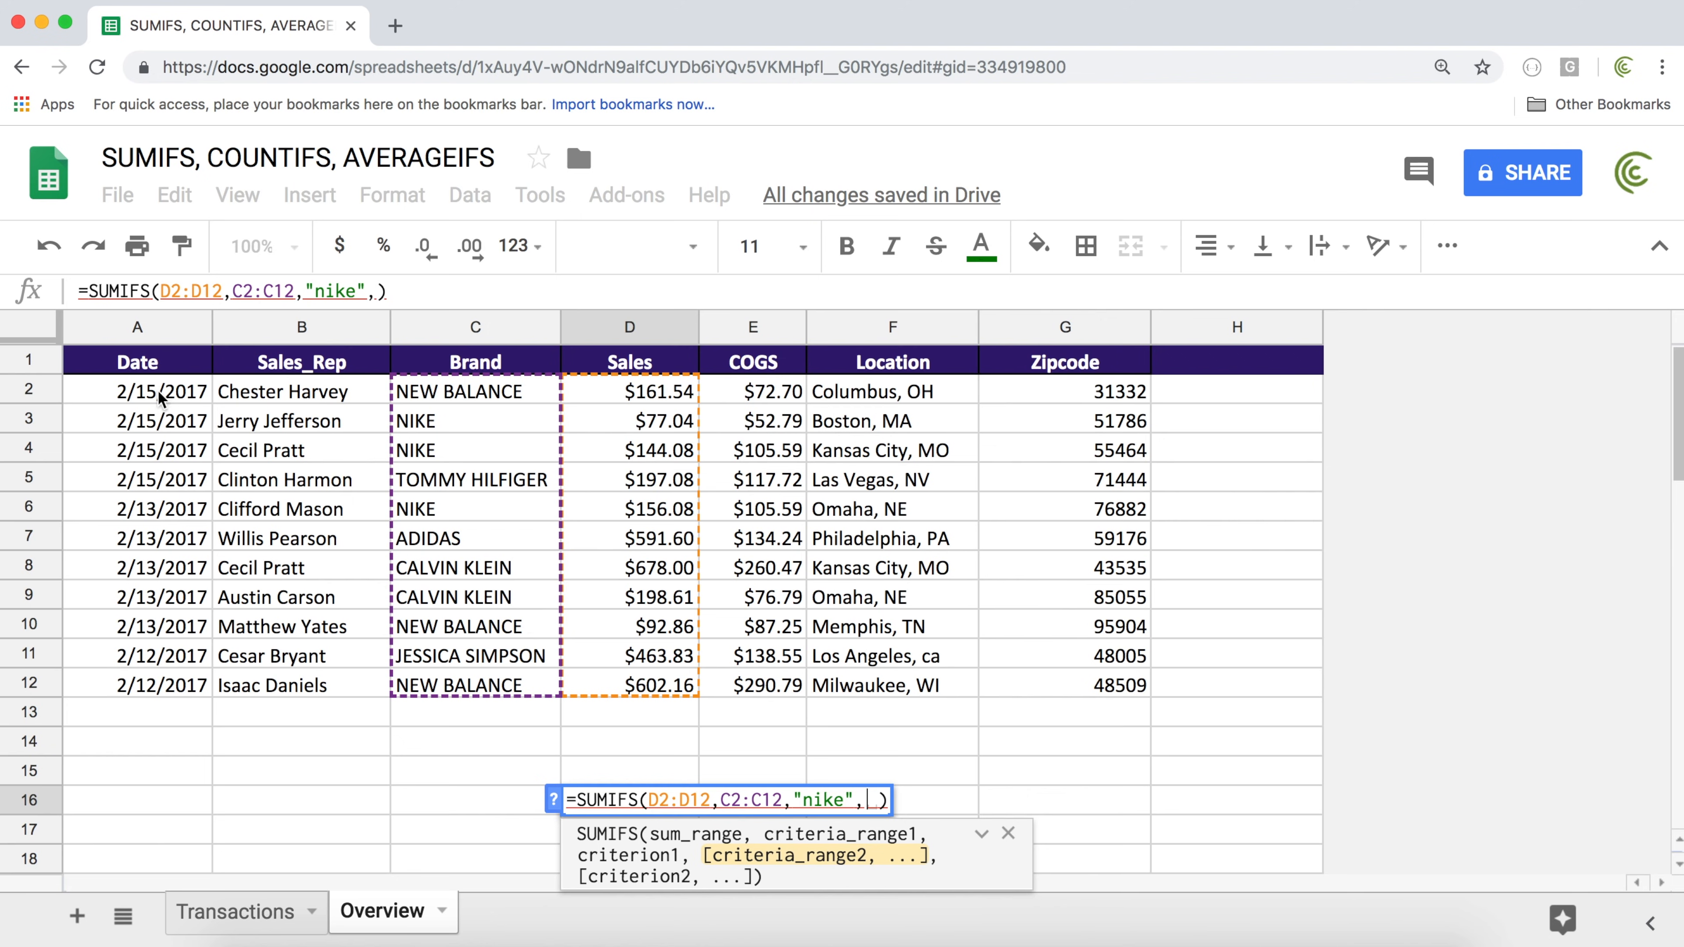
left_click_drag(160, 394, 171, 680)
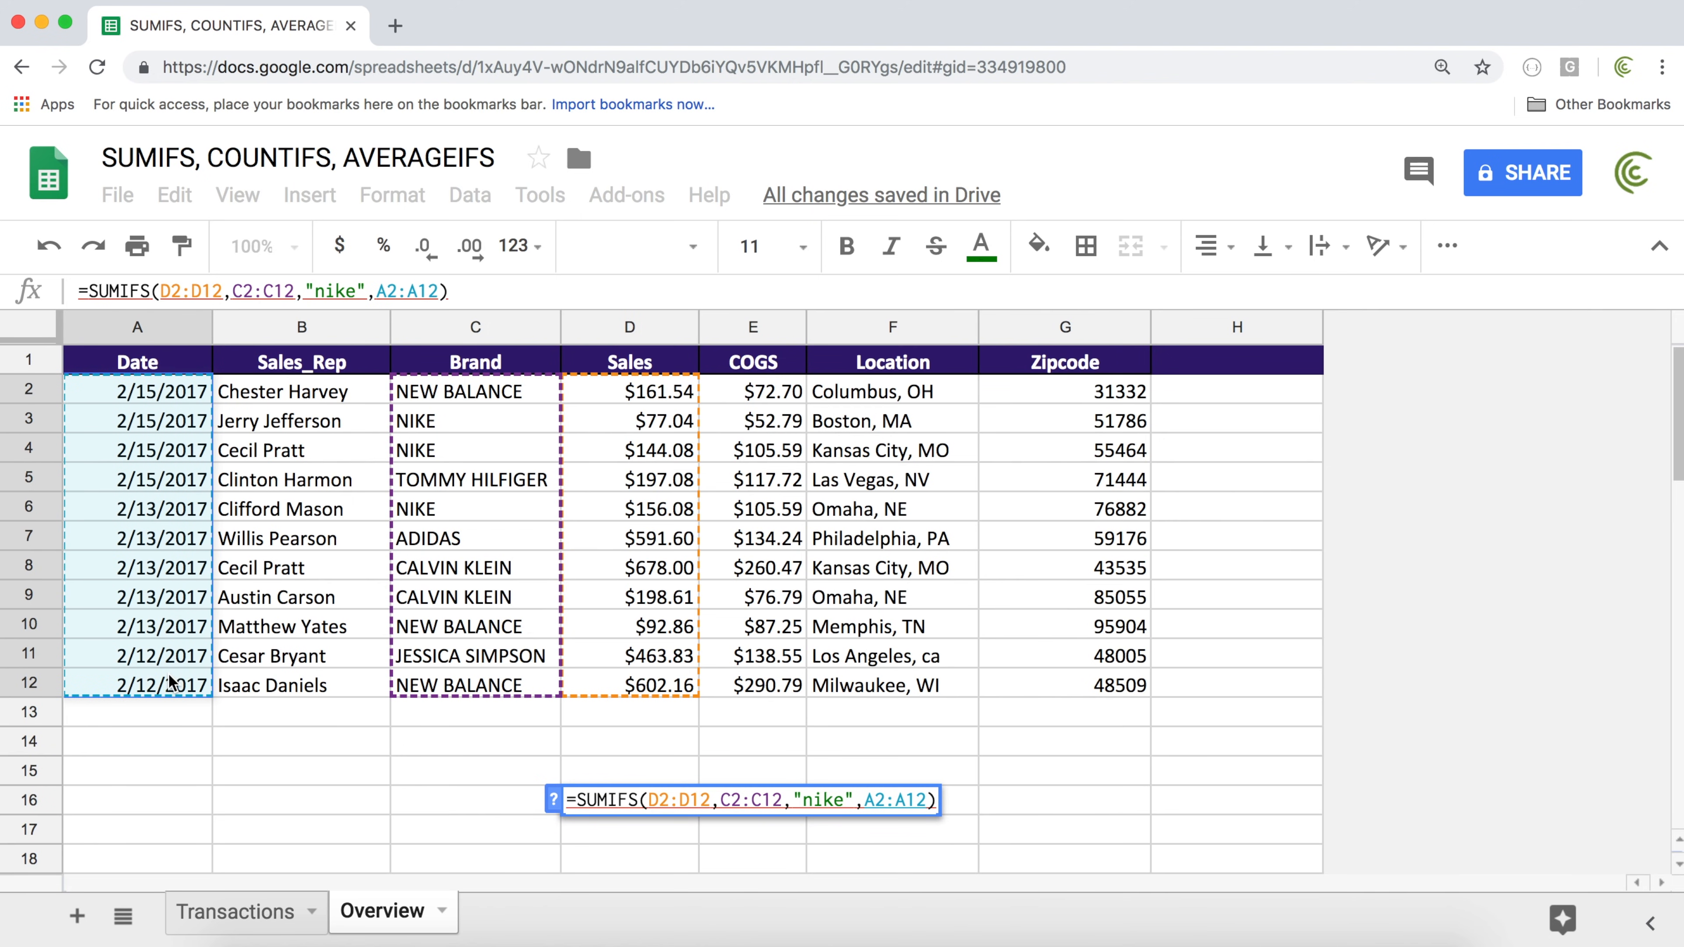
type(",")
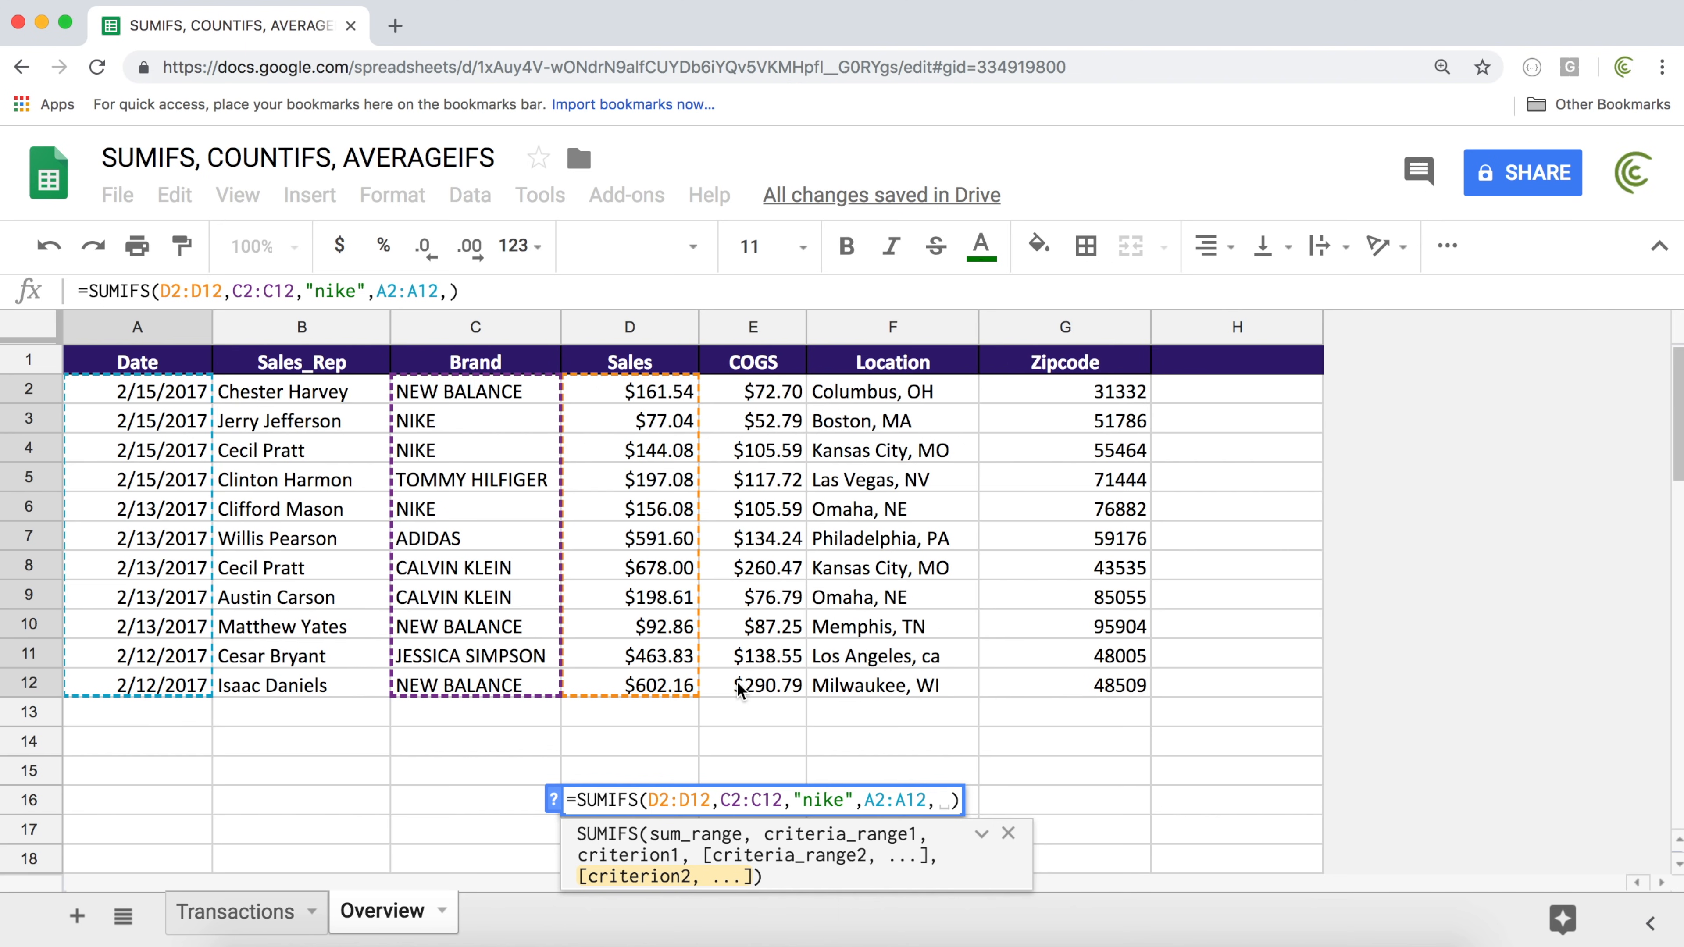
Add ">2/13/2017" in quotation marks as the second criterion and complete the formula in D16
type("\">")
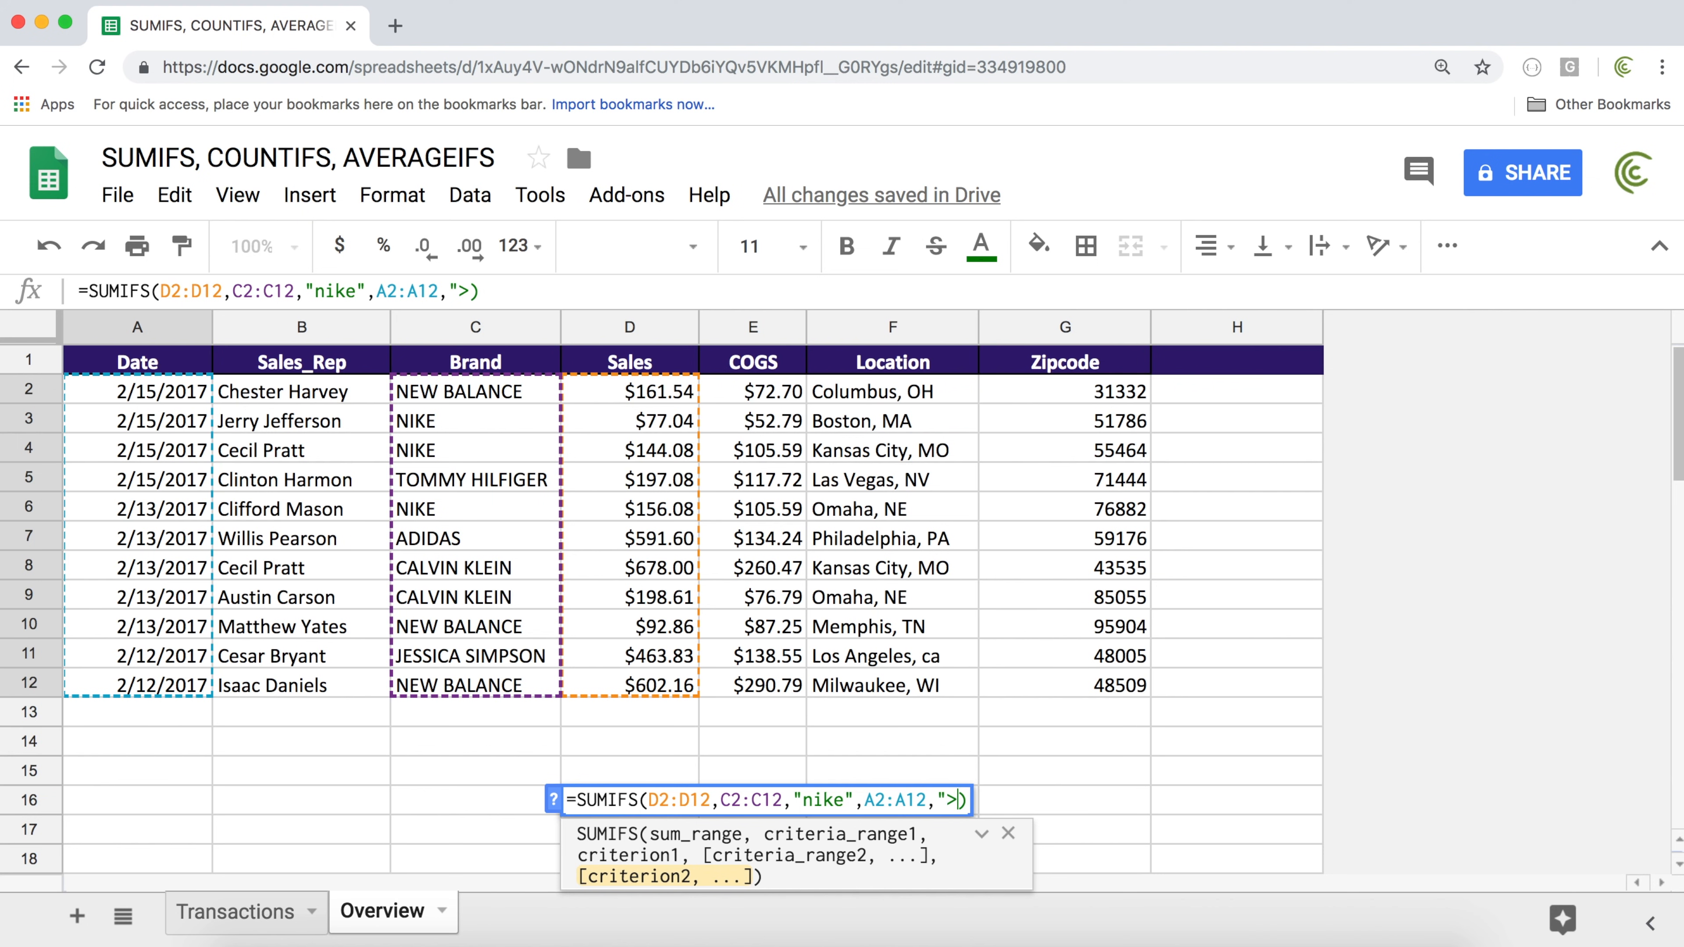
type("2/13/2017\"")
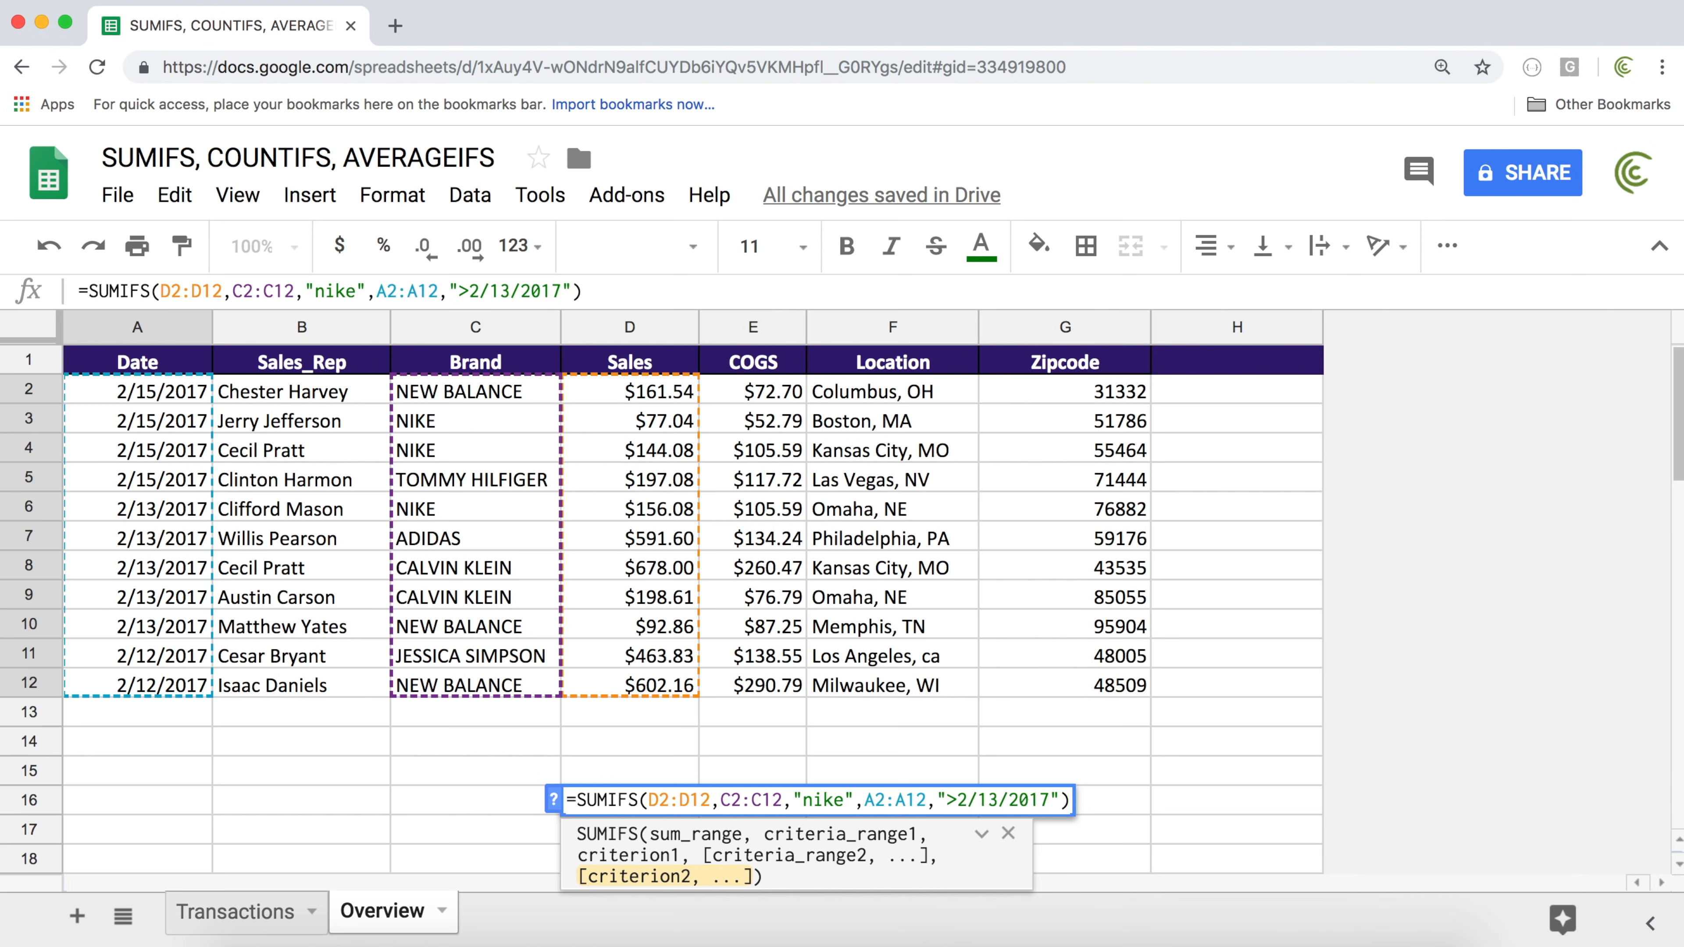
type(")")
key("Return")
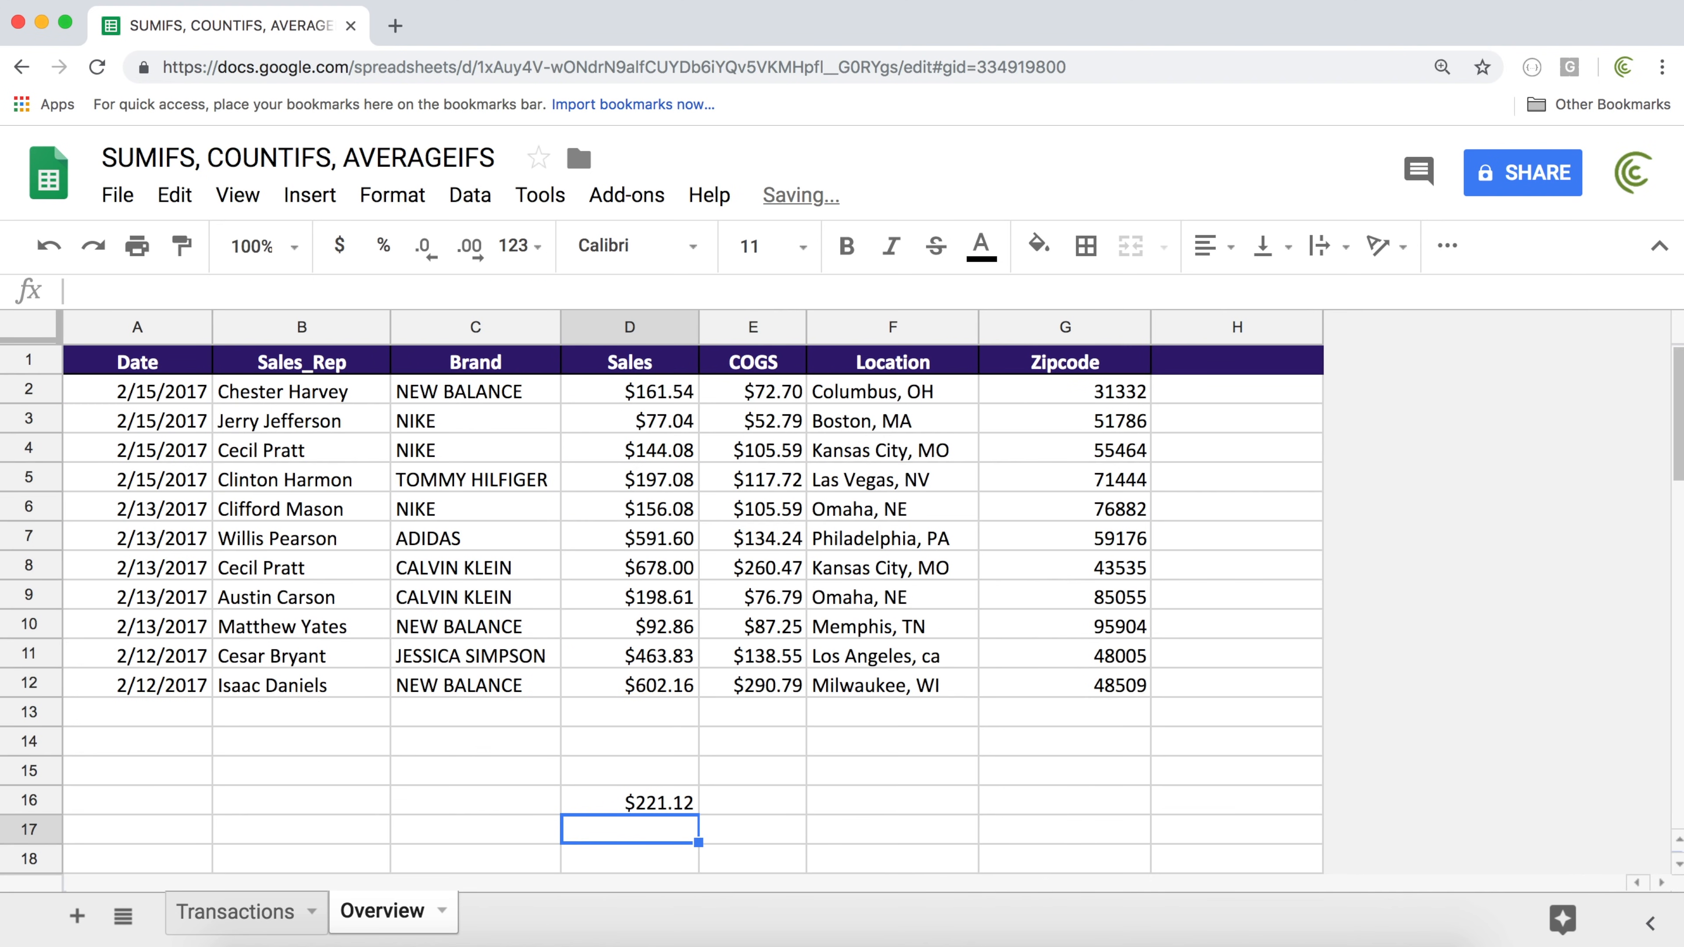
Compare the formula in D16 with the NIKE entries in C3 and C6 and the date in A6
left_click(671, 804)
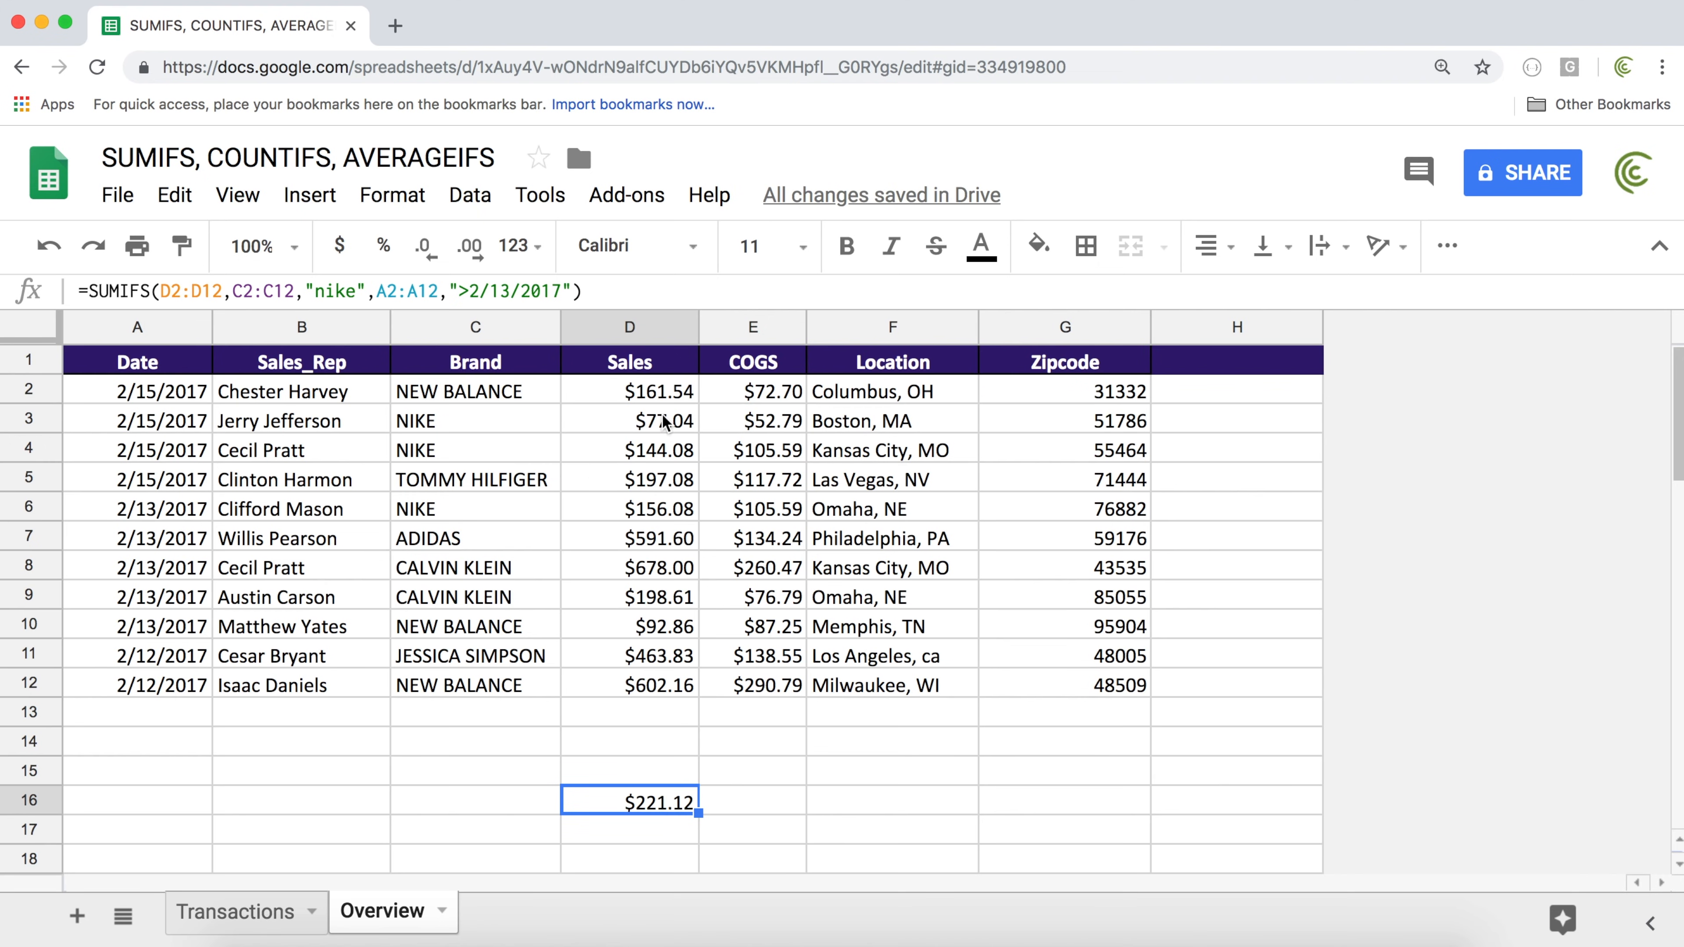
left_click(462, 424)
left_click(472, 507)
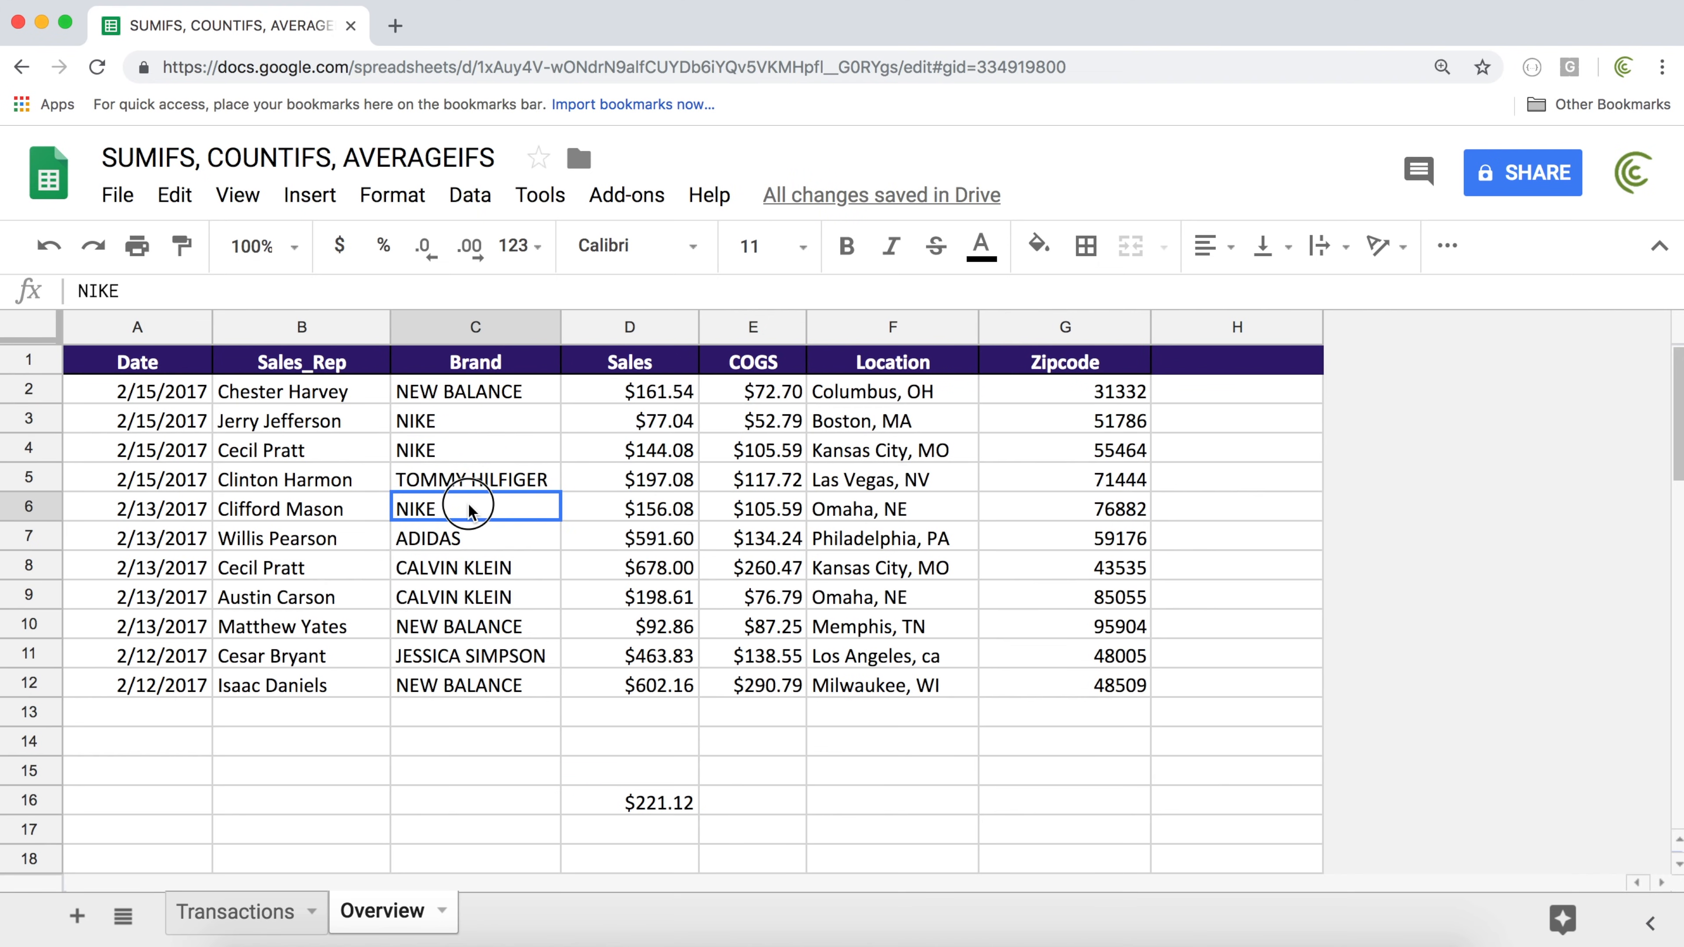
left_click(147, 514)
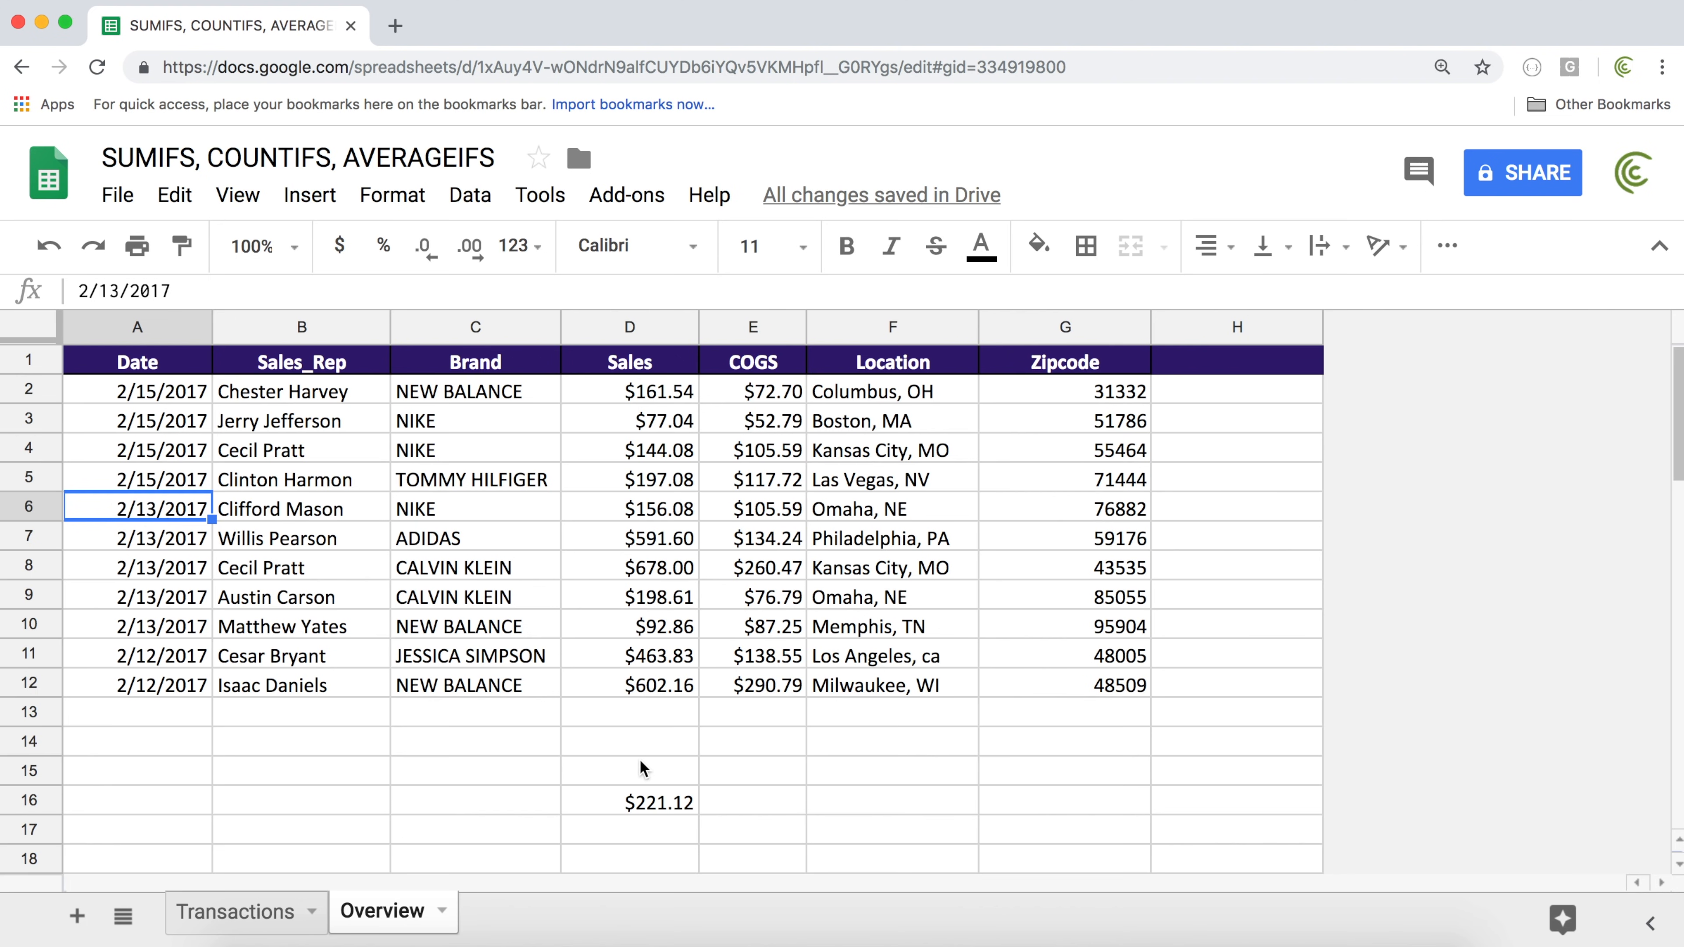
Change the date criterion of the formula in D16 to ">=2/13/2017" and check the date in A6
double_click(646, 796)
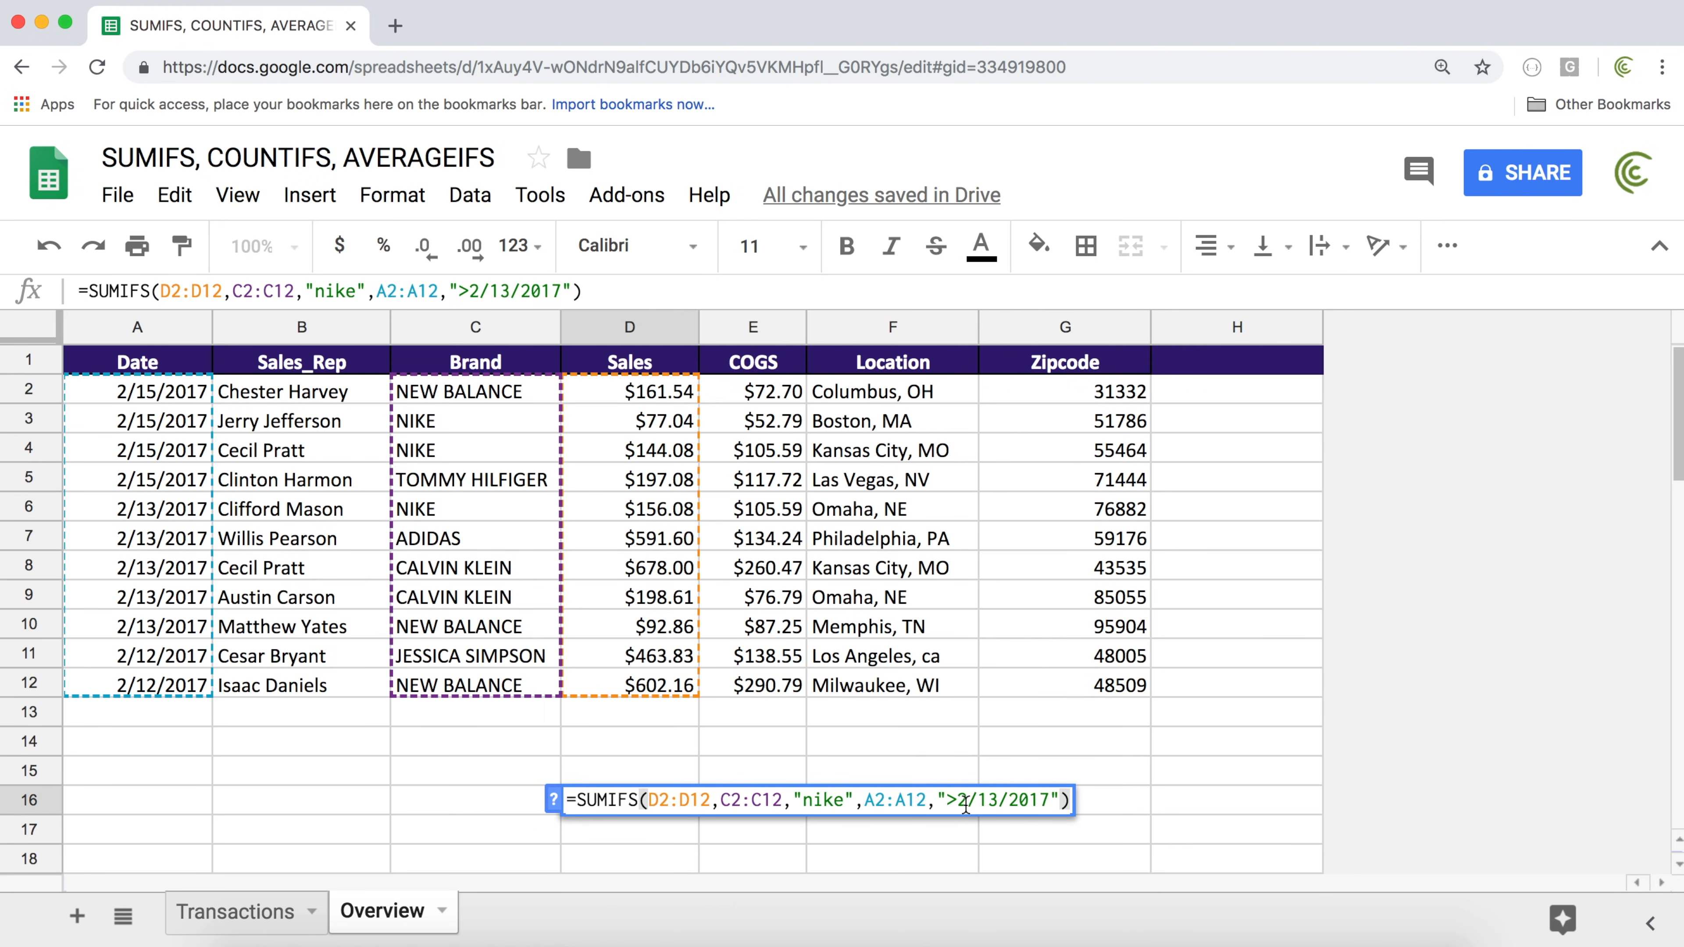
left_click(961, 801)
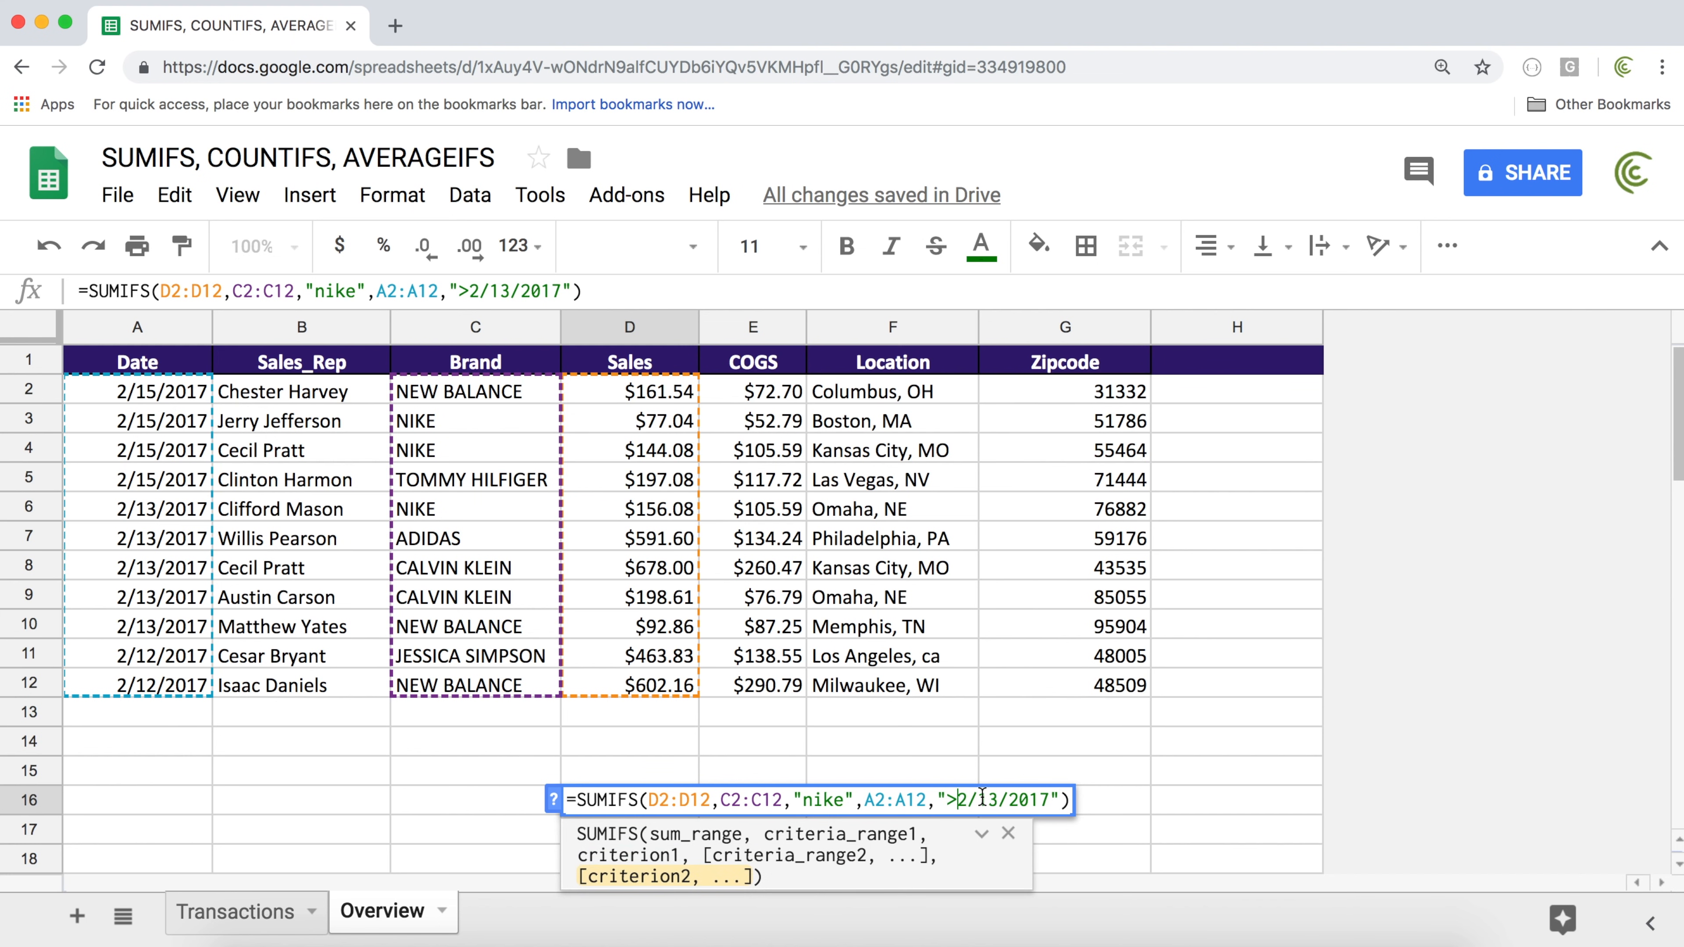
type("=")
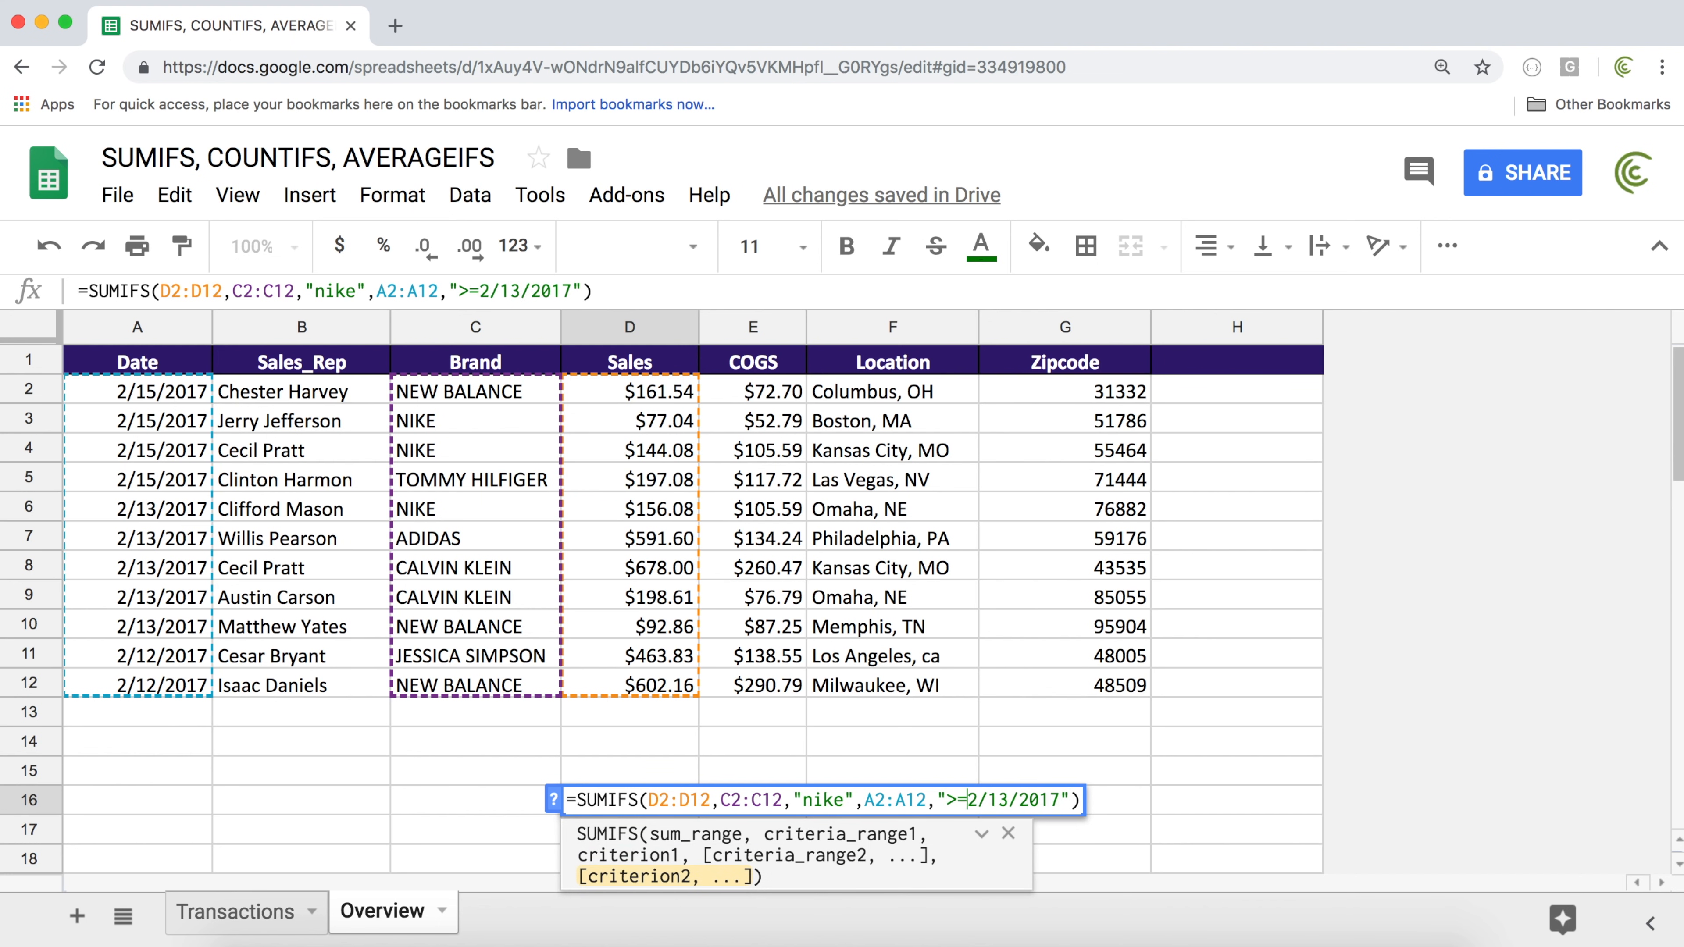
key("Return")
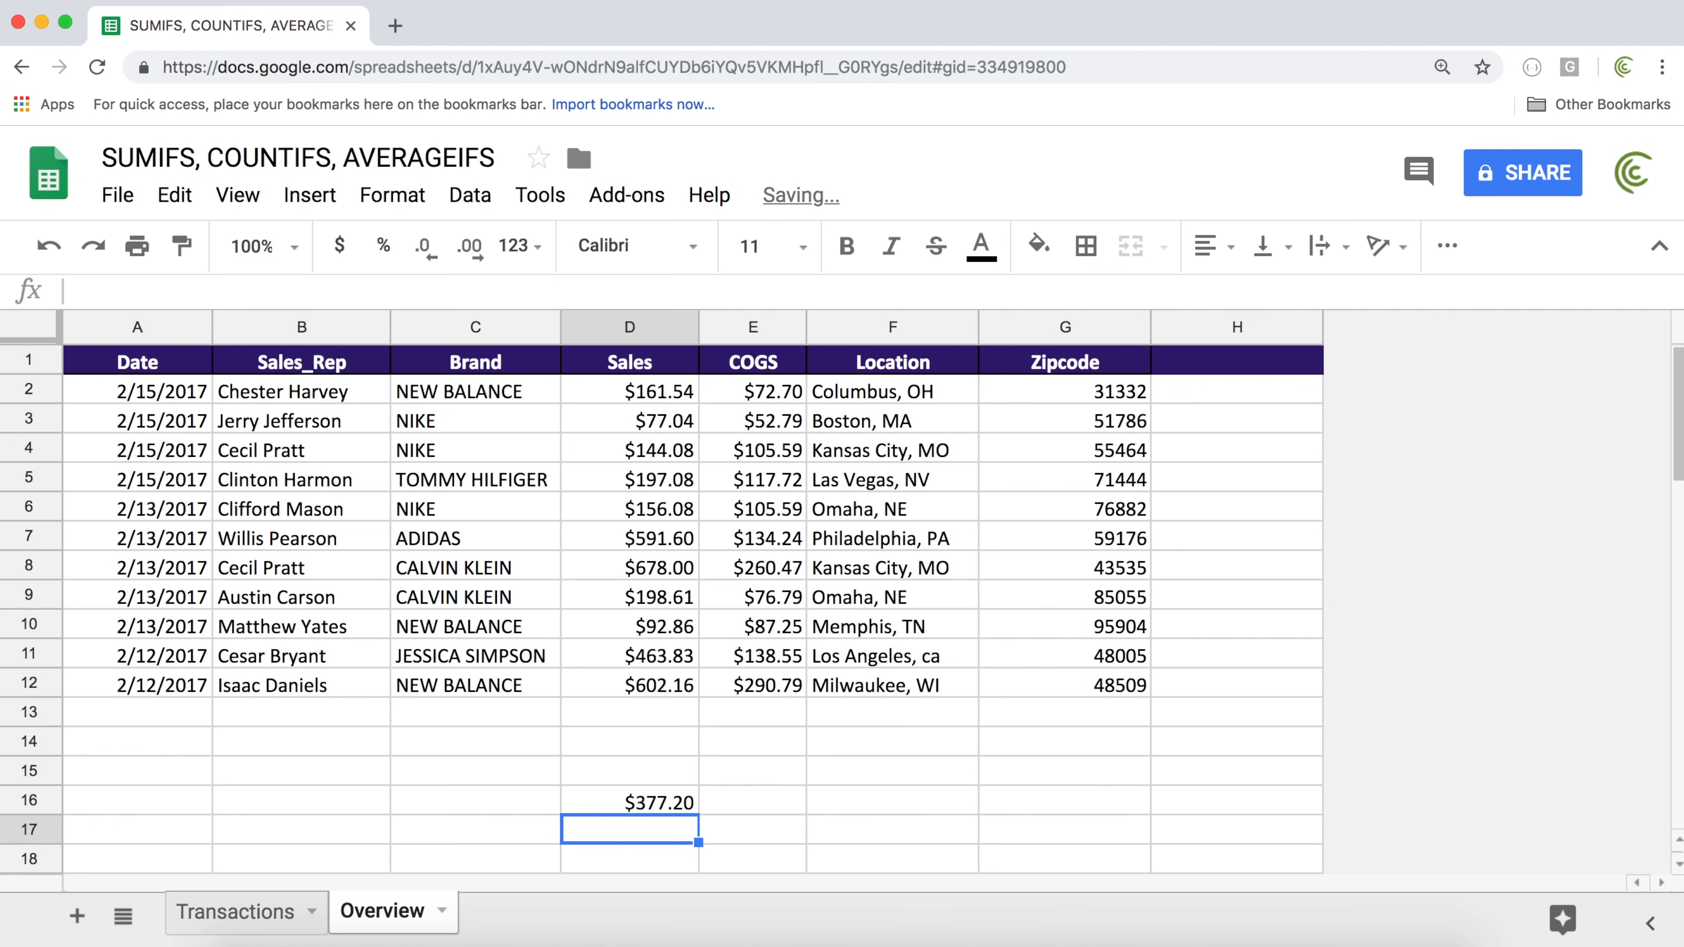
left_click(143, 513)
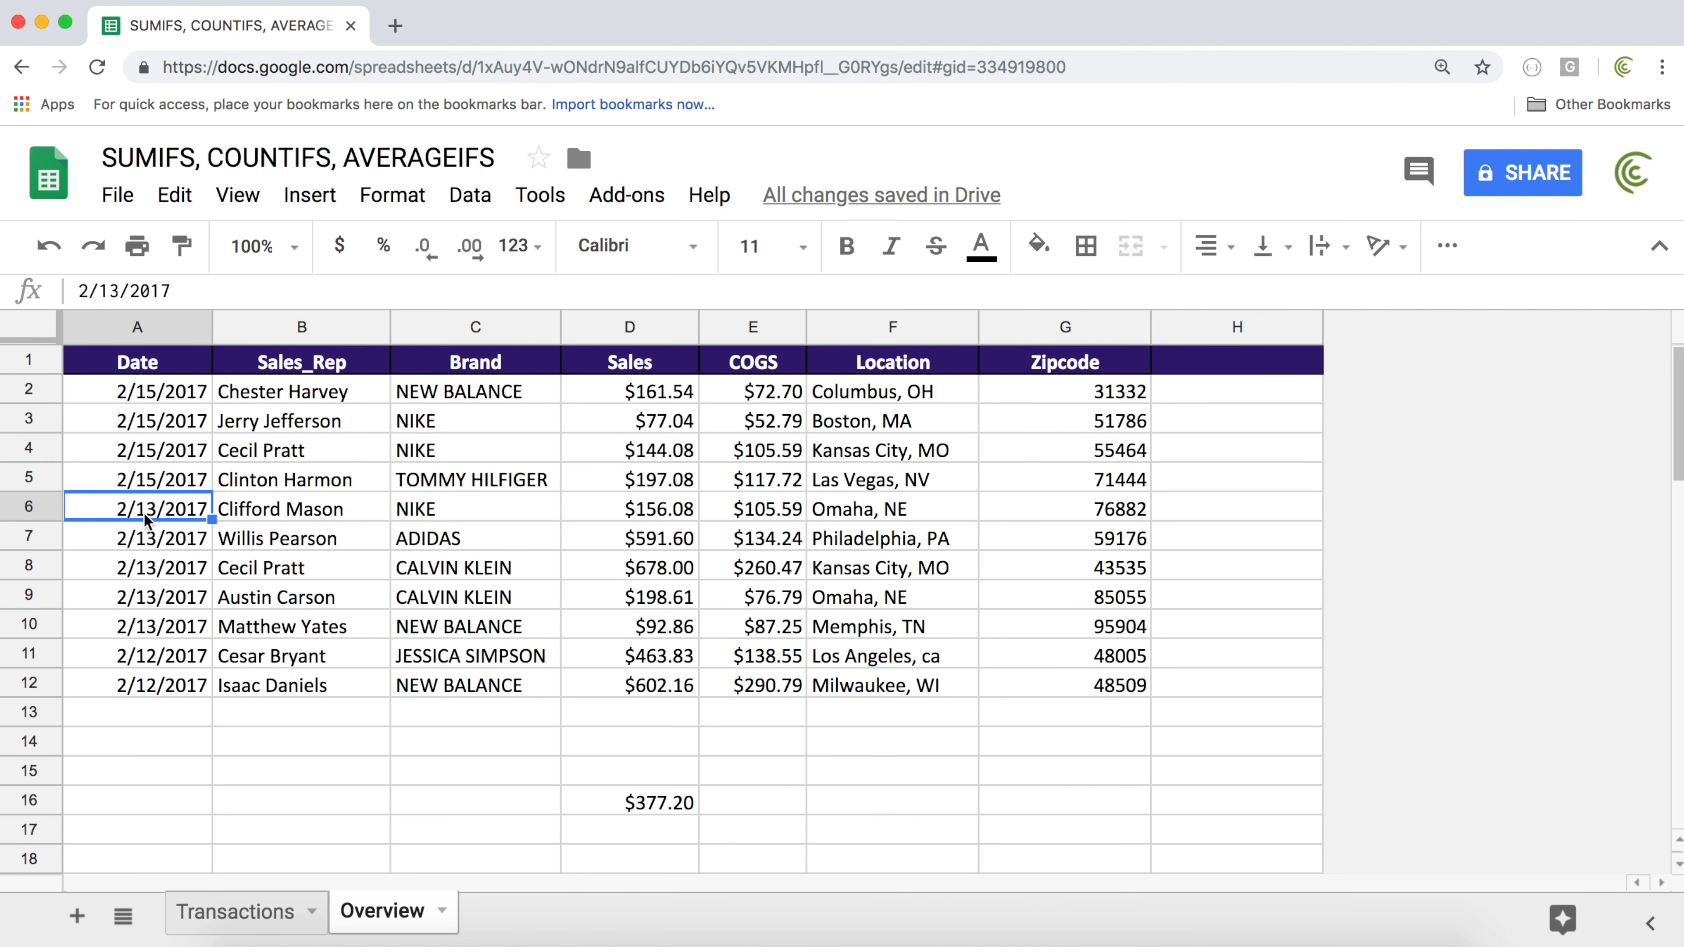
Extend the SUMIFS formula in D16 with the COGS column E2:E12 as the third criteria range
double_click(676, 803)
left_click(997, 801)
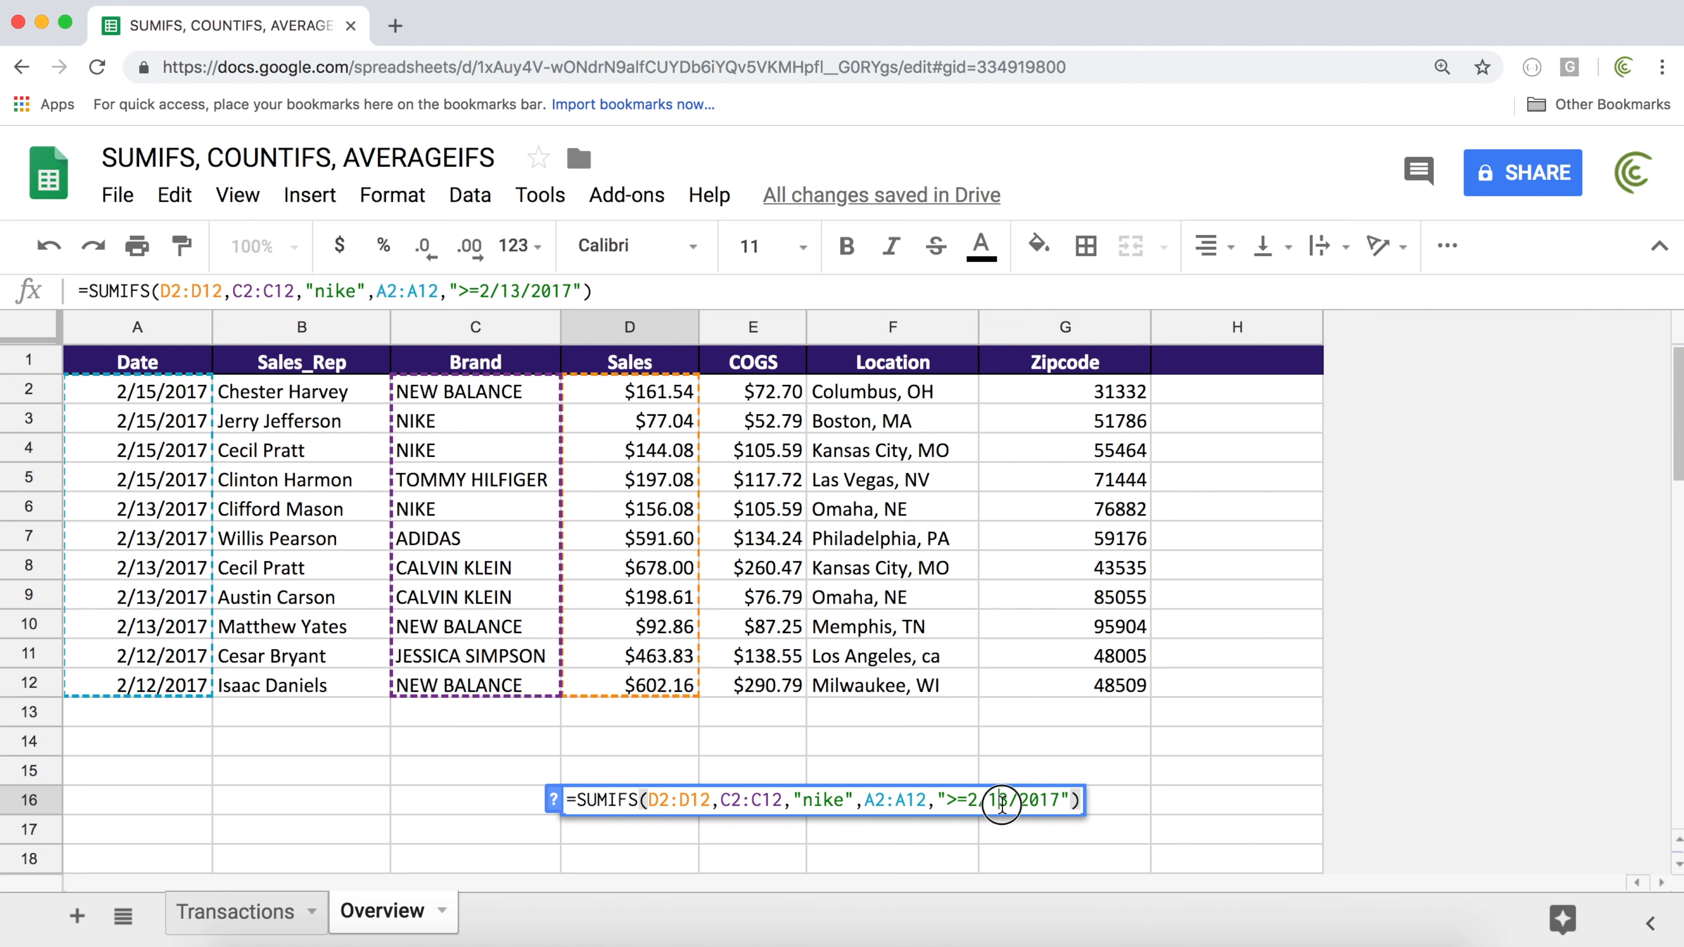
left_click(952, 801)
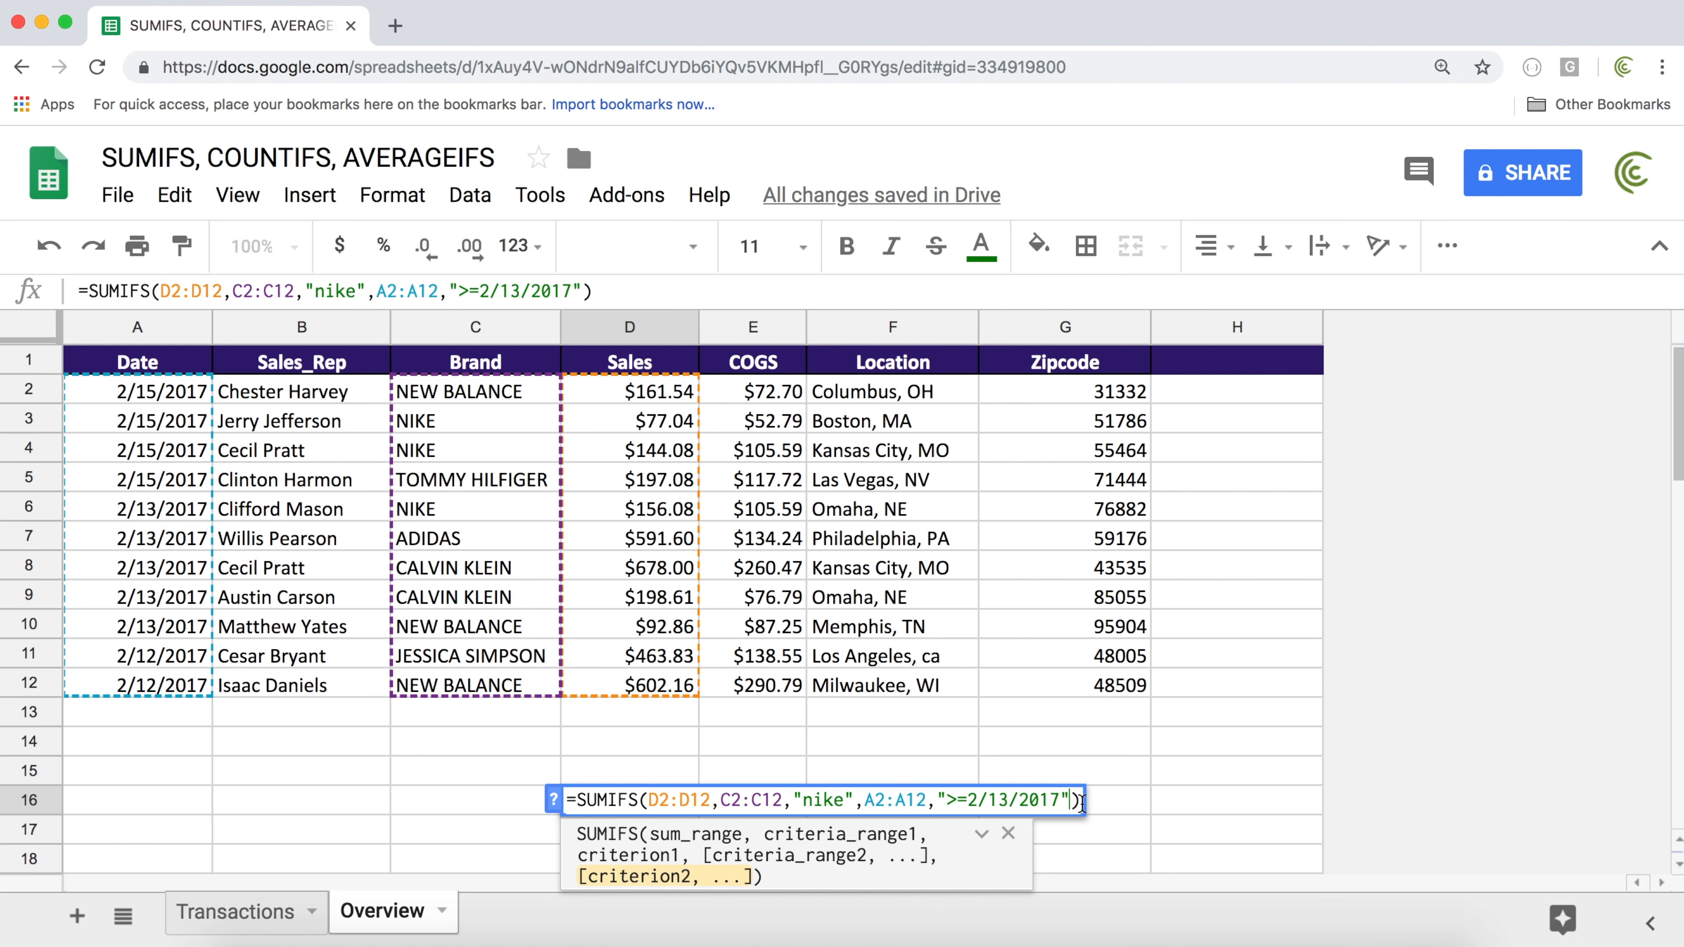
type(",")
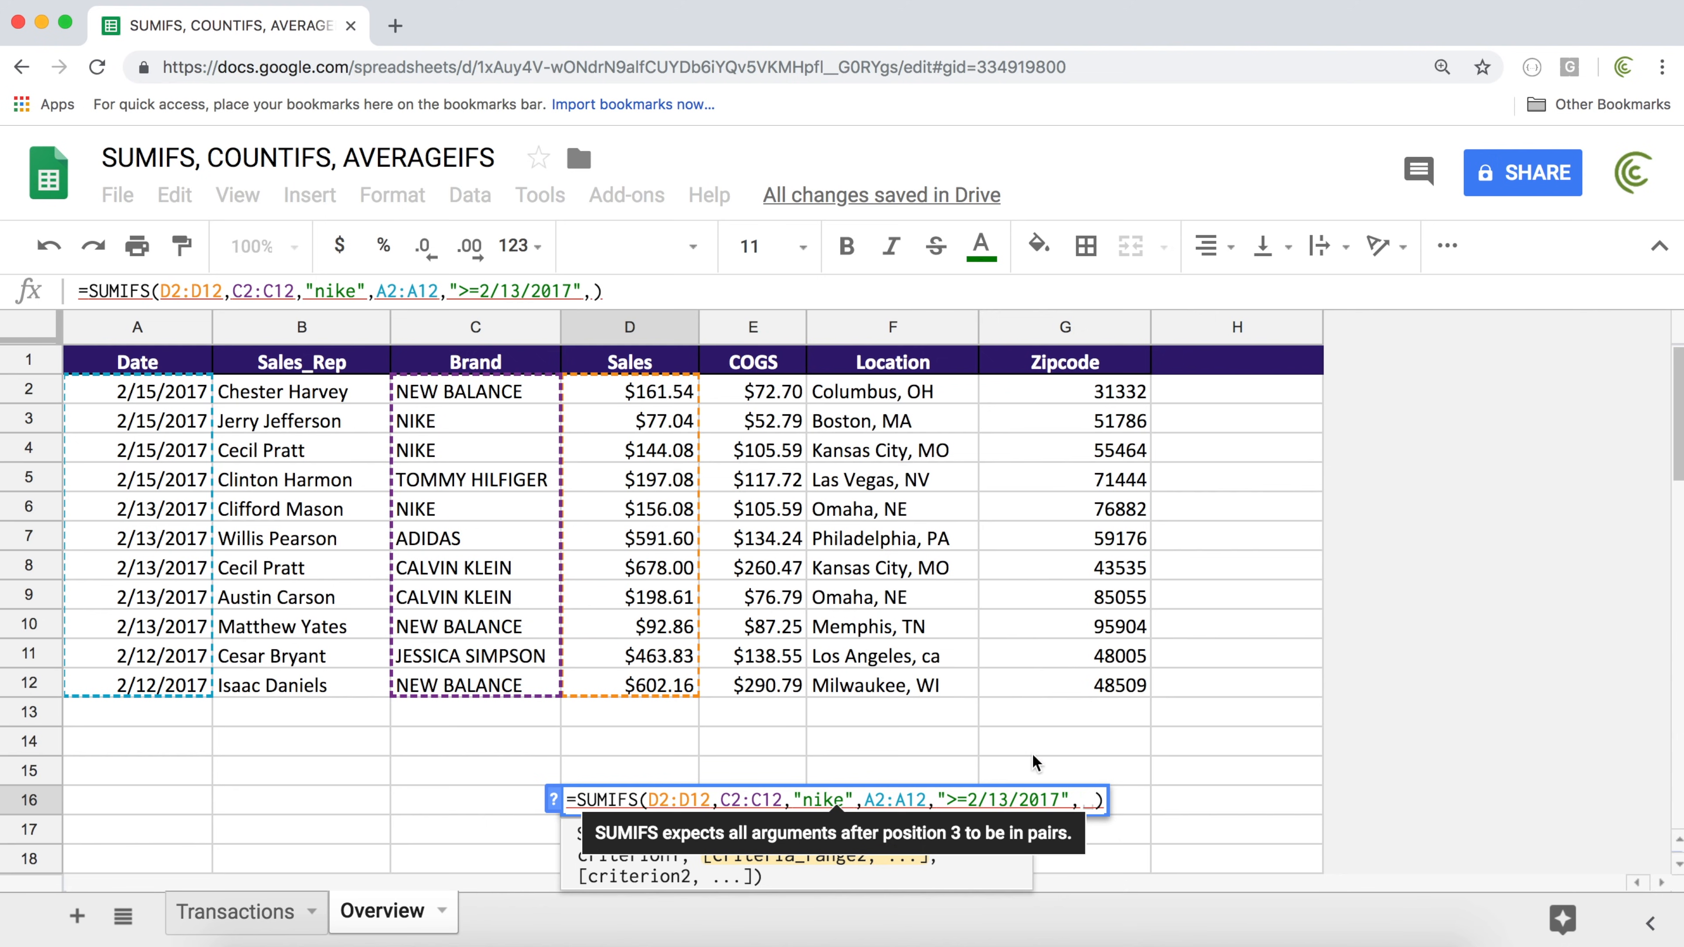
left_click_drag(770, 393, 765, 687)
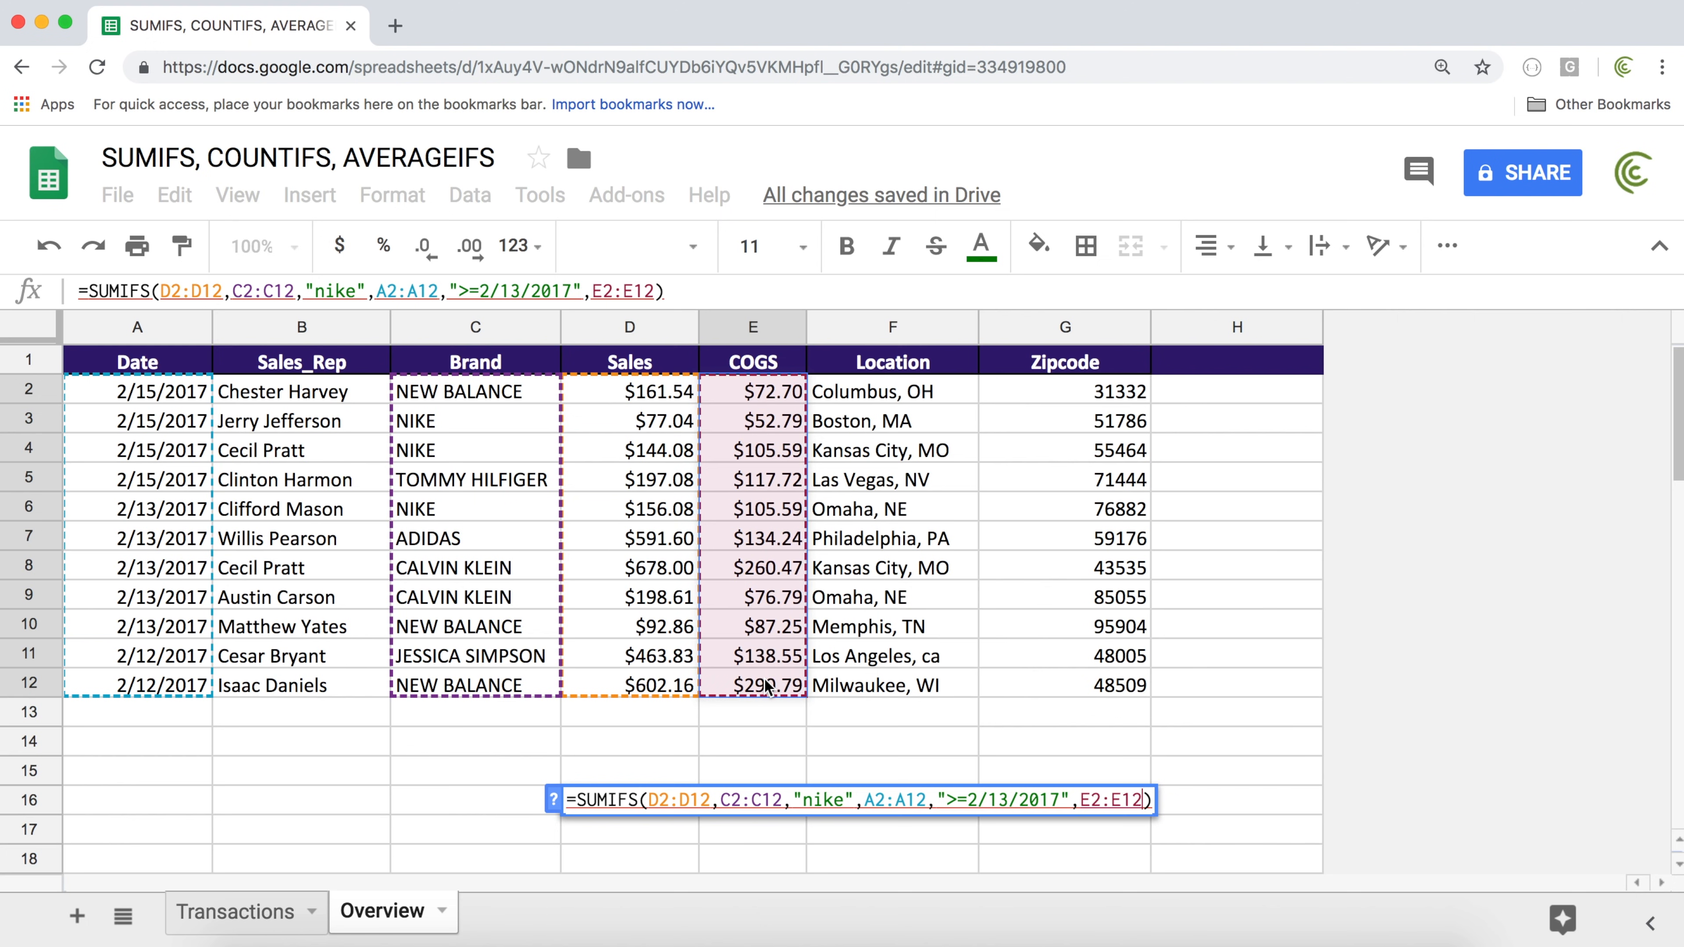
type(",")
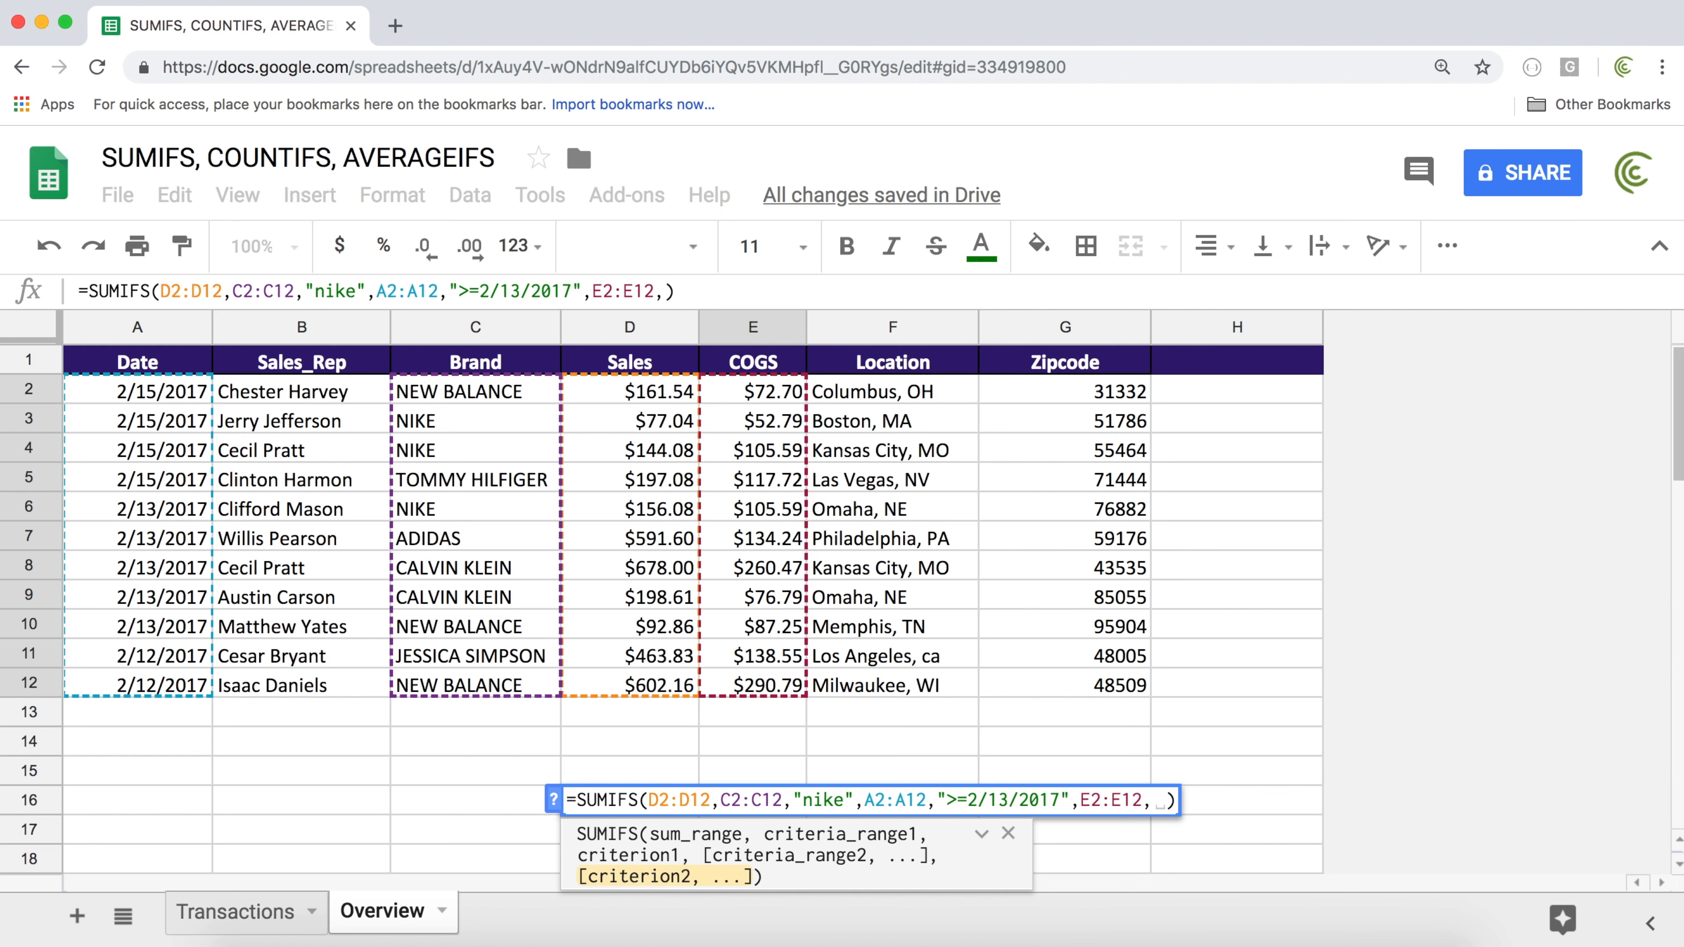
Add ">100" in quotation marks as the COGS criterion and complete the formula in D16
type("\">")
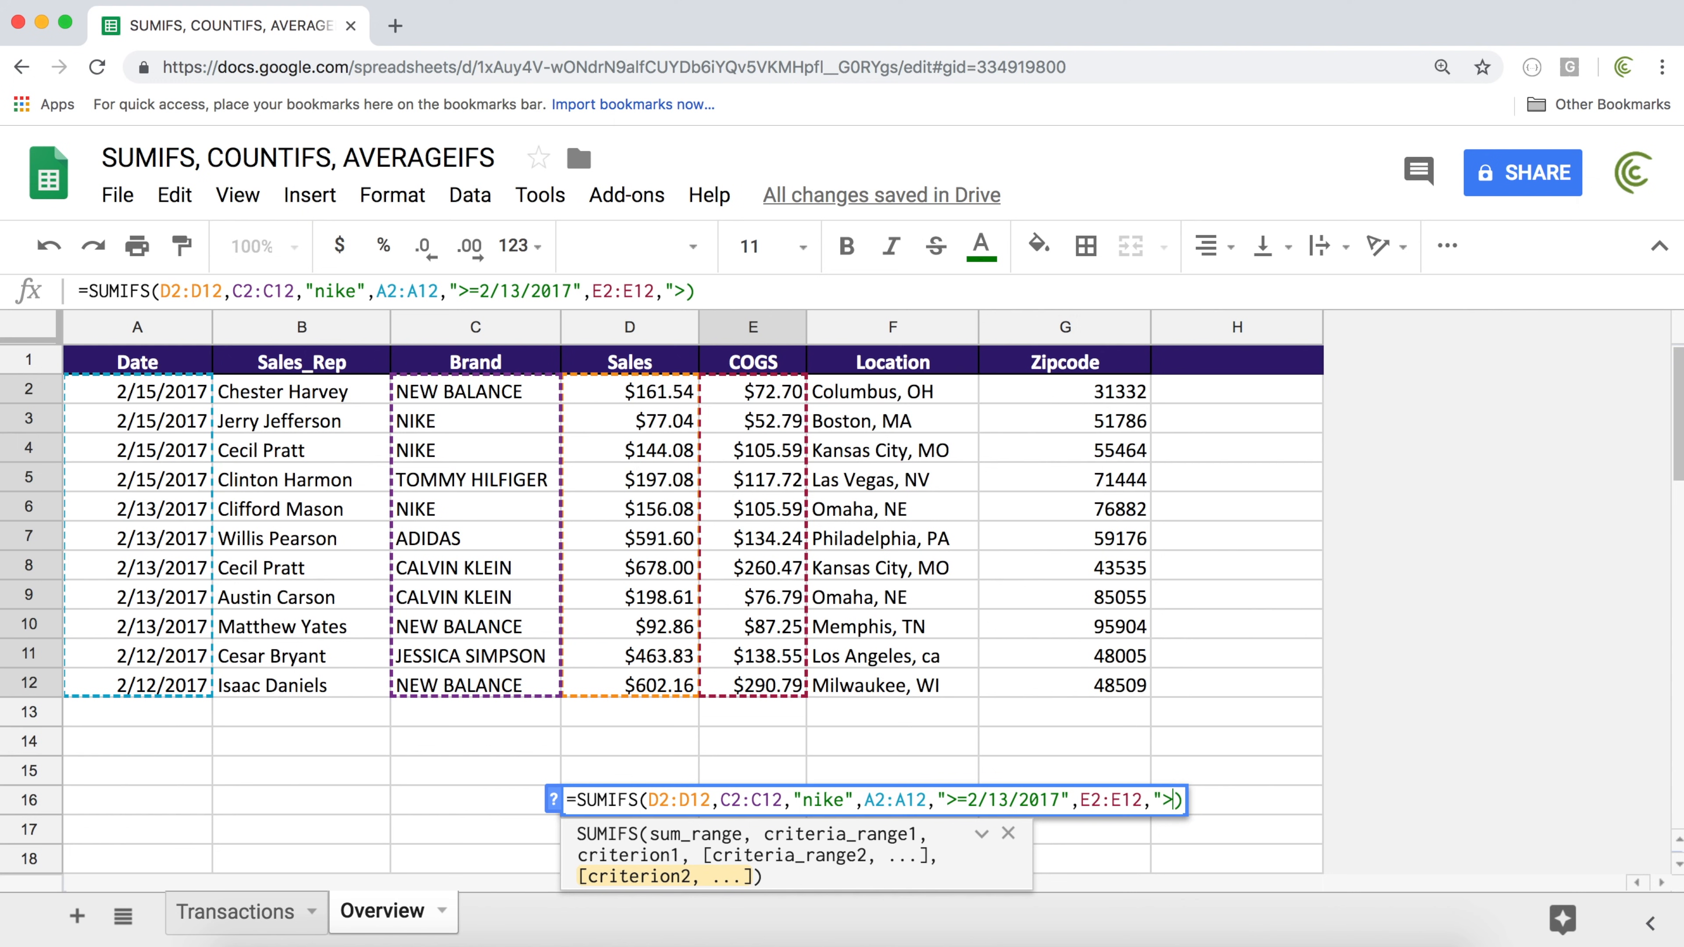
type("100\"")
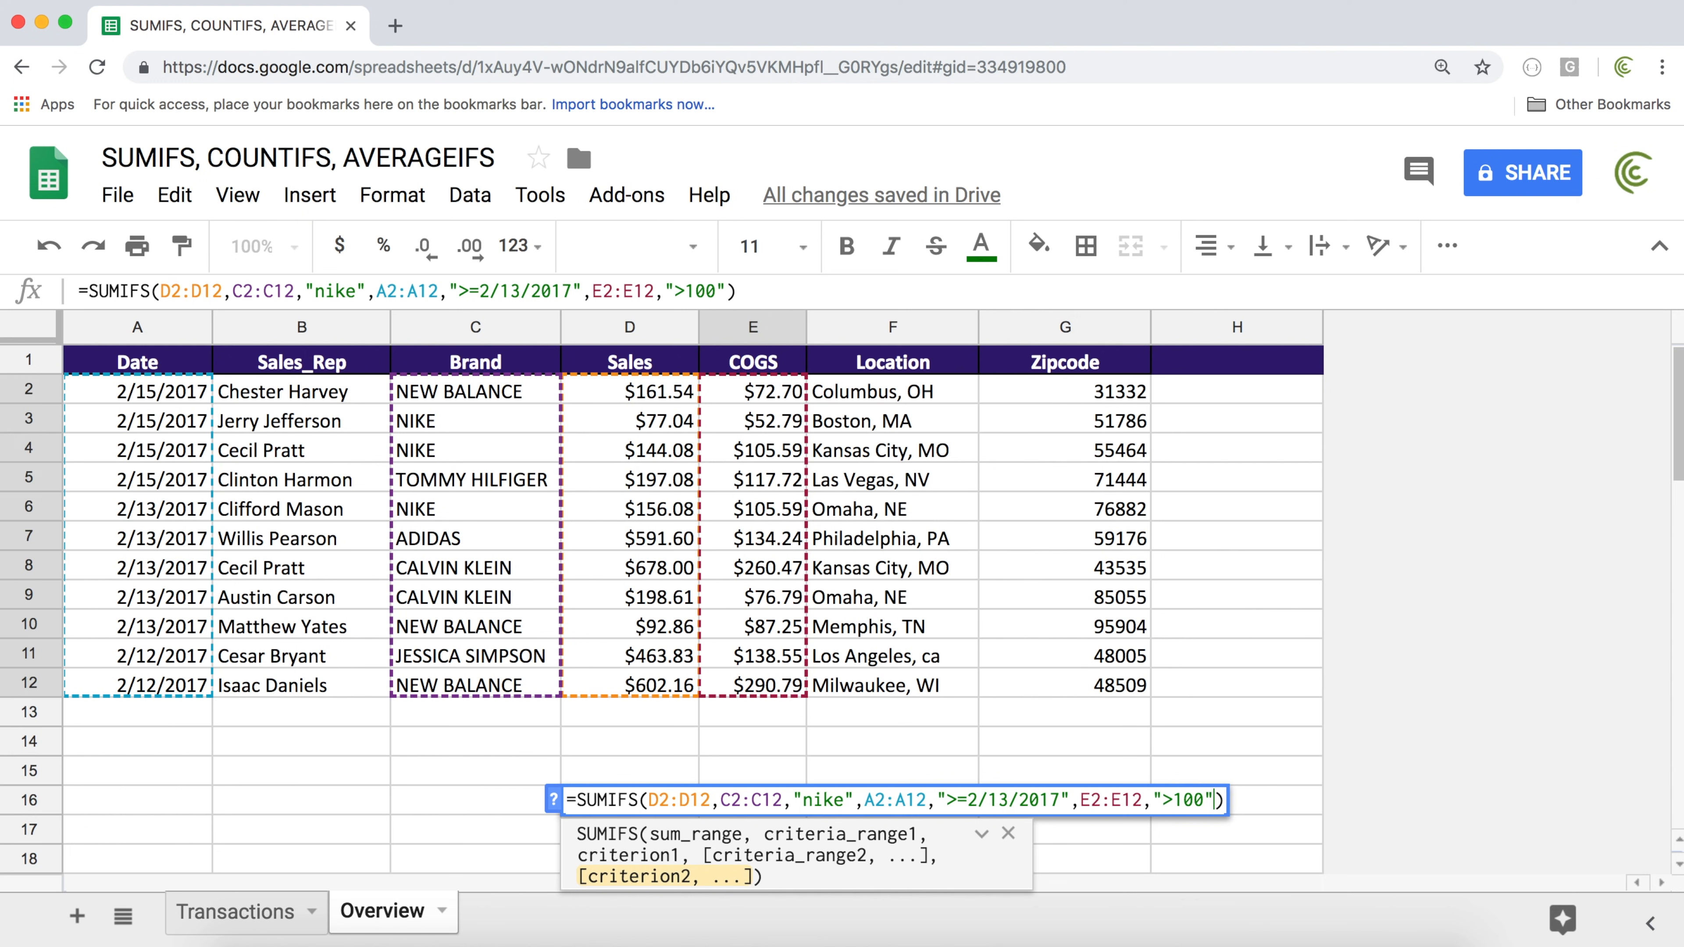
key("Return")
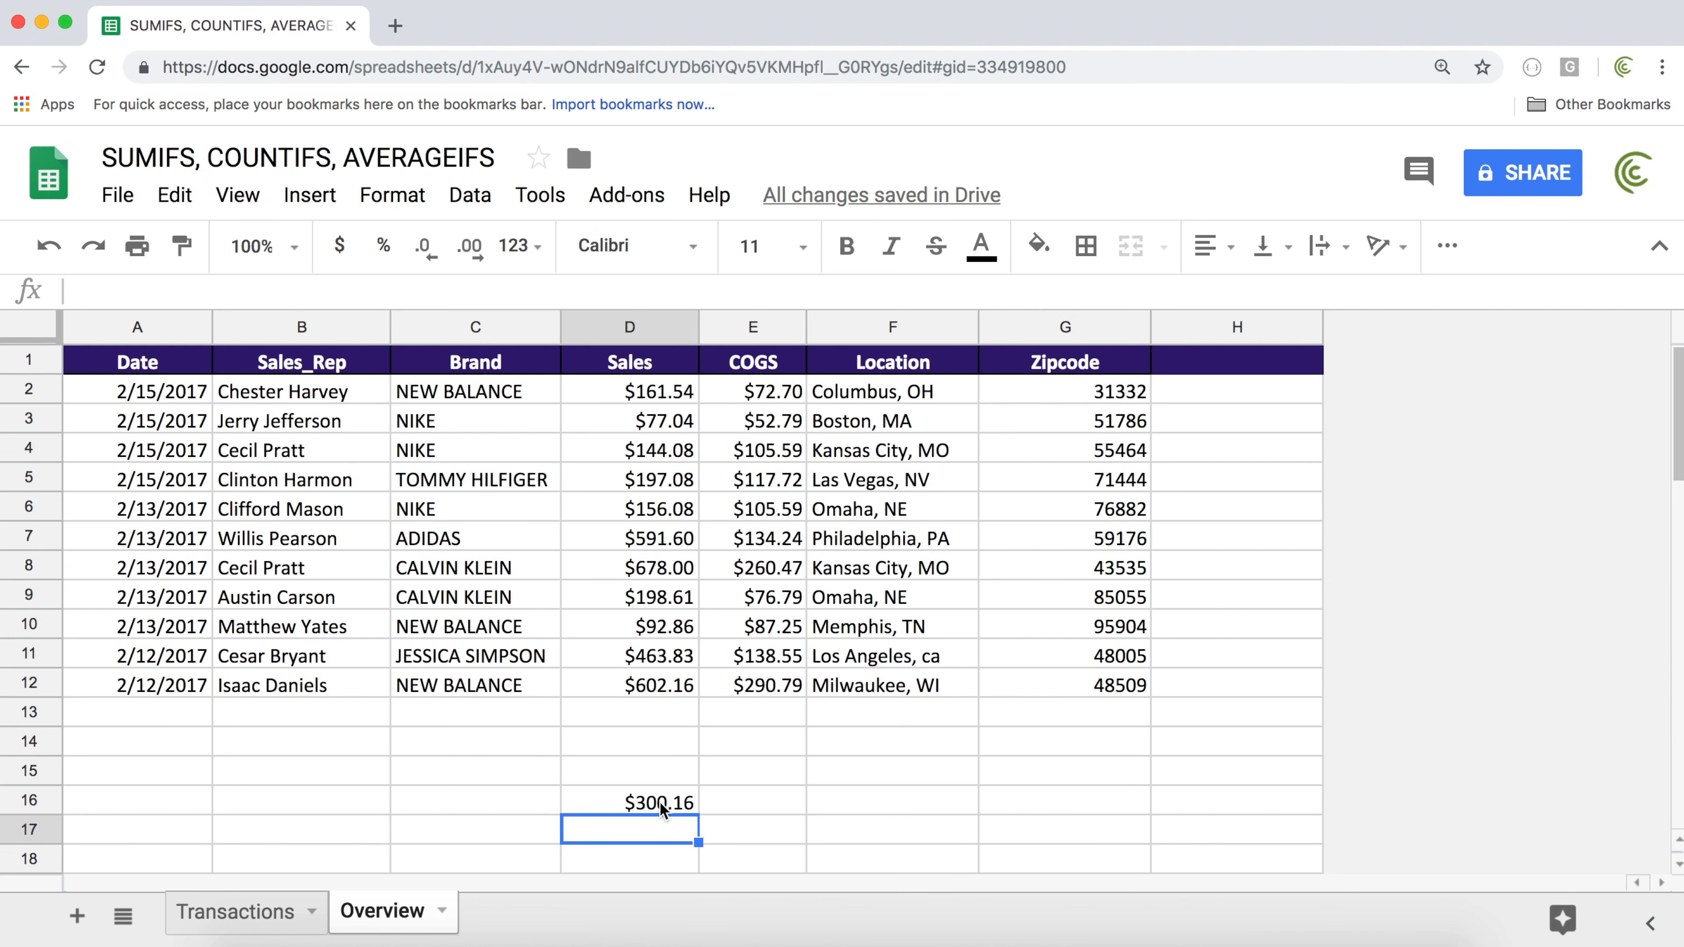
Review the criteria of the formula in D16 and change the date criterion to ">2/13/2017"
left_click(659, 801)
double_click(659, 801)
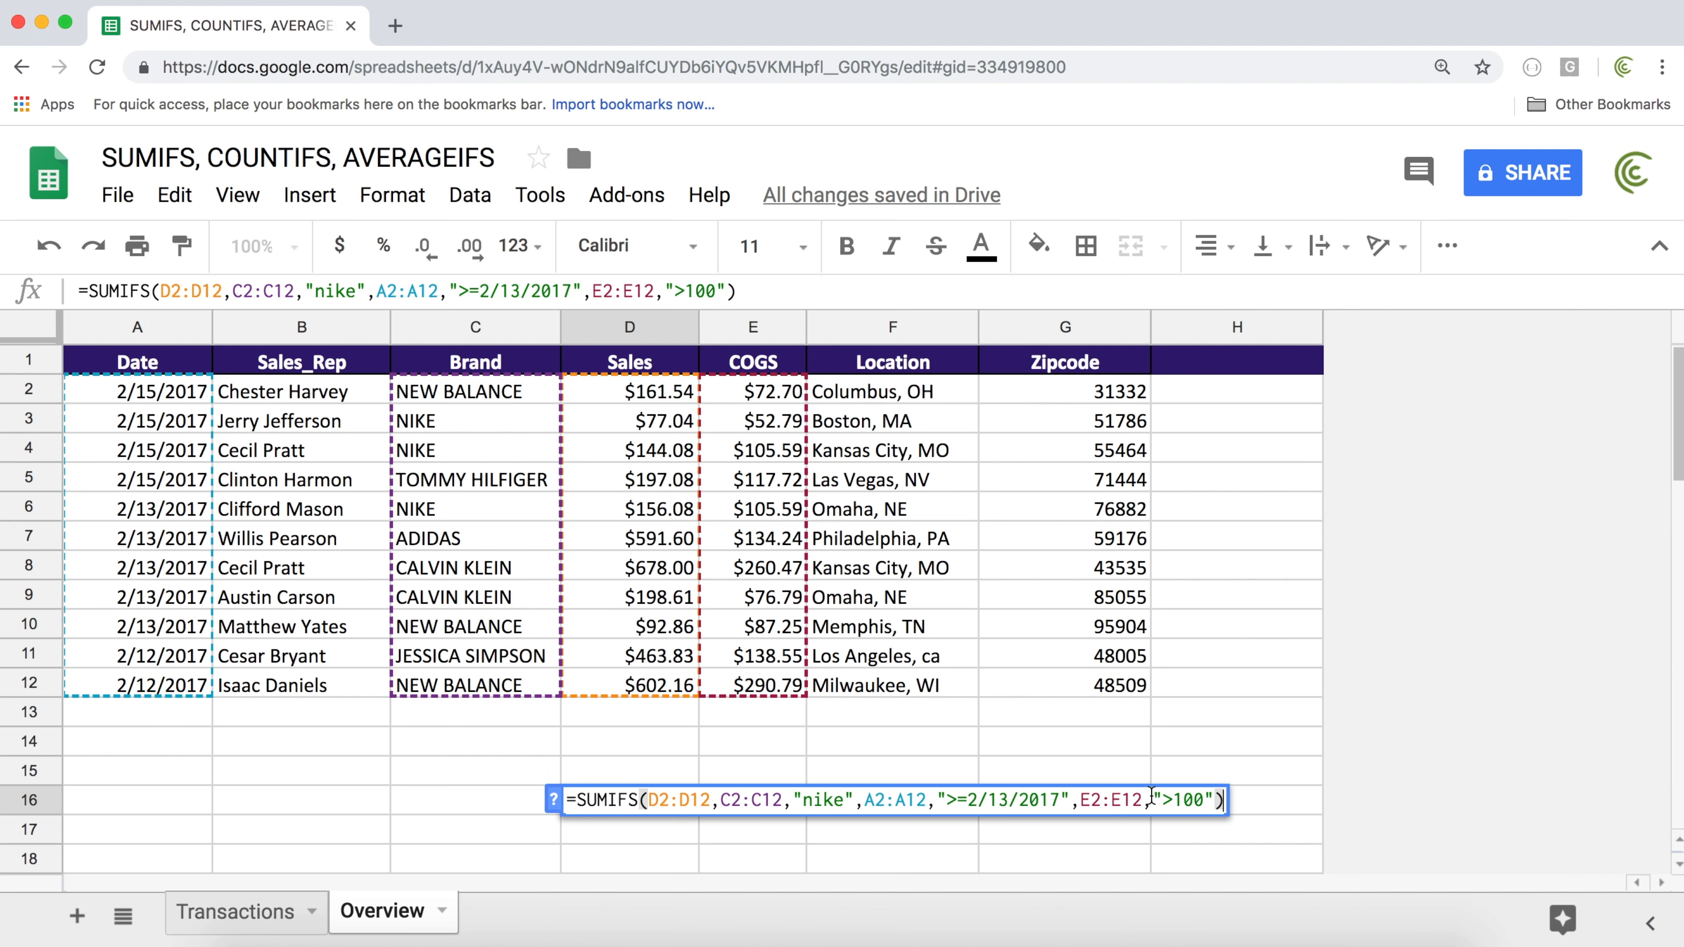
double_click(843, 801)
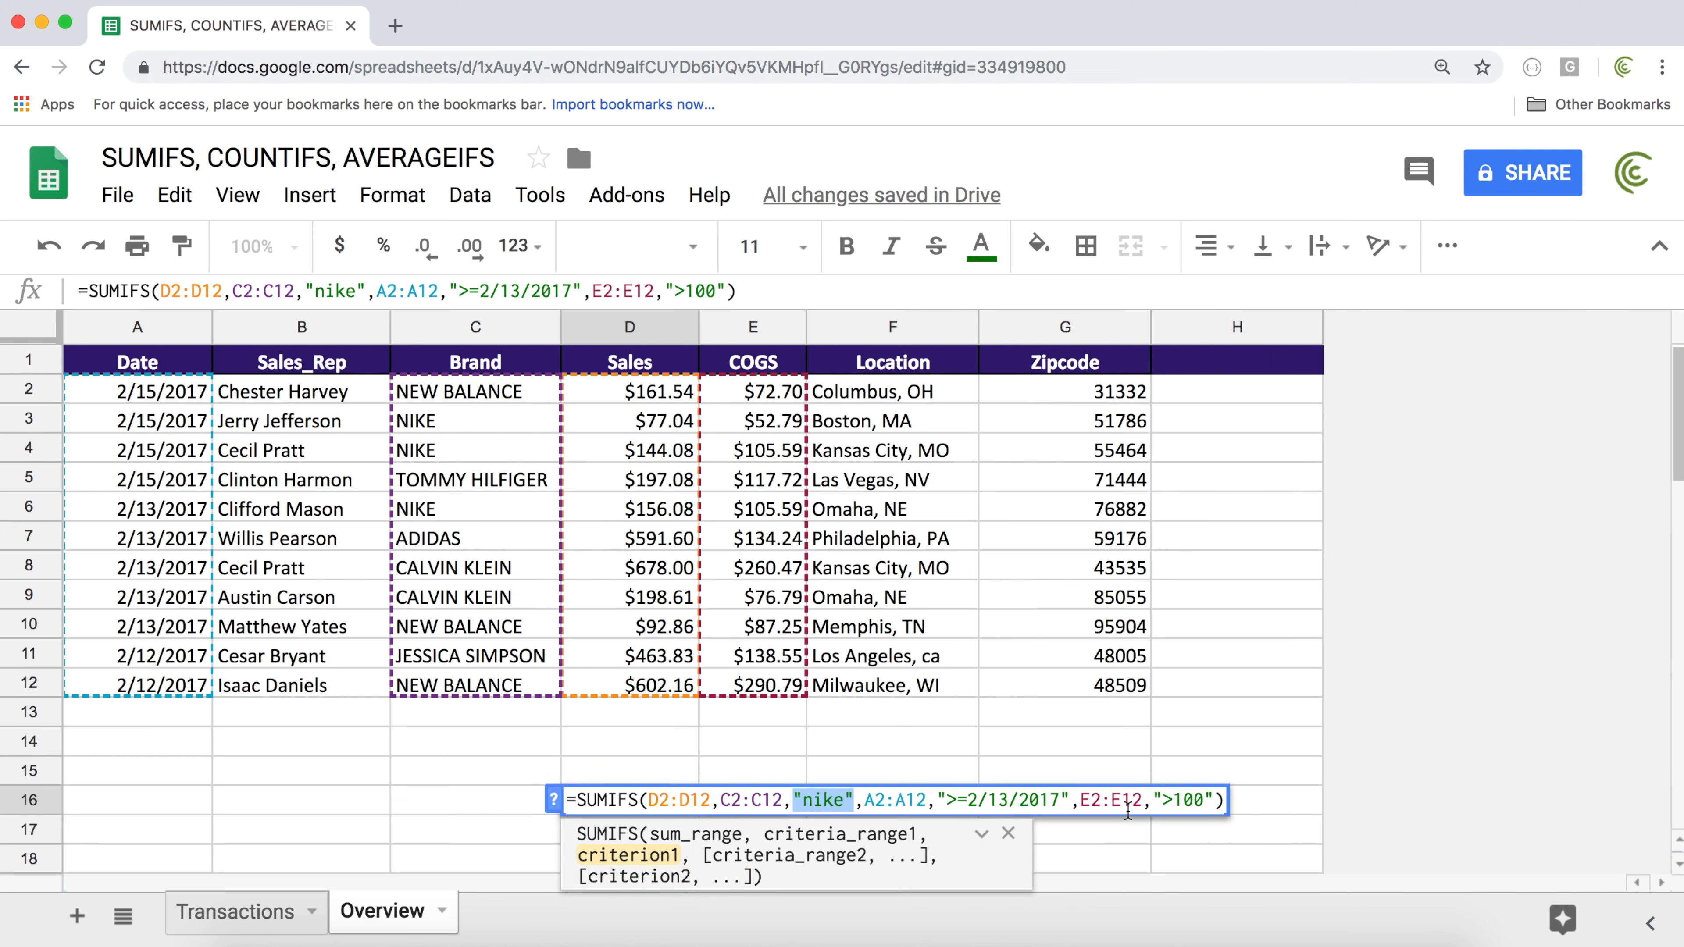
double_click(1014, 796)
left_click(968, 796)
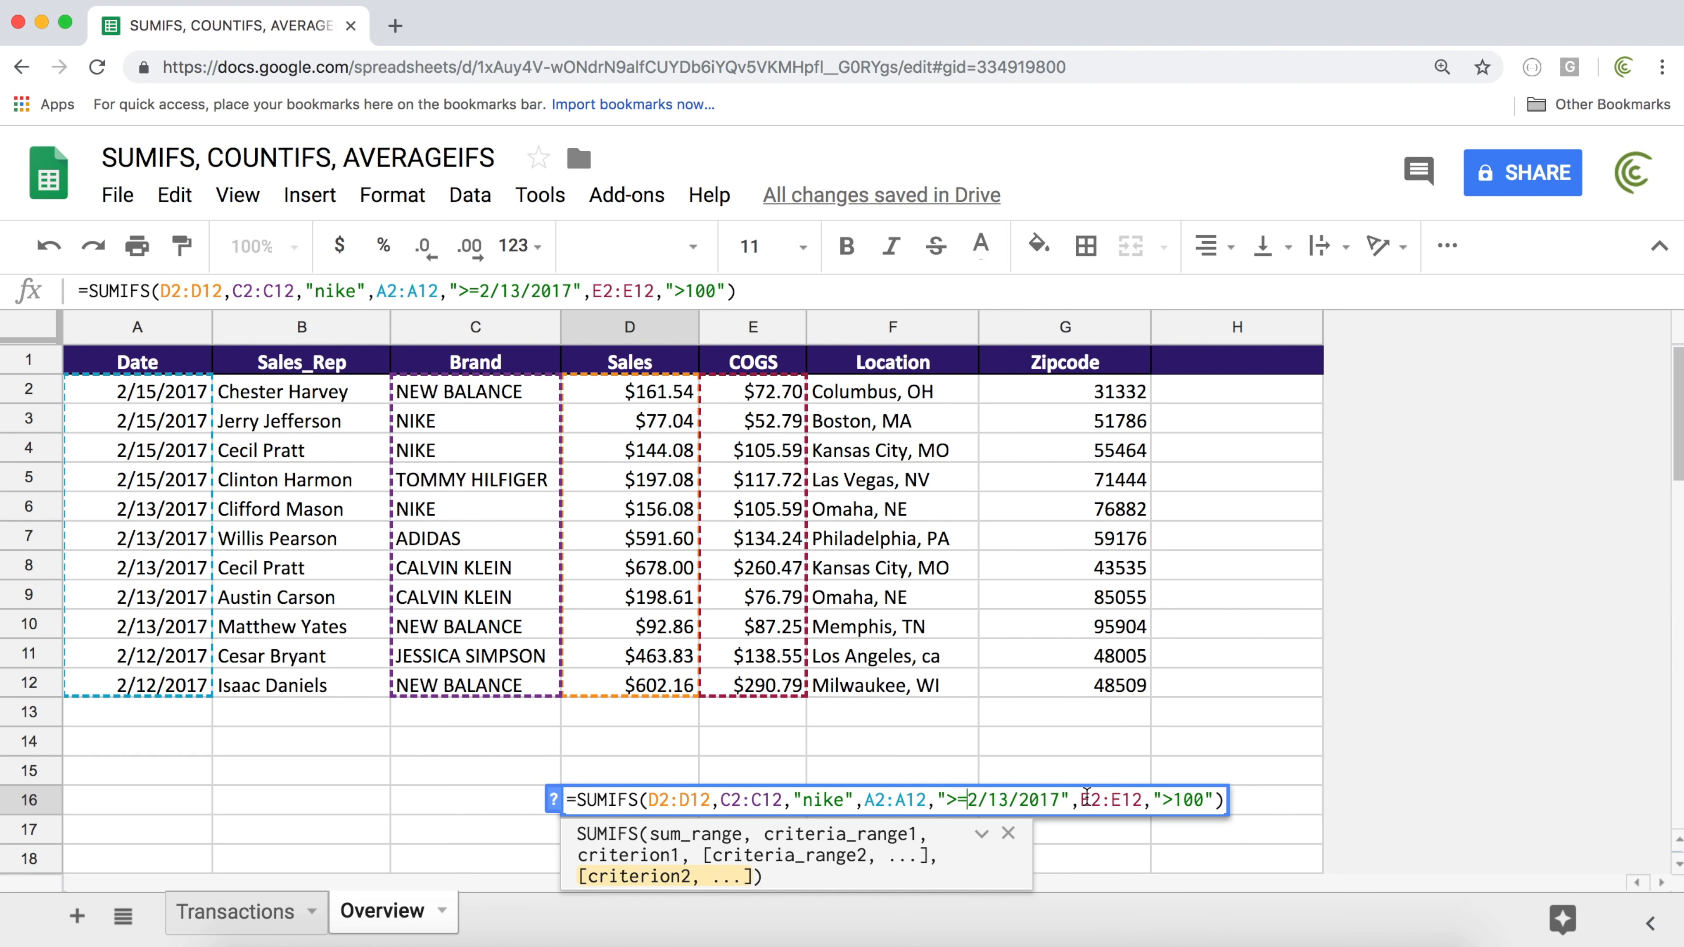
key("BackSpace")
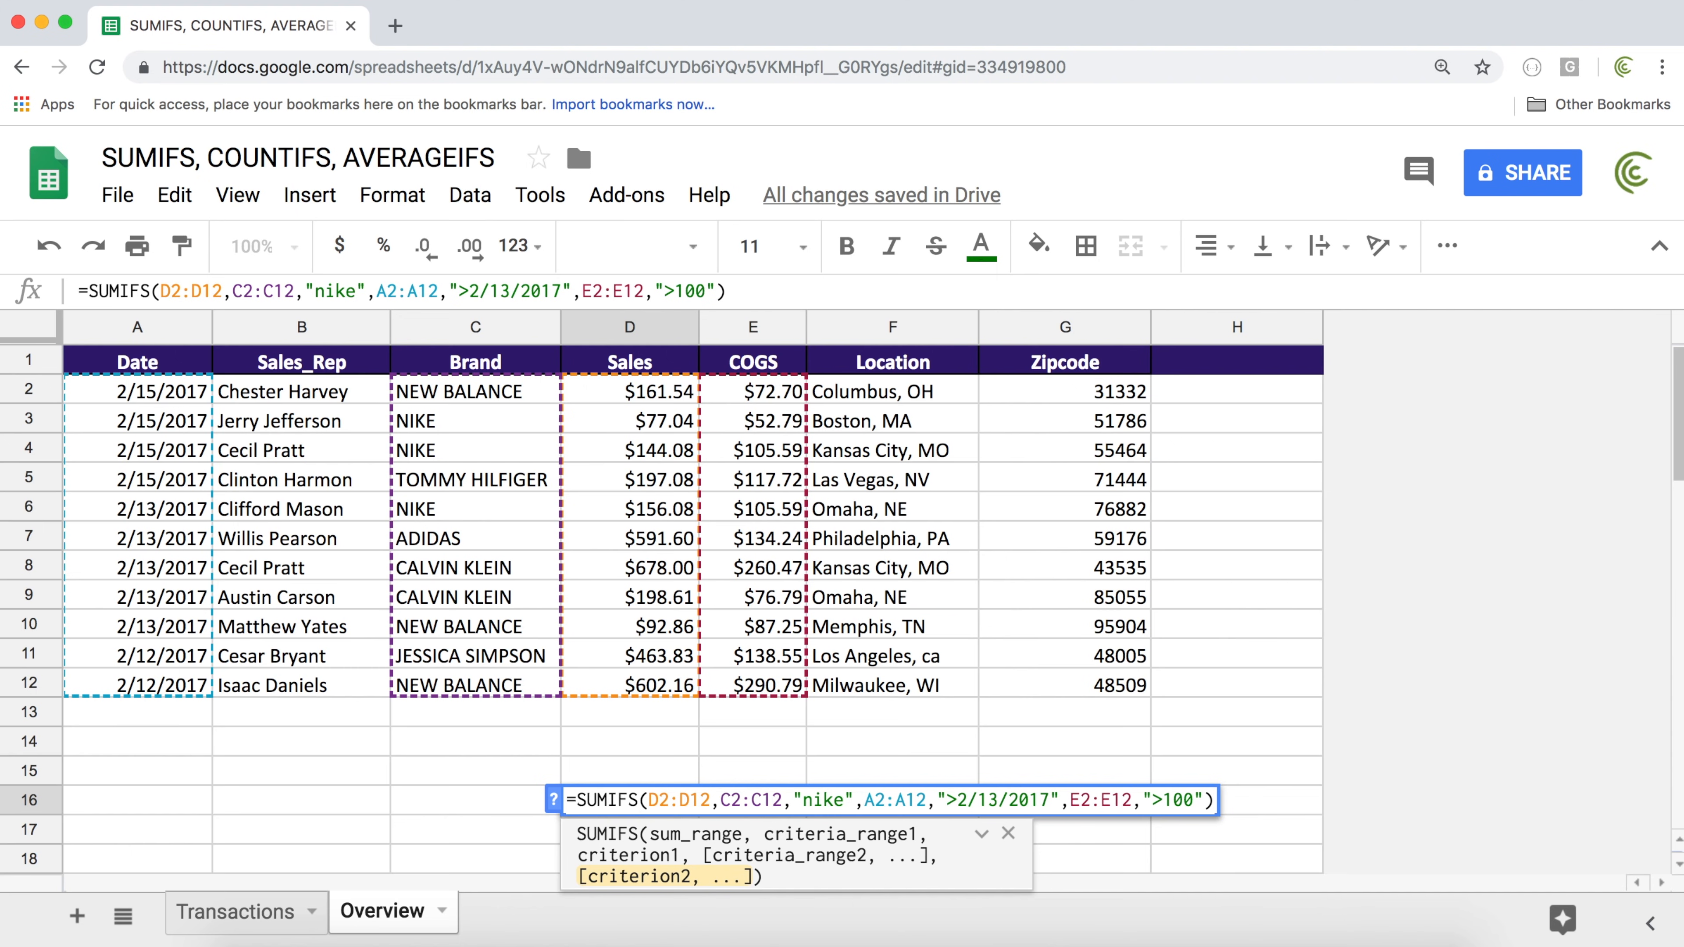
key("Return")
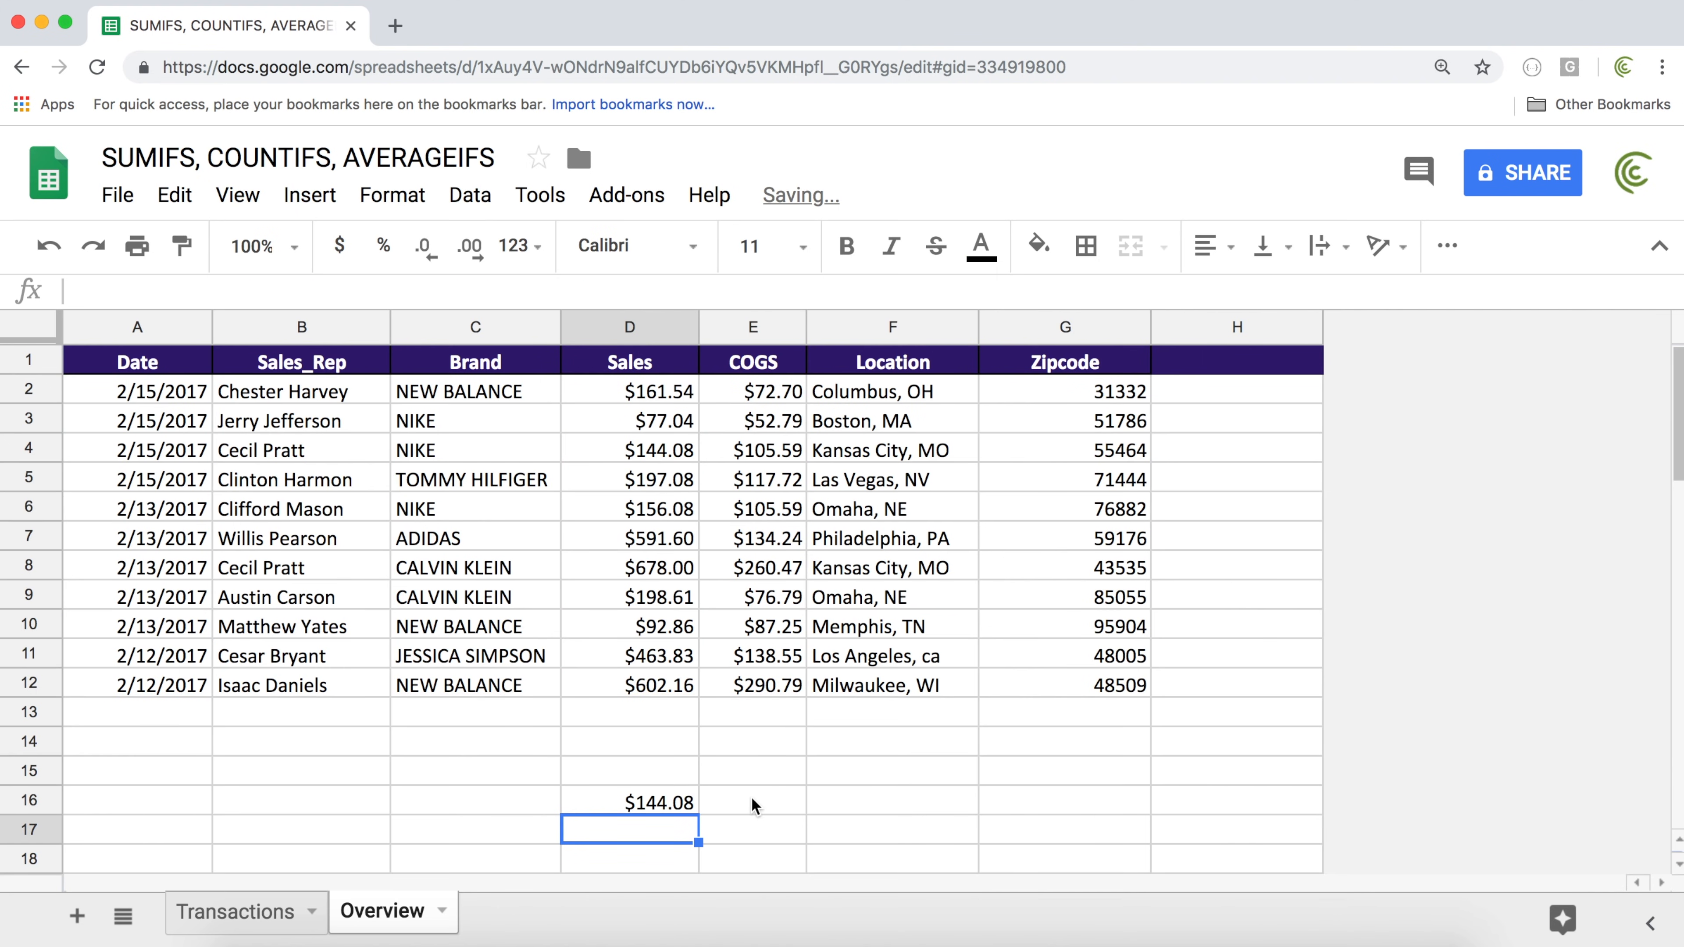
Check the COGS values in E3 and E4 and the sale in D4 against the result in D16
left_click(676, 803)
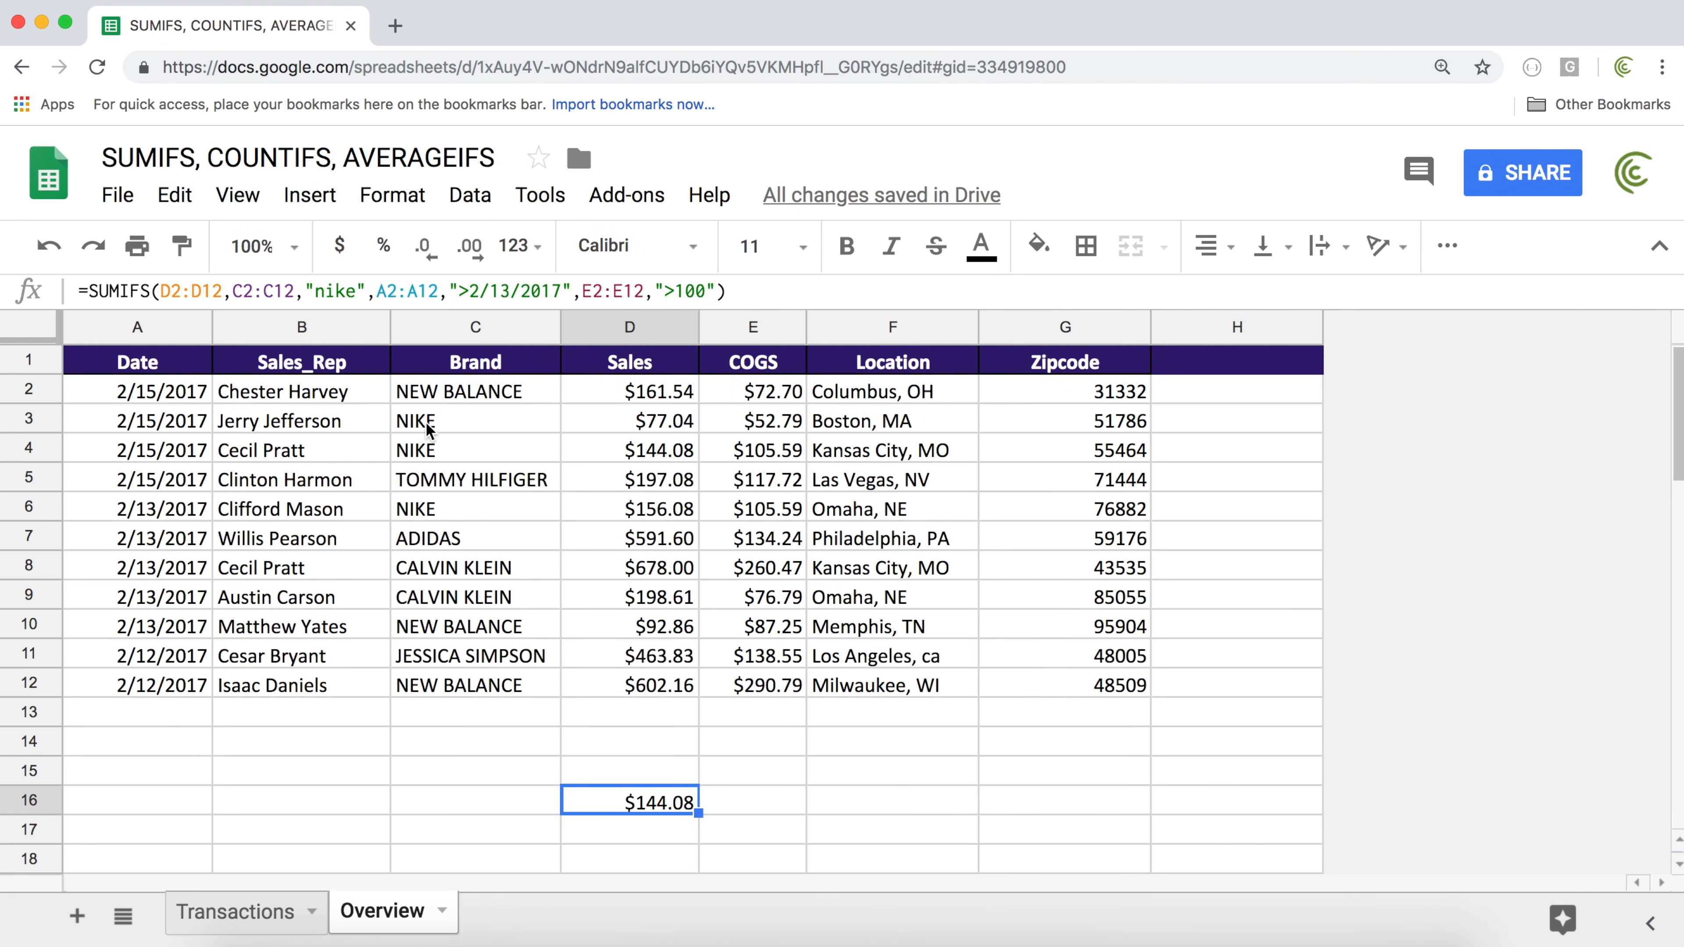
left_click(785, 421)
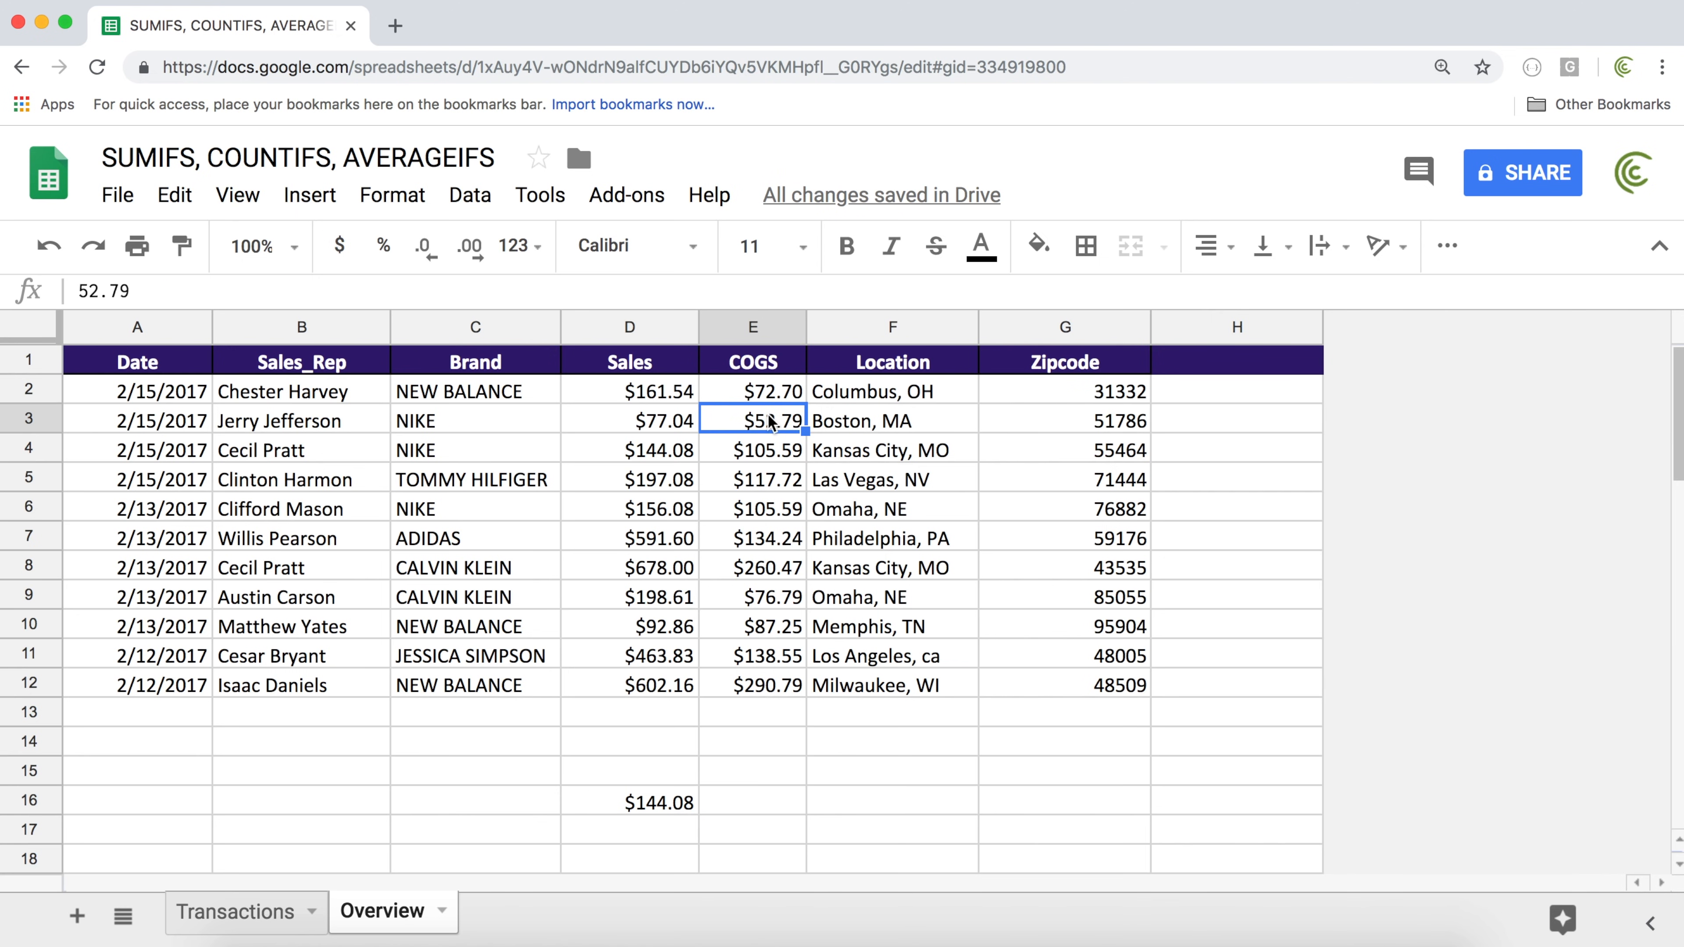
left_click(766, 459)
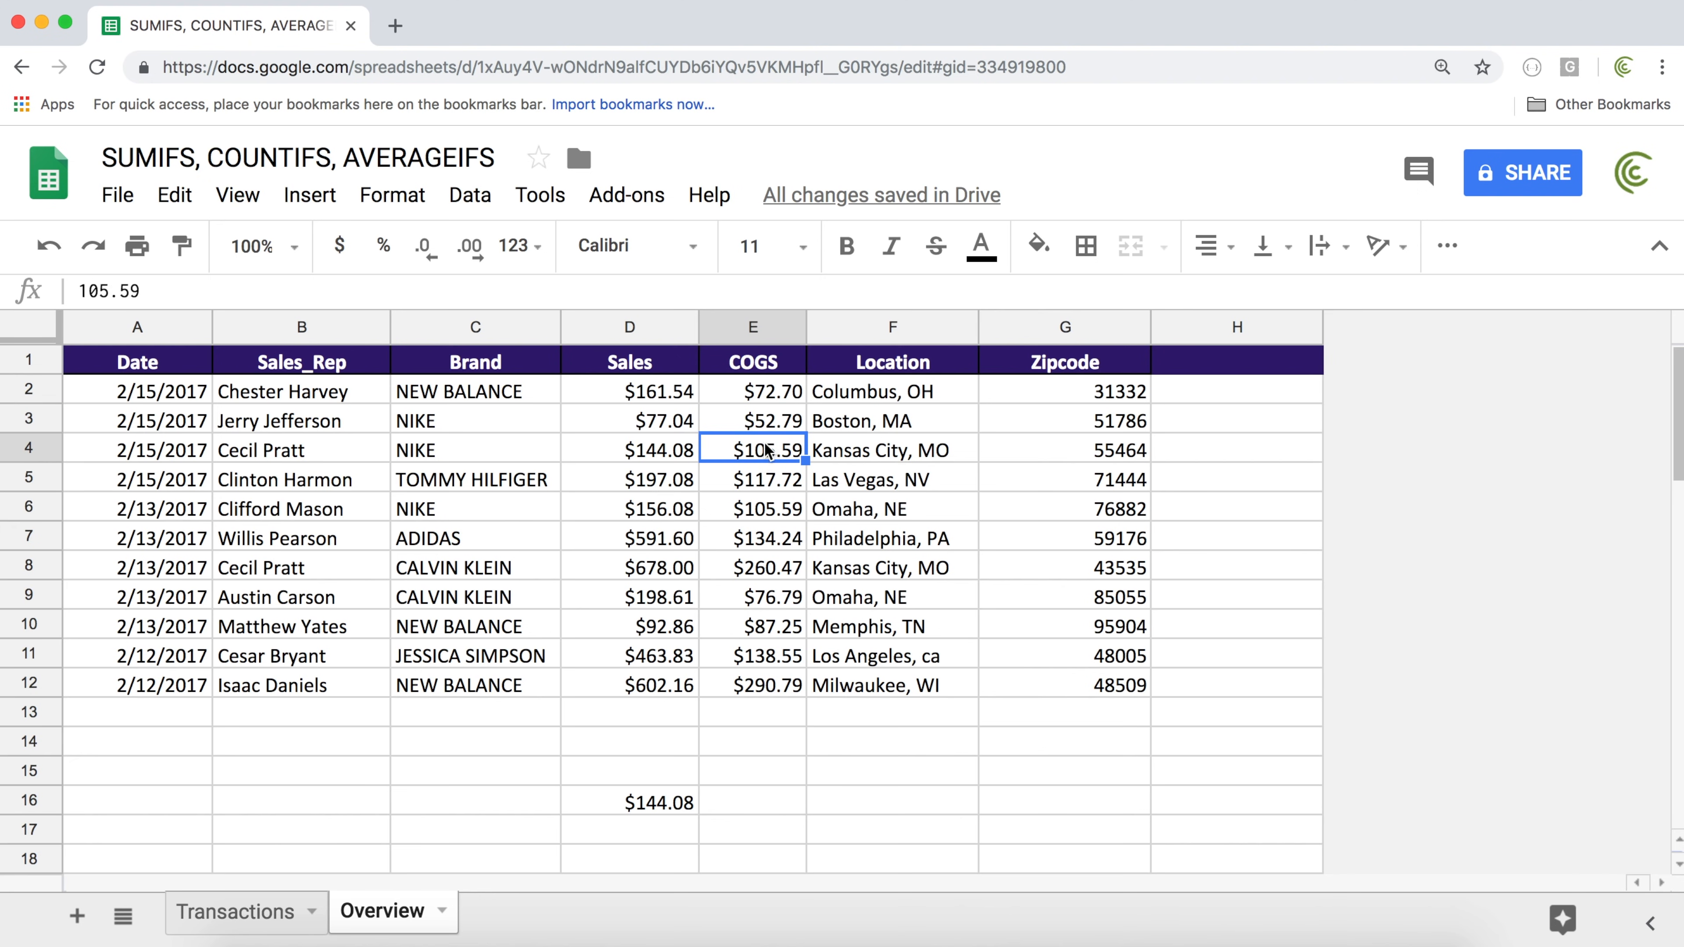
left_click(663, 455)
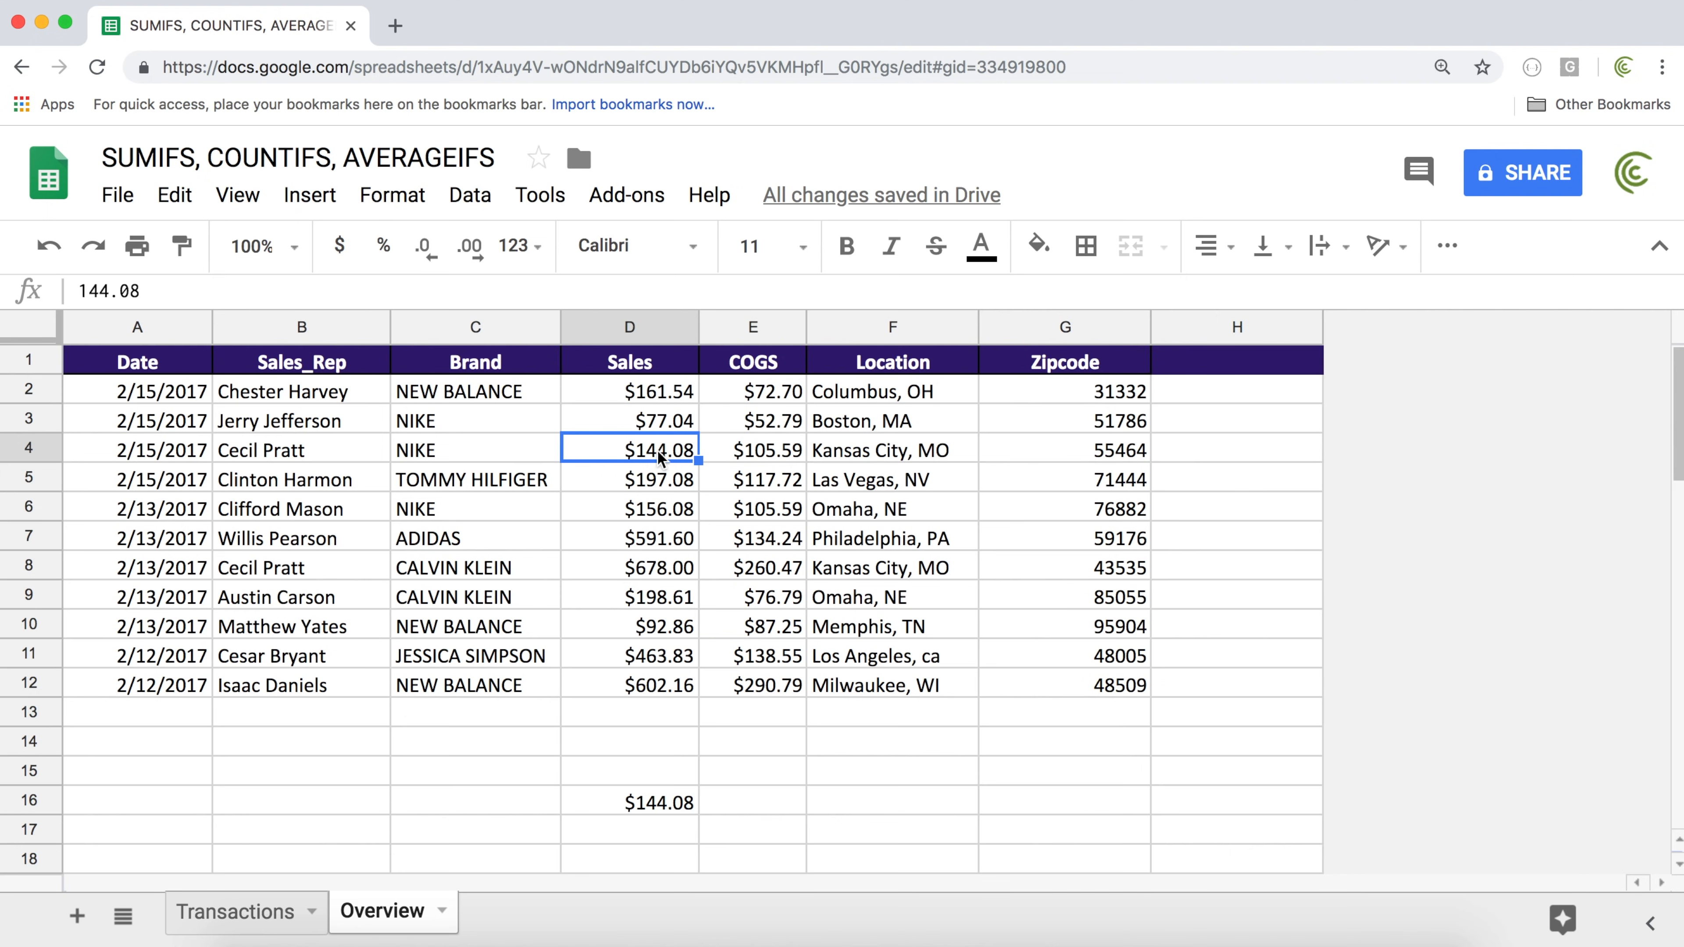
Change the function in D16 from SUMIFS to AVERAGEIFS, keeping the same ranges and criteria
left_click(663, 803)
double_click(663, 802)
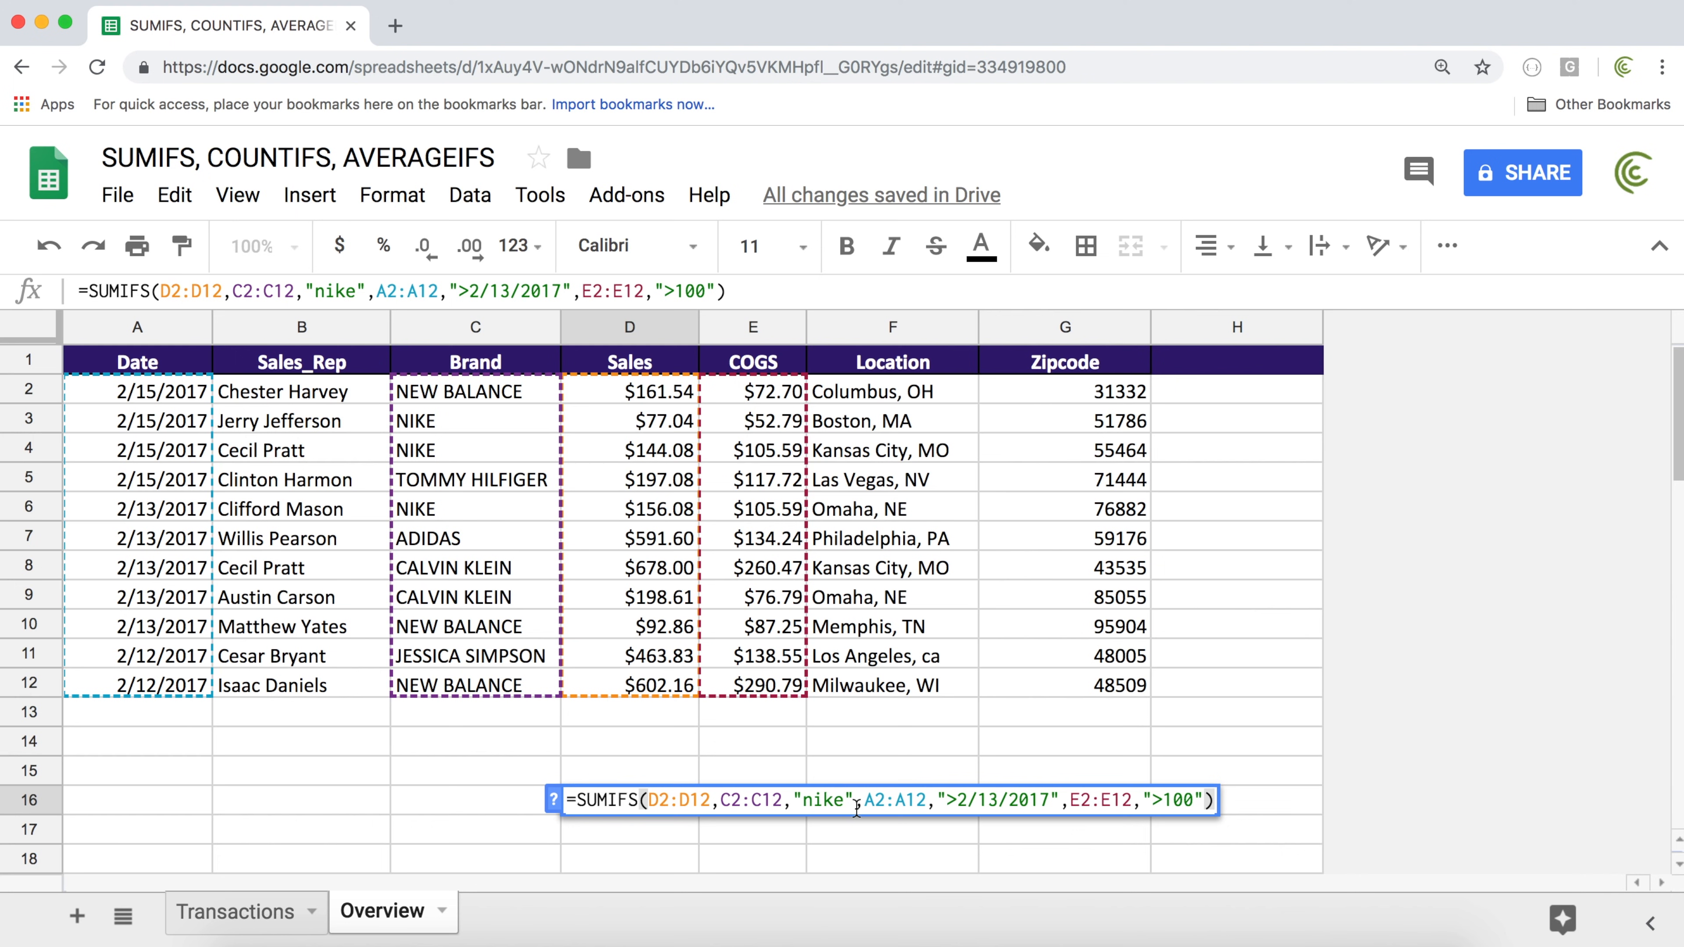
left_click_drag(804, 799, 1158, 793)
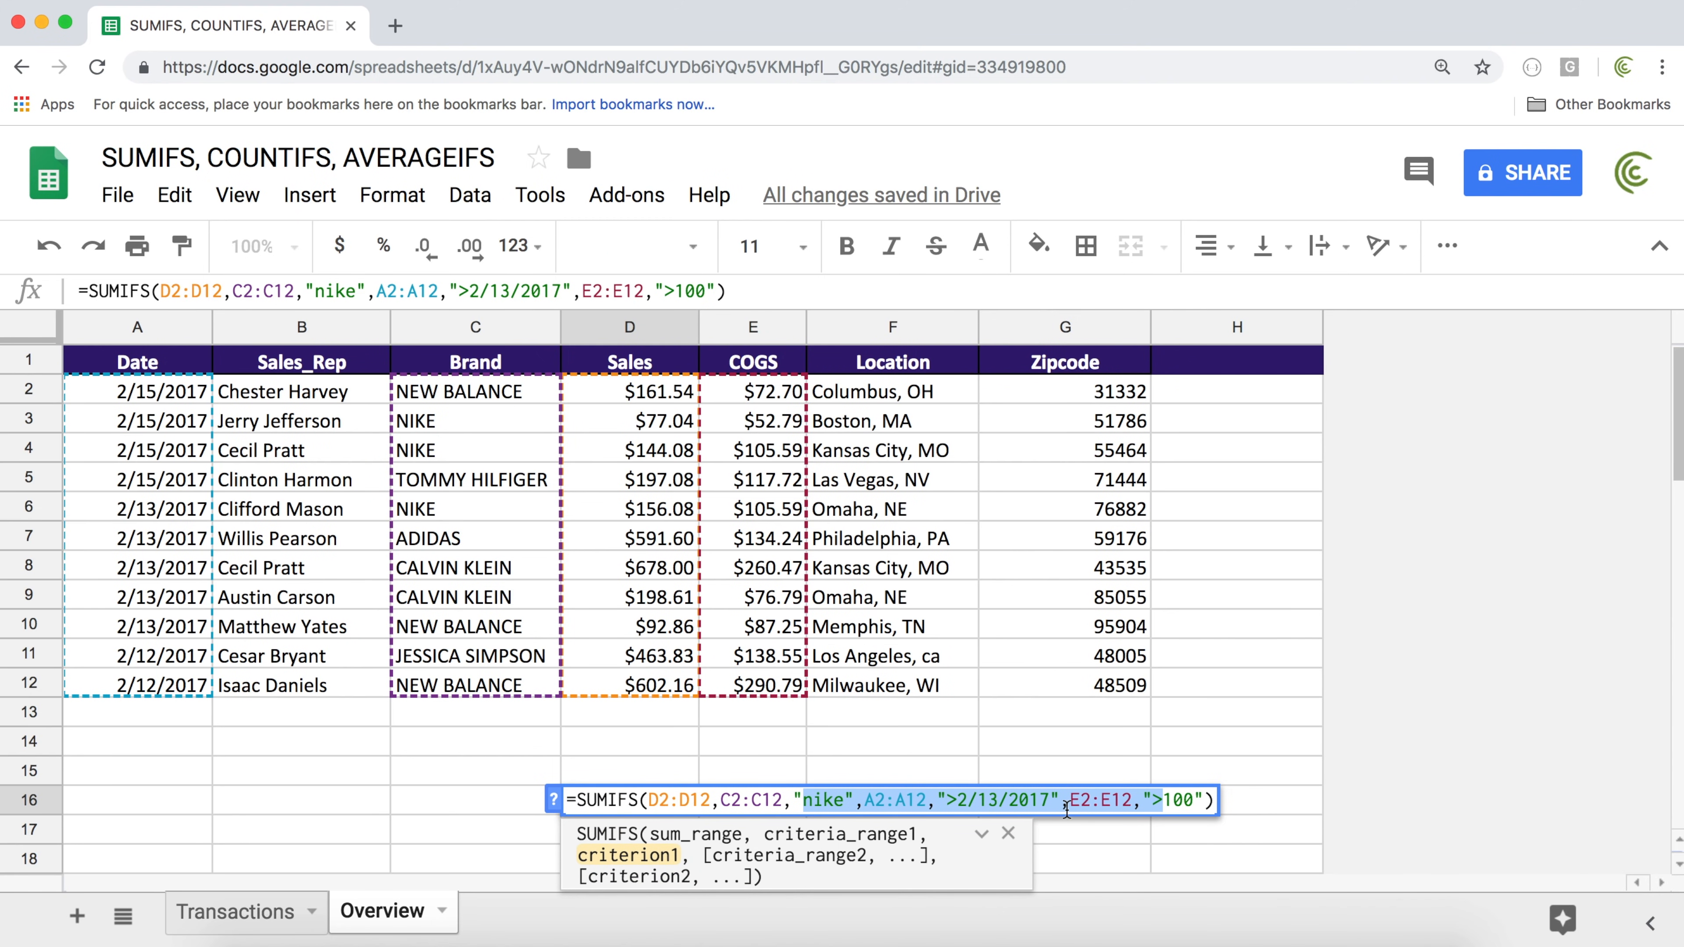
left_click(621, 802)
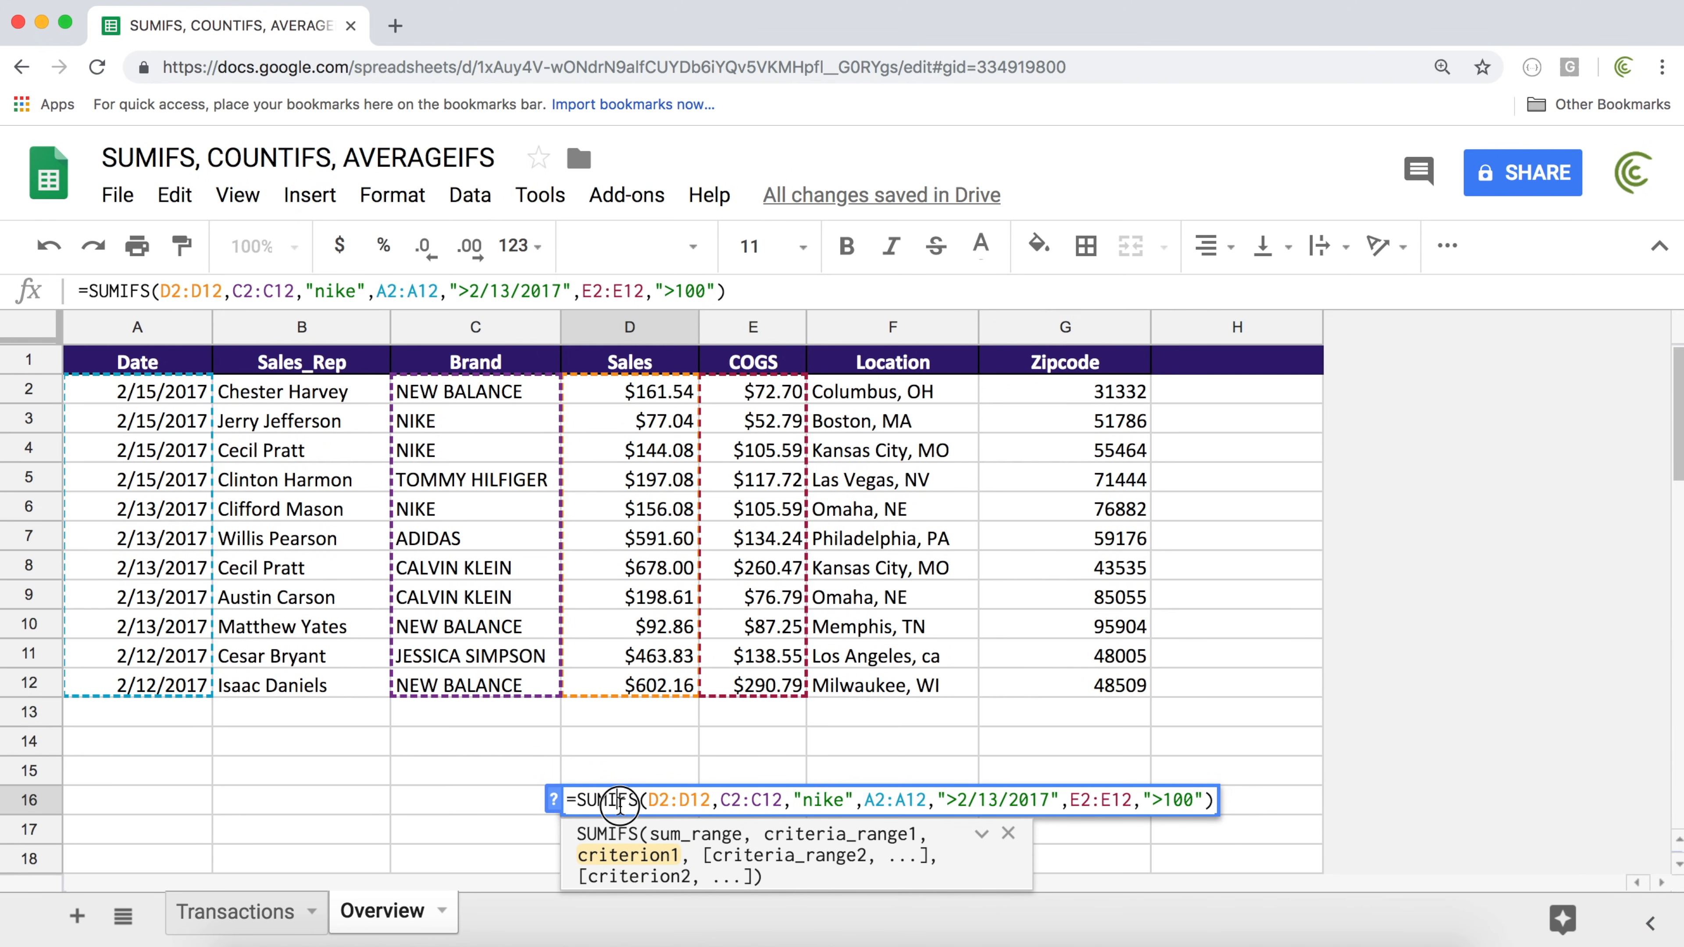
left_click_drag(619, 802, 580, 801)
left_click(617, 804)
type("AVERAGE")
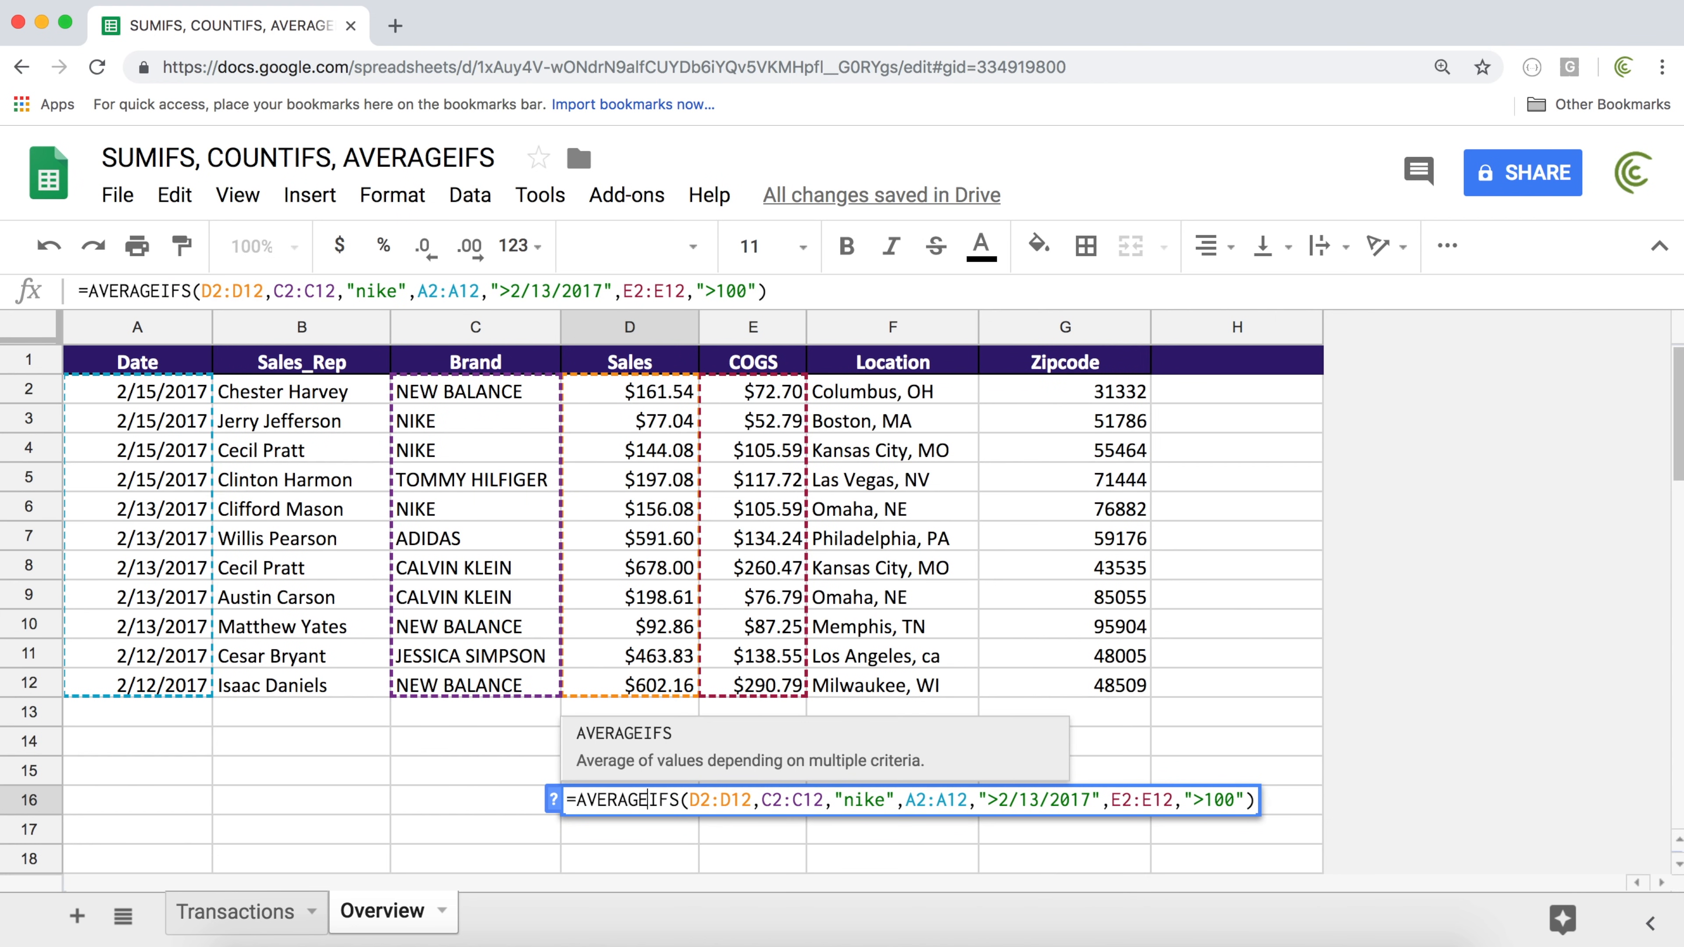
left_click(690, 800)
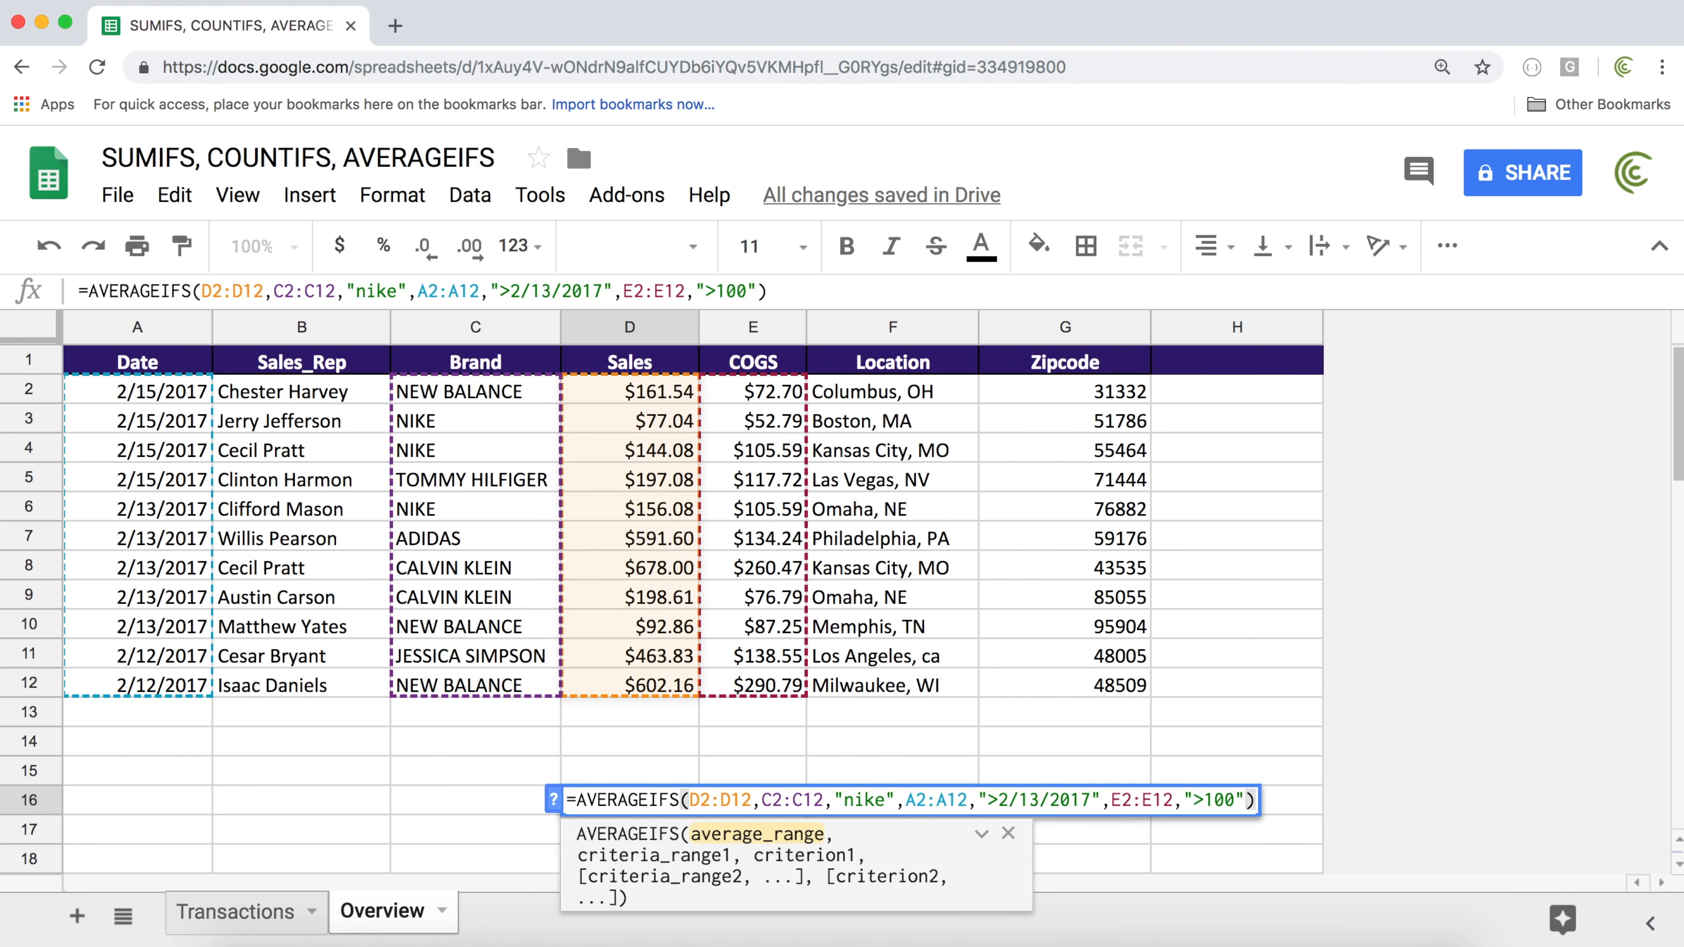
key("Return")
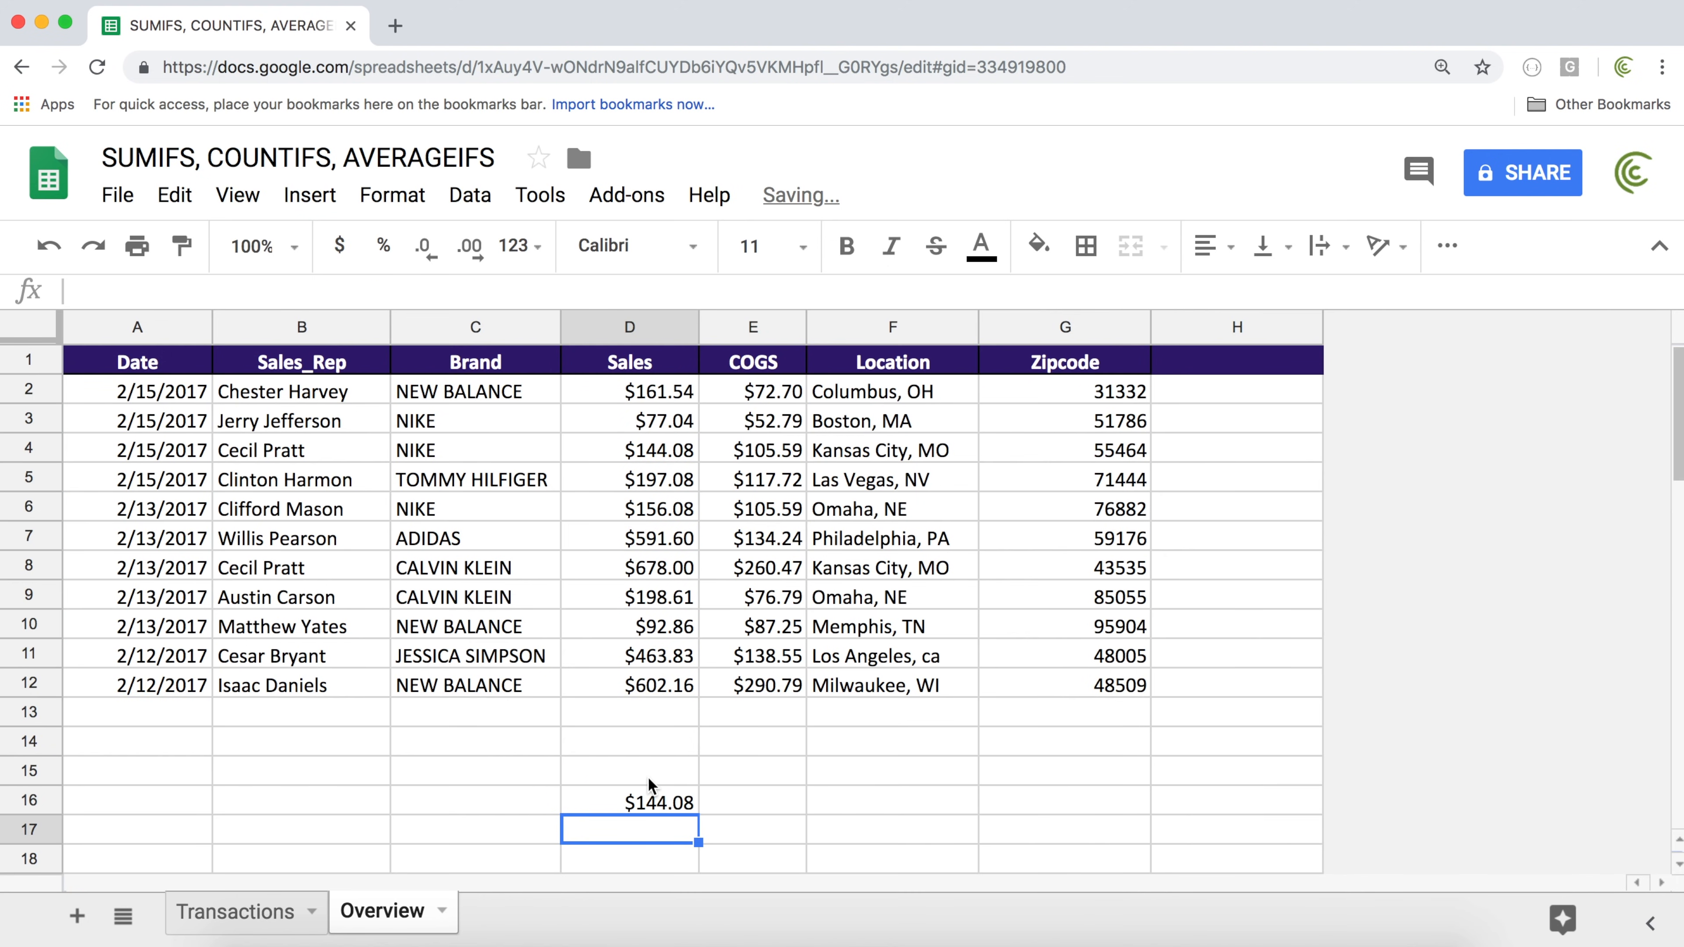
Change the date criterion of the formula in D16 to ">=2/13/2017"
left_click(655, 803)
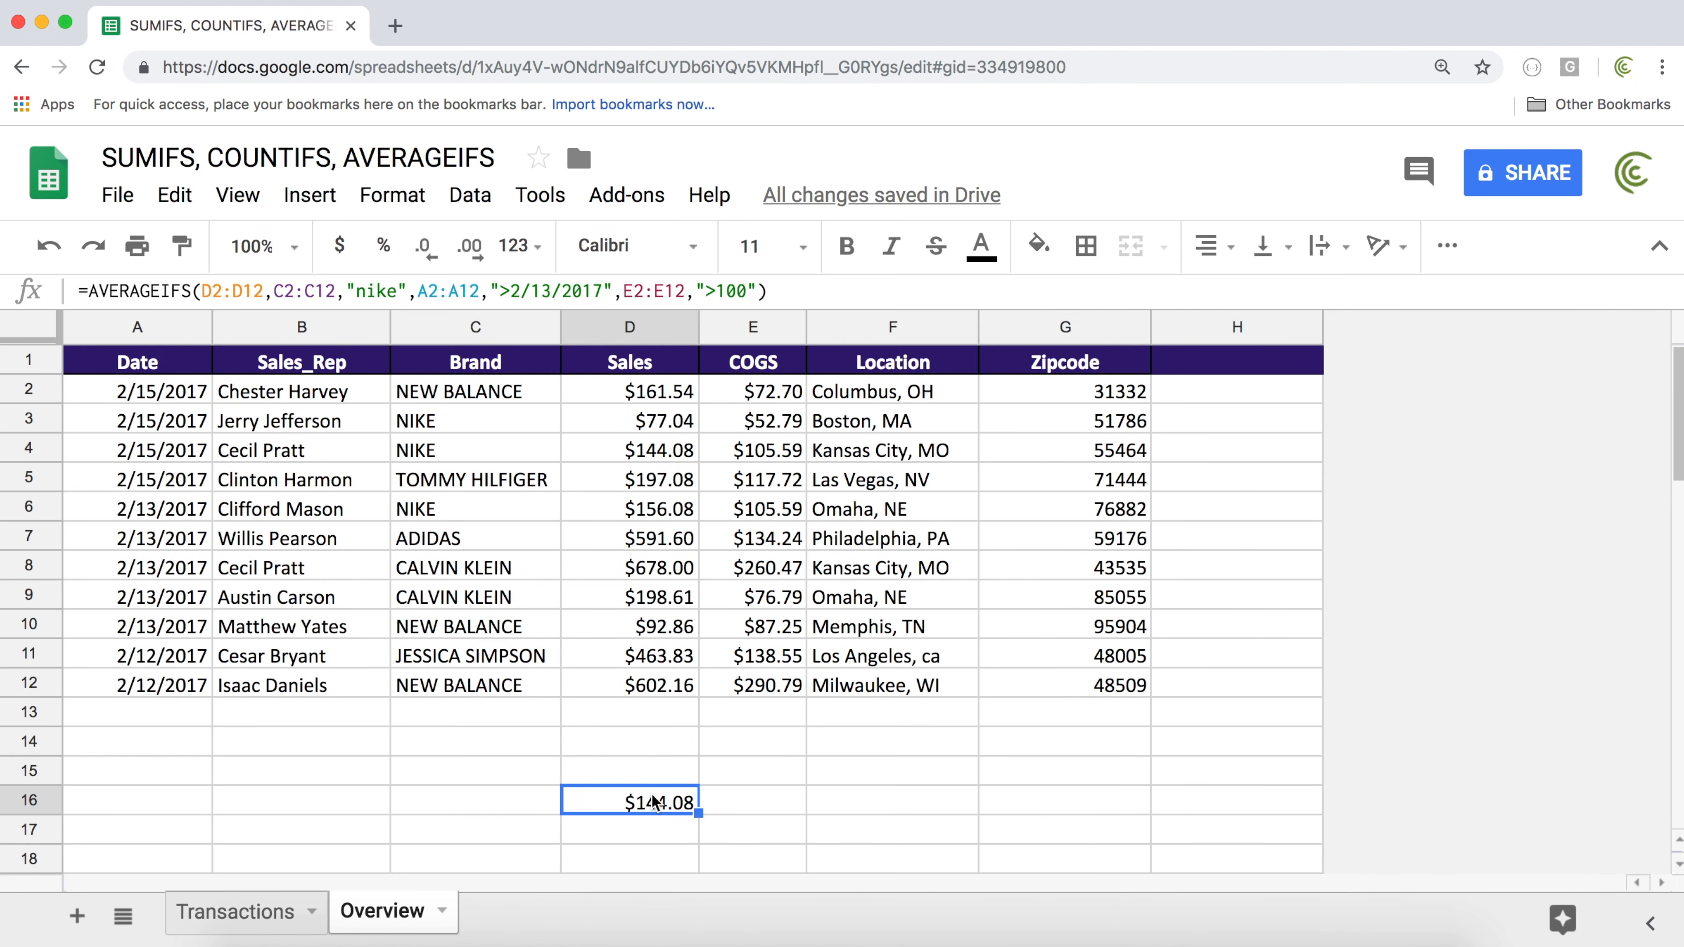
double_click(654, 802)
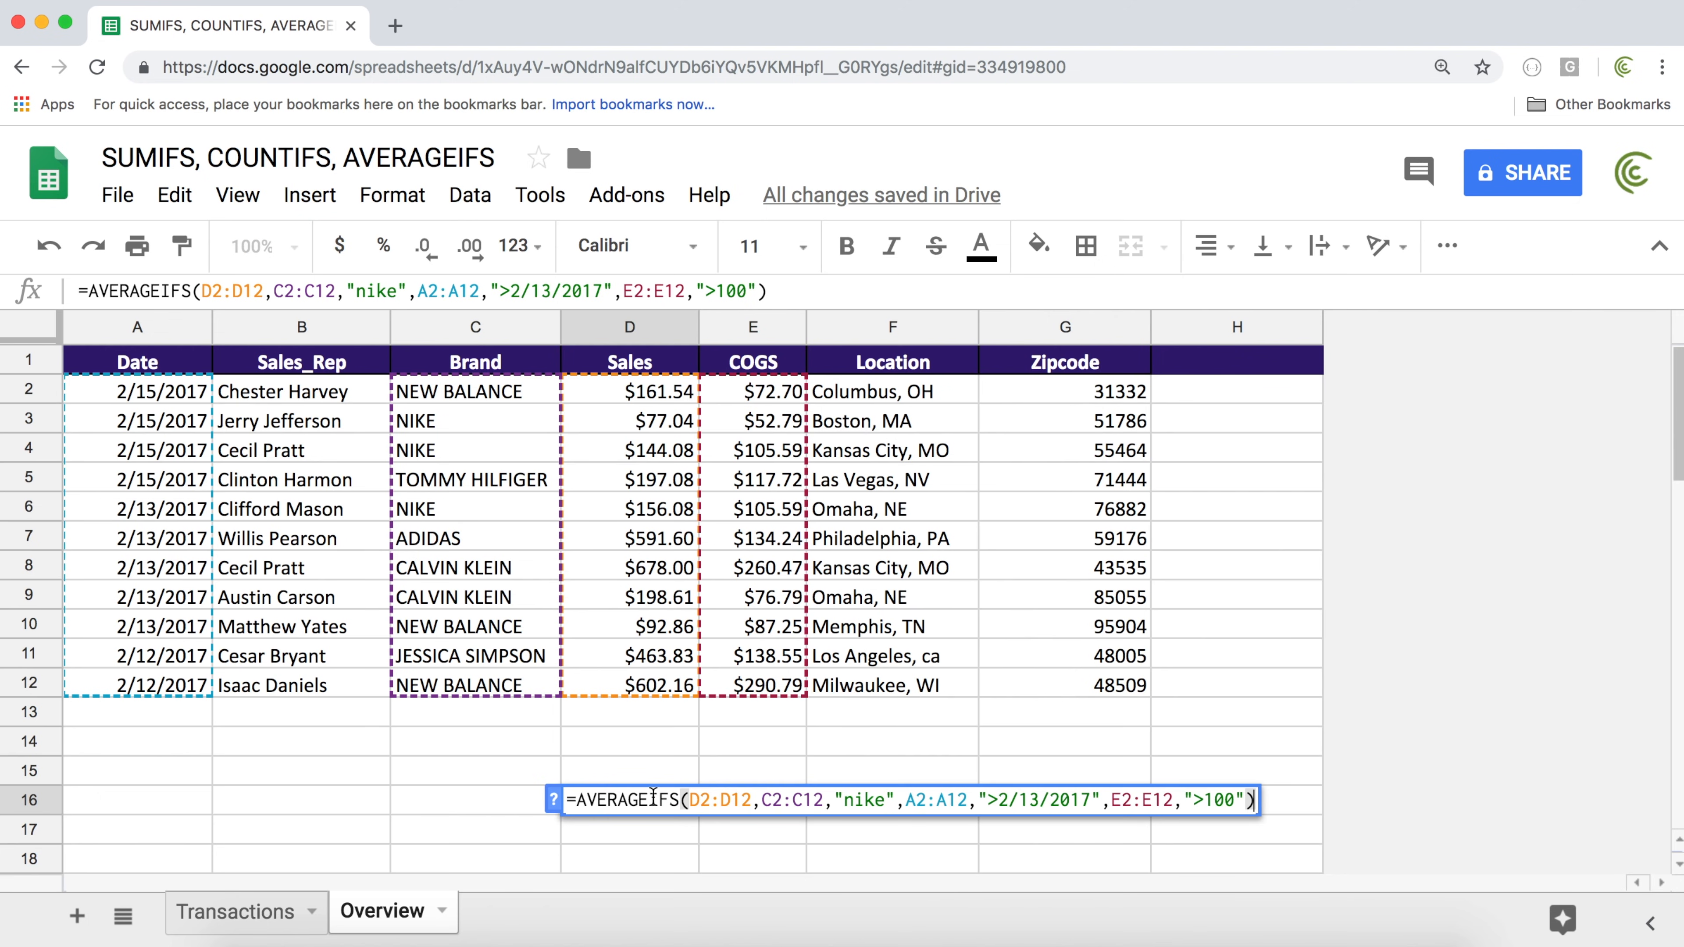
left_click(999, 800)
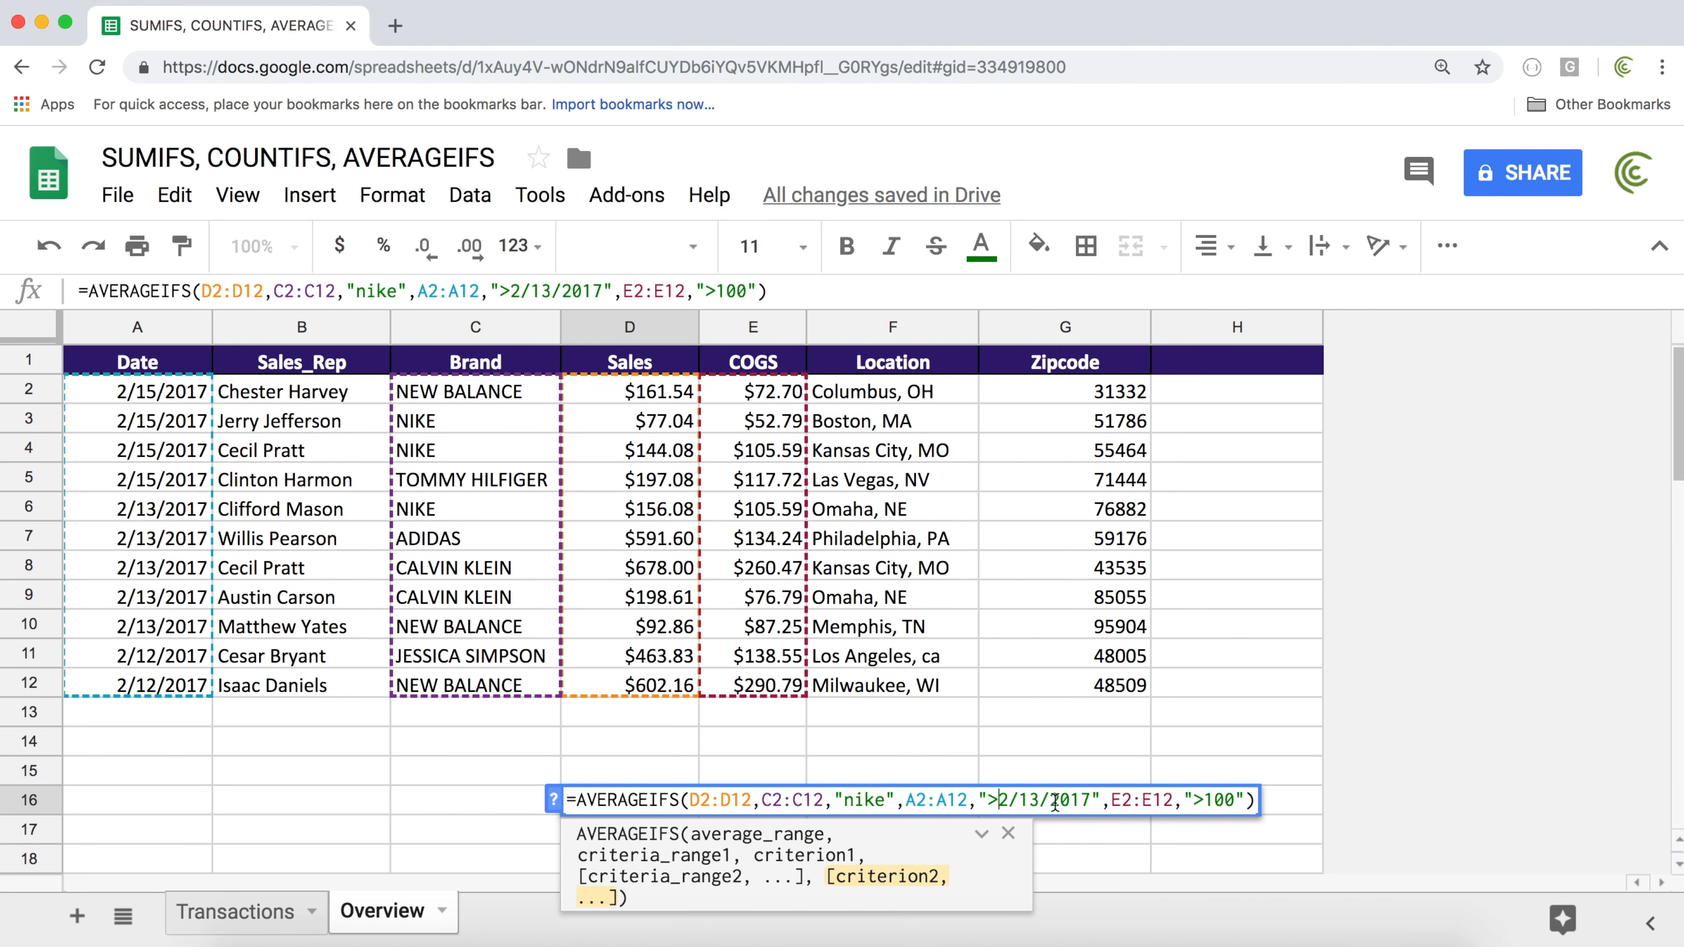
type("=")
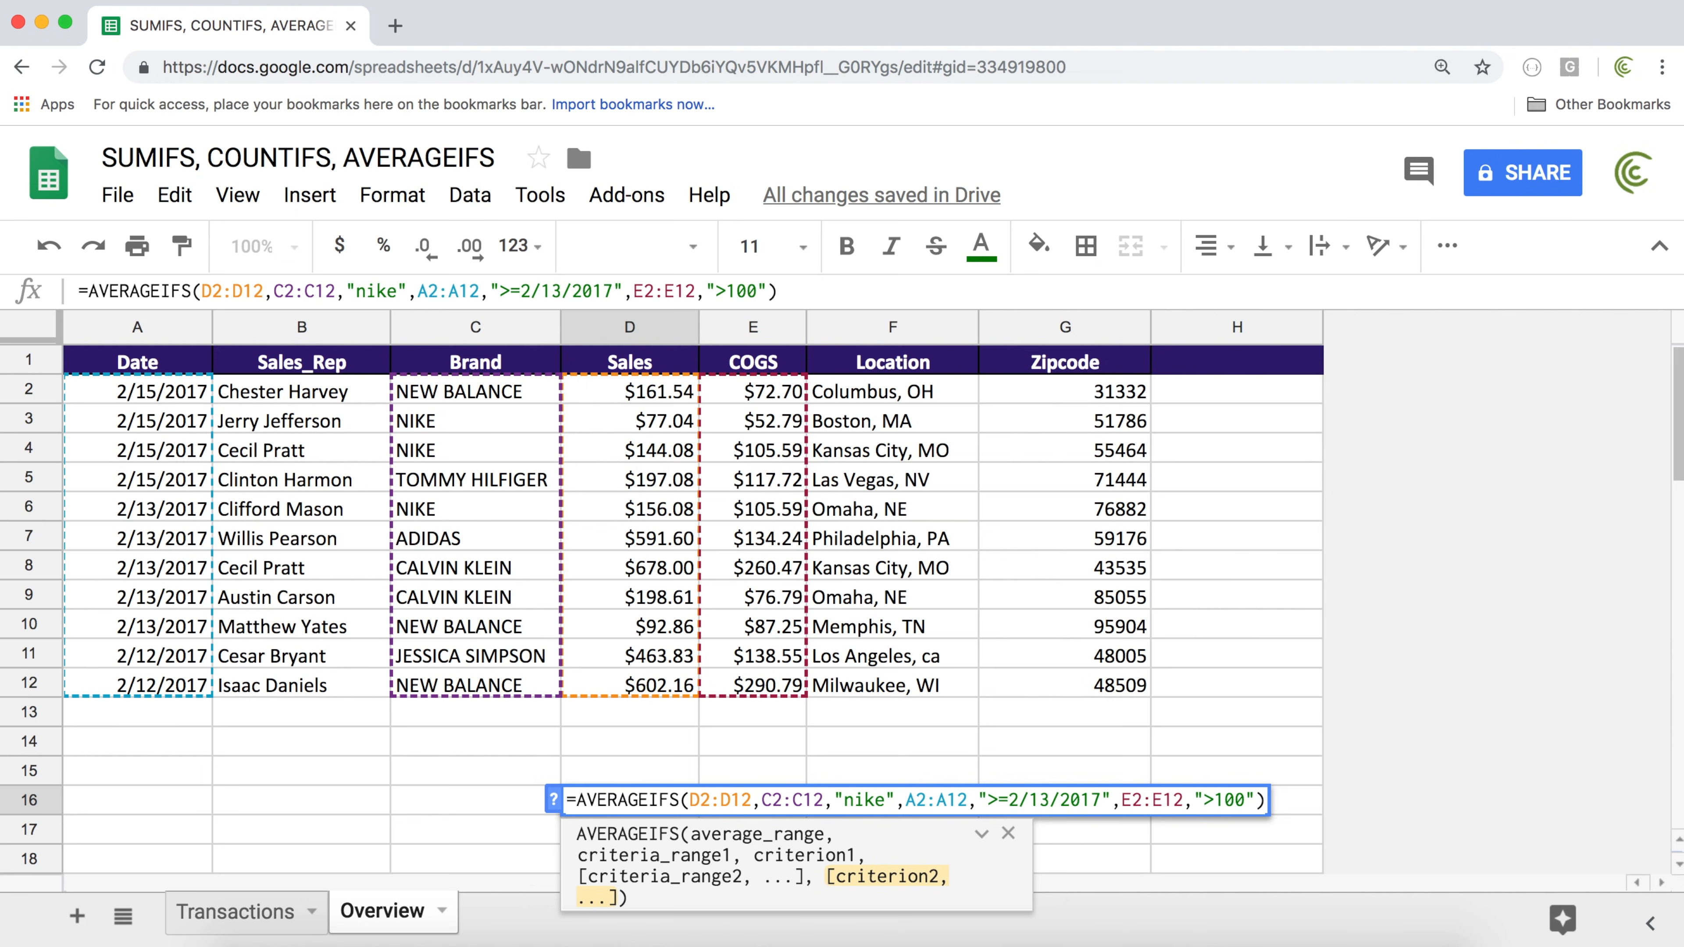
key("Return")
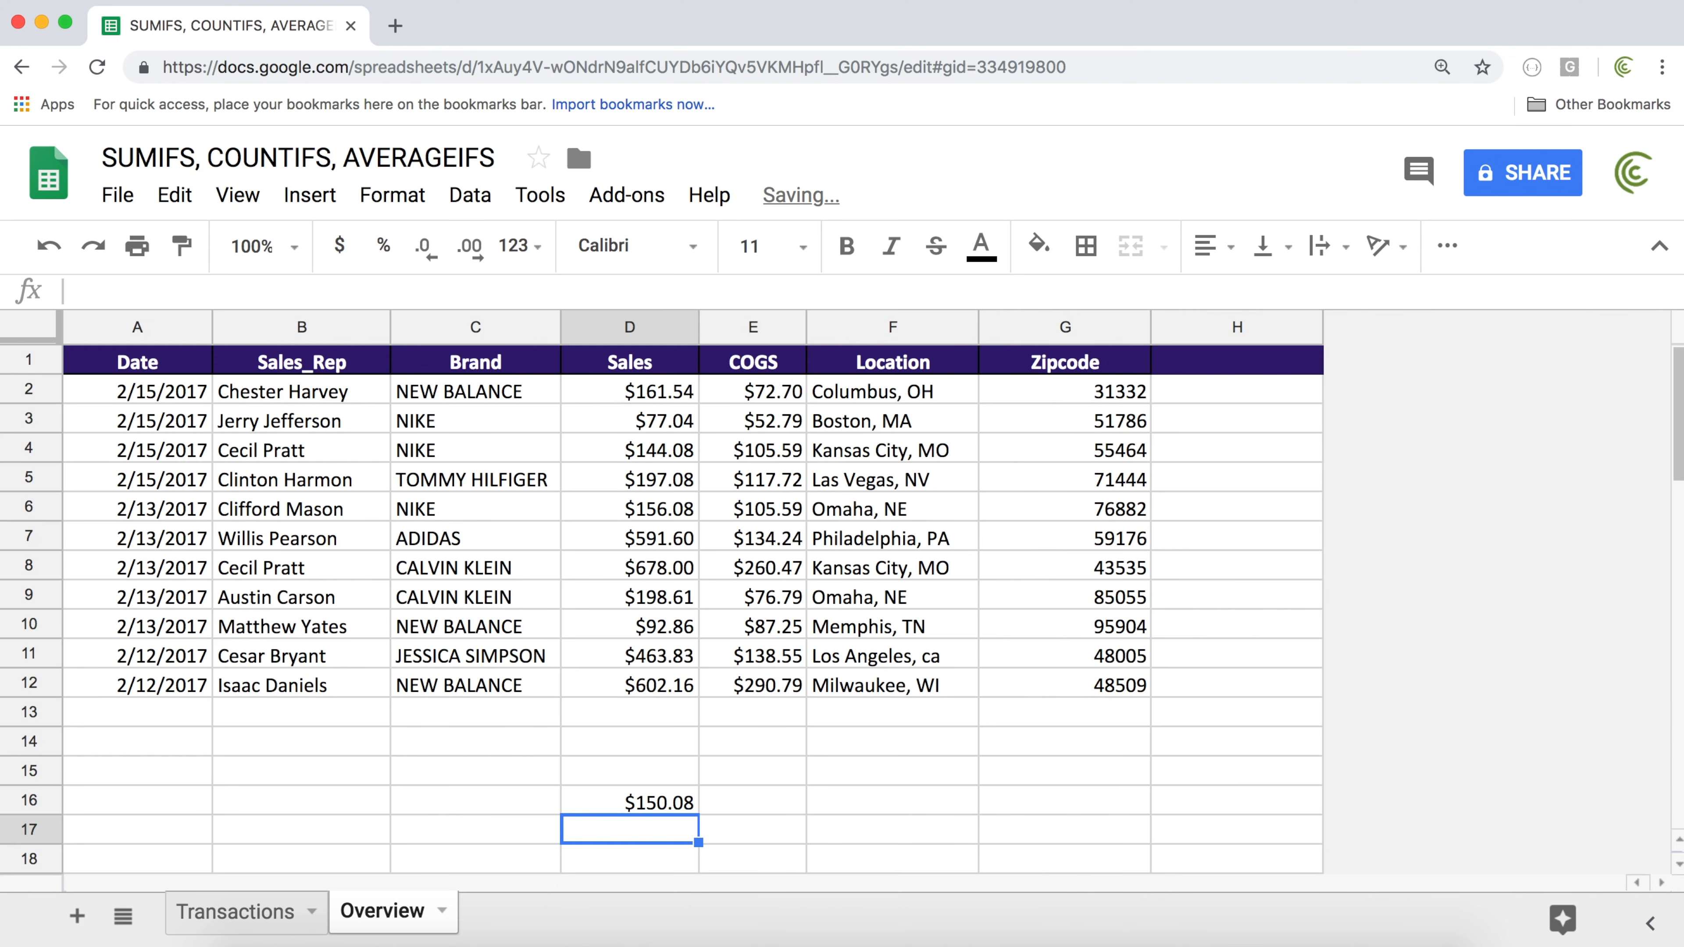
Switch the function in D16 back to SUMIFS with its ranges and criteria intact
left_click(677, 809)
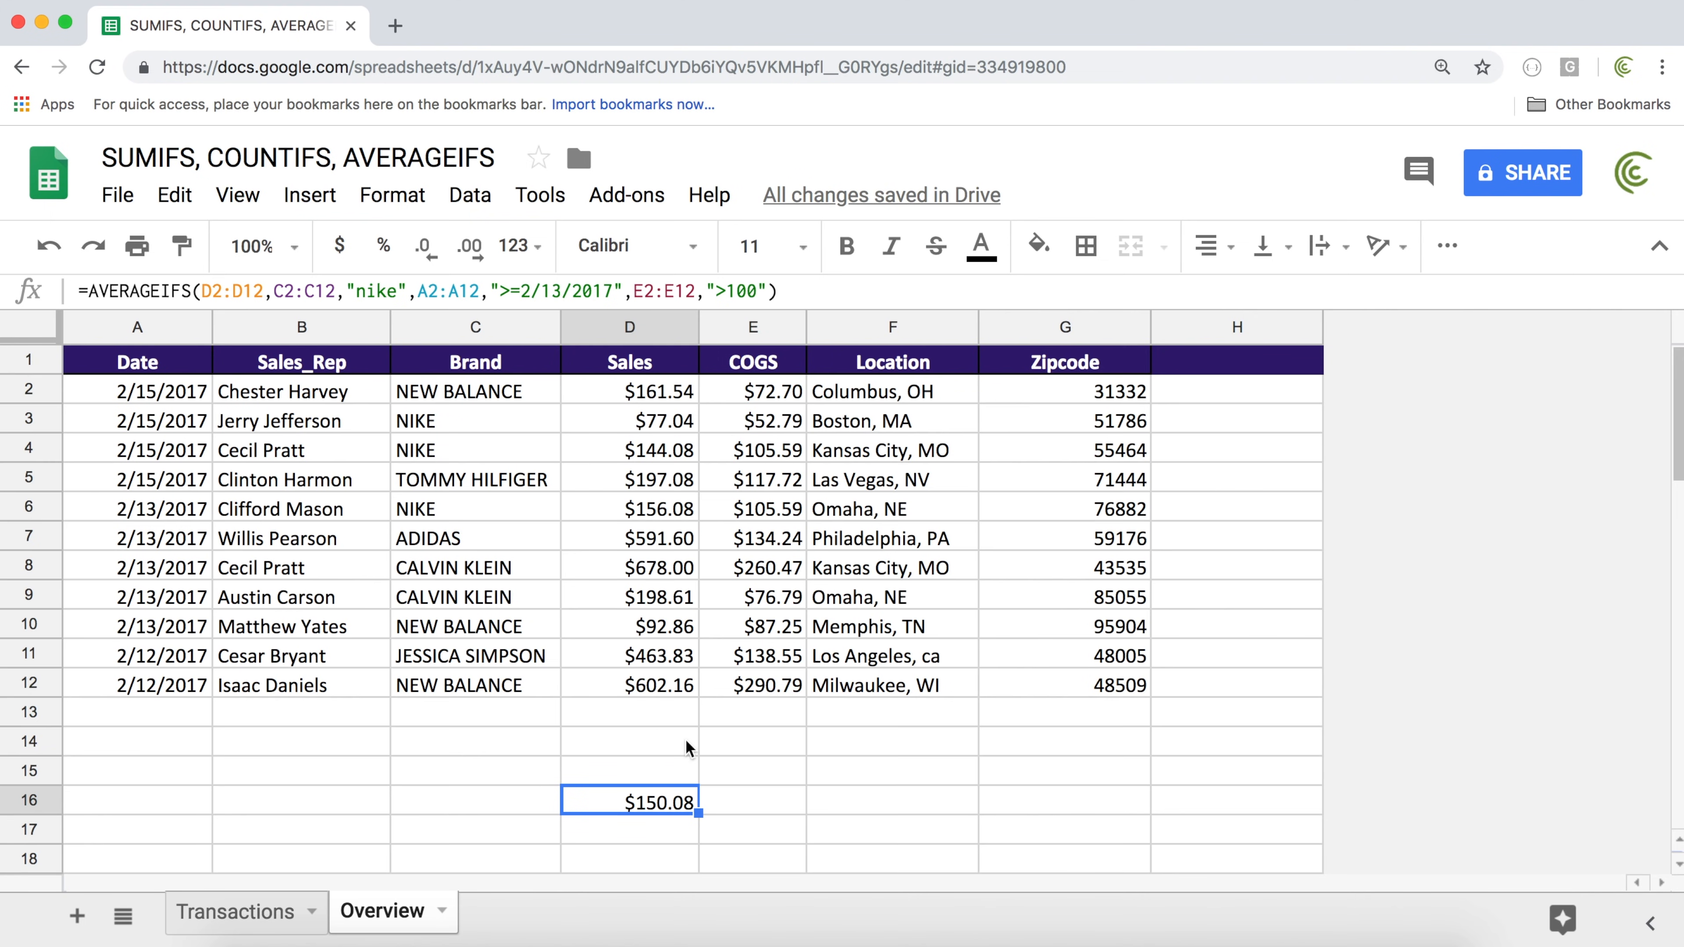
double_click(667, 806)
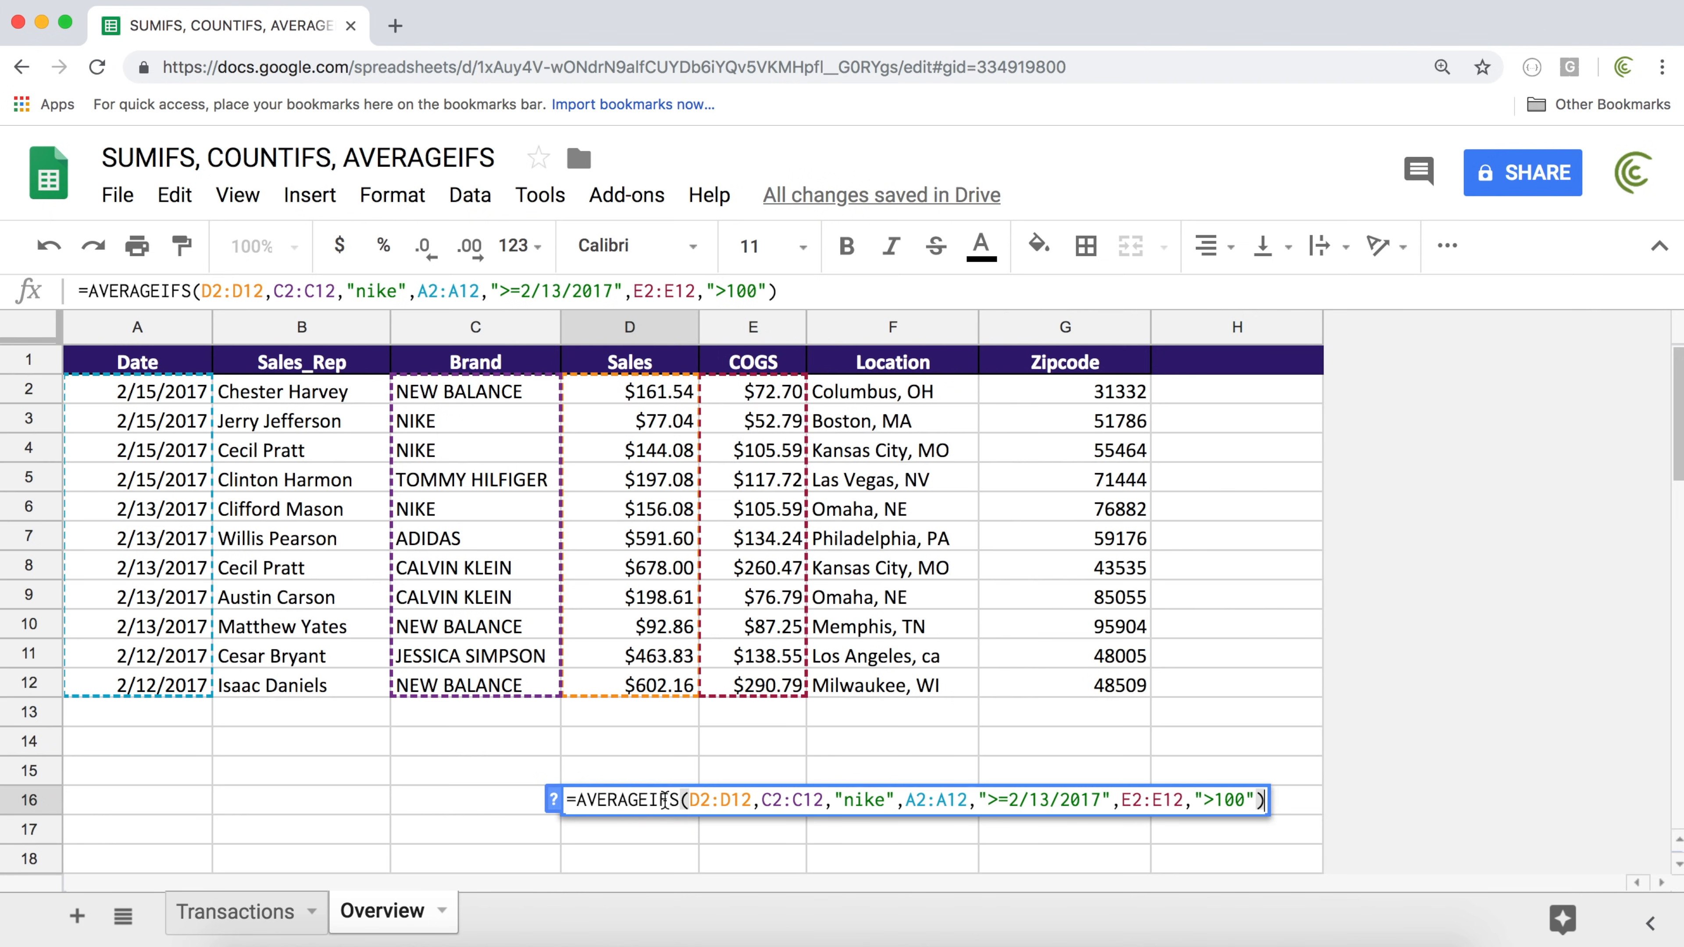
left_click_drag(577, 800, 648, 800)
key("BackSpace")
type("SUM")
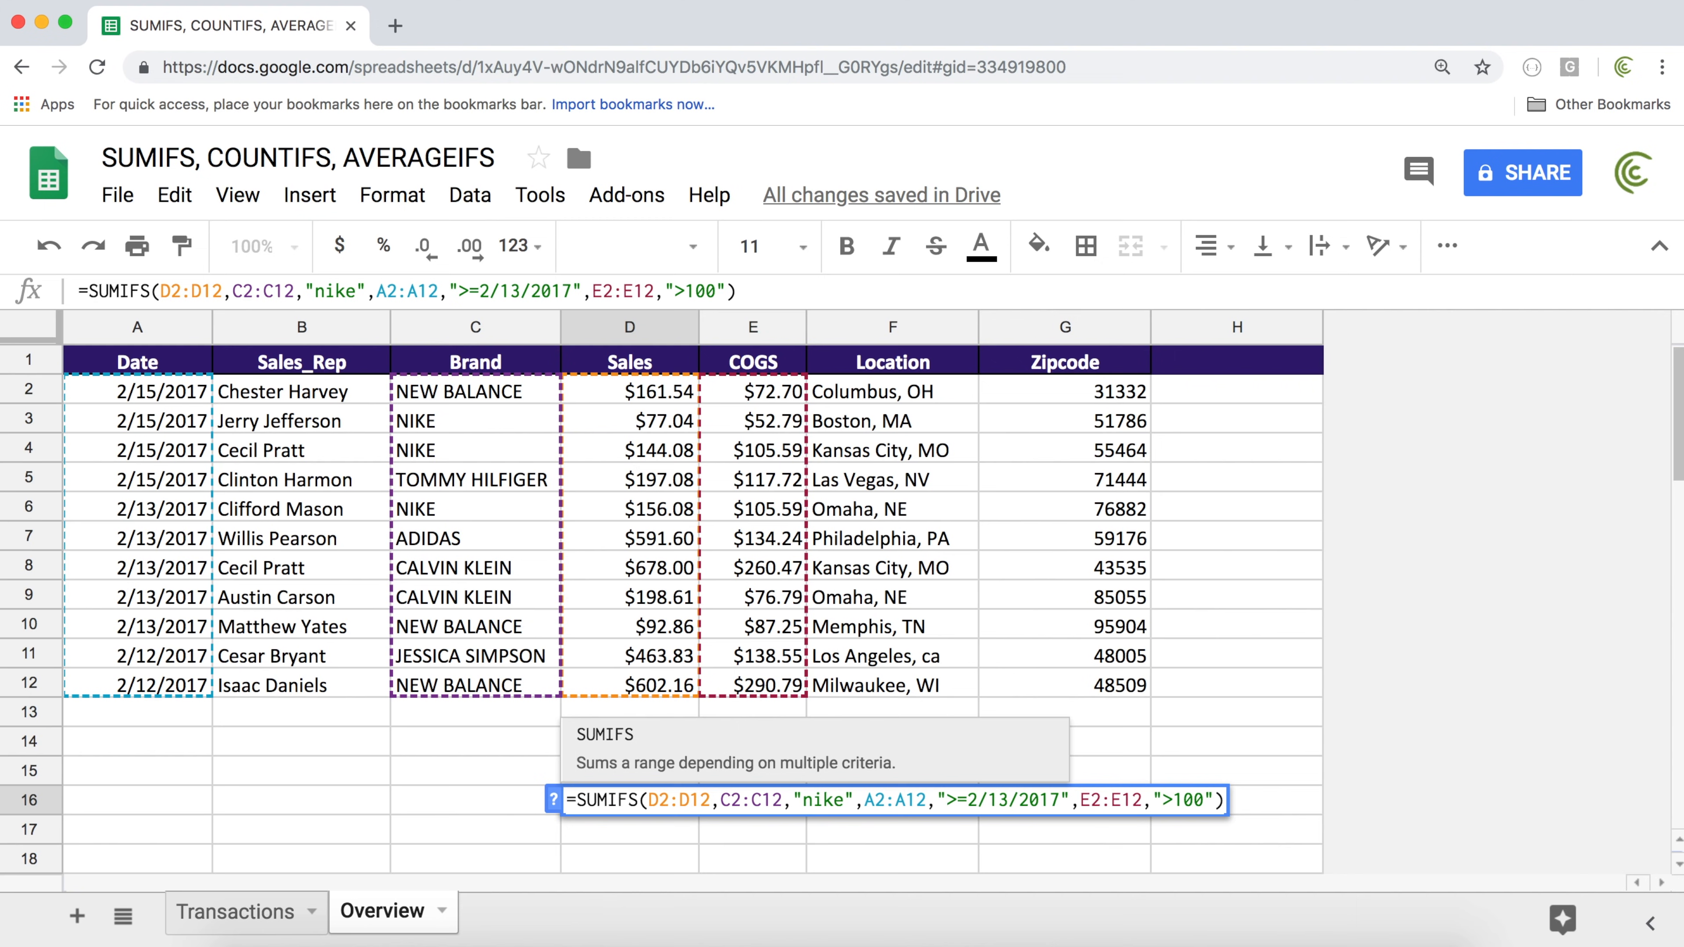
key("Return")
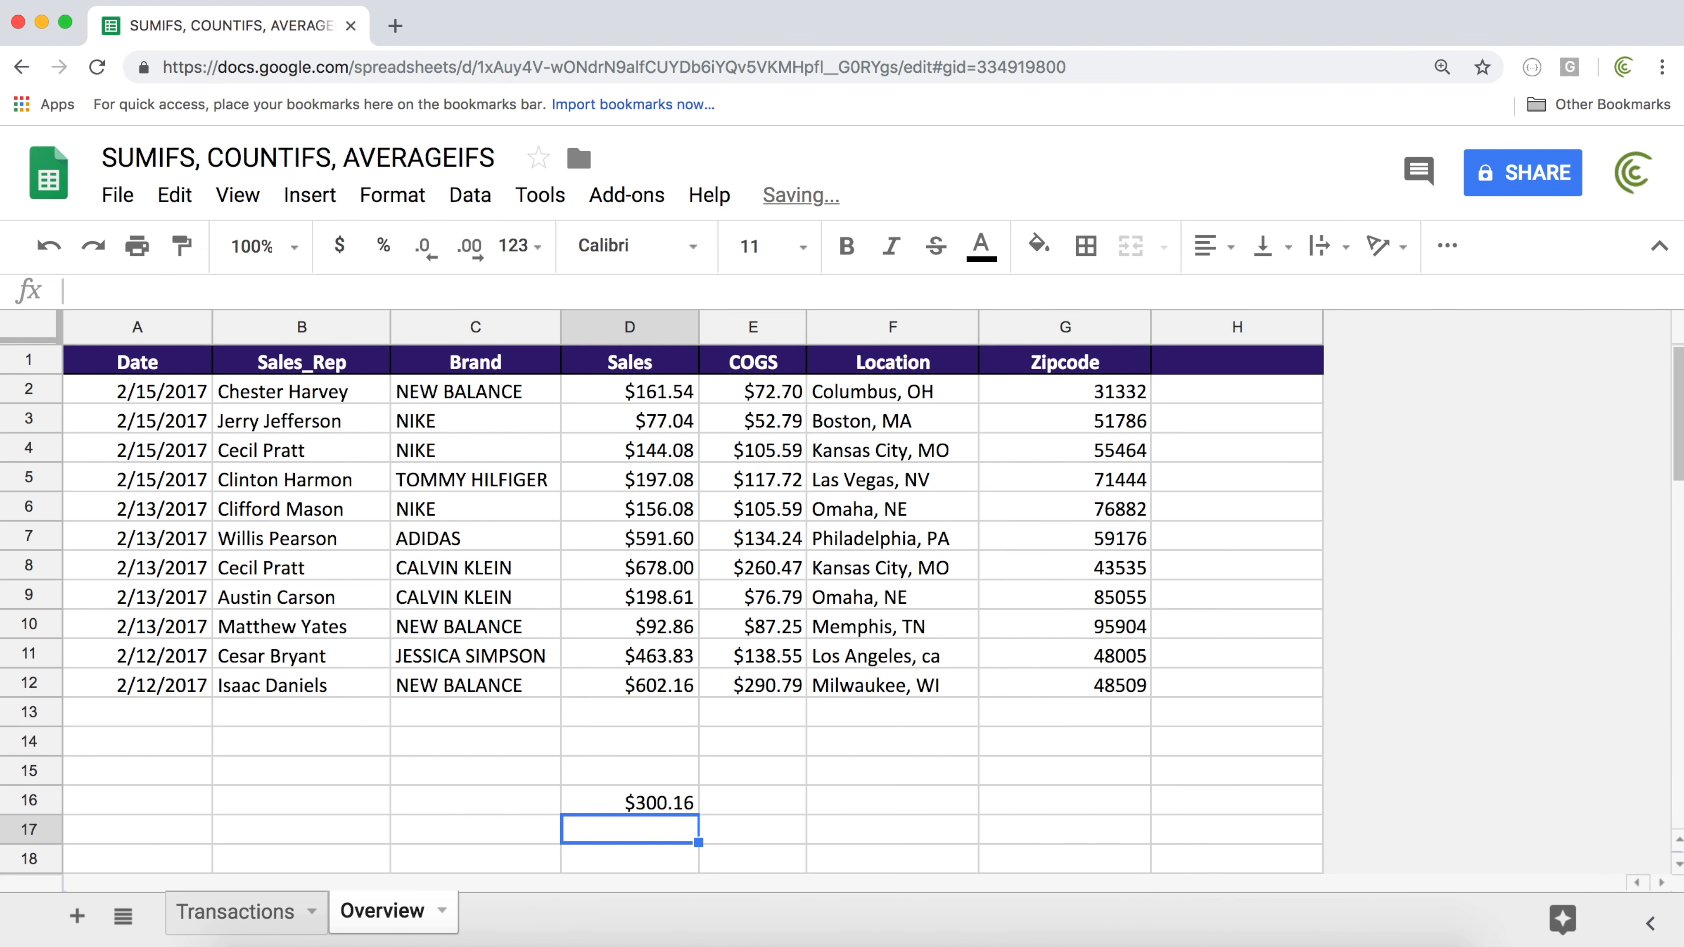
Examine the hard-coded brand, date and COGS criteria inside the SUMIFS formula in D16
left_click(661, 805)
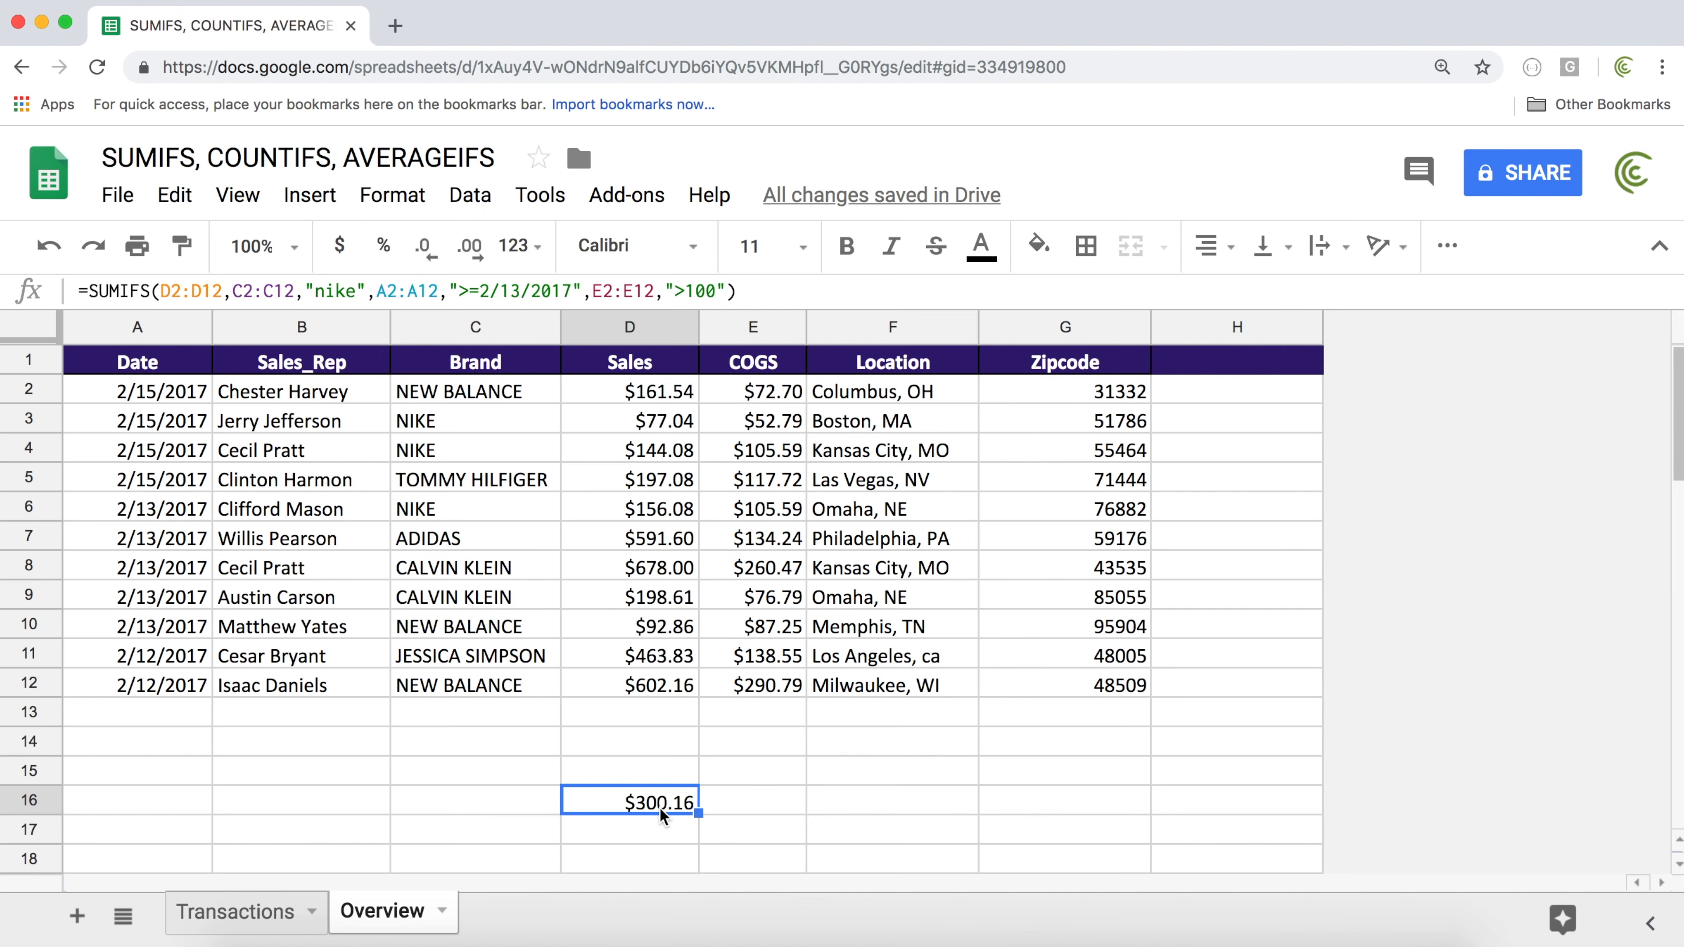
double_click(659, 807)
left_click(820, 796)
left_click(1008, 800)
left_click(1159, 800)
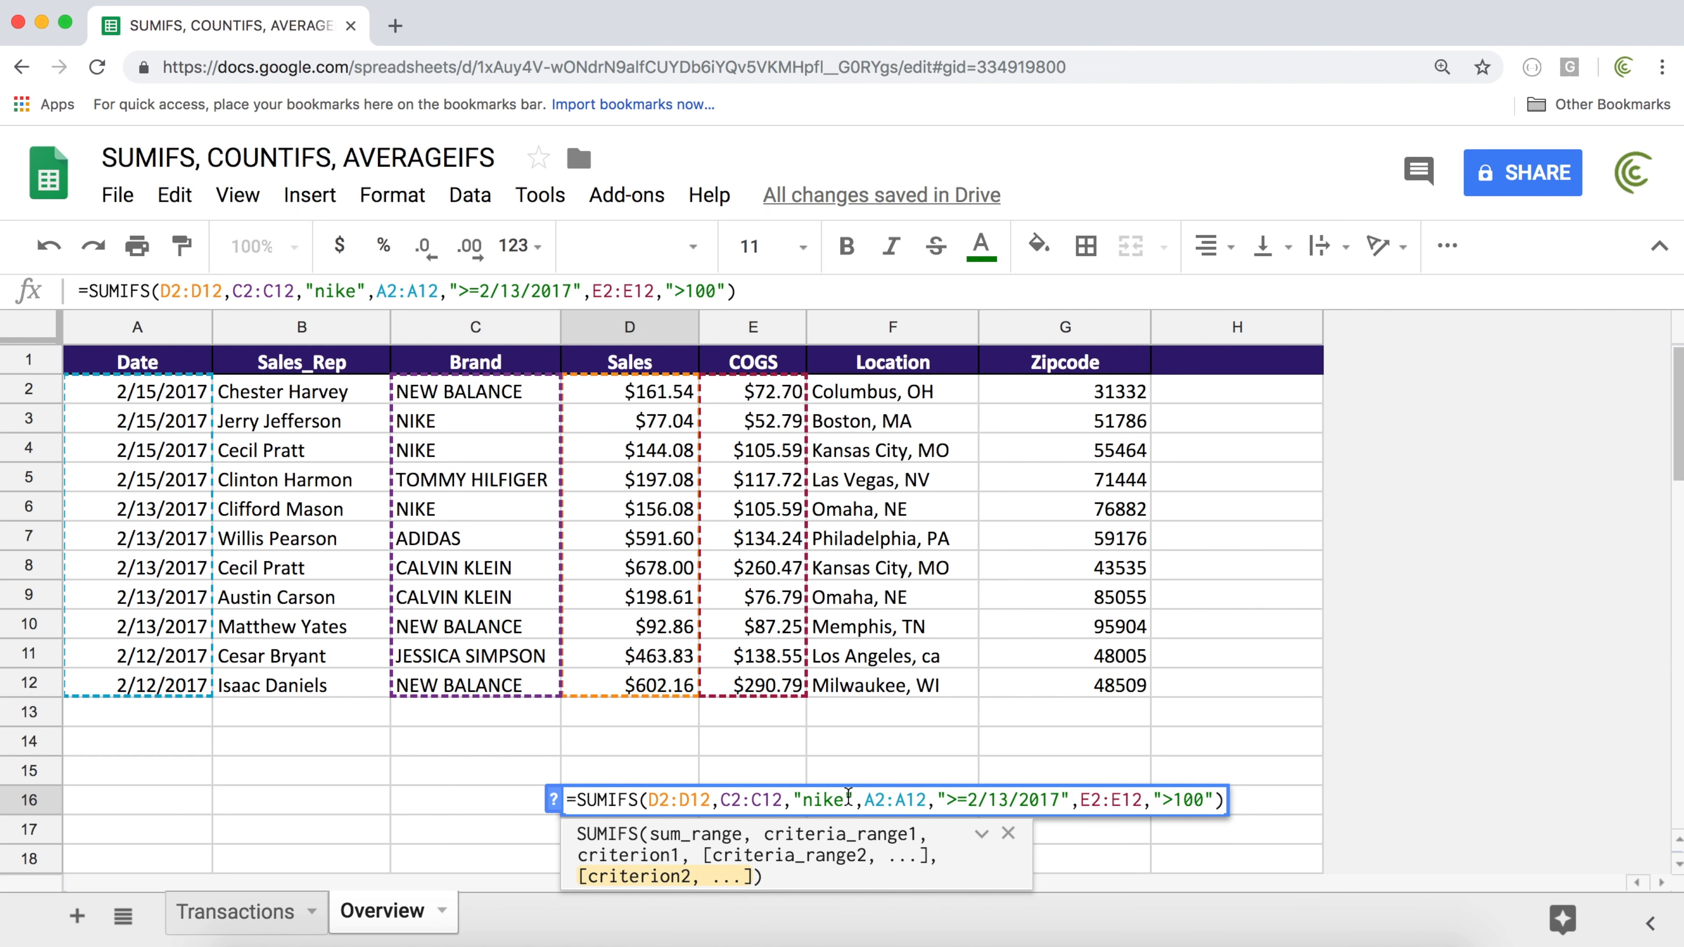
key("Return")
Enter Nike in C16, beside the total, as a separate brand criterion cell
key("Left")
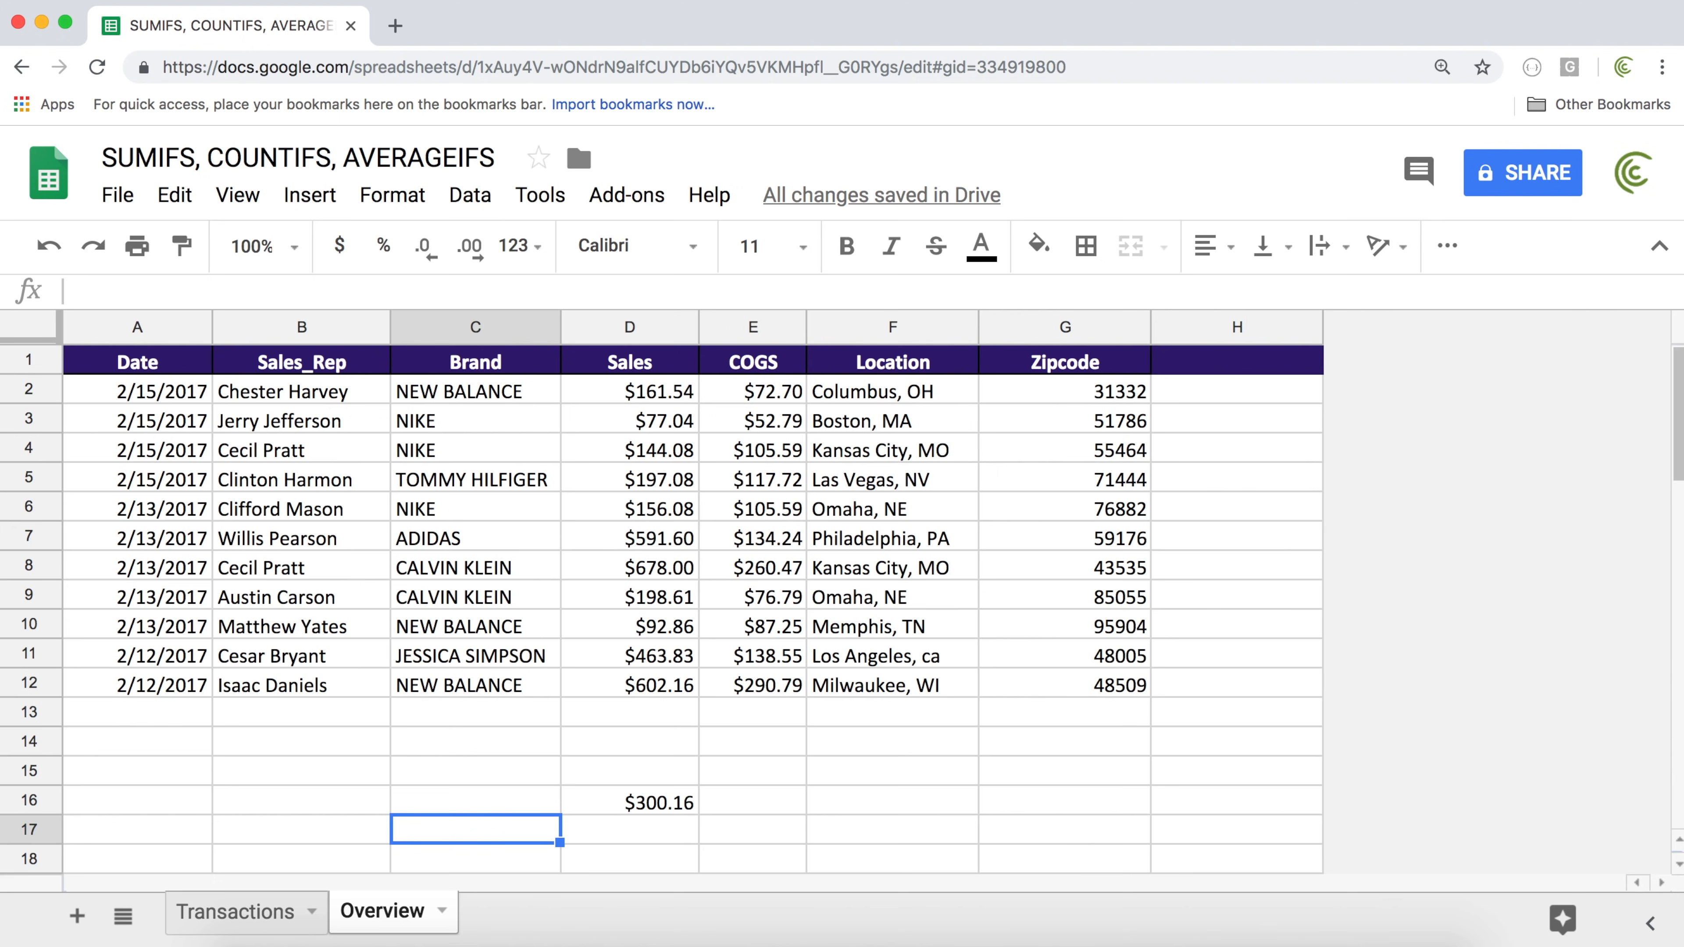
key("Up")
type("Nike")
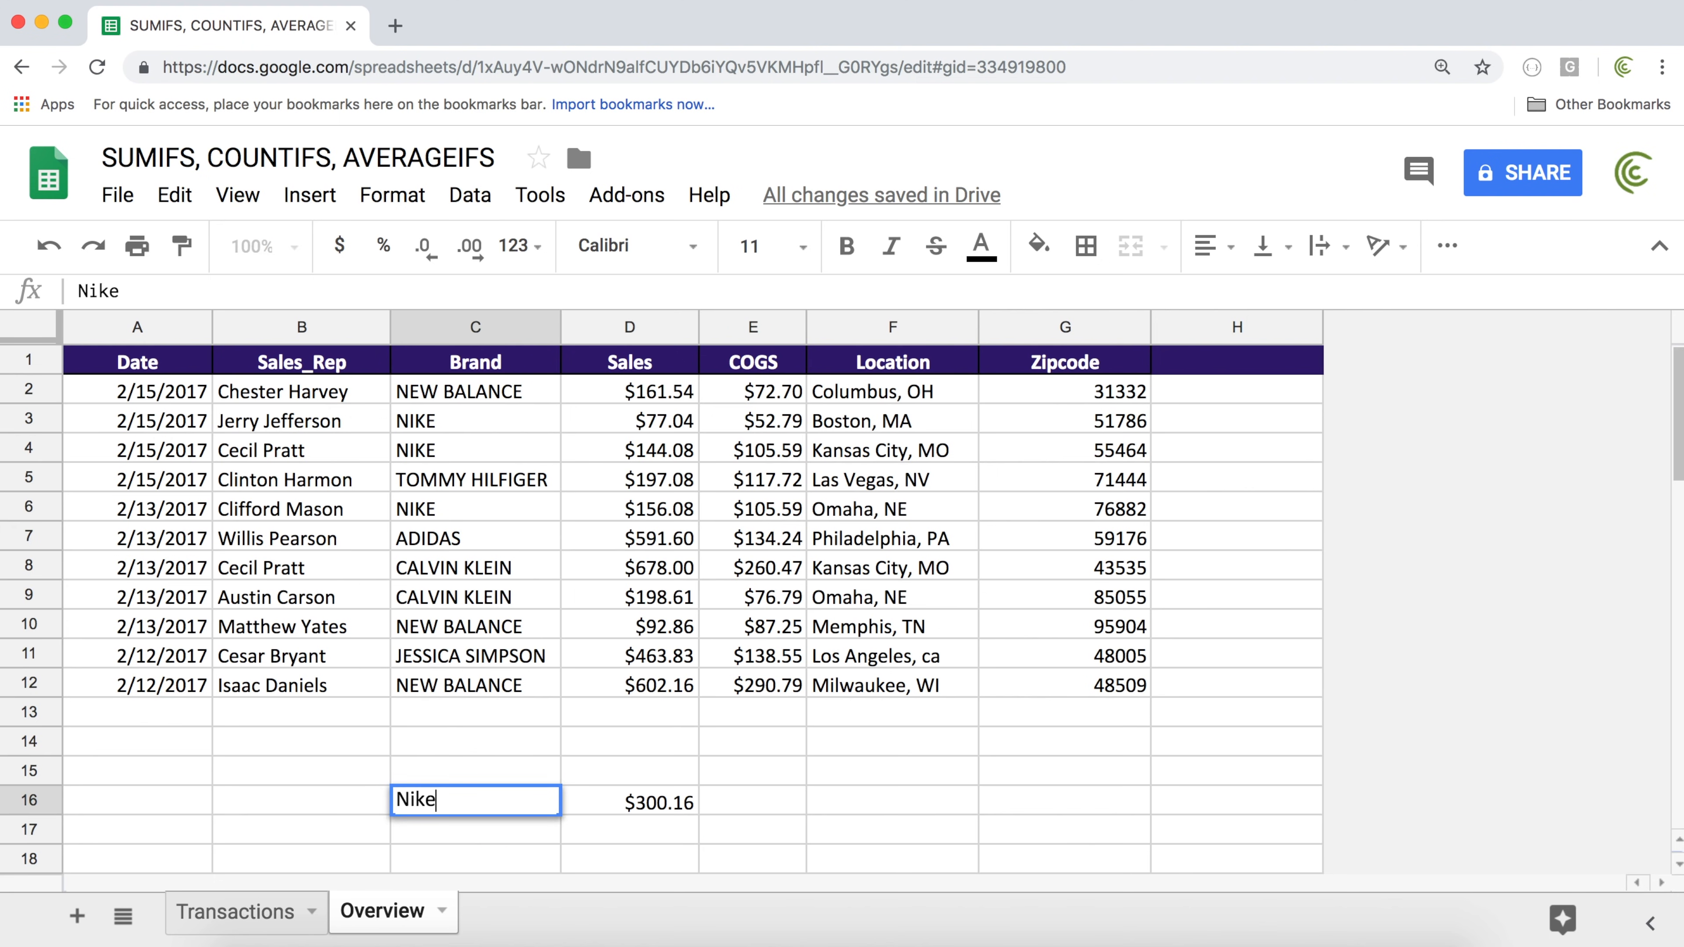
key("Return")
key("Up")
key("Left")
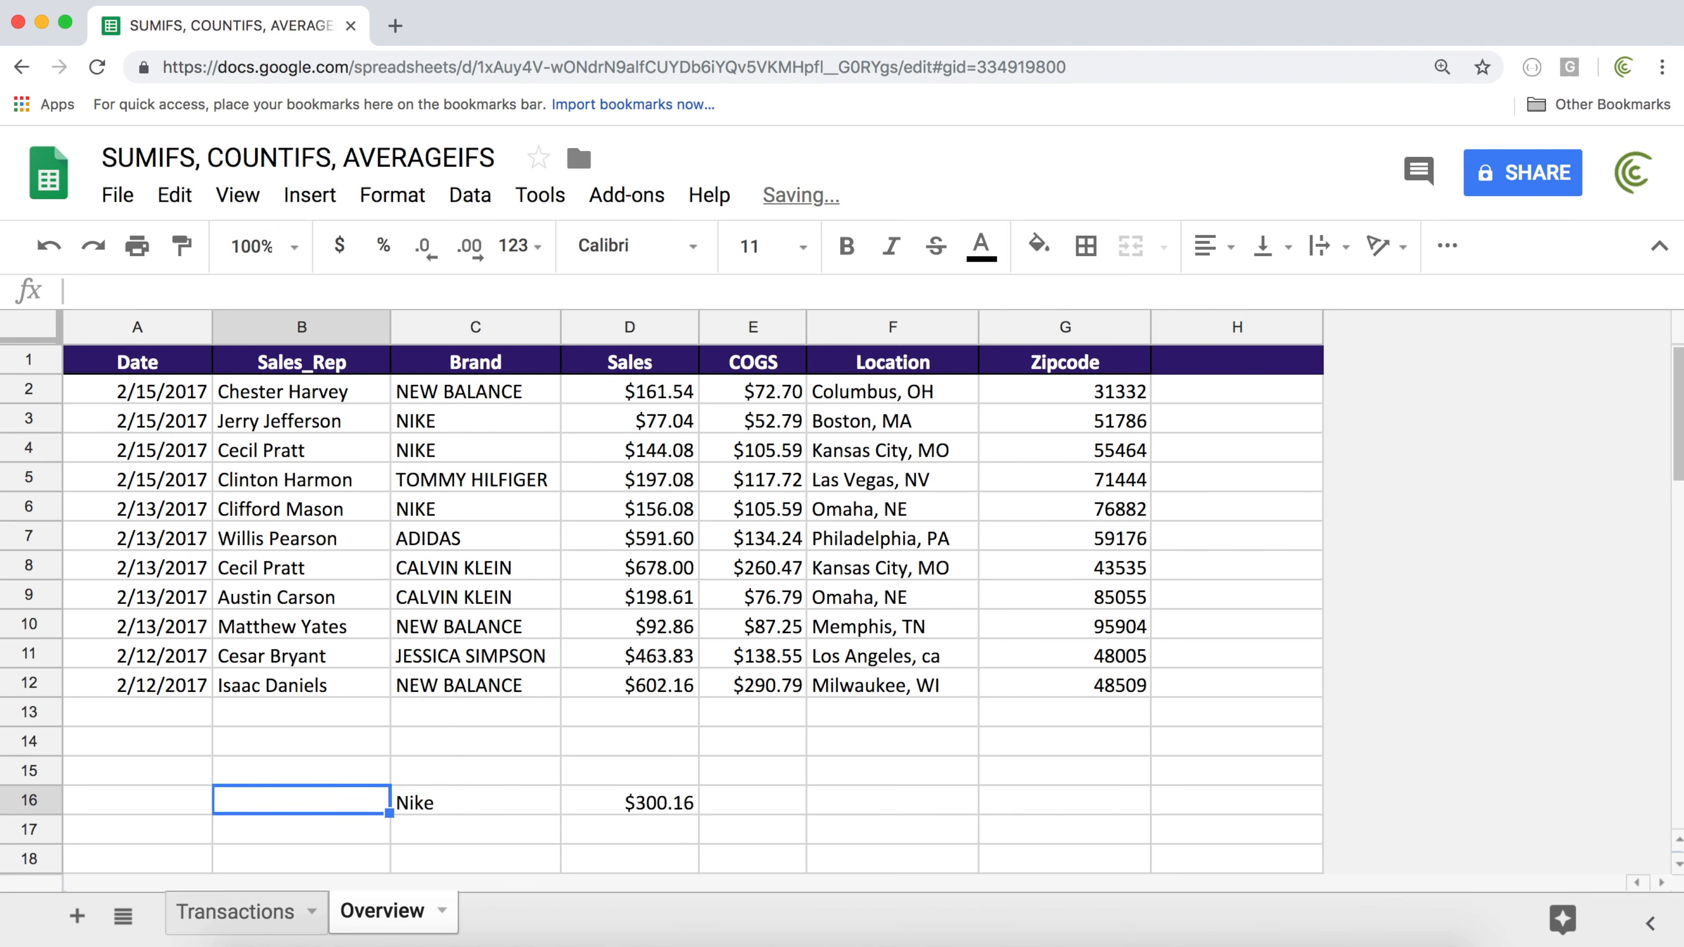
Copy the date criterion >=2/13/2017 without its quotation marks from the formula in D16 into B16
left_click(679, 804)
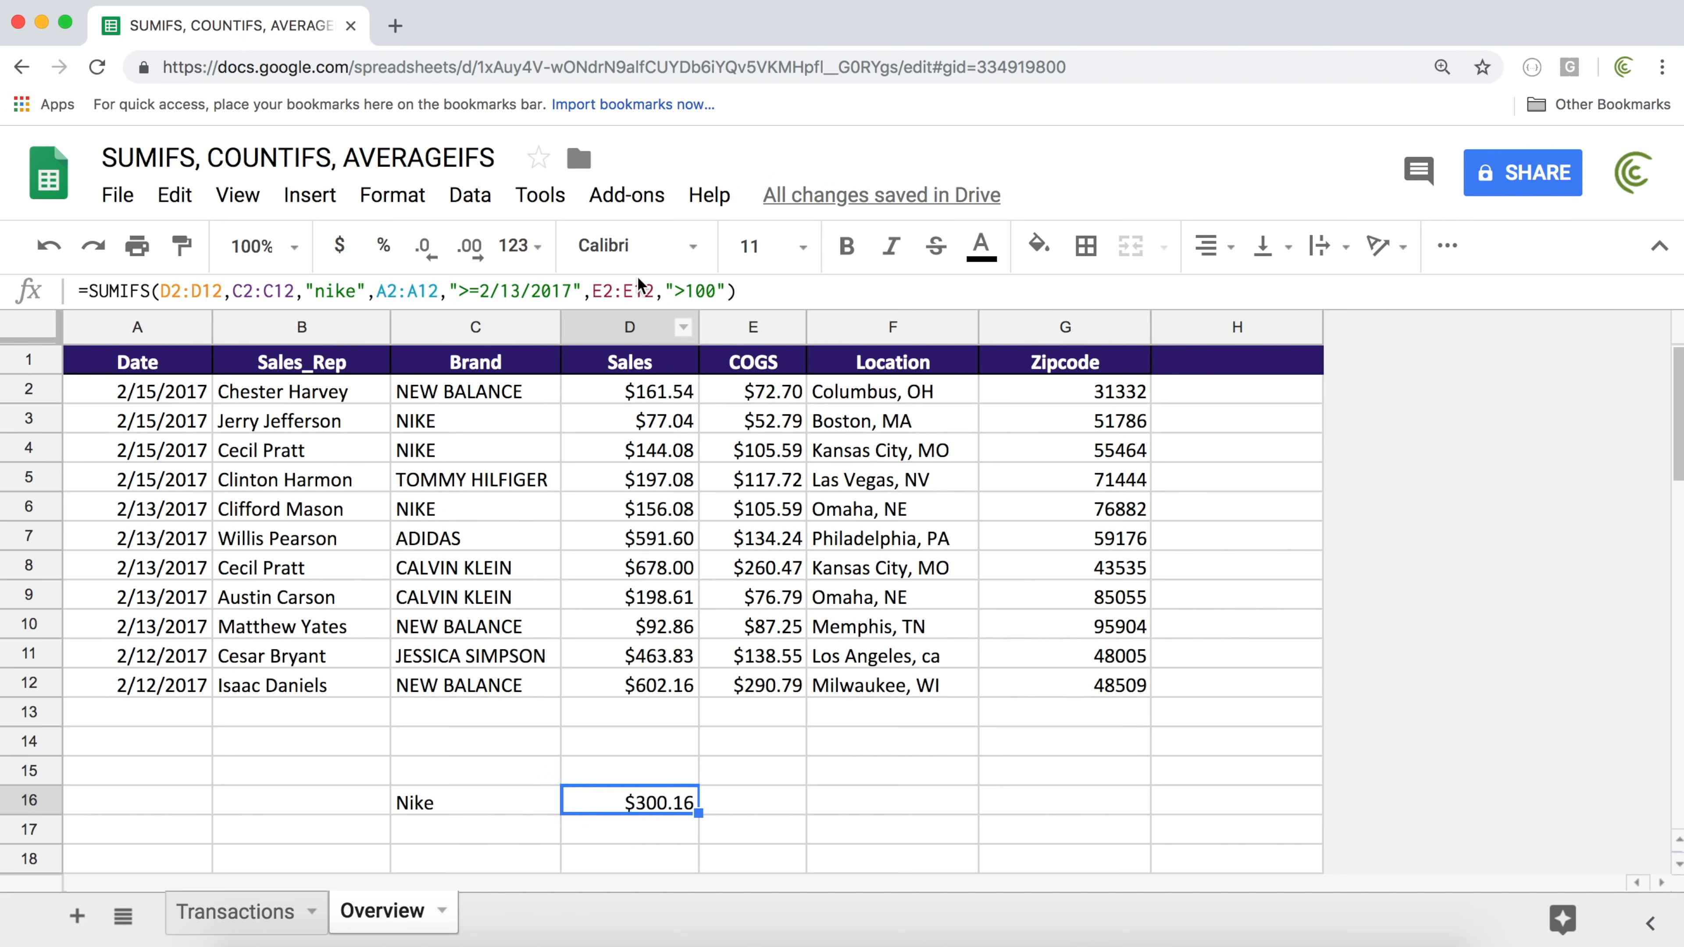
left_click(571, 290)
left_click_drag(572, 291, 453, 294)
key("ctrl+c")
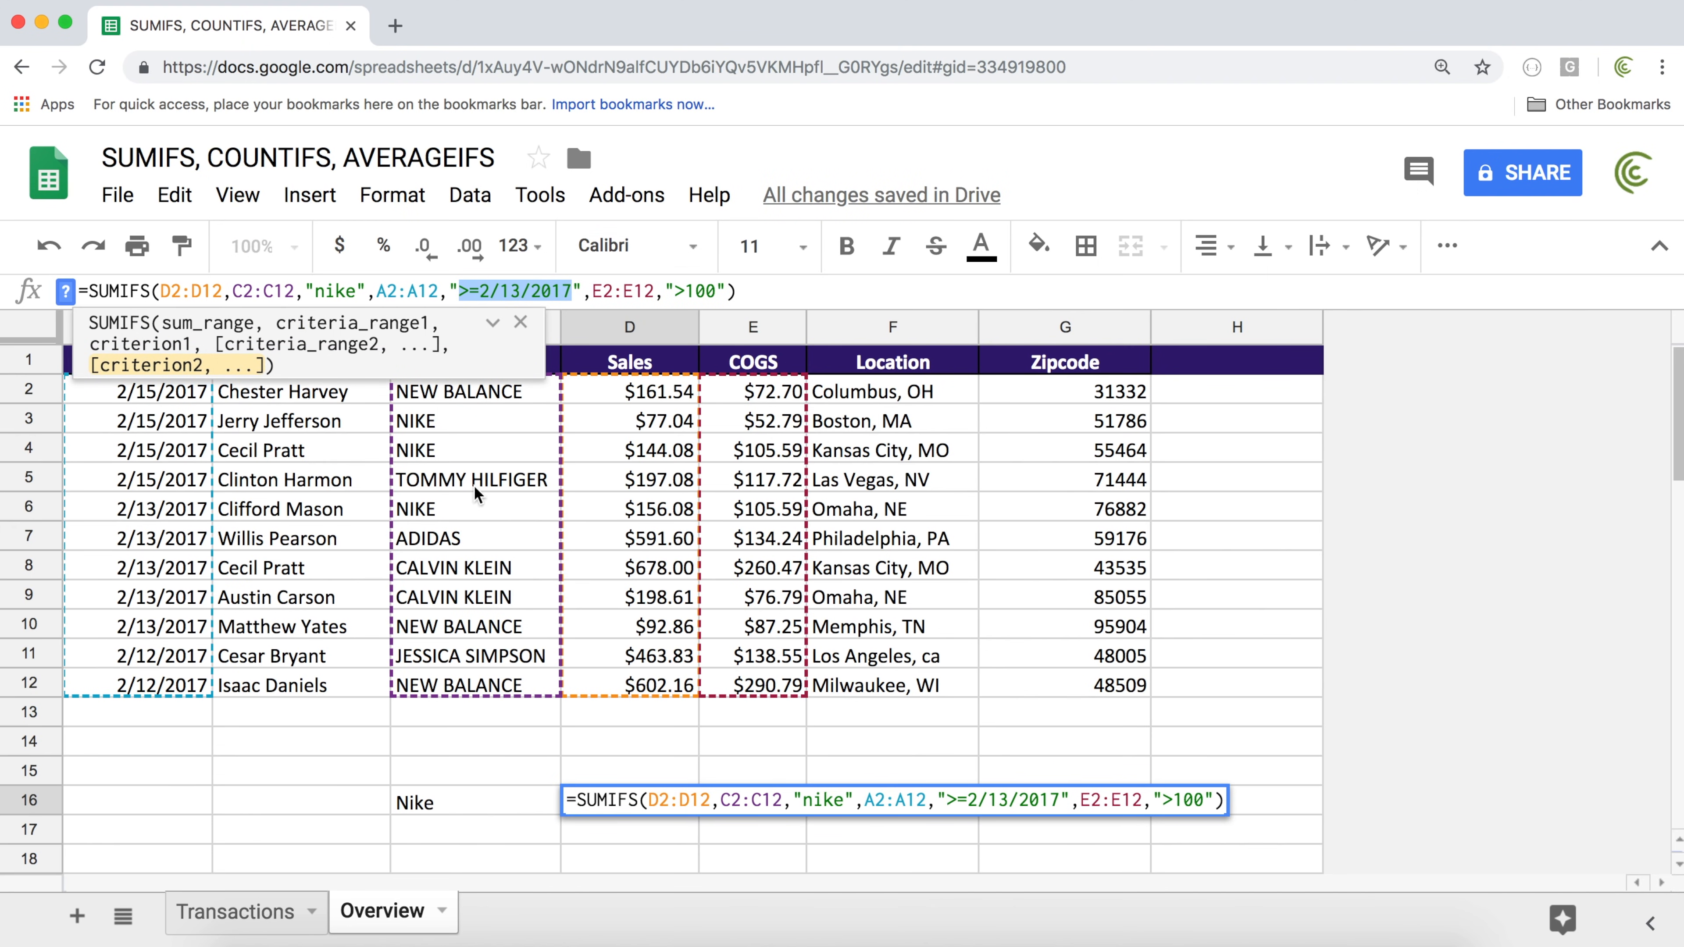
key("Escape")
left_click(335, 790)
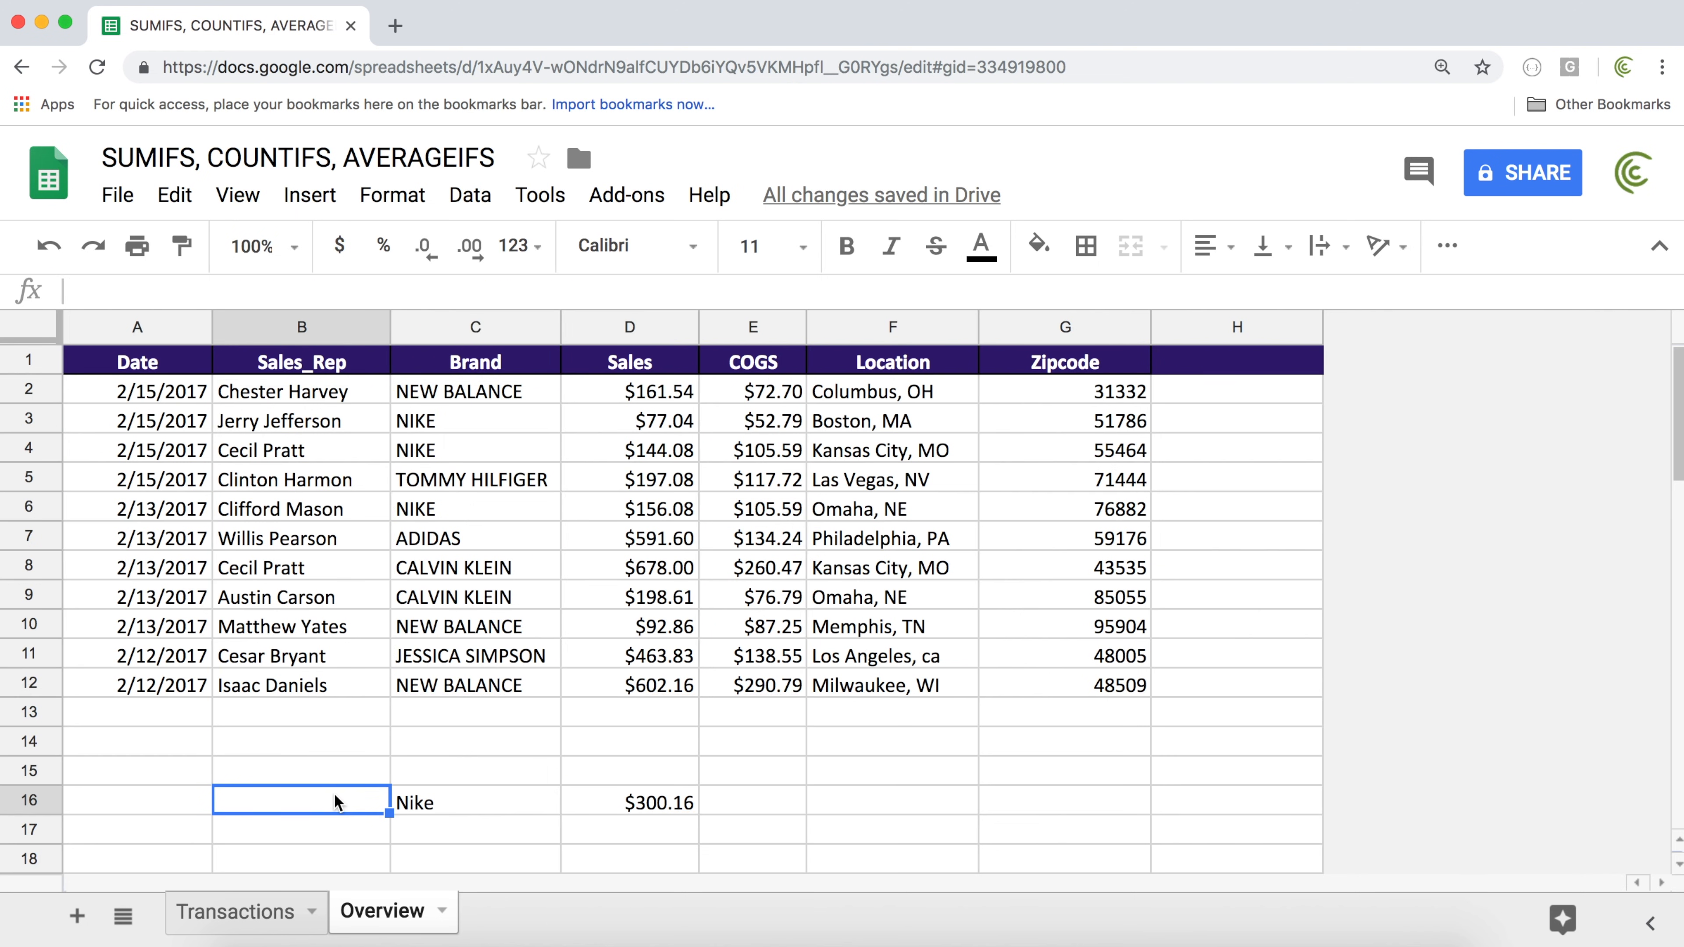
key("ctrl+v")
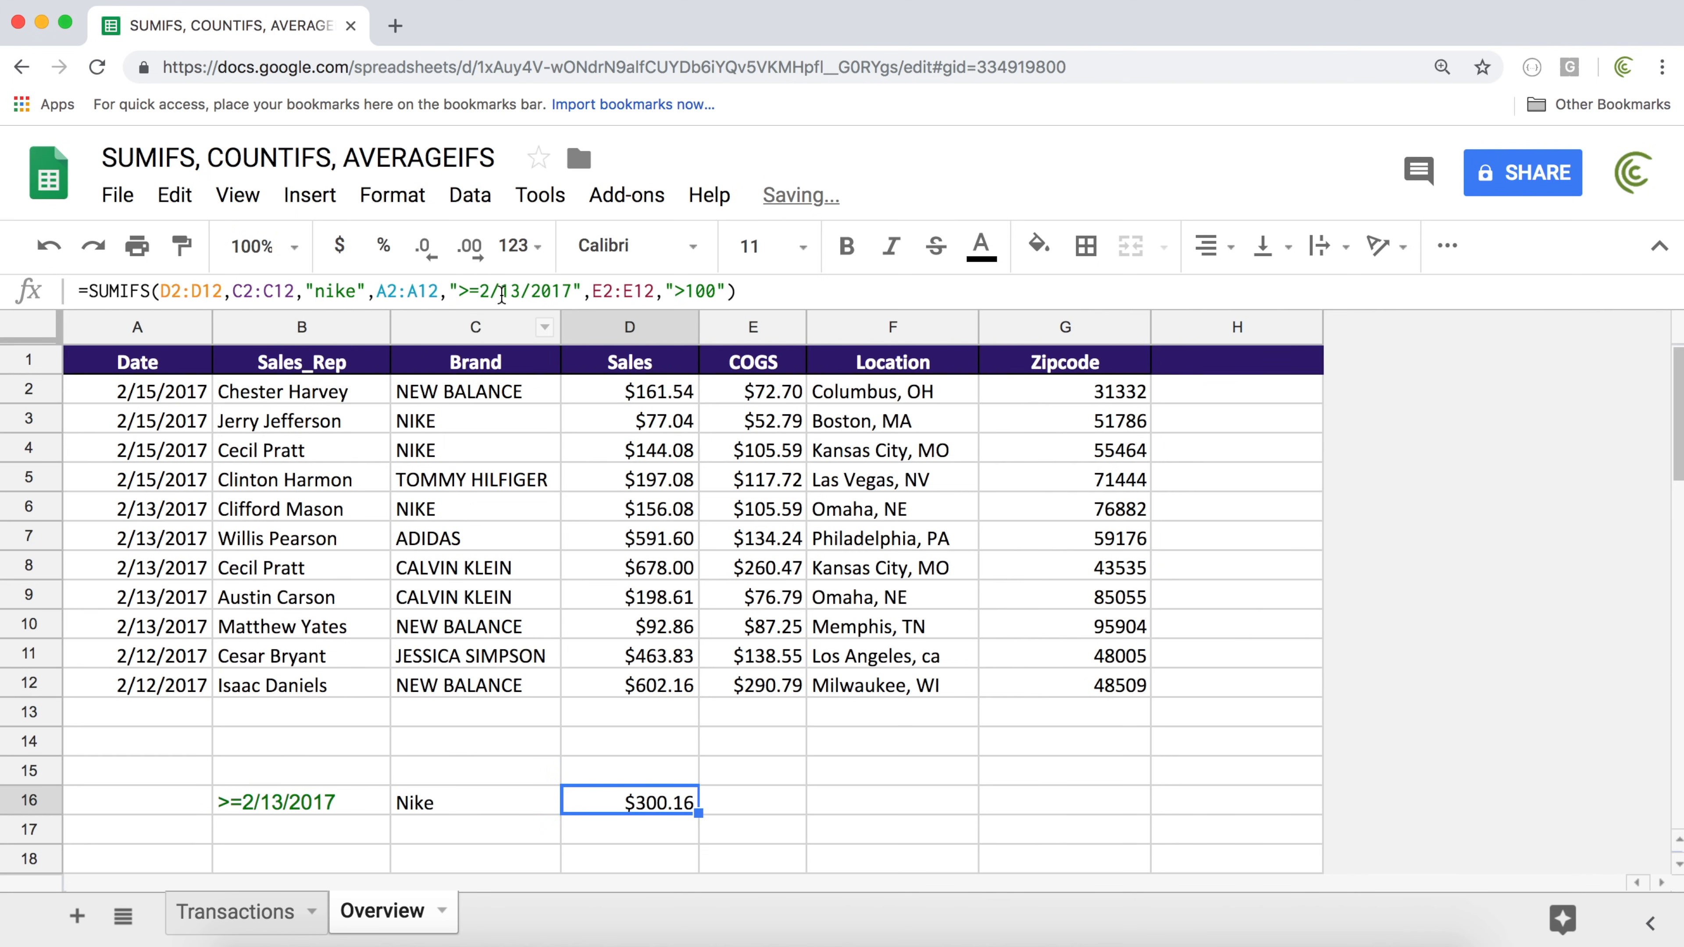
Put the COGS criterion >100 from the formula in D16 into A16, without quotation marks
left_click_drag(676, 292, 700, 292)
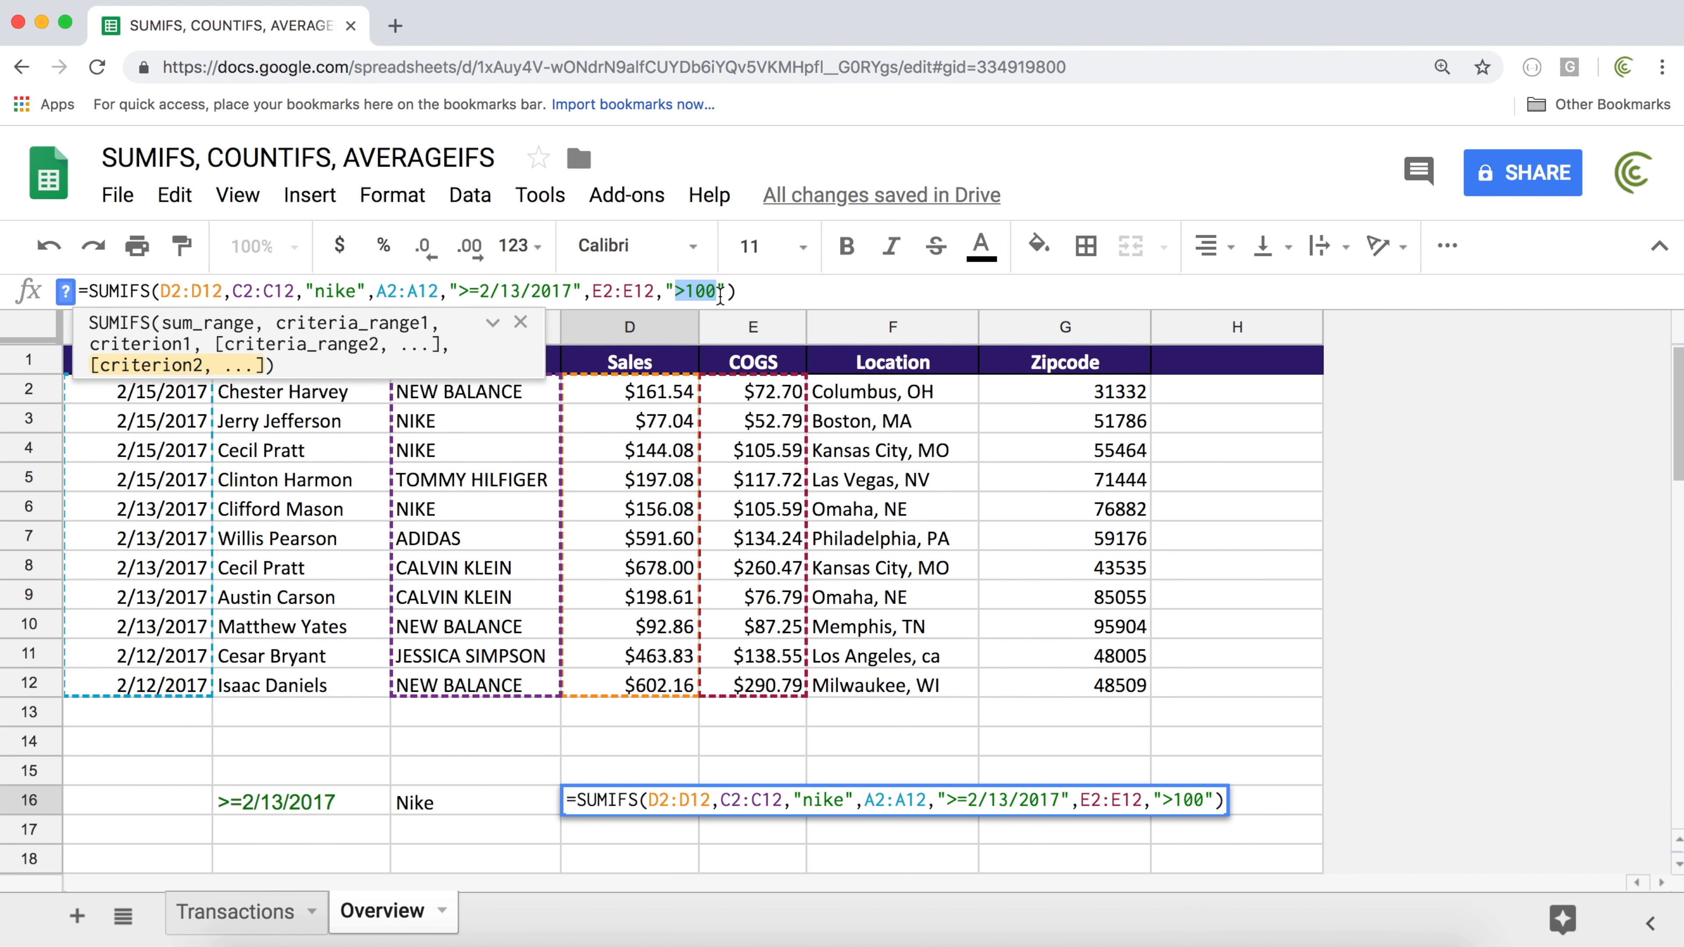
key("Escape")
left_click(185, 803)
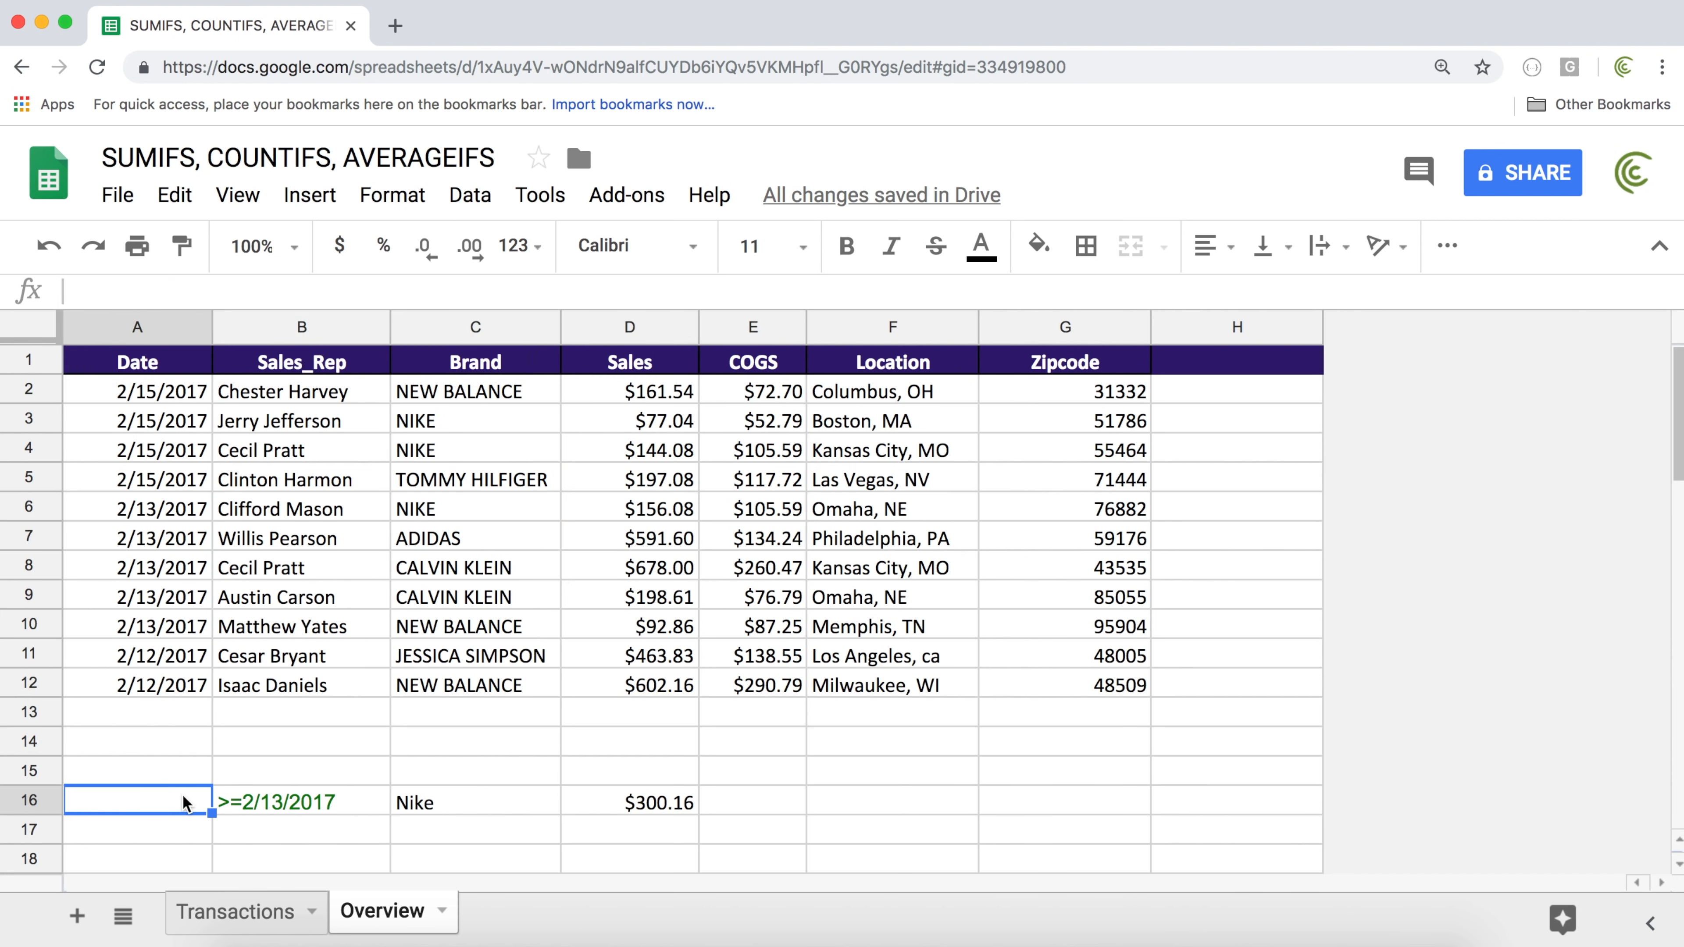
type(">100")
Replace the quoted brand criterion in the D16 formula with a reference to cell C16
left_click(674, 804)
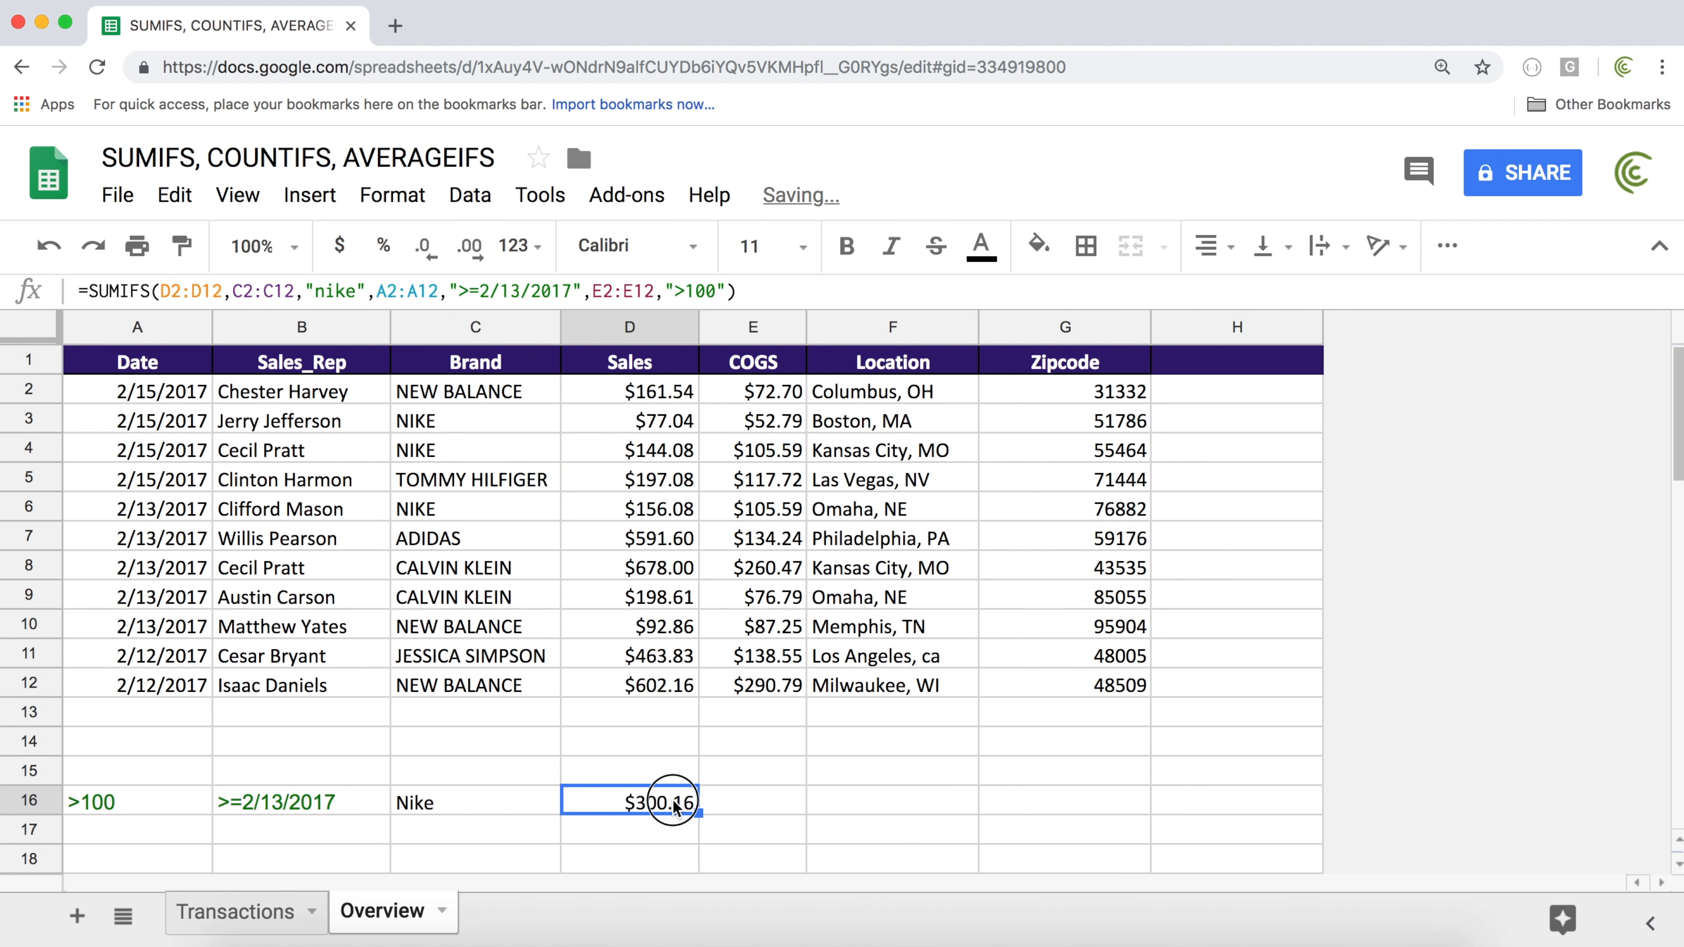
double_click(673, 805)
left_click(854, 799)
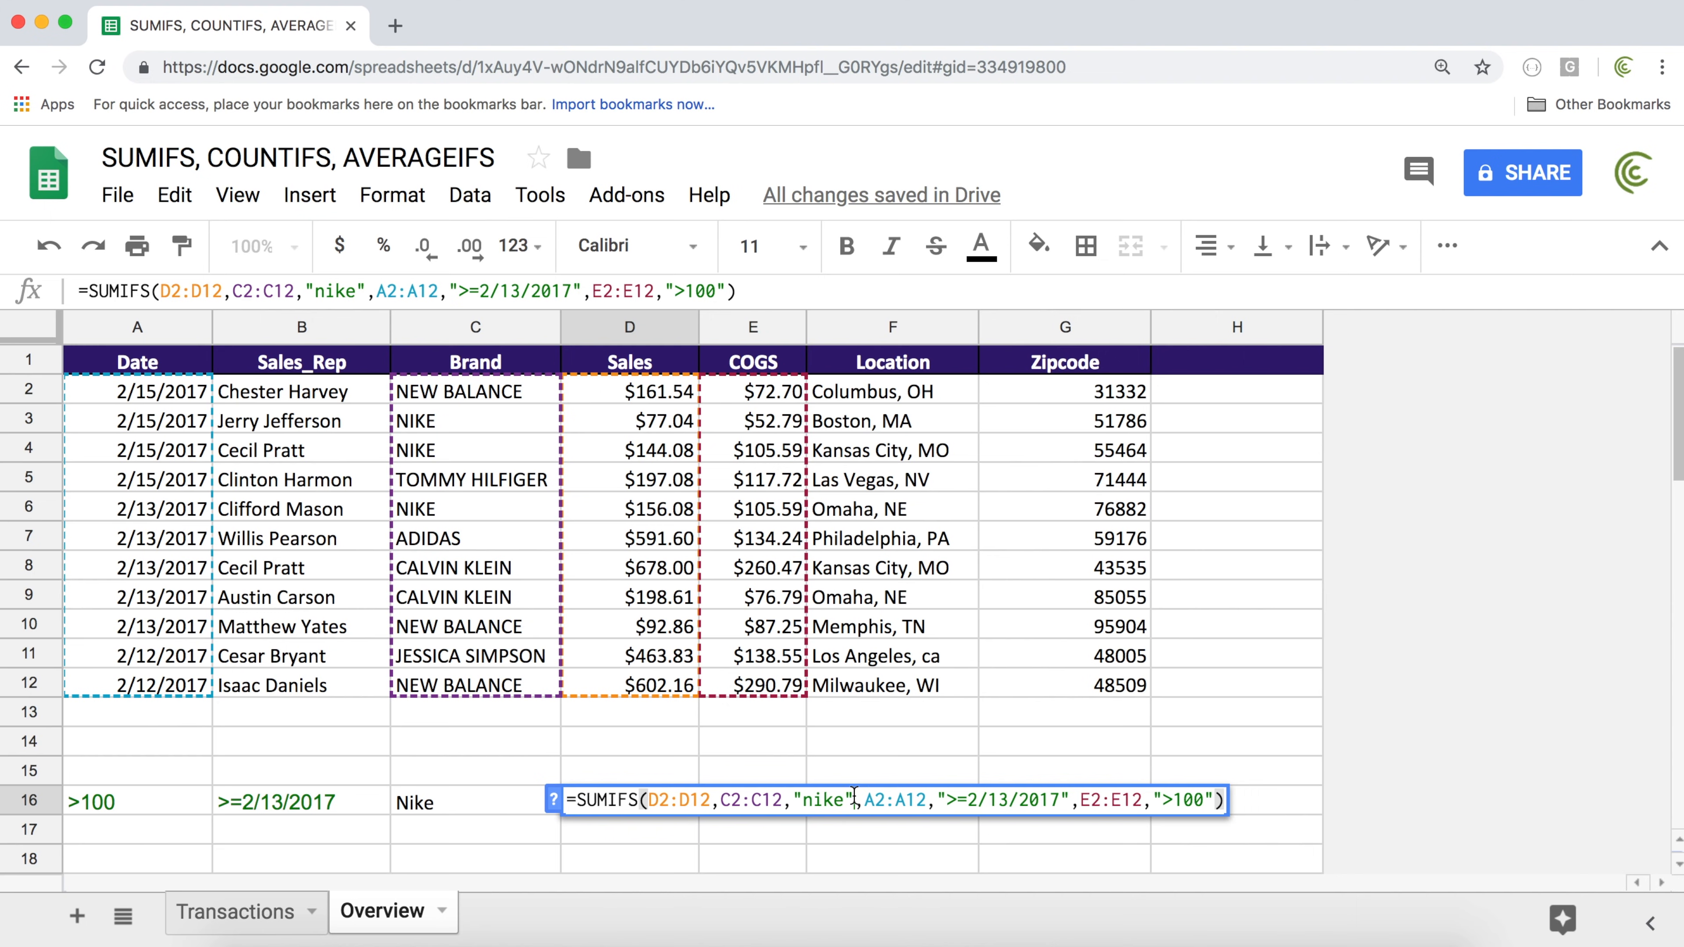
key("BackSpace")
key("BackSpace")
key("BackSpace")
key("BackSpace")
key("BackSpace")
key("BackSpace")
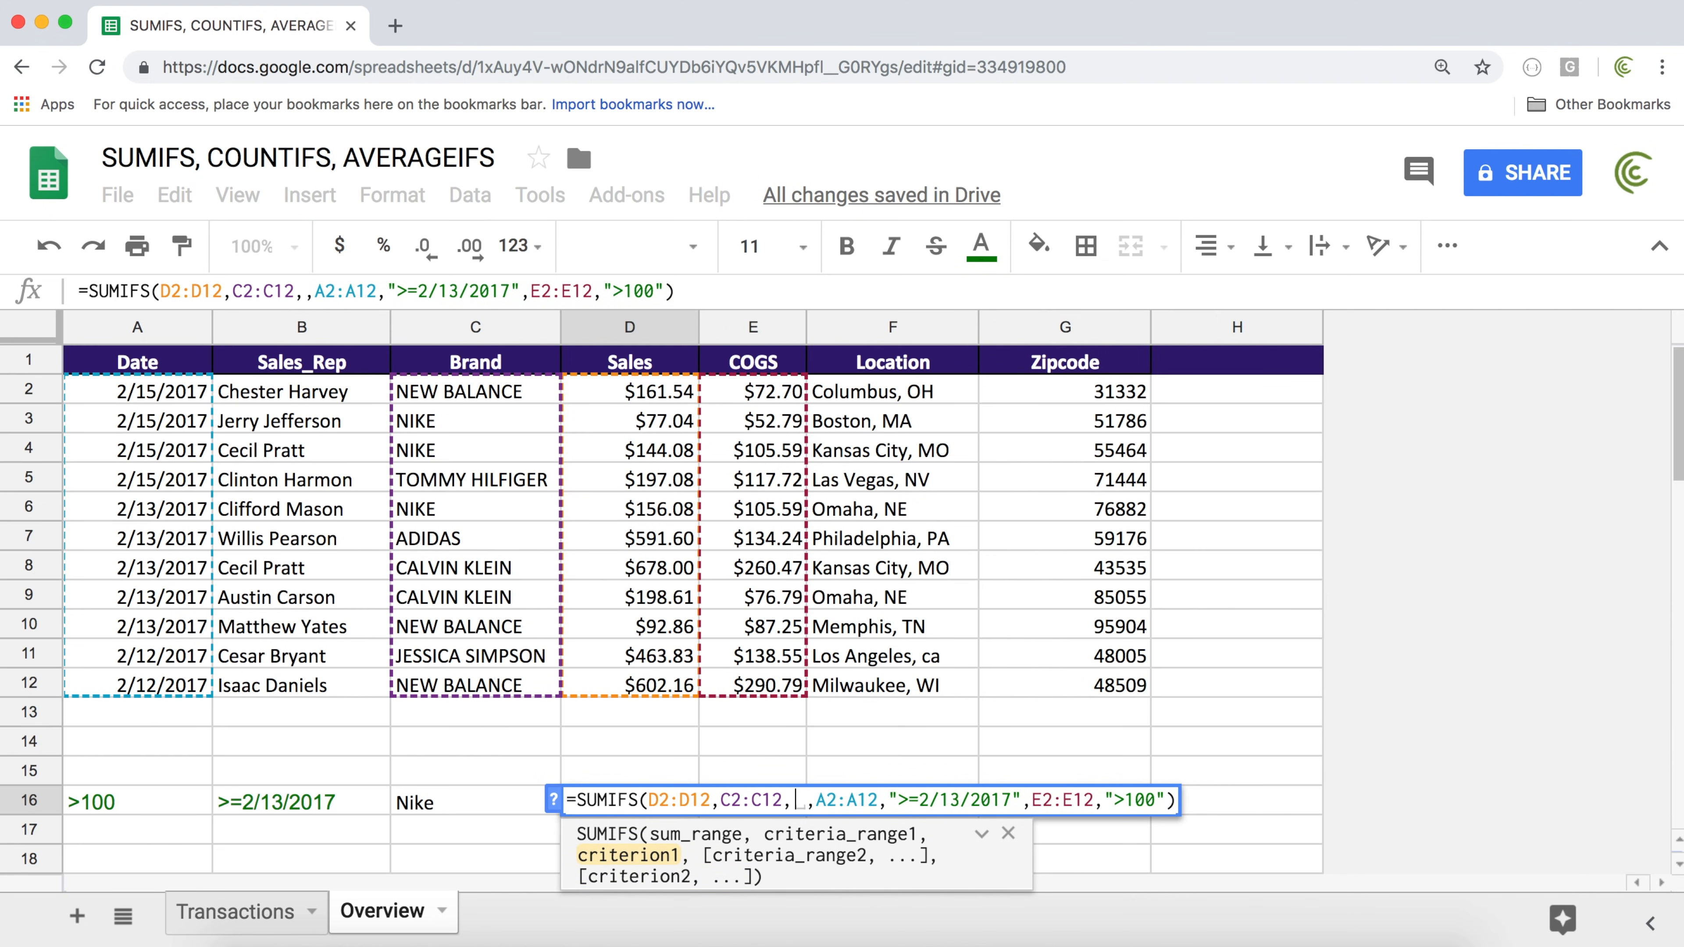
left_click(454, 805)
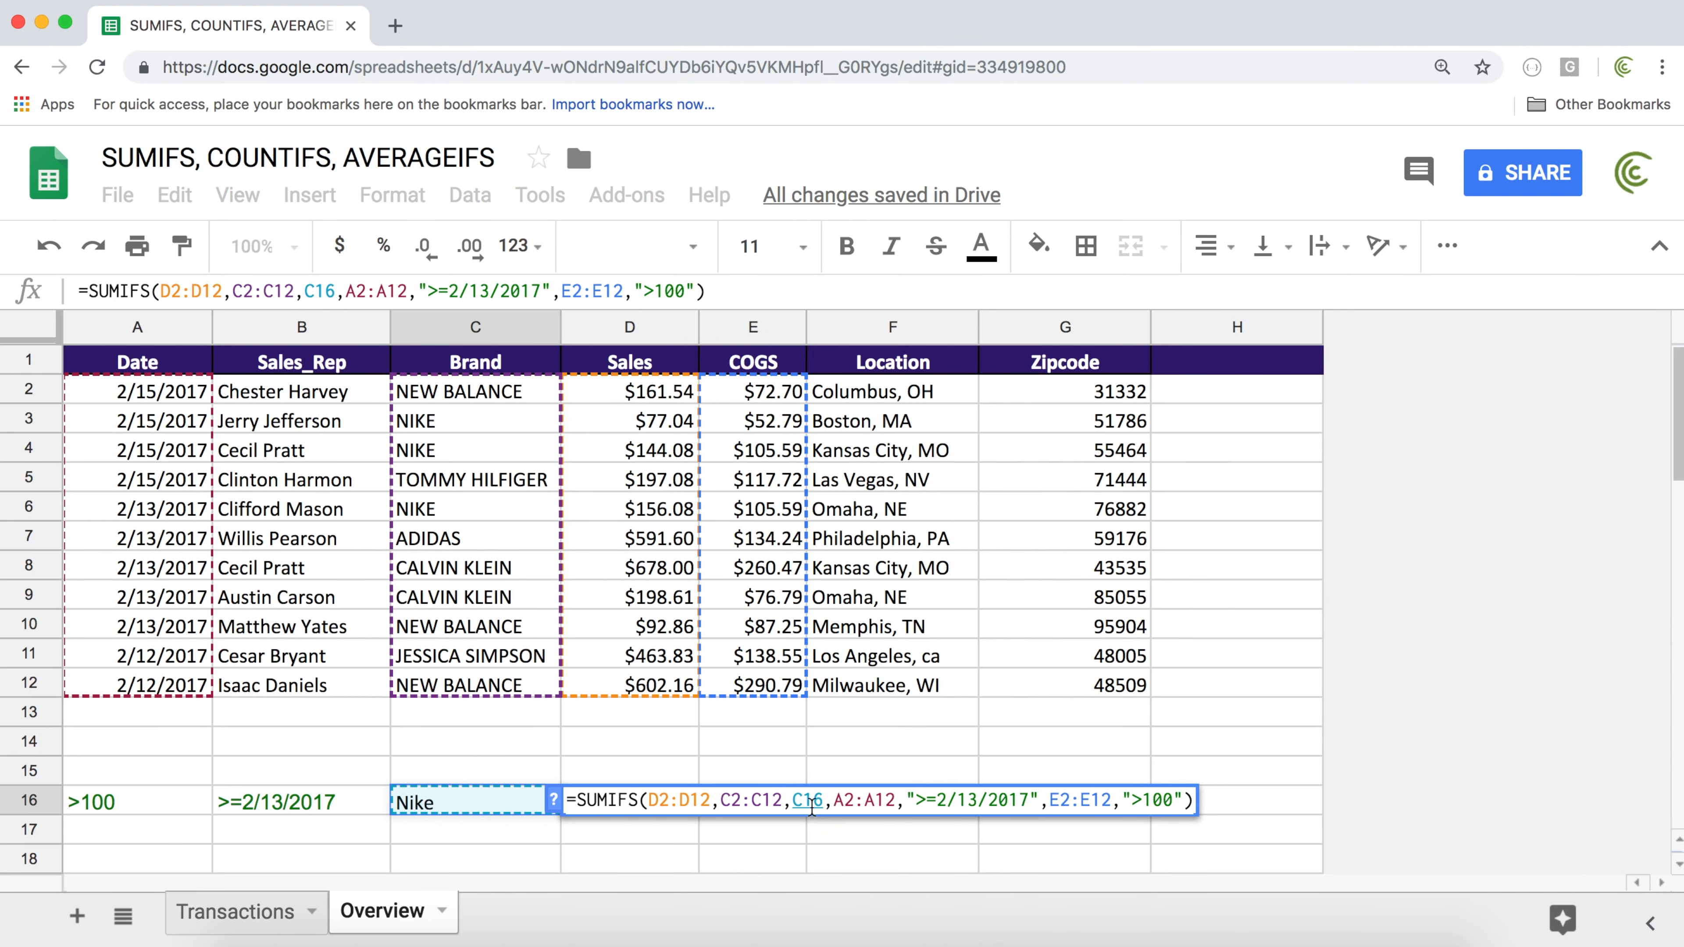
Replace the quoted date criterion in the D16 formula with a reference to cell B16
left_click(1038, 800)
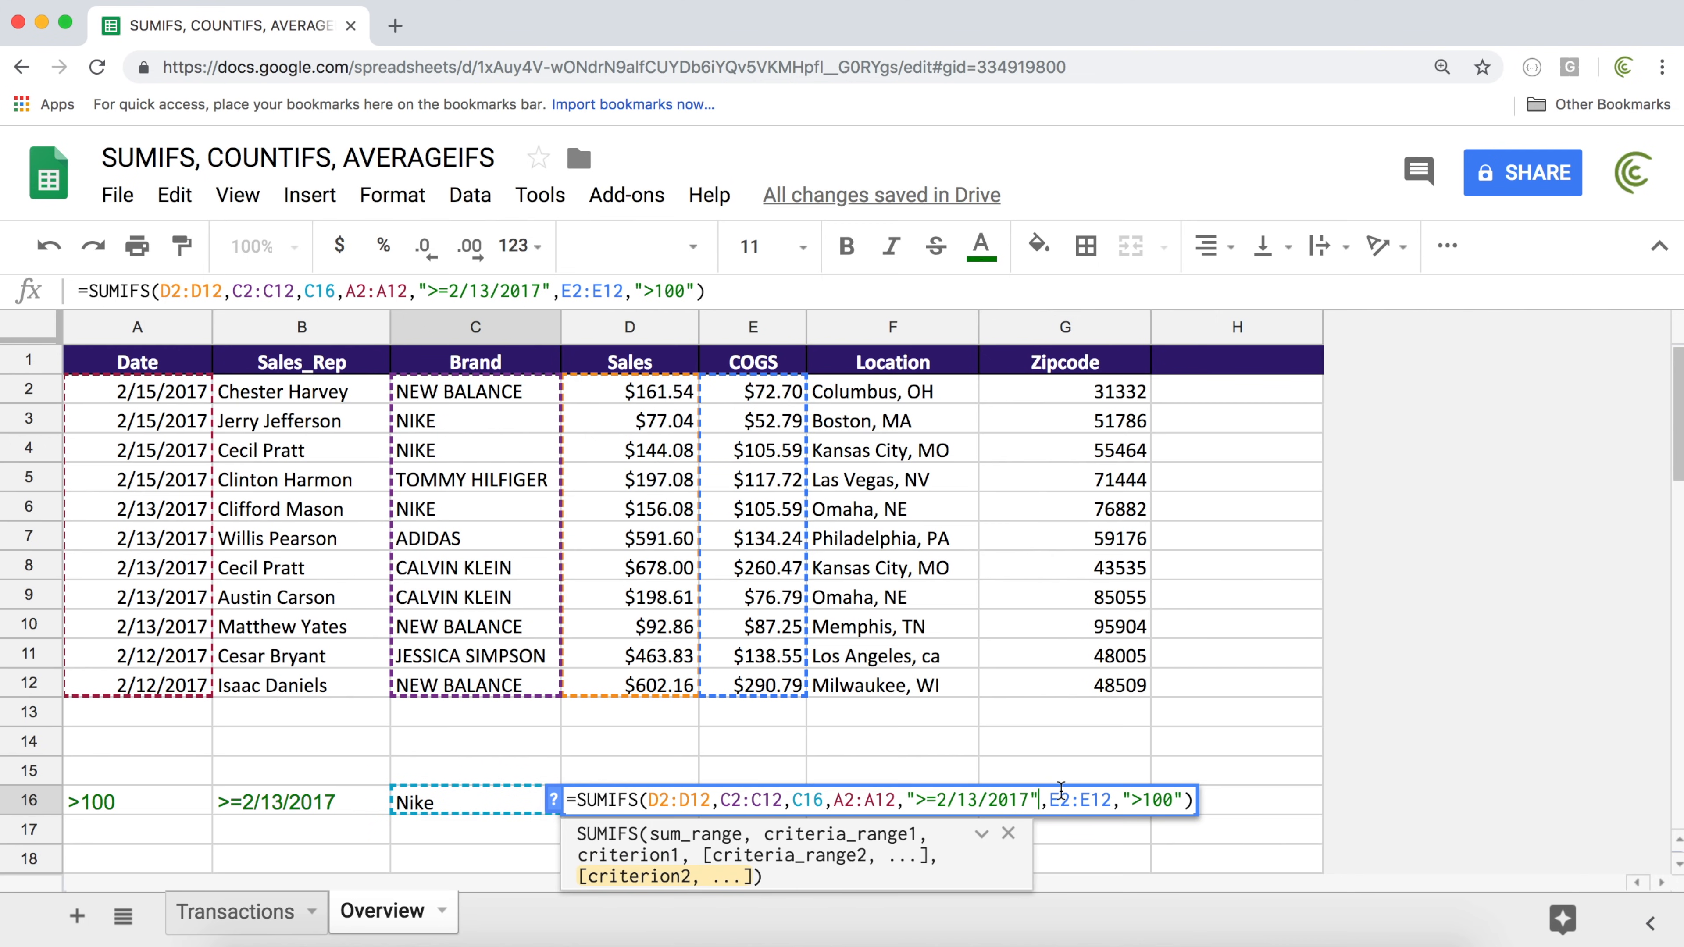
key("BackSpace")
key("BackSpace")
key("BackSpace")
key("BackSpace")
key("BackSpace")
key("BackSpace")
key("BackSpace")
key("BackSpace")
key("BackSpace")
key("BackSpace")
key("BackSpace")
key("BackSpace")
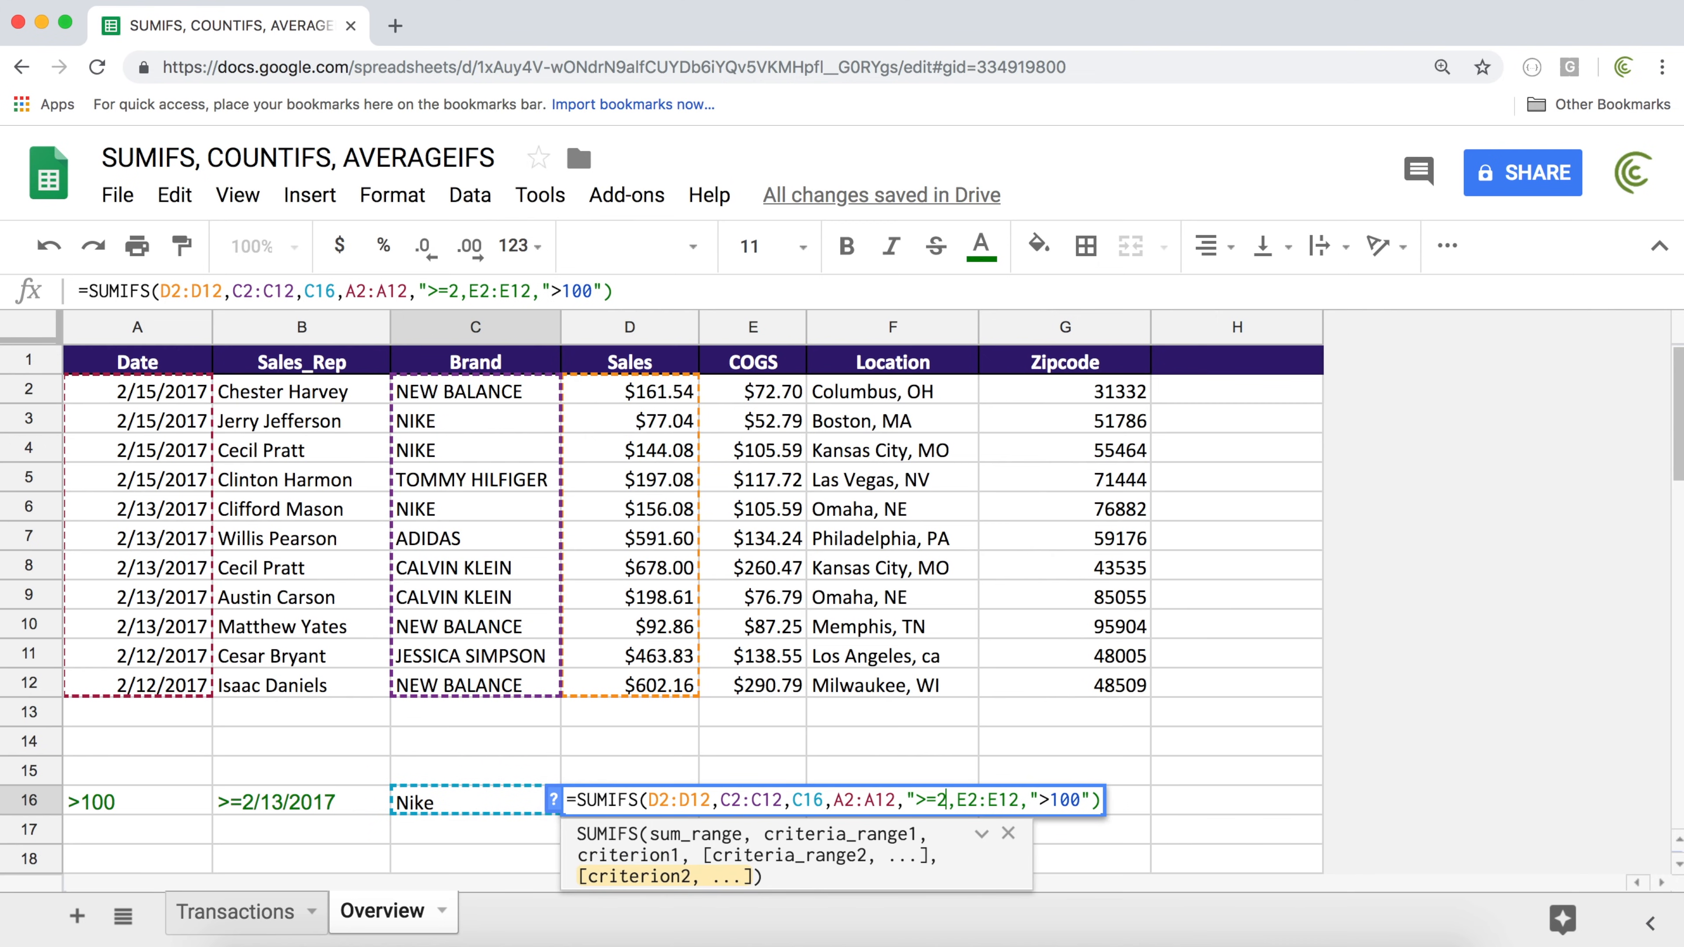
key("BackSpace")
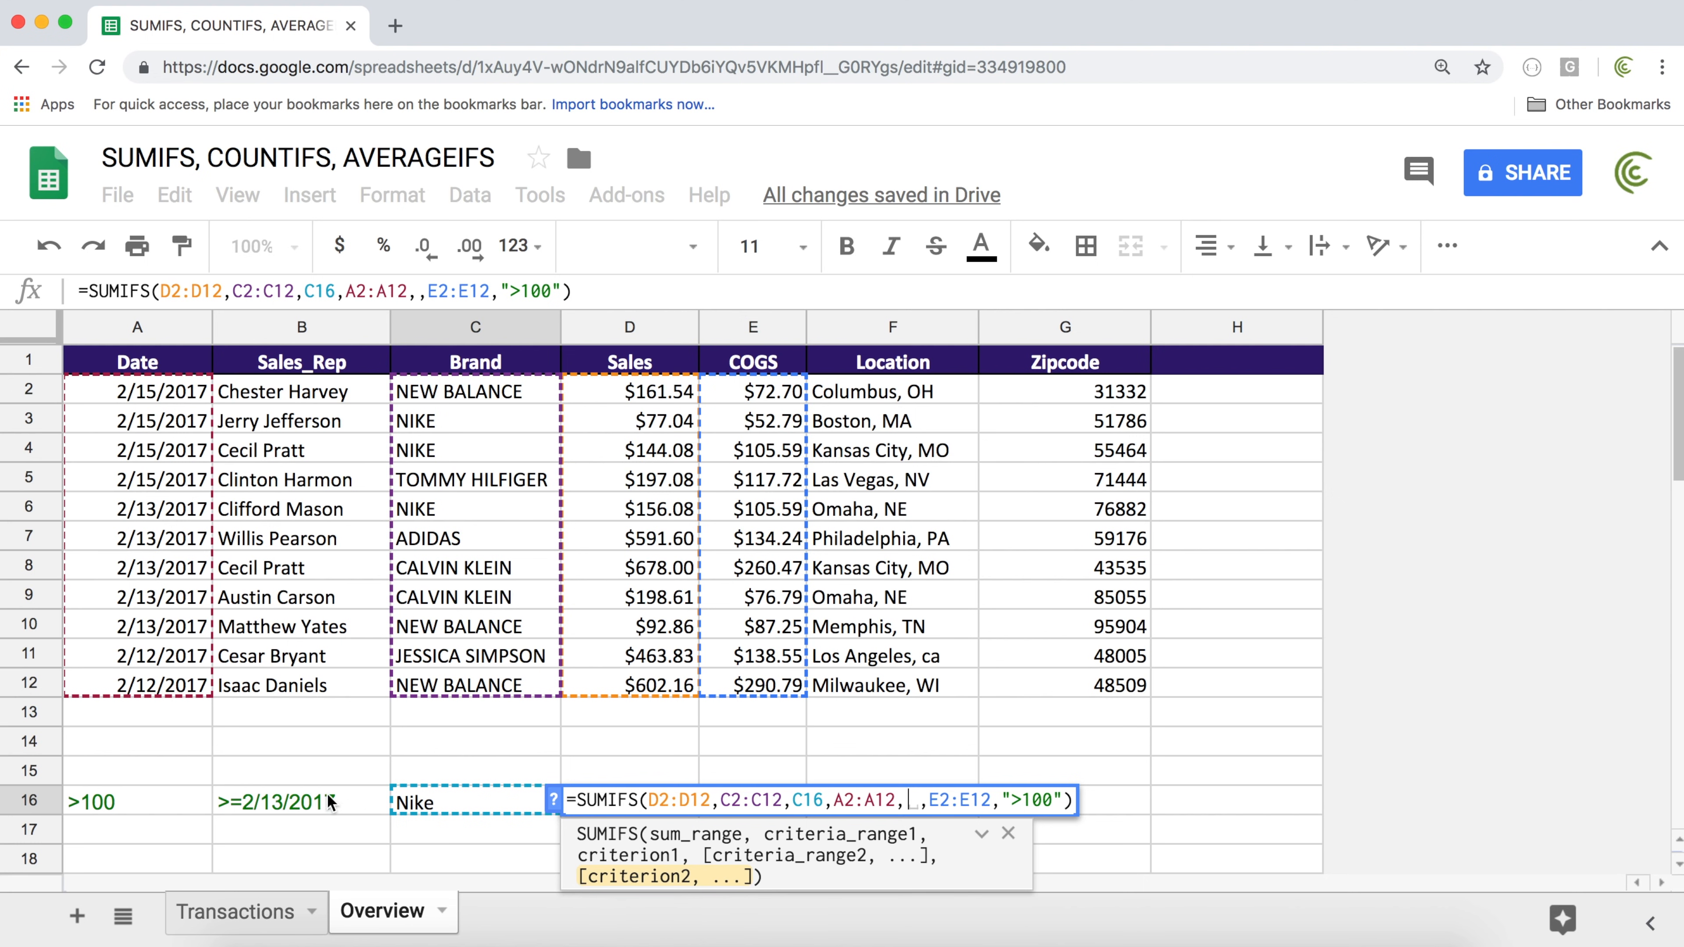
left_click(288, 796)
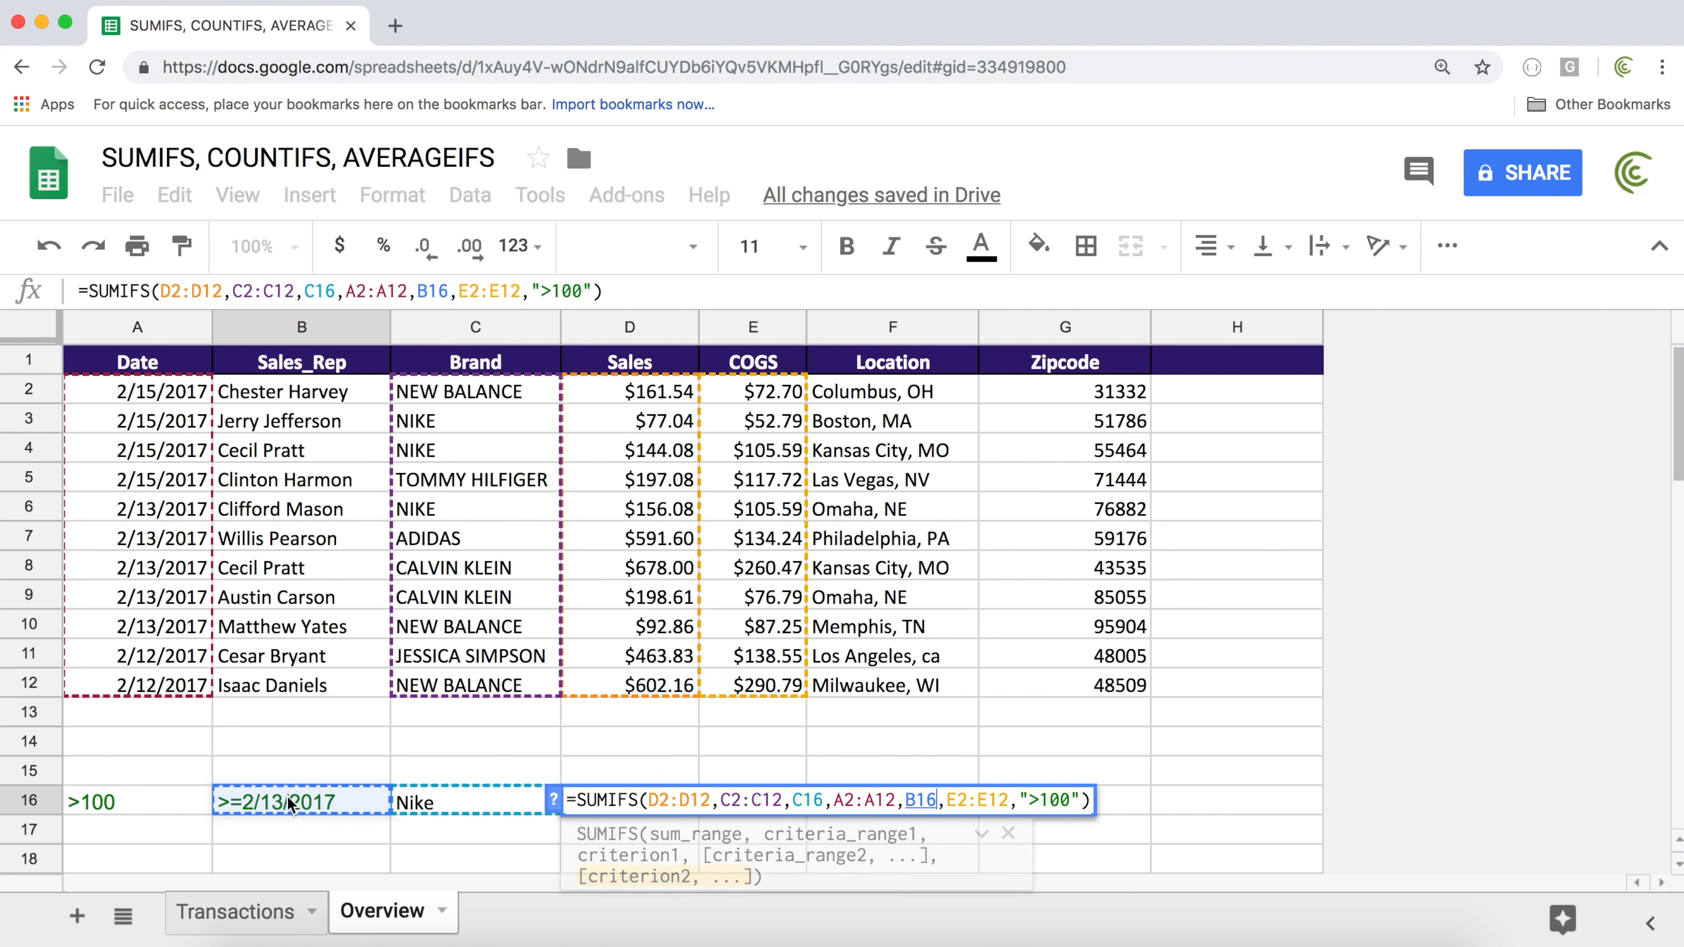
Replace the quoted COGS criterion in the D16 formula with a reference to cell A16 and review the formula
left_click_drag(1020, 800, 1079, 802)
key("BackSpace")
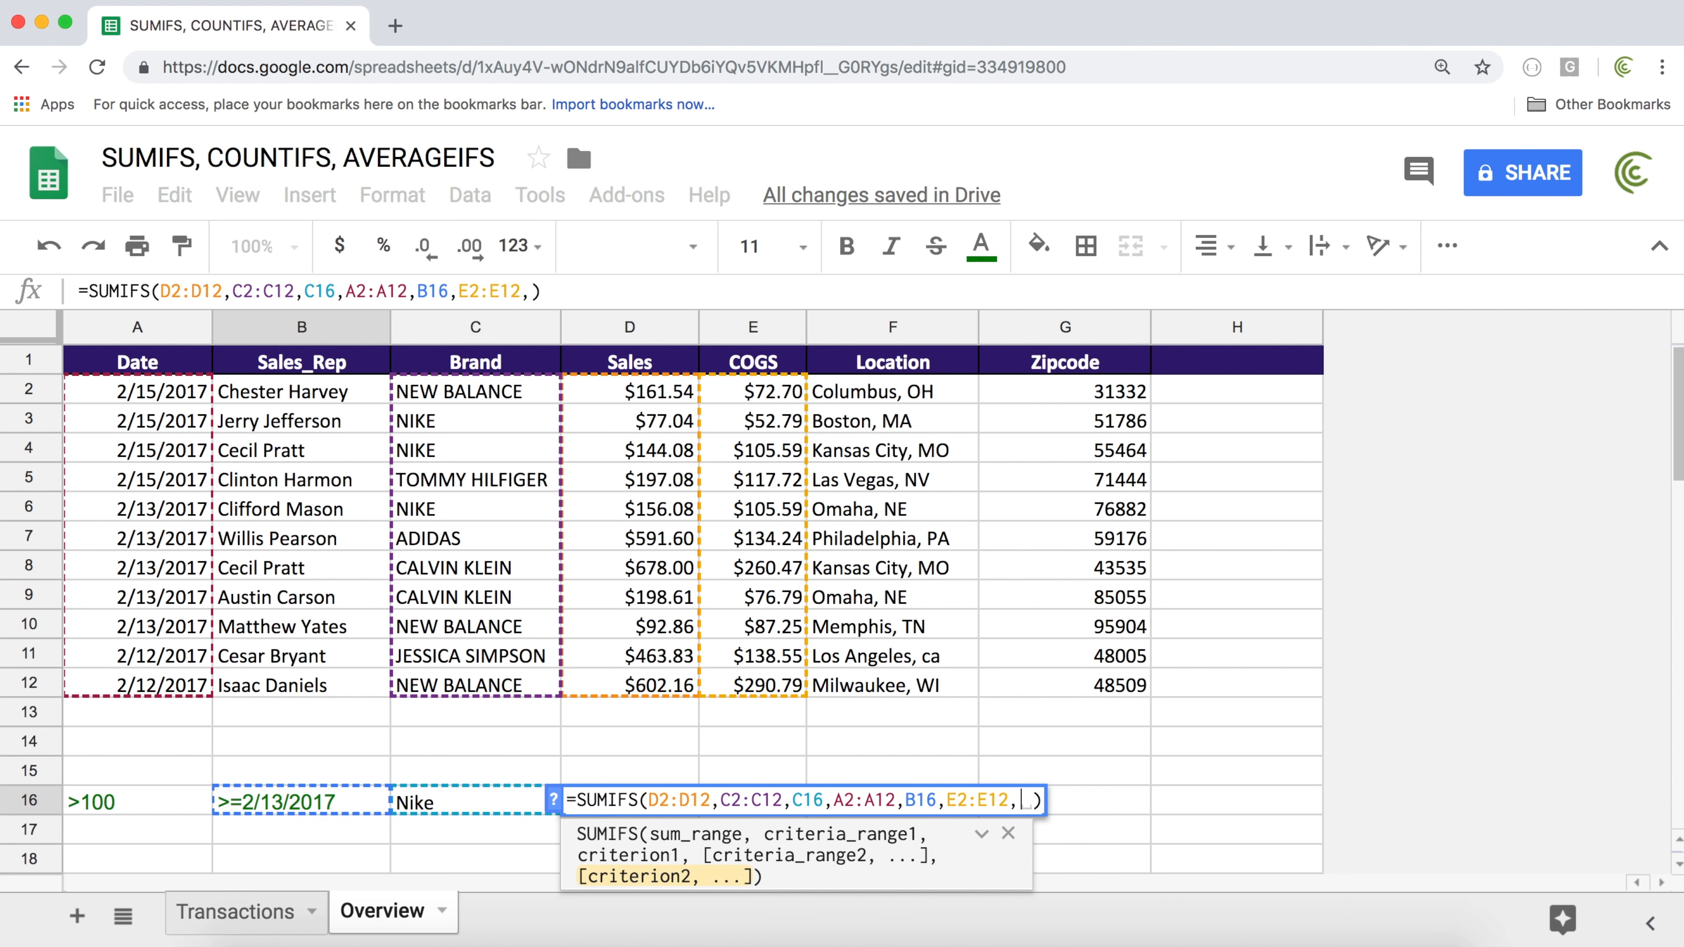
left_click(134, 800)
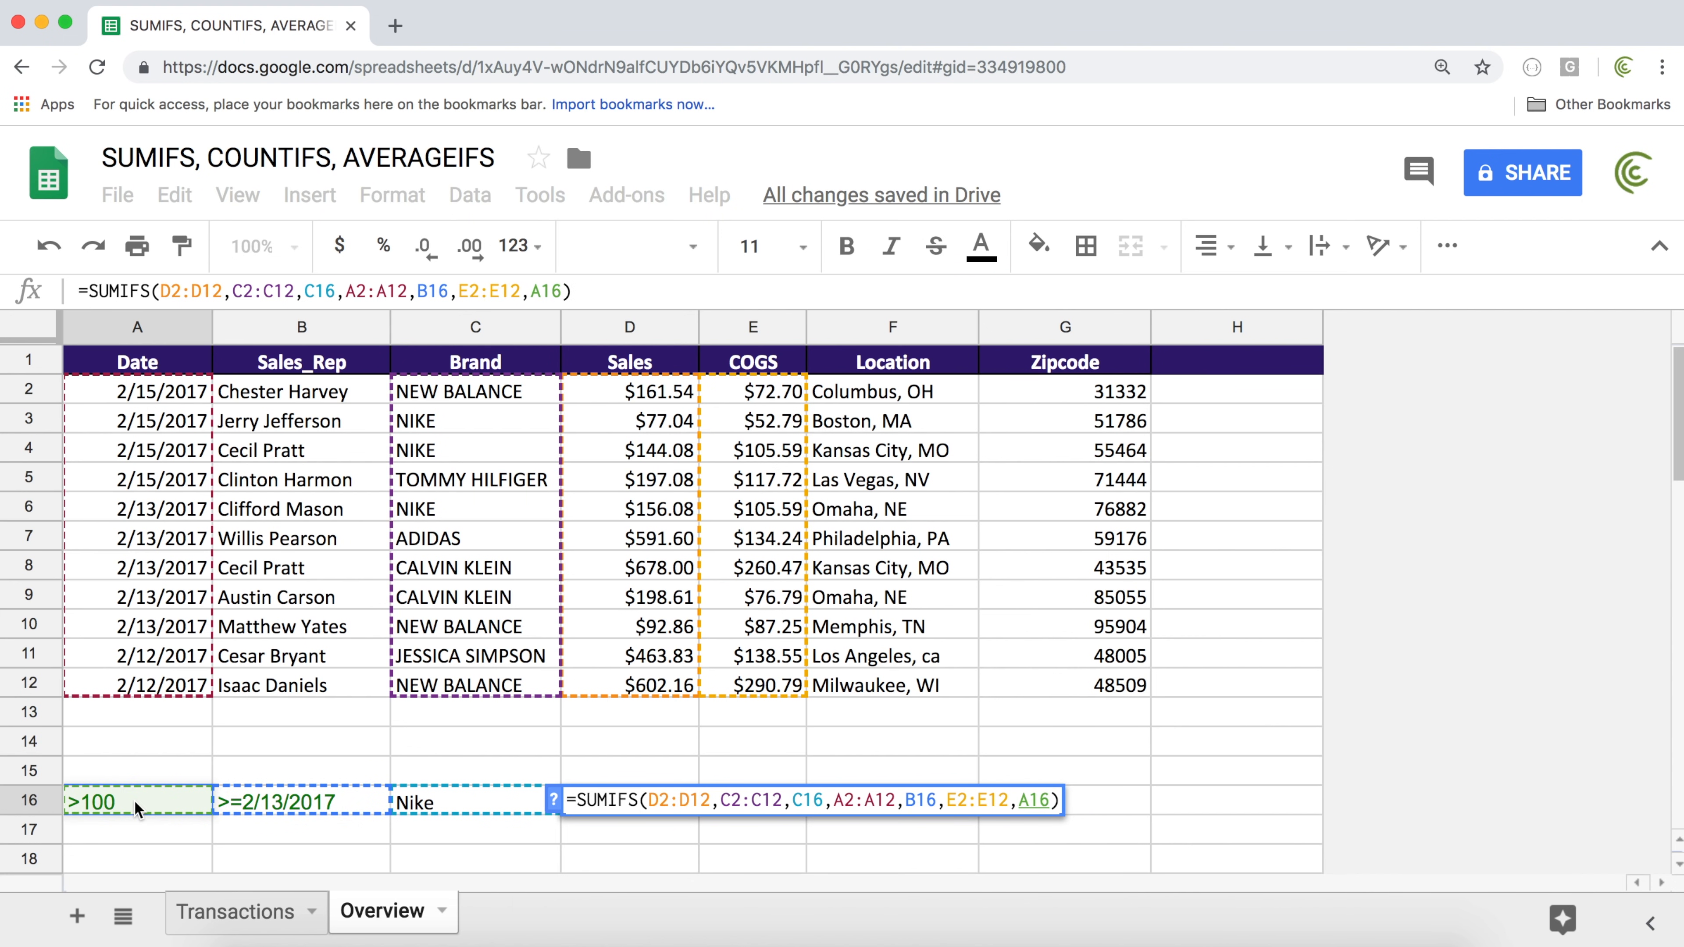
key("Return")
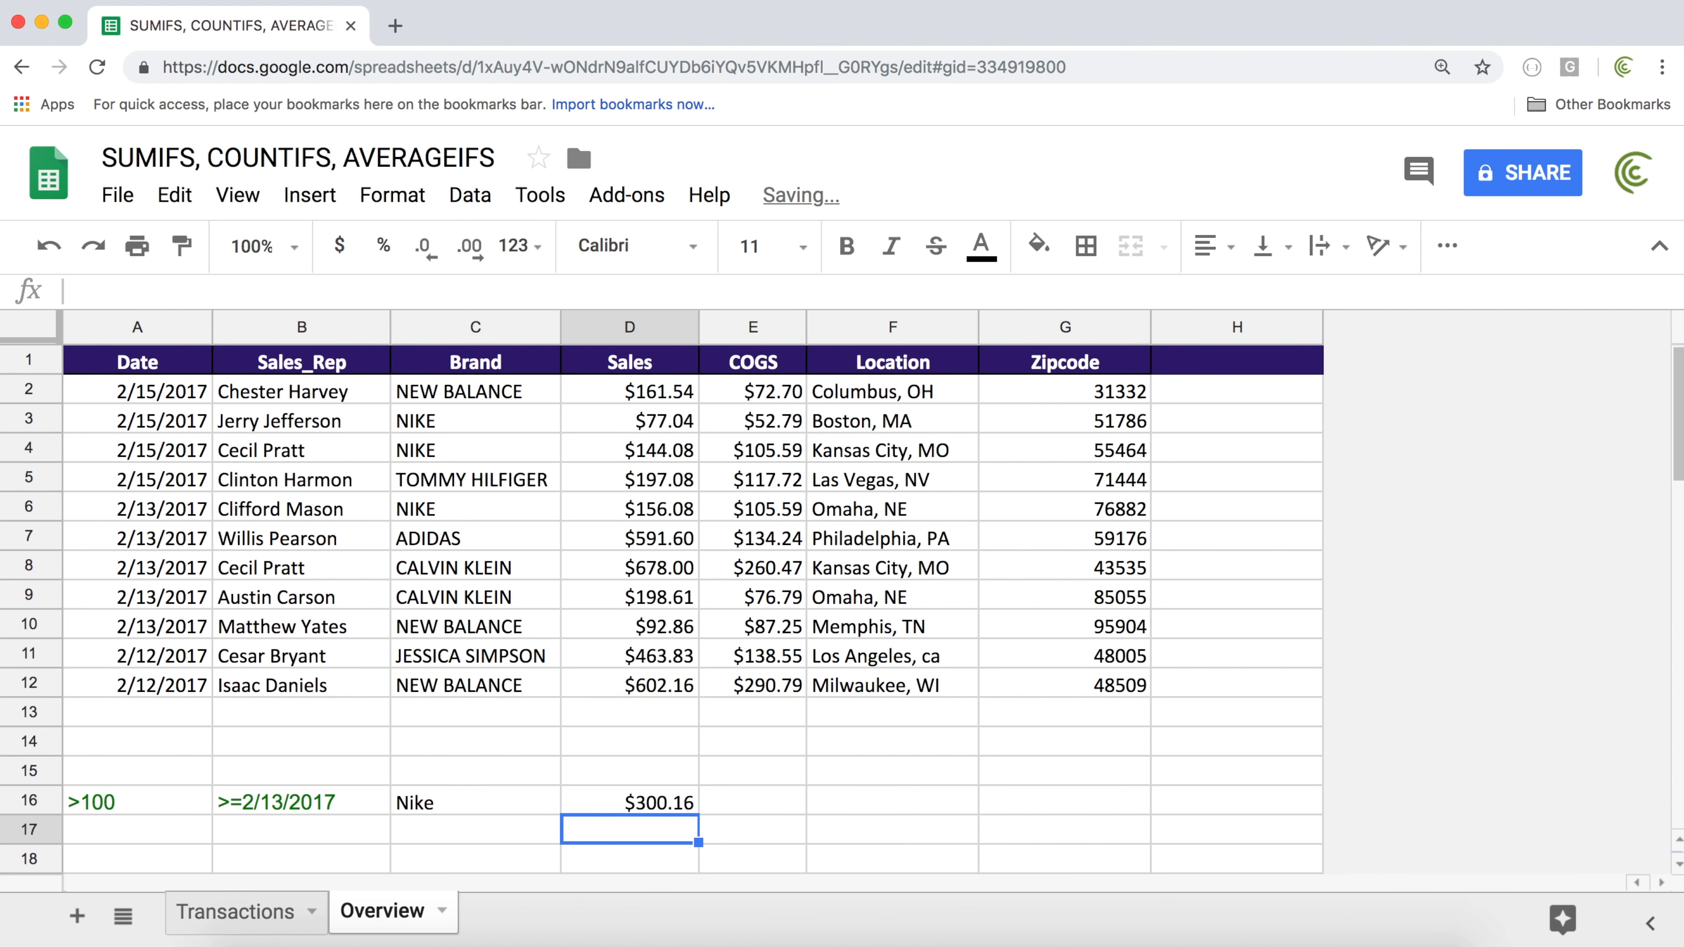
left_click(616, 801)
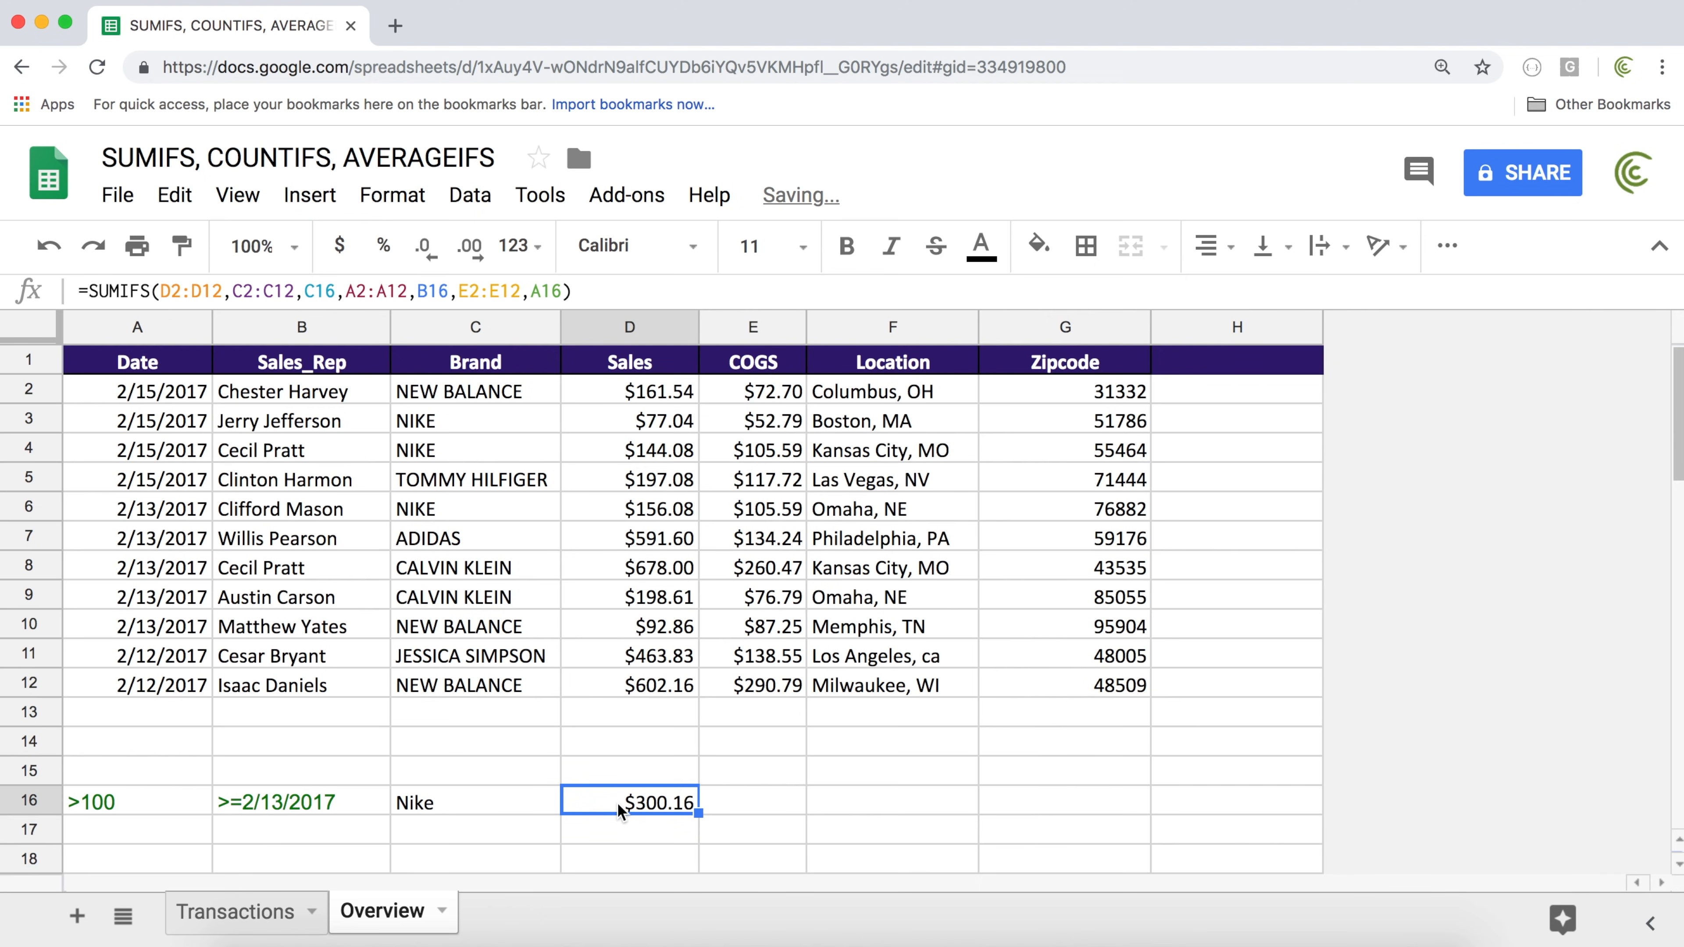
double_click(617, 802)
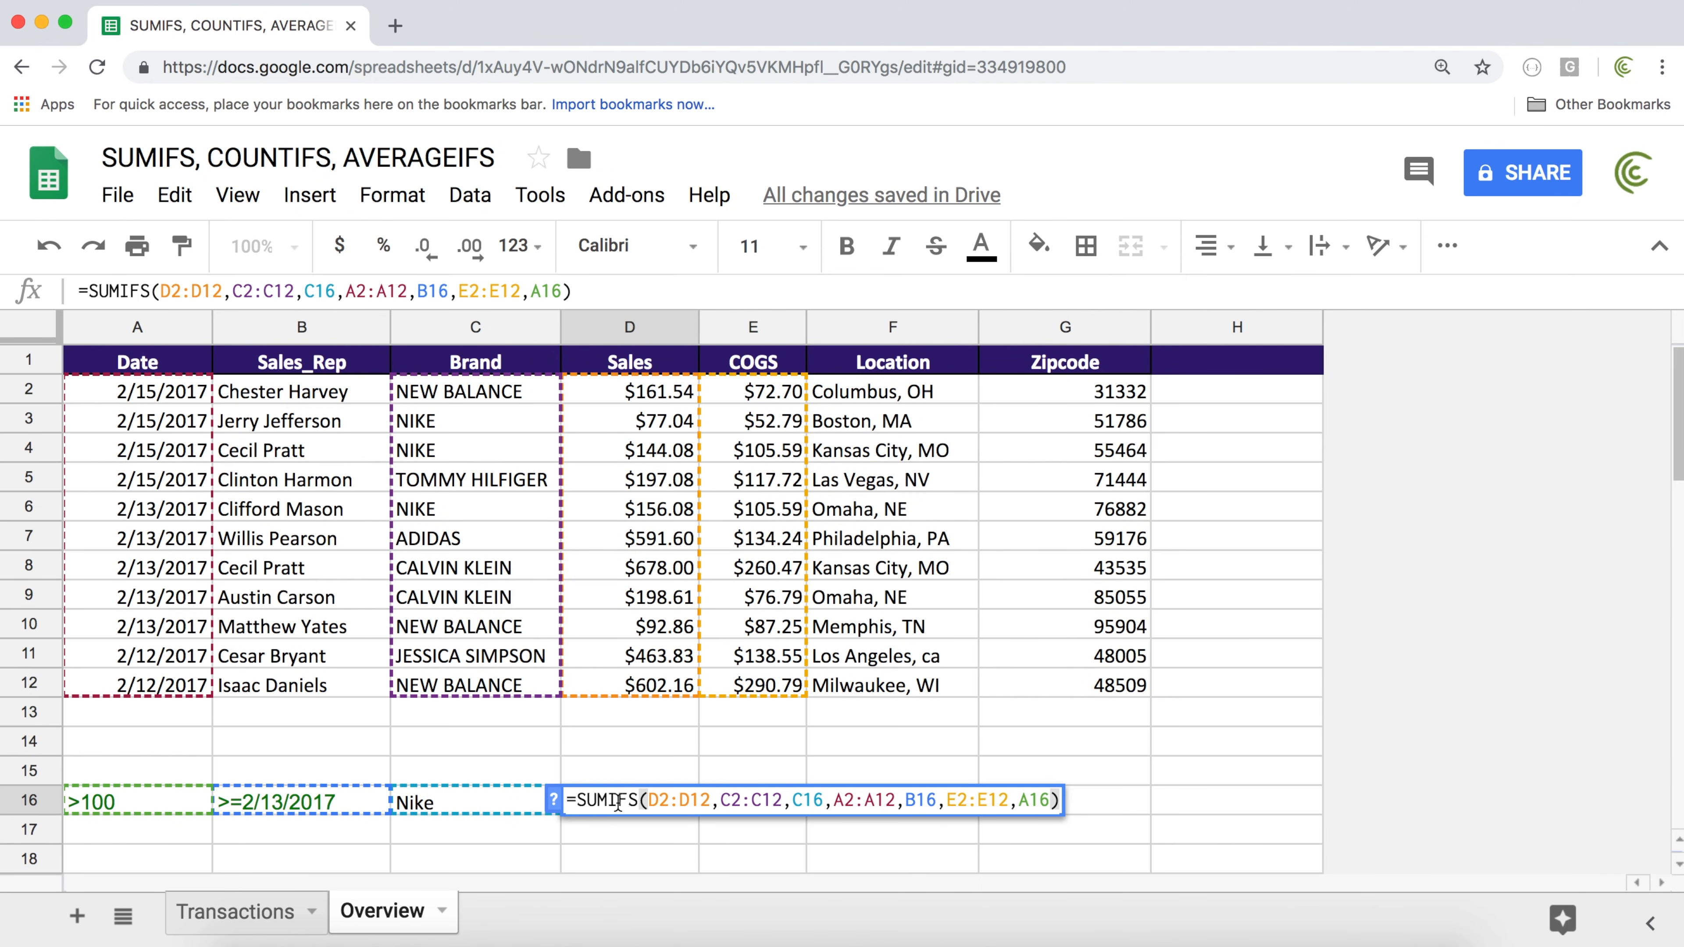
key("Return")
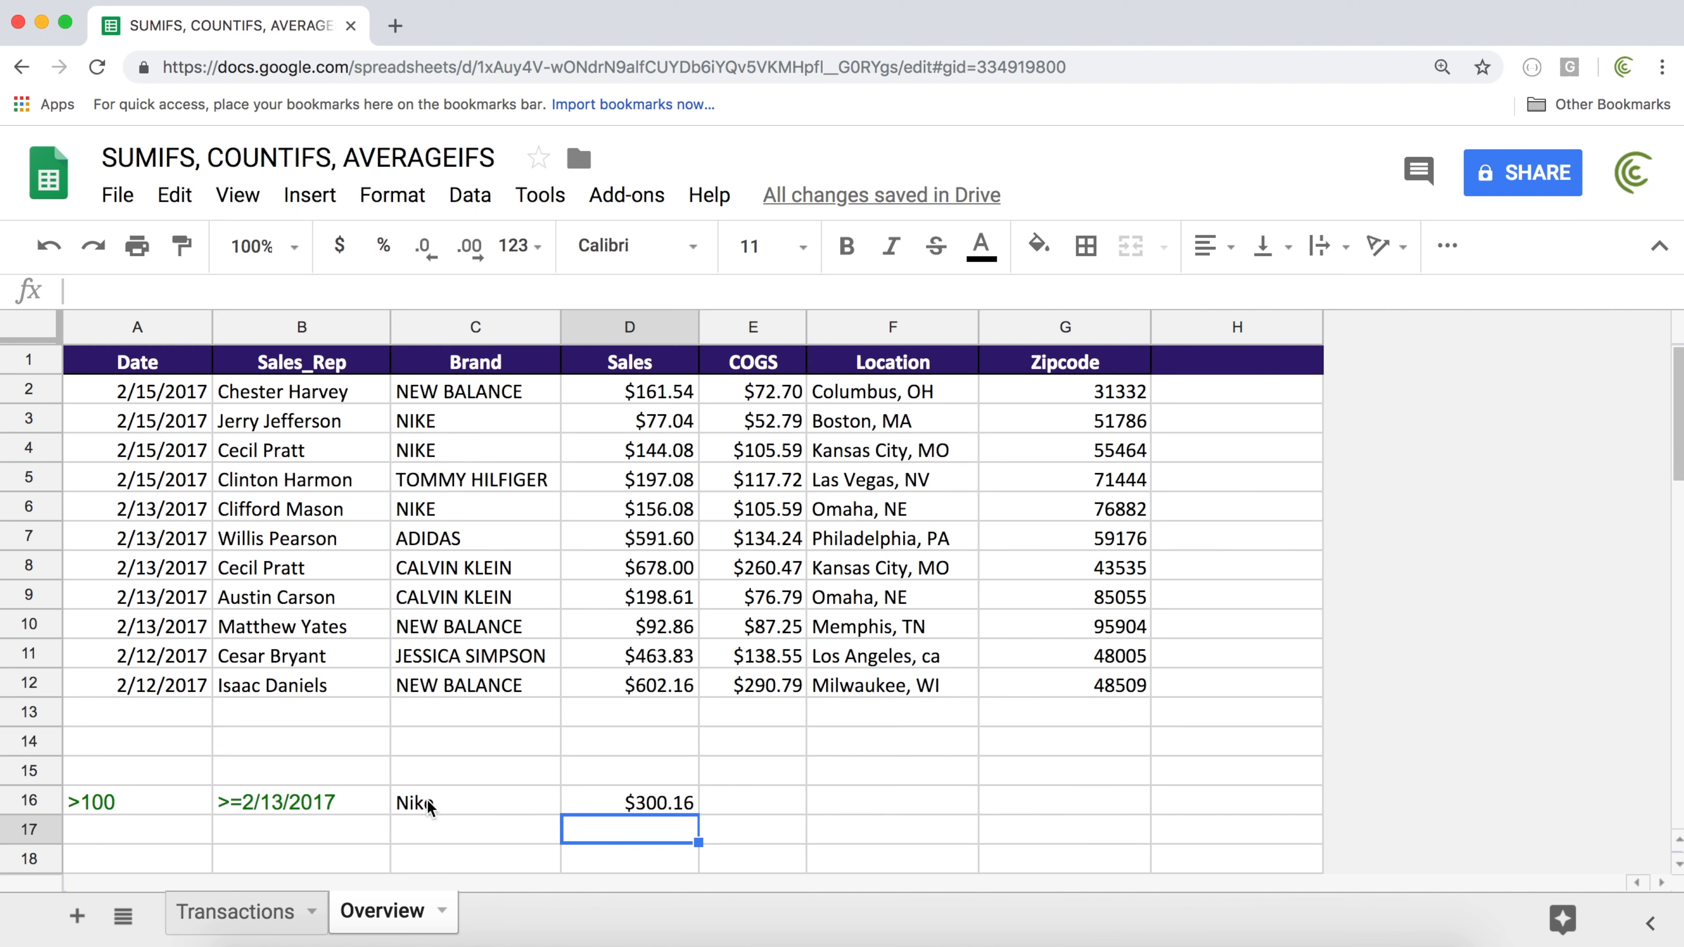
Copy NEW BALANCE from the Brand column into C16 as the brand criterion
left_click(450, 805)
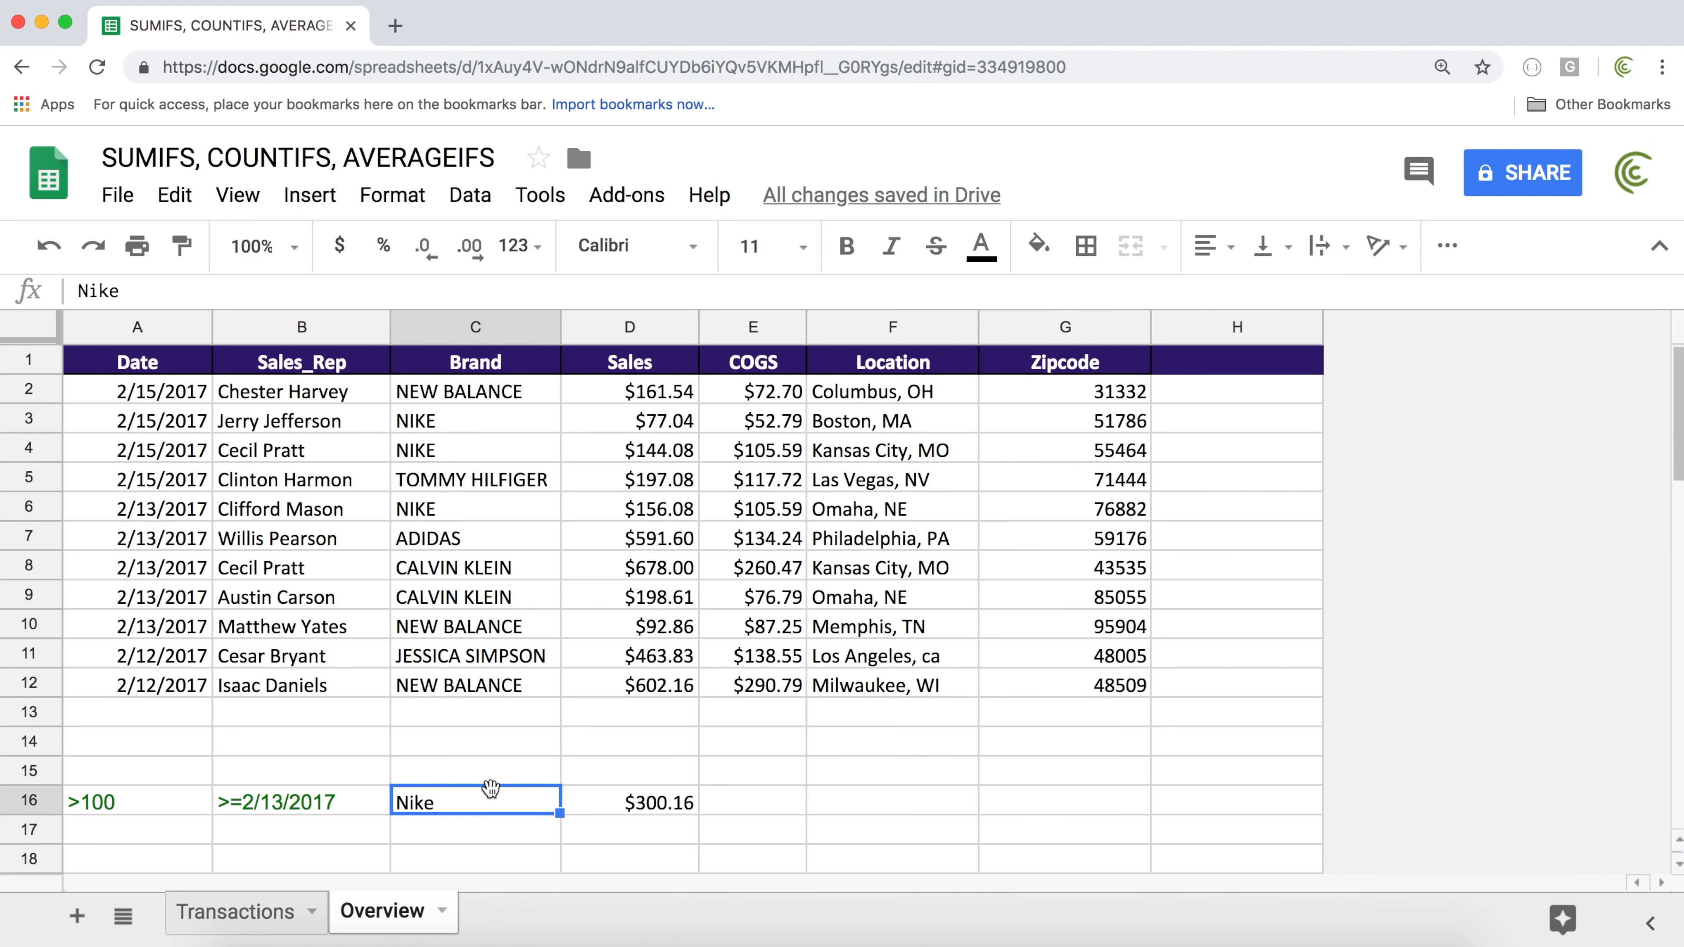
left_click(488, 614)
key("super+c")
left_click(497, 806)
key("super+v")
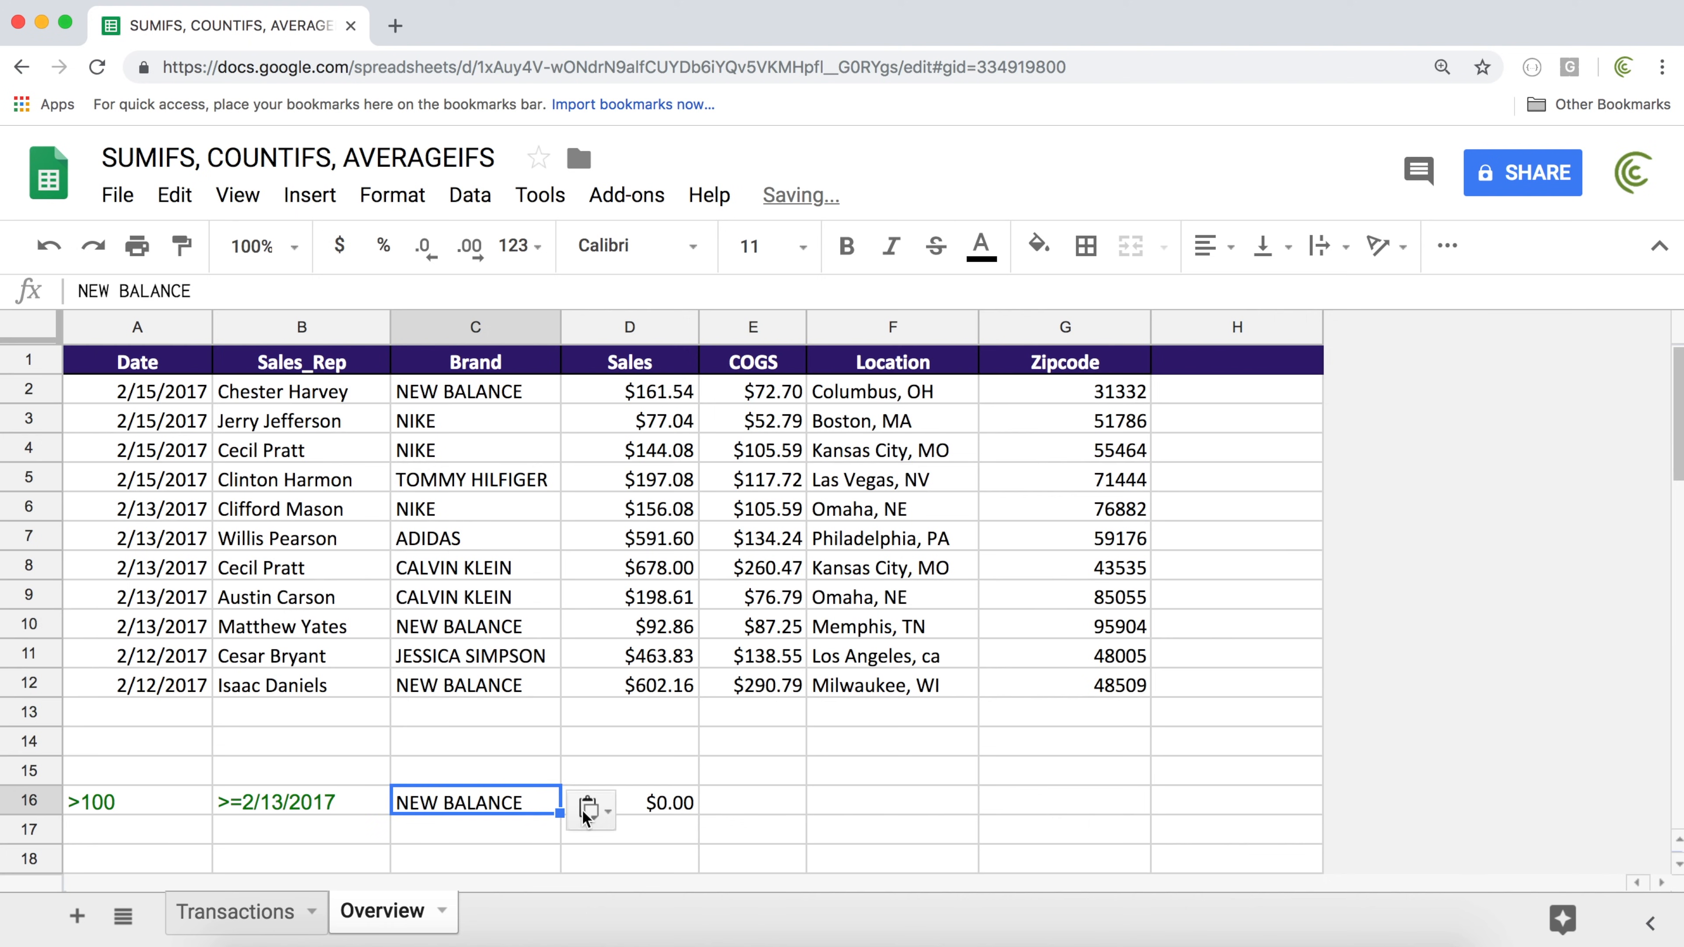
left_click(663, 803)
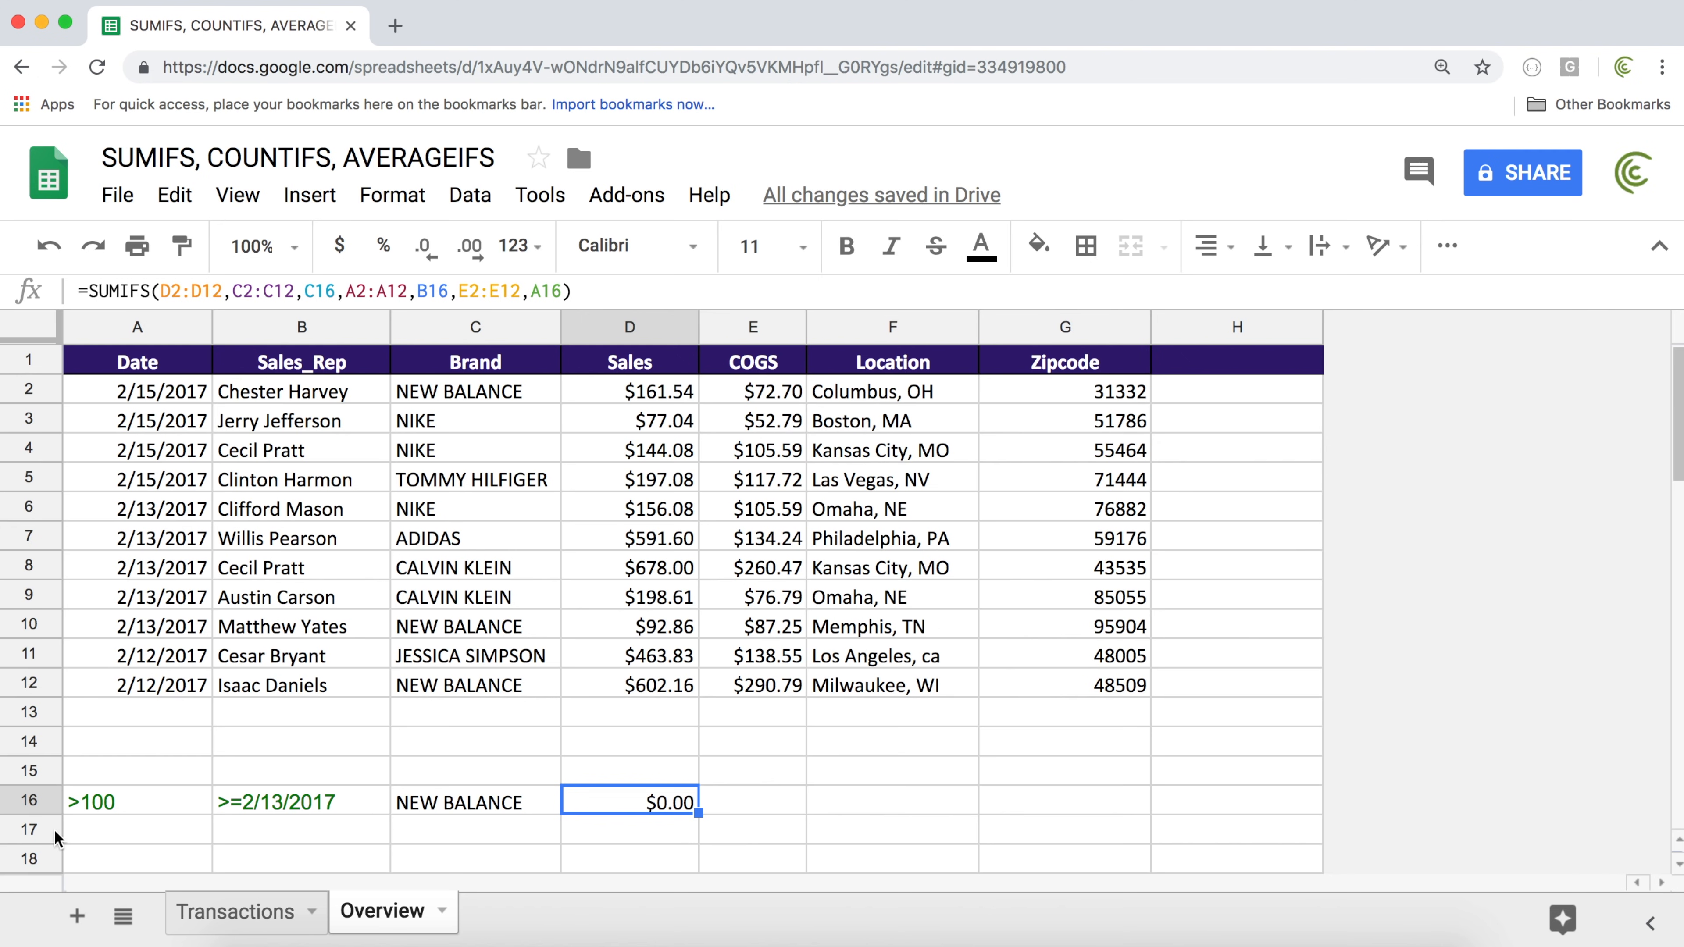
Change the COGS criterion in A16 to >30 and check the formula in D16
double_click(84, 802)
key("BackSpace")
key("BackSpace")
key("BackSpace")
type("30")
key("Return")
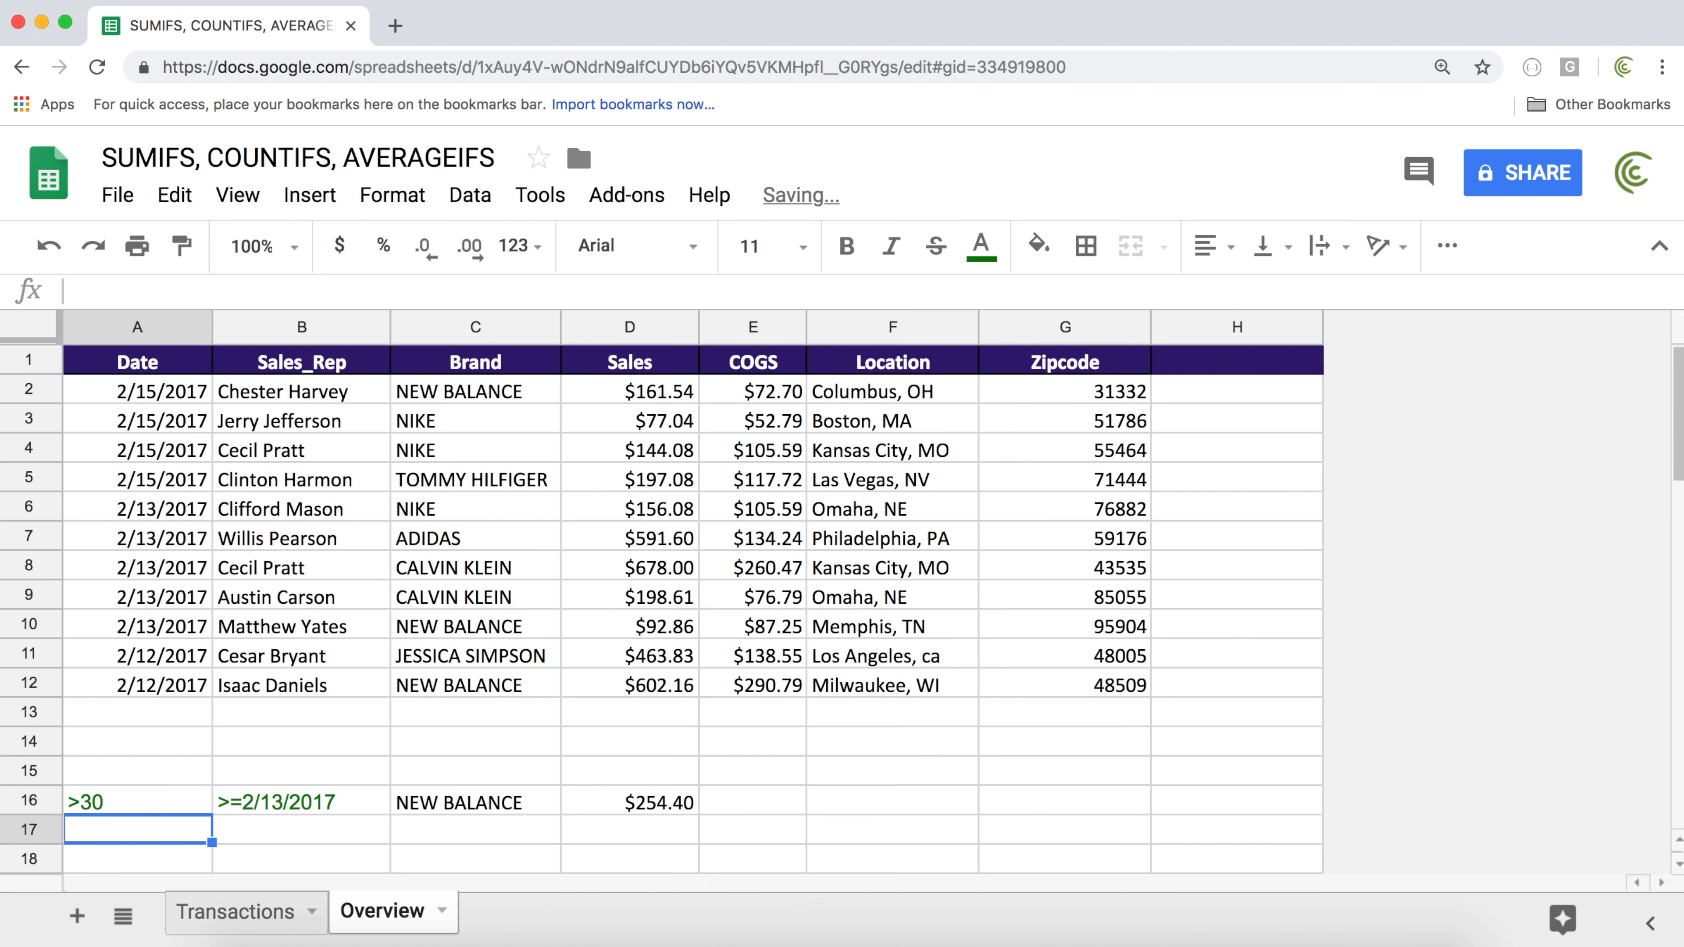
double_click(661, 805)
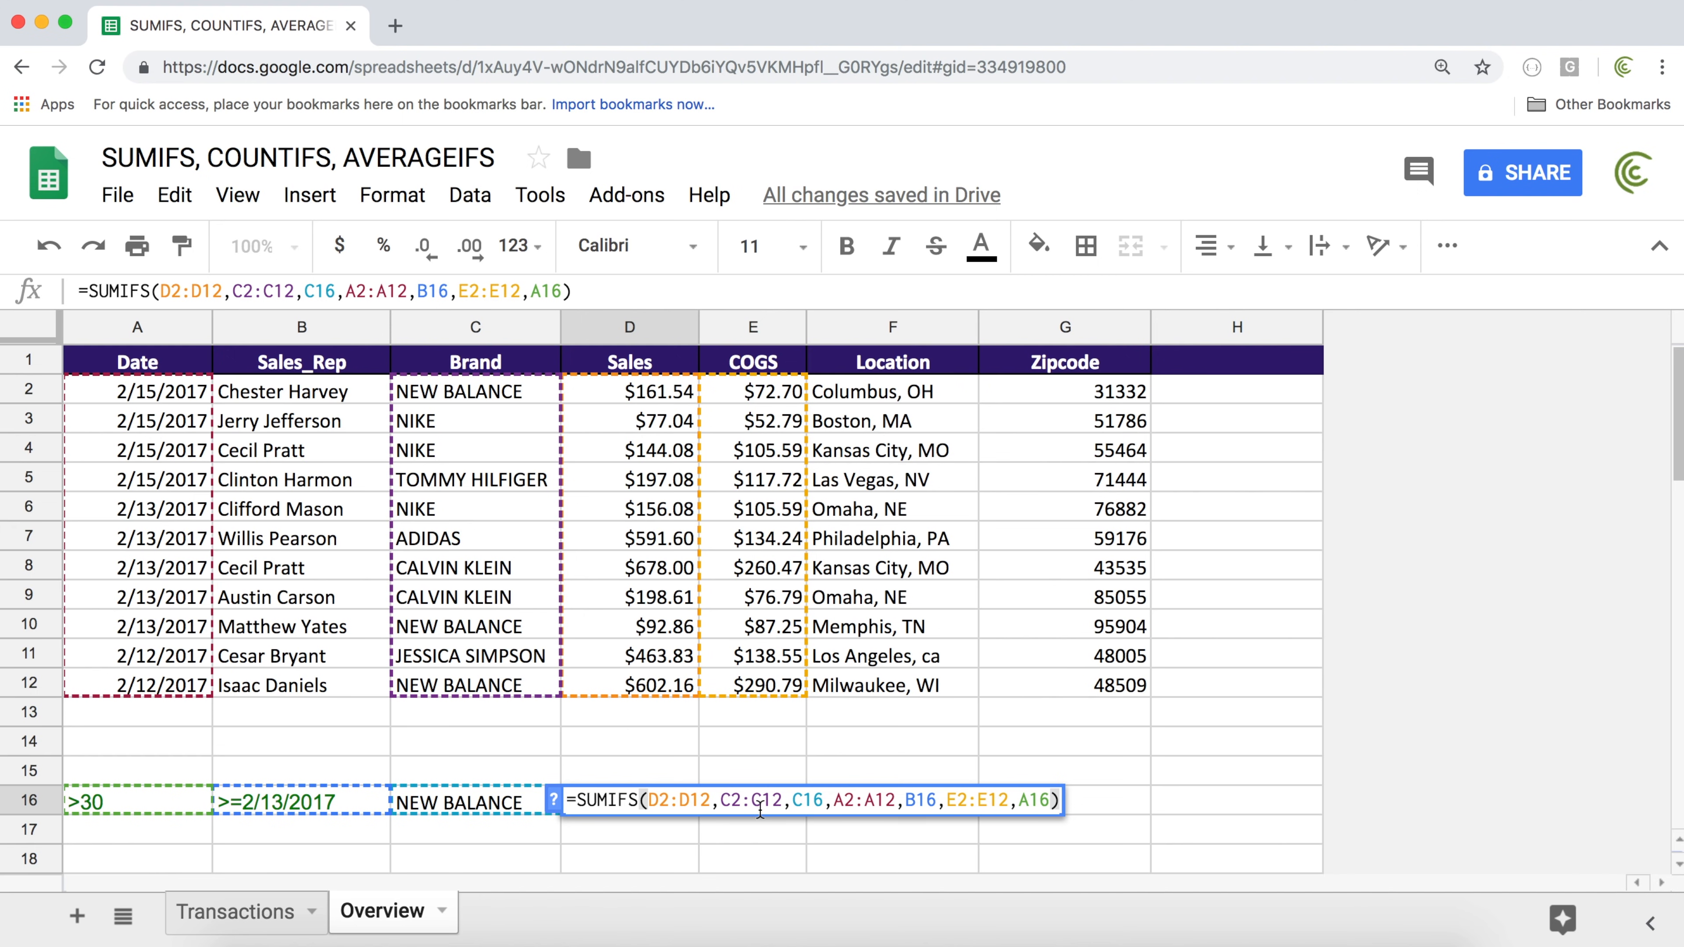
key("Return")
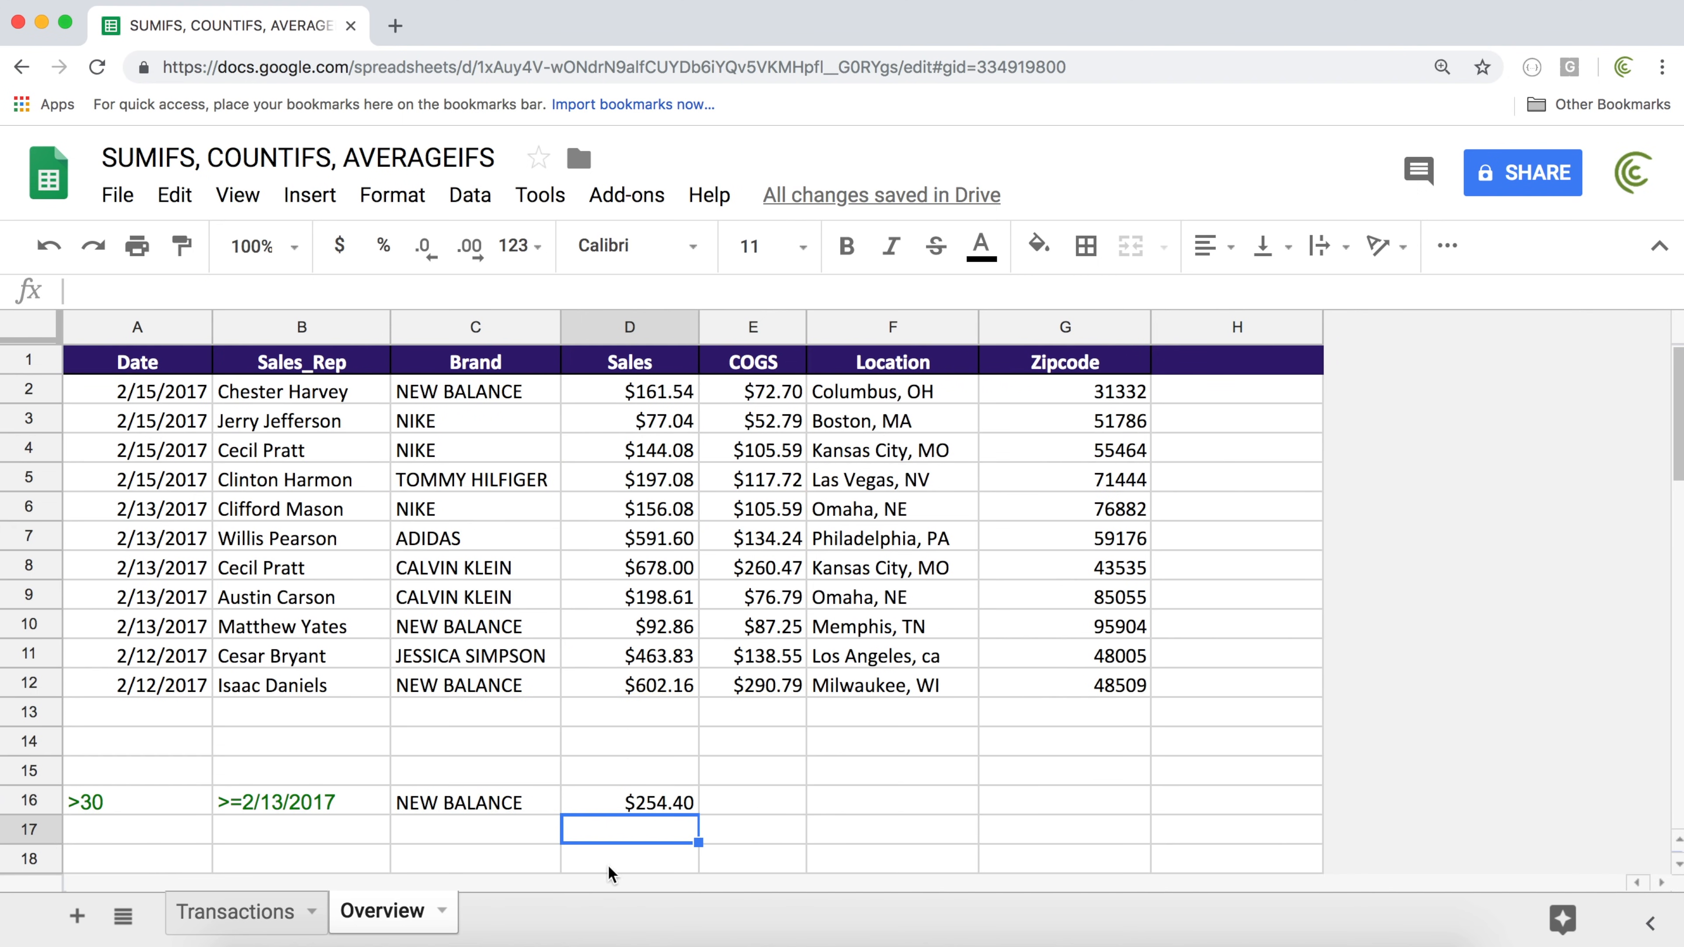
Remove the >= operator from the date criterion in B16, leaving only 2/13/2017
left_click(266, 800)
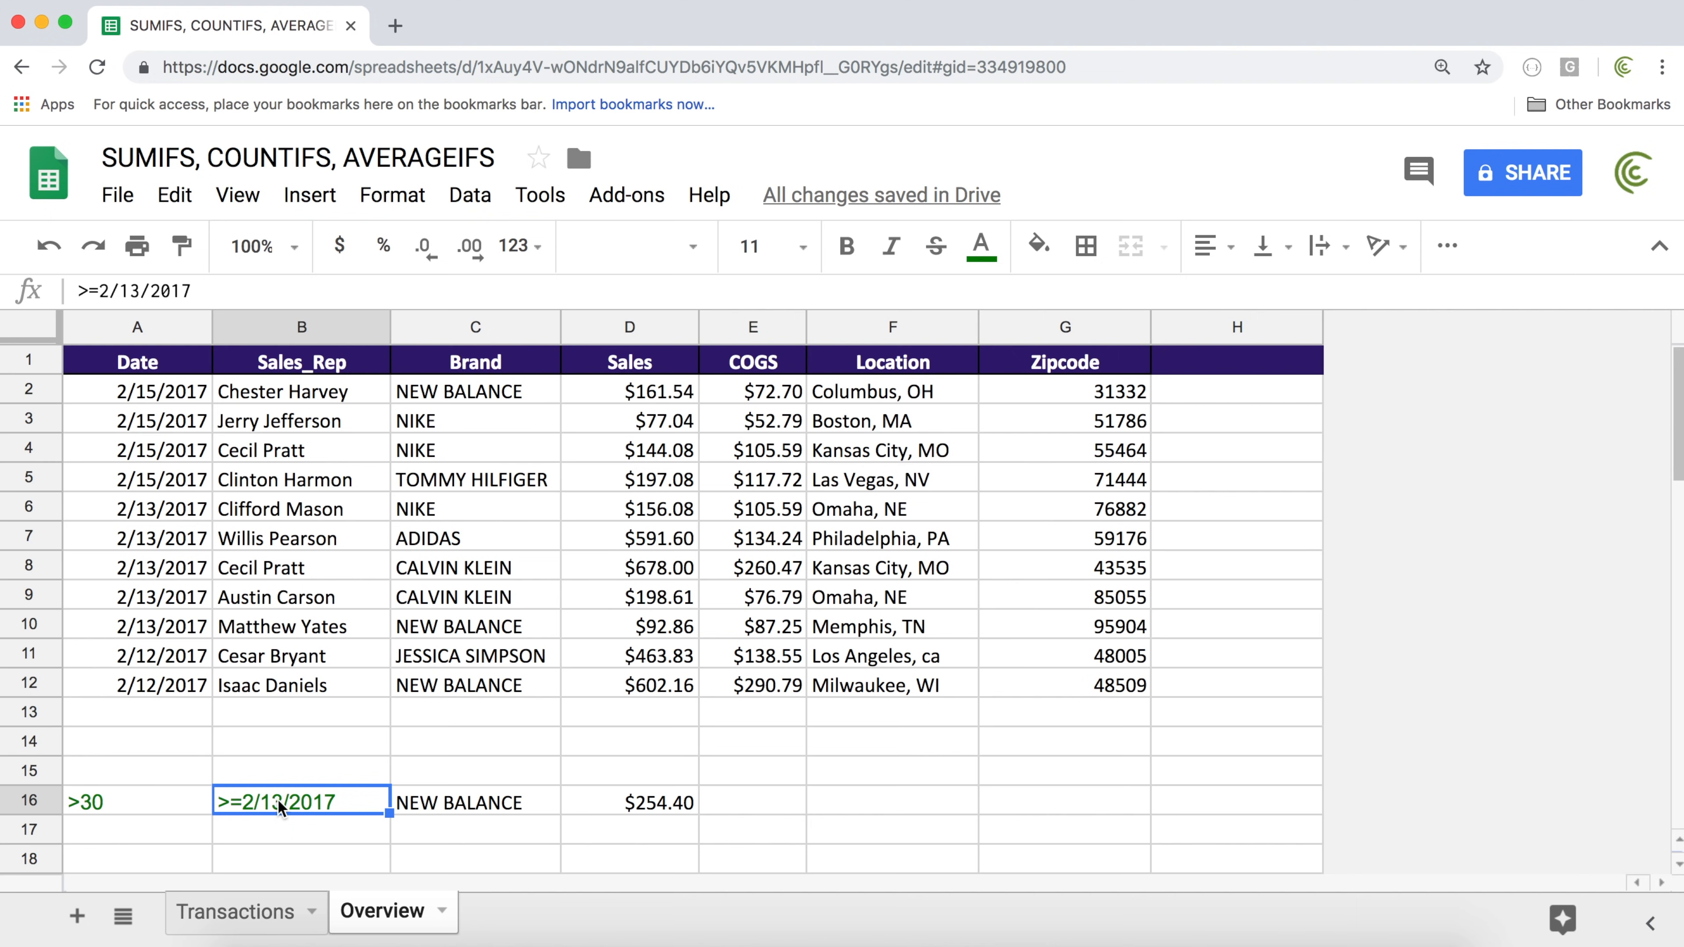
double_click(239, 801)
key("Left")
key("Left")
key("Left")
key("Left")
key("Left")
key("Left")
key("Left")
key("Left")
key("Left")
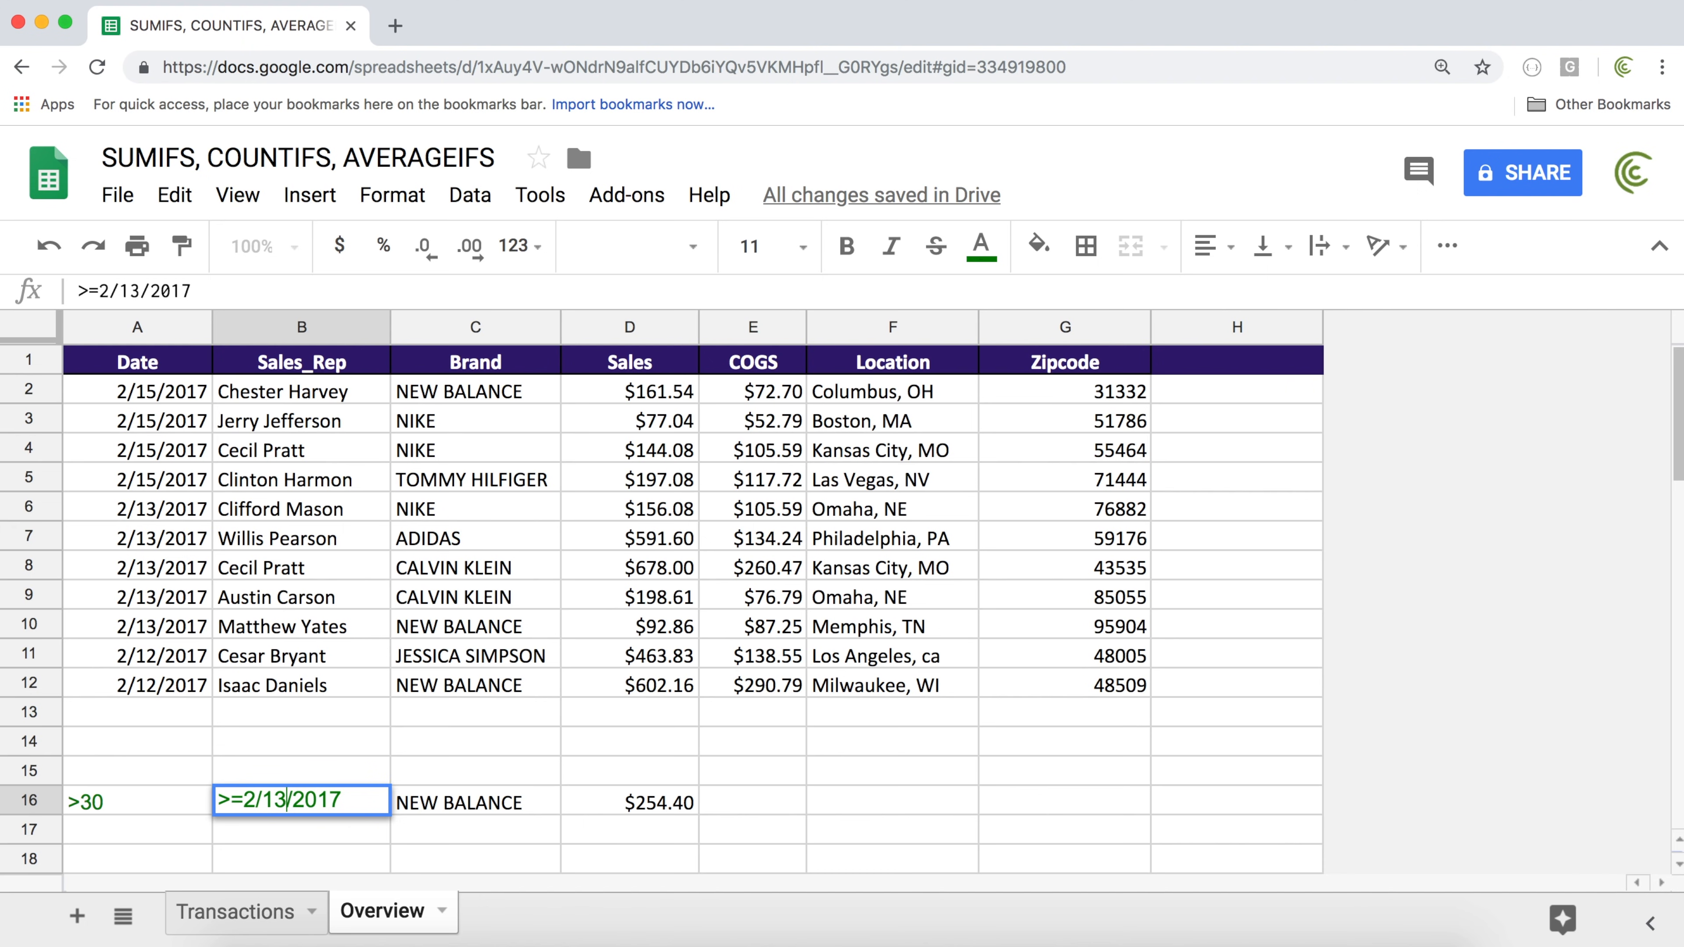
key("BackSpace")
key("BackSpace")
key("Return")
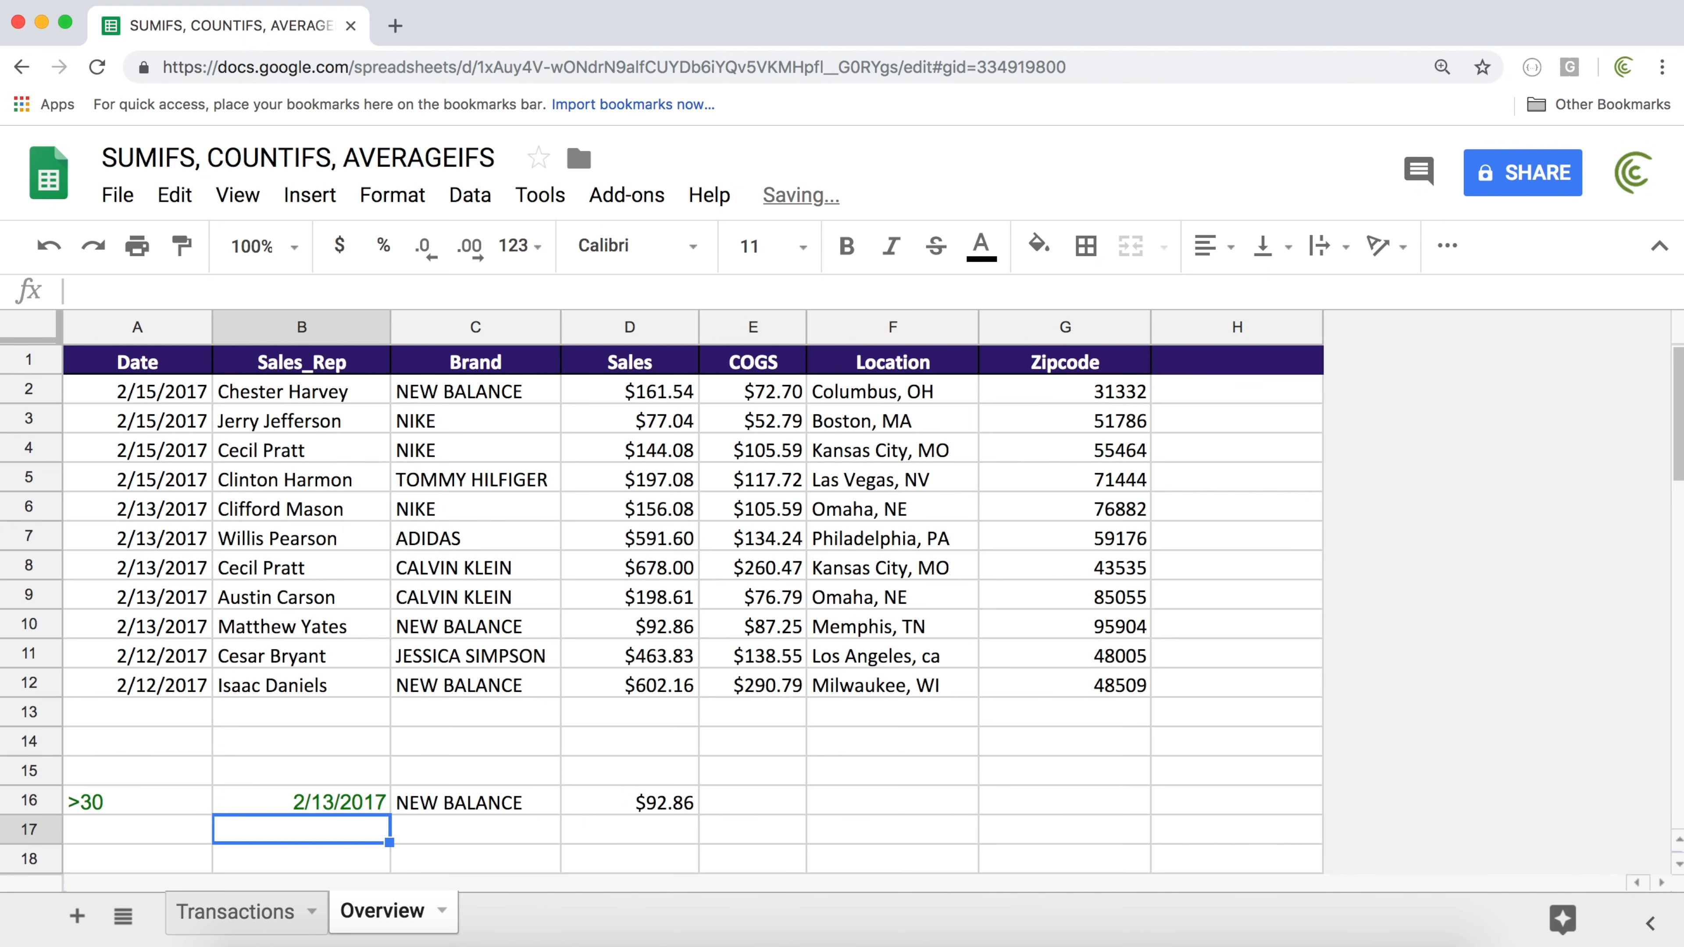
left_click(372, 804)
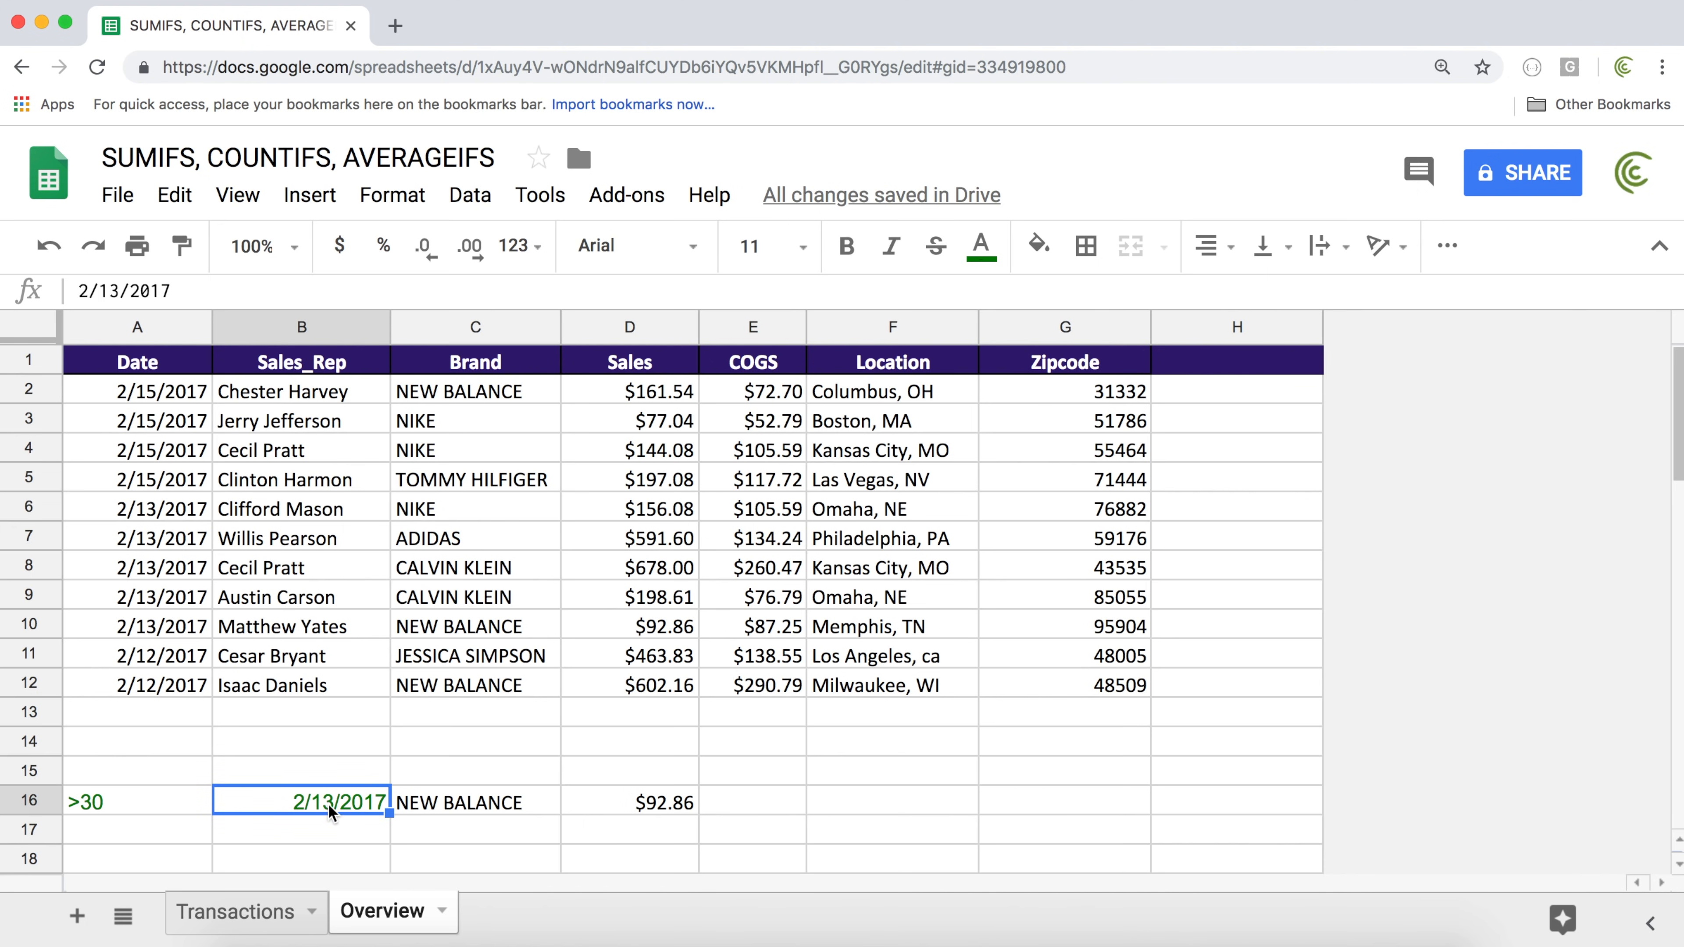
Change the date criterion in the D16 SUMIFS formula to ">="&B16
double_click(621, 801)
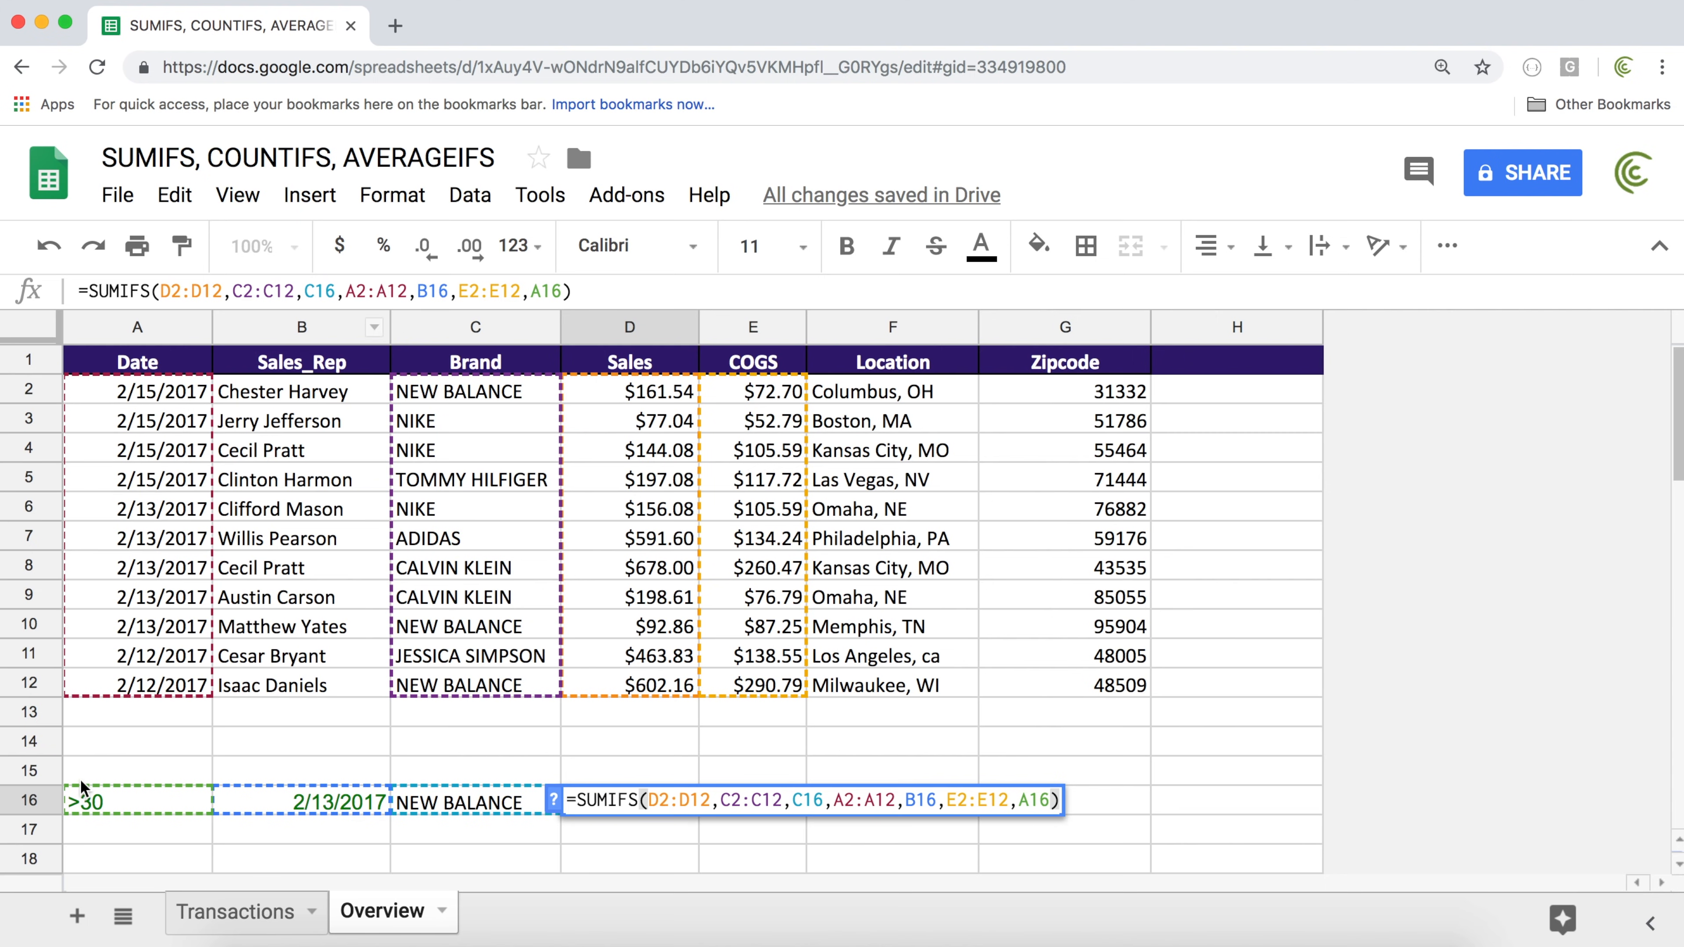
double_click(921, 801)
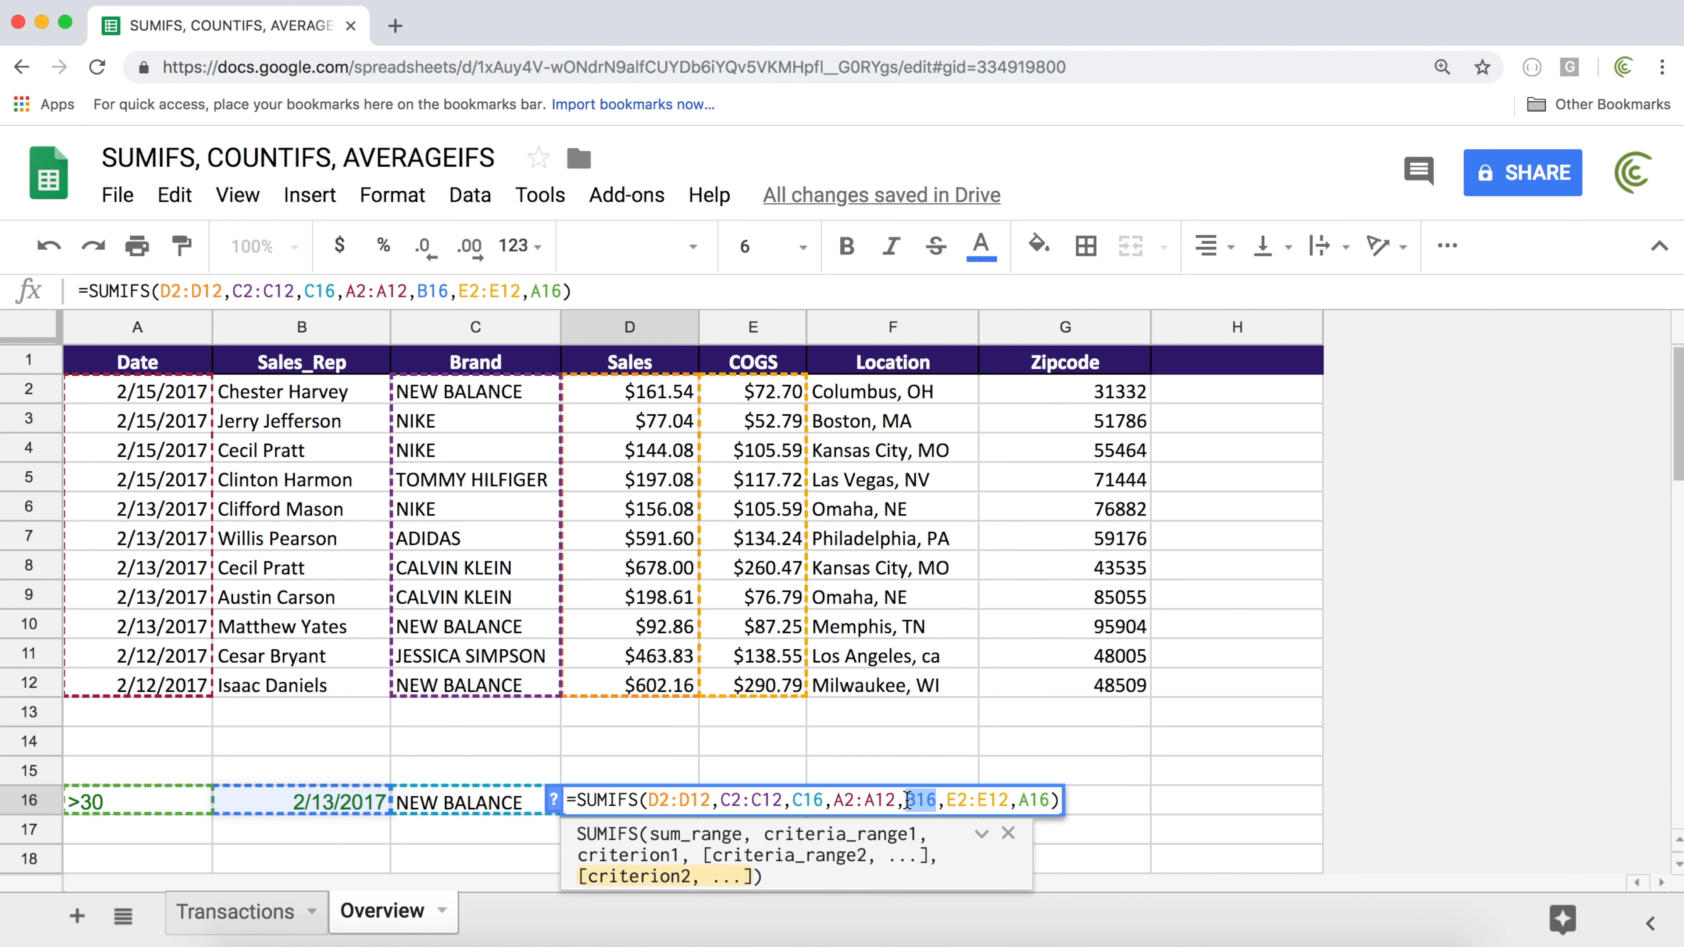
left_click(906, 801)
type("\">=")
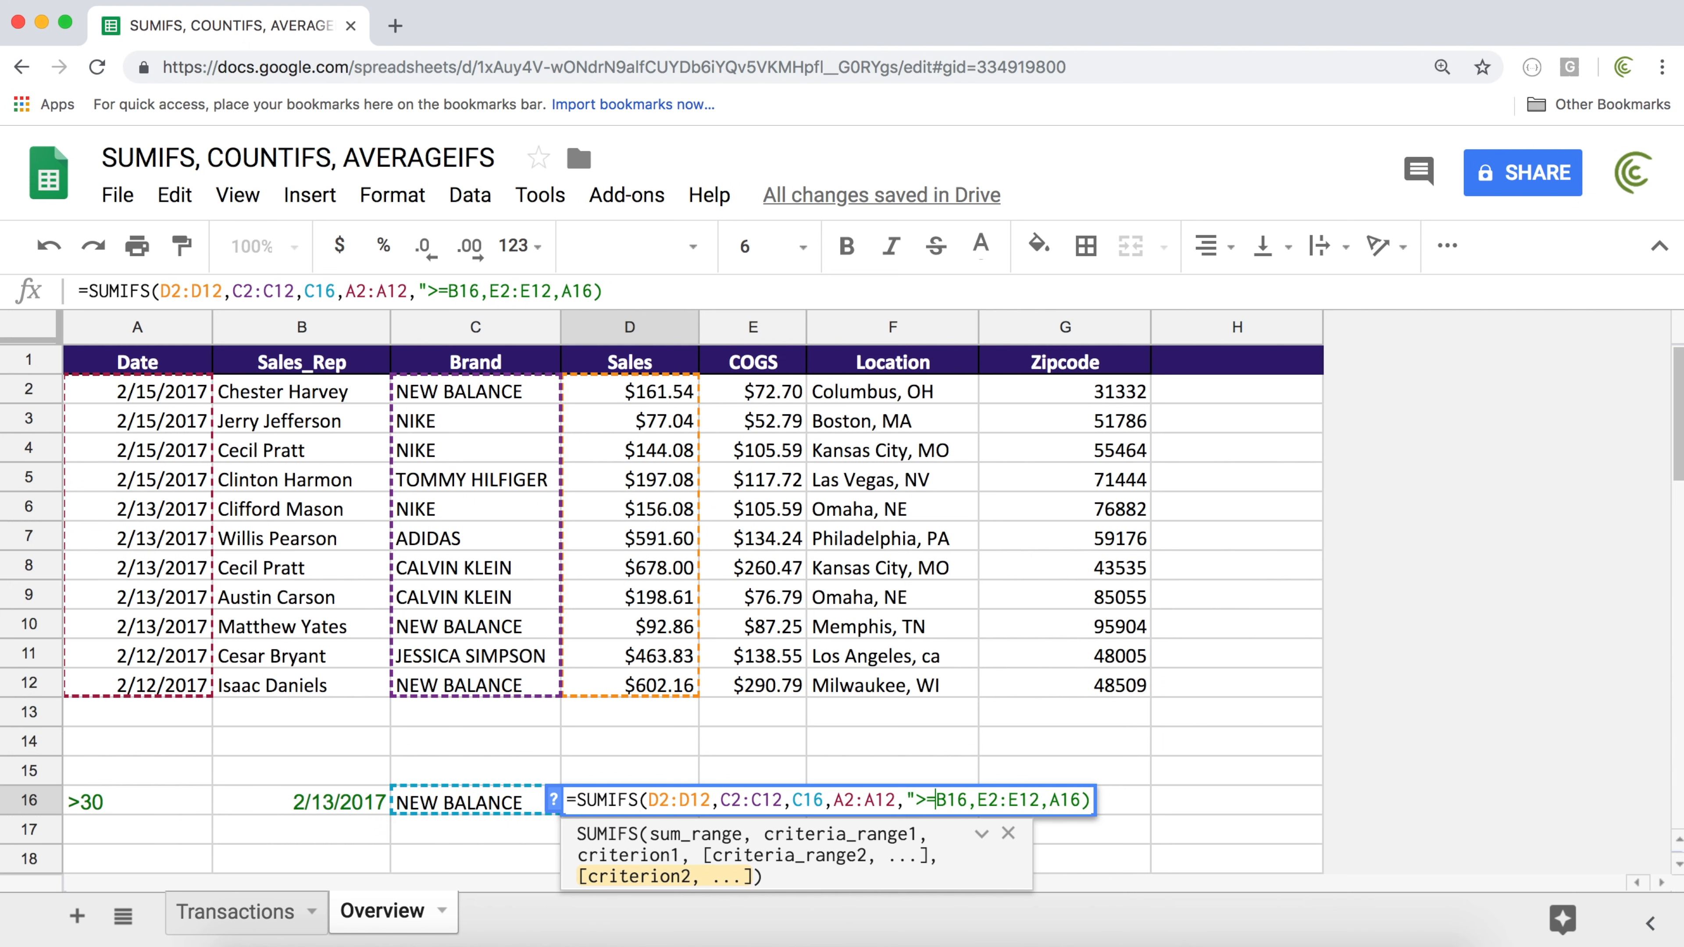
type("\"")
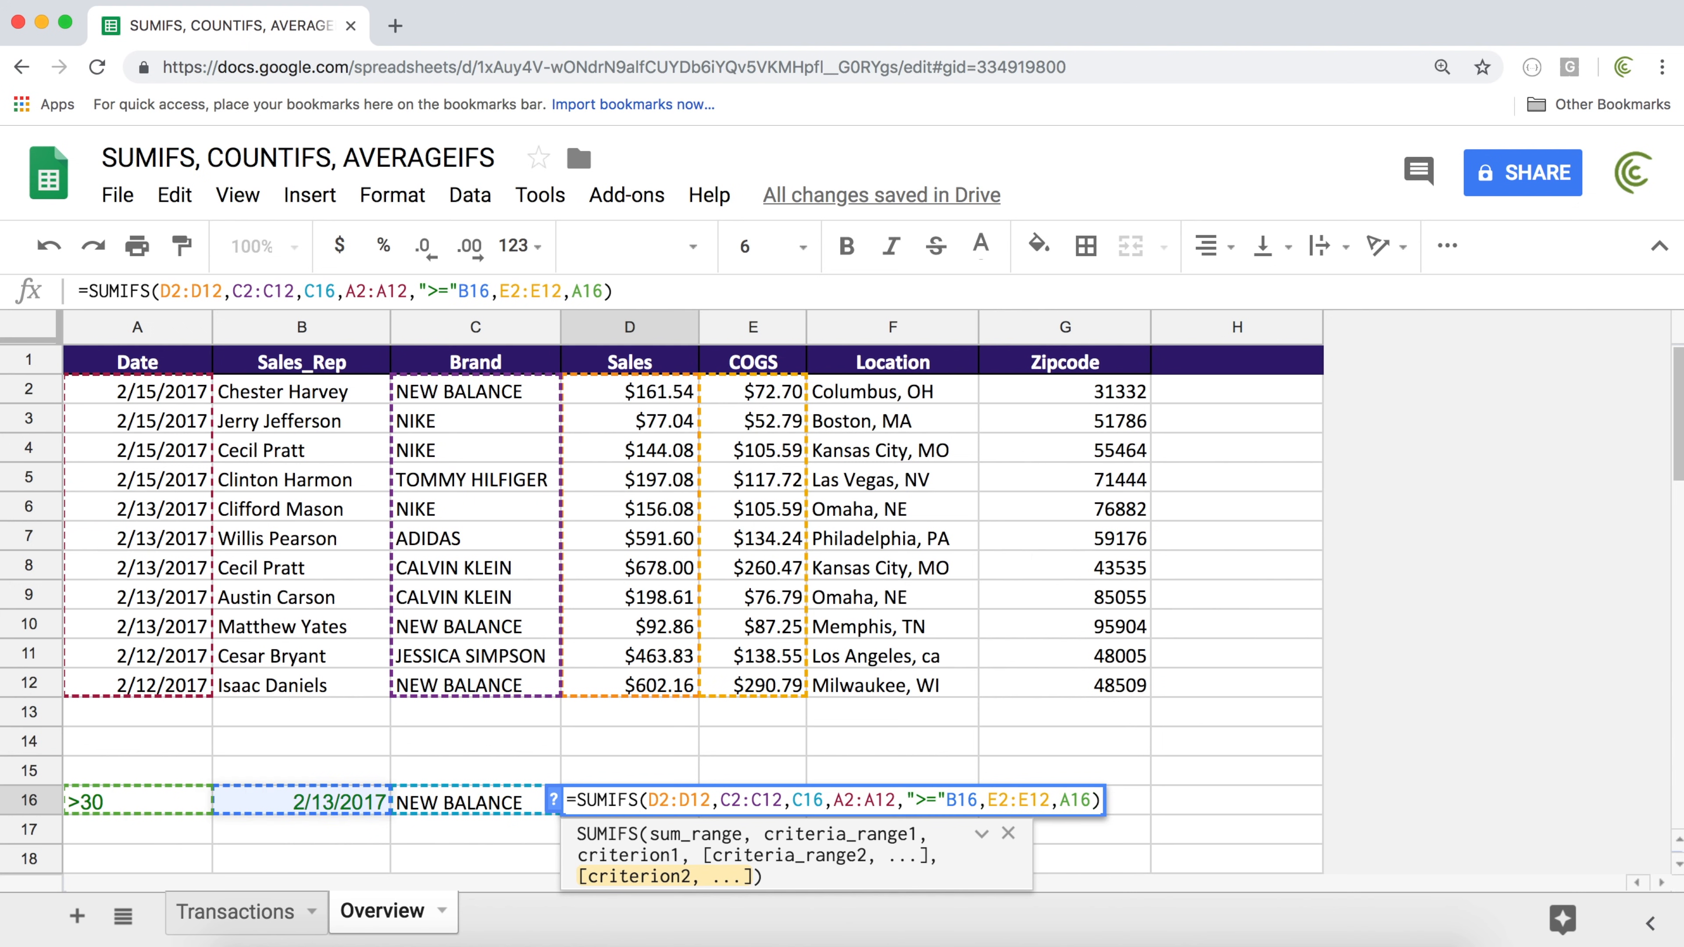
type("&")
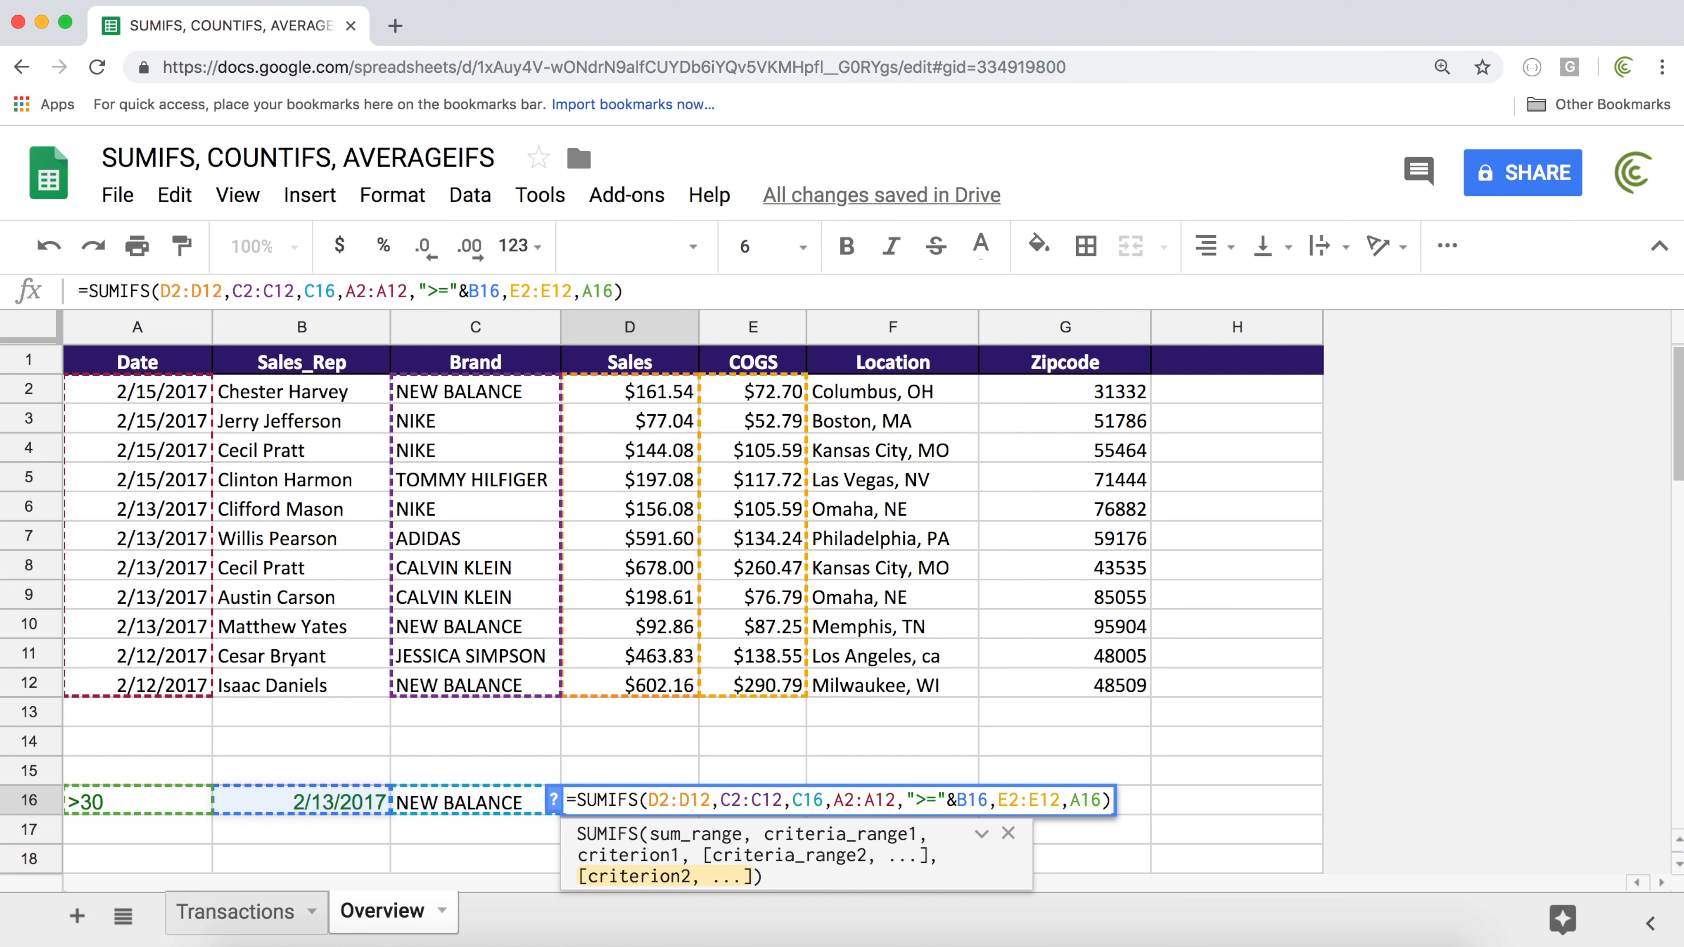
left_click_drag(955, 803, 988, 802)
left_click(973, 803)
key("Return")
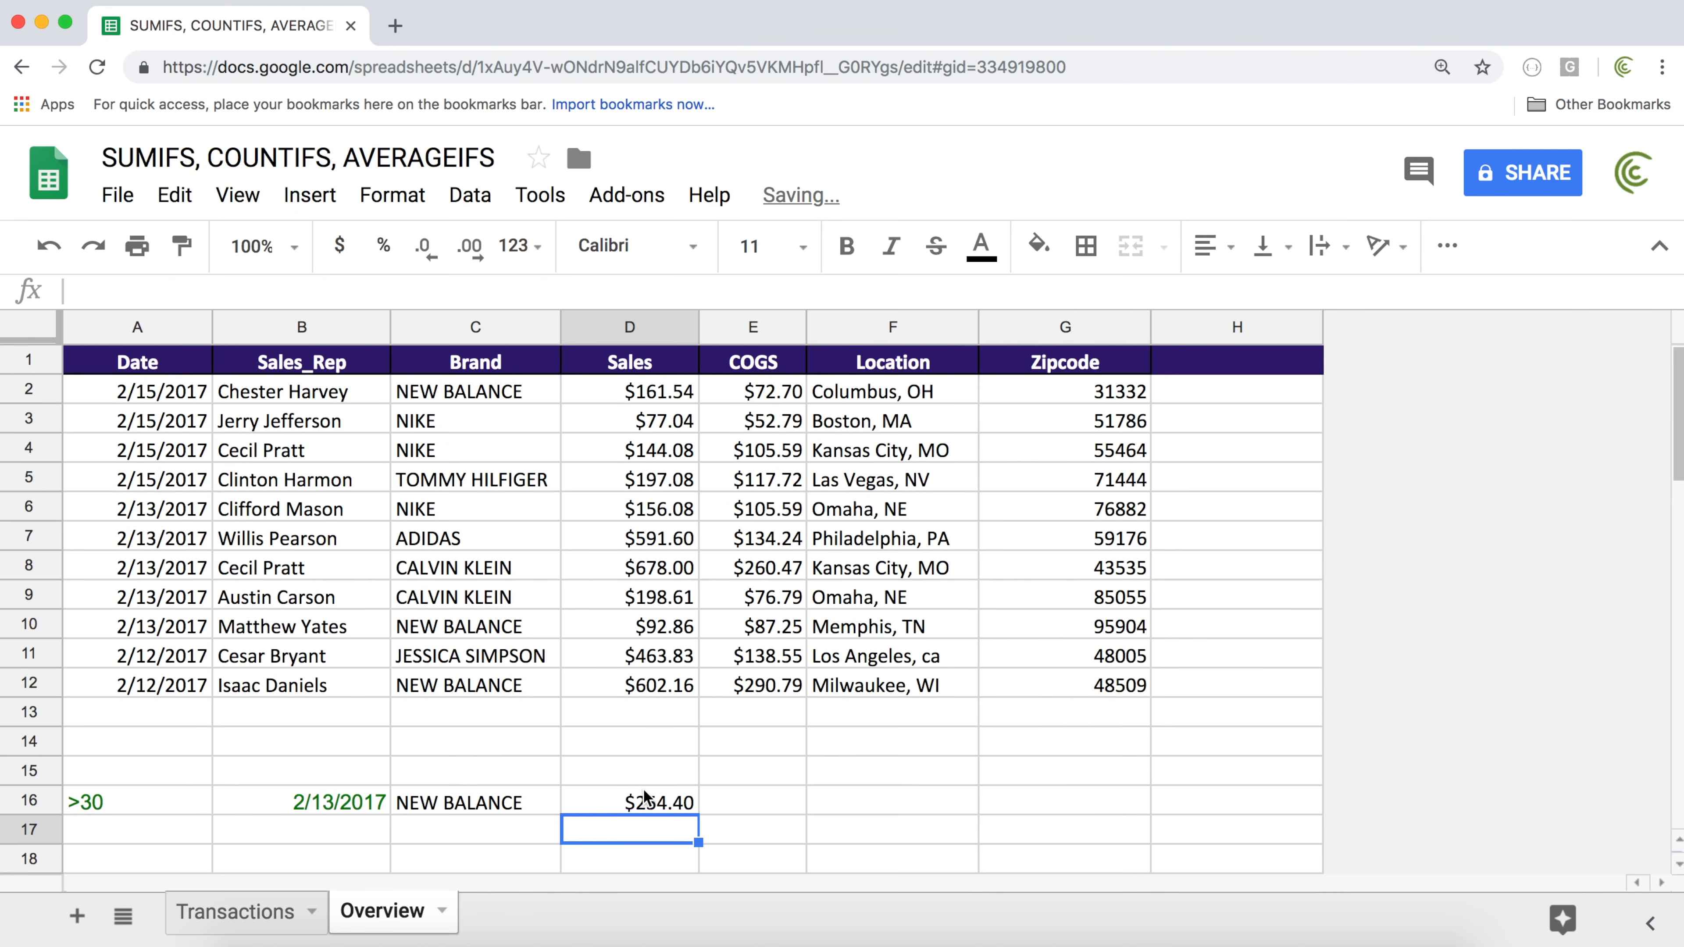
Review the criteria cells and the D16 formula, and replace the COGS criterion in A16 with the plain number 30
left_click(392, 808)
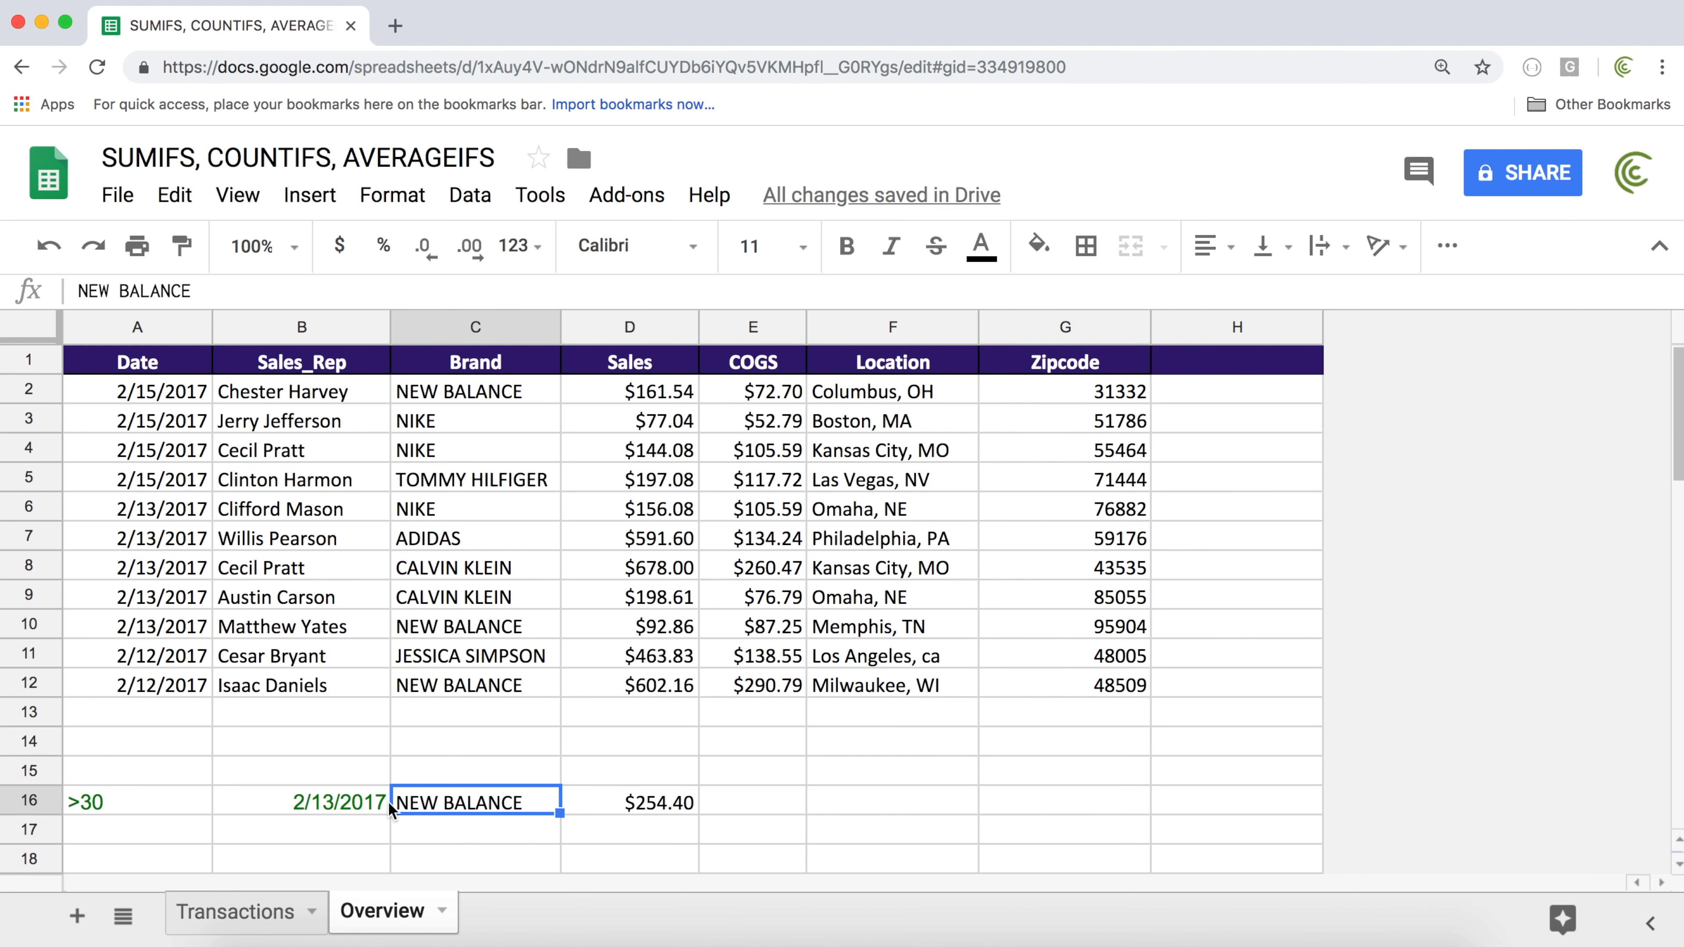
left_click(318, 802)
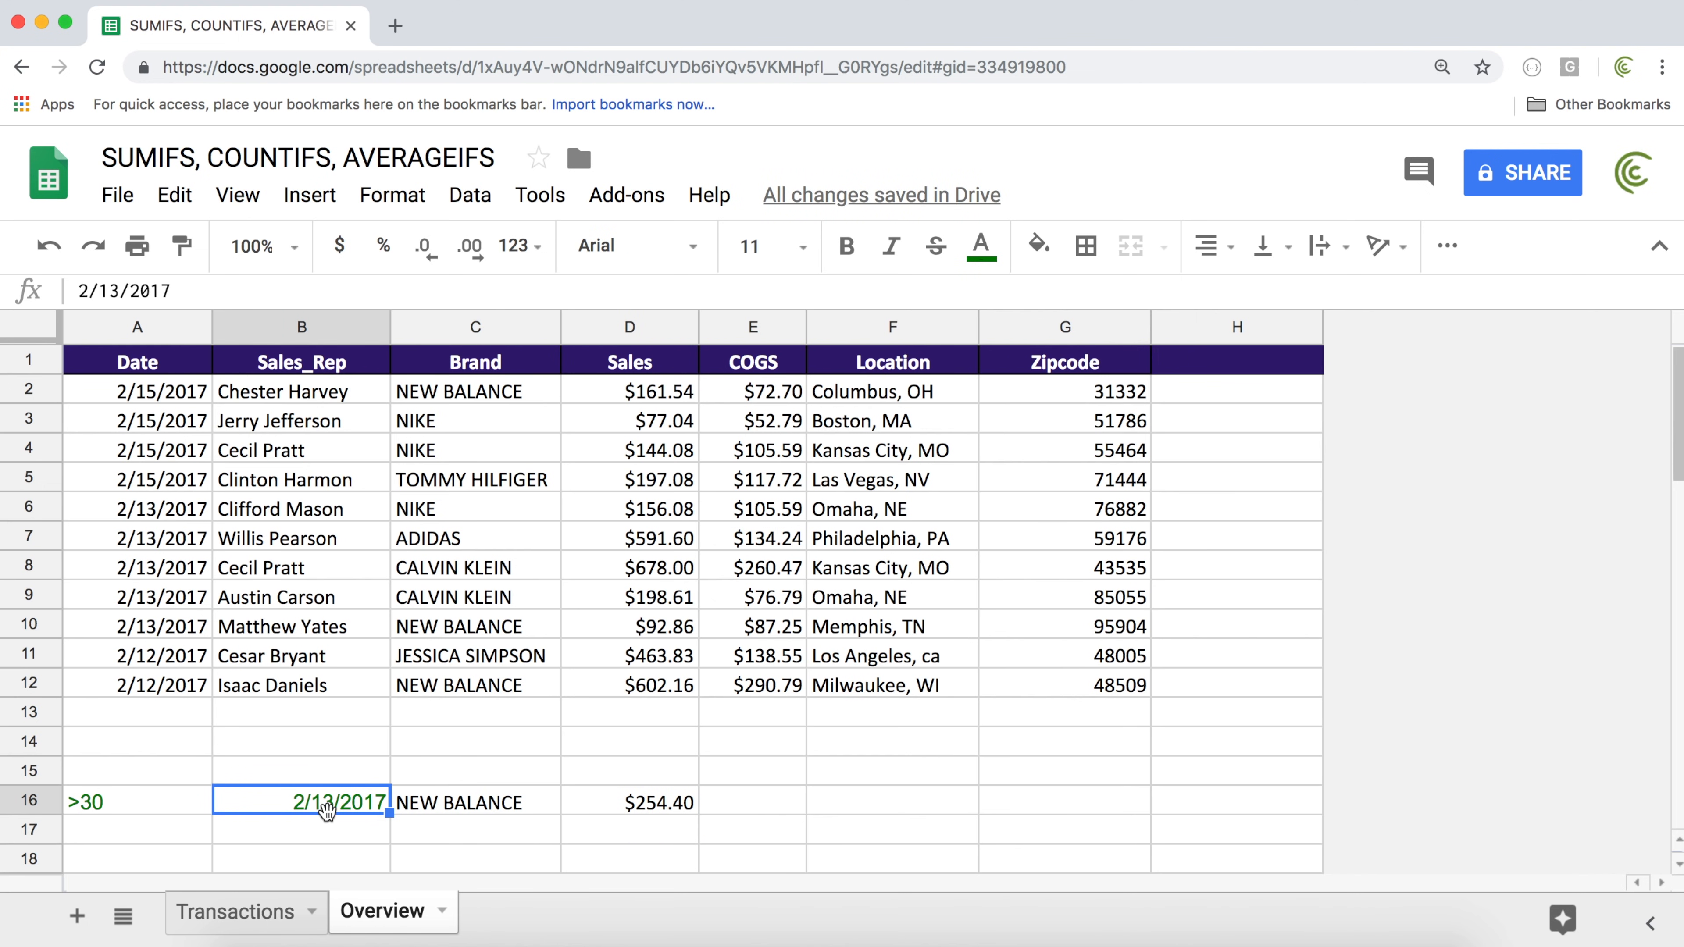
left_click(117, 804)
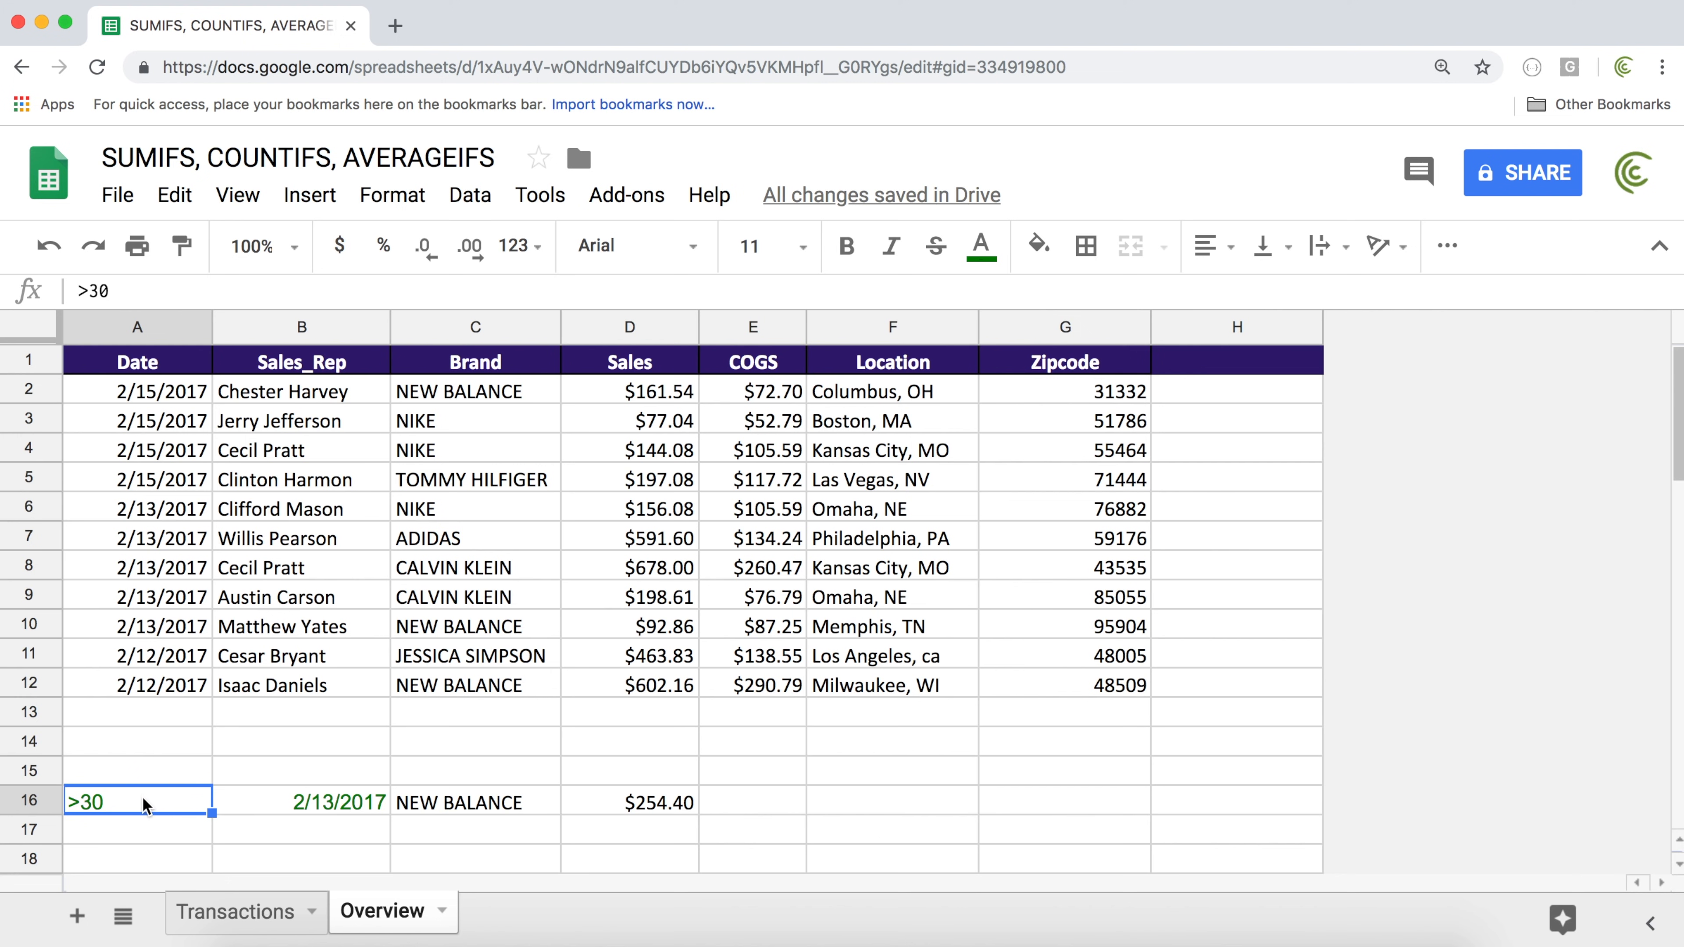
left_click(628, 801)
double_click(628, 802)
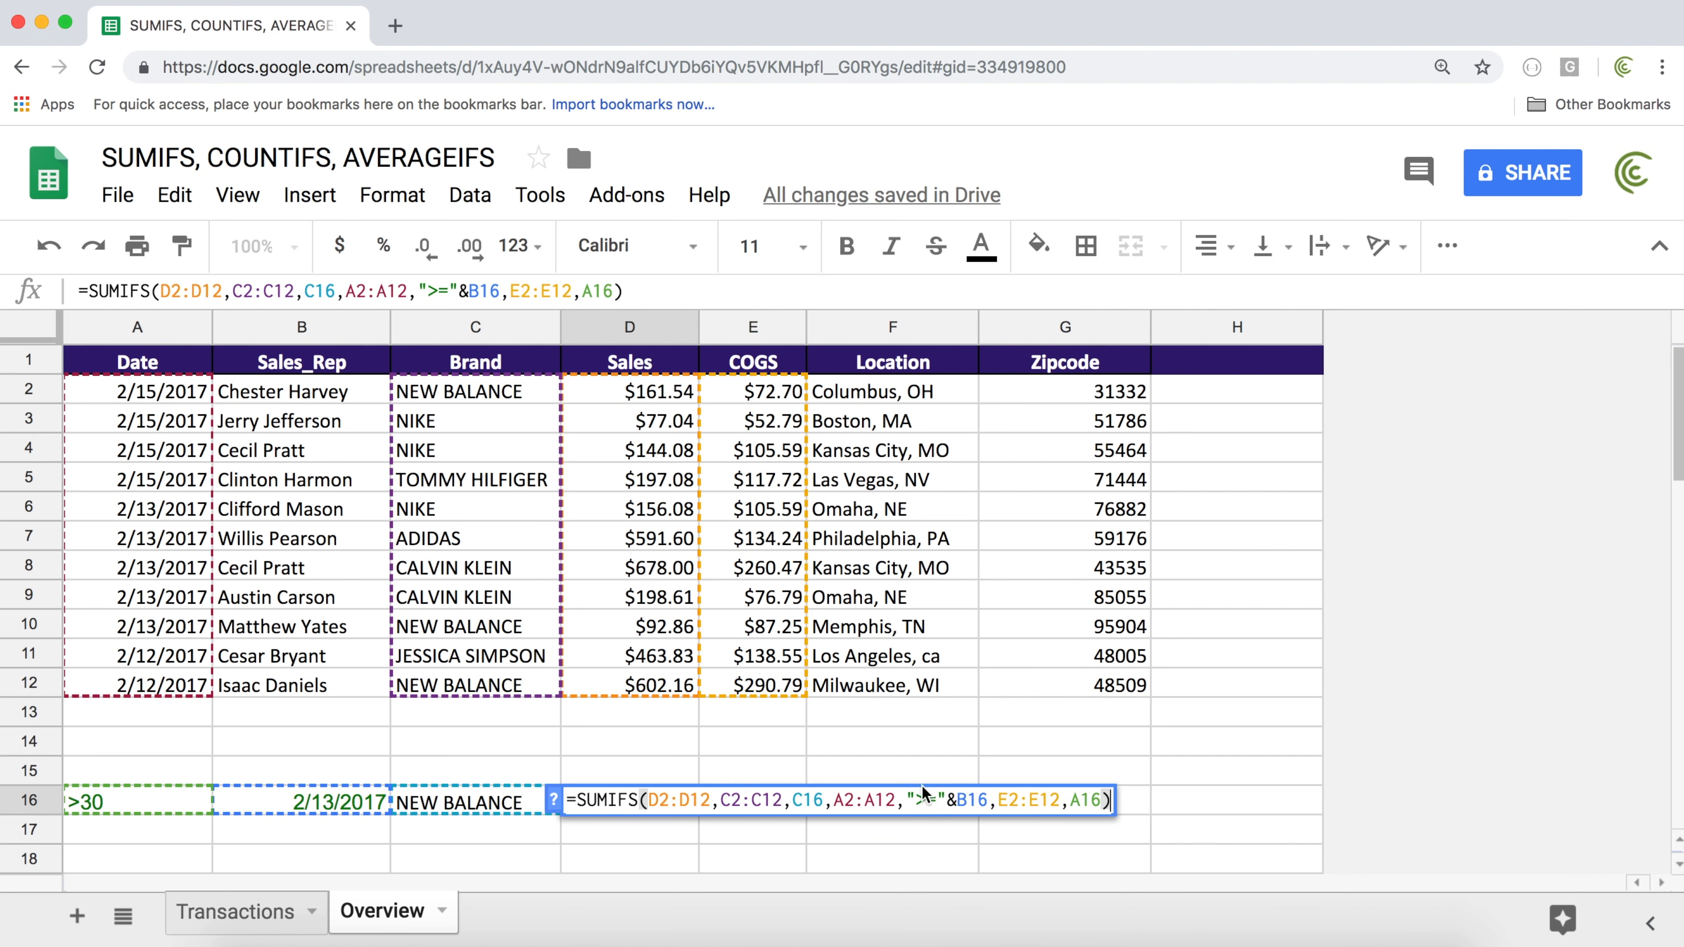
key("Return")
key("Left")
key("Left")
key("Left")
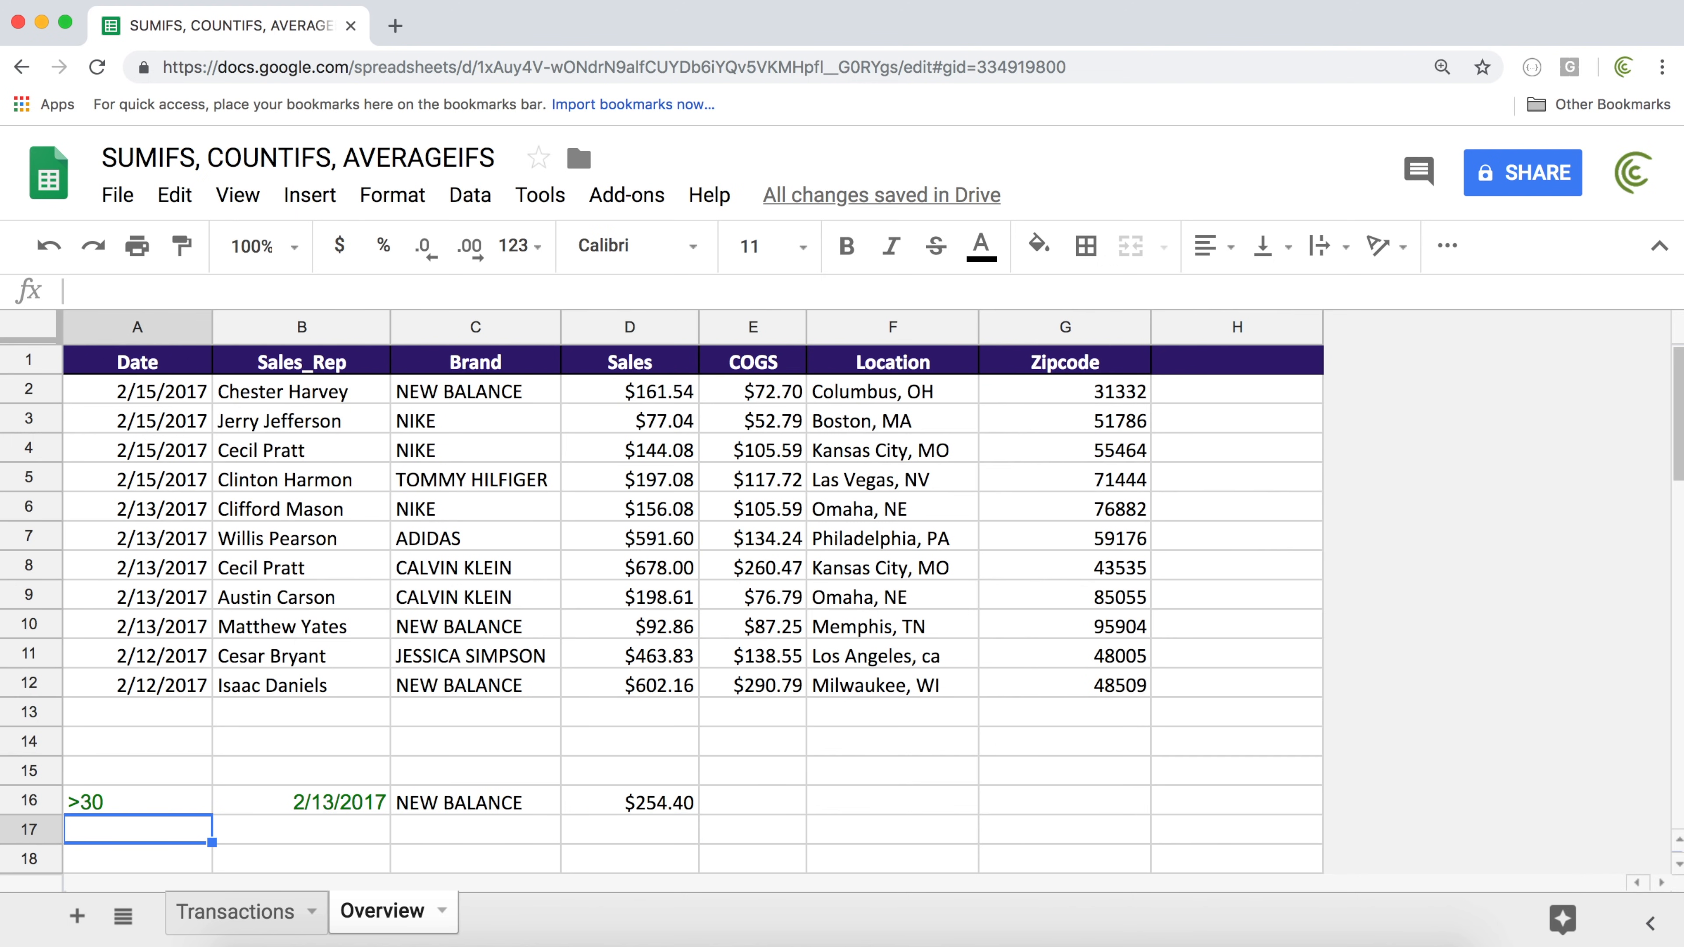
key("Up")
type("30")
key("Return")
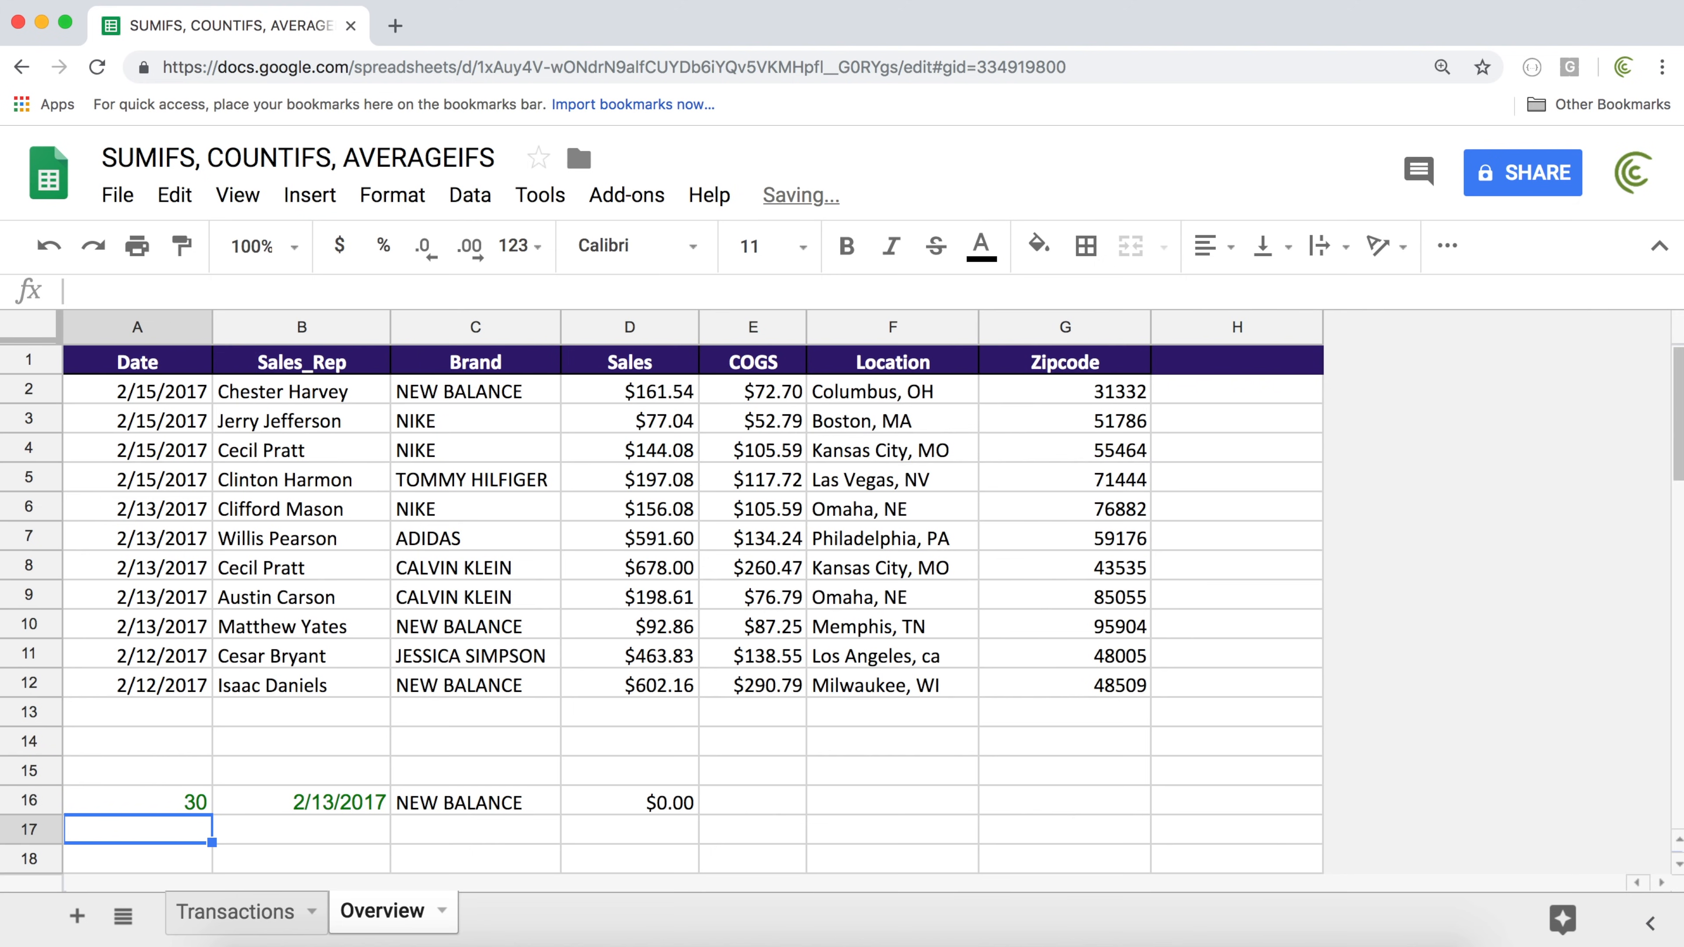
Change the COGS criterion in the D16 SUMIFS formula to ">"&A16 and review the finished formula
double_click(633, 803)
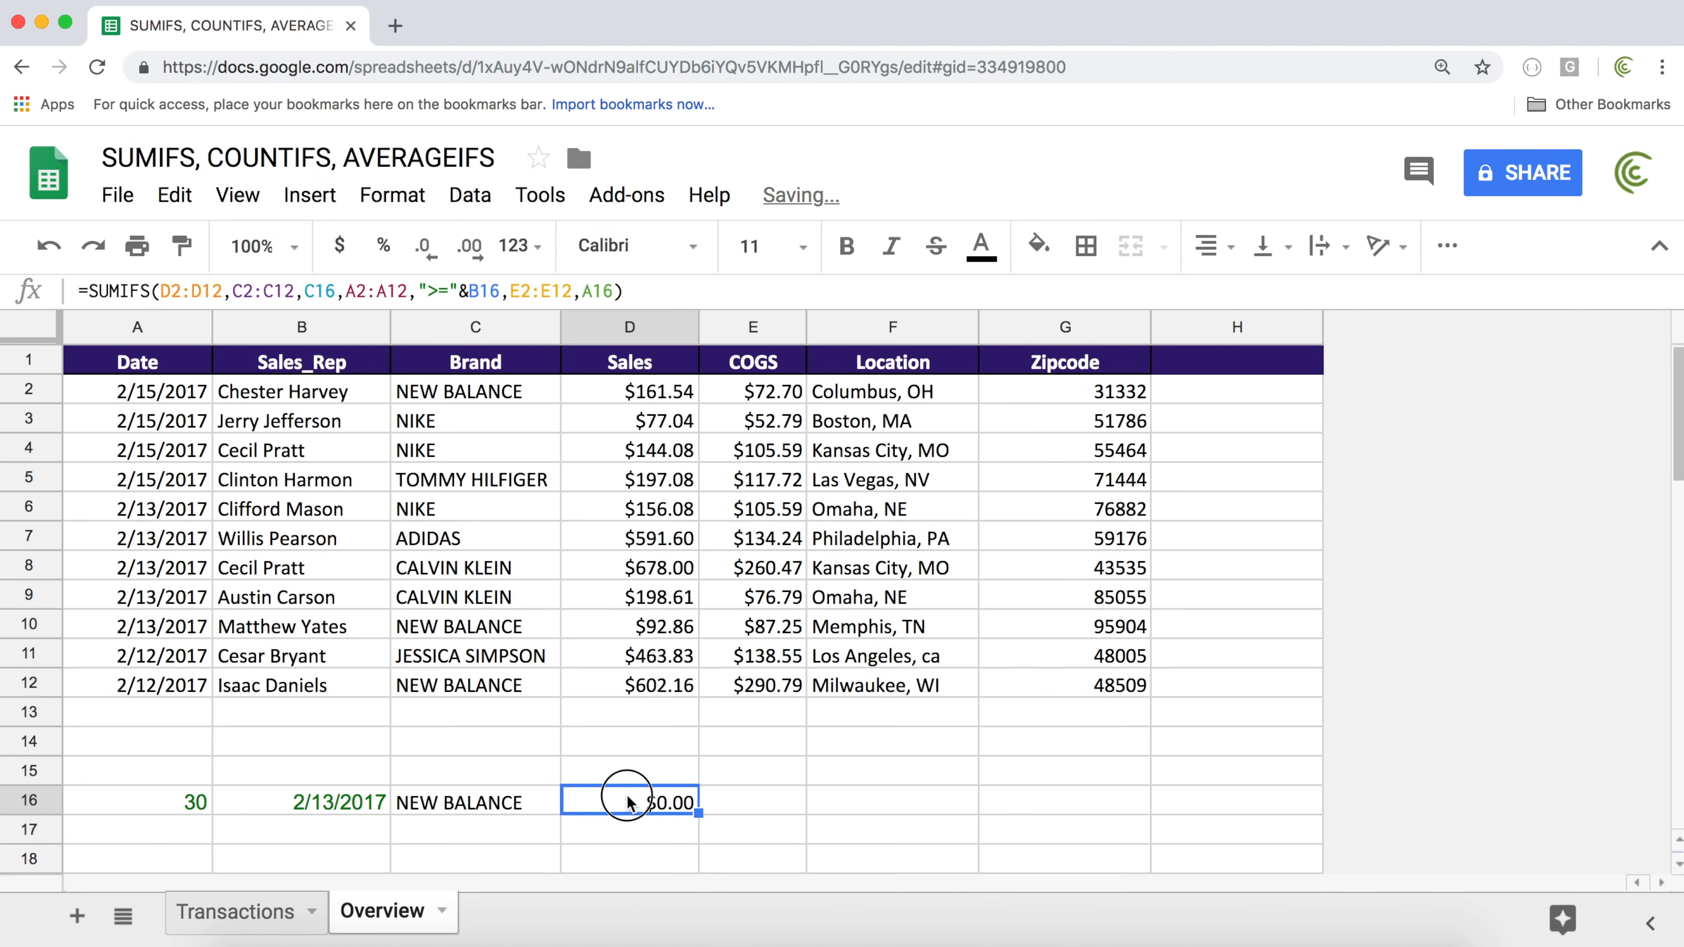
left_click(1072, 799)
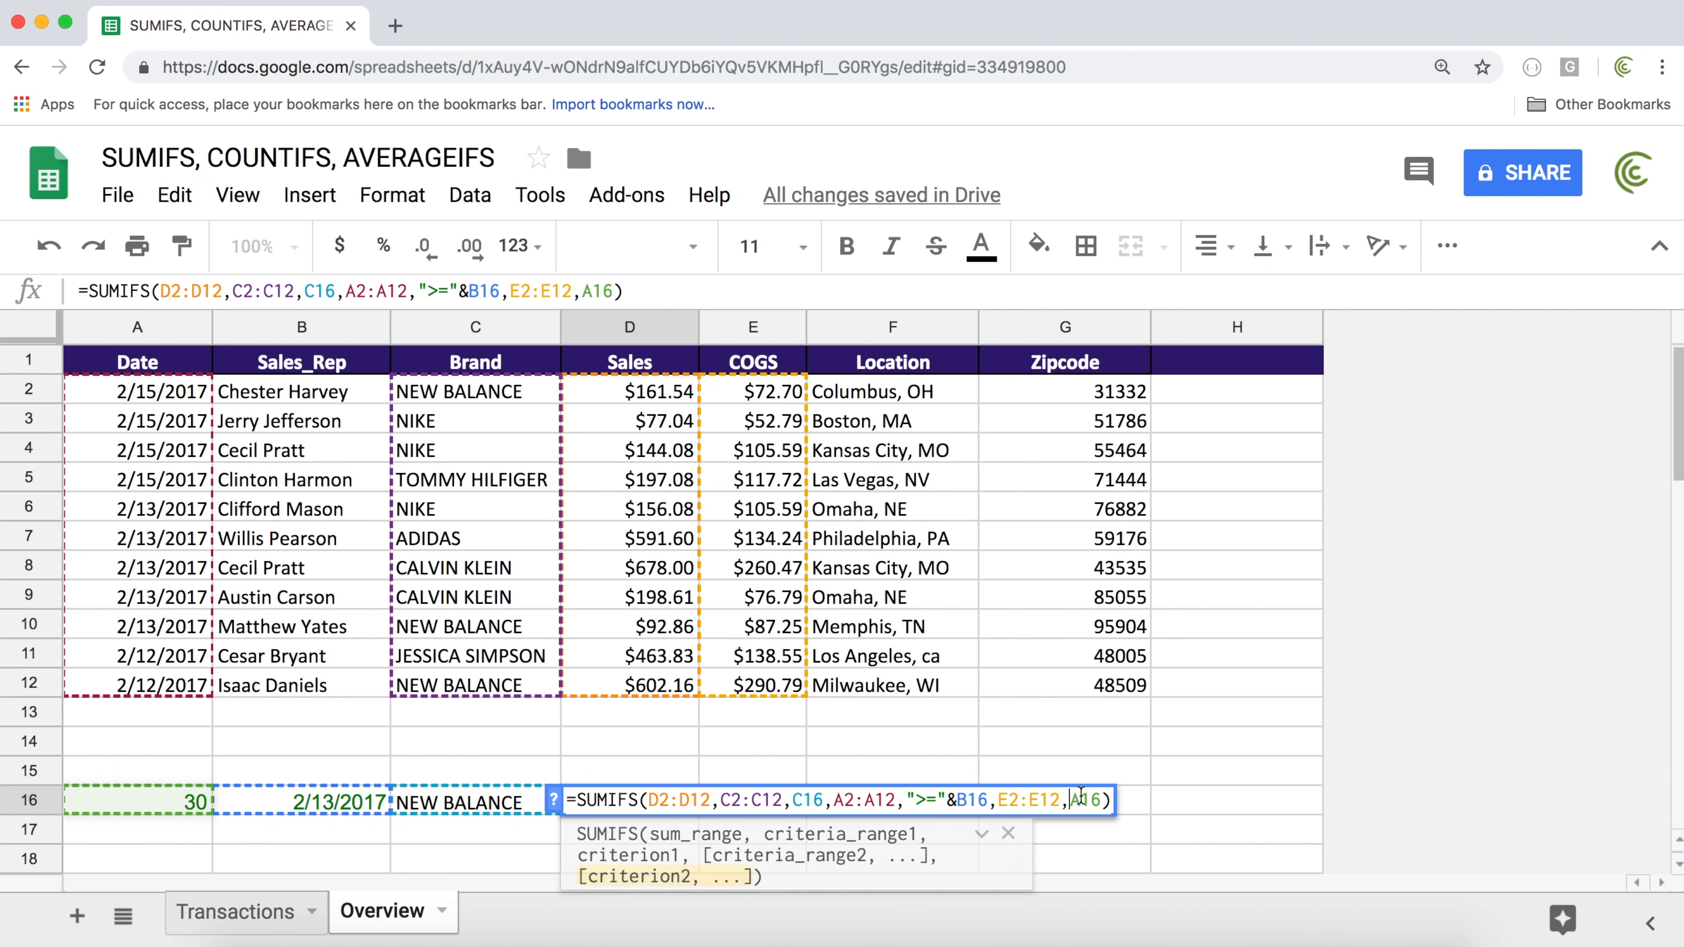
type("\"")
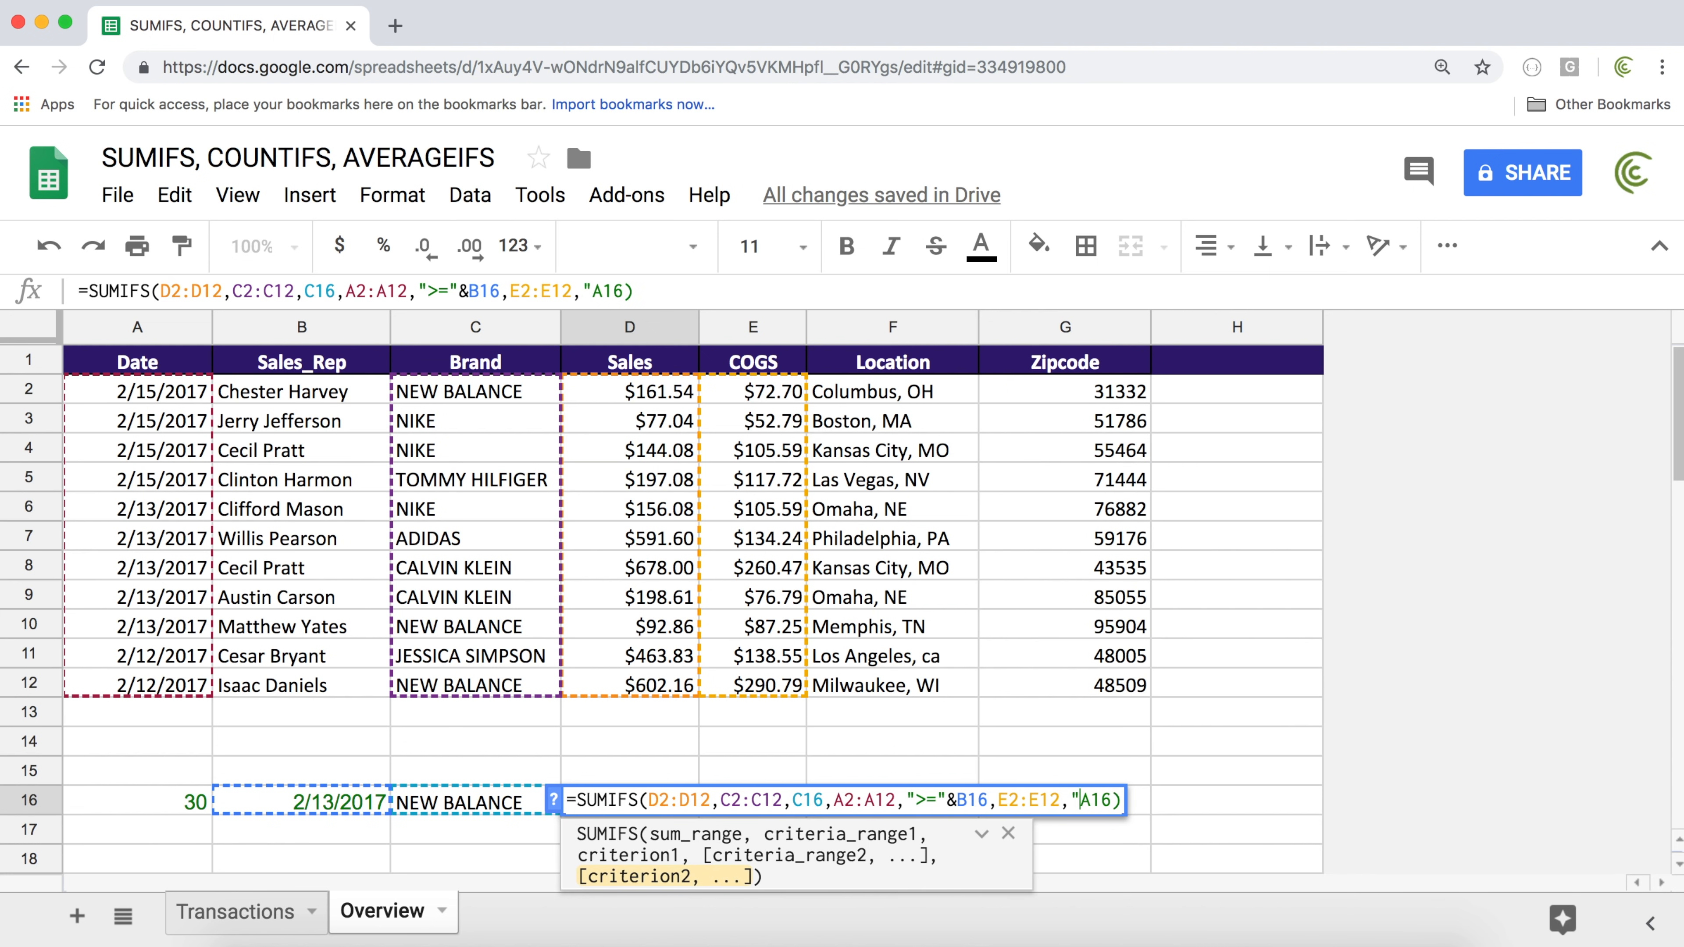
type(">\"")
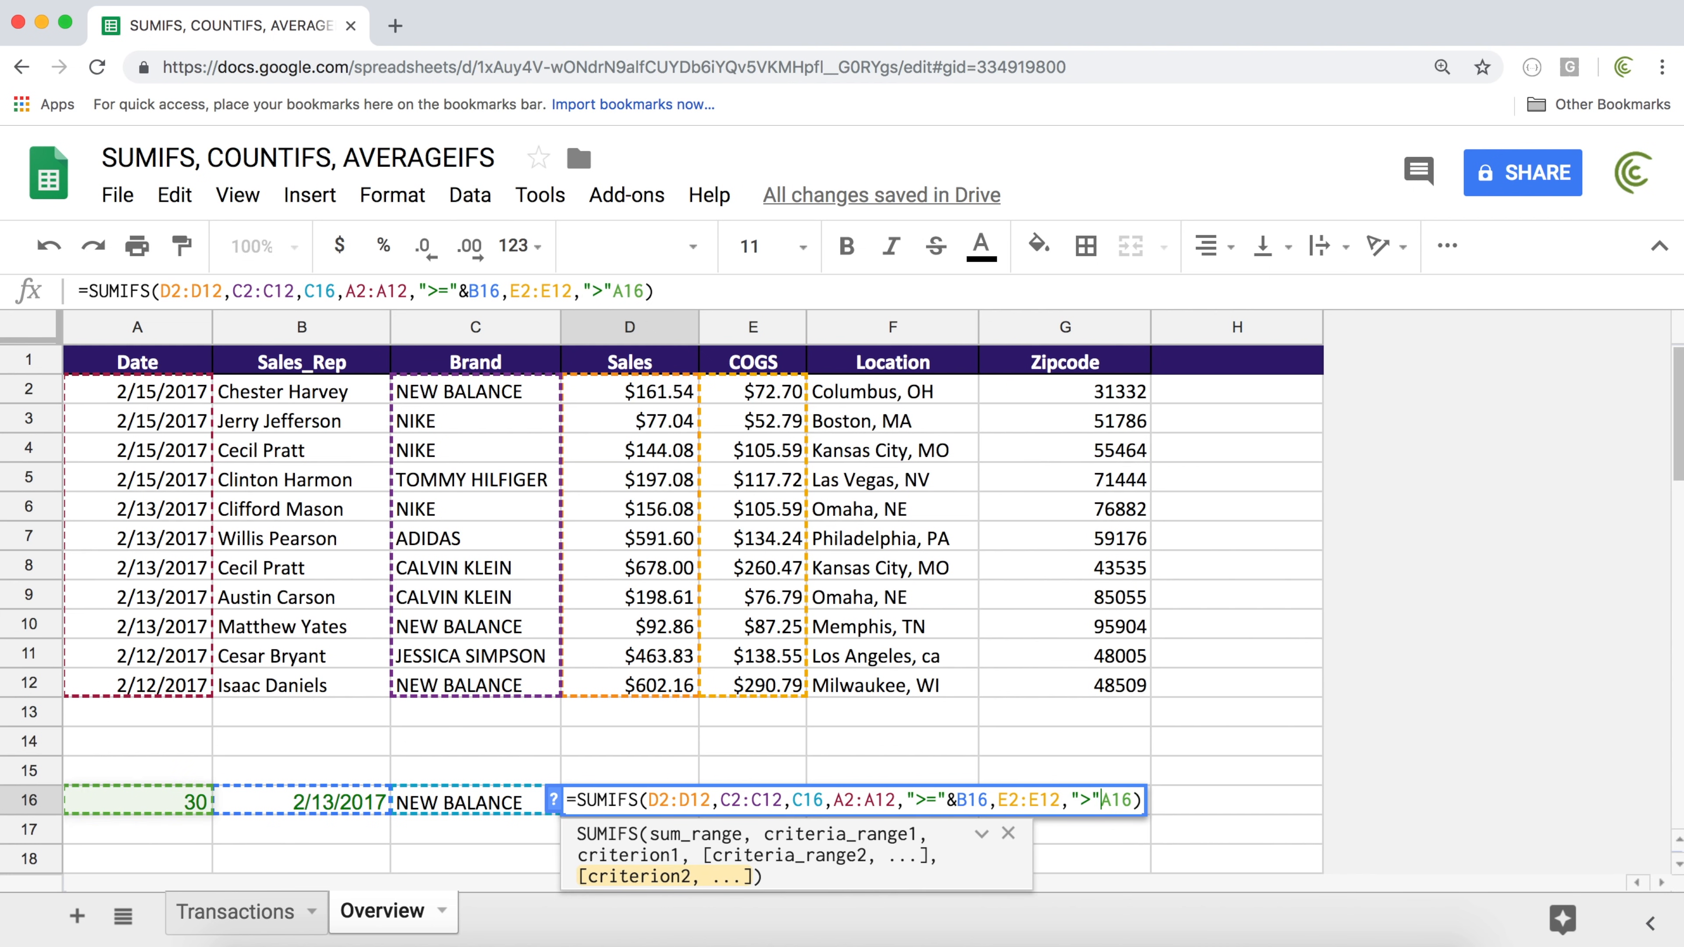
type("&")
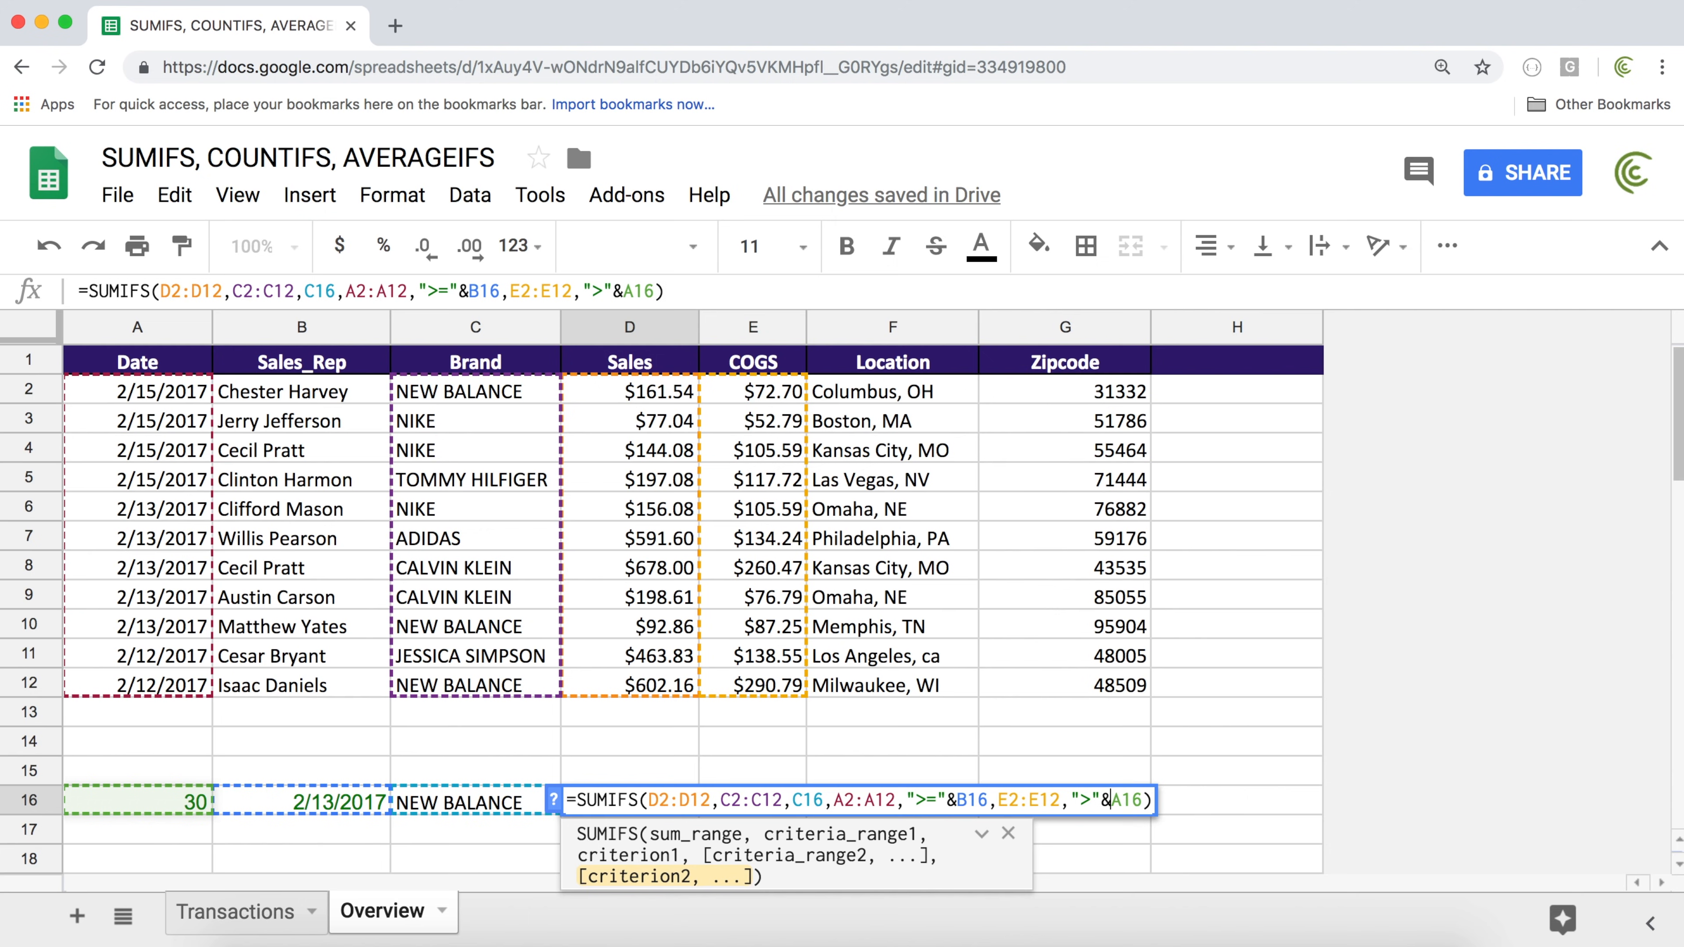
key("Right")
key("Right")
key("Return")
double_click(656, 802)
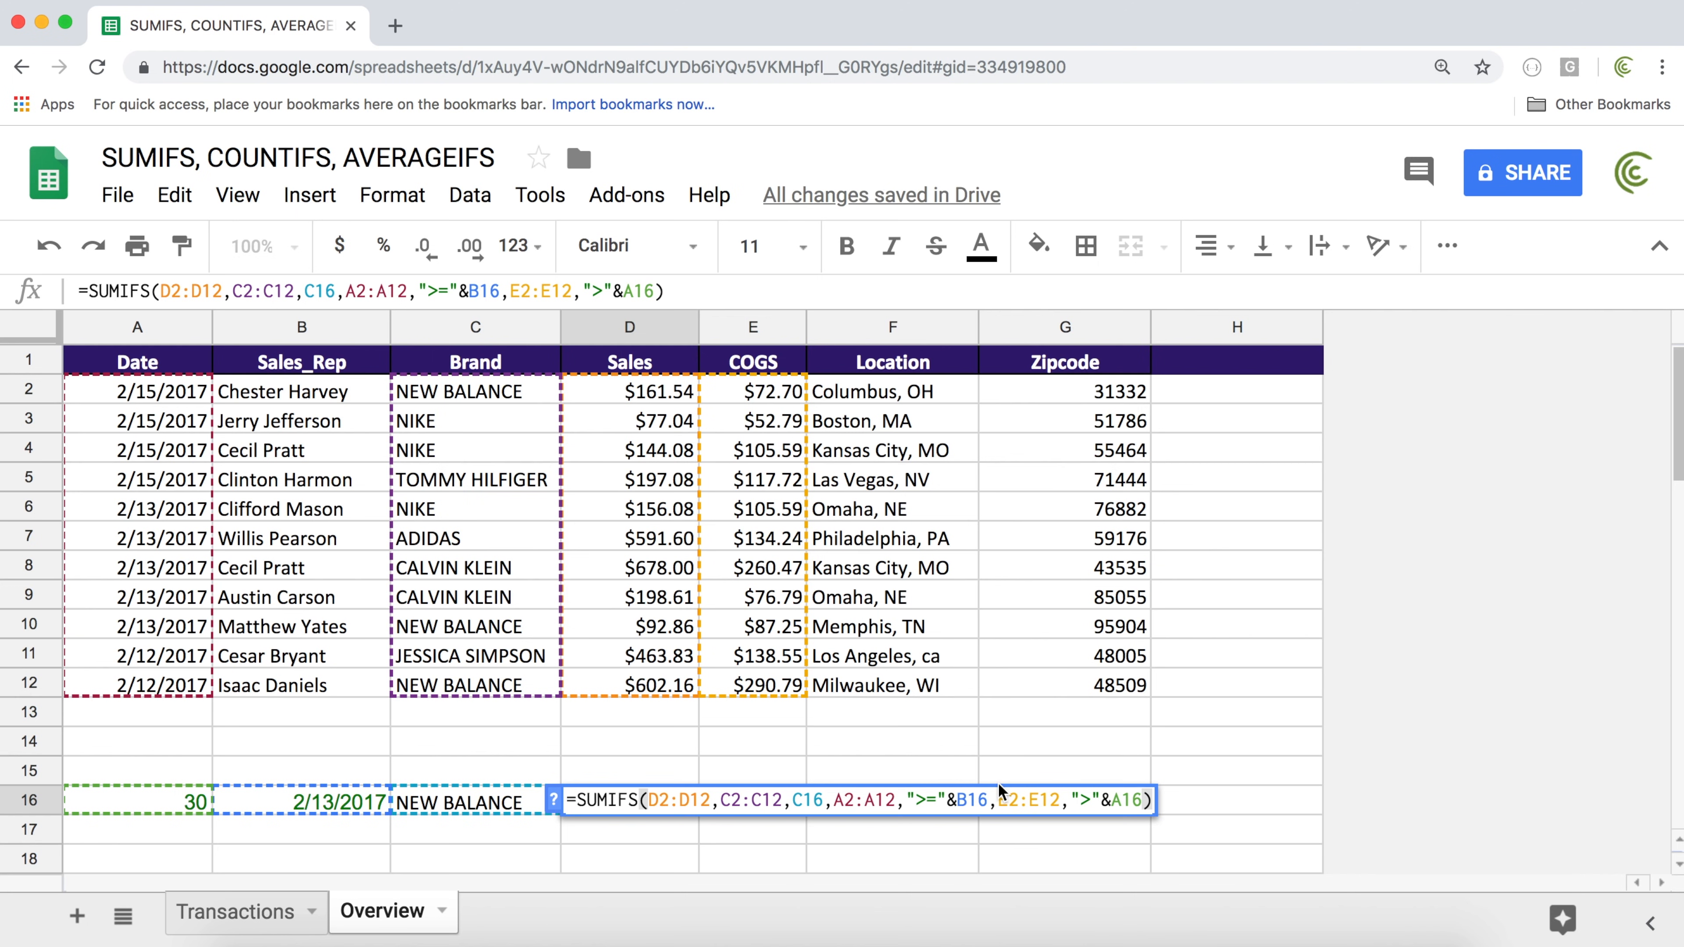
key("Return")
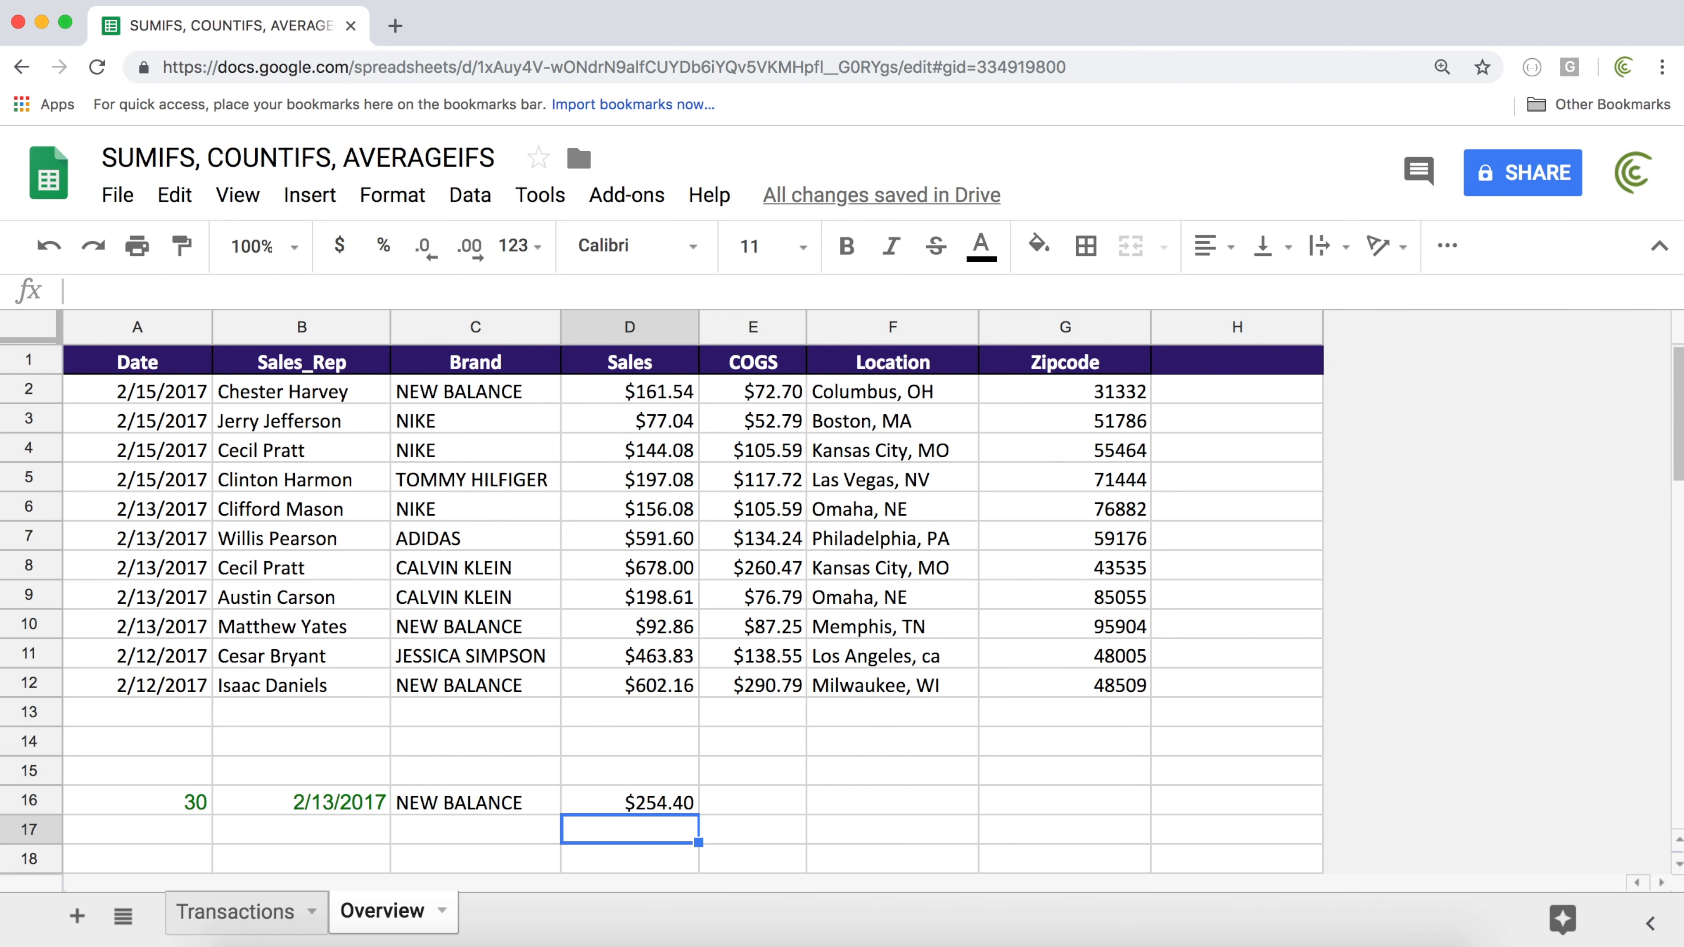
Test the COGS threshold in A16 with 50, 20, 0 and 300, and set it back to 50
key("Left")
key("Left")
key("Left")
key("Up")
type("50")
key("Return")
key("Up")
type("20")
key("Return")
key("Up")
type("0")
key("Return")
key("Up")
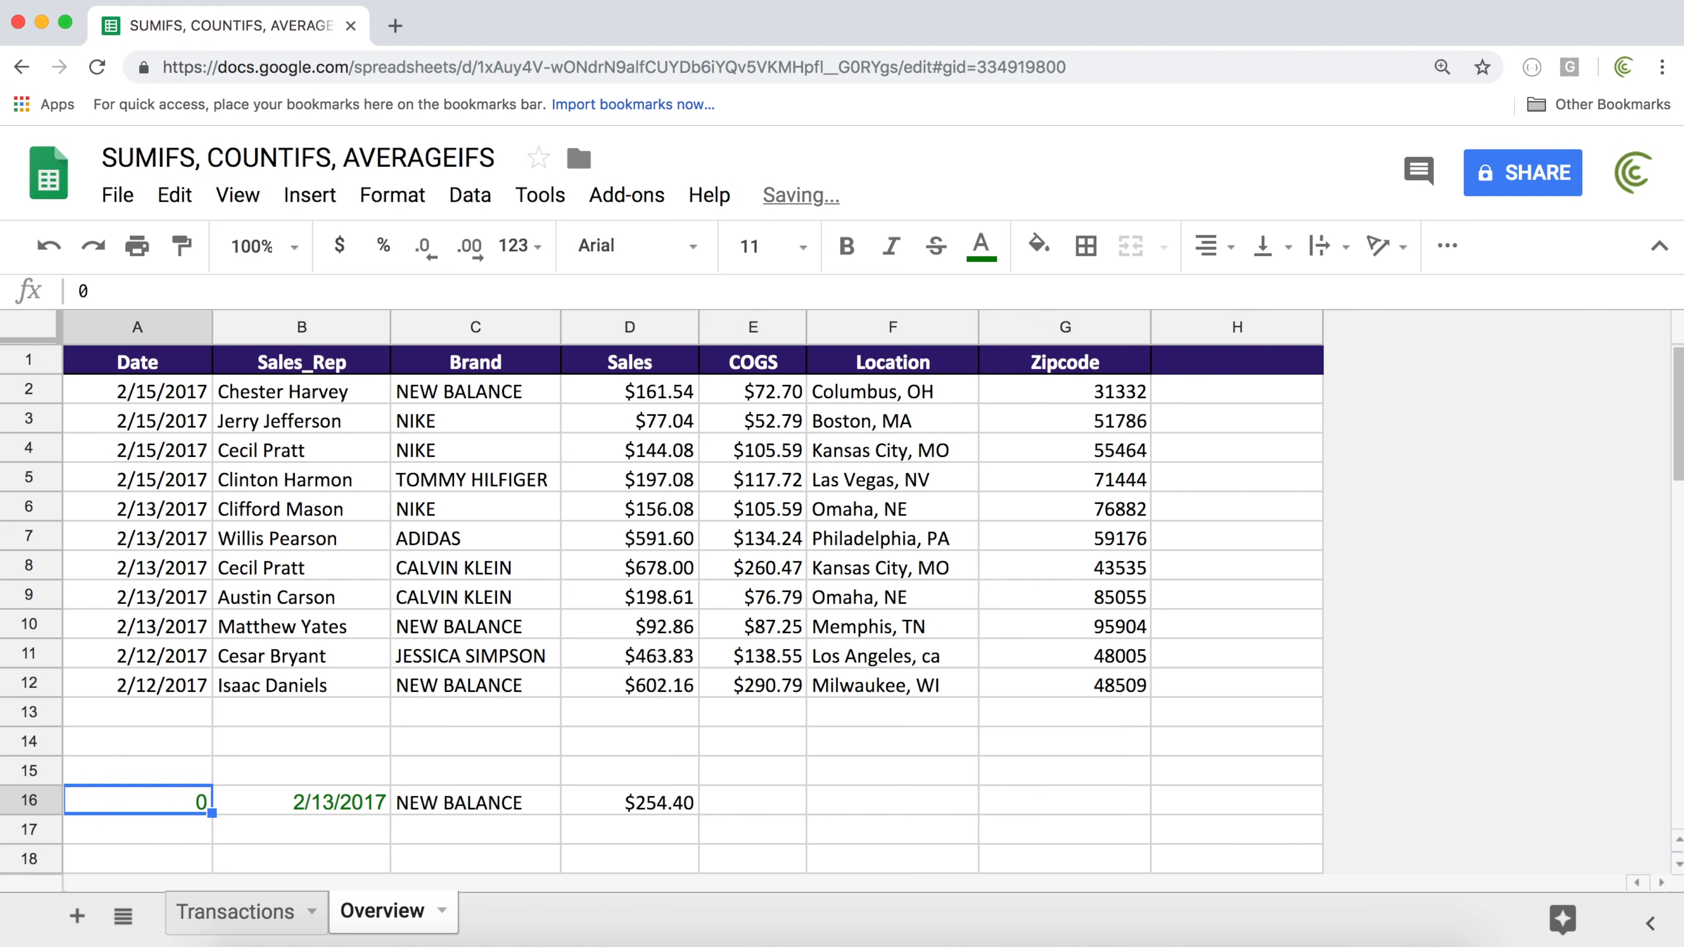
type("300")
key("Return")
key("Up")
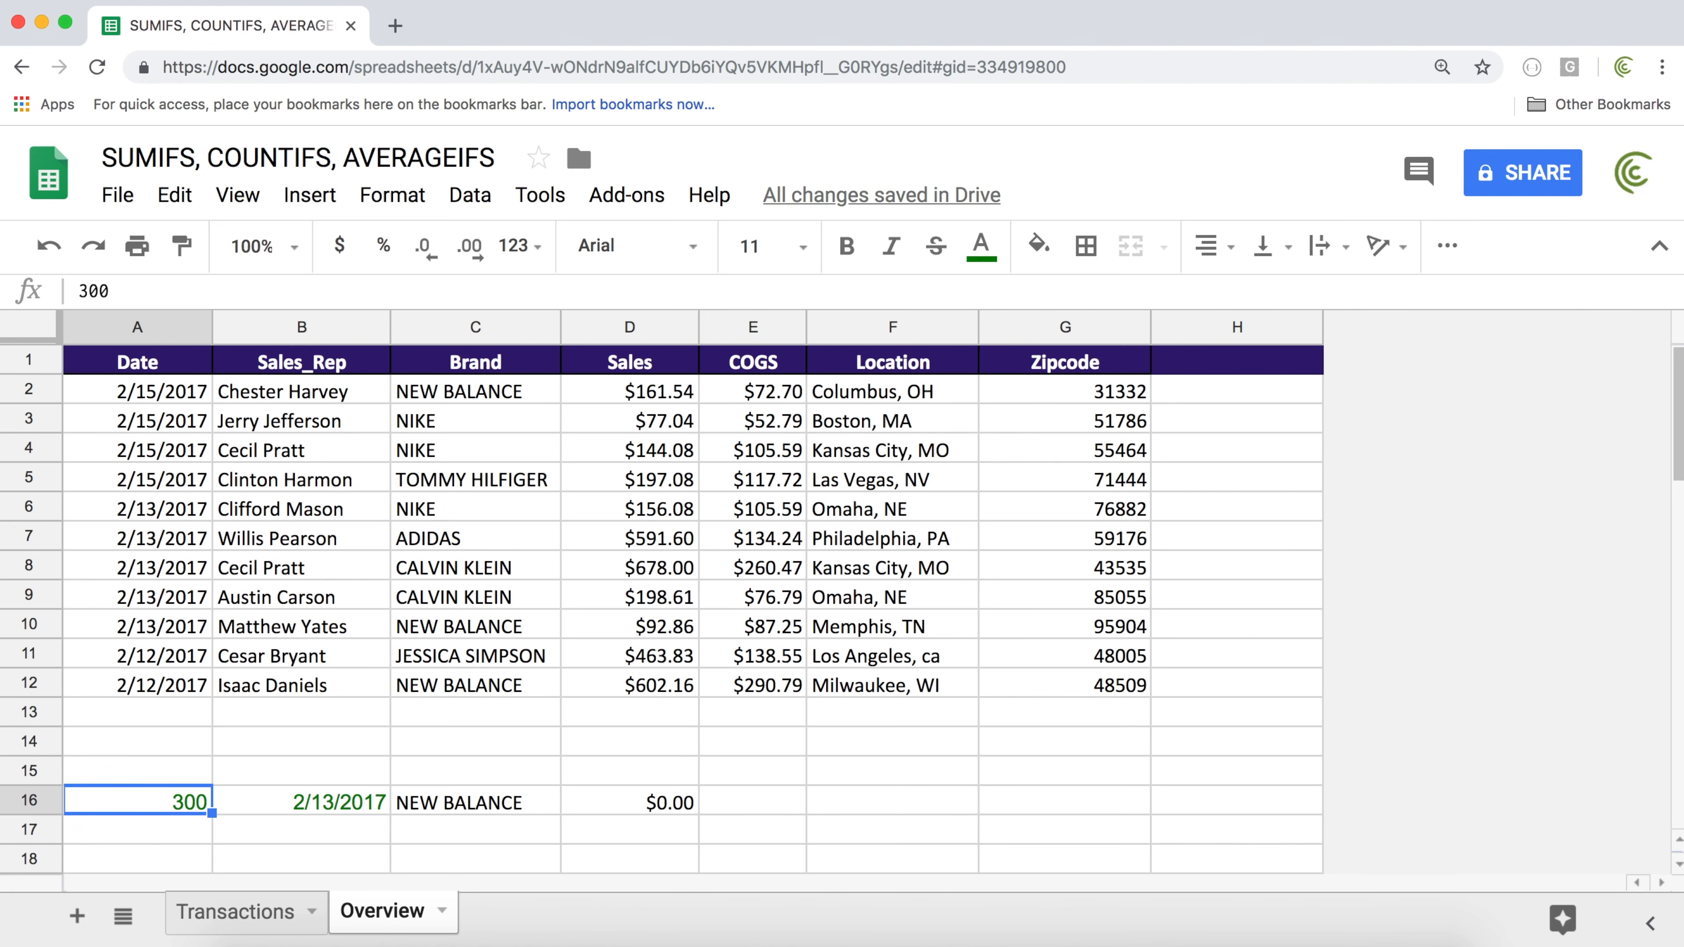
type("50")
key("Return")
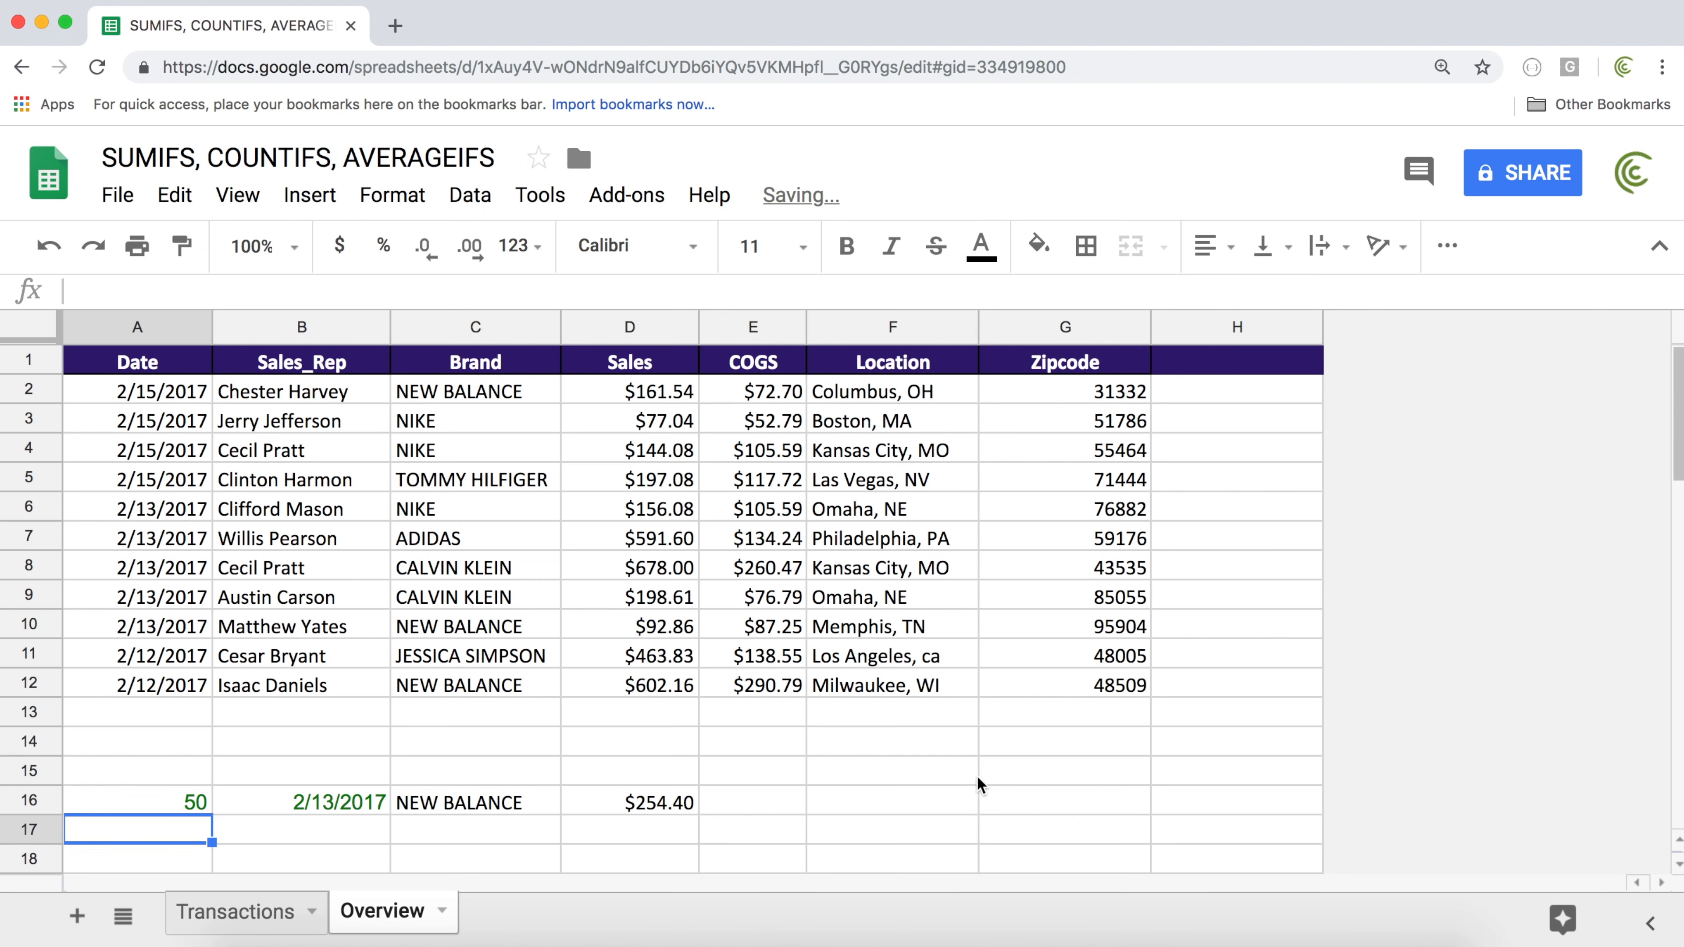
Review the criteria cells A16 to C16 and how the SUMIFS formula in D16 references them
left_click(271, 799)
left_click(188, 800)
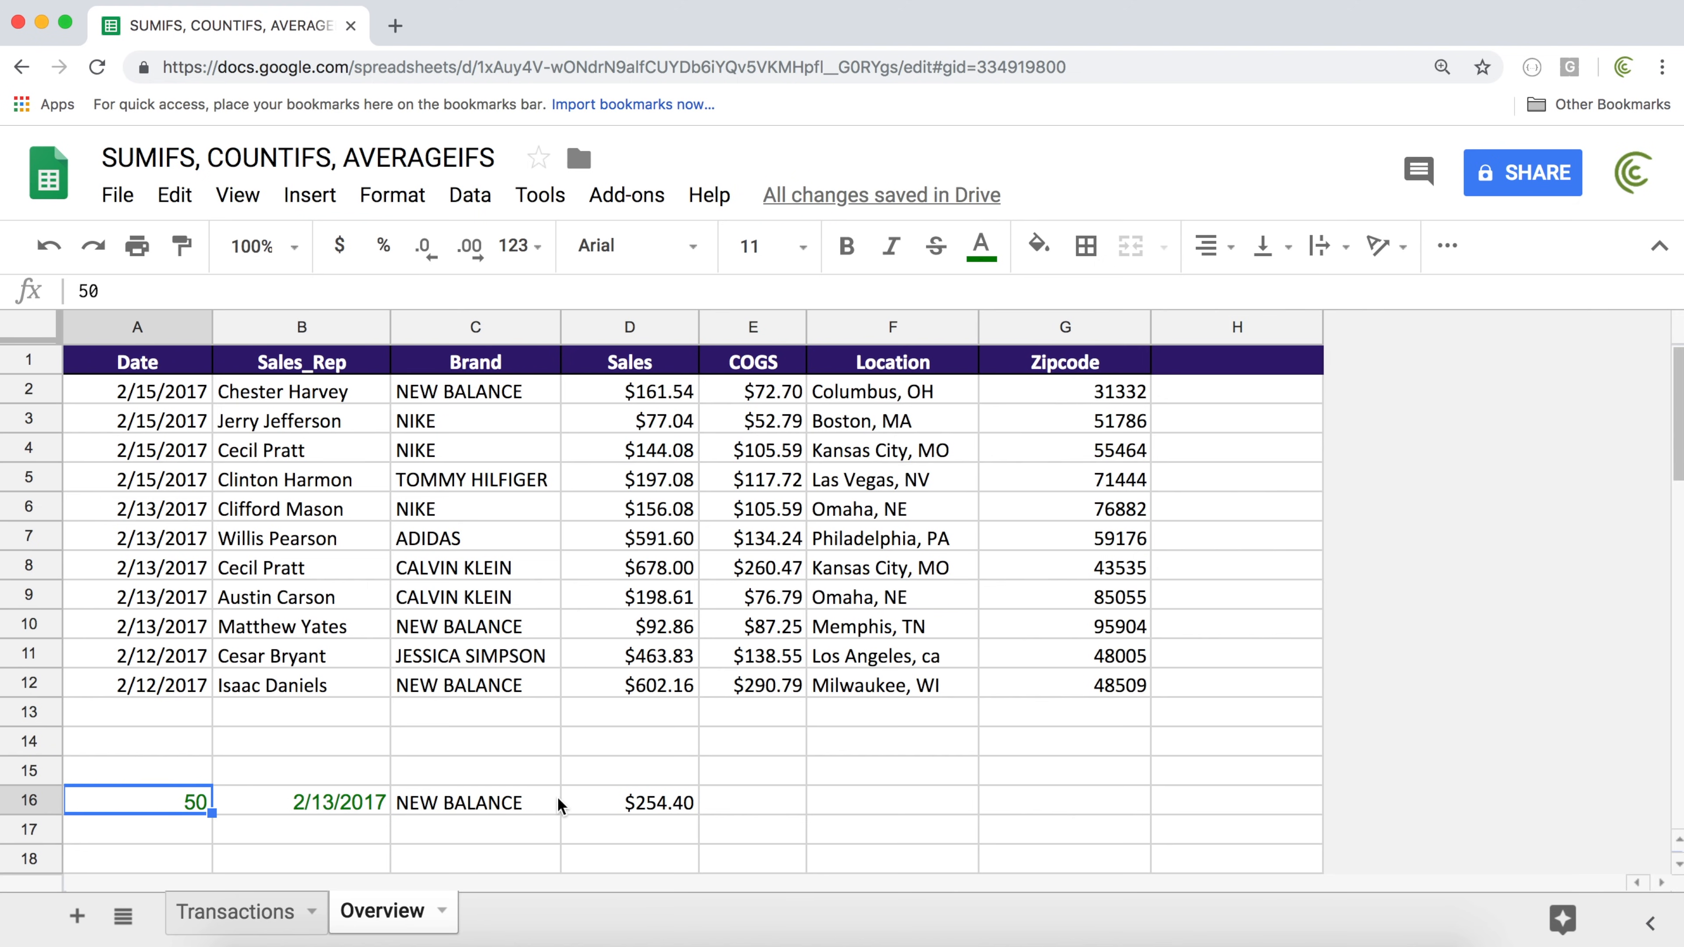
left_click(518, 809)
left_click(647, 806)
double_click(668, 803)
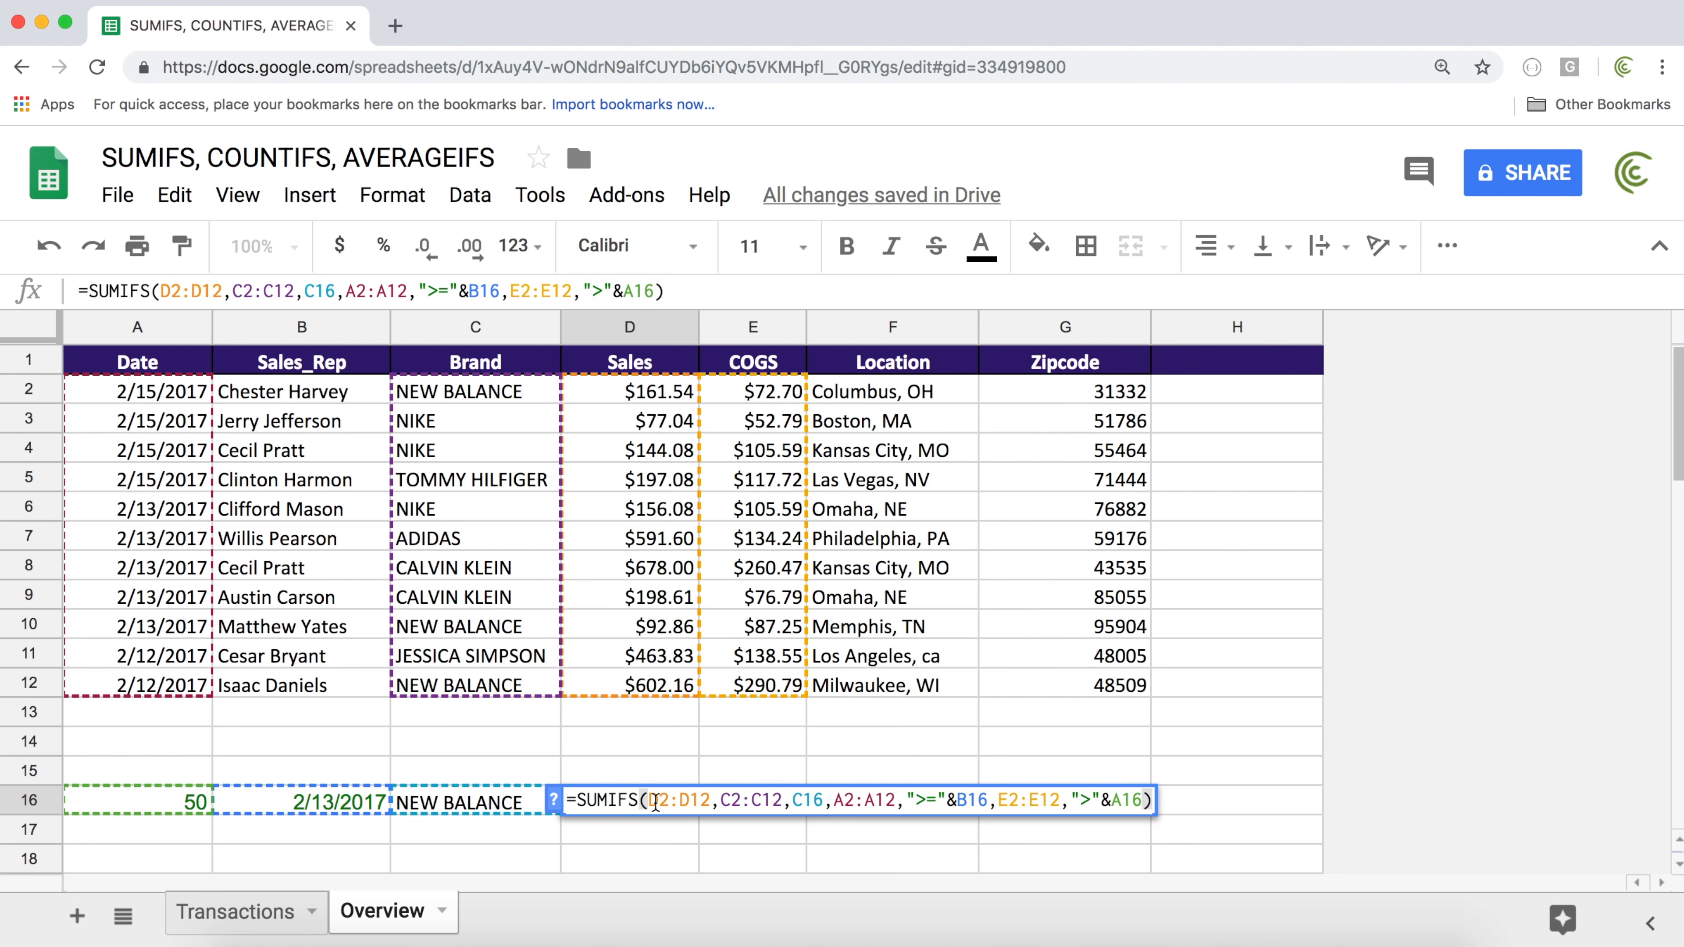
key("Return")
Label the cells above the first two criteria, with Start in A15 and End in B15
key("Up")
key("Up")
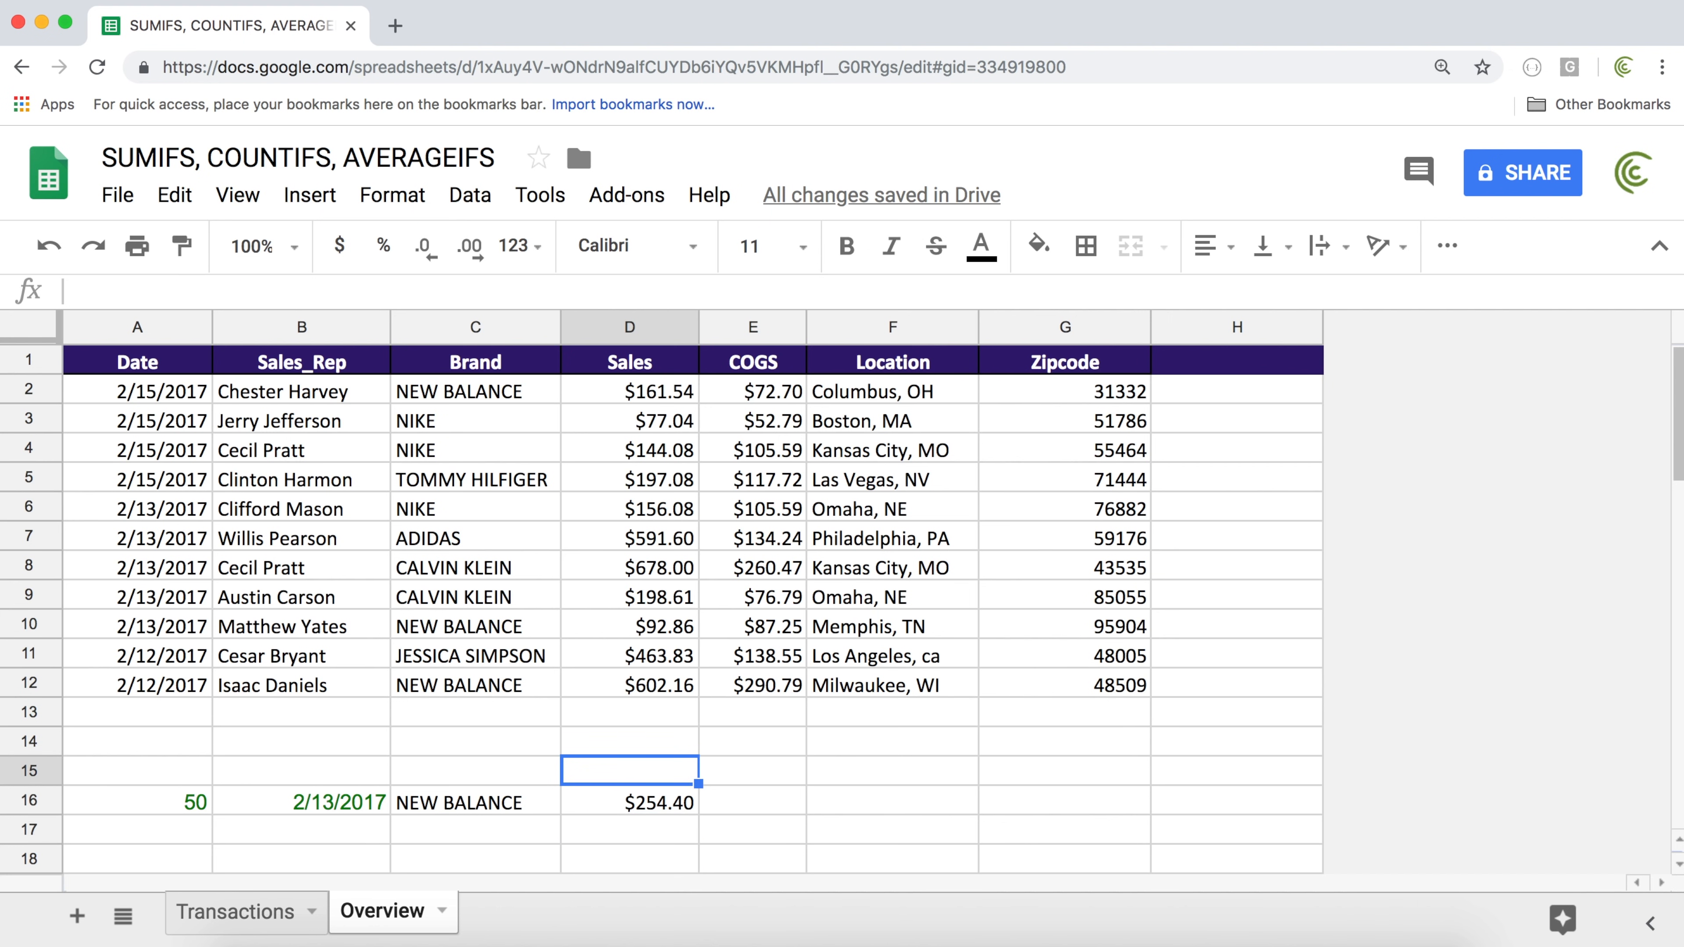
key("Left")
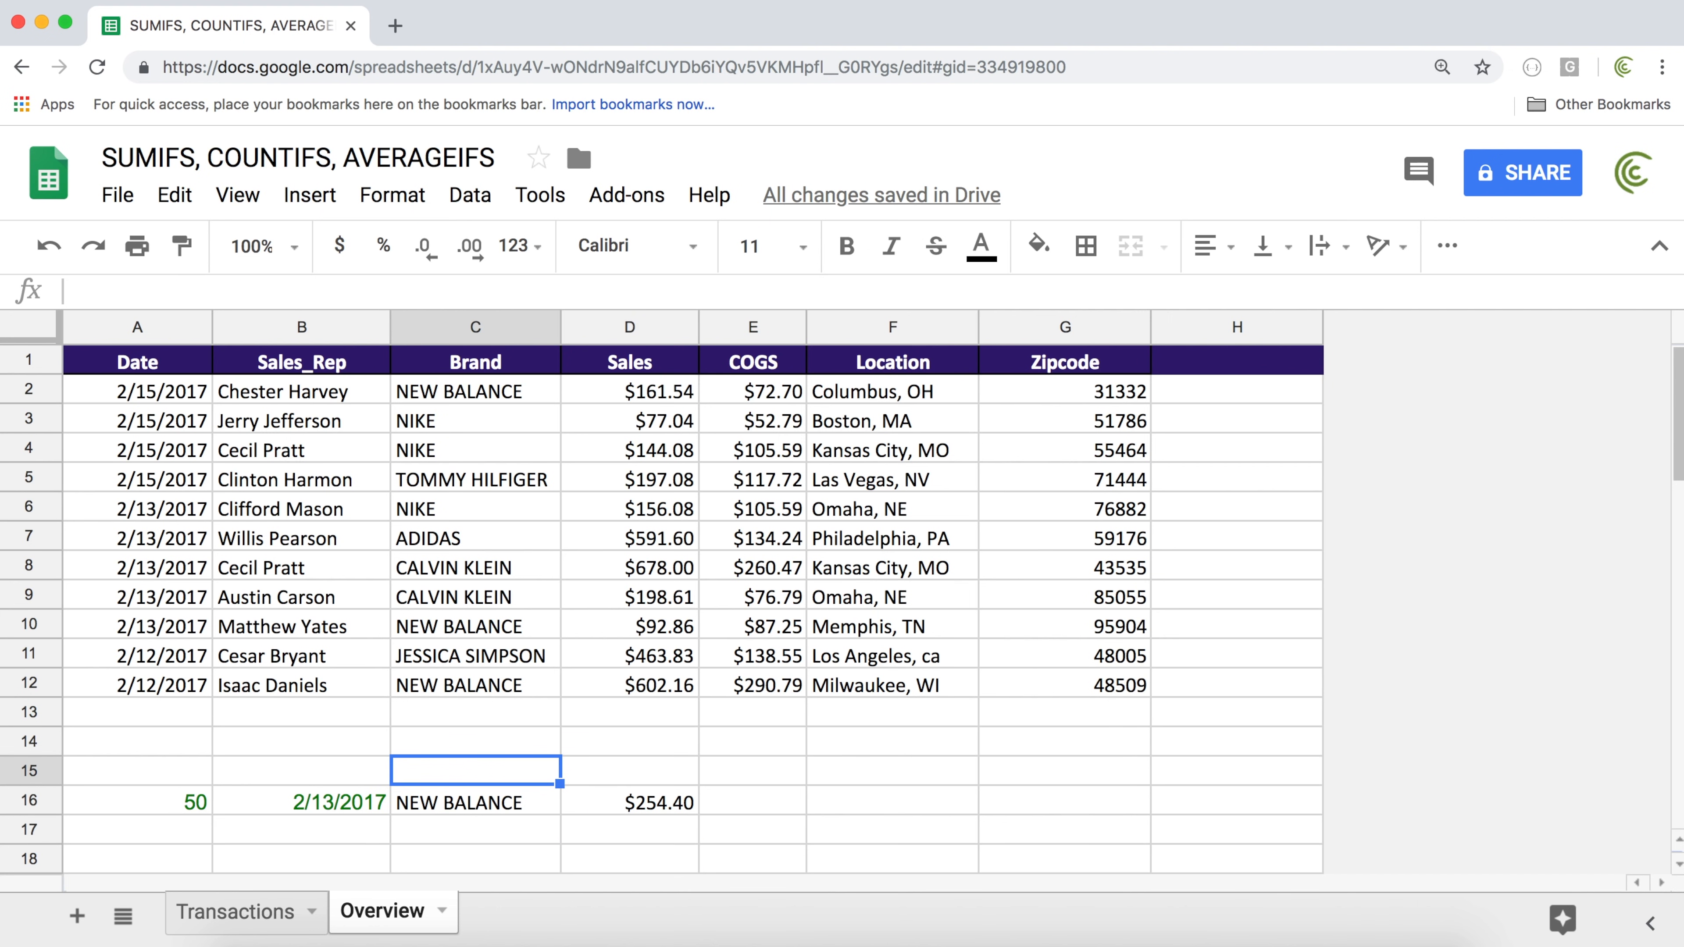
key("Left")
key("Left")
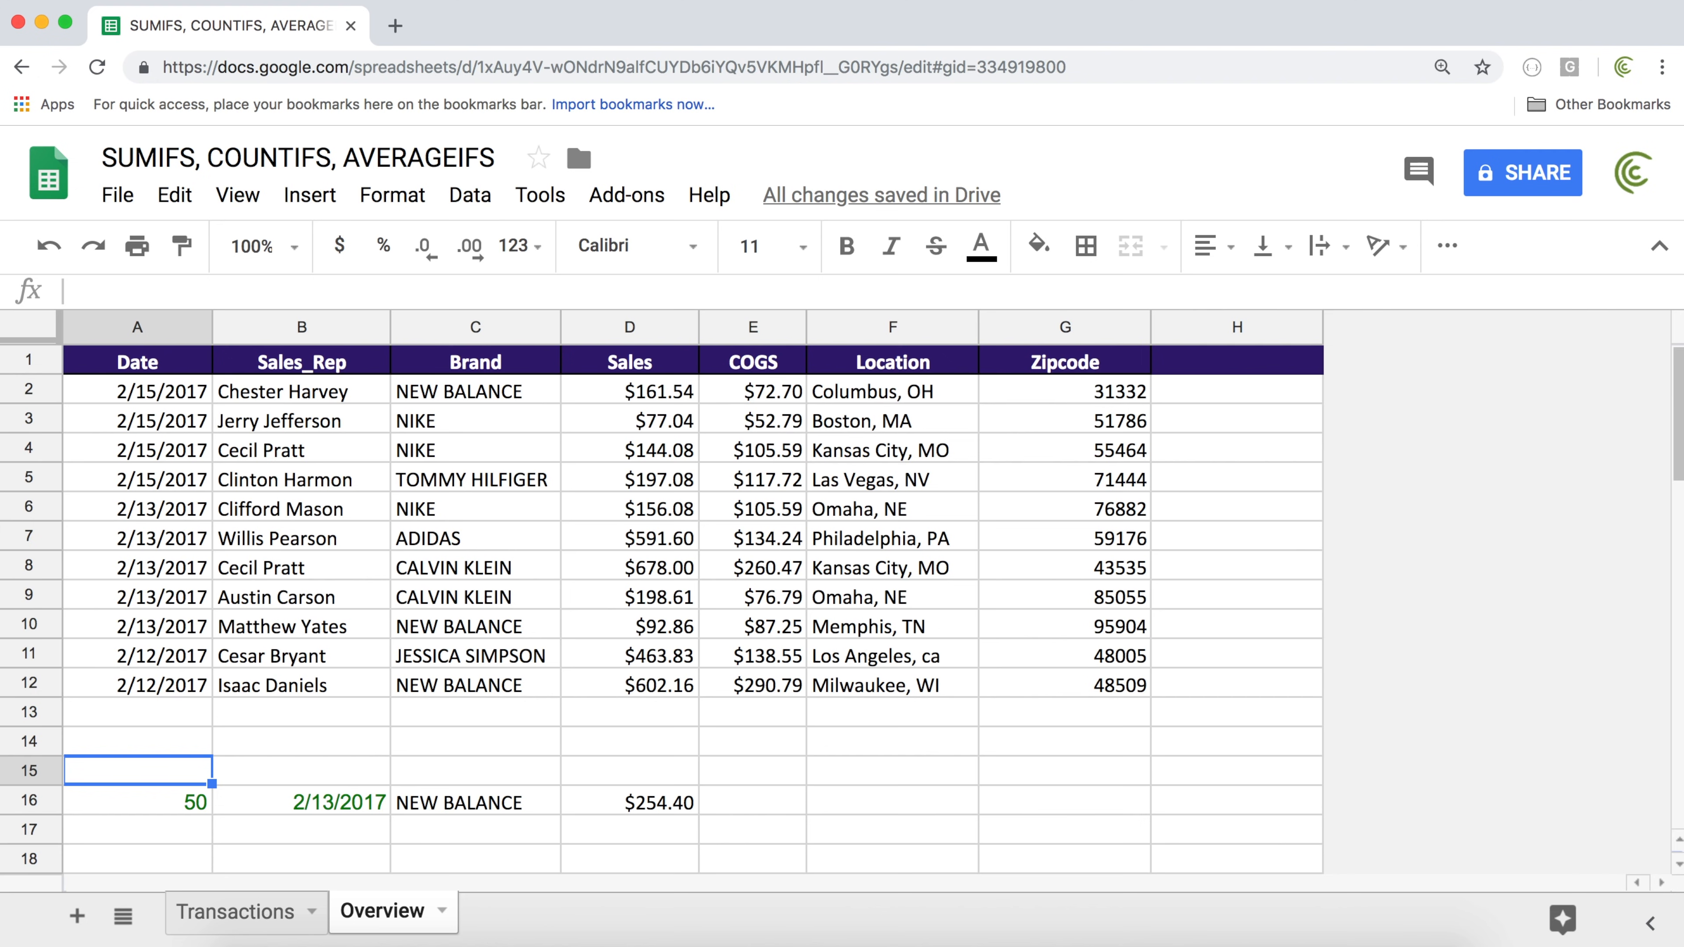
type("Start")
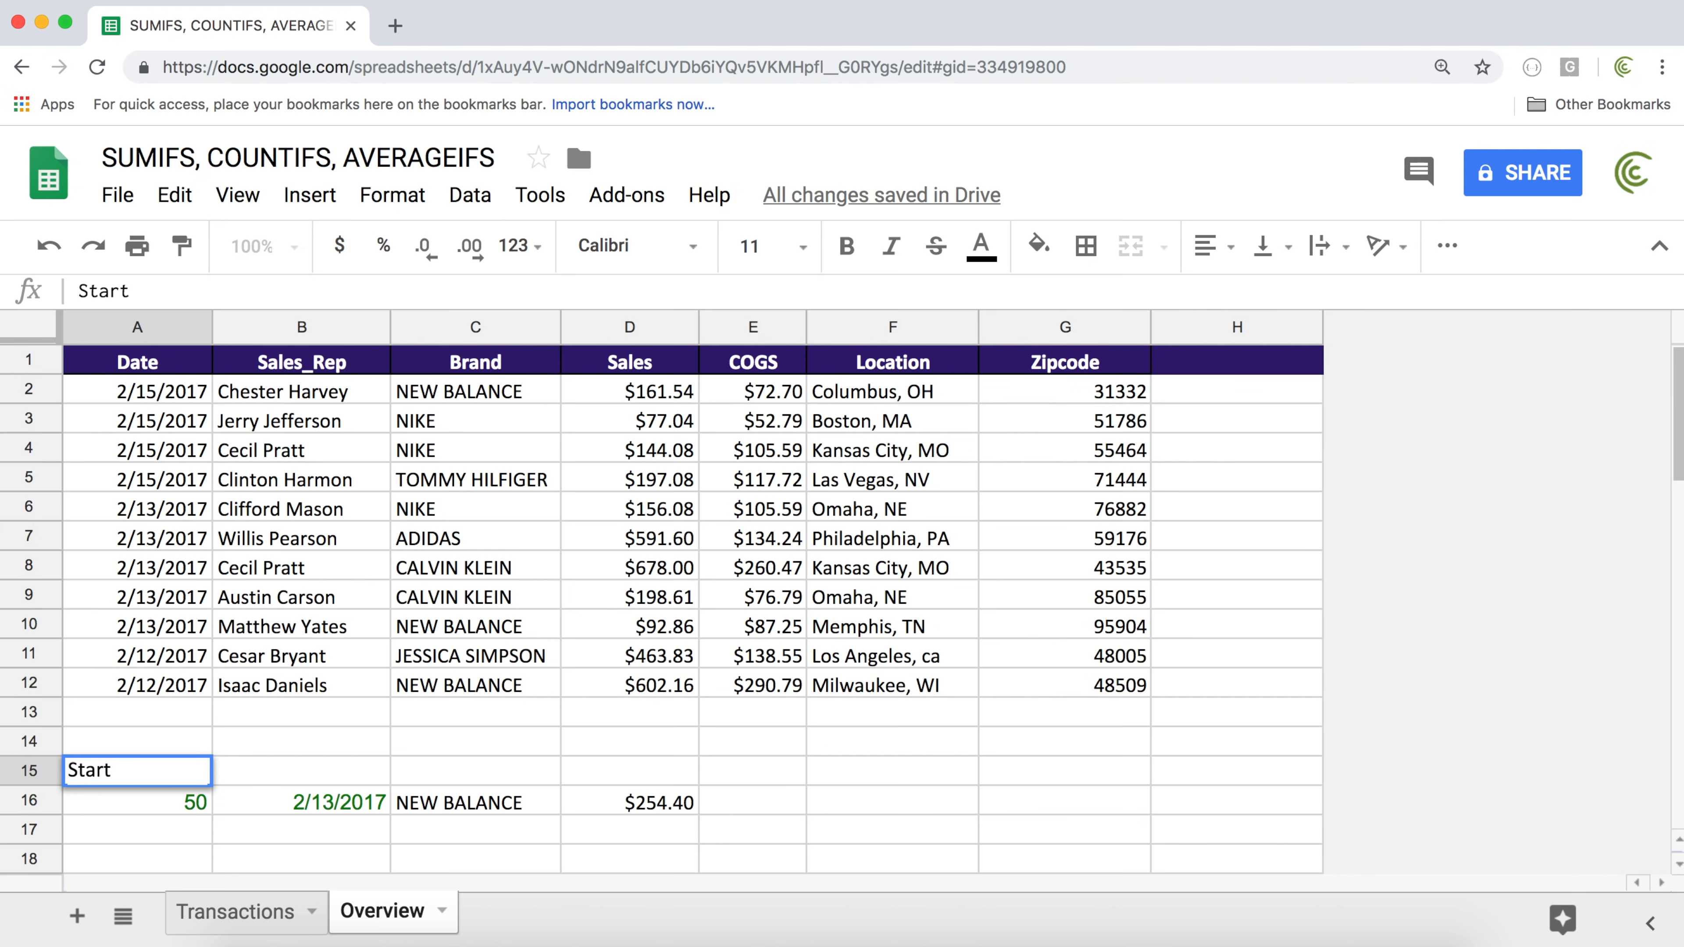
key("Tab")
type("End")
key("Return")
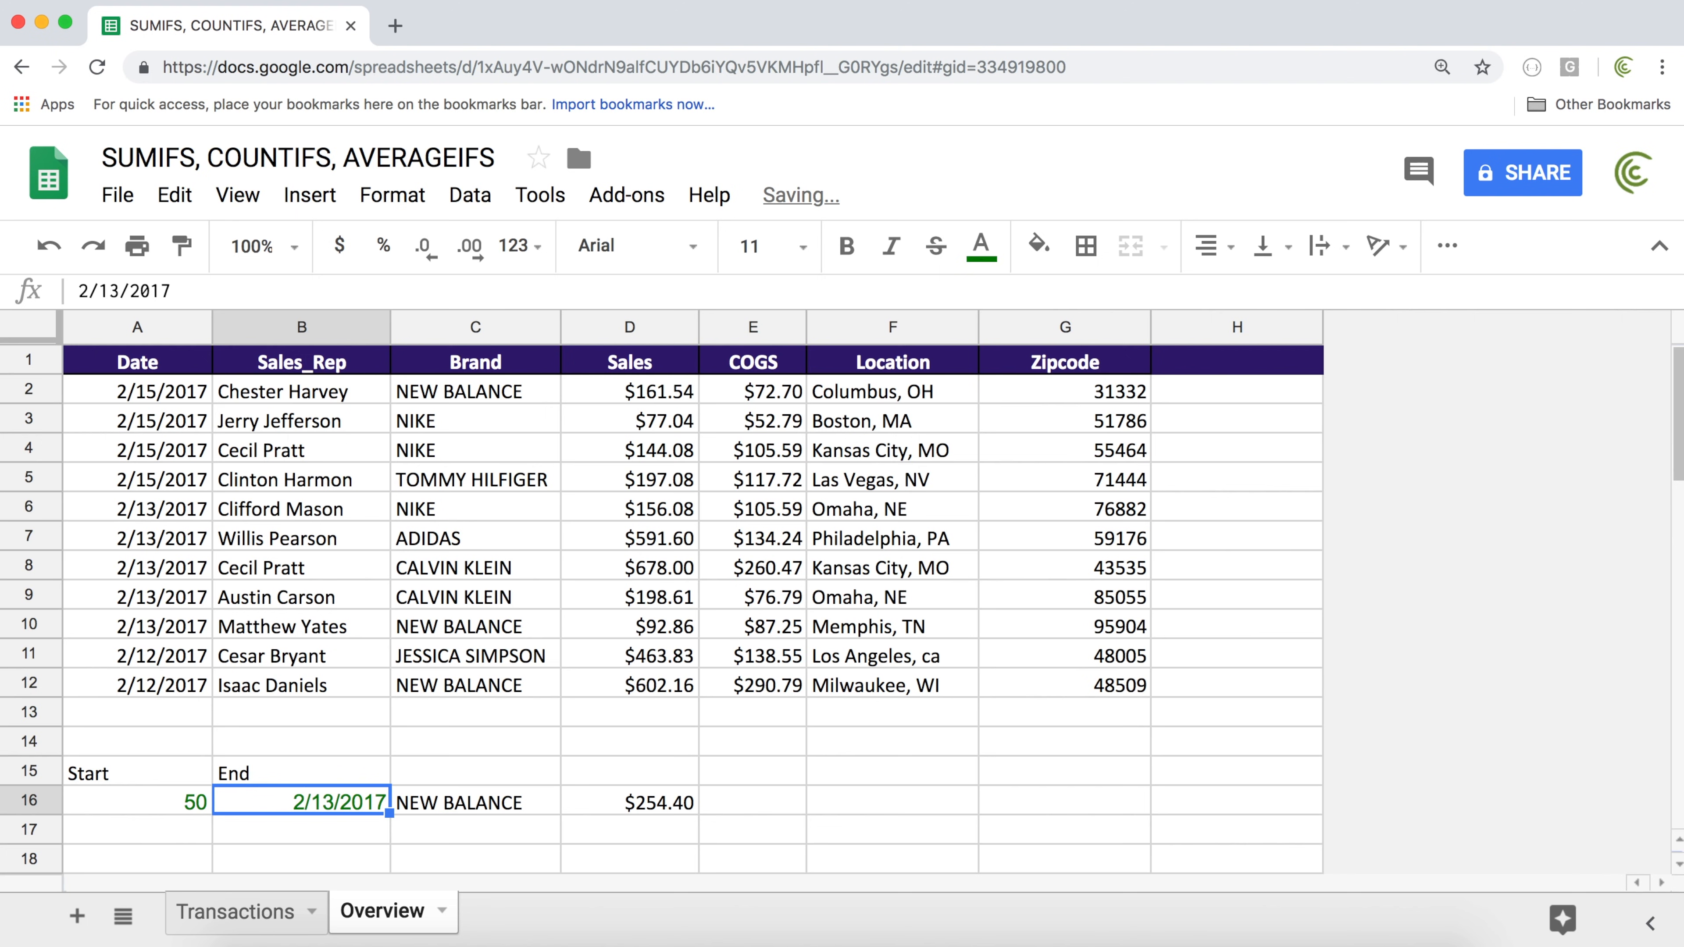
Enter 2/13/2017 as the start date in A16 and 2/15/2017 as the end date in B16
key("Left")
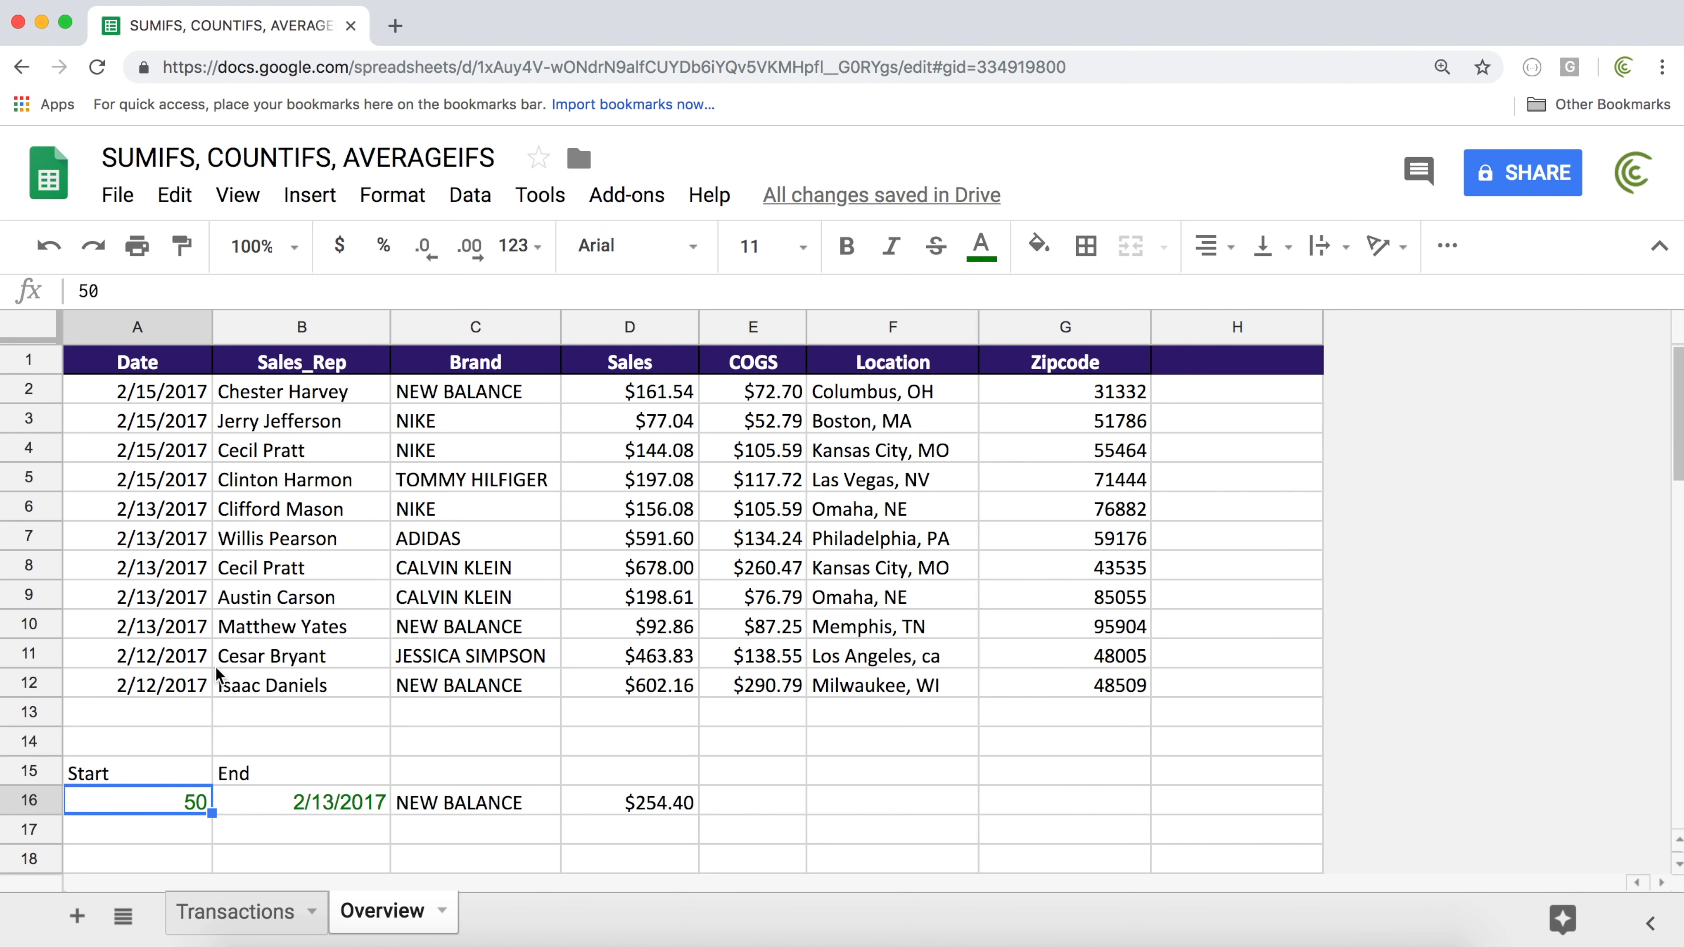
type("2")
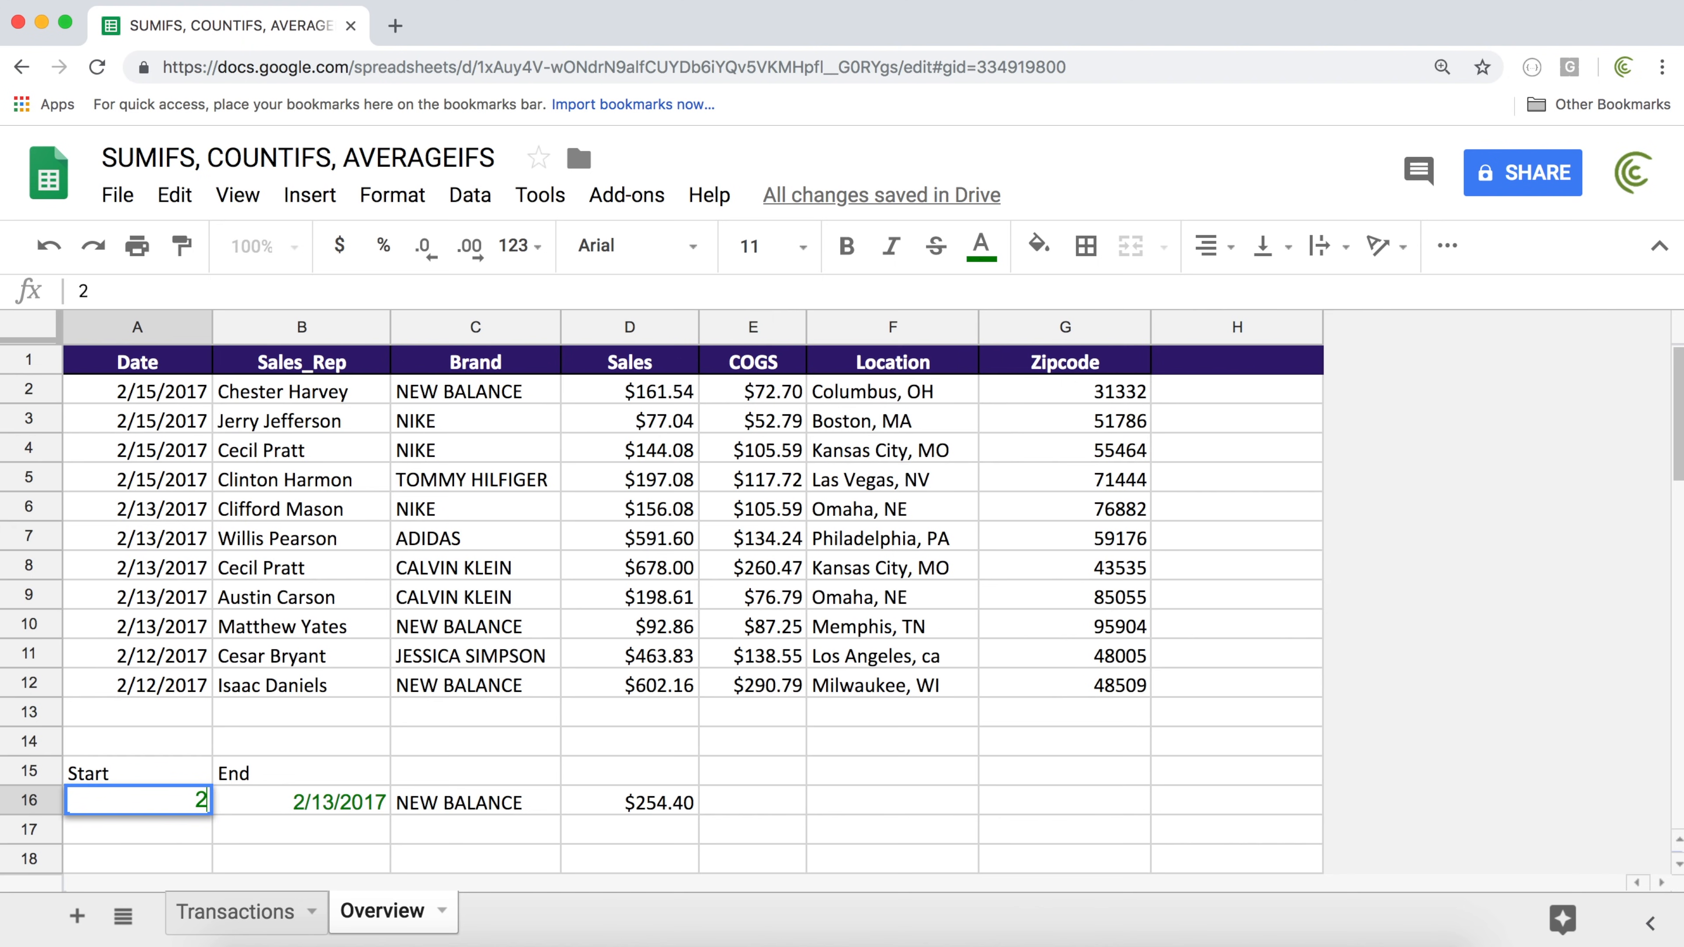
type("/13/2017")
key("Tab")
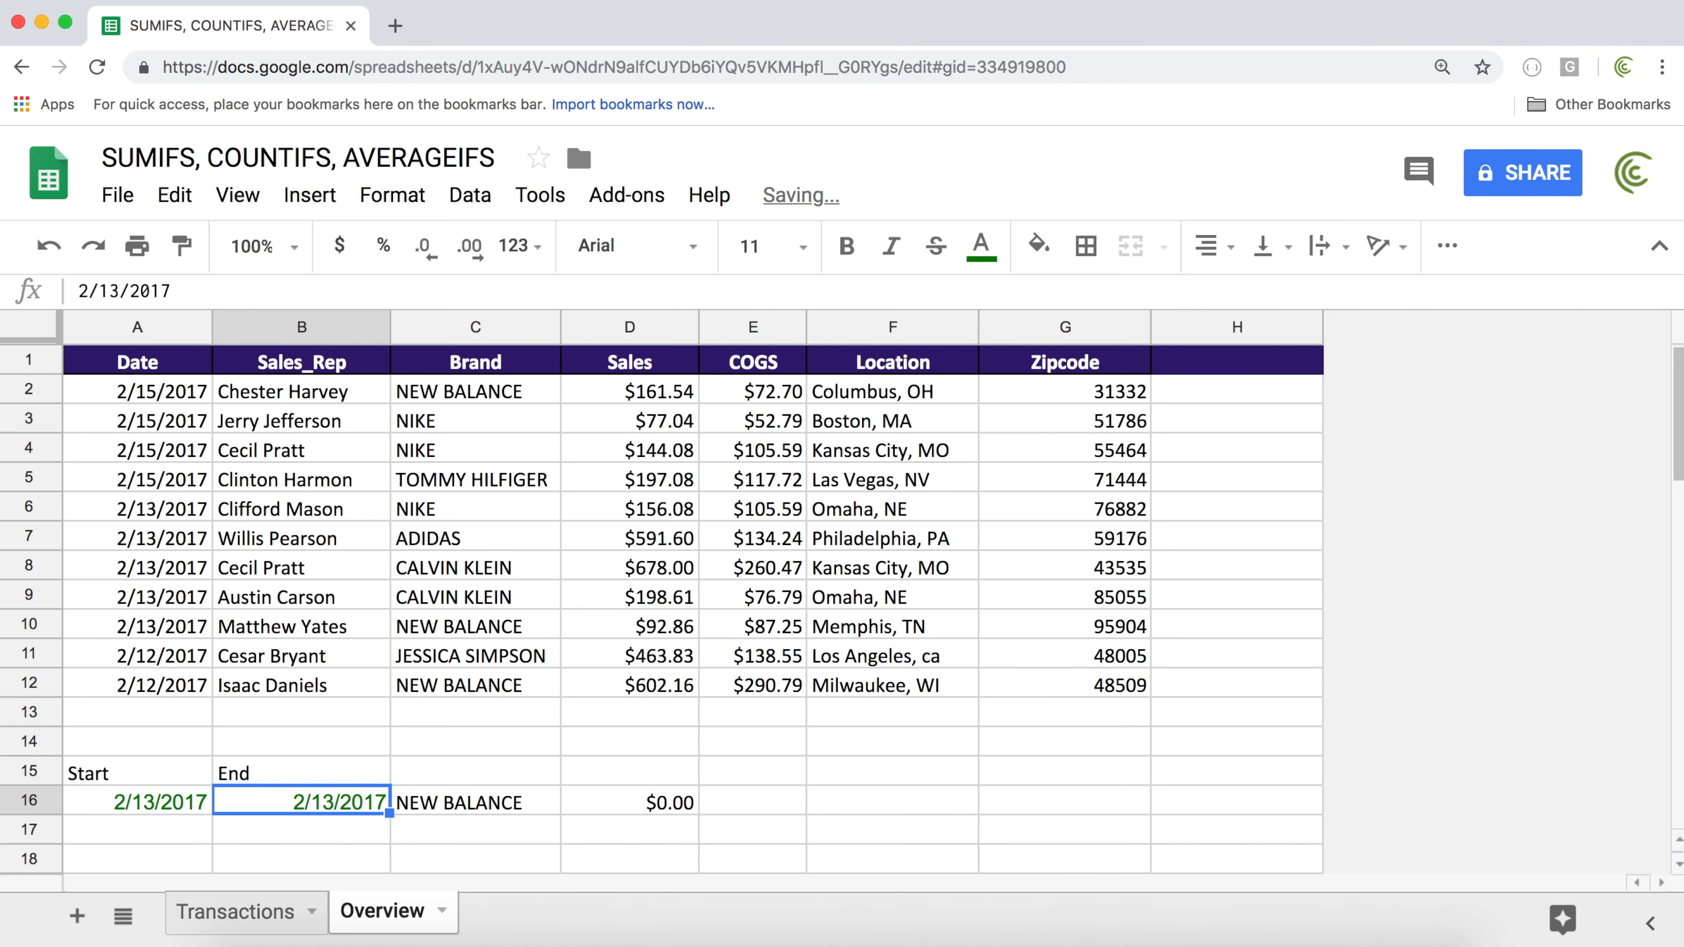
type("2/15/")
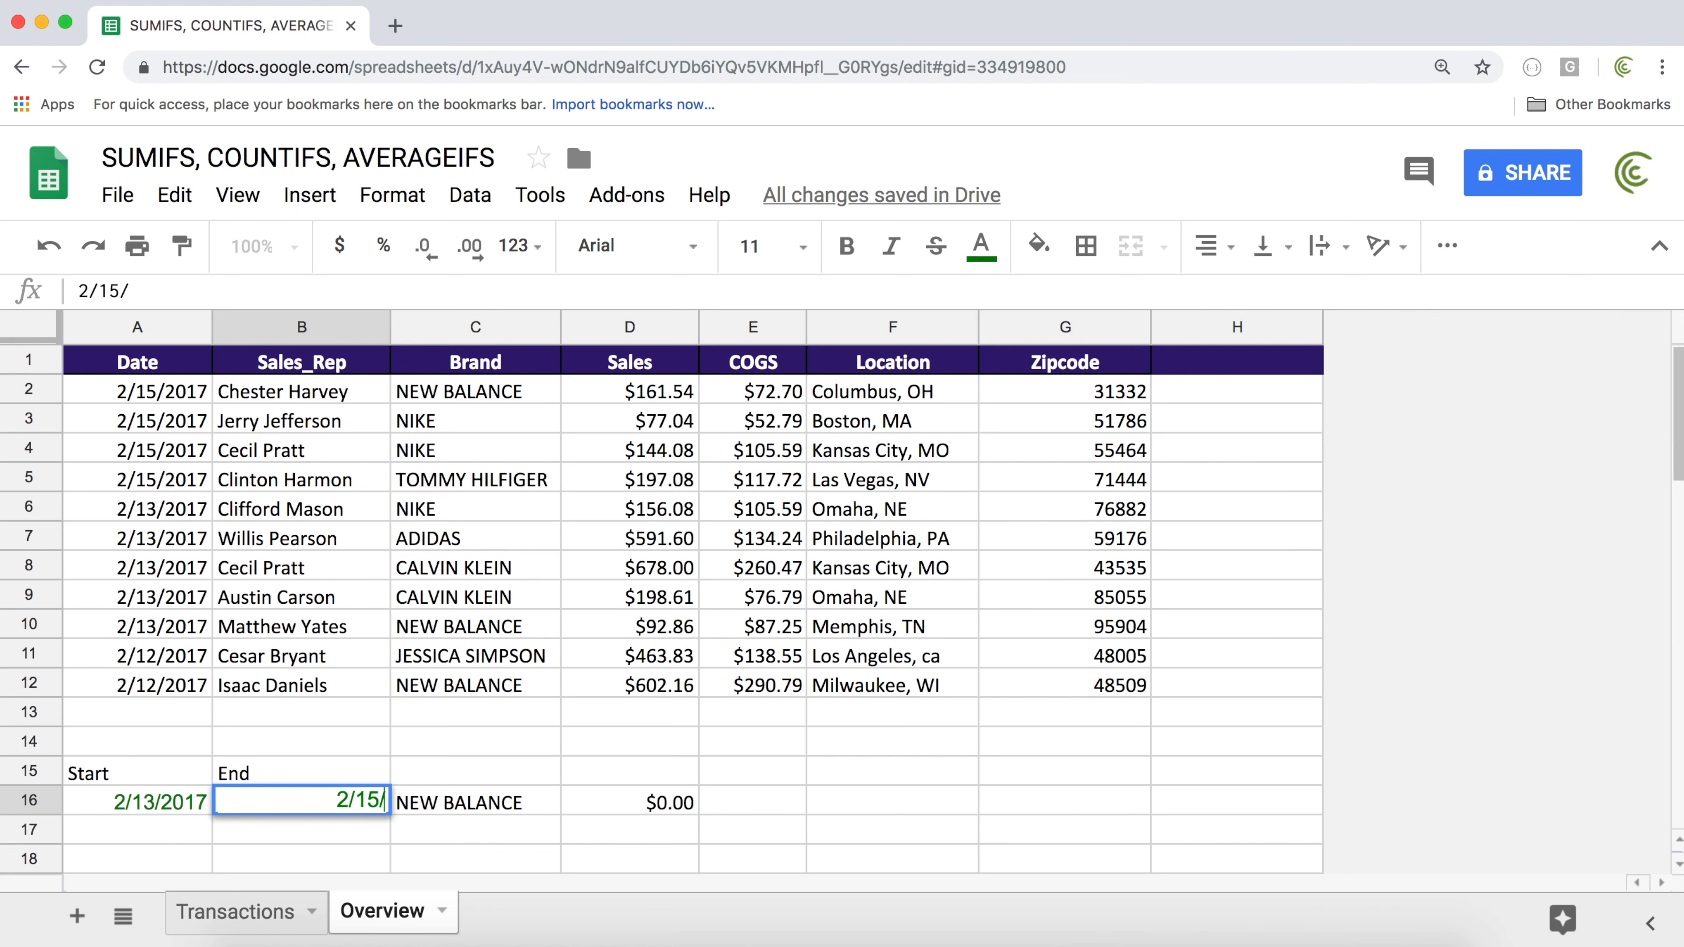
type("2017")
key("Up")
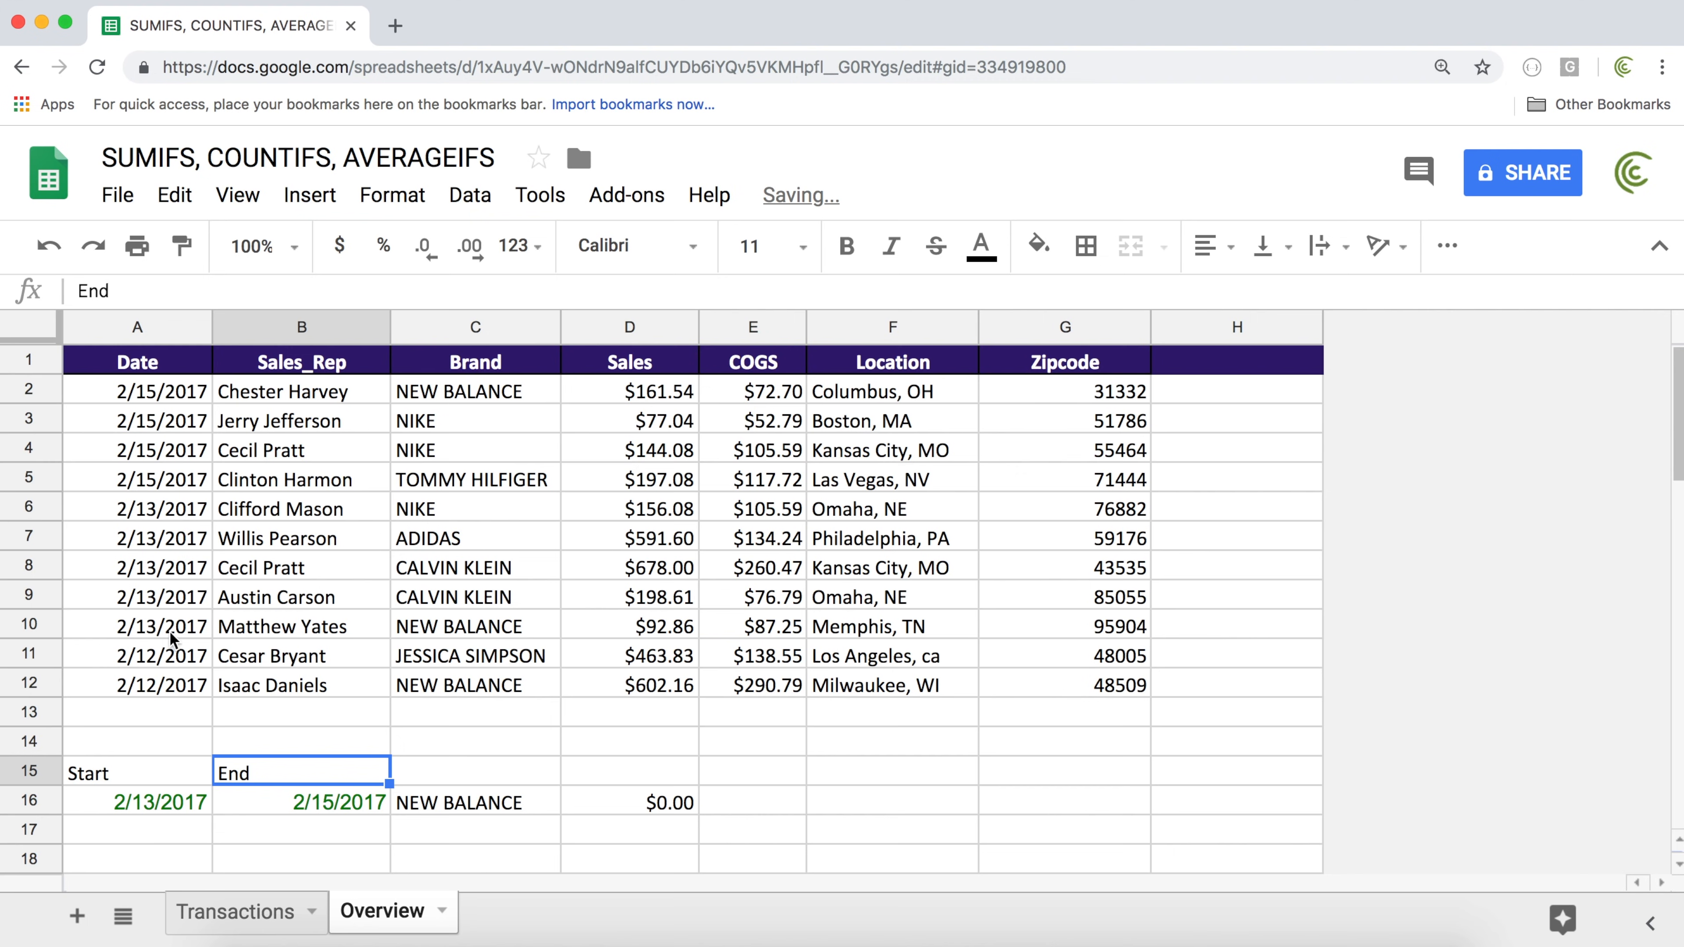
Change the first record's date in A2 to 2/16/2017 and clear the brand criterion from C16
double_click(138, 393)
left_click(155, 392)
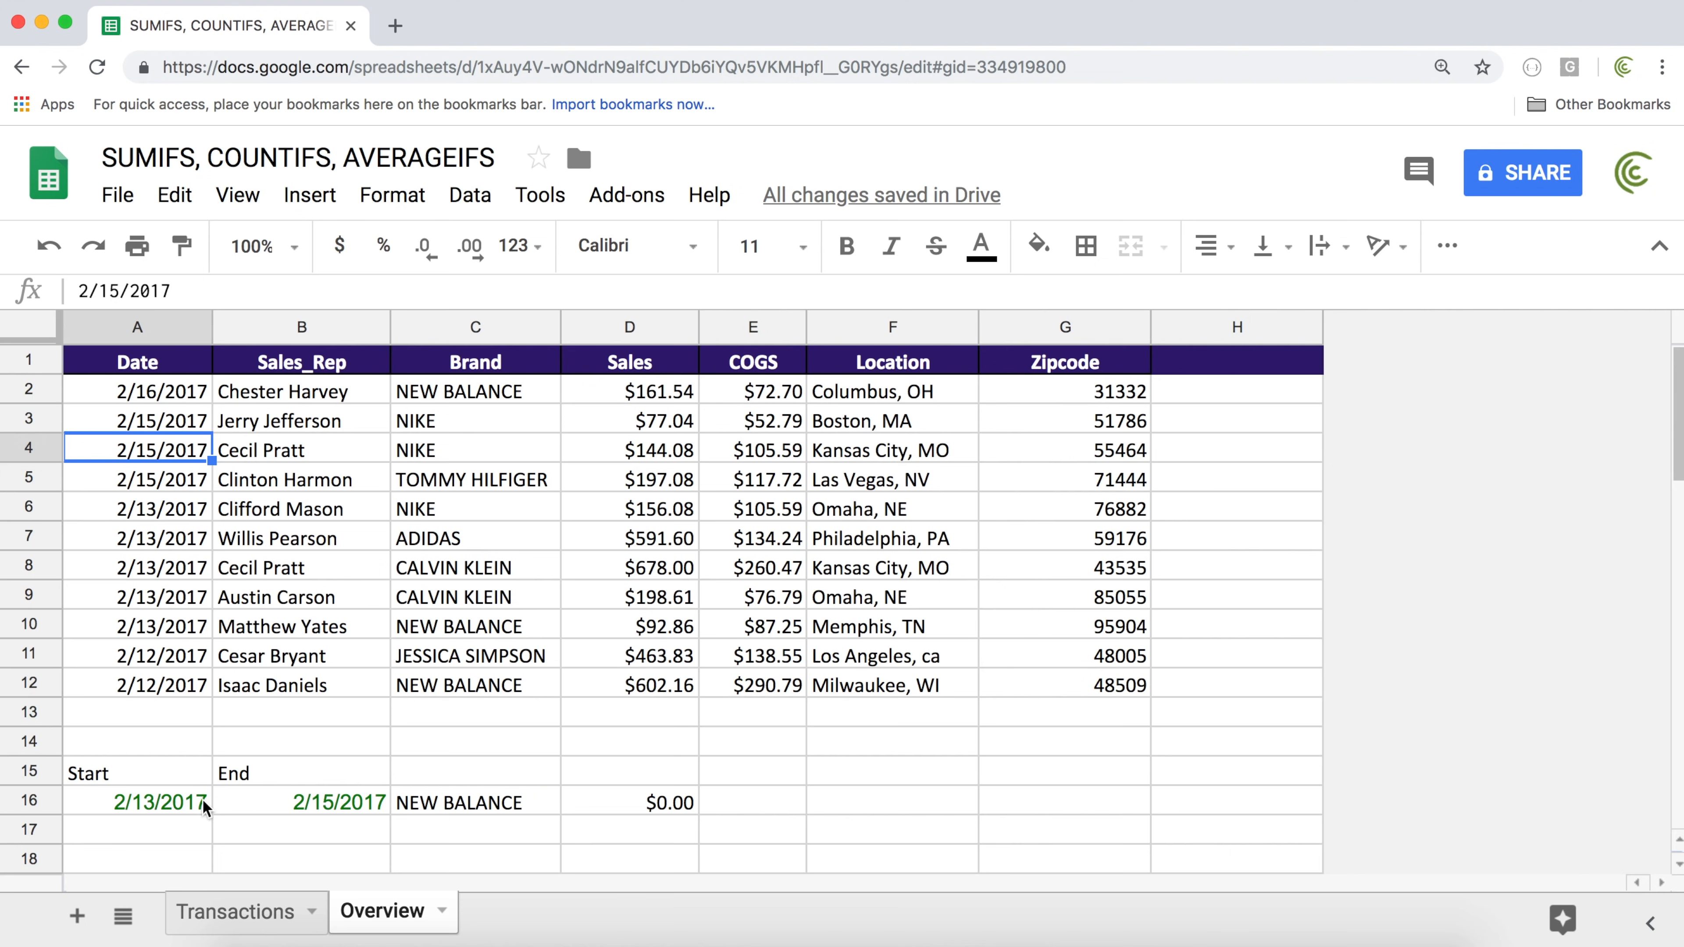
left_click_drag(136, 804, 310, 776)
mouse_move(530, 803)
left_mouse_down()
mouse_move(571, 802)
mouse_move(521, 810)
left_mouse_up()
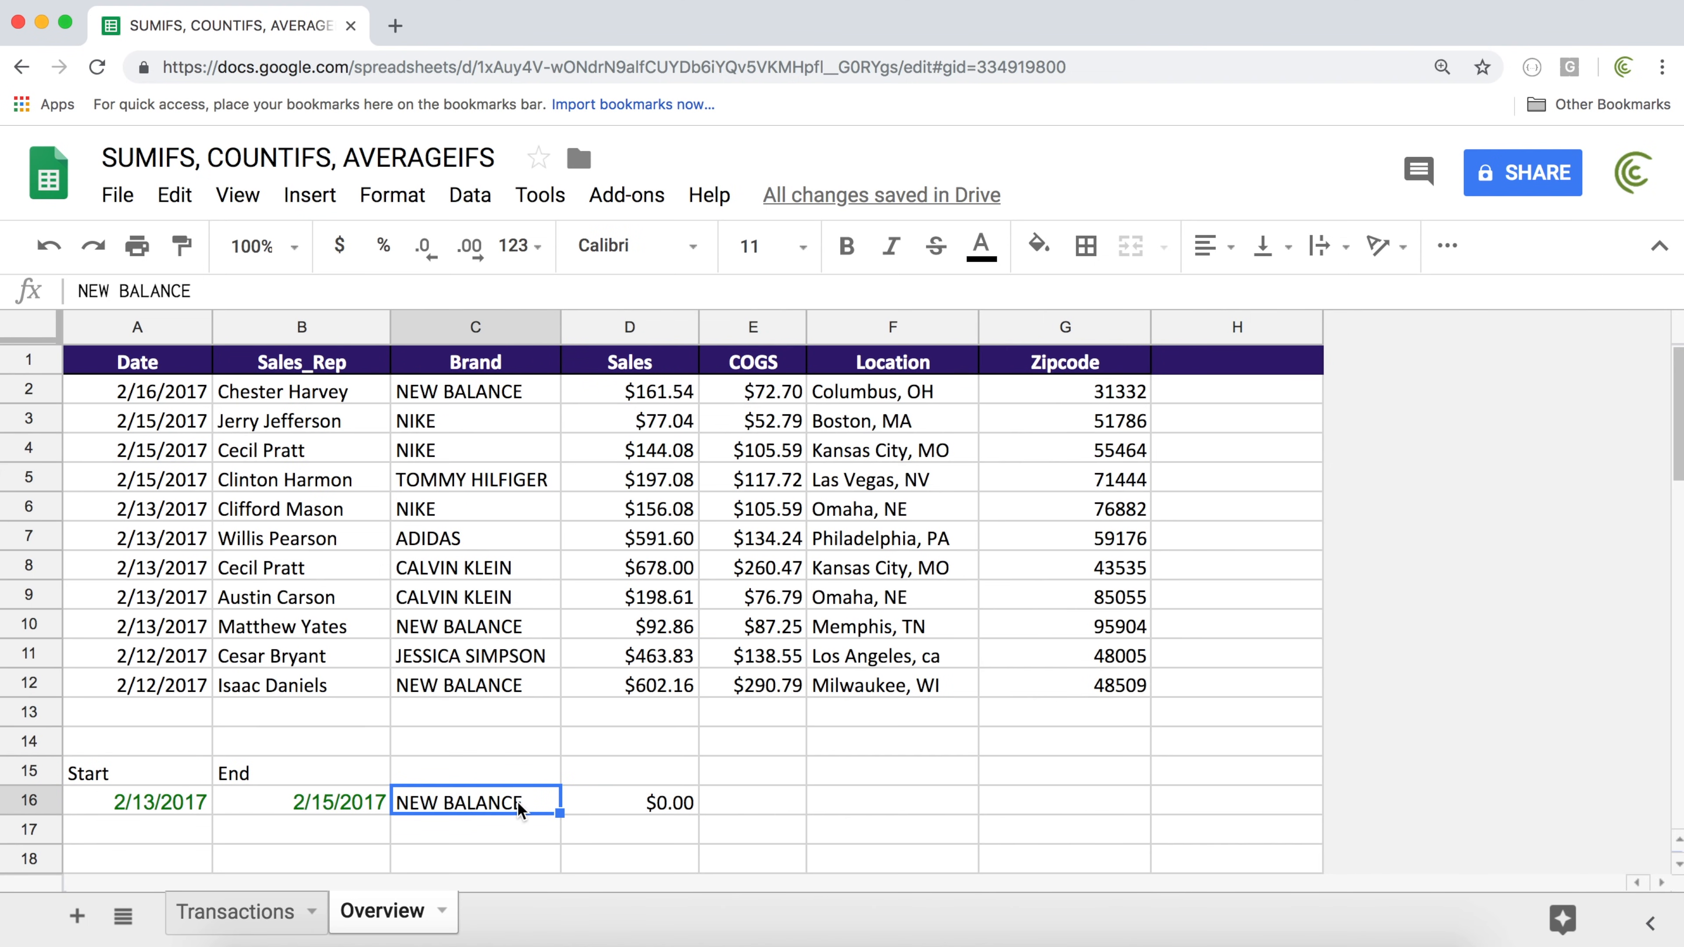
key("Delete")
Remove all arguments from the SUMIFS formula in D16, leaving only =SUMIFS(
key("Up")
key("Right")
key("Down")
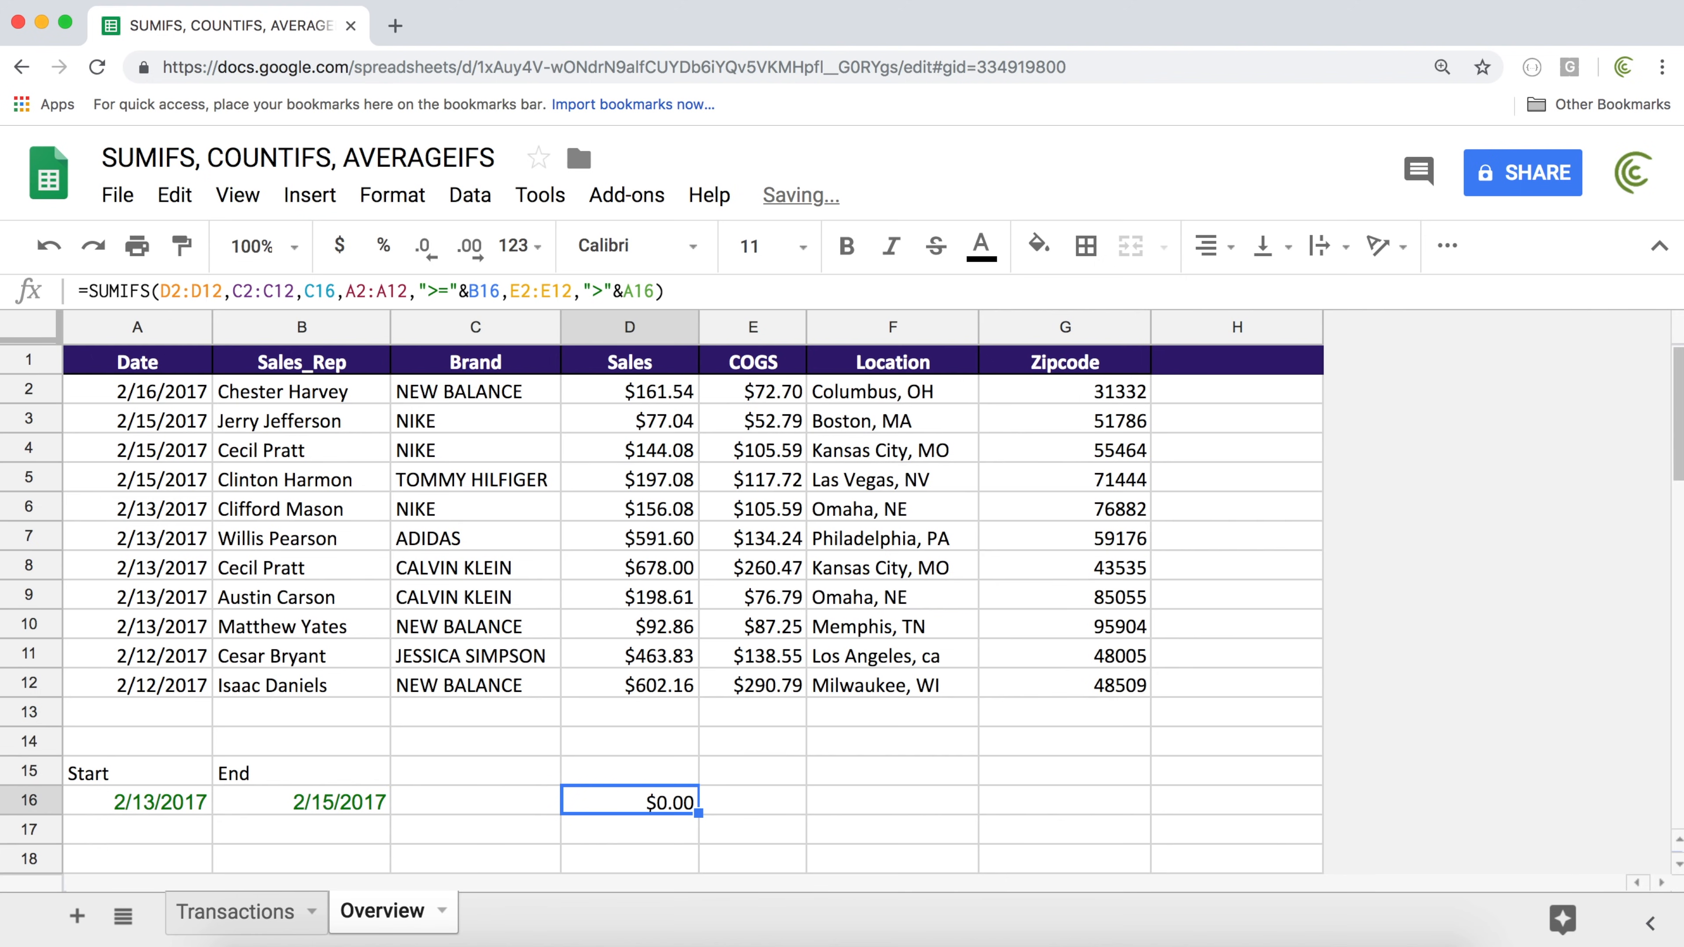
left_click(615, 799)
left_click(678, 800)
left_click(649, 800)
left_click_drag(822, 801, 1259, 784)
left_click_drag(722, 801, 1167, 816)
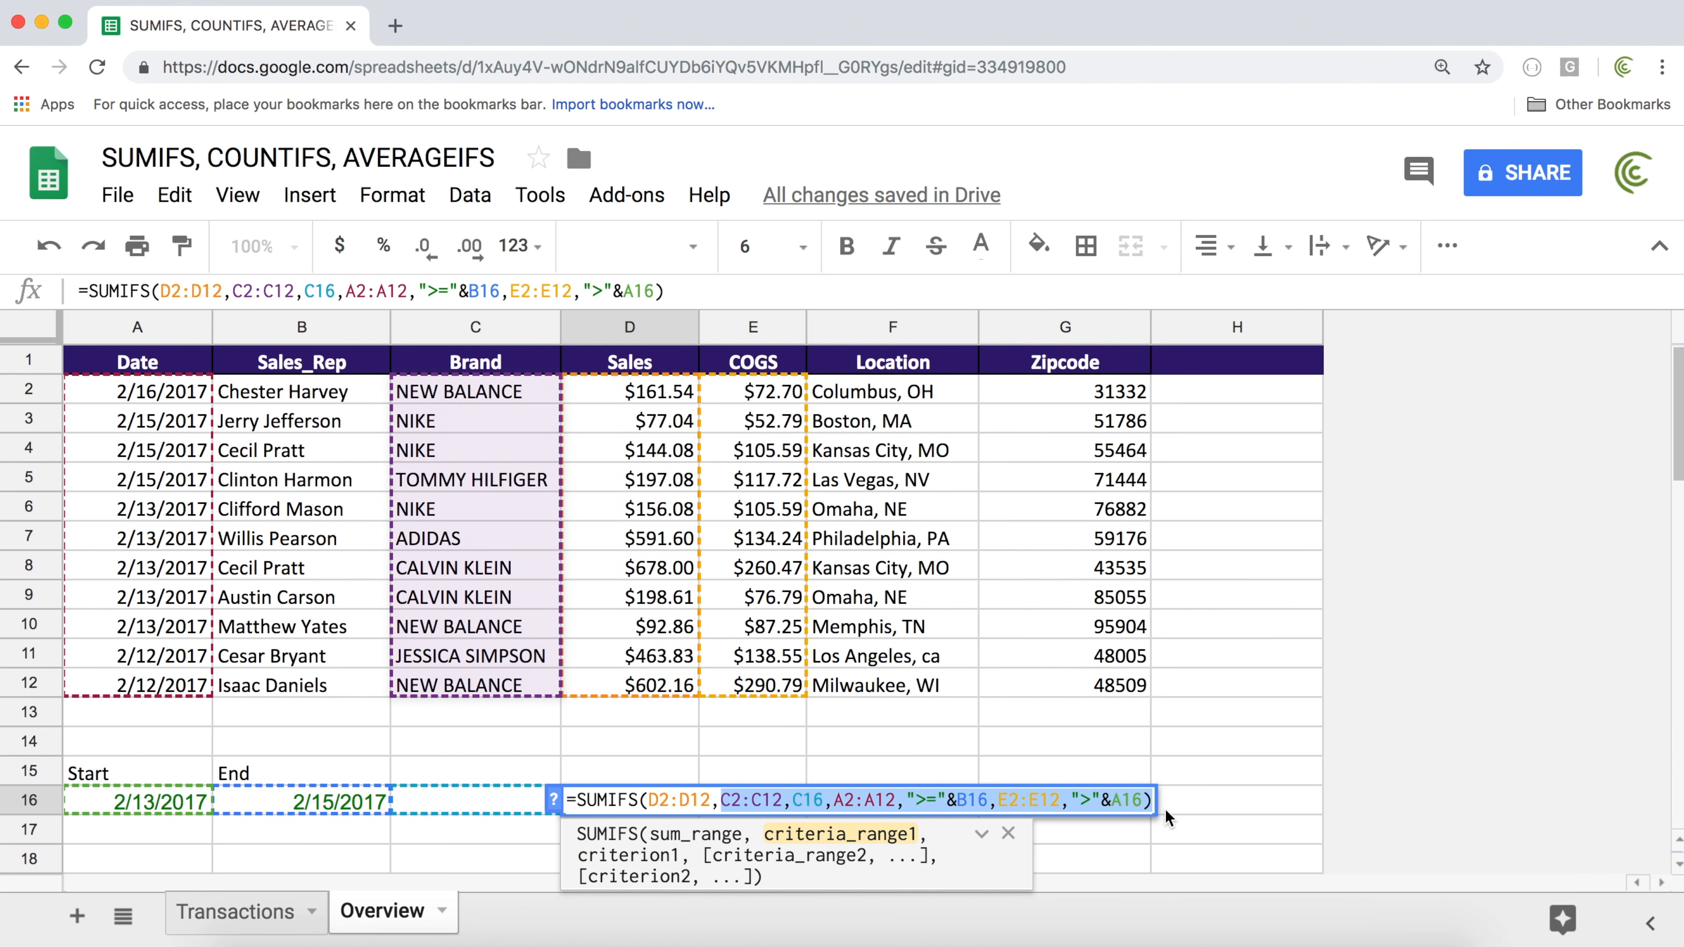
key("BackSpace")
key("BackSpace")
key("BackSpace")
key("BackSpace")
key("BackSpace")
key("BackSpace")
key("BackSpace")
key("BackSpace")
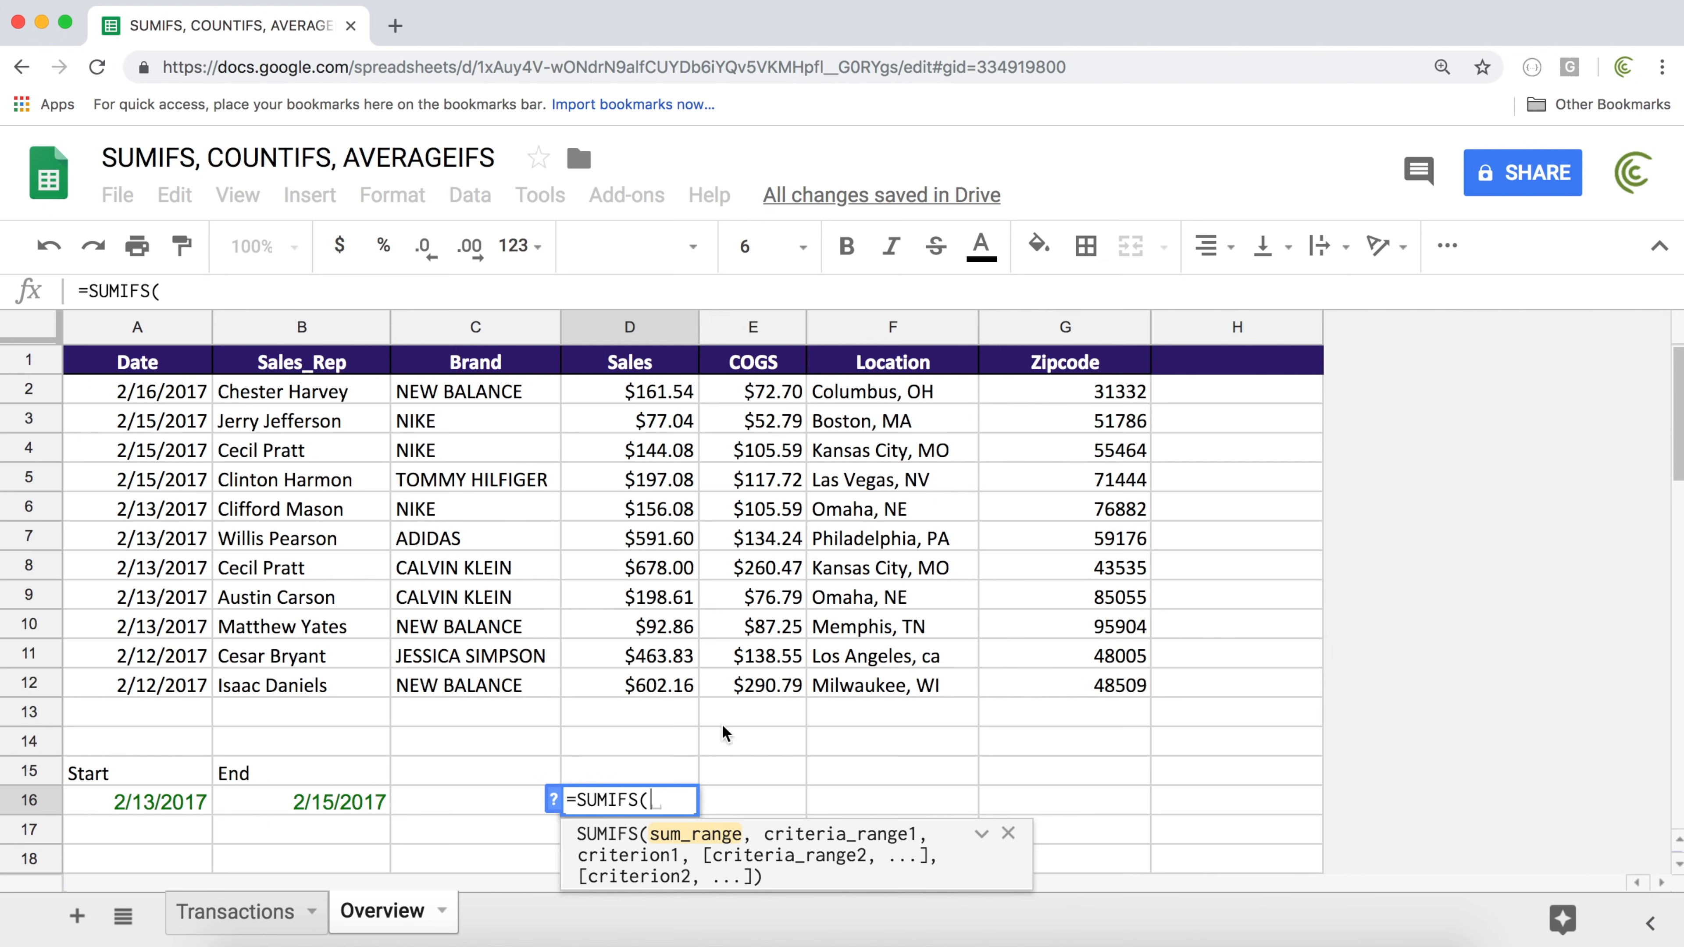
Give the D16 SUMIFS the sum range D2:D12 and the date range A2:A12 with the criterion ">="&A16
left_click_drag(652, 387, 663, 691)
type(",")
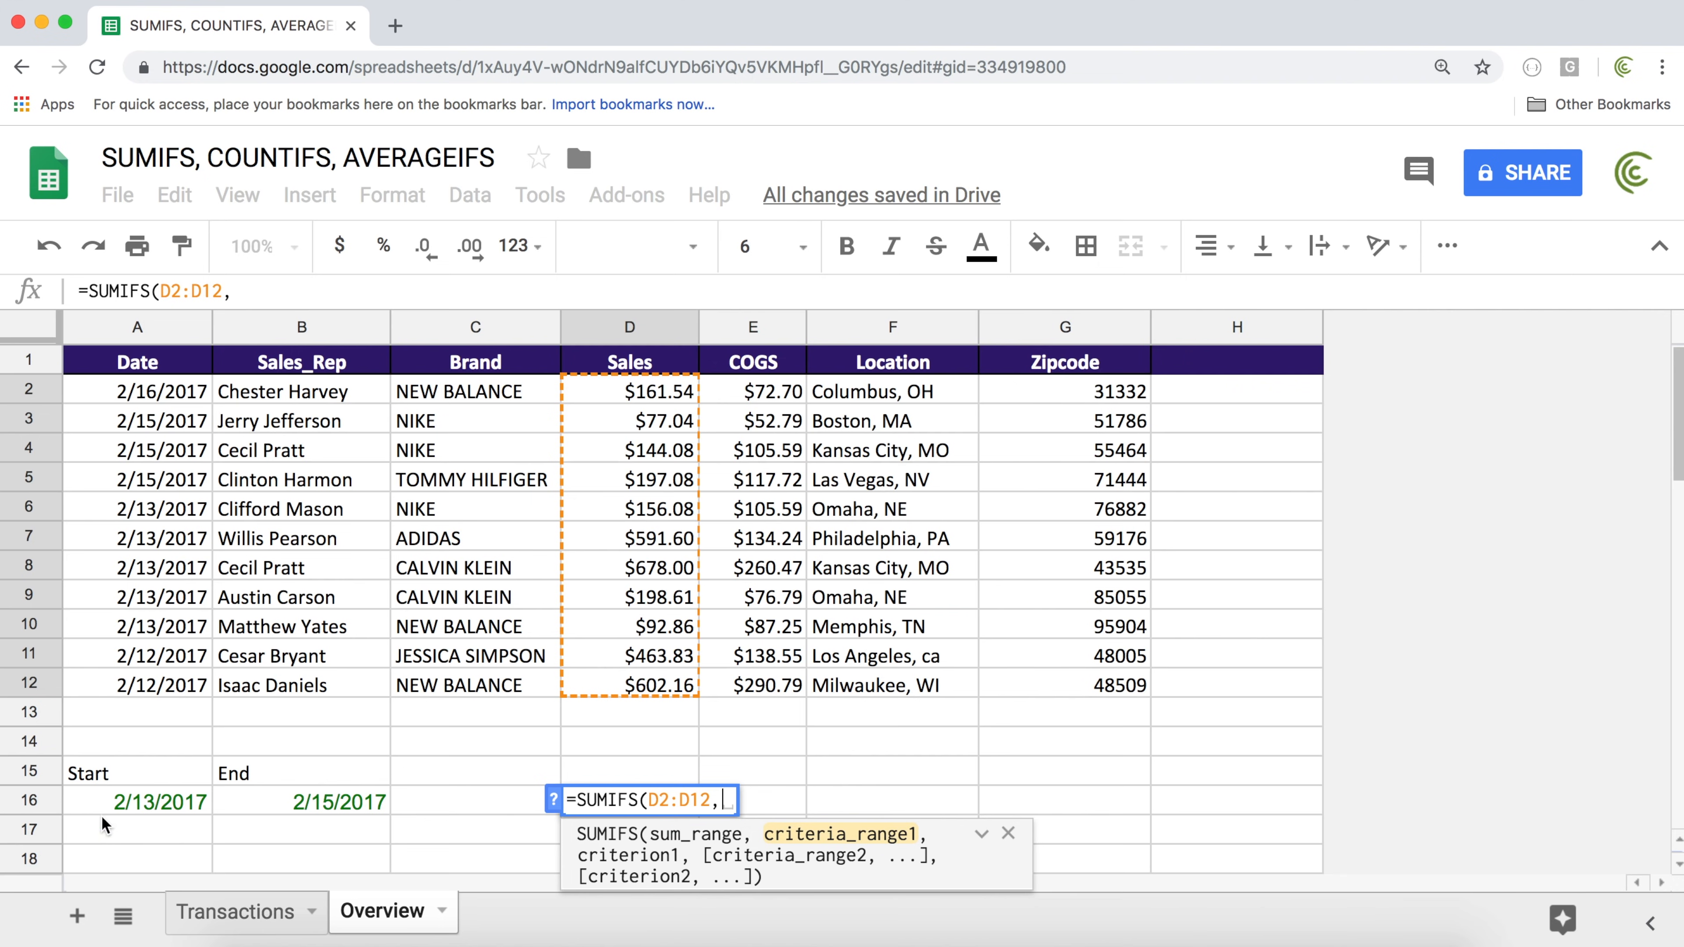
left_click_drag(152, 393, 153, 690)
type(",")
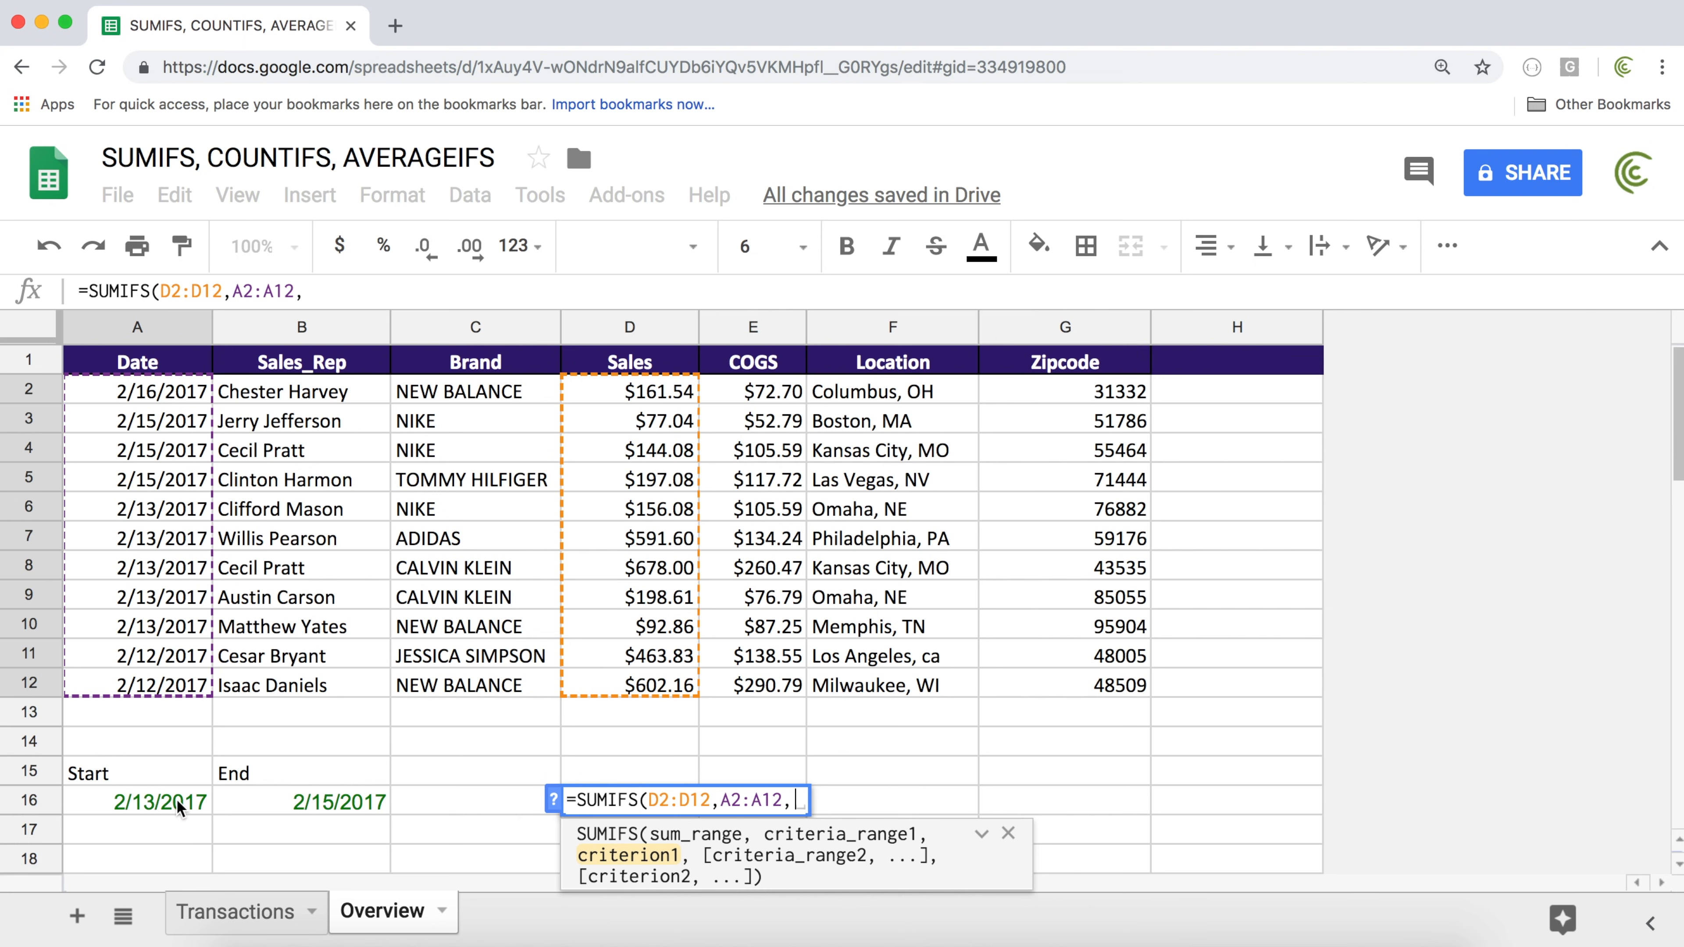
type("\">=\"")
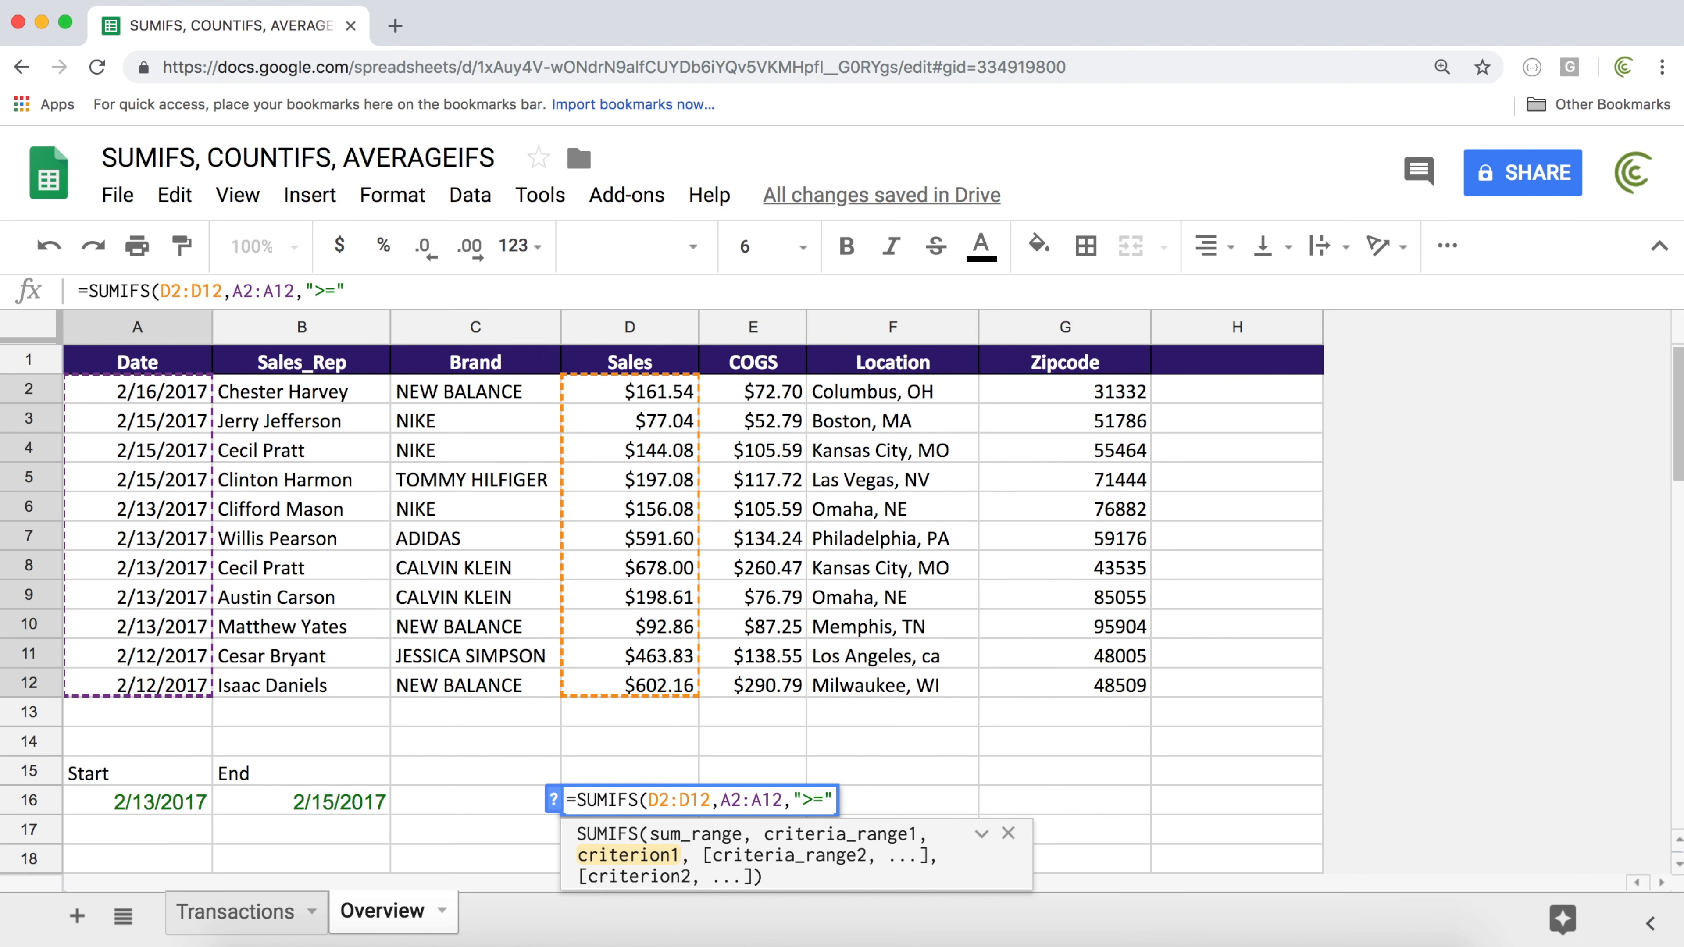
type("&")
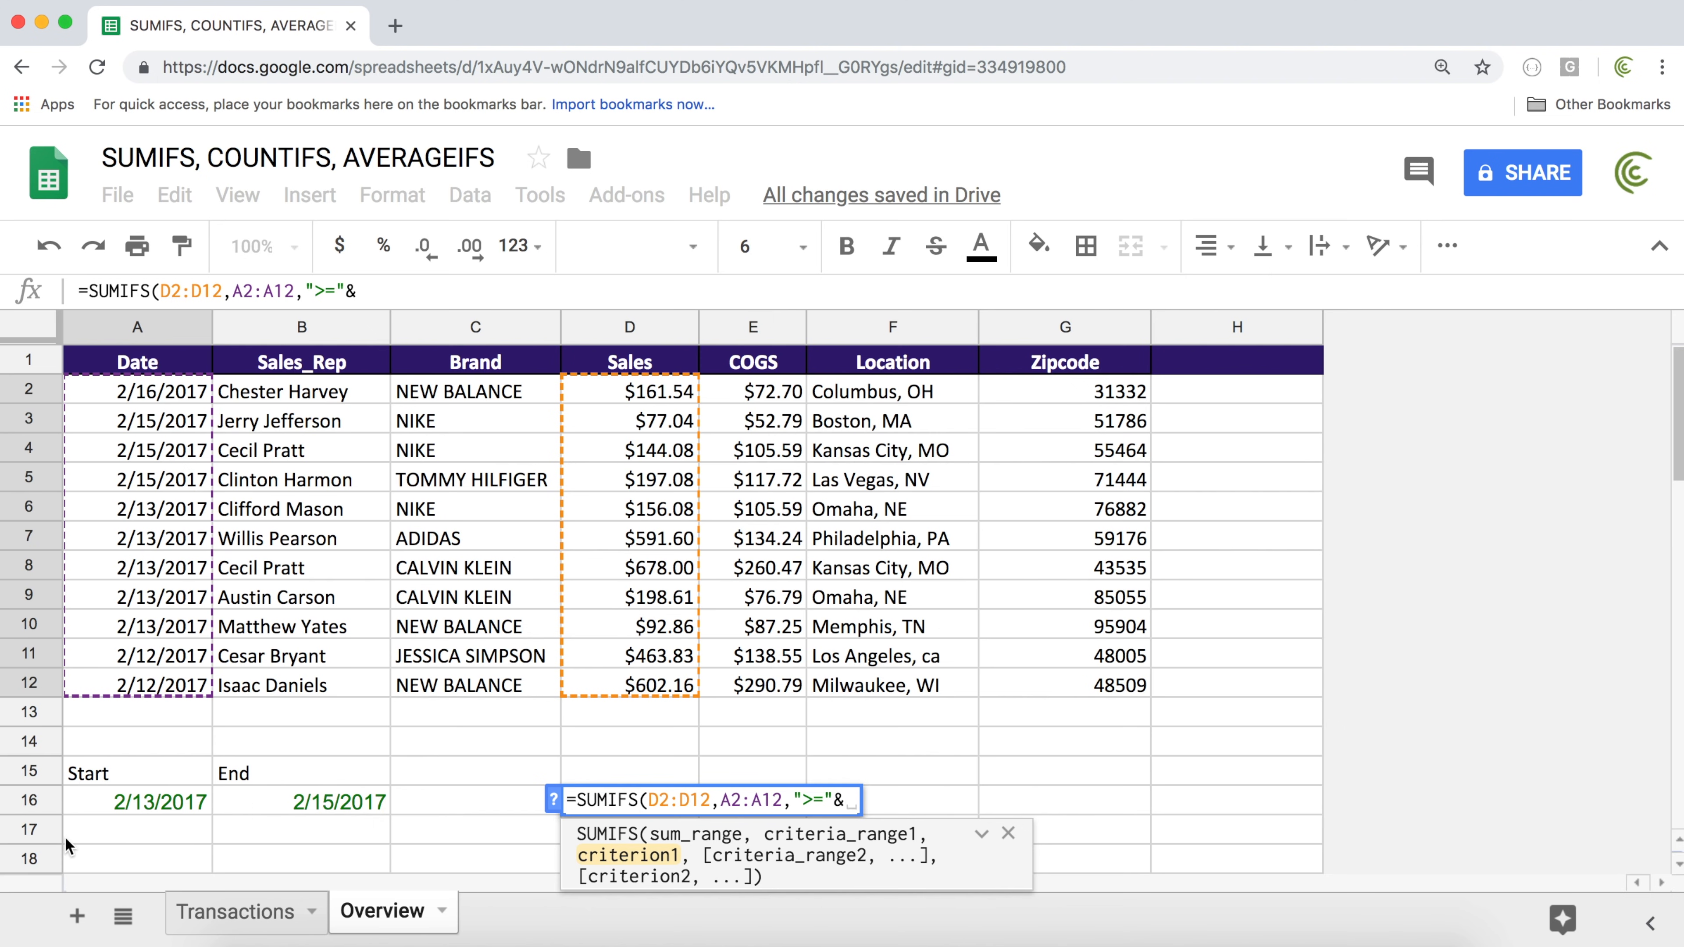
left_click(104, 799)
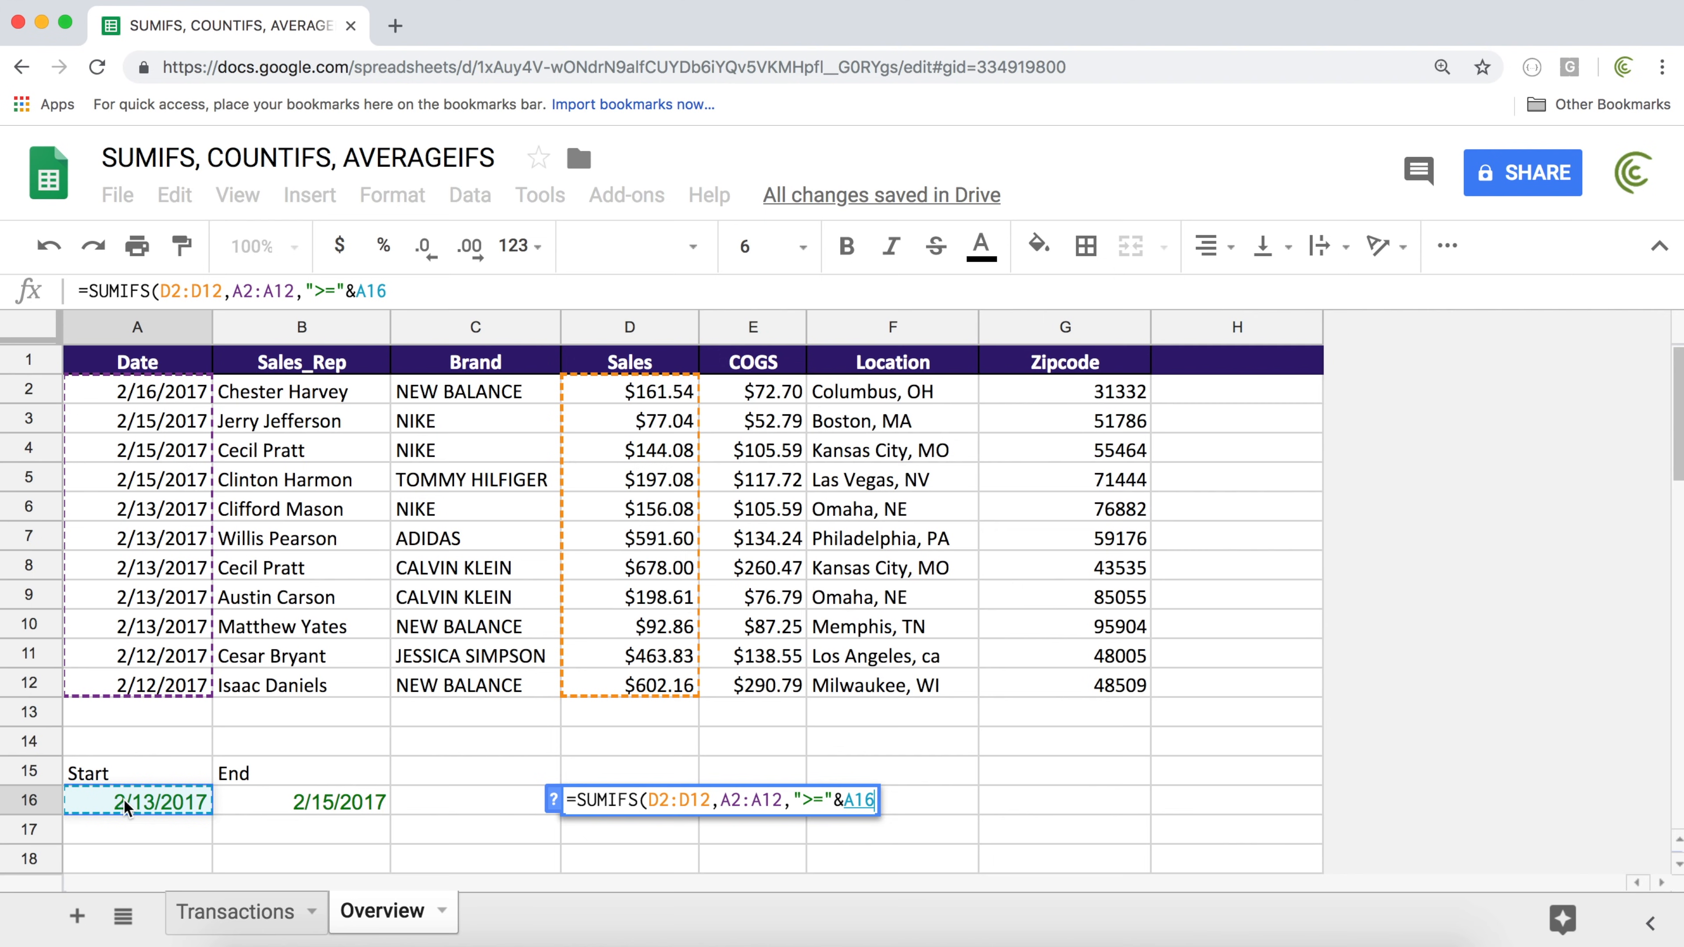
type(",")
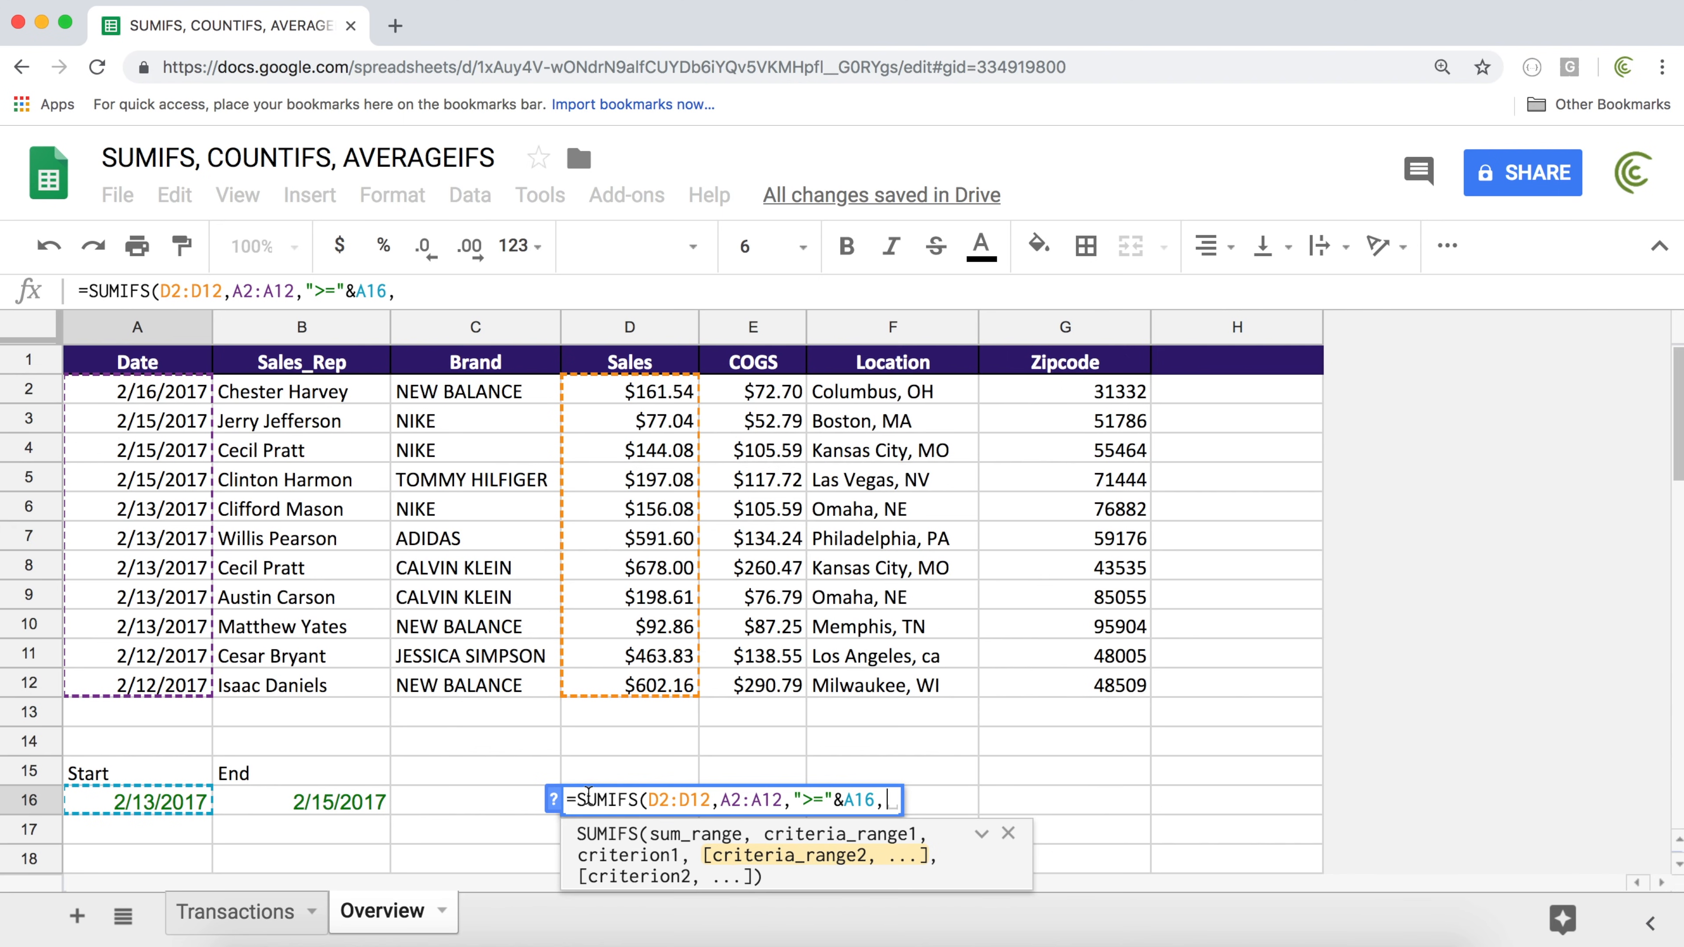
Add the date range A2:A12 again with the criterion "<="&B16 and complete the D16 formula
left_click_drag(145, 395, 166, 687)
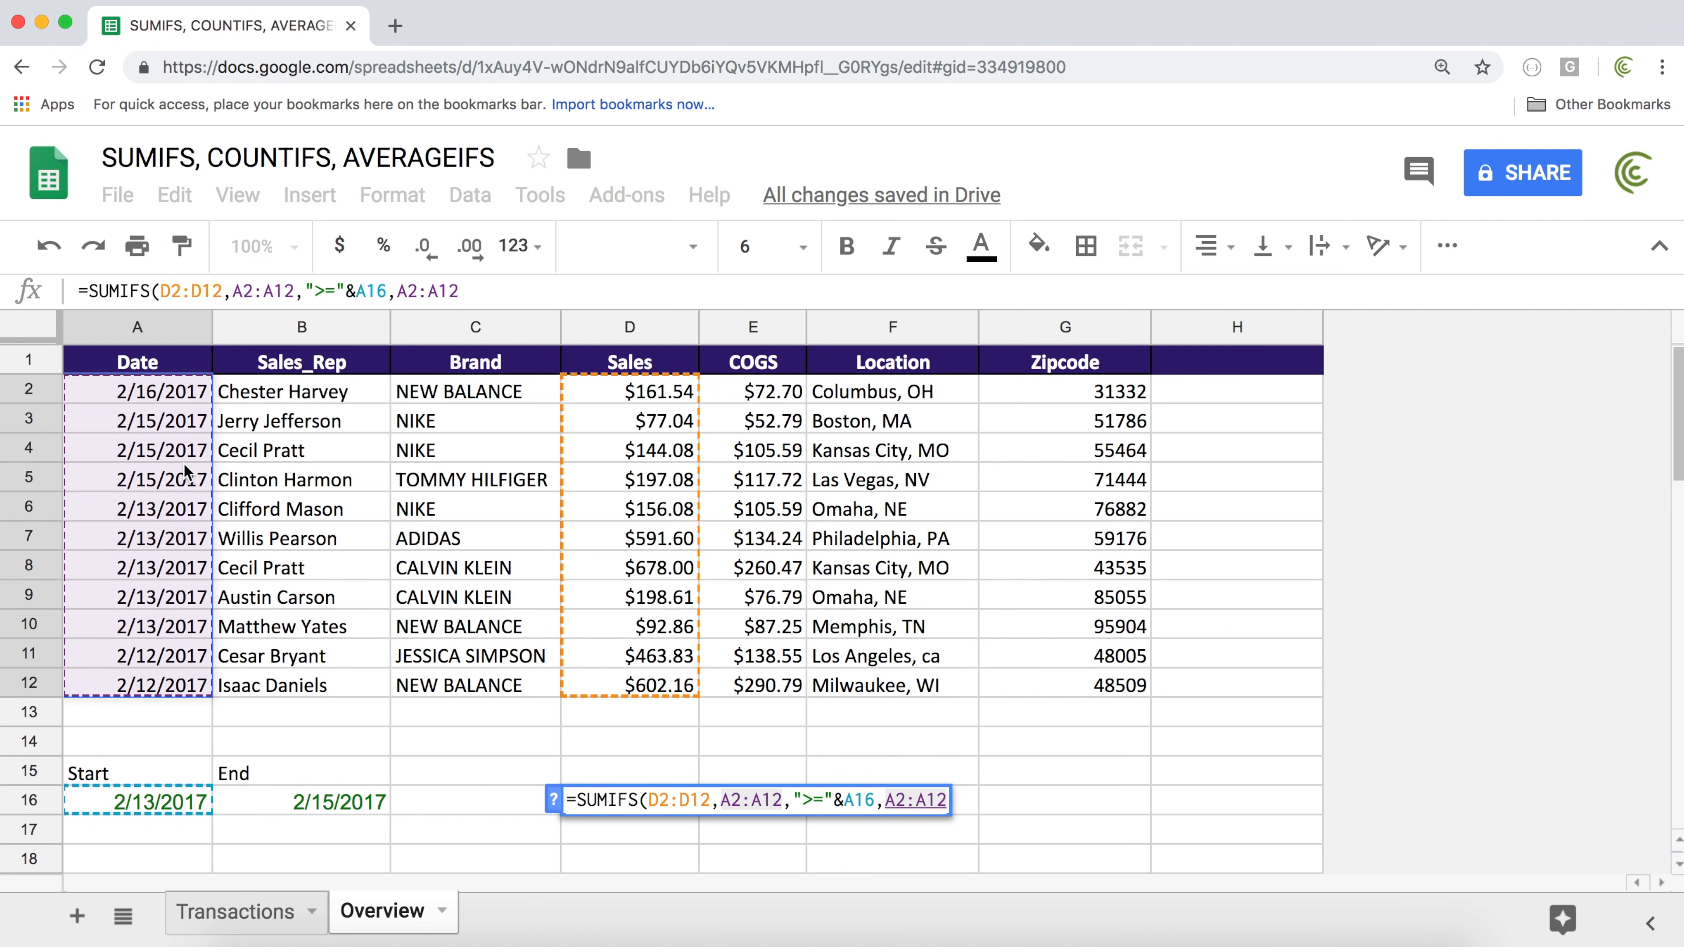
type(",")
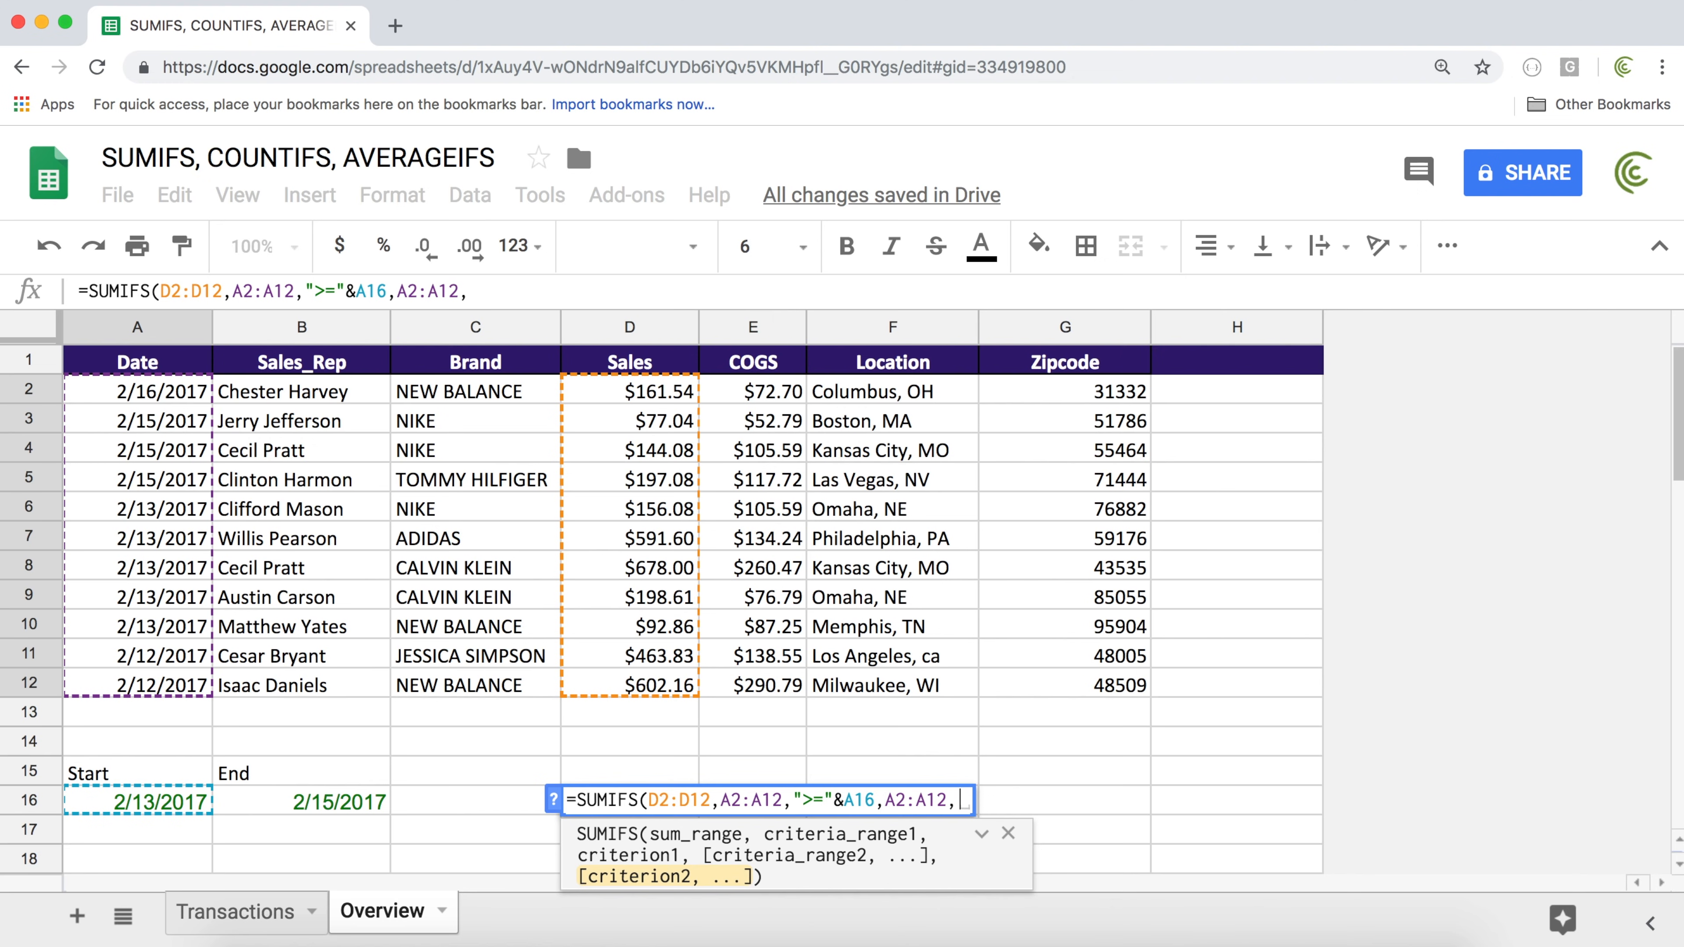
type("\"<")
type("=\"")
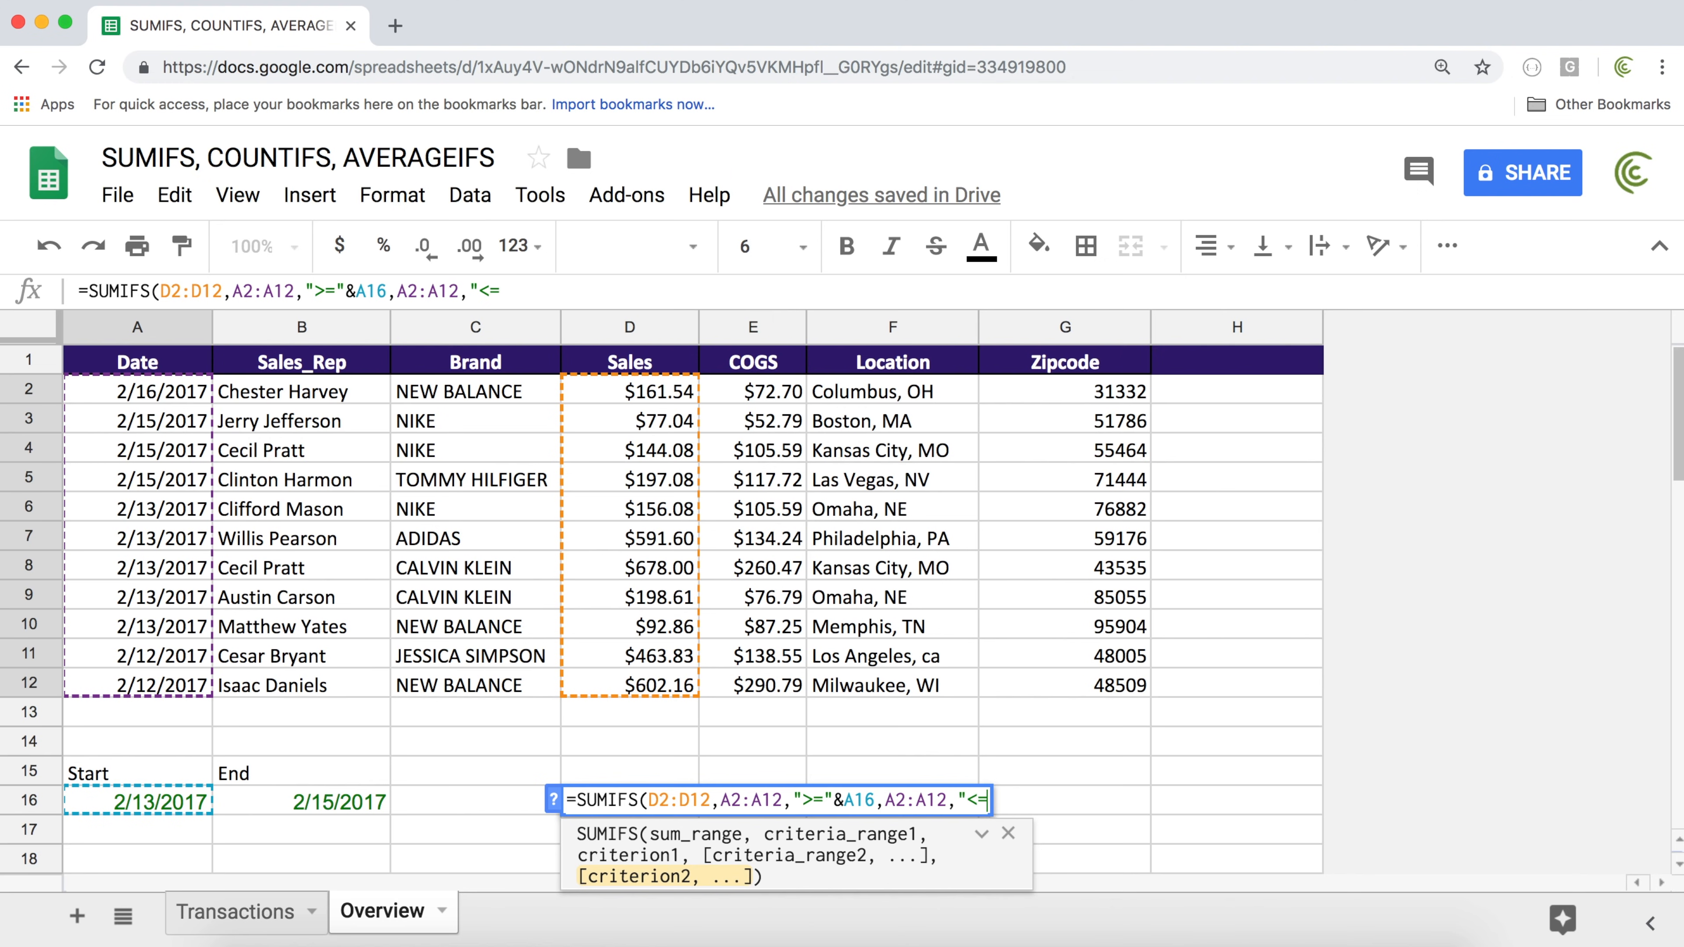
type("&")
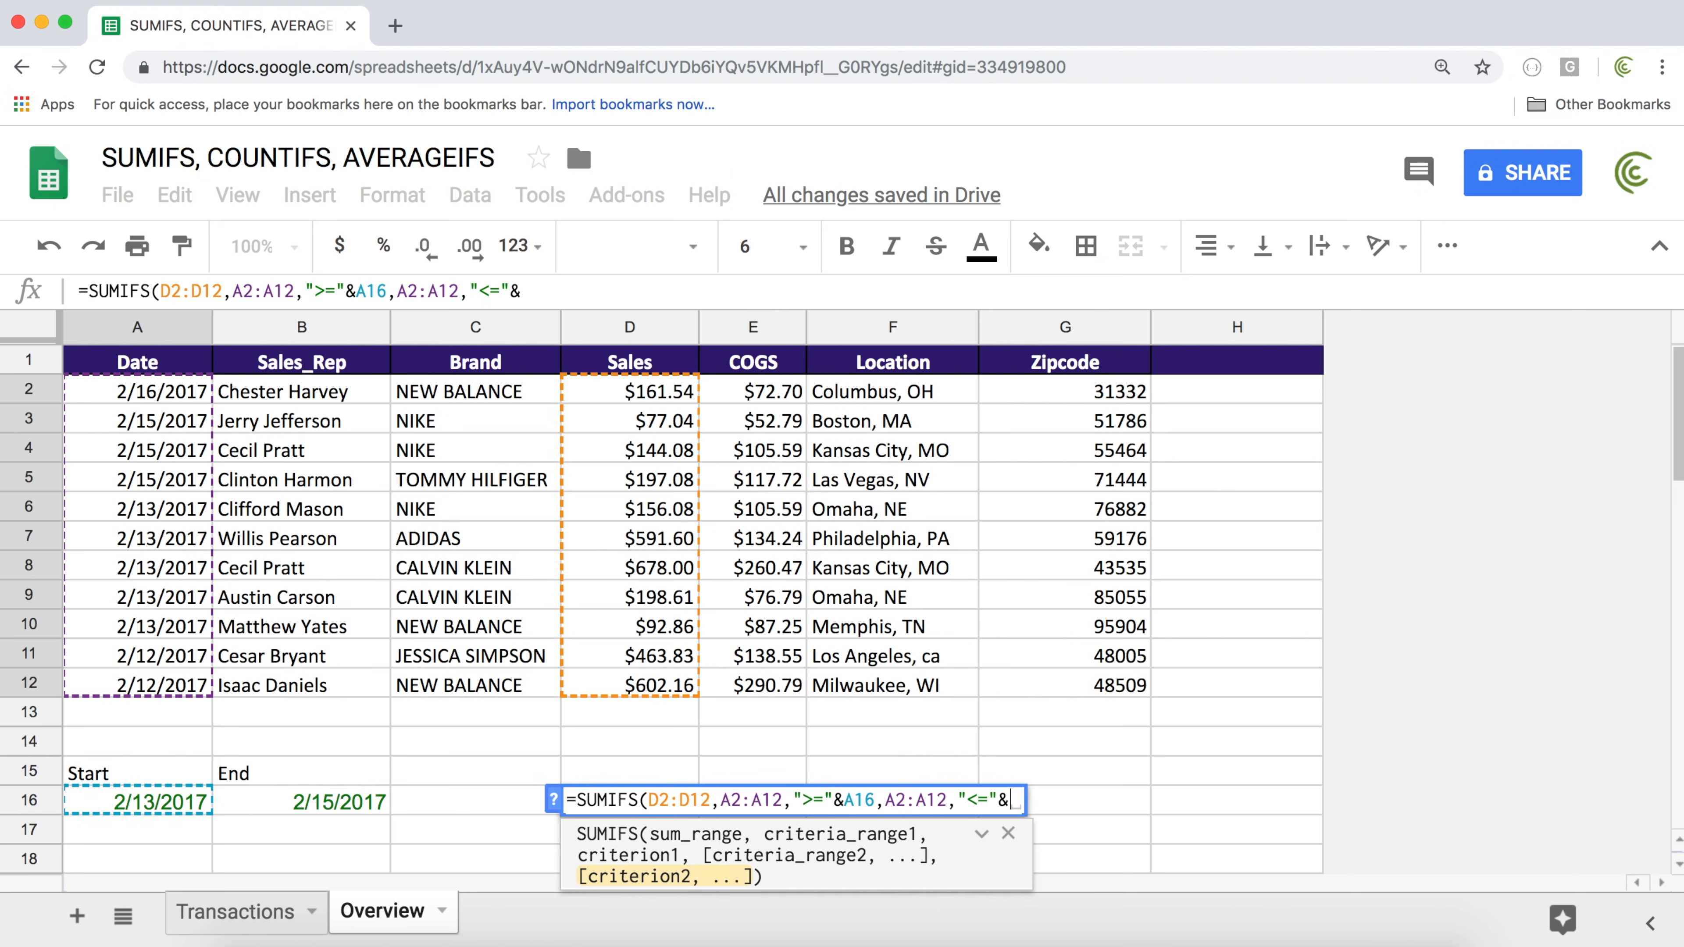
left_click(349, 798)
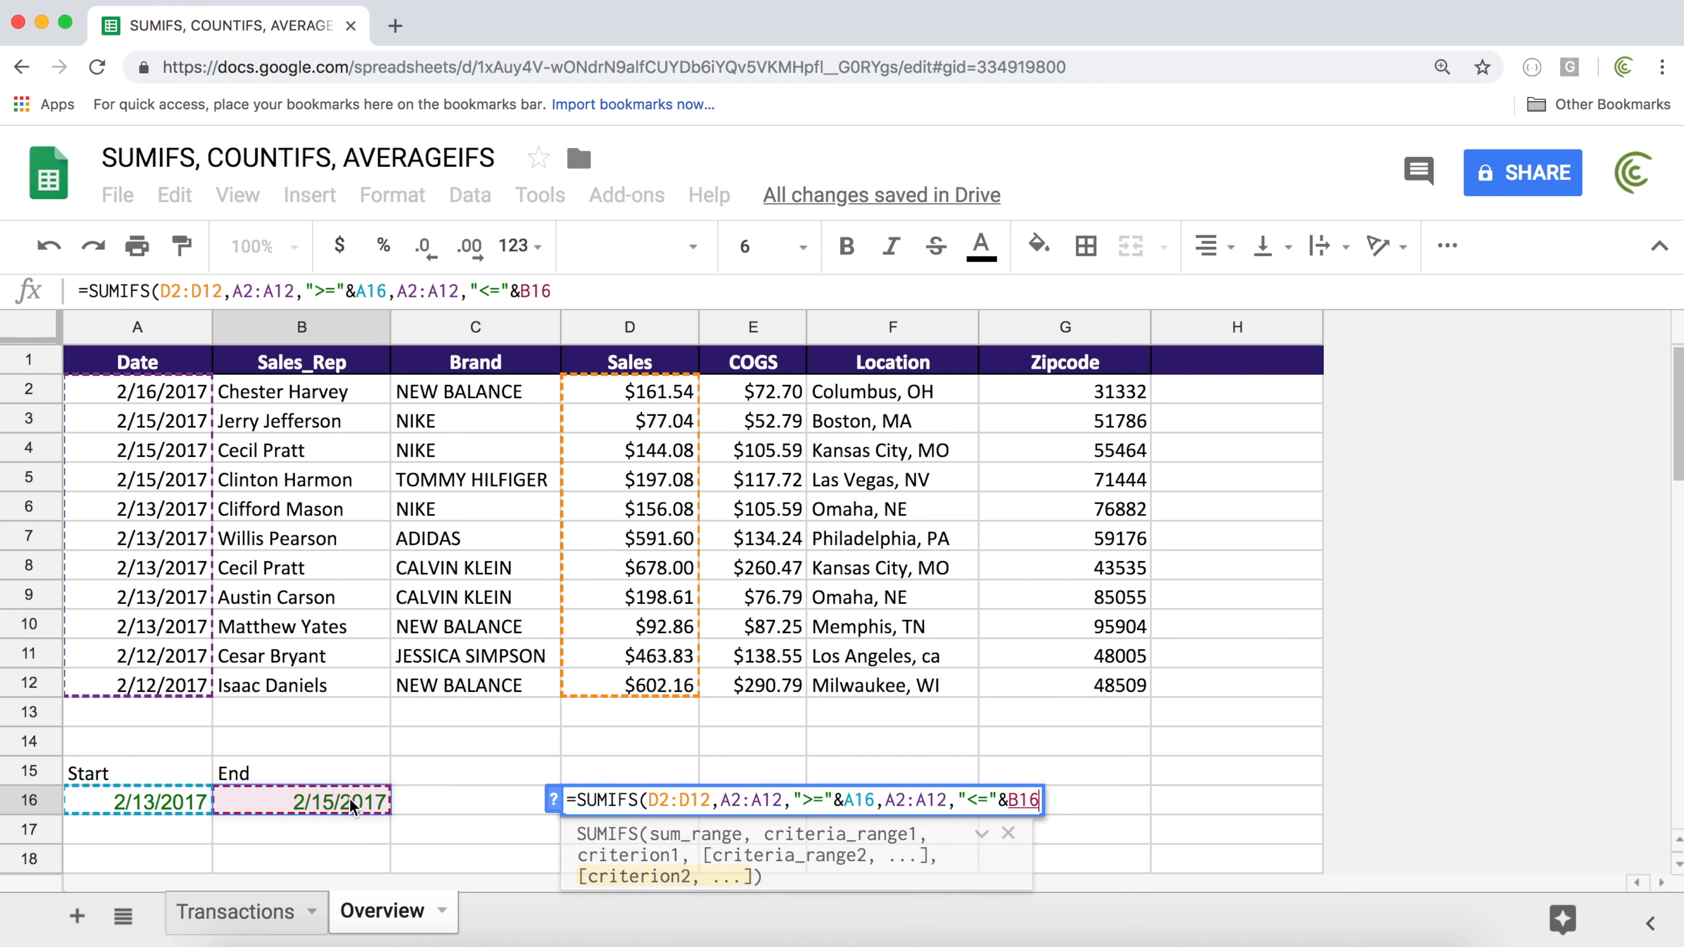
type(")")
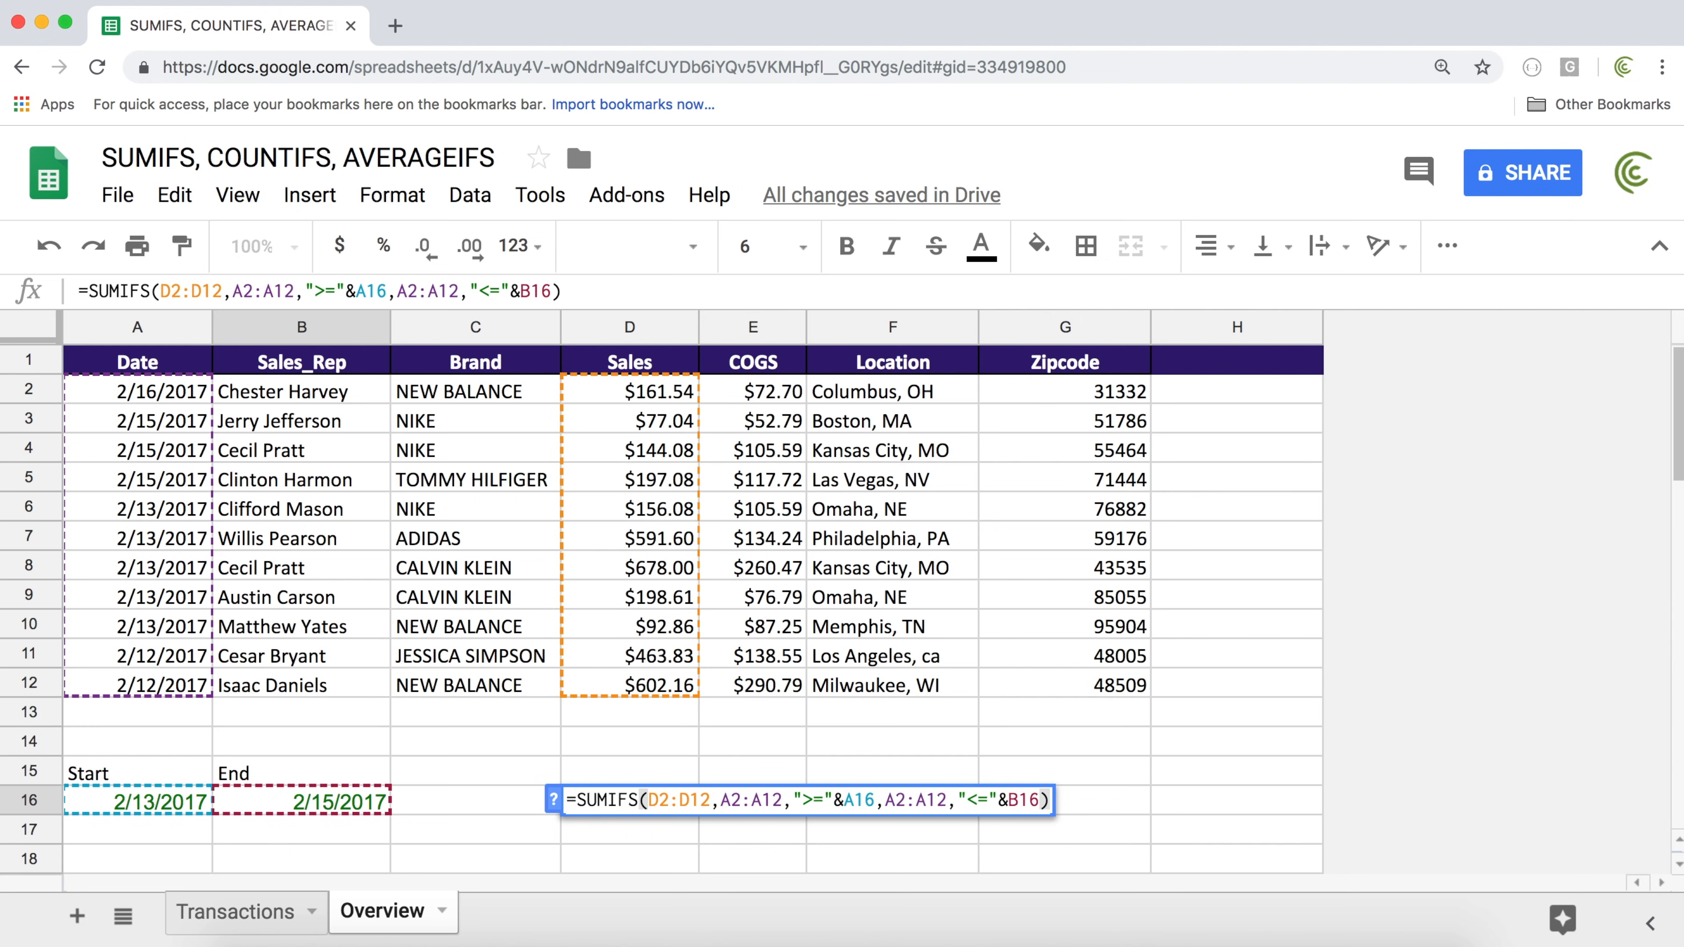
key("Return")
Check the D16 formula and its start and end dates against the dates in column A
left_click(671, 807)
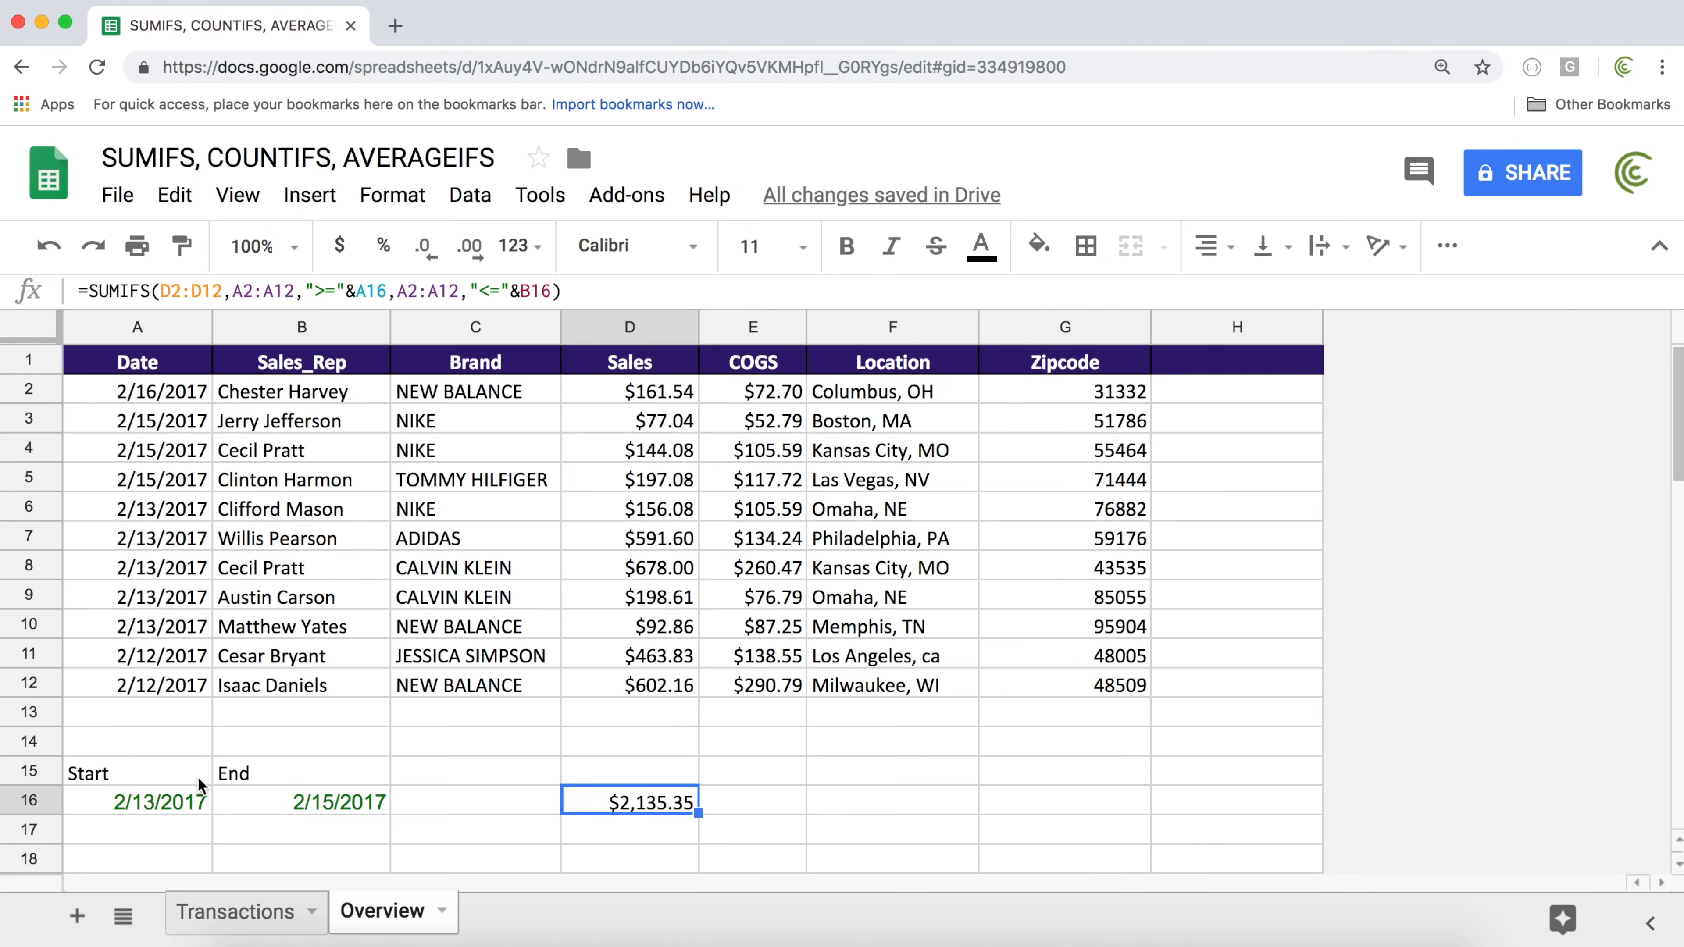
left_click(192, 799)
left_click(278, 803)
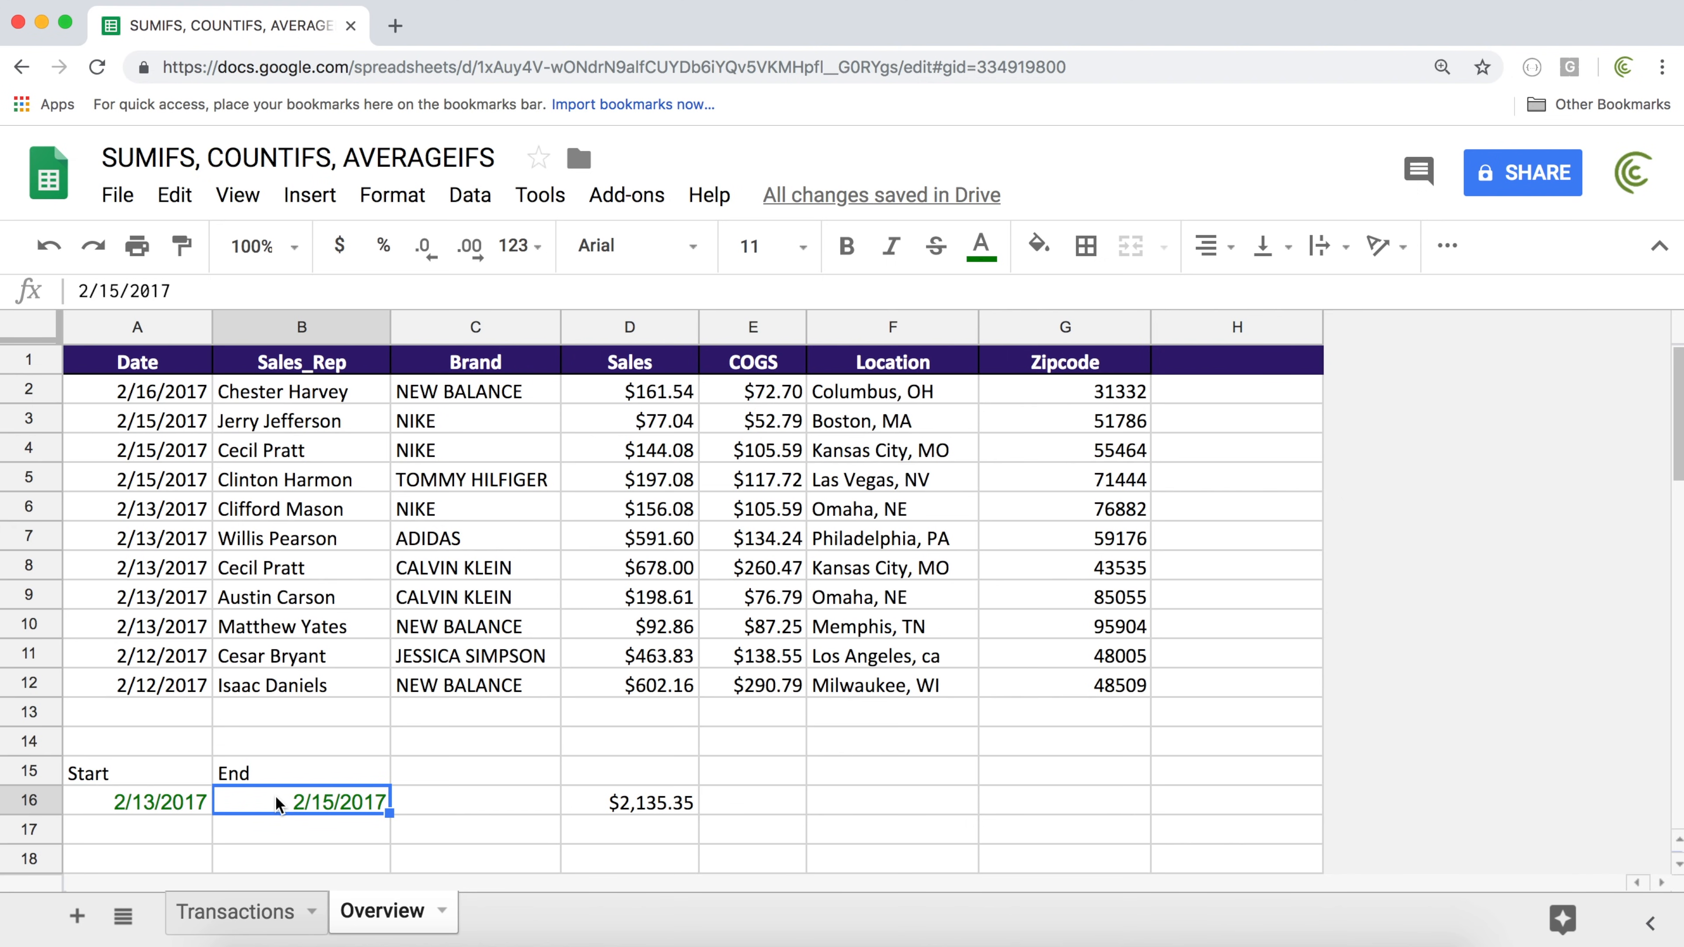
left_click(160, 626)
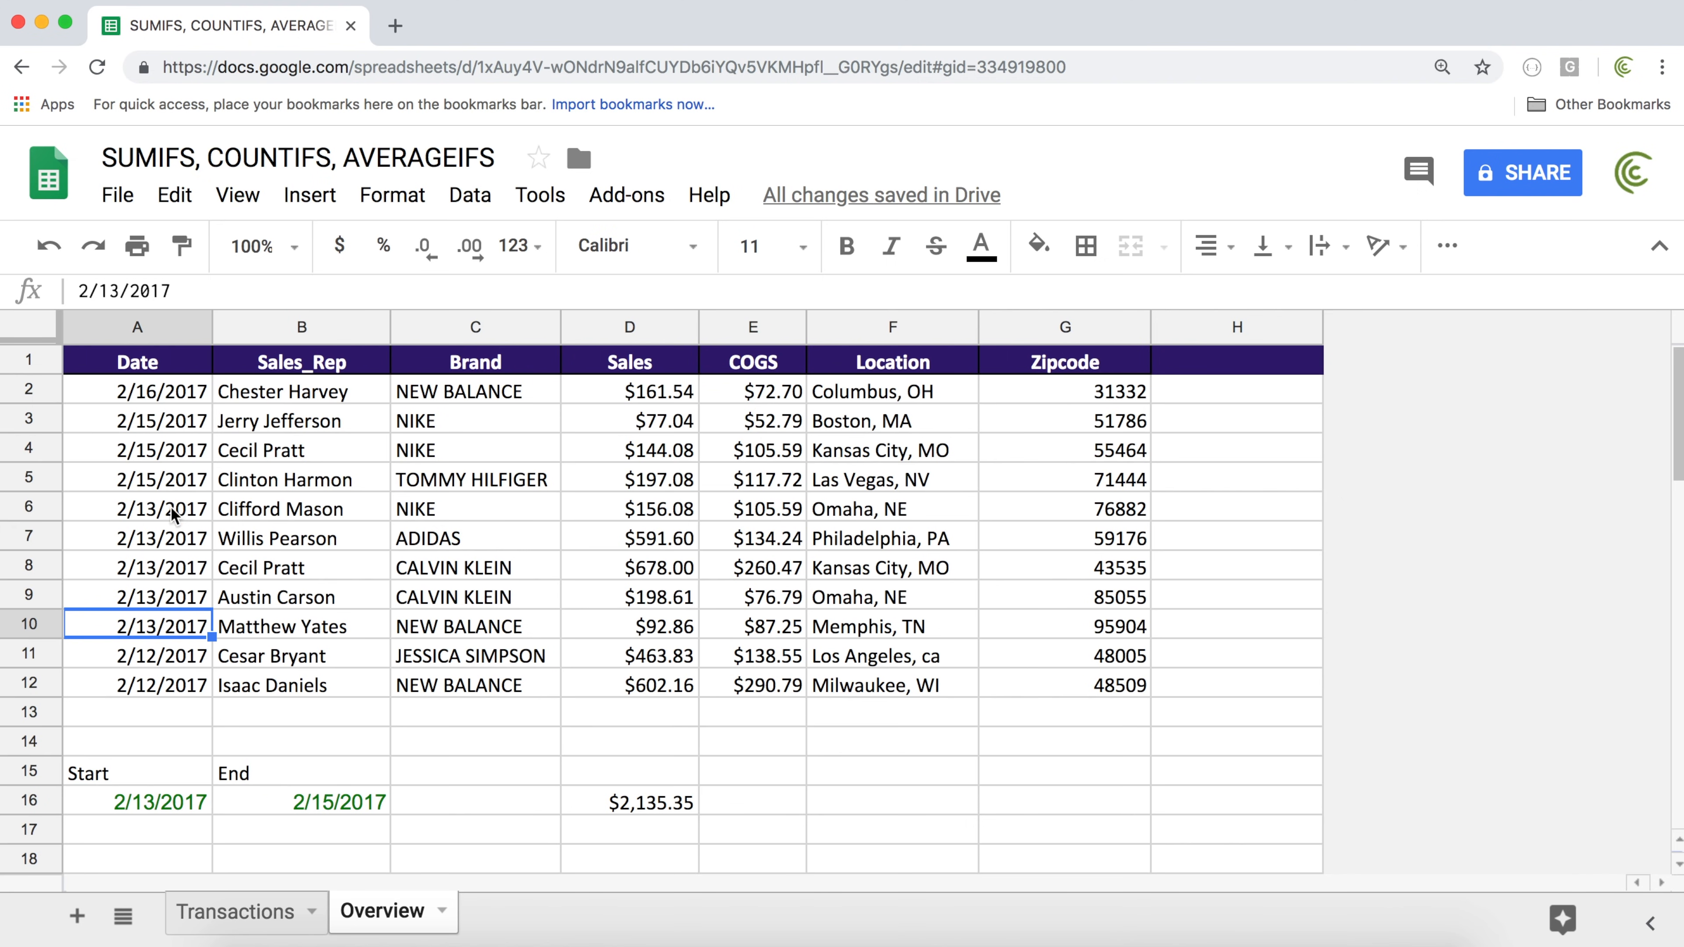
Check the sum of the sales in D3:D10, the rows whose dates fall within the start and end range
left_click(162, 422)
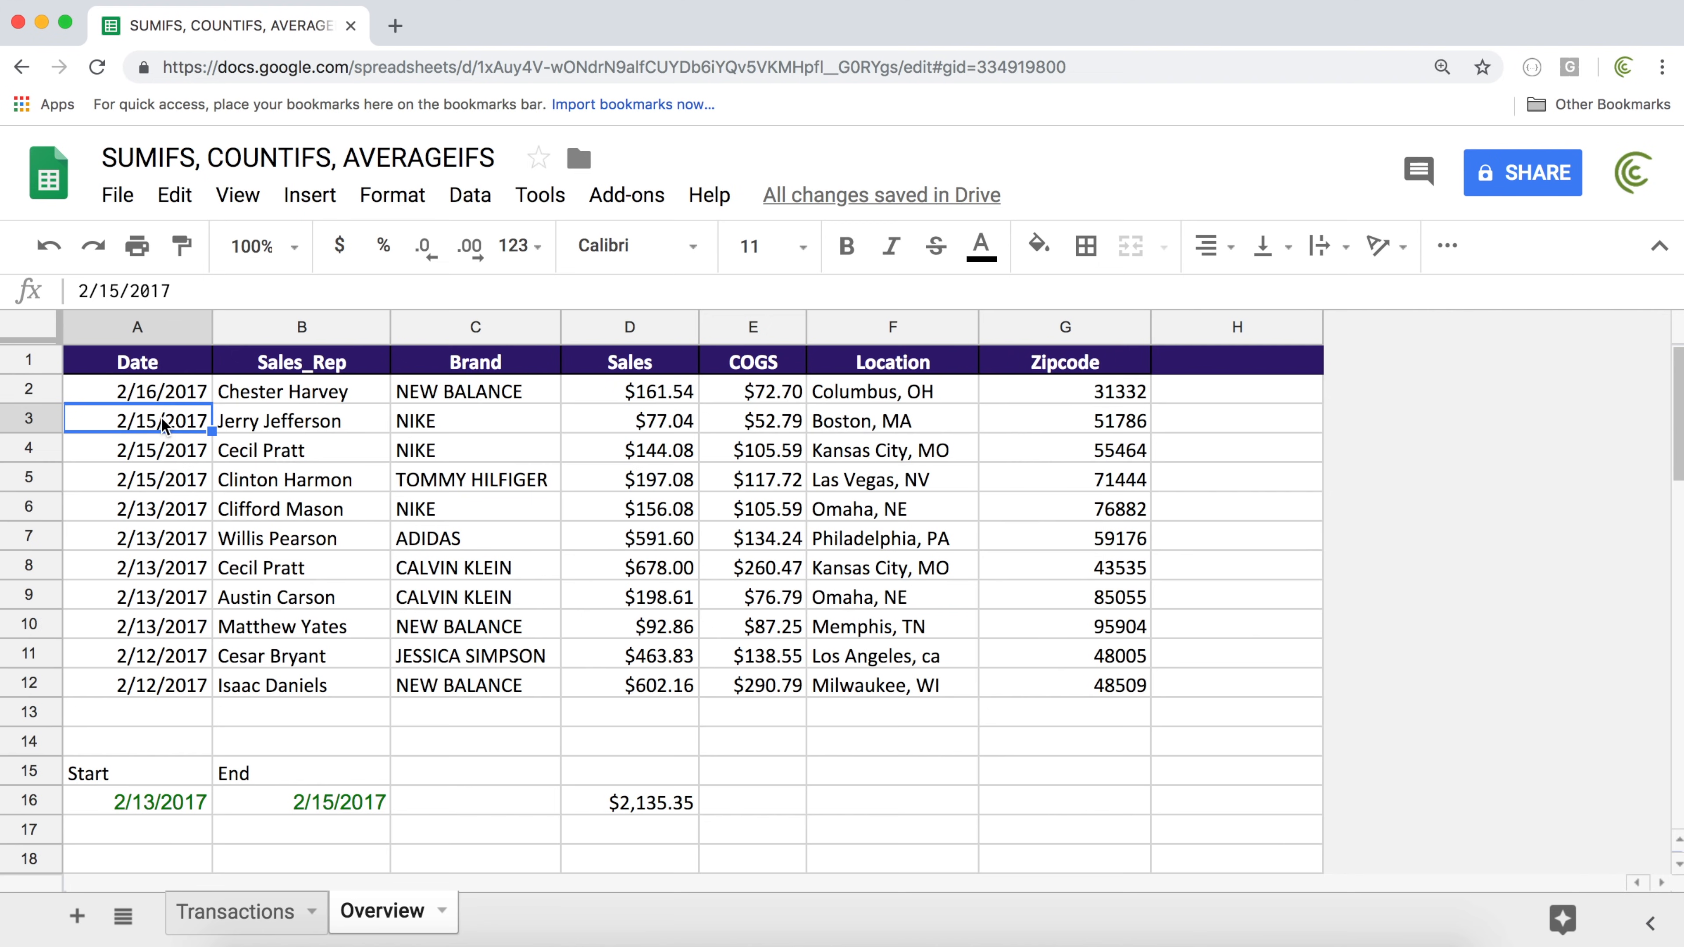
left_click(653, 431)
left_click_drag(653, 440, 613, 623)
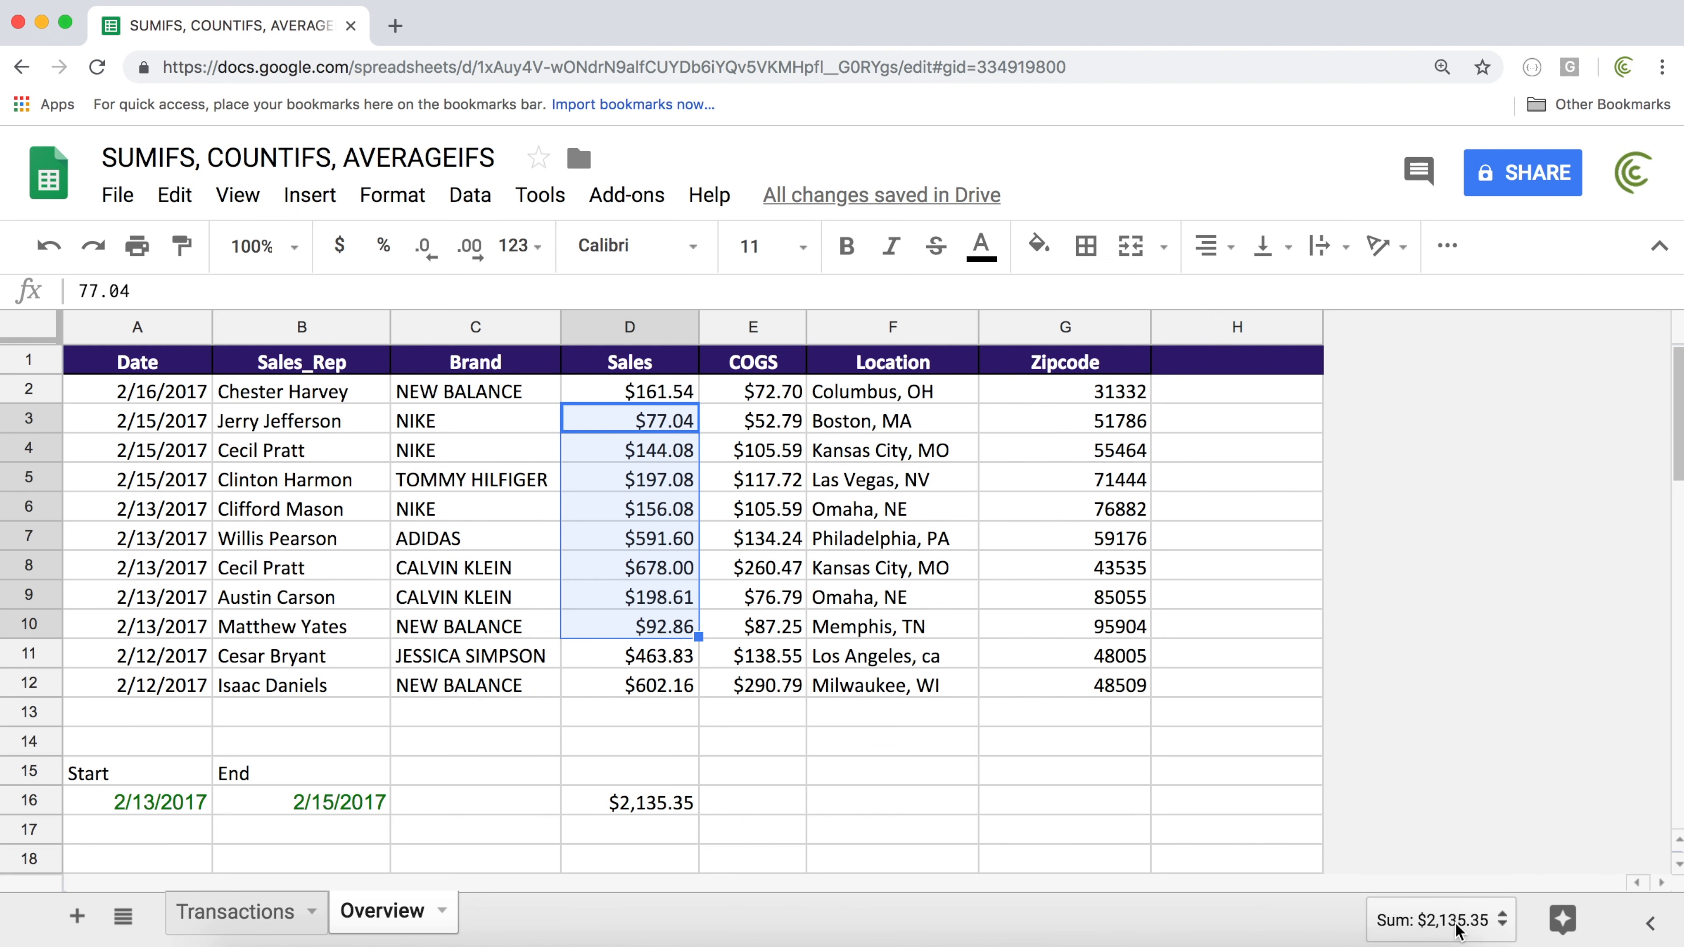
Clear every argument of the D16 formula, keeping only =SUMIFS(
double_click(647, 803)
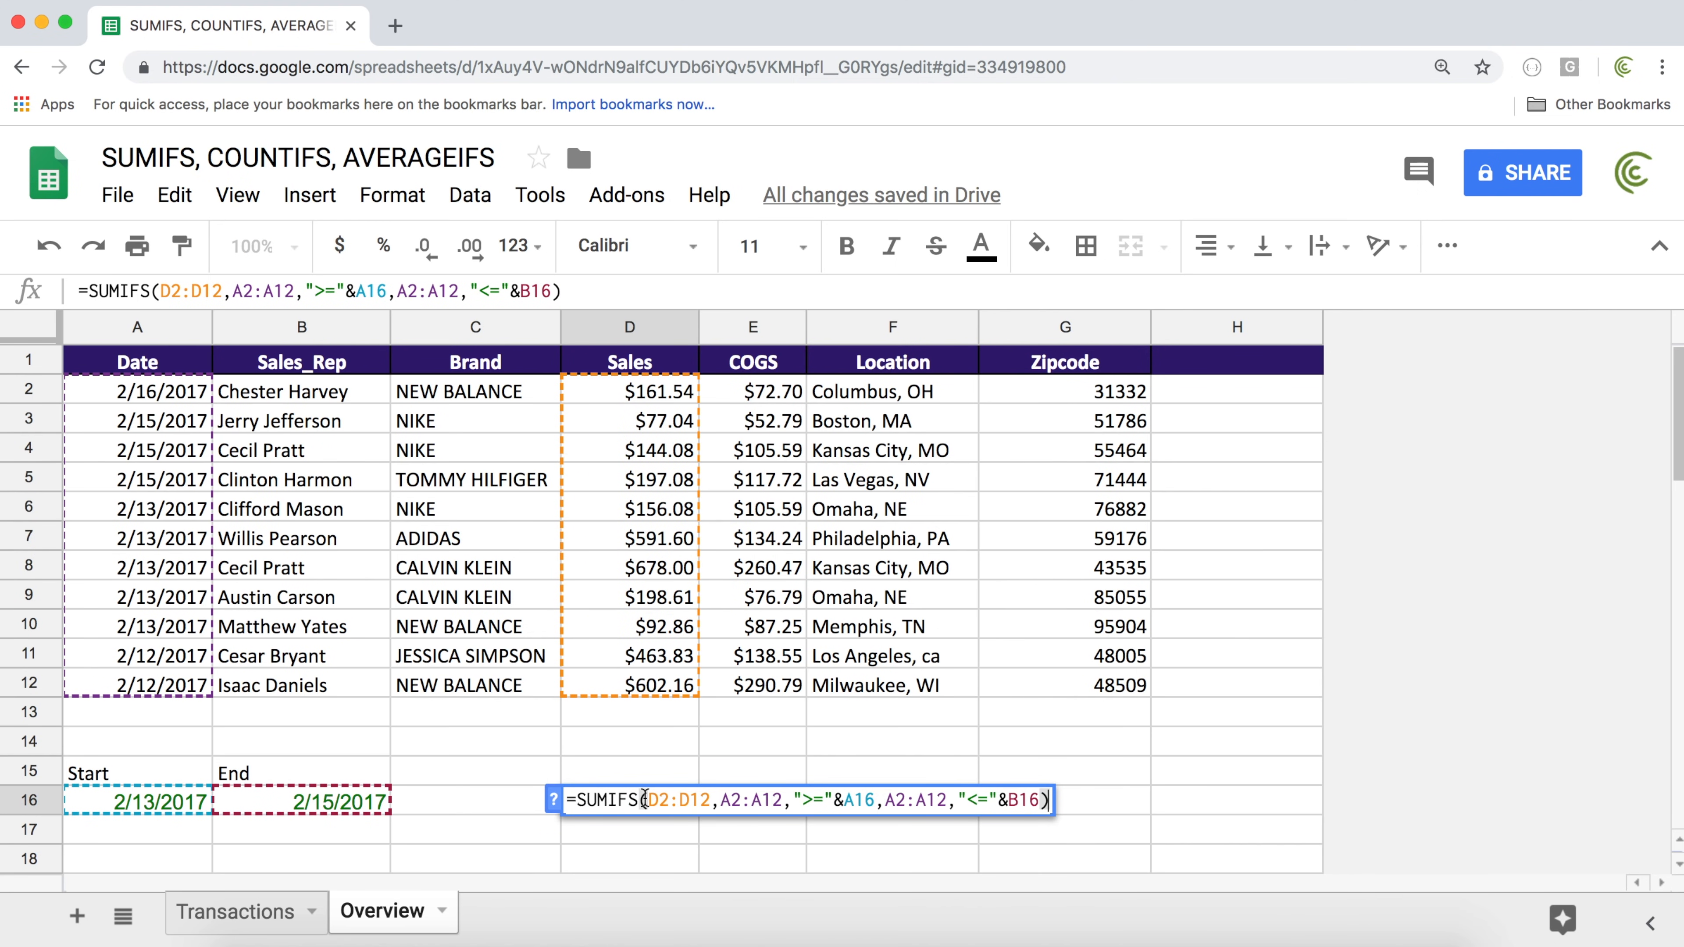
double_click(646, 800)
left_click_drag(1124, 788, 1109, 798)
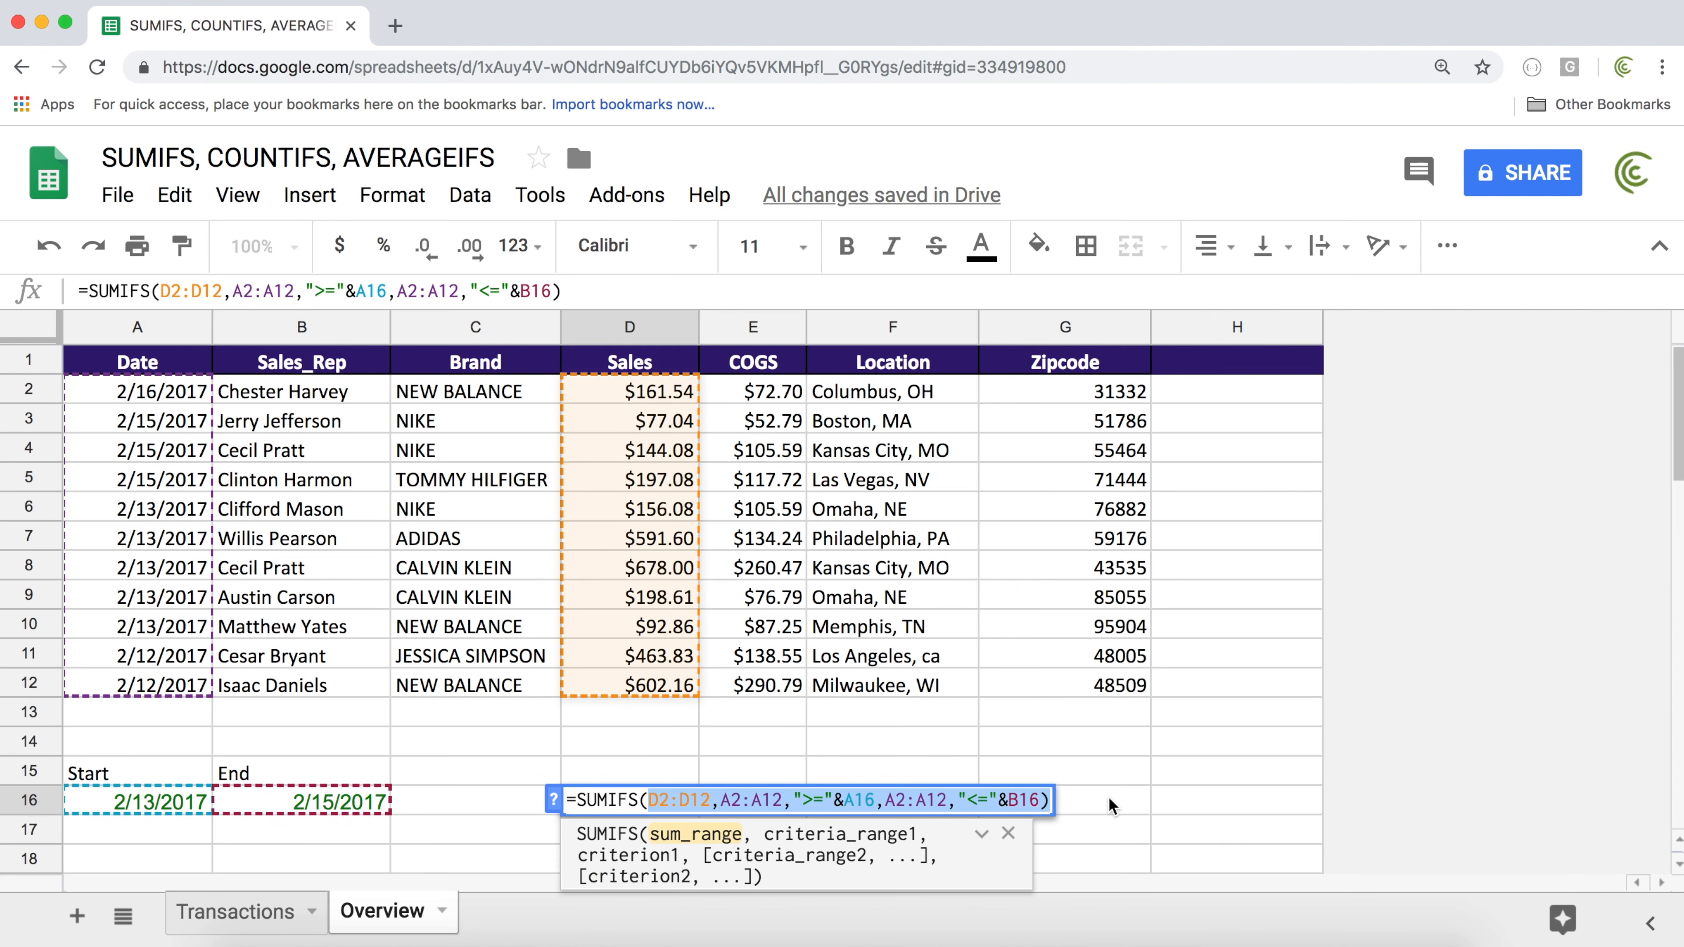
key("BackSpace")
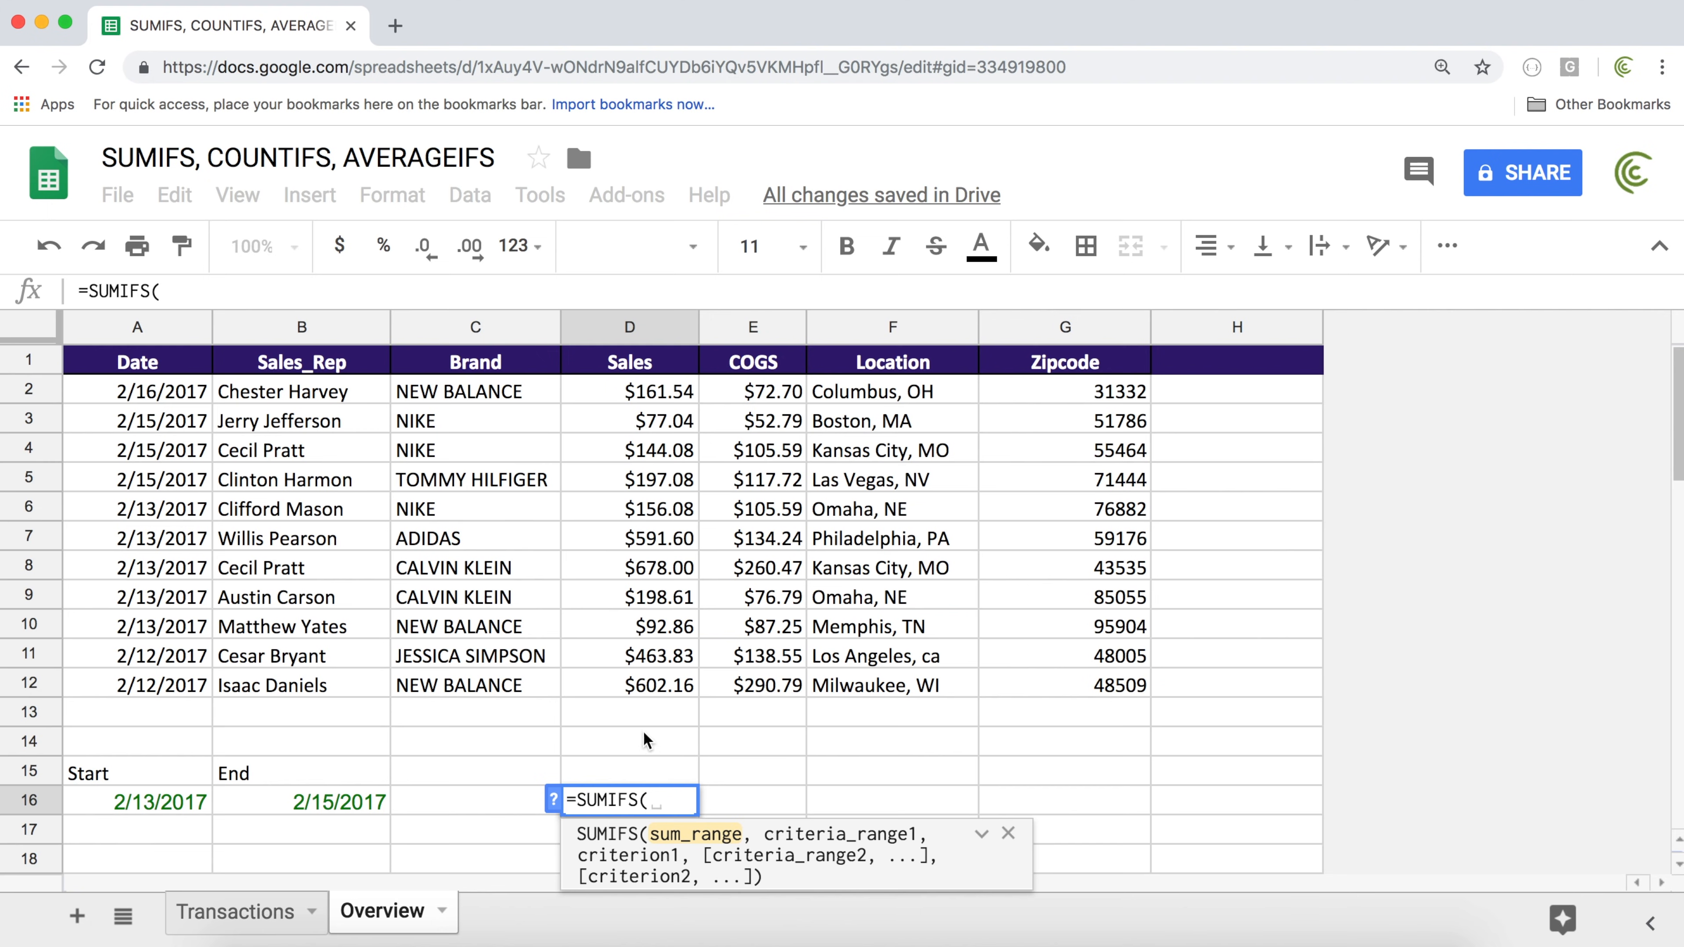
Complete the D16 SUMIFS with the sum range D2:D12, the location range F2:F12 and the criterion "Boston, MA"
left_click_drag(631, 390, 631, 692)
type(",")
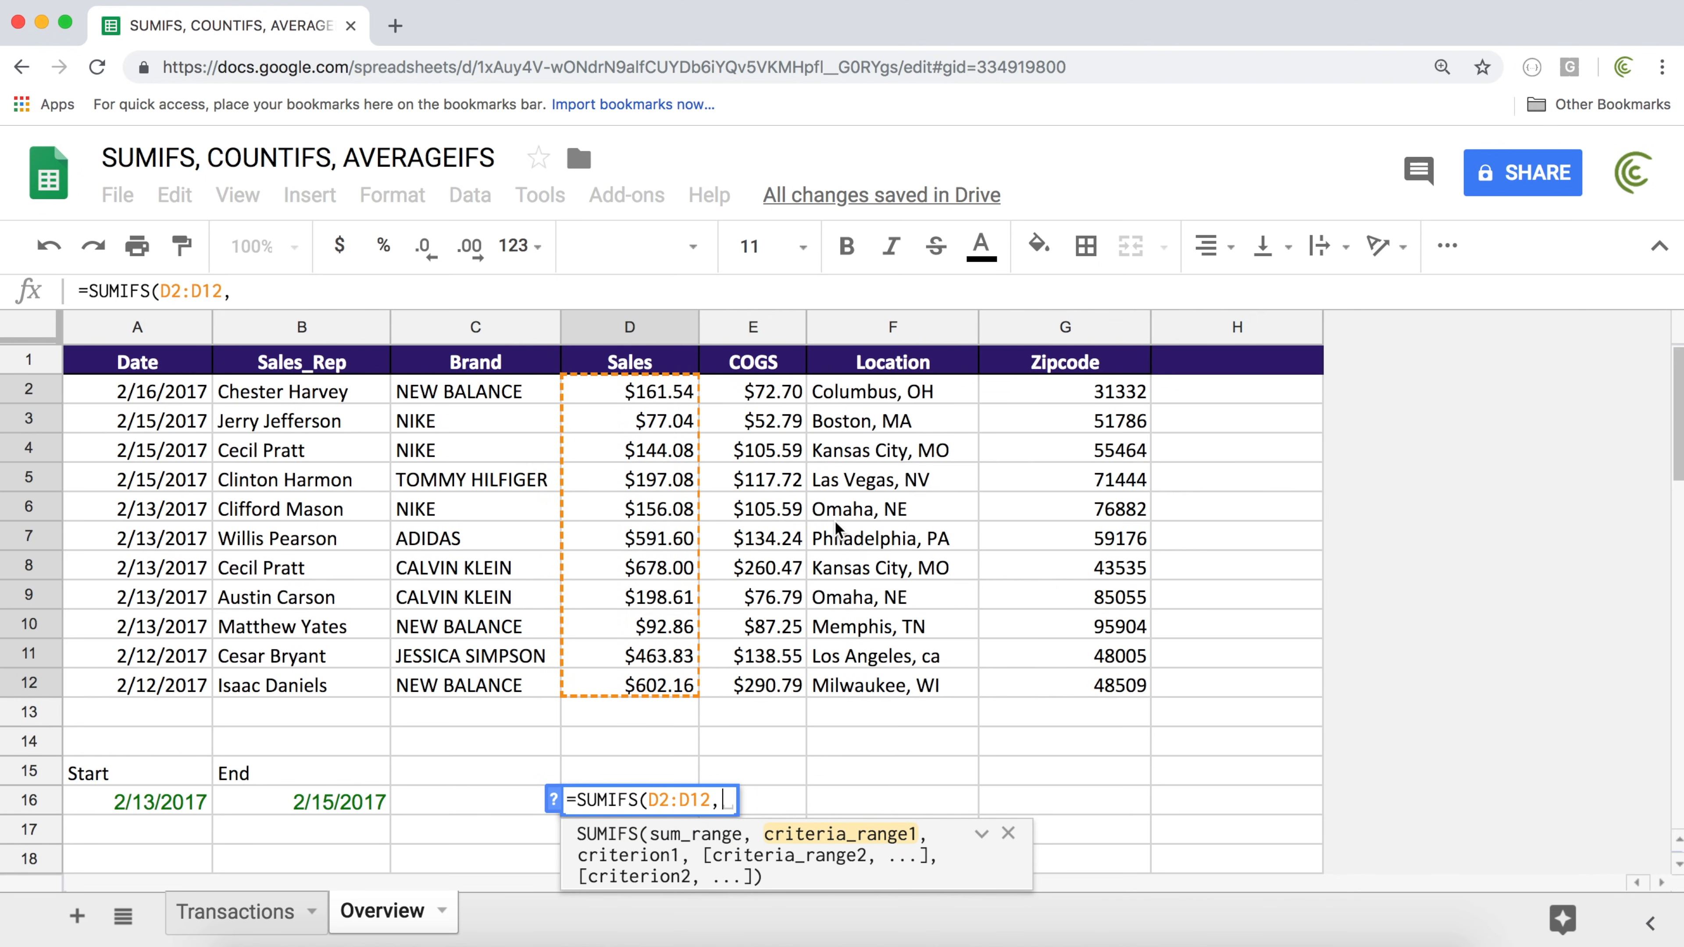
left_click_drag(865, 393, 855, 690)
type(",")
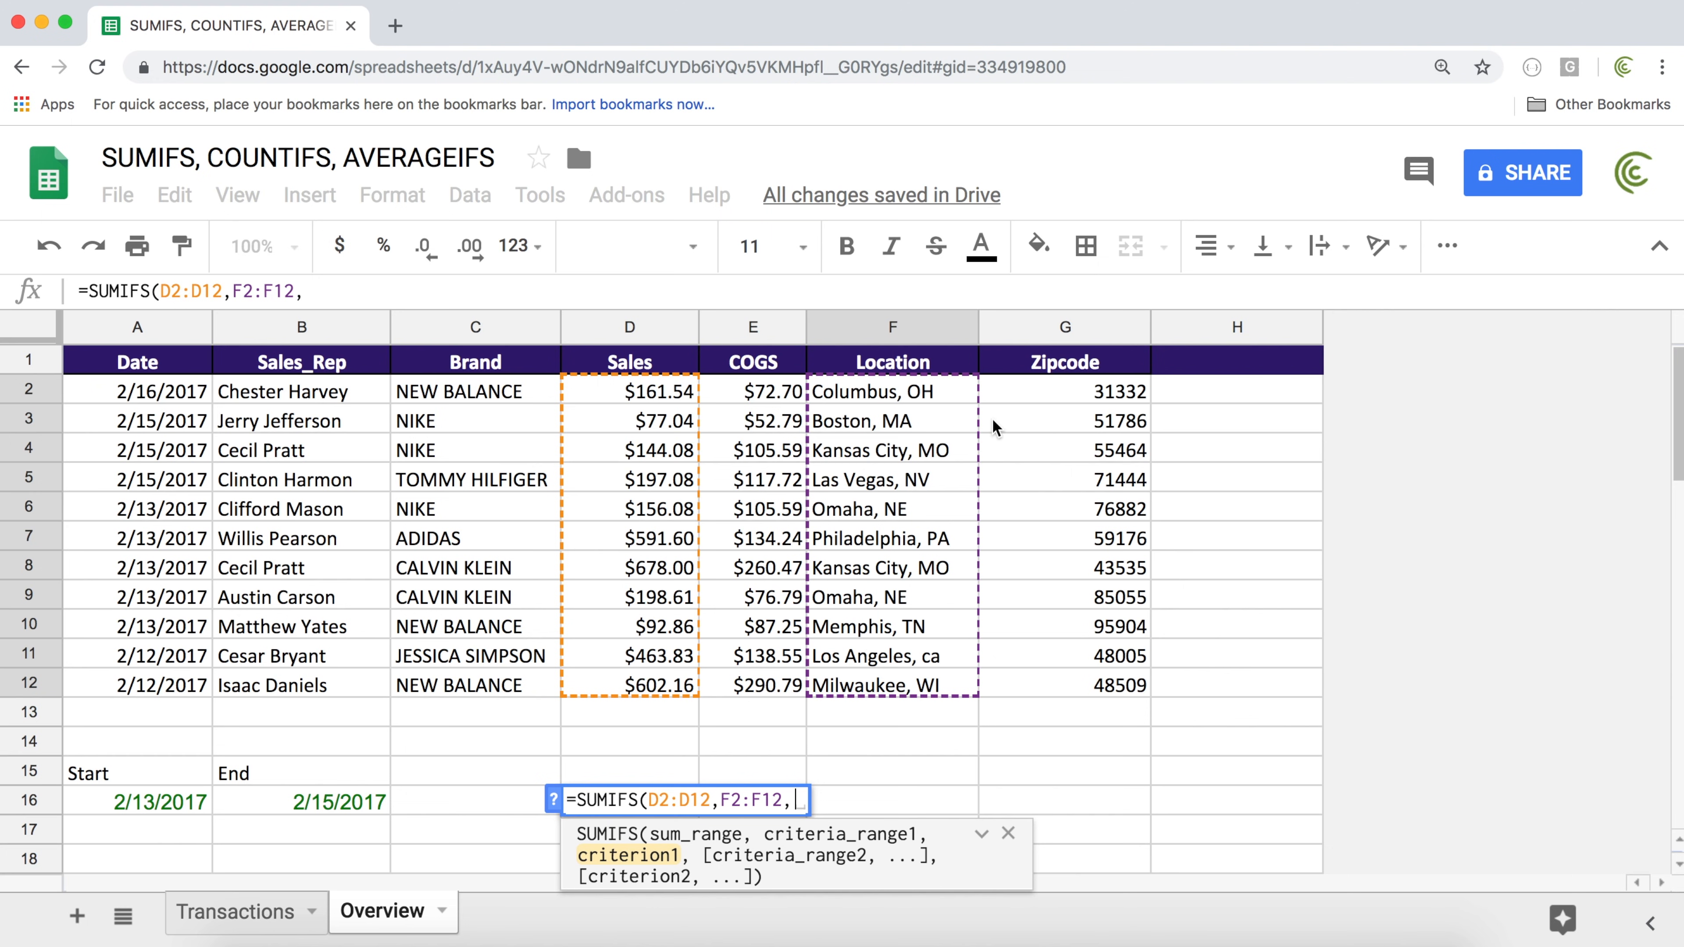
type("\"Bost")
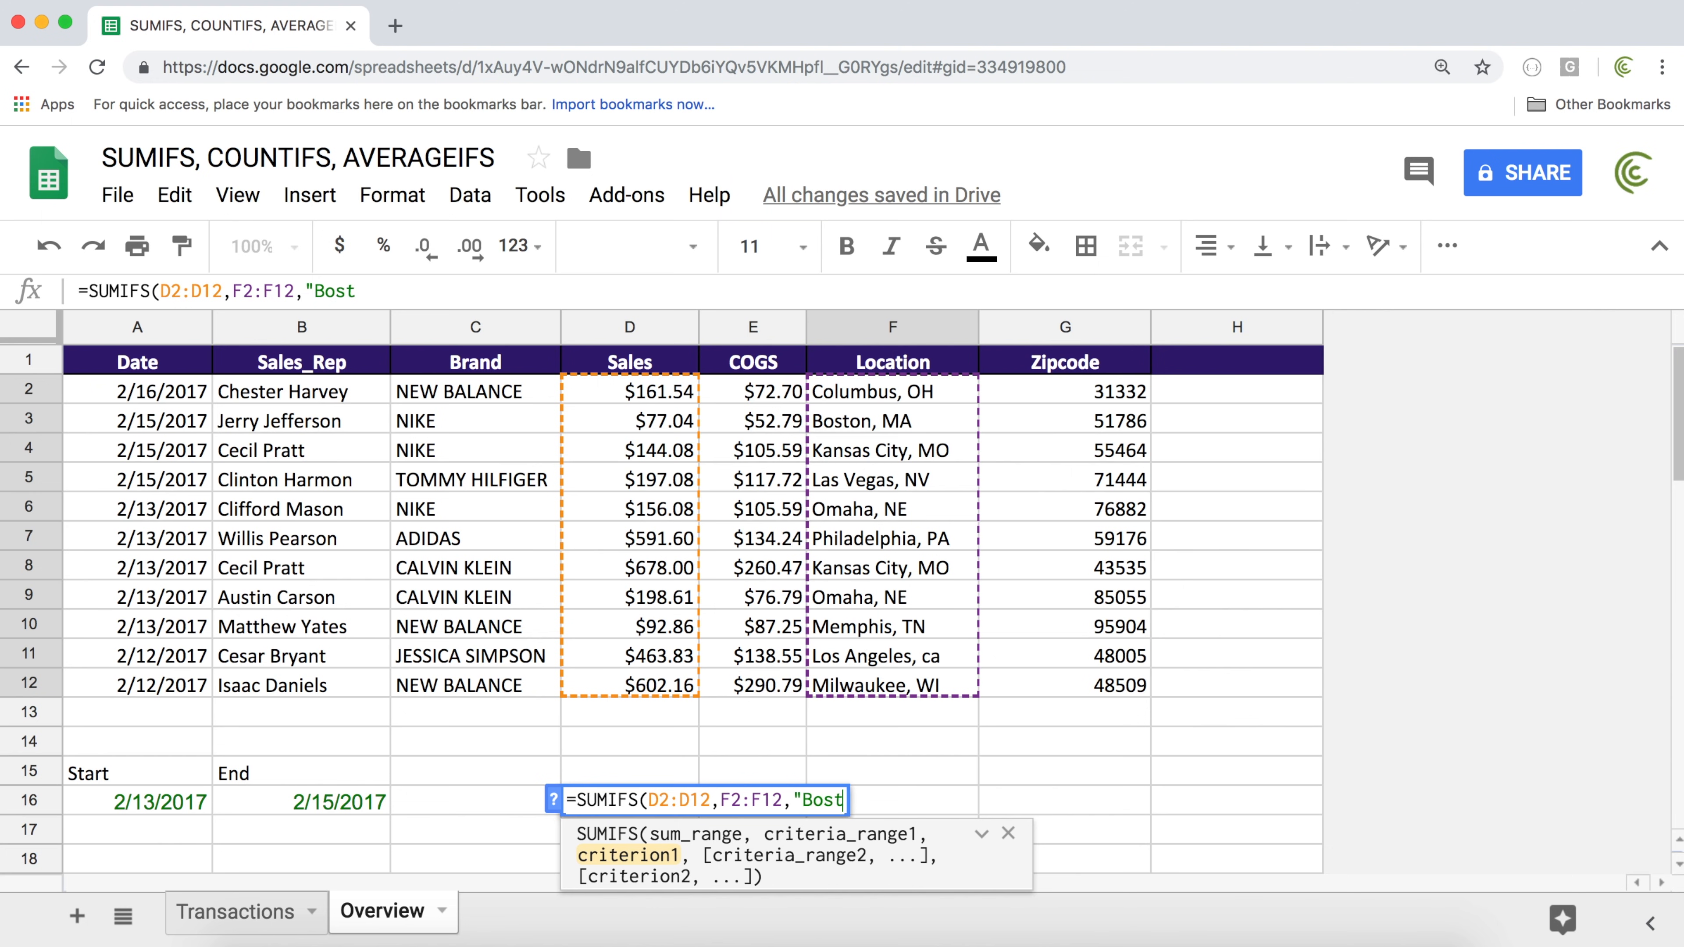
type("on, MA:")
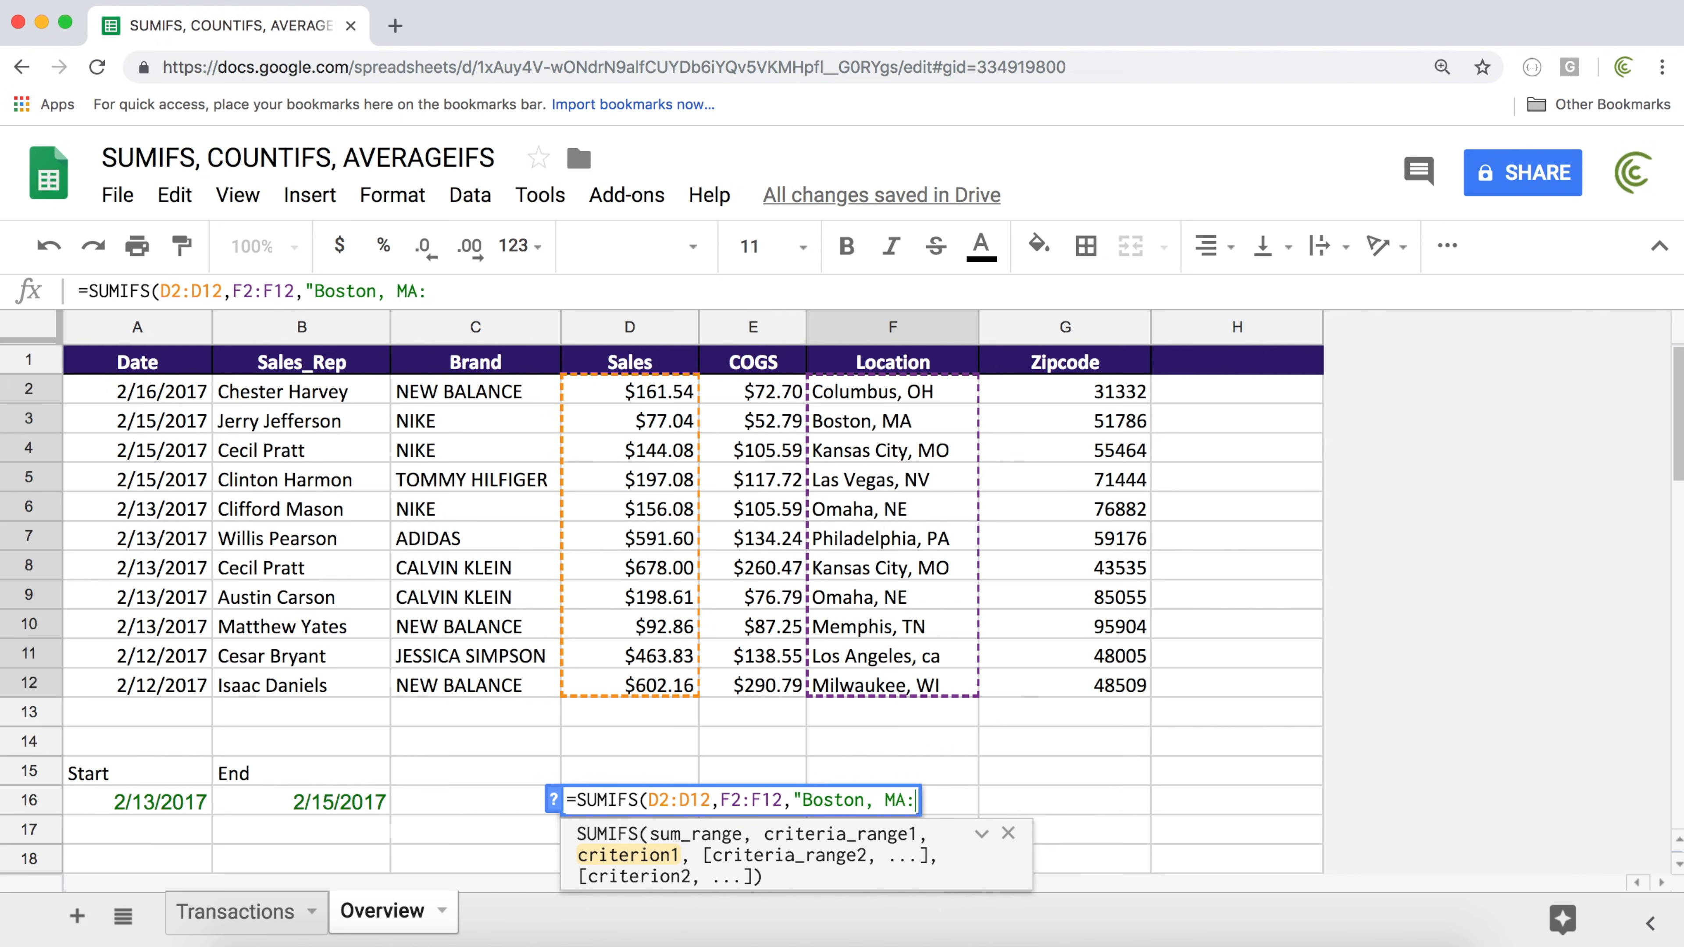
key("BackSpace")
type("\")")
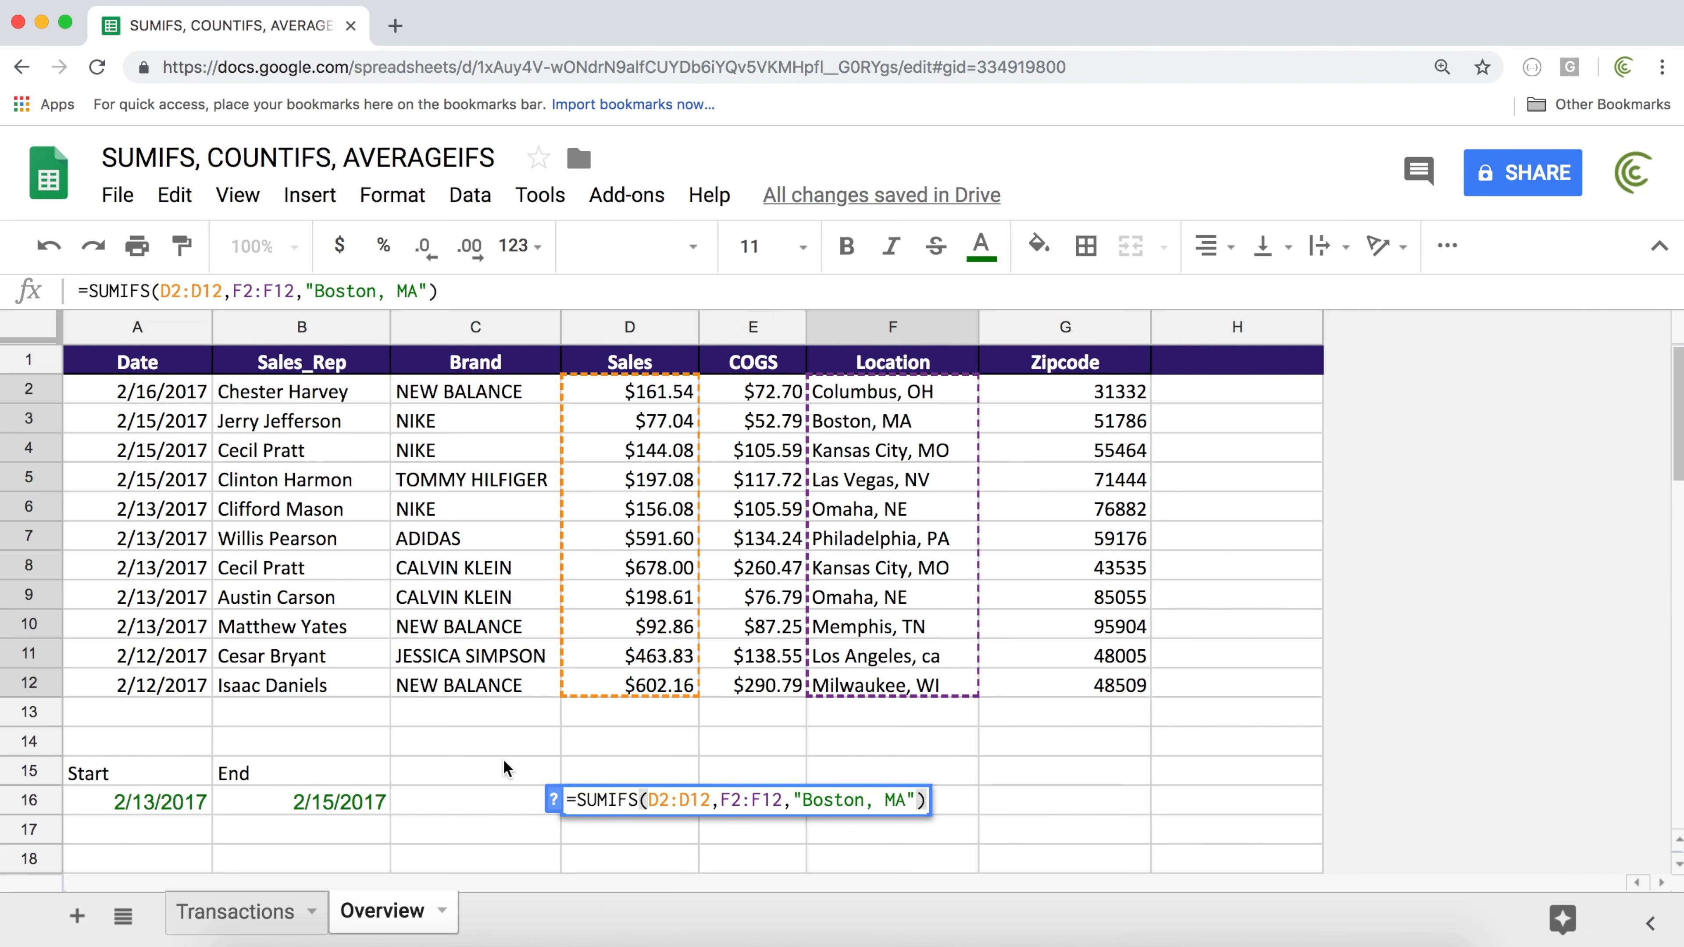
key("Return")
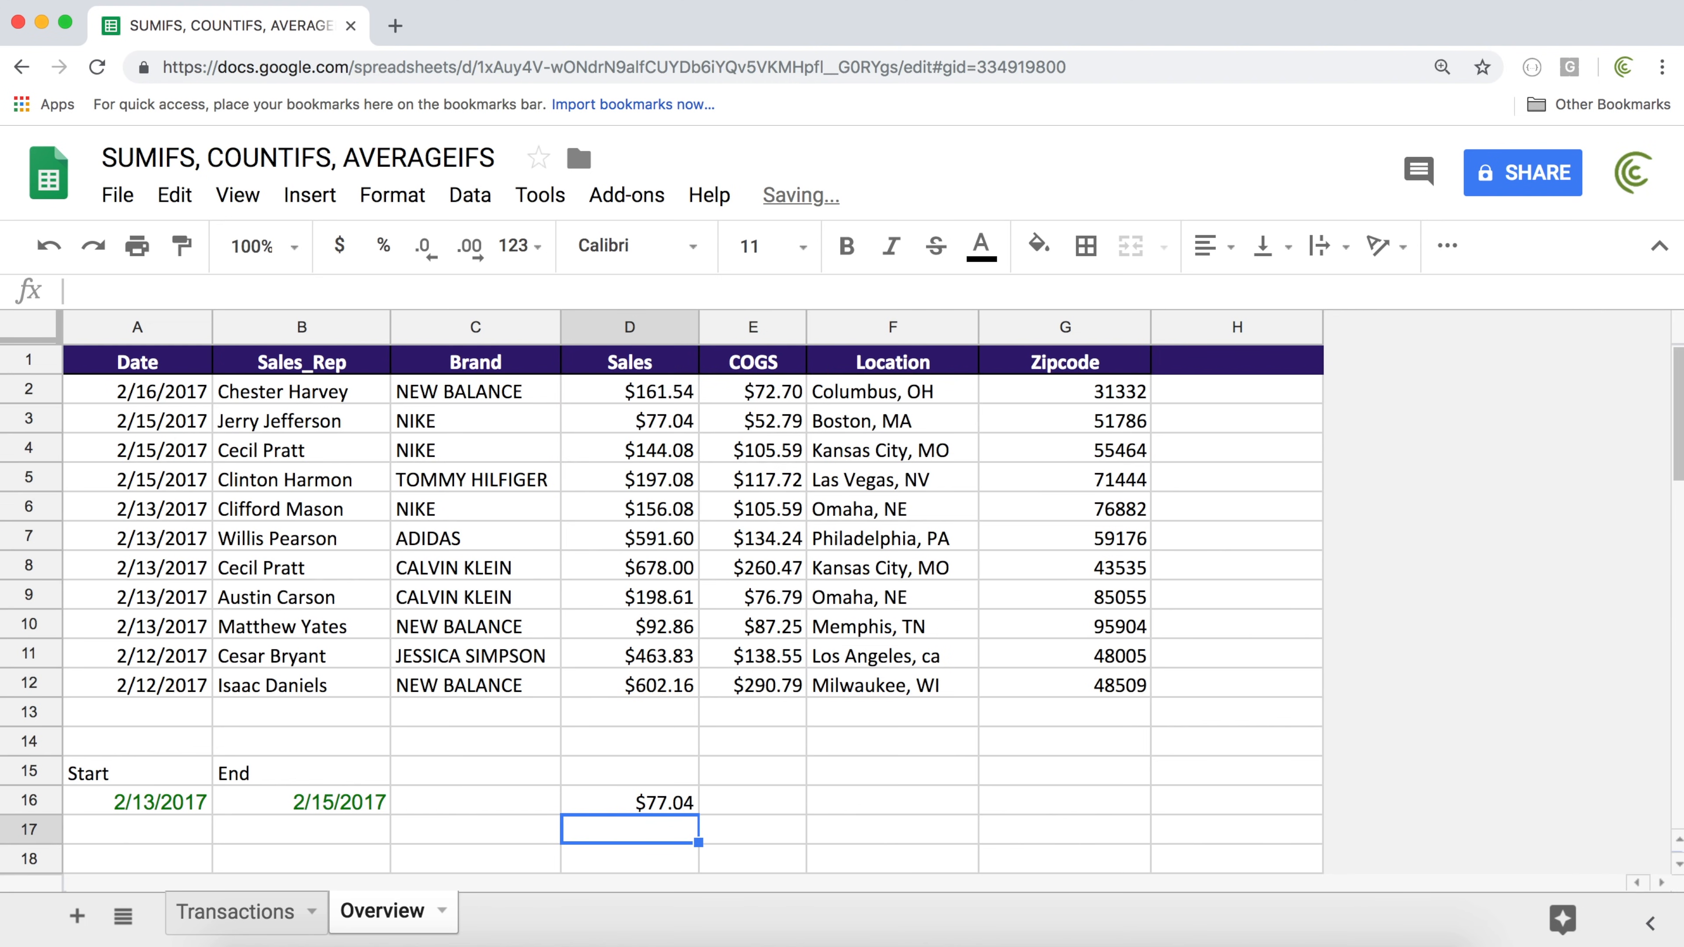
Replace the location criterion in the D16 formula with the wildcard text "*kansas city*"
double_click(631, 804)
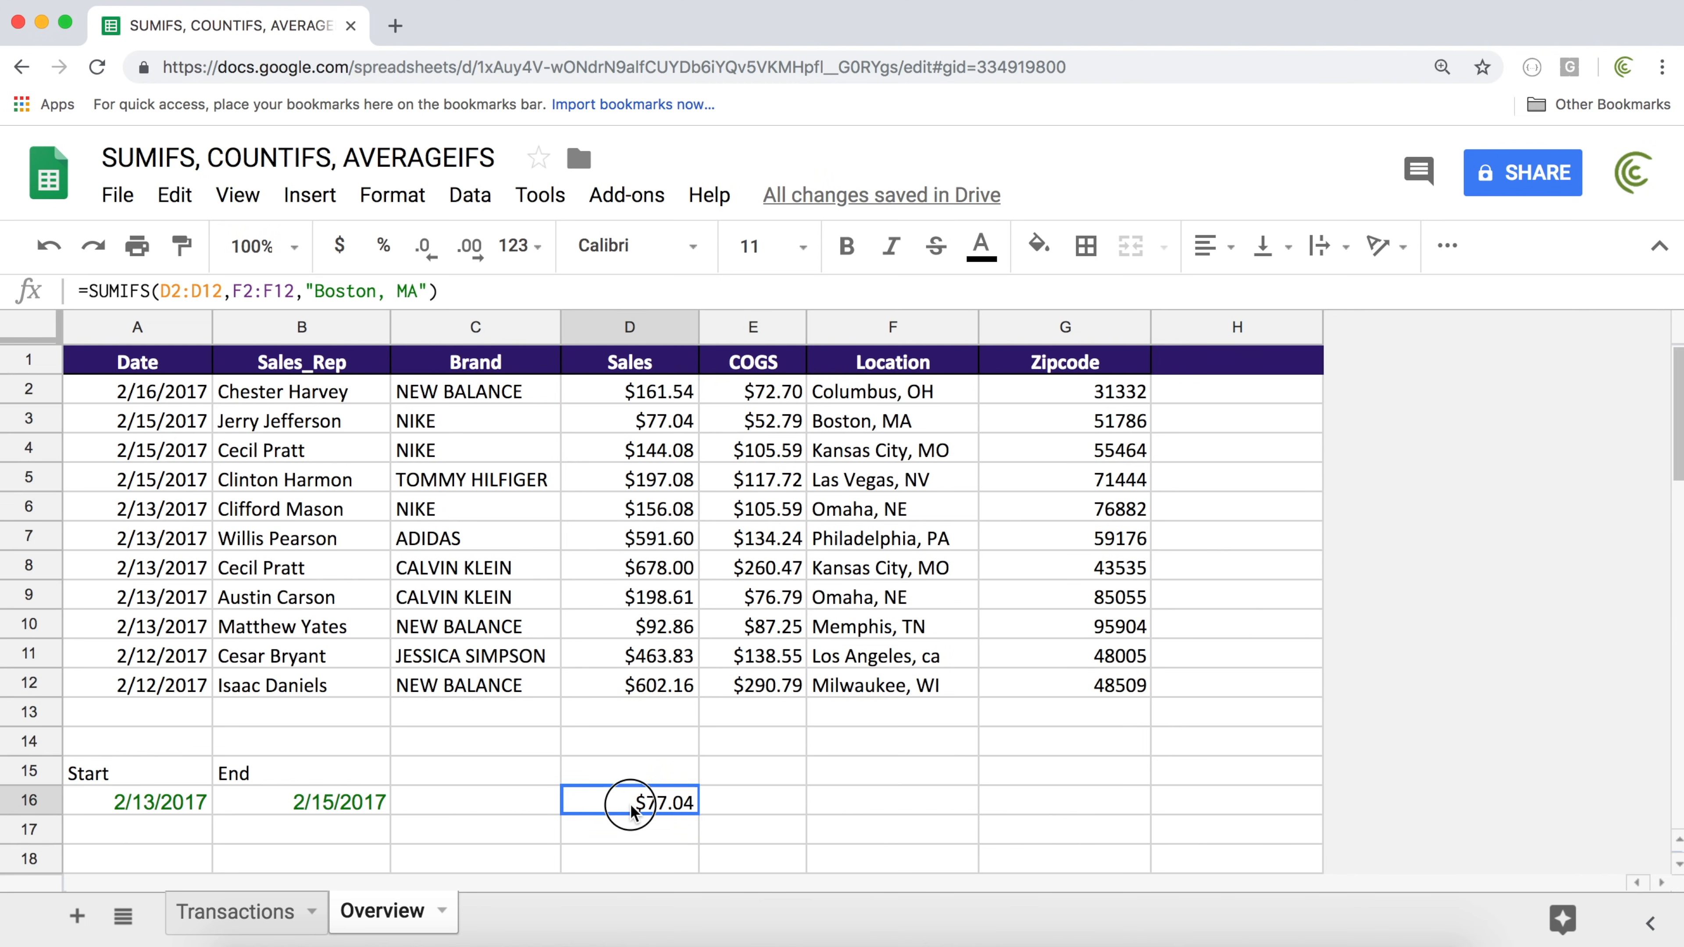
left_click(906, 799)
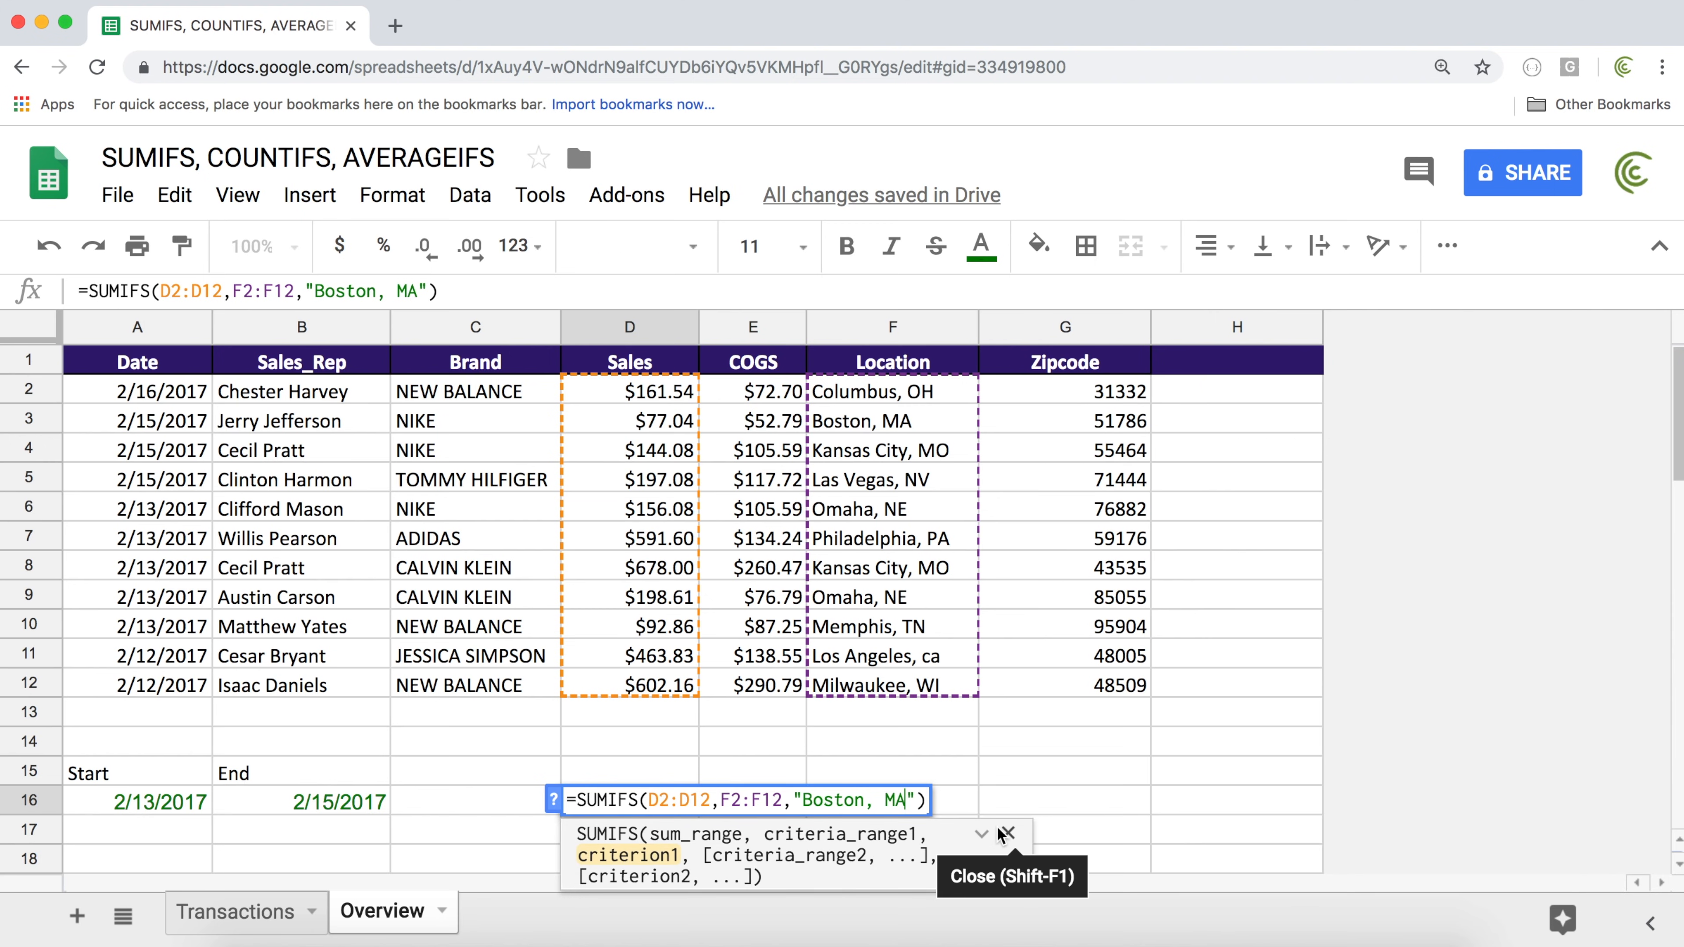
key("Left")
key("Left")
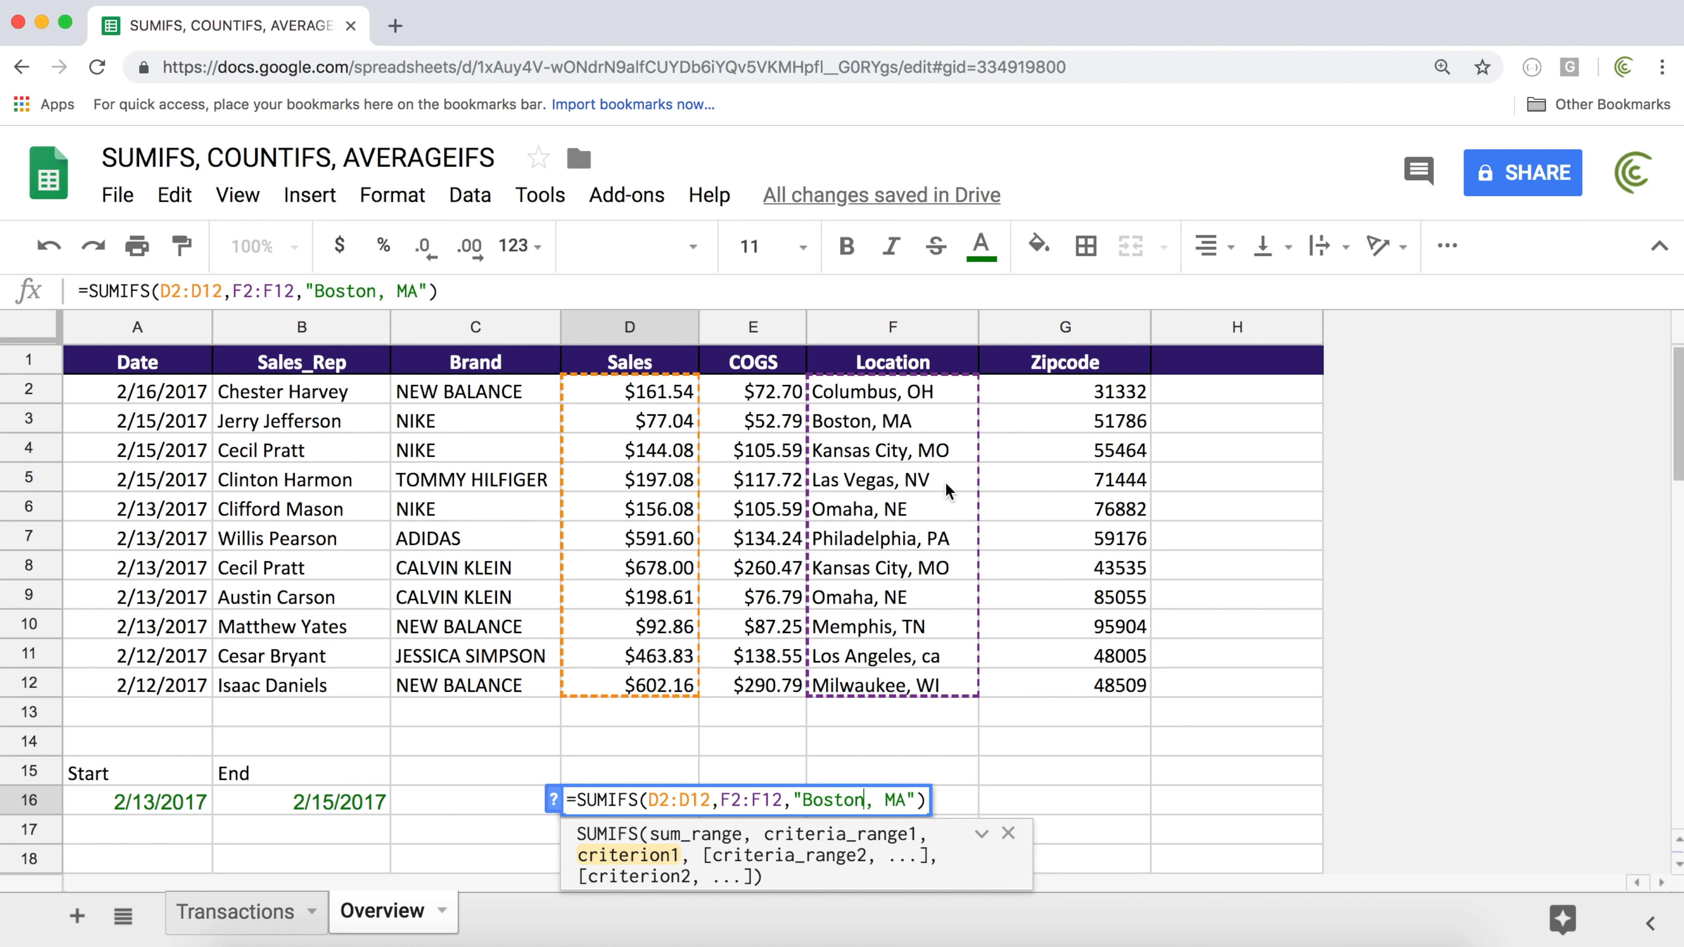
left_click(906, 800)
key("BackSpace")
key("BackSpace")
key("BackSpace")
key("BackSpace")
key("BackSpace")
key("BackSpace")
key("BackSpace")
key("BackSpace")
key("BackSpace")
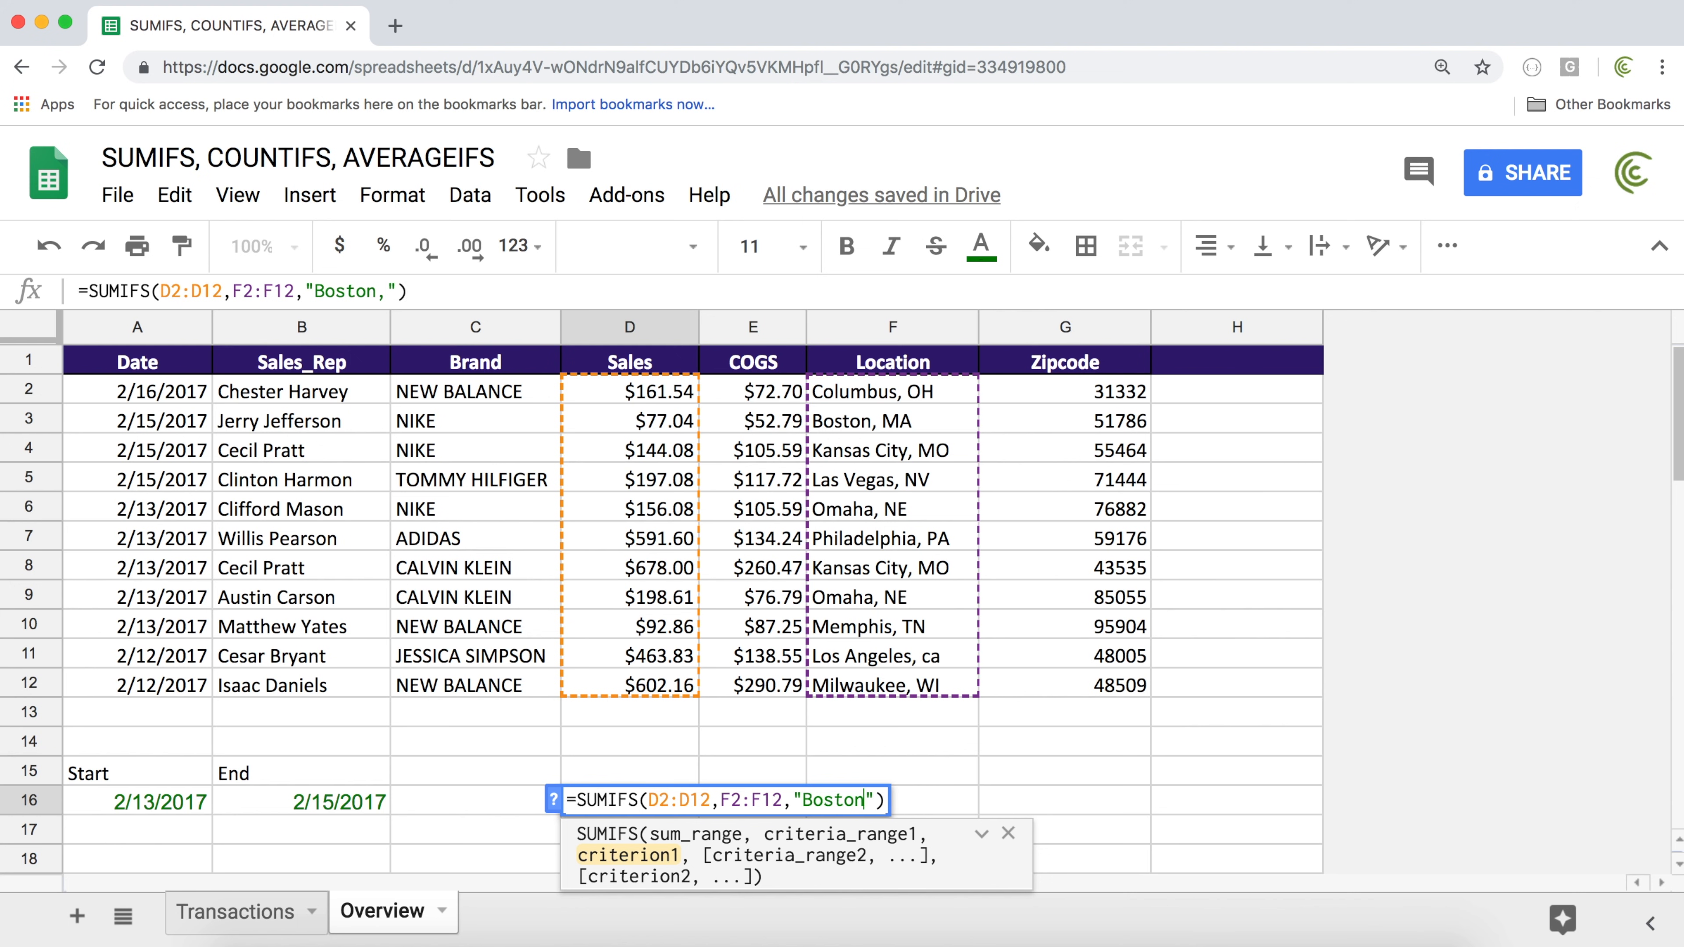
key("BackSpace")
type("*")
type("kN")
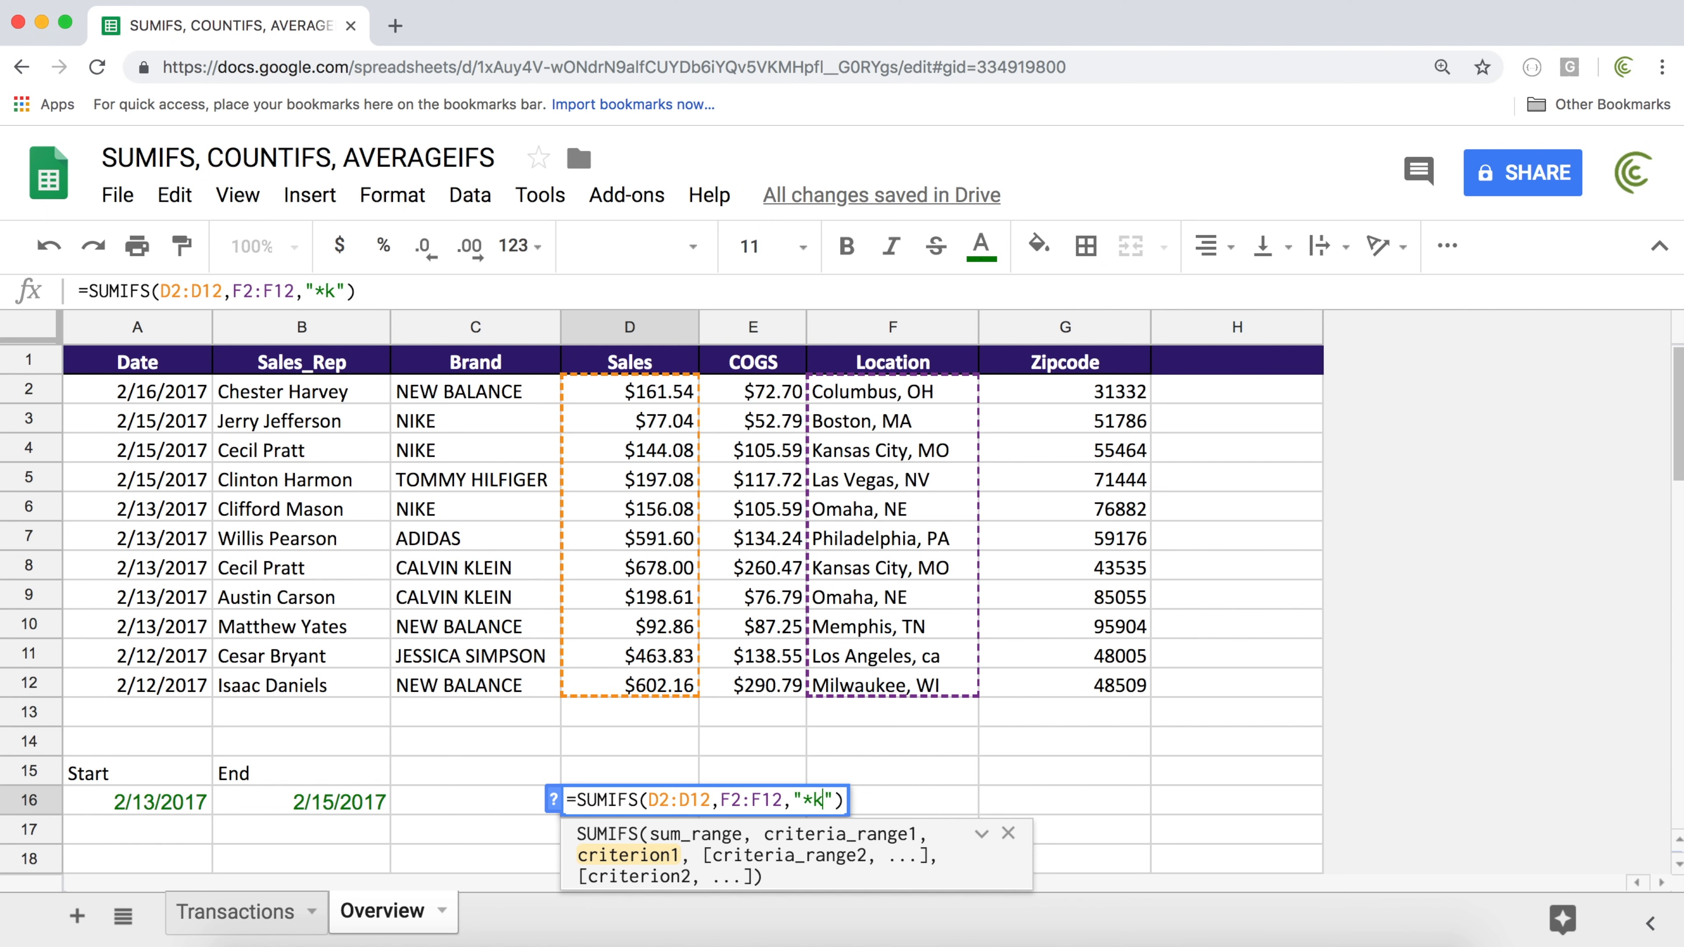
key("BackSpace")
key("BackSpace")
type("kansas city")
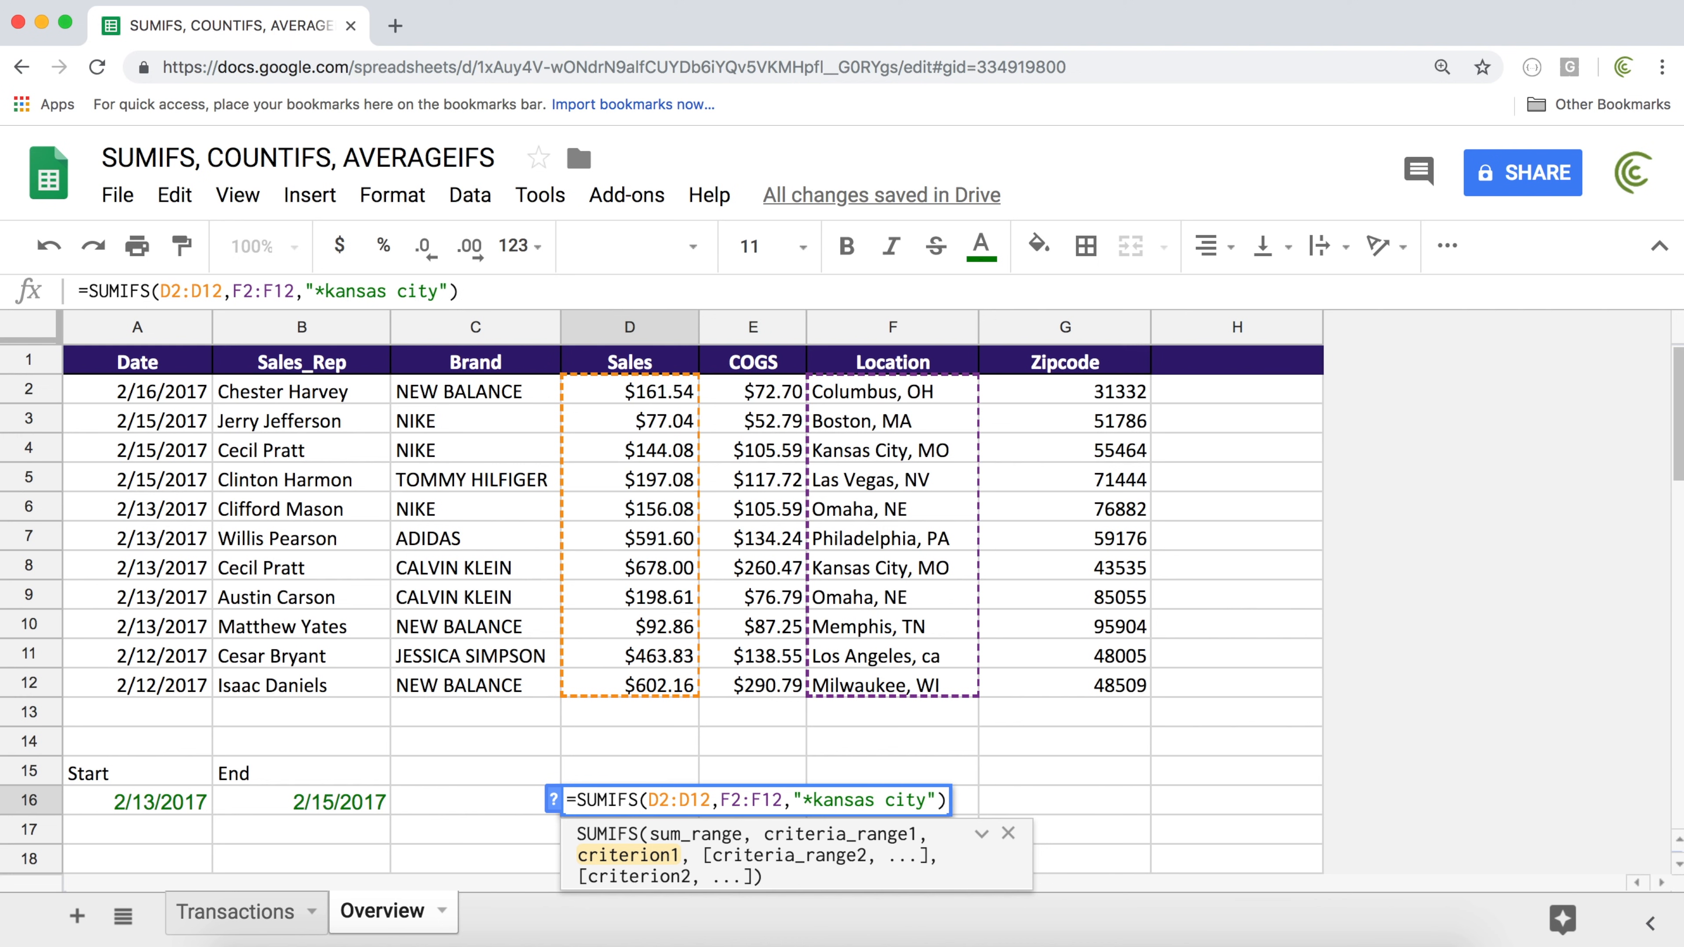
type("*")
key("Return")
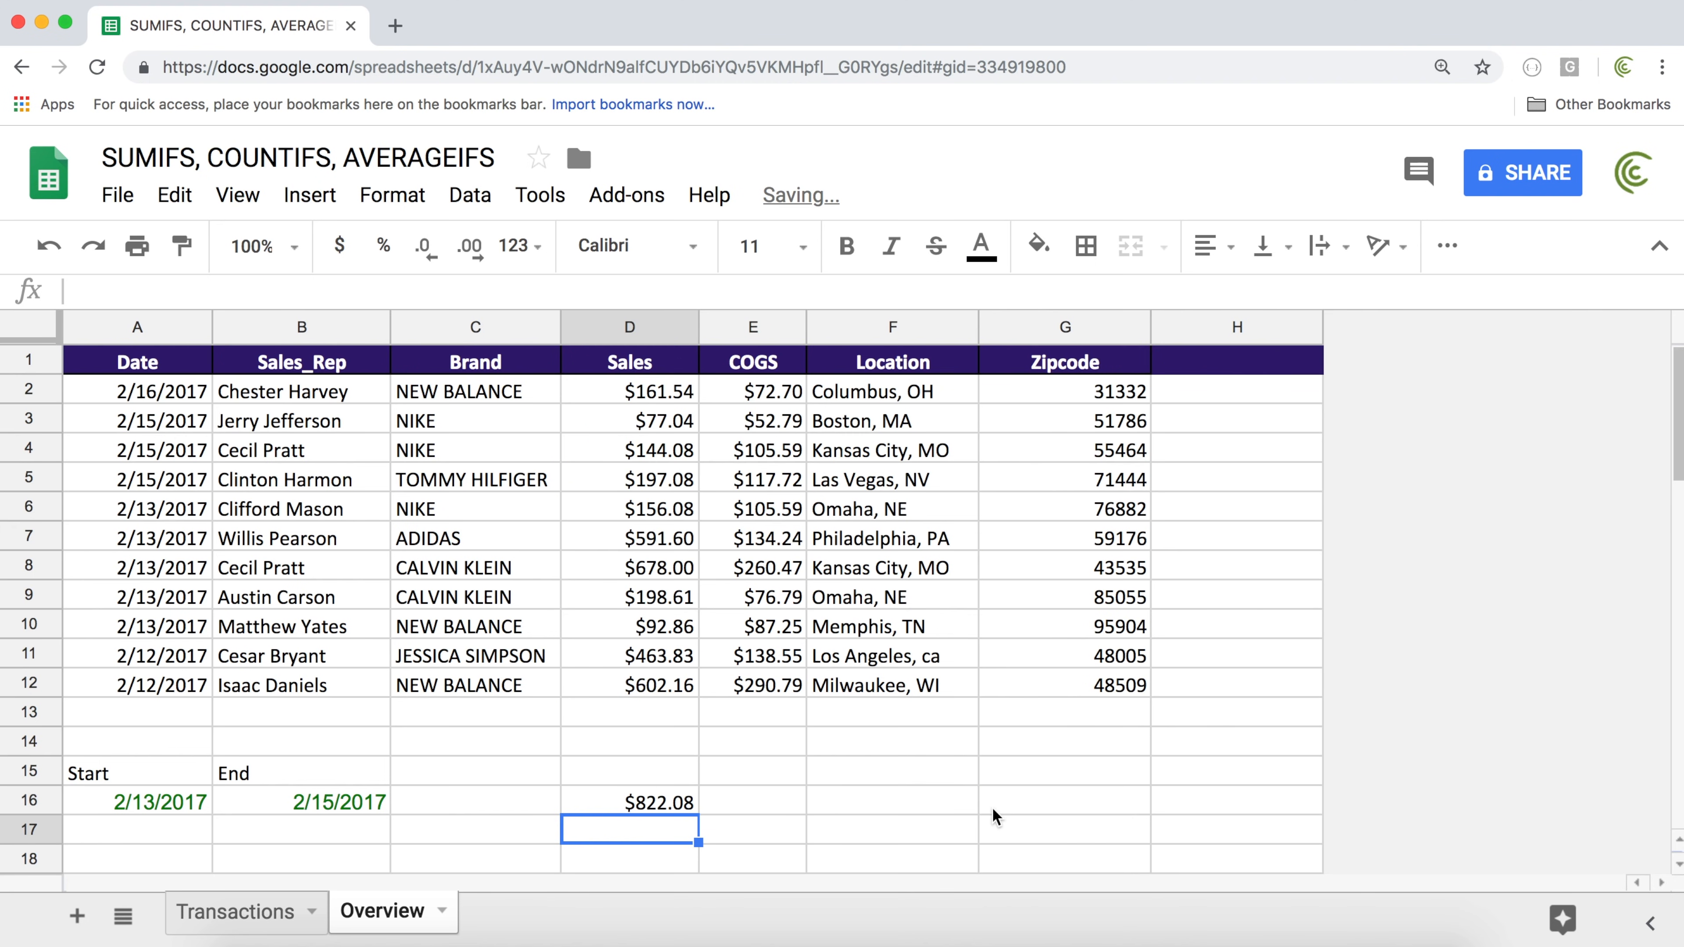
Replace the text between the asterisks of the D16 location criterion so that it reads "*an*ty*"
left_click(680, 806)
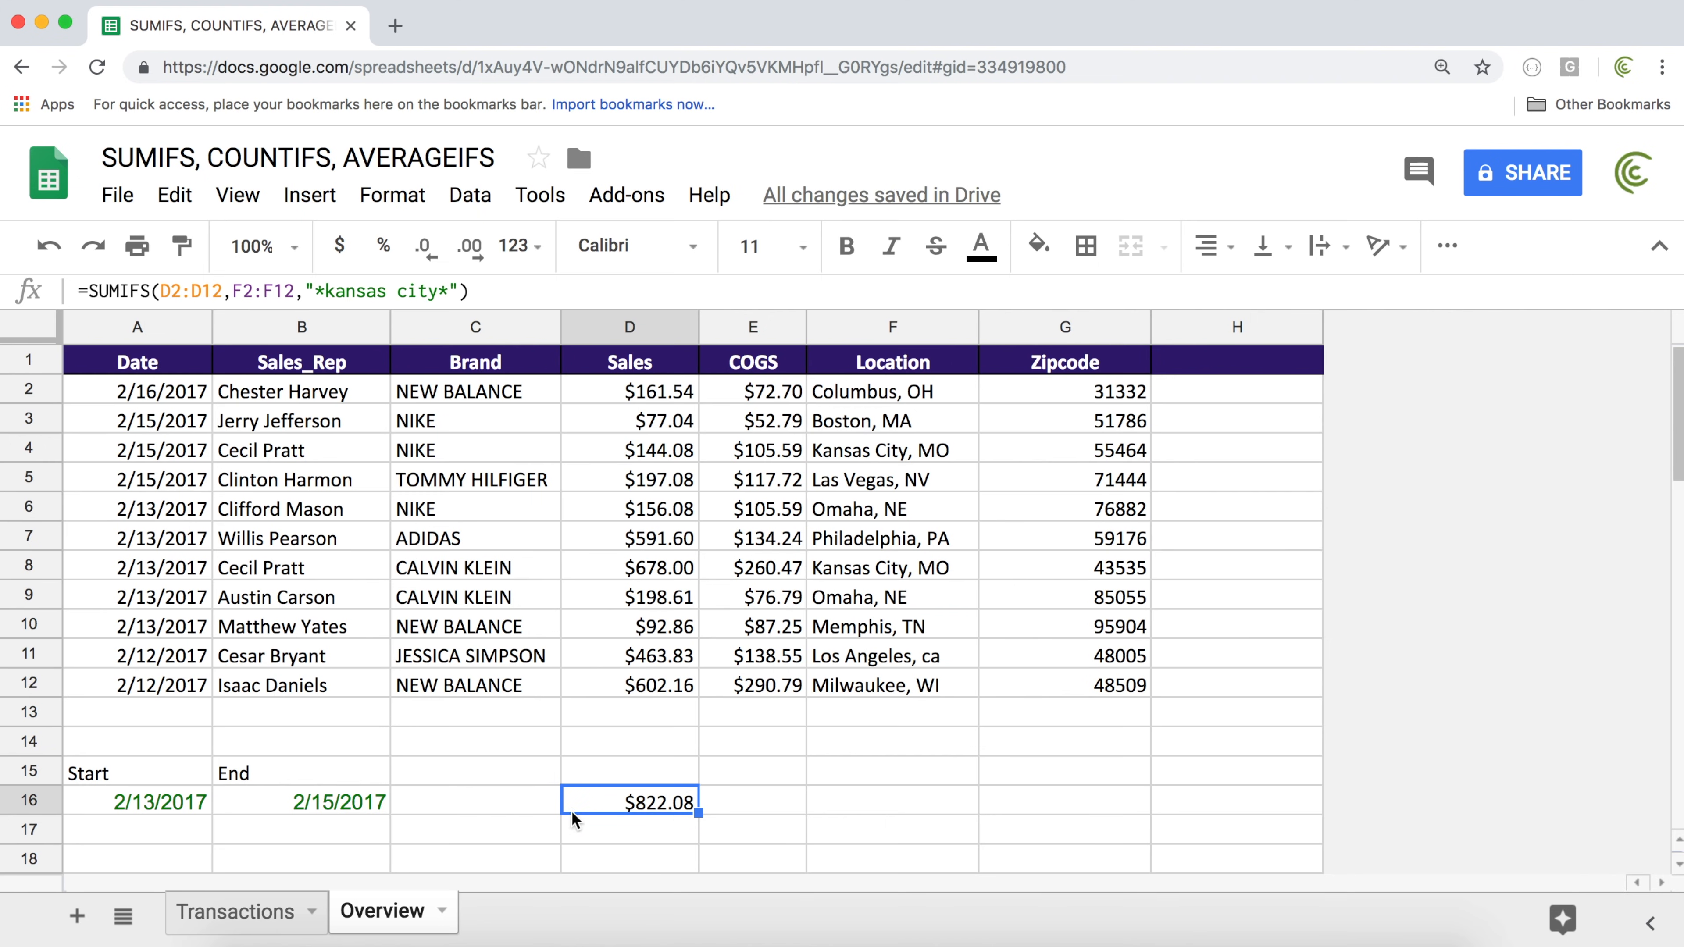
double_click(597, 803)
left_click_drag(815, 804, 928, 800)
left_click(816, 794)
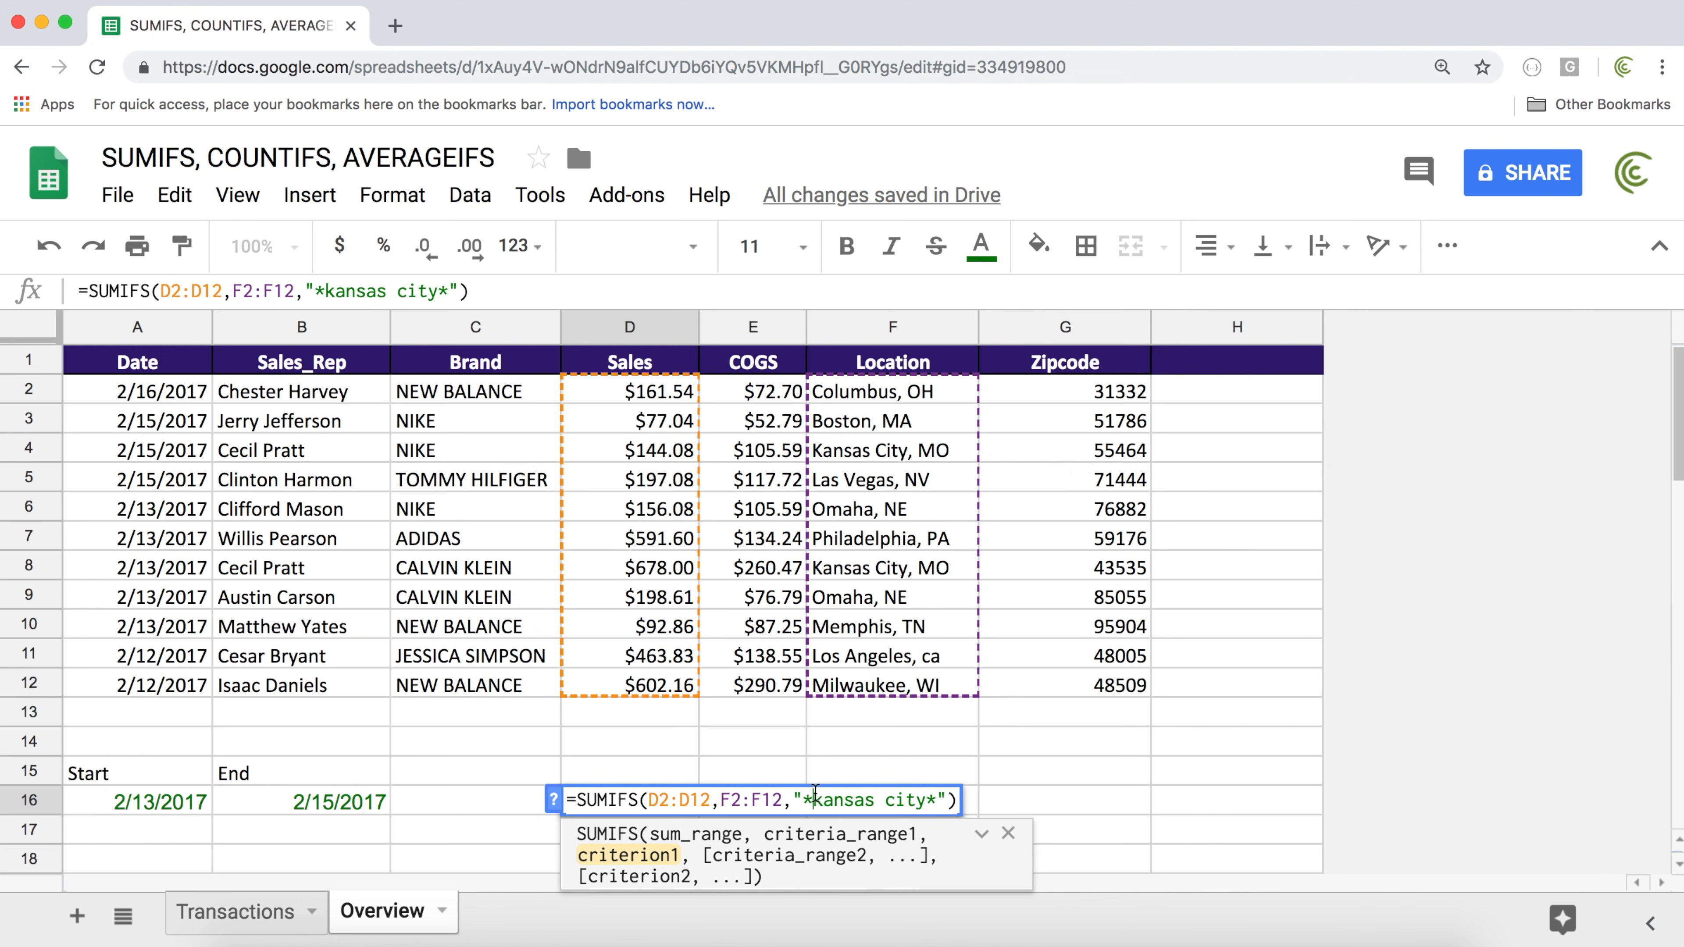
left_click_drag(803, 800, 813, 800)
left_click_drag(927, 801, 935, 800)
left_click(899, 804)
left_click_drag(930, 800, 817, 803)
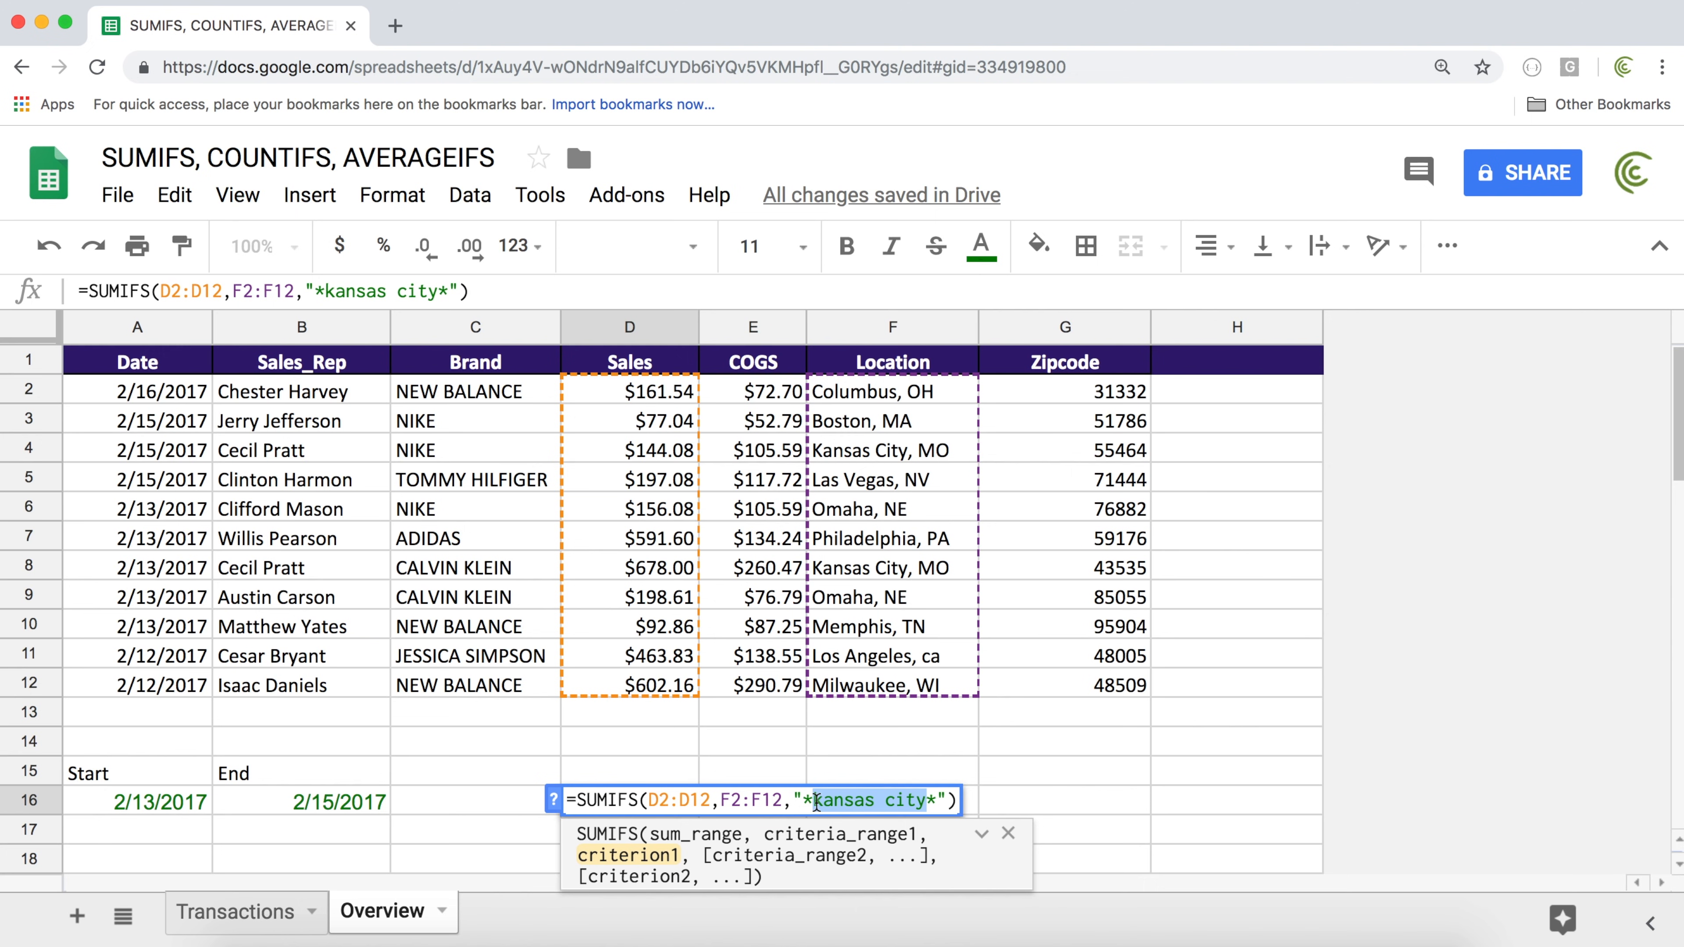
type("an")
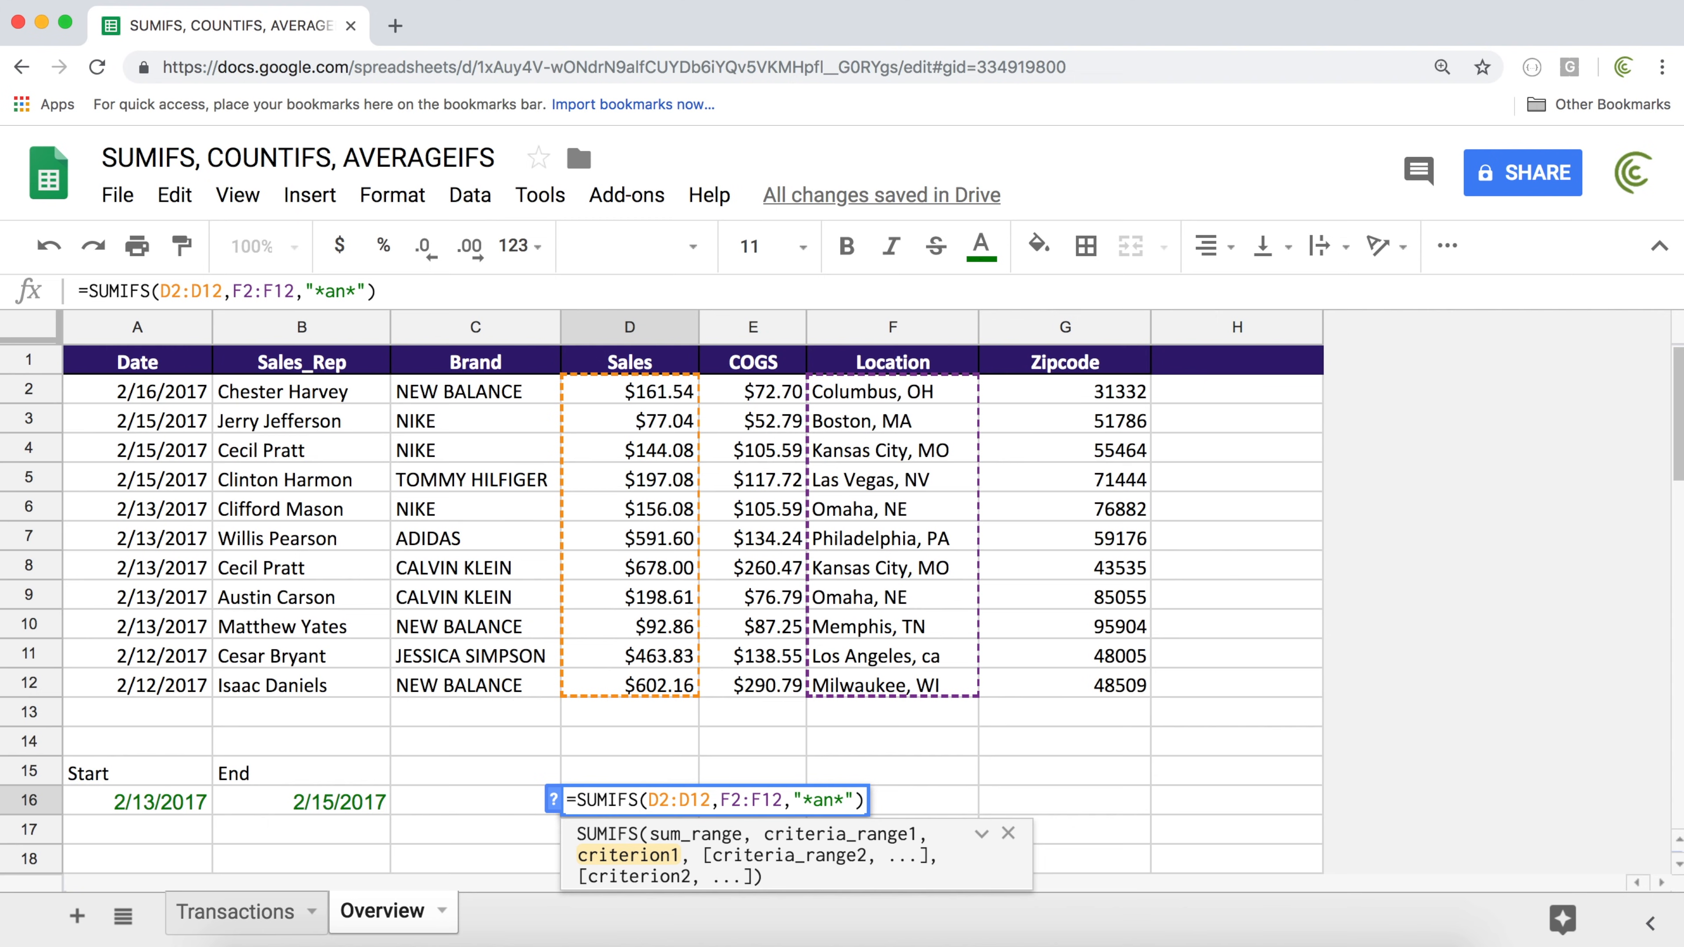
type("ty")
key("Return")
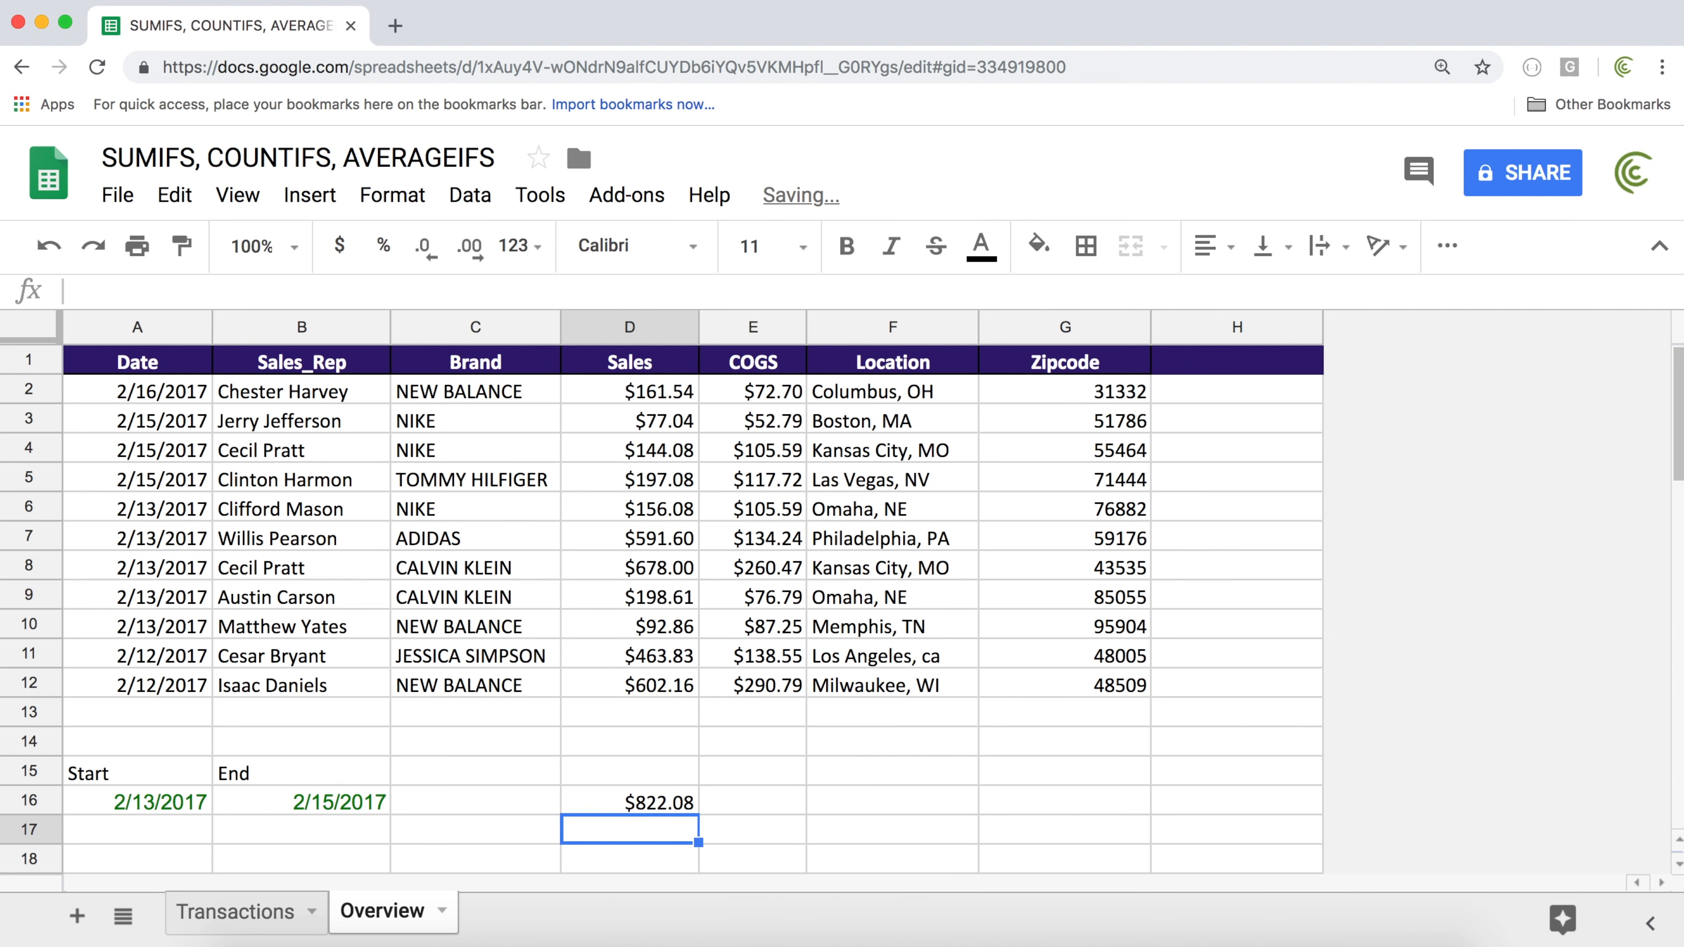
Examine the asterisks and the text fragments of the "*an*ty*" criterion in the D16 formula
double_click(671, 804)
left_click_drag(801, 800, 812, 800)
double_click(826, 802)
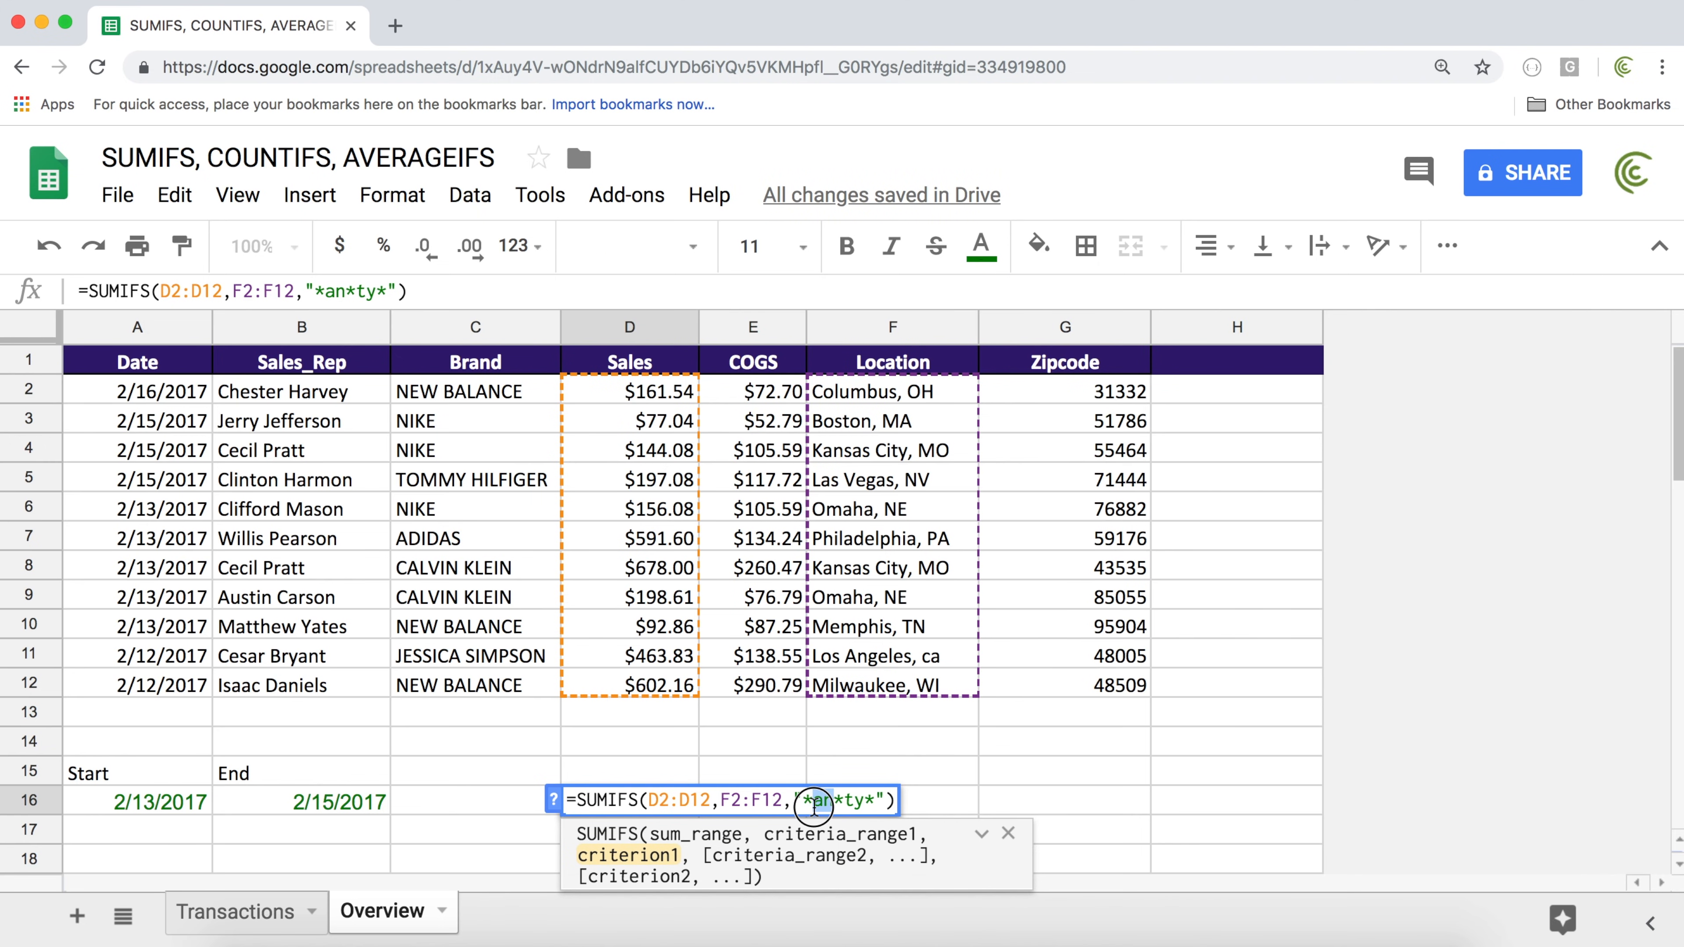
left_click_drag(853, 802, 837, 803)
left_click(837, 804)
left_click(857, 804)
double_click(852, 803)
Change the D16 location criterion to "bos*" to total the locations that start with that text
left_click_drag(876, 802, 868, 804)
key("BackSpace")
key("BackSpace")
key("BackSpace")
key("BackSpace")
key("BackSpace")
key("BackSpace")
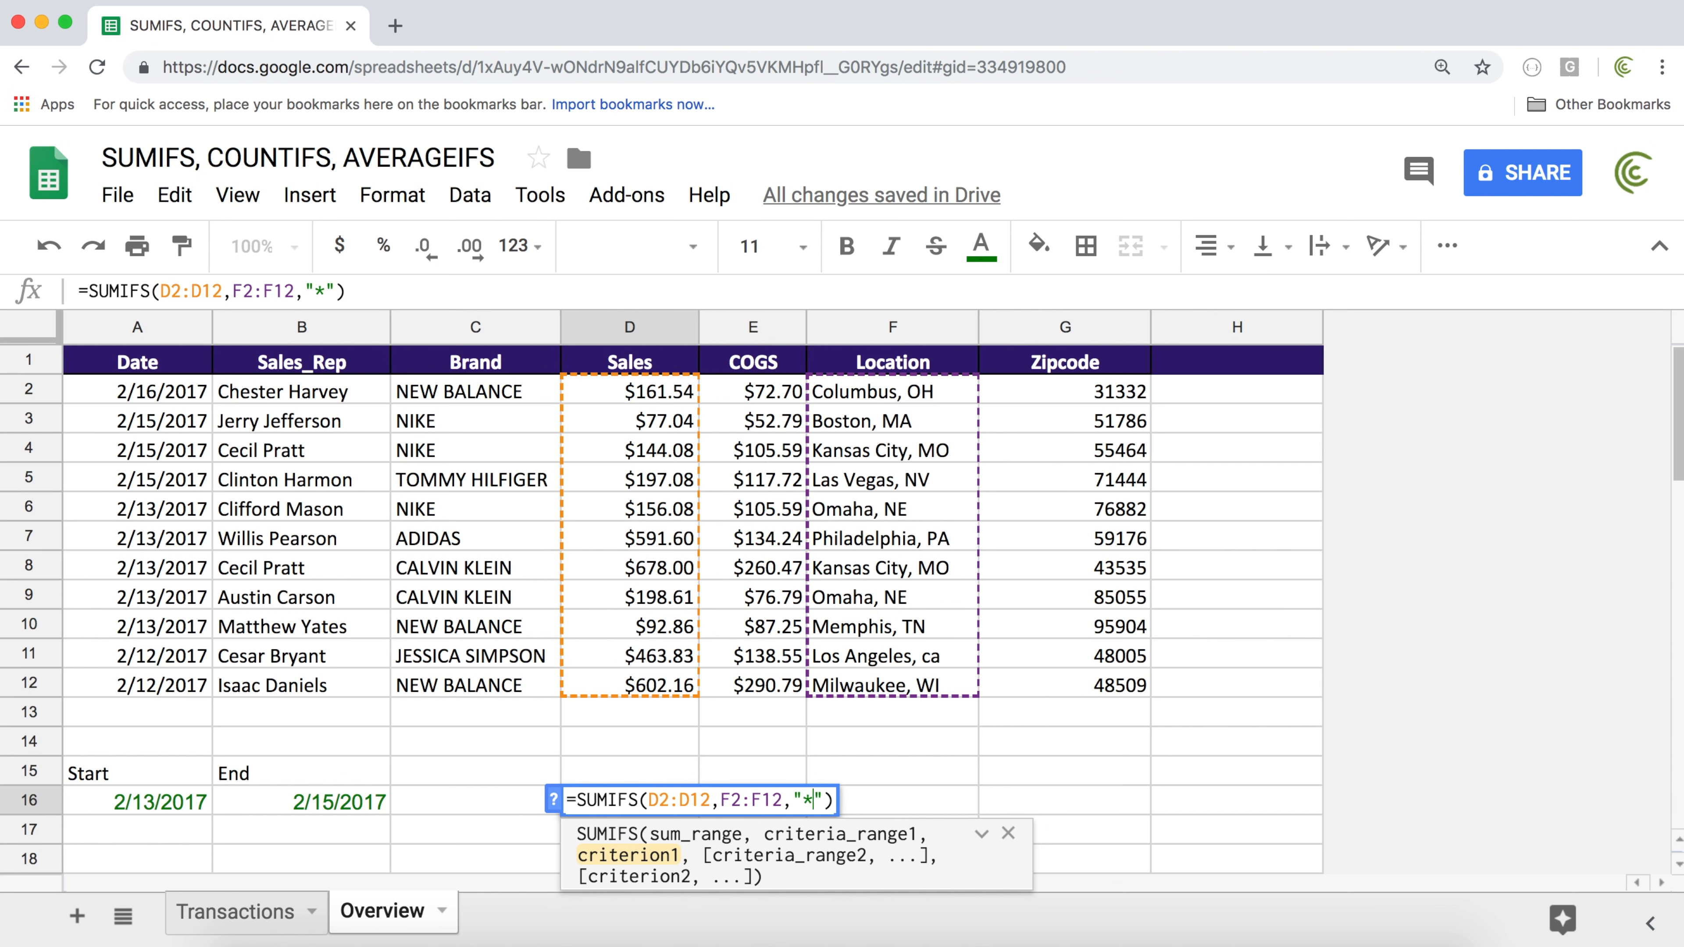
key("BackSpace")
type("bos*")
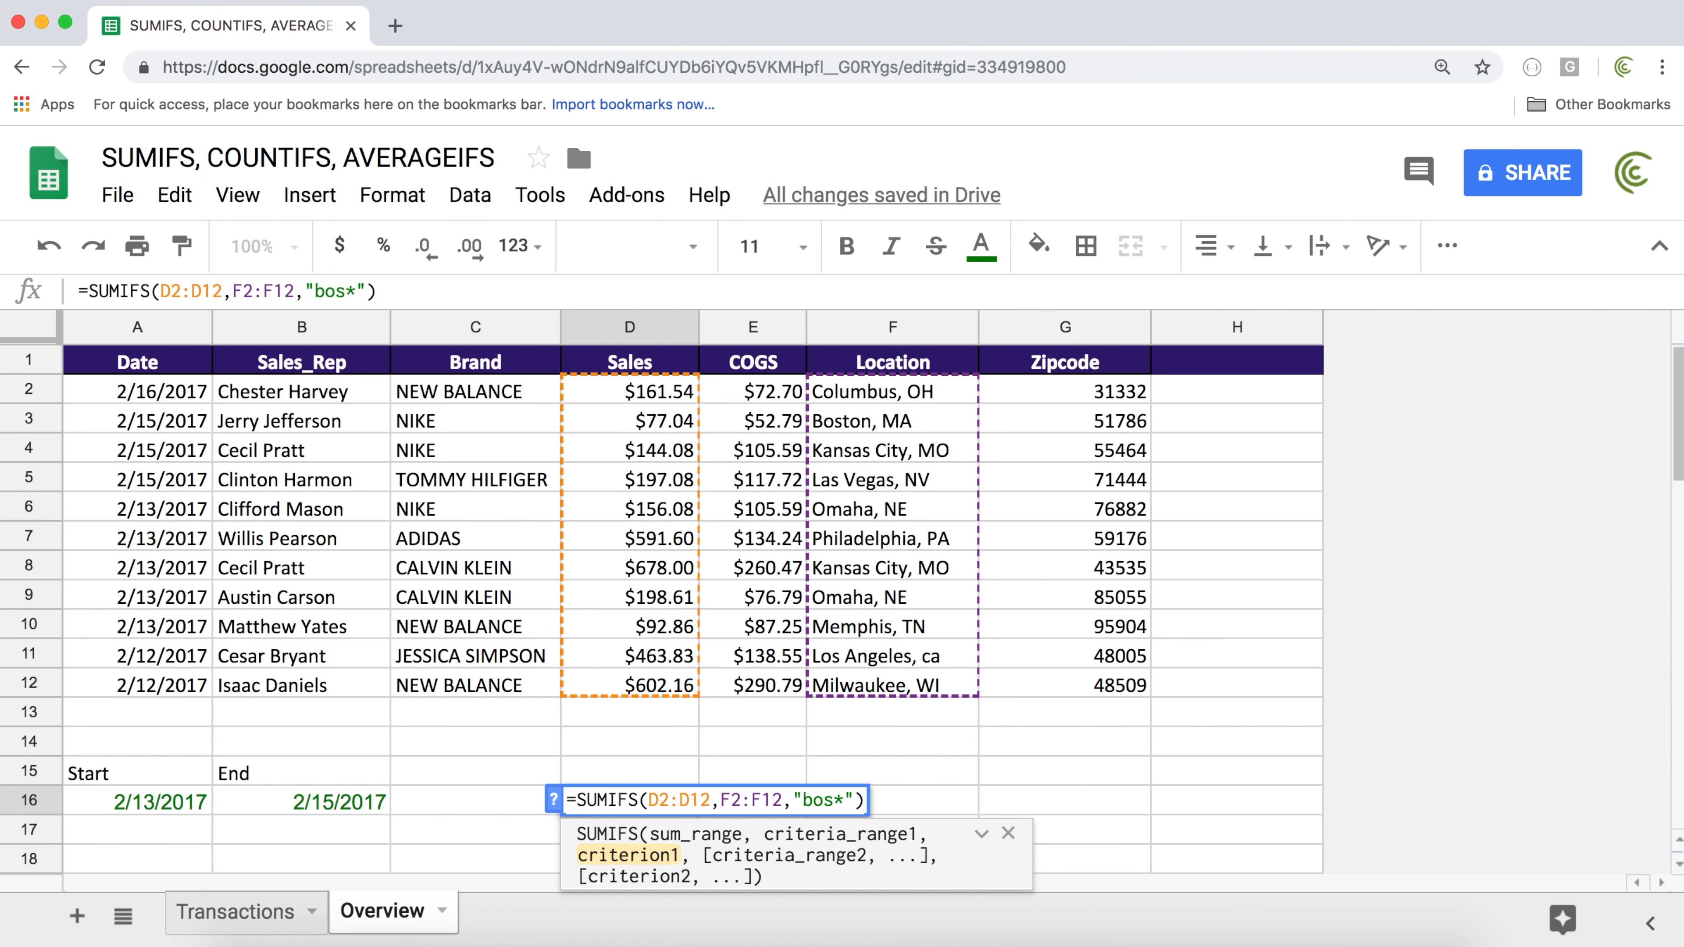
key("Return")
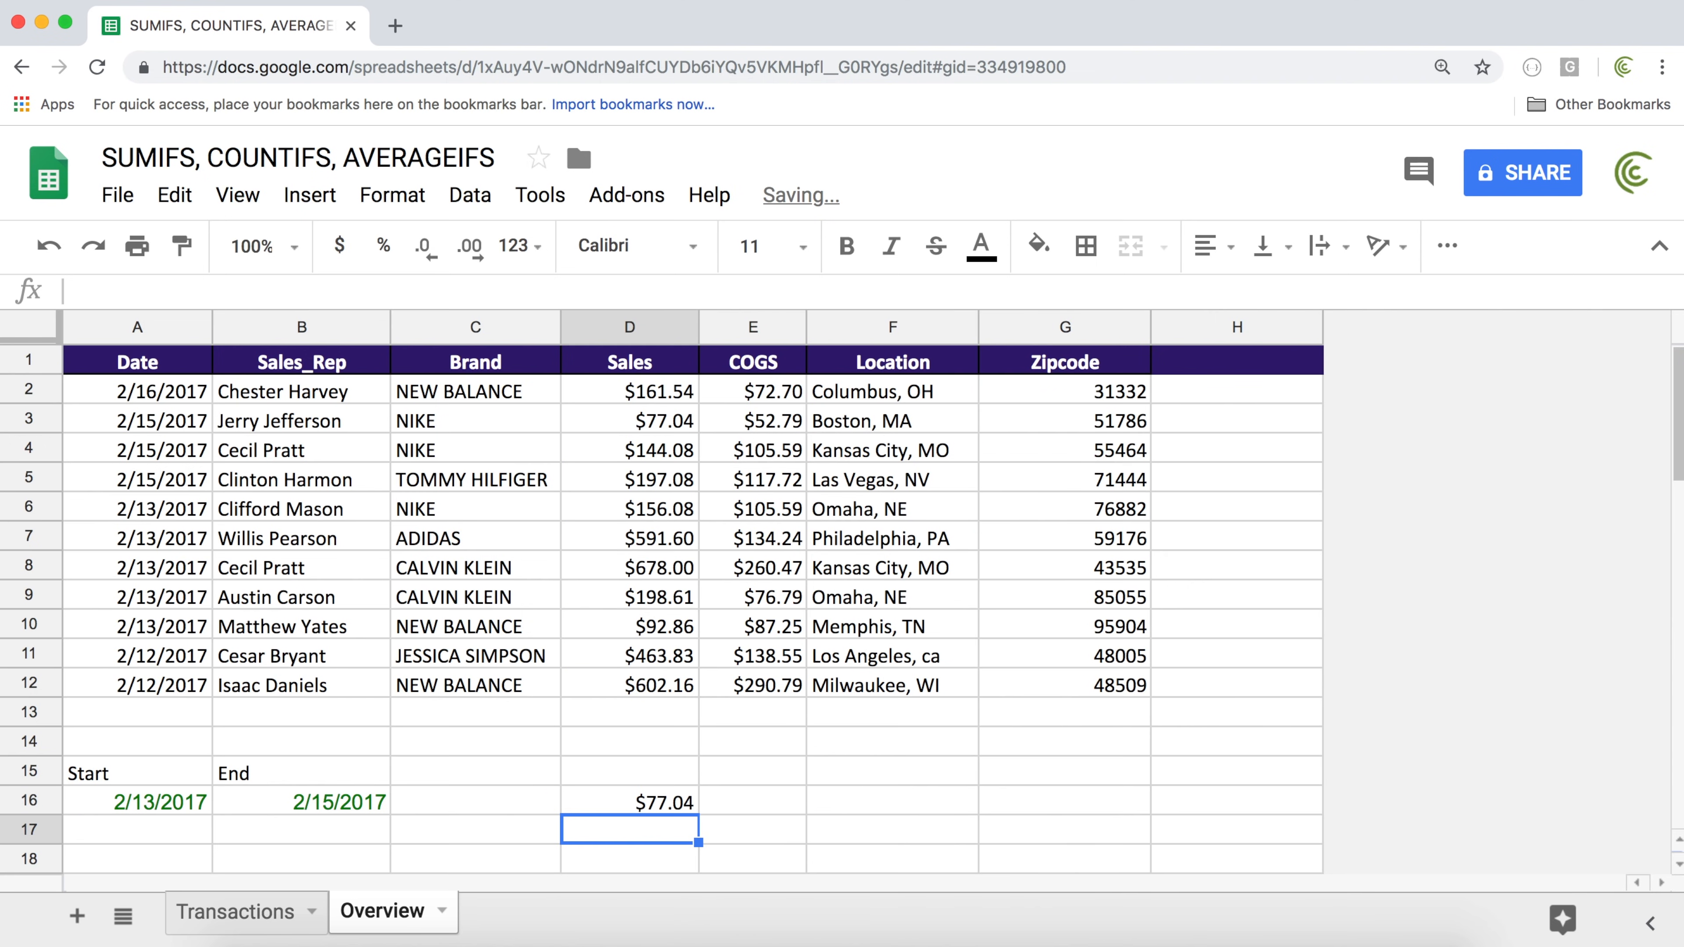
Change the D16 location criterion to "*mo" to total the locations that end with that text
double_click(654, 802)
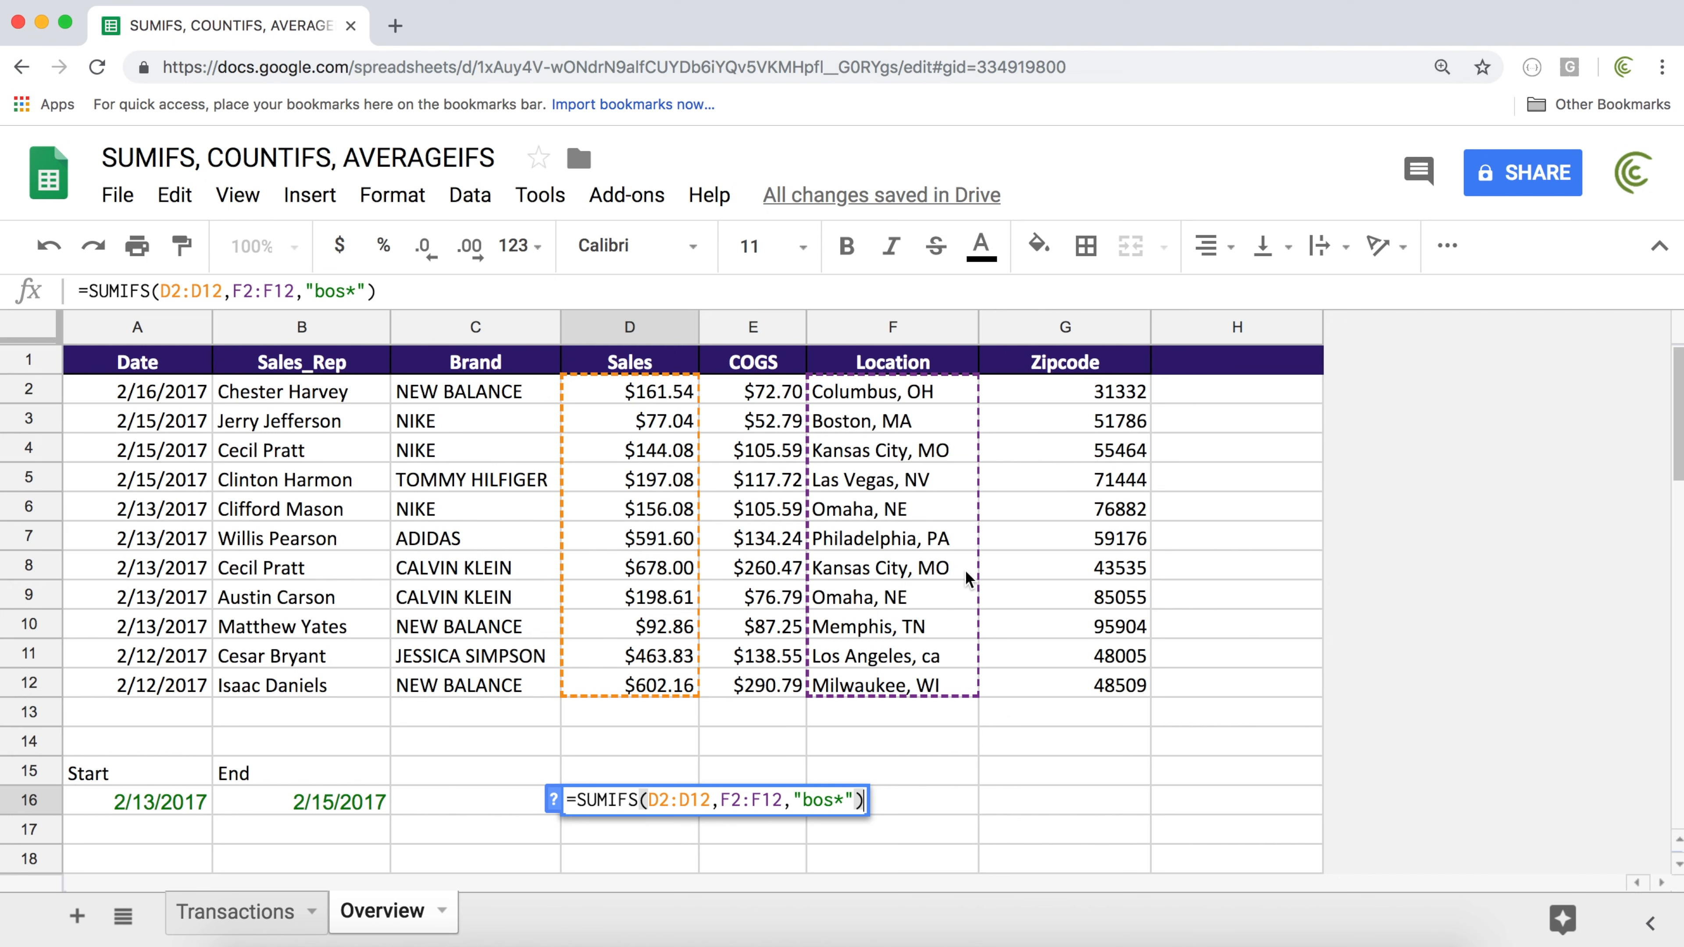
left_click(842, 800)
key("BackSpace")
key("BackSpace")
key("BackSpace")
key("BackSpace")
type("*mo")
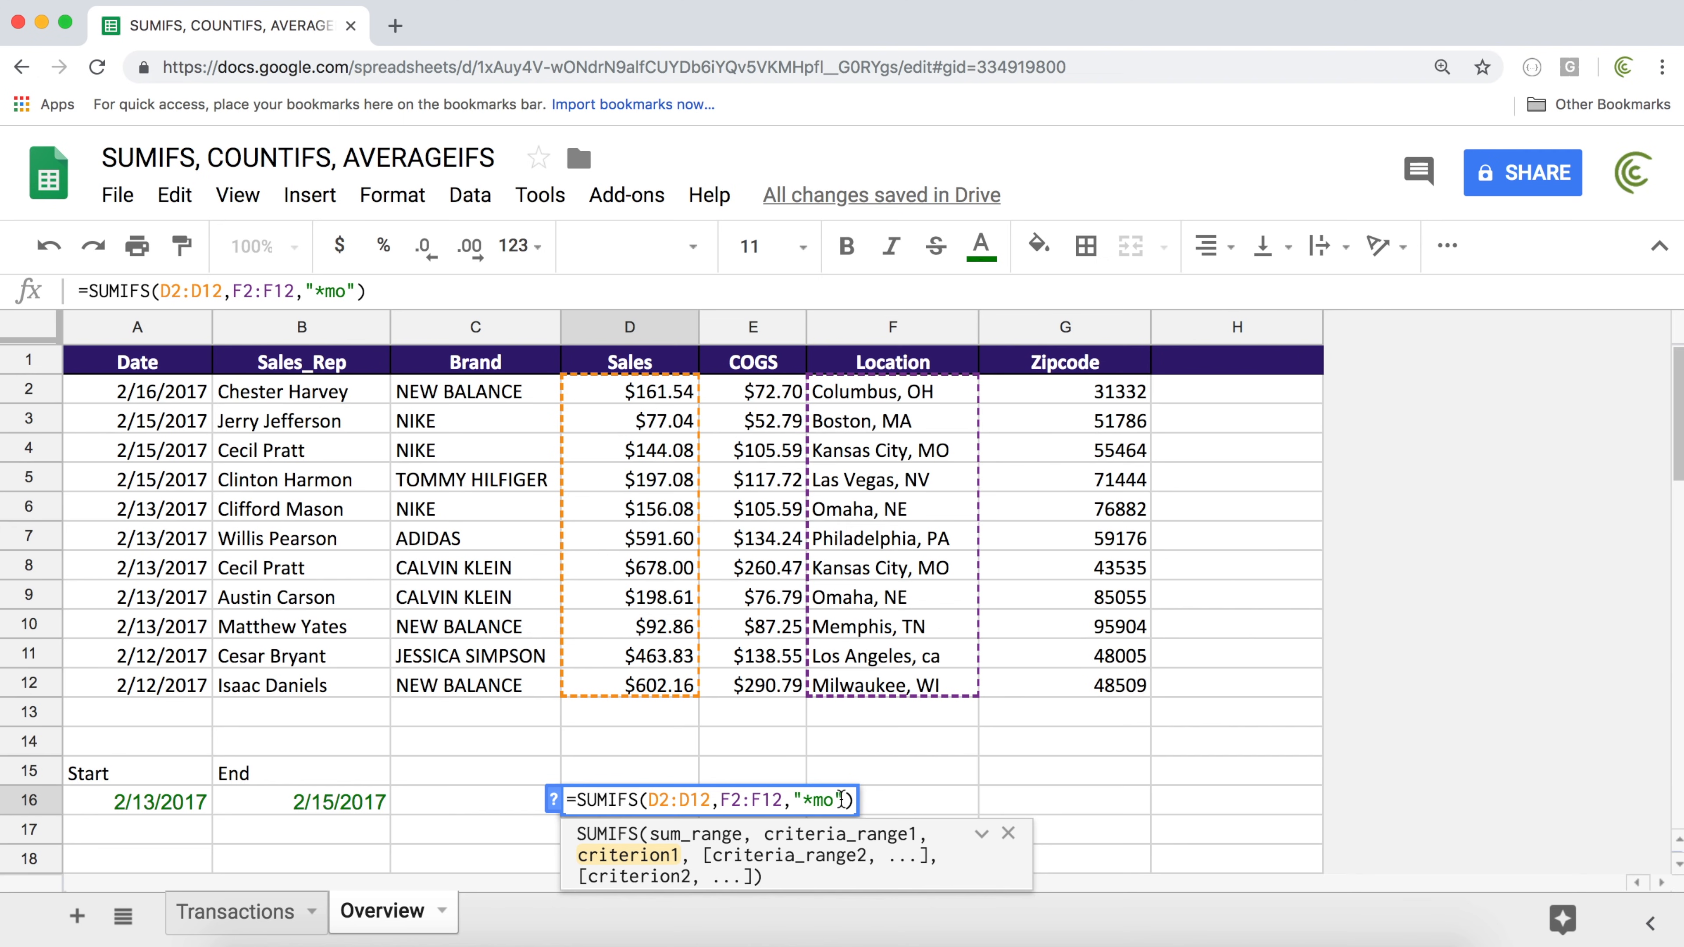
key("Return")
left_click(683, 807)
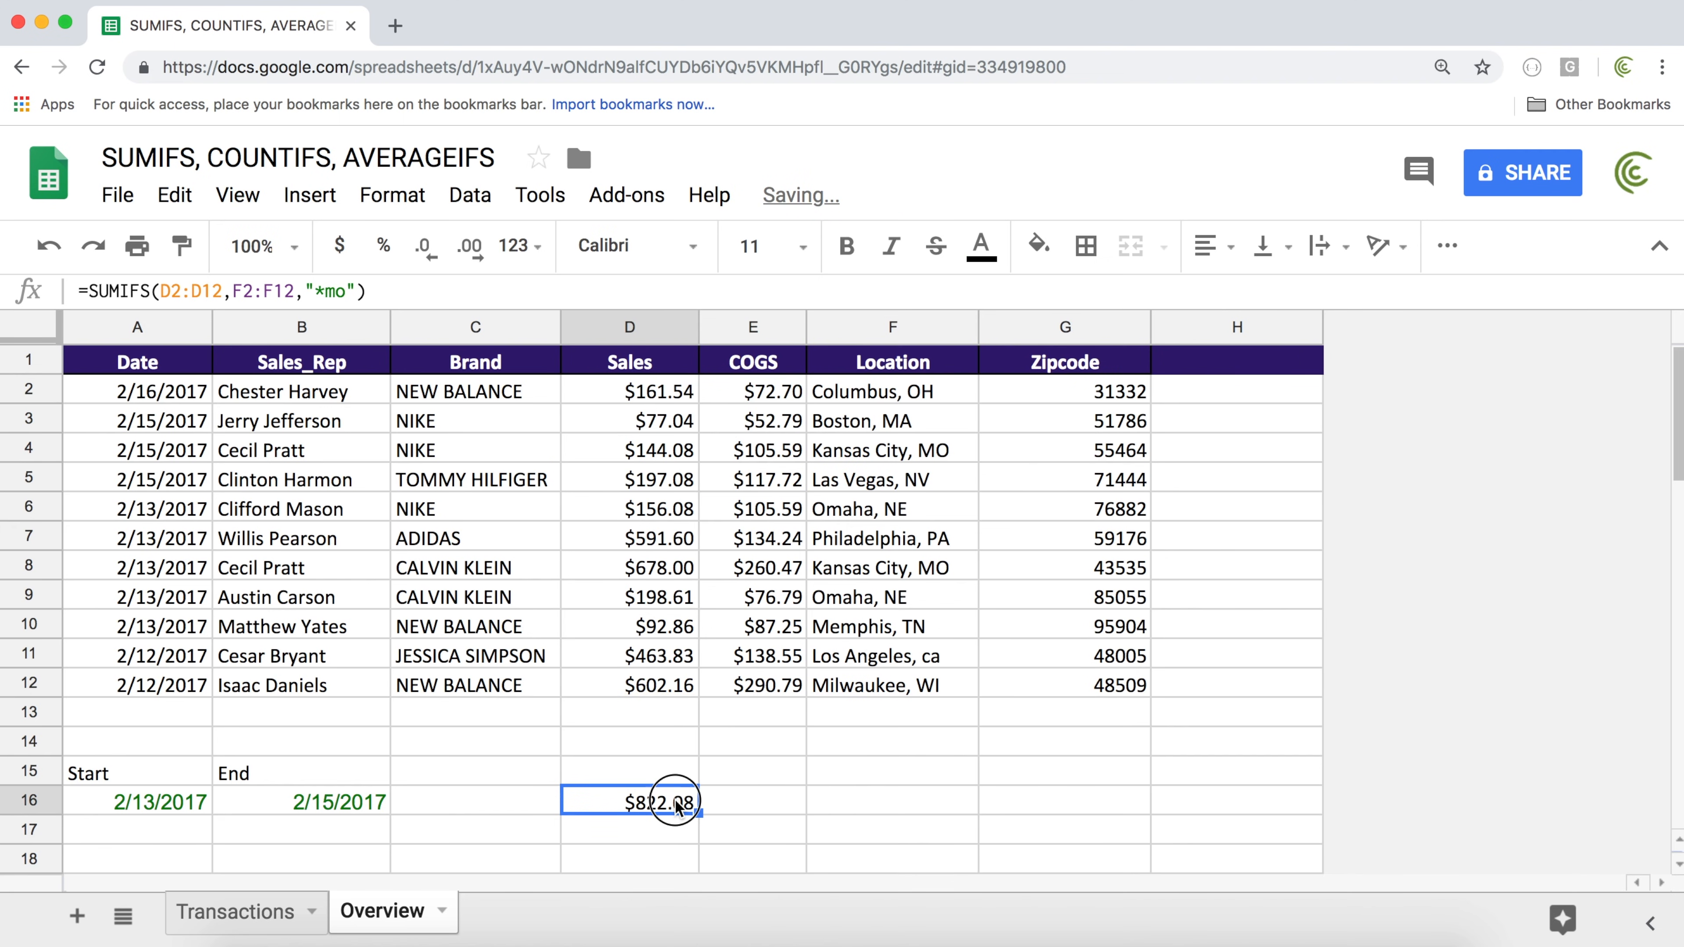
Replace the D16 location criterion with "l?s*", using a question mark as a single-character wildcard
double_click(677, 801)
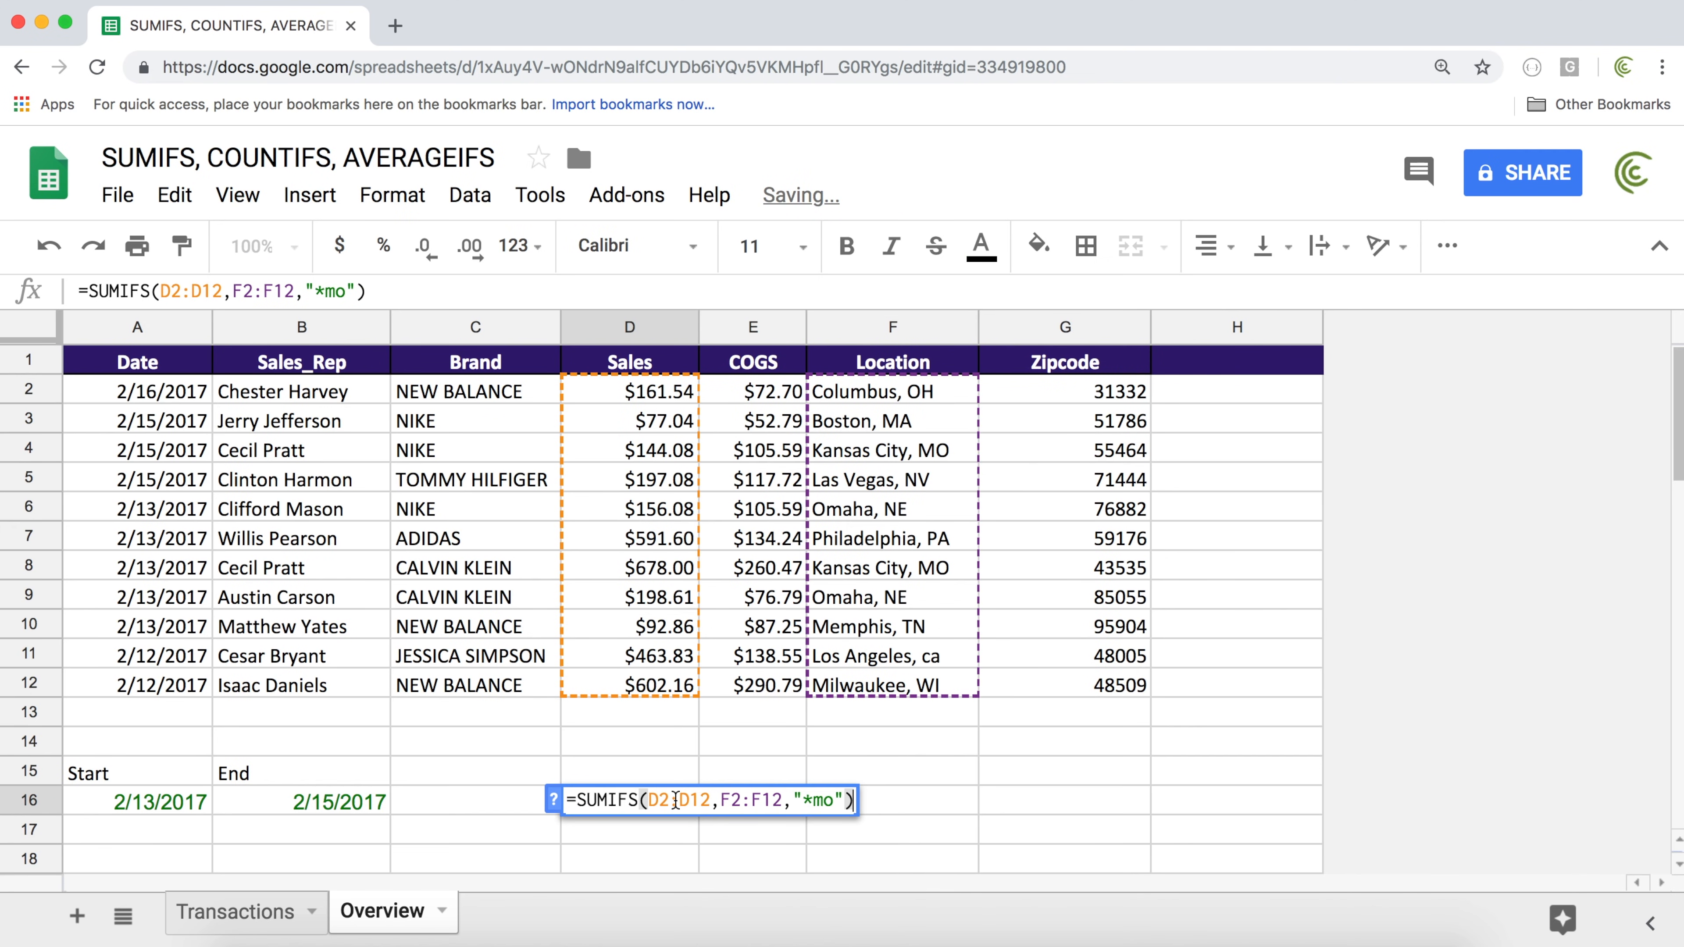
left_click(815, 799)
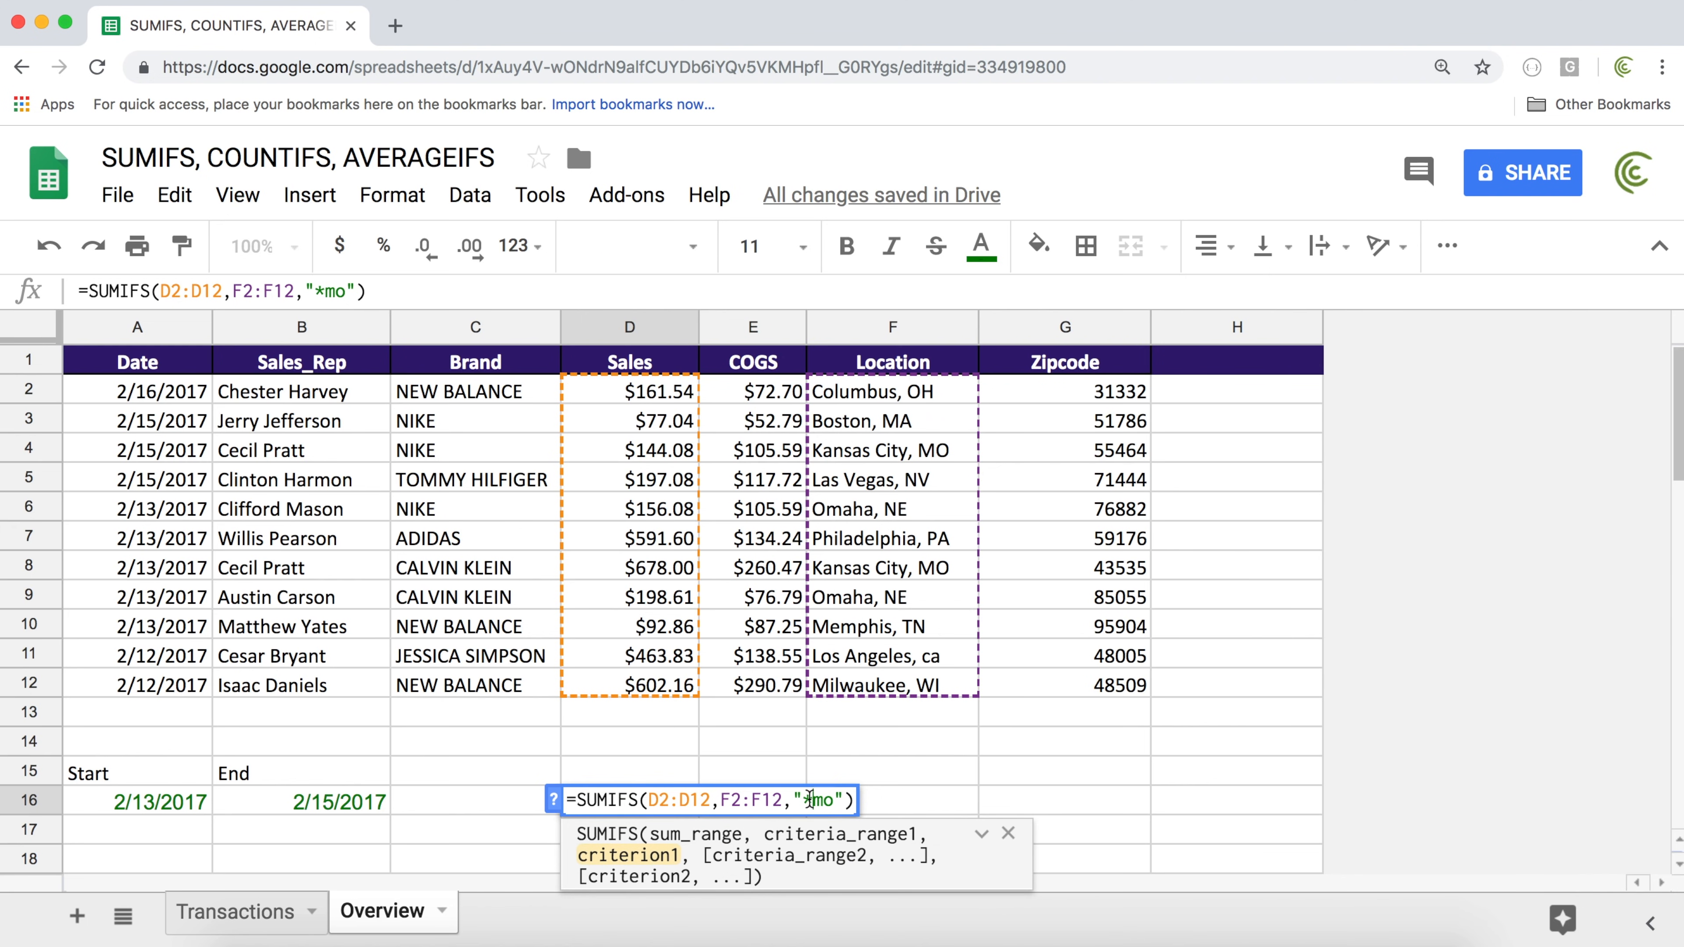
left_click(830, 799)
key("BackSpace")
key("BackSpace")
key("BackSpace")
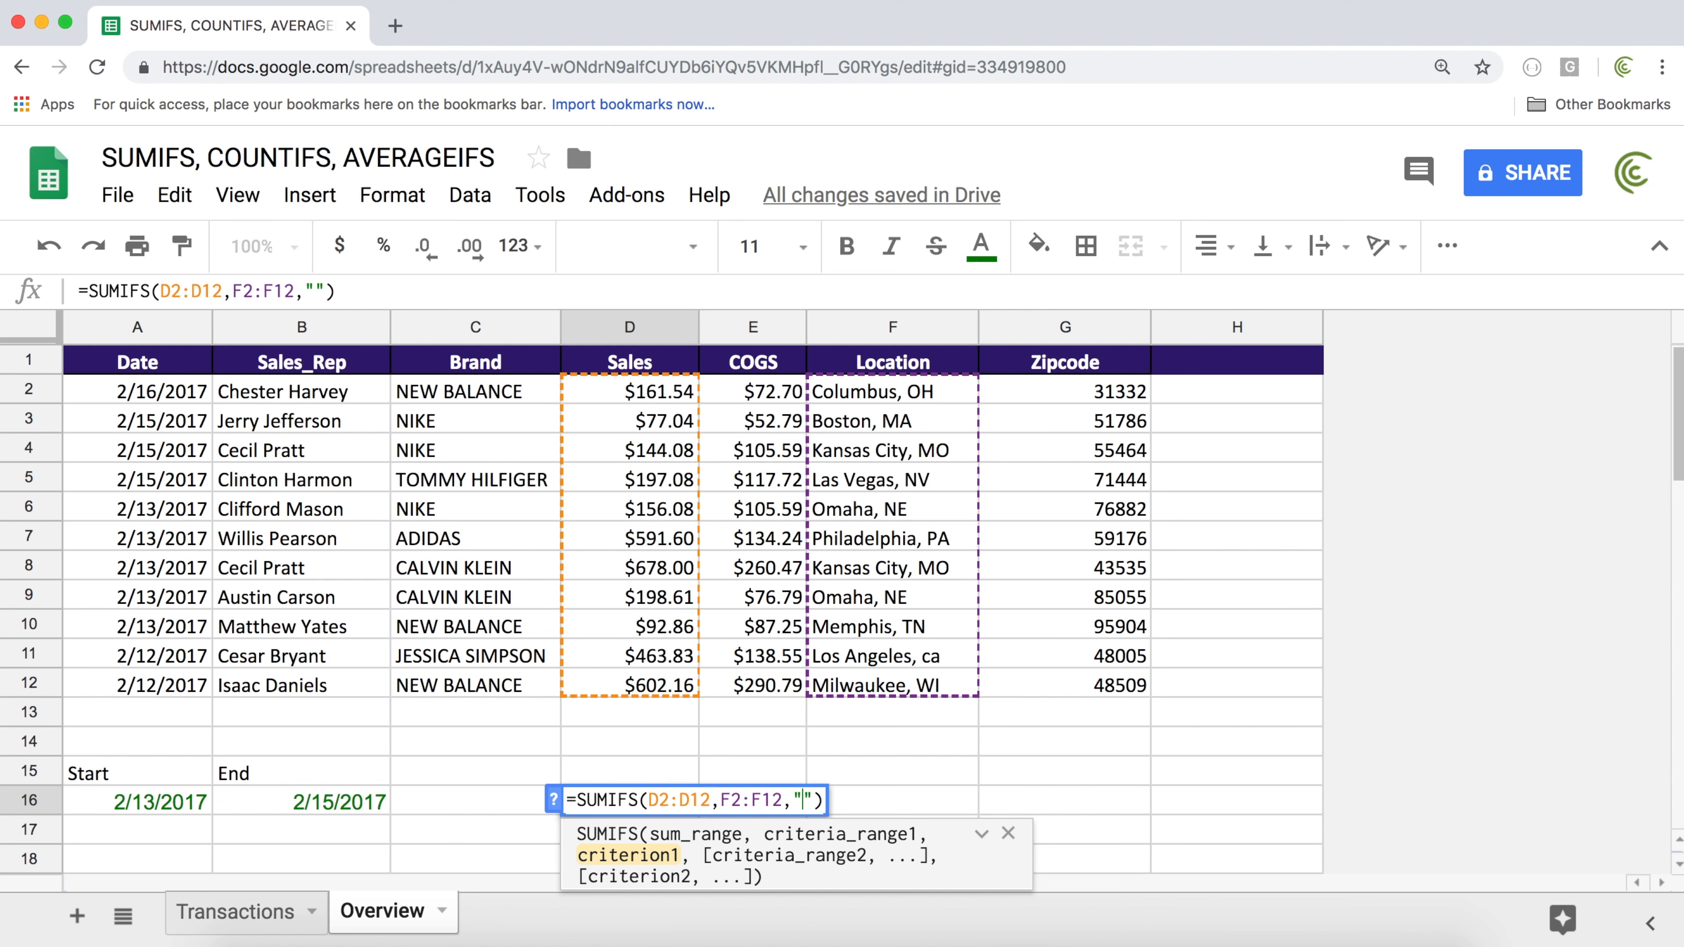
type("12,\"l?s")
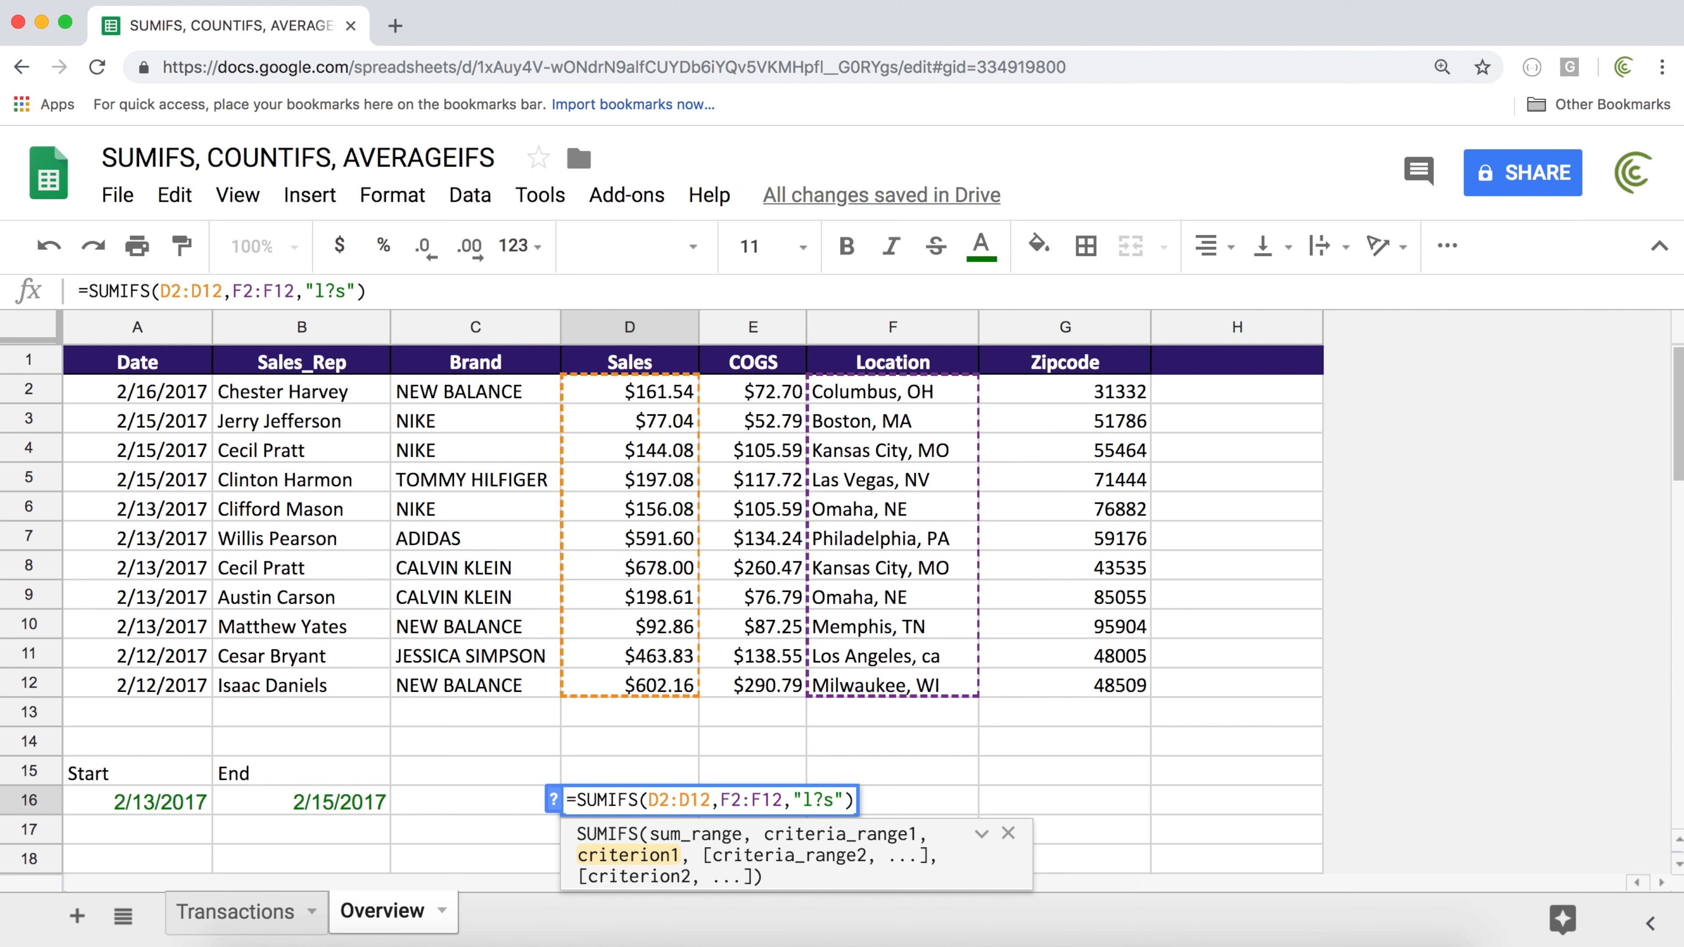
type("*")
Review the parts of the D16 criterion and add a leading asterisk so that it reads "*l?s*"
left_click_drag(803, 803, 817, 802)
left_click_drag(837, 799, 829, 799)
left_click_drag(838, 799, 847, 800)
left_click(804, 798)
type("*")
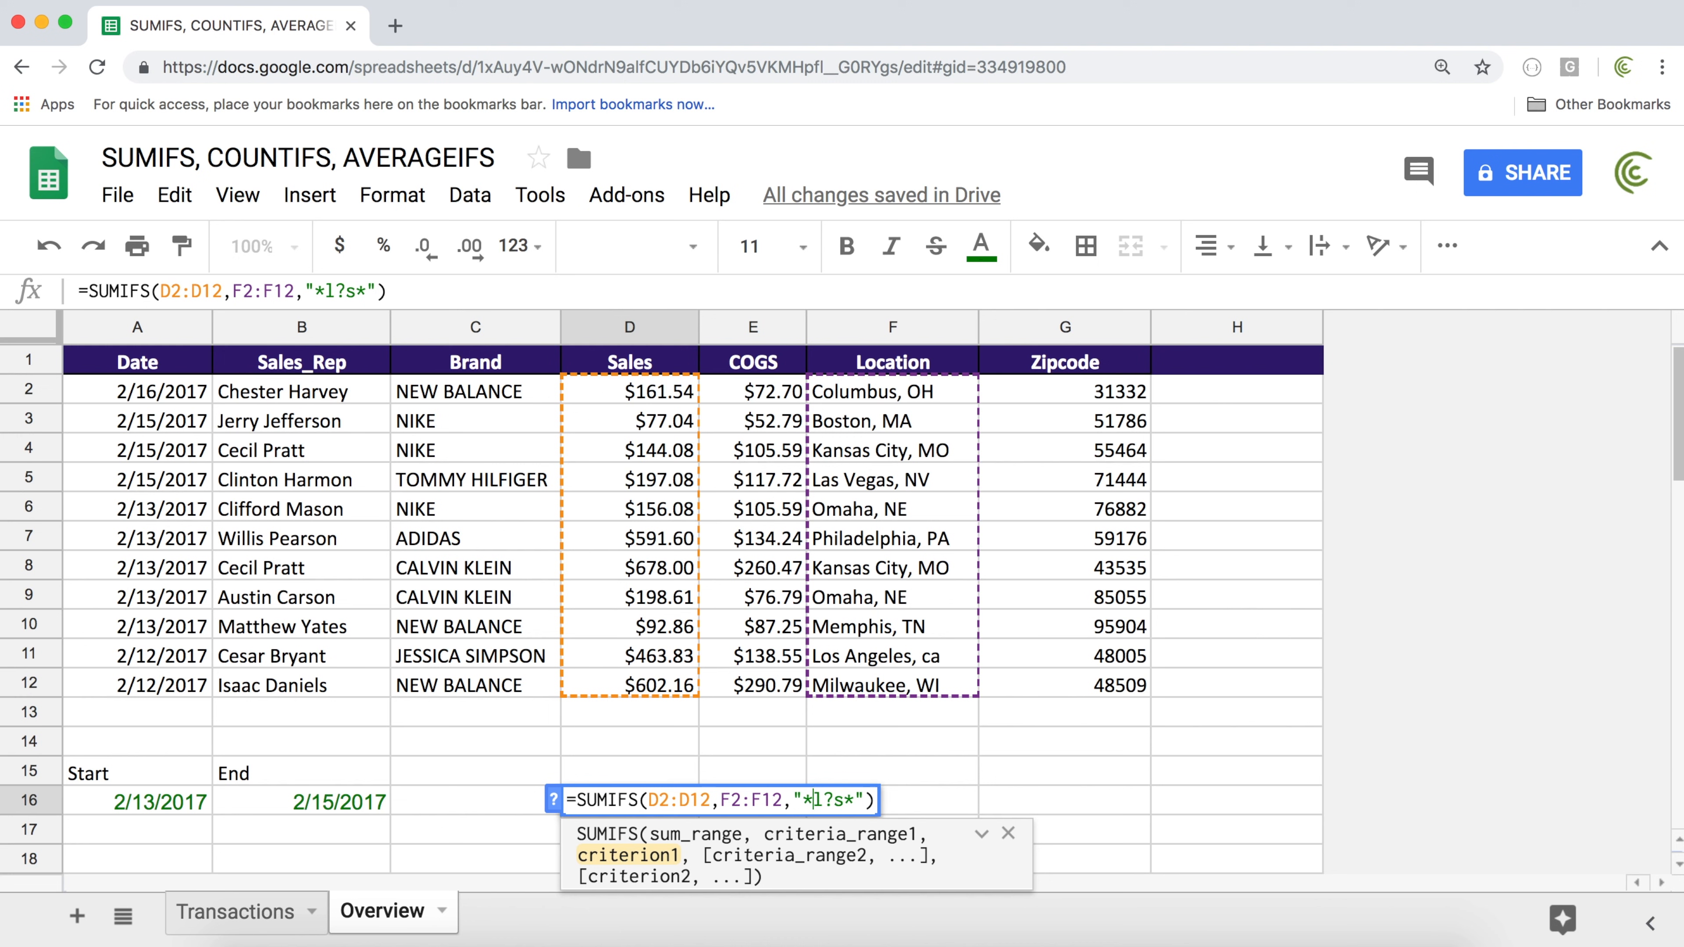
Set the SUMIFS criterion in D16 to "l?s*" and compare the result with the selection sum of sales cells D5 and D11
key("BackSpace")
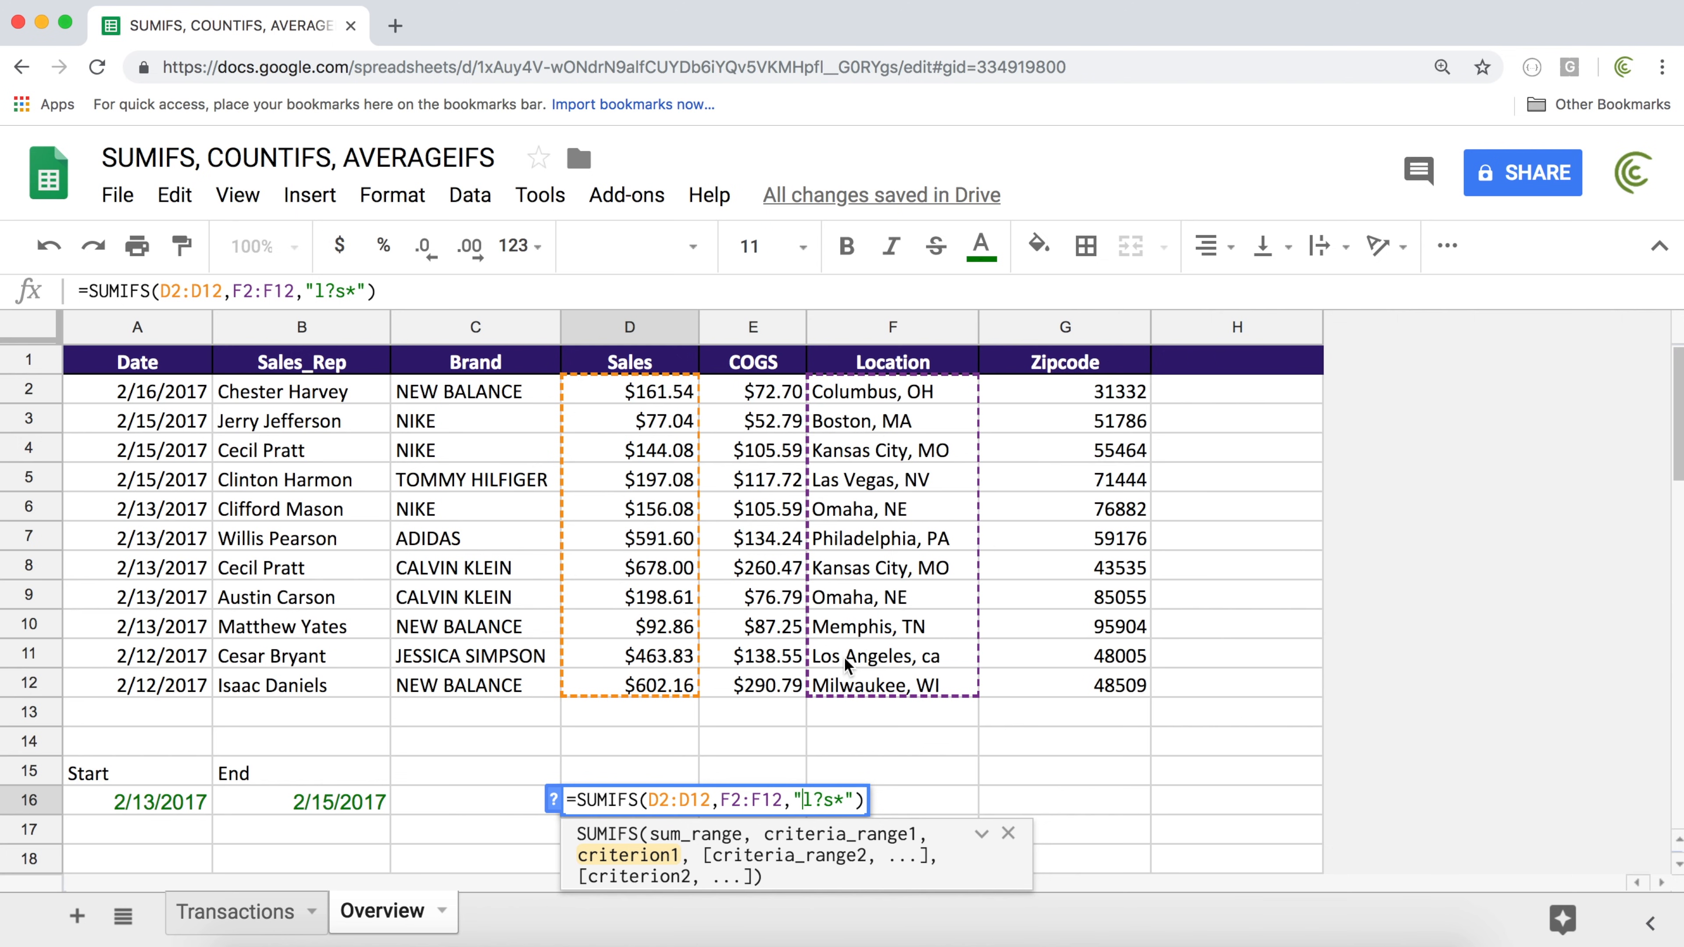
key("Return")
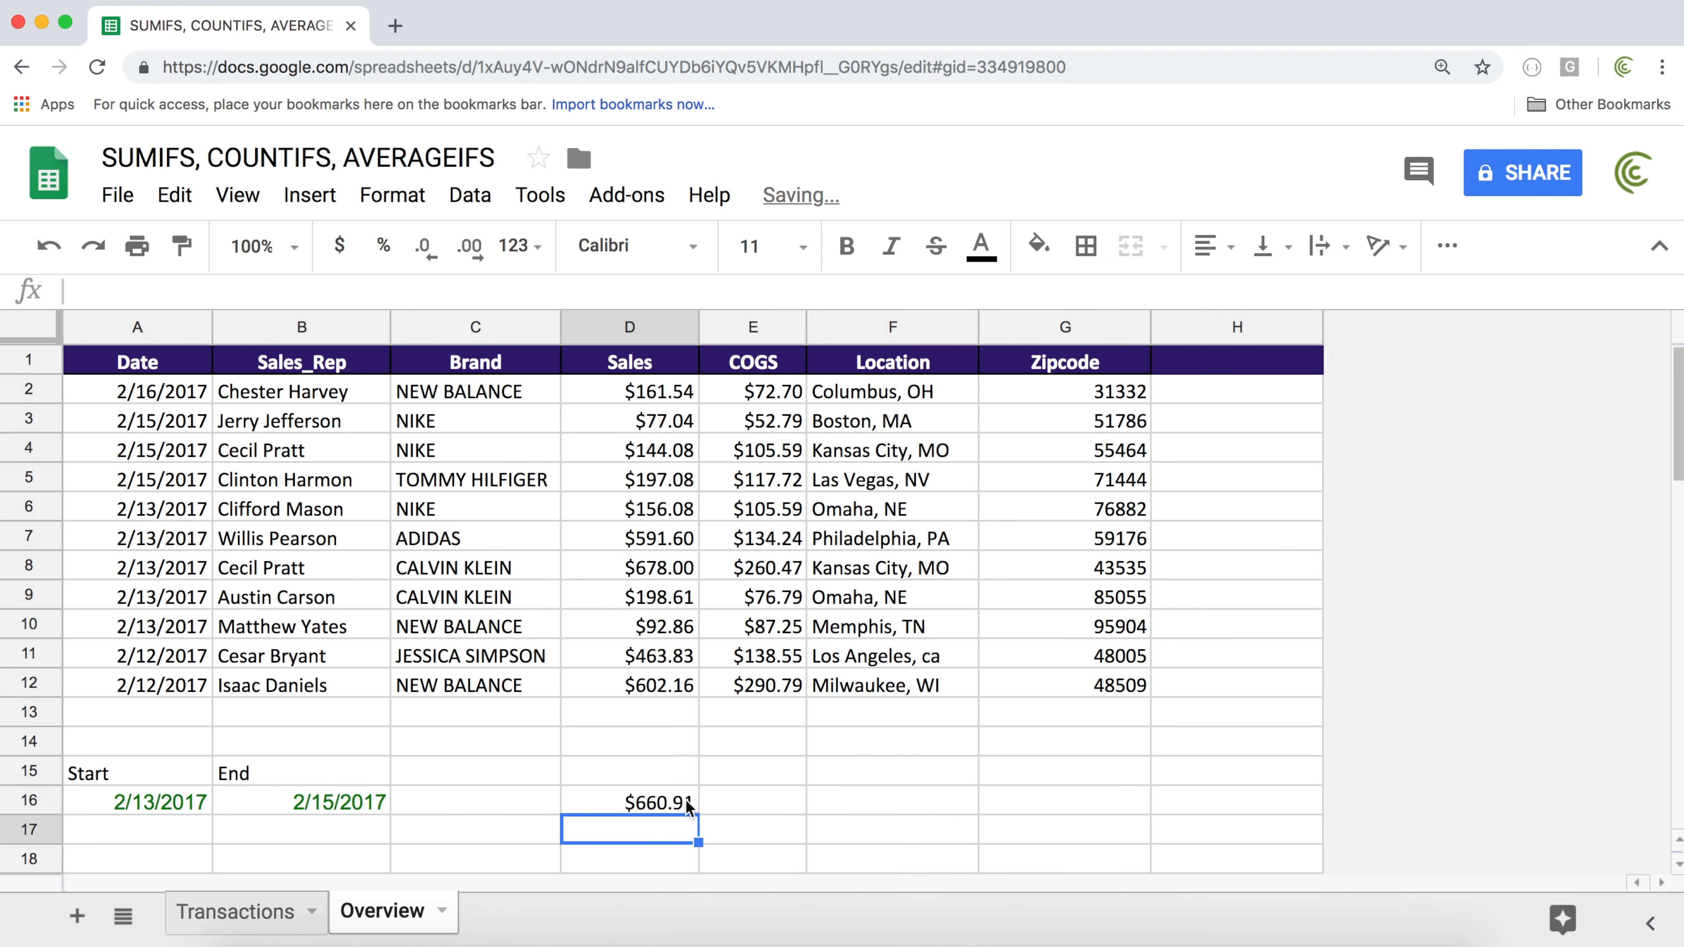
left_click(672, 809)
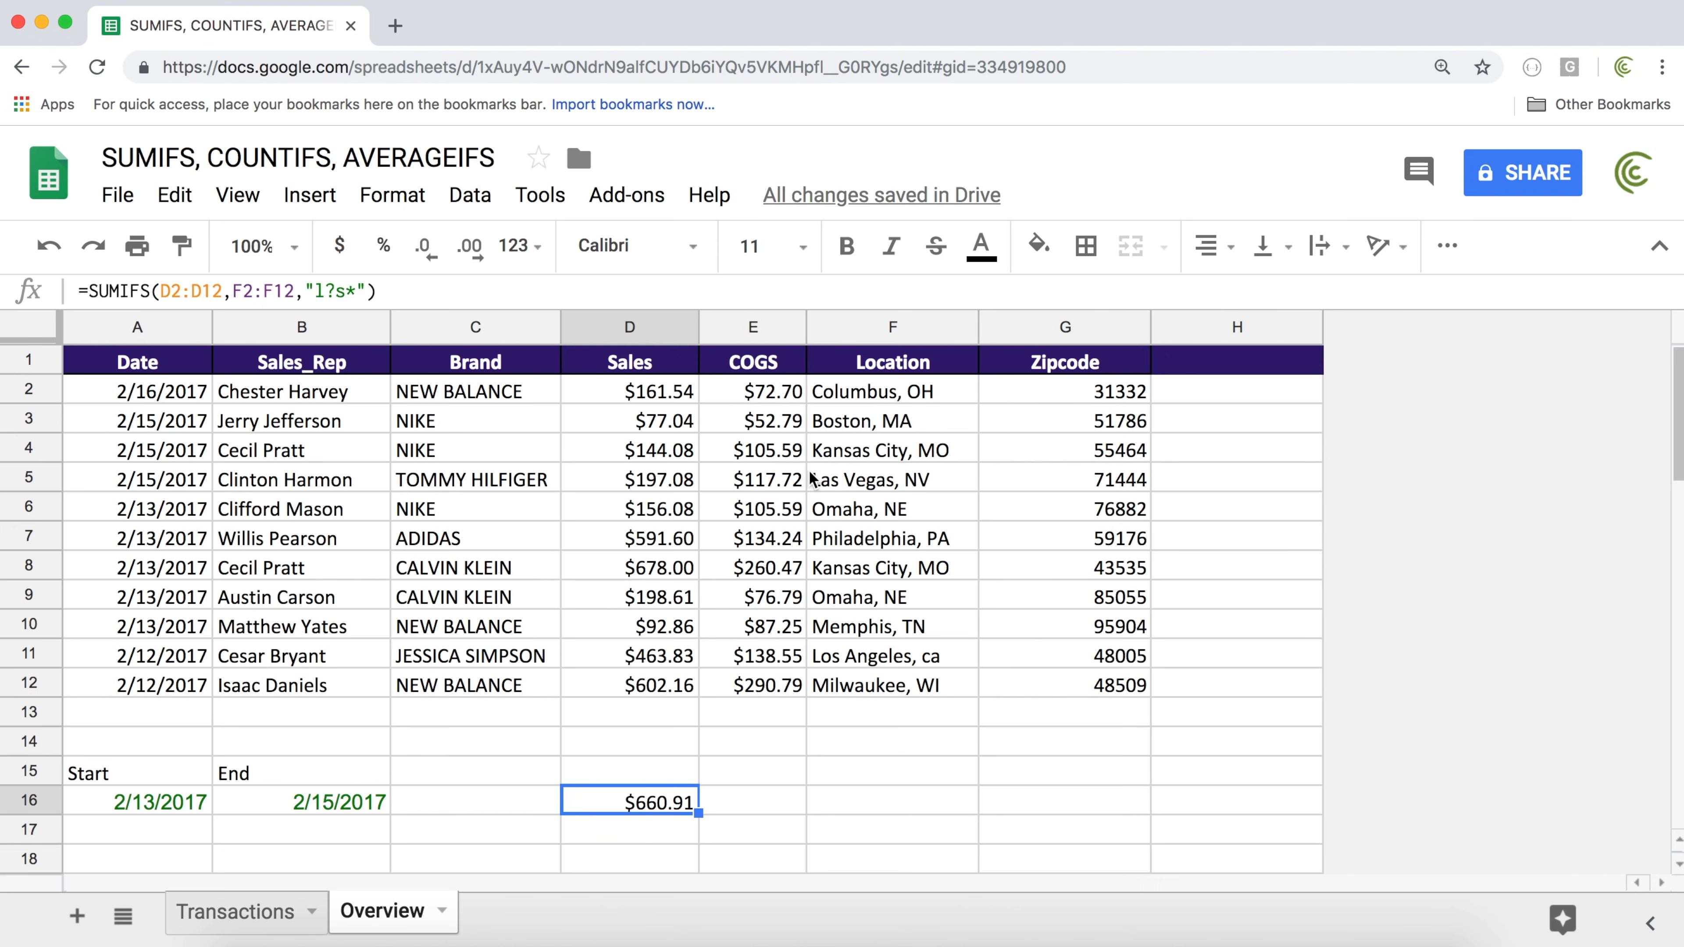
left_click(783, 481)
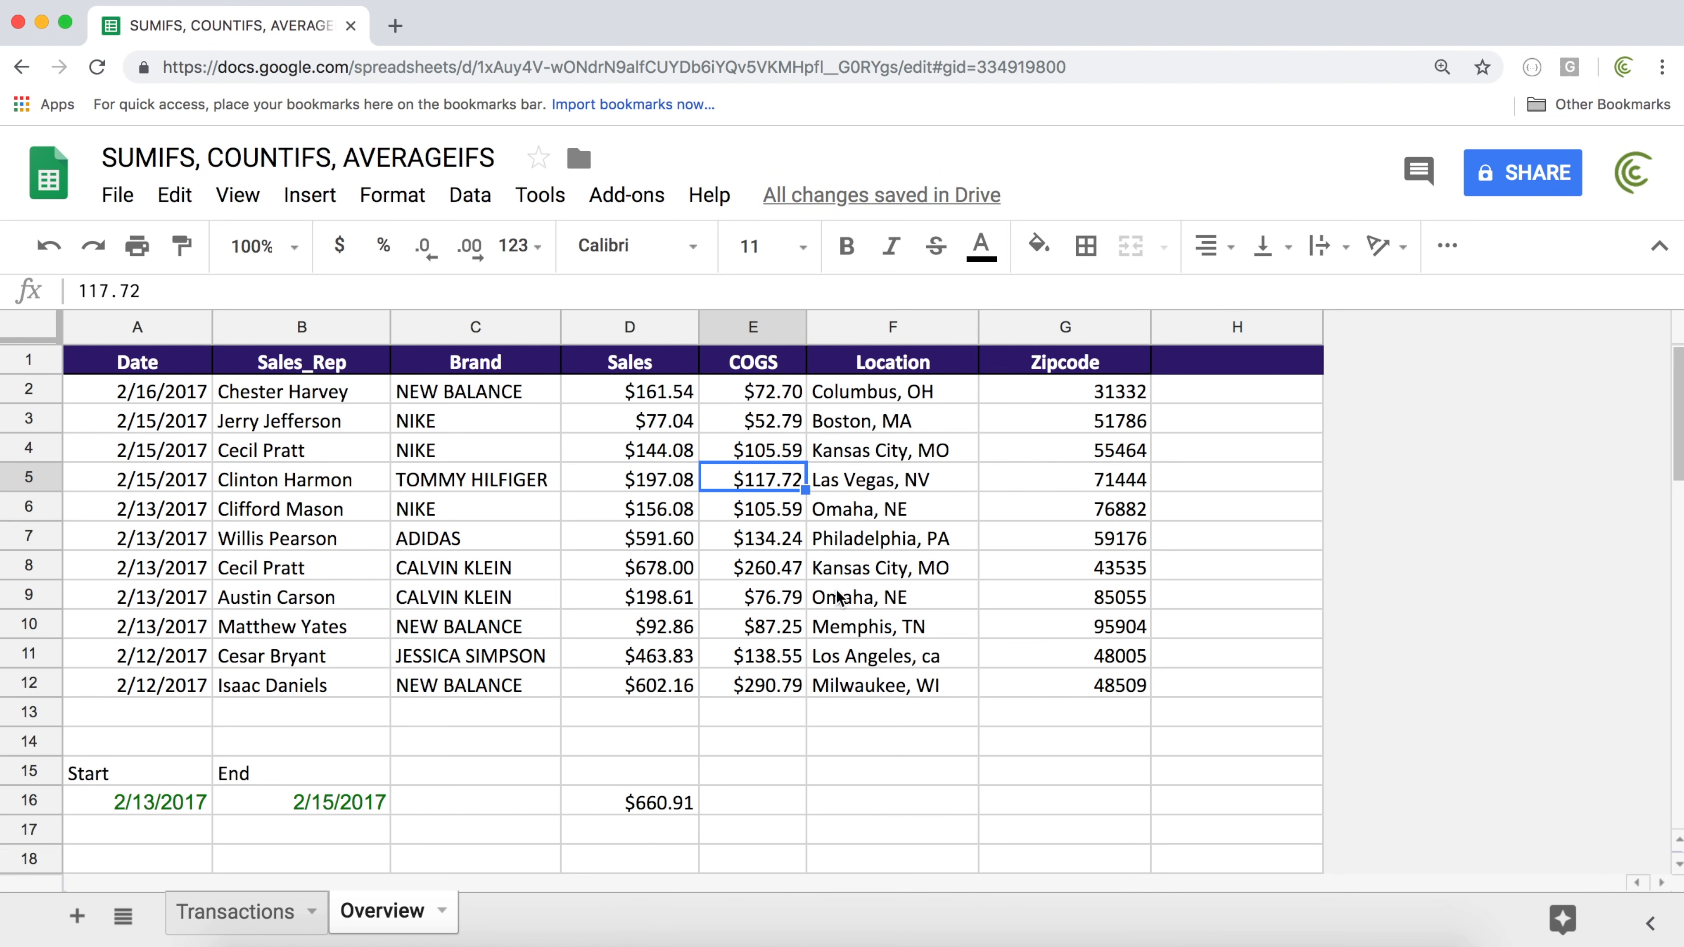
left_click(771, 658, "super")
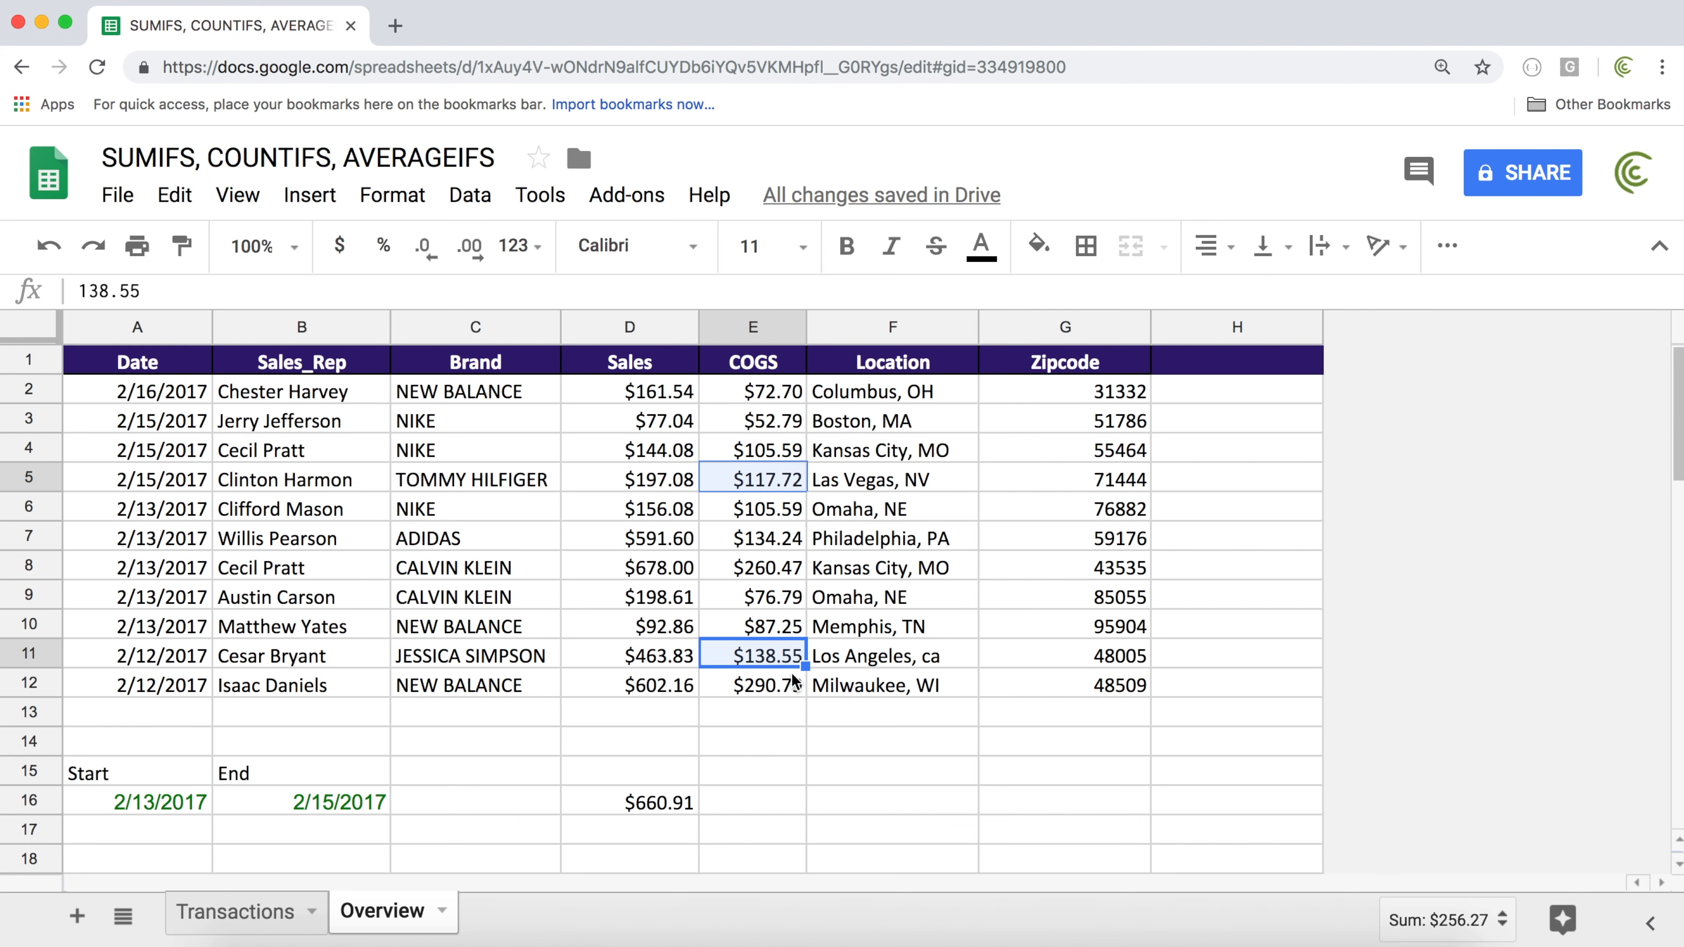
left_click(666, 480)
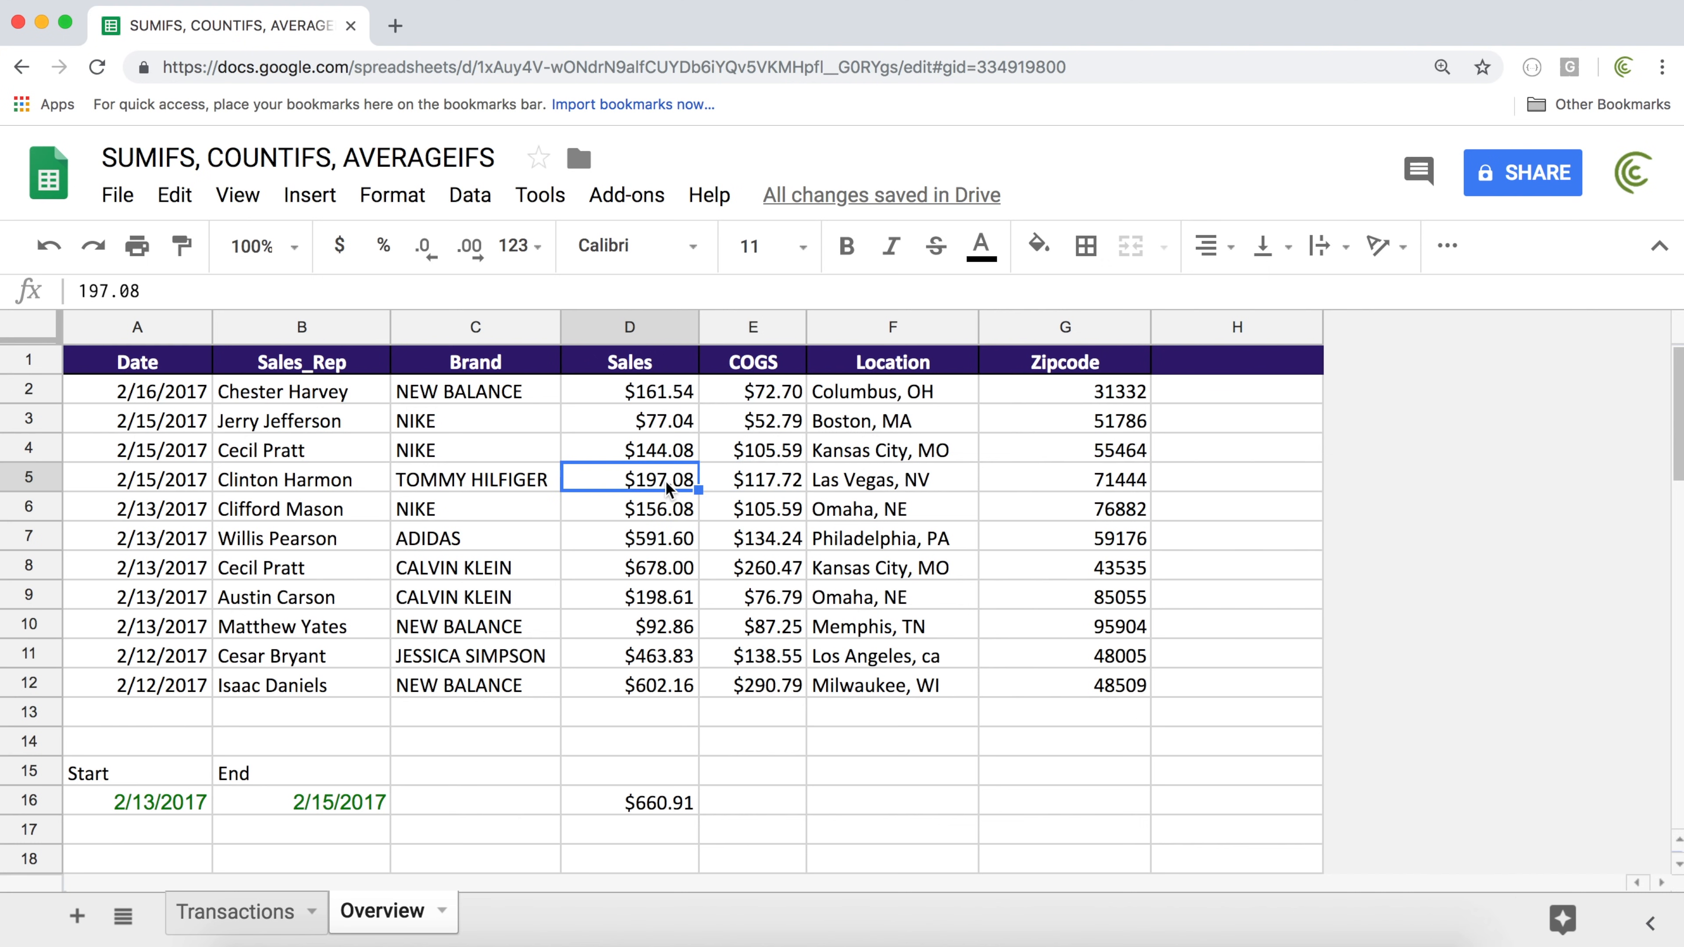
left_click(657, 657, "super")
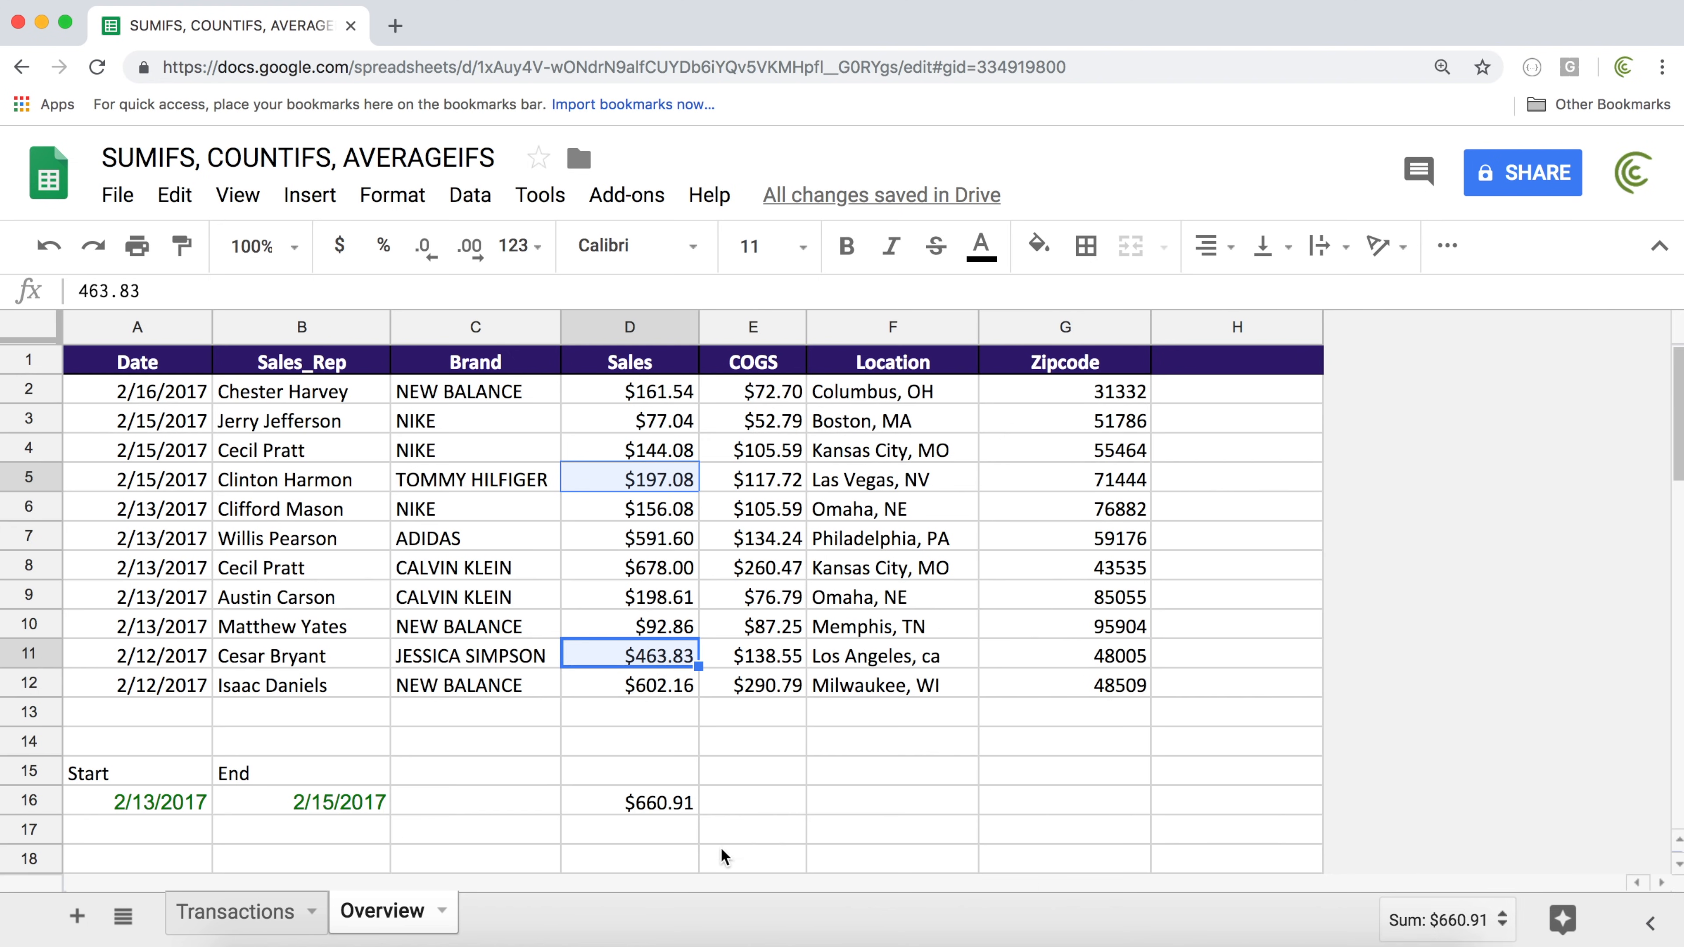
Add a leading asterisk to the SUMIFS criterion in D16 so it reads "*l?s*"
double_click(671, 805)
left_click(803, 802)
type("*")
key("Return")
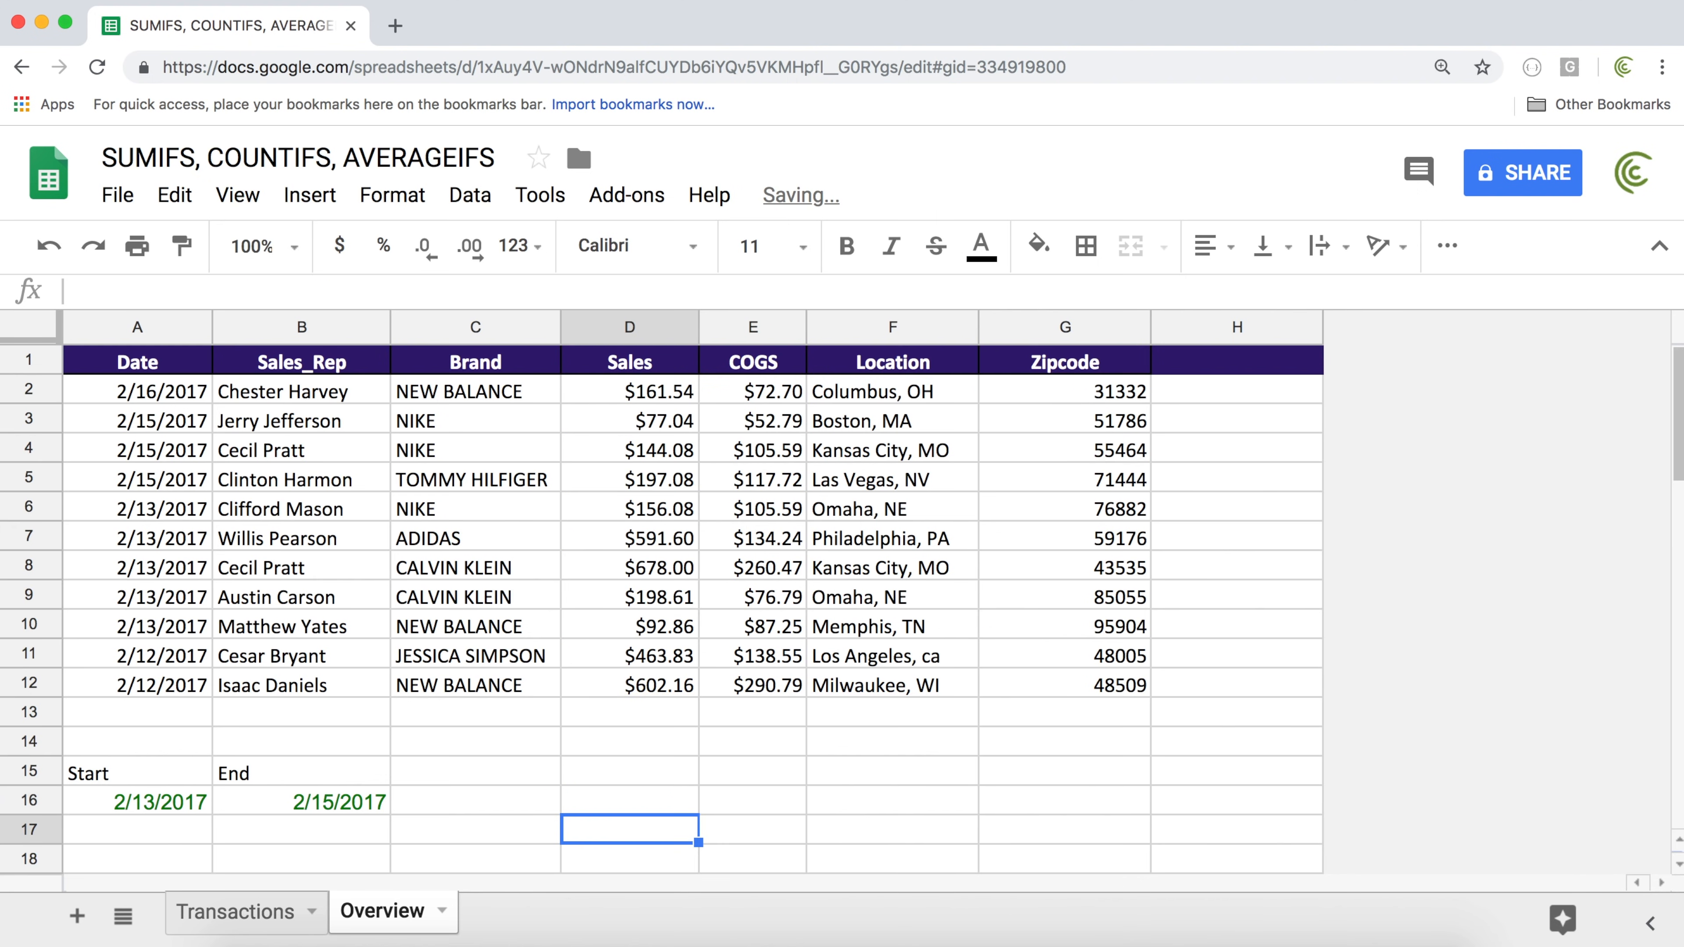
Remove the leading asterisk from the SUMIFS criterion in D16, leaving "l?s*"
double_click(655, 804)
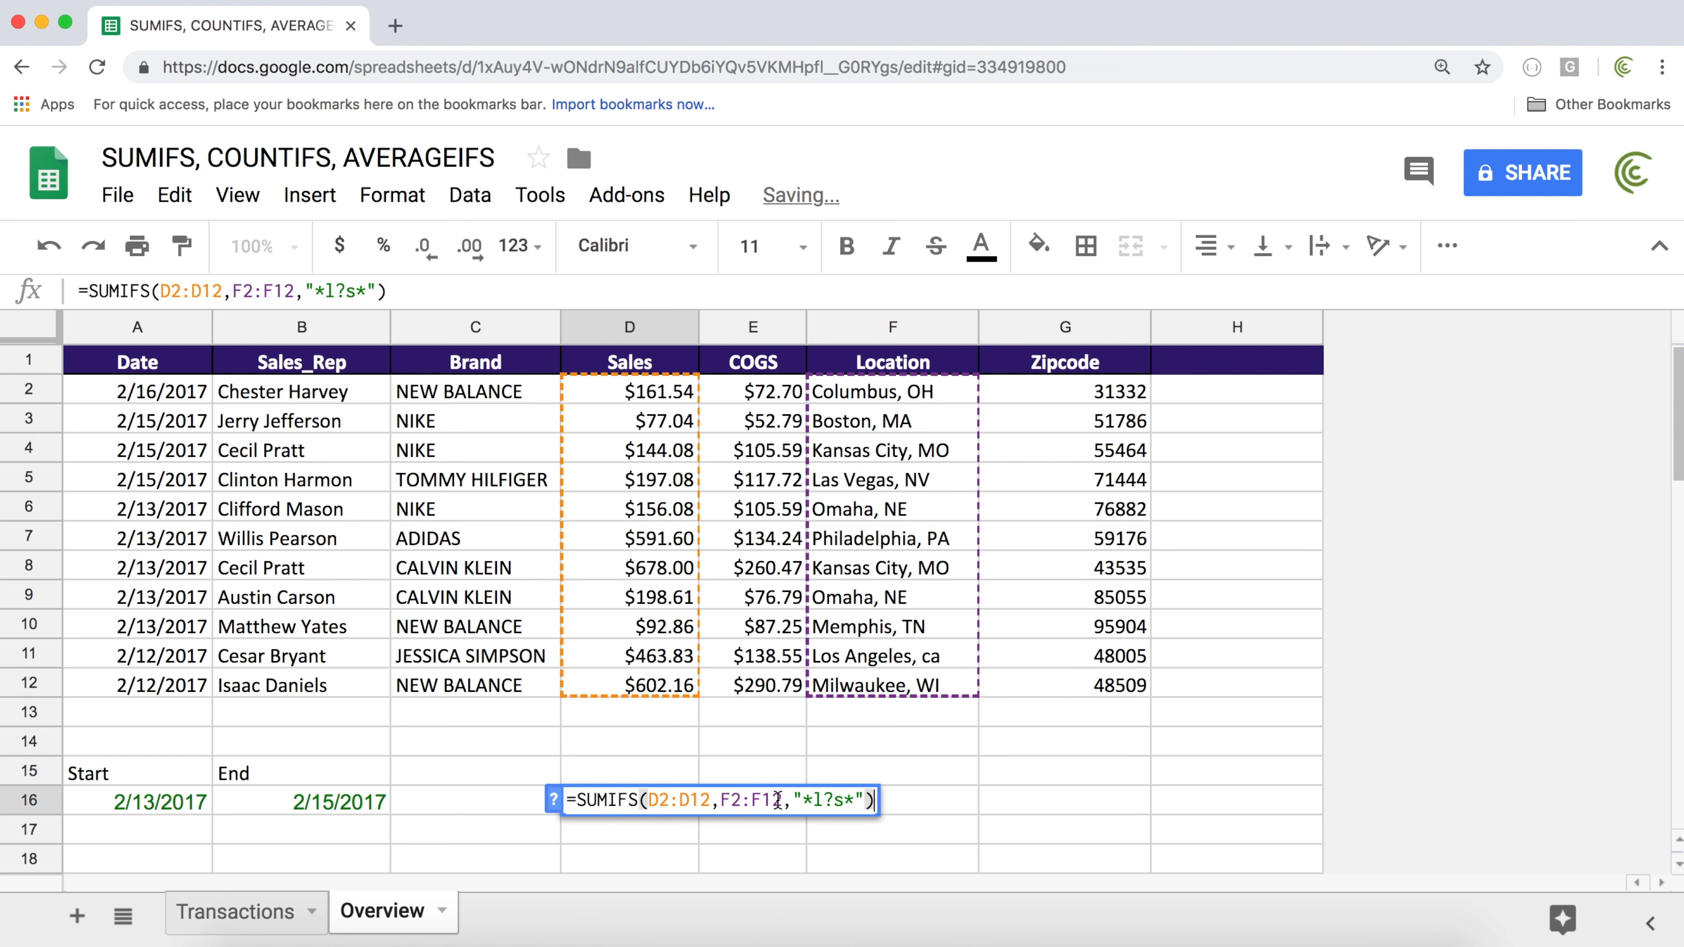
left_click(812, 800)
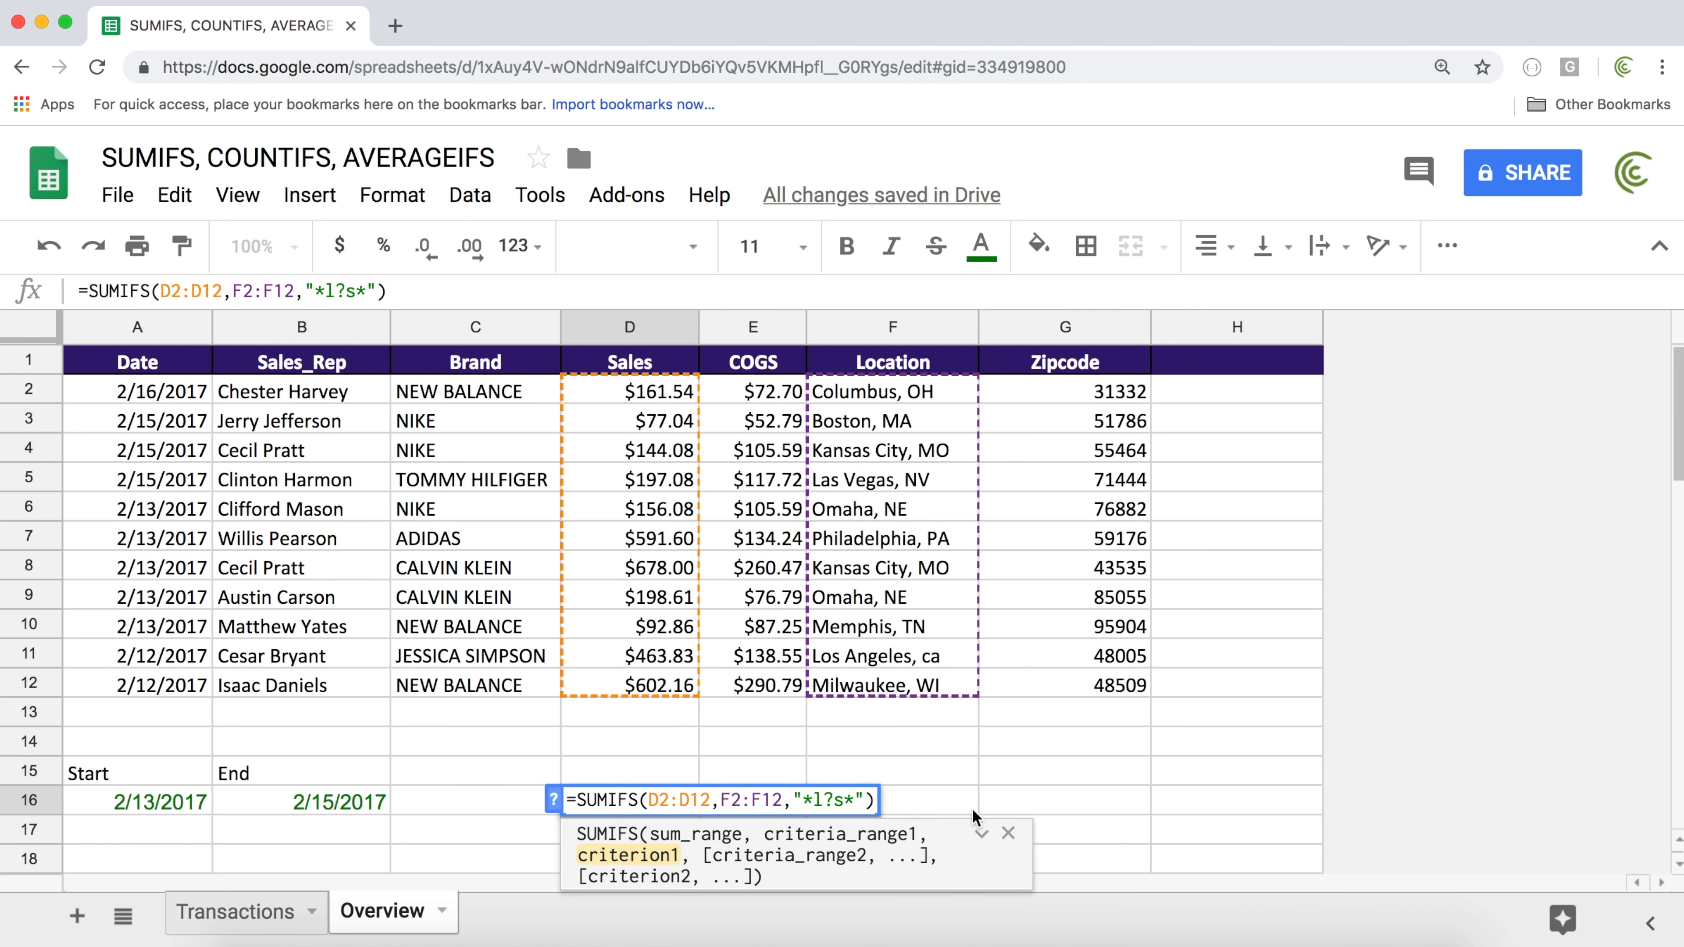
key("BackSpace")
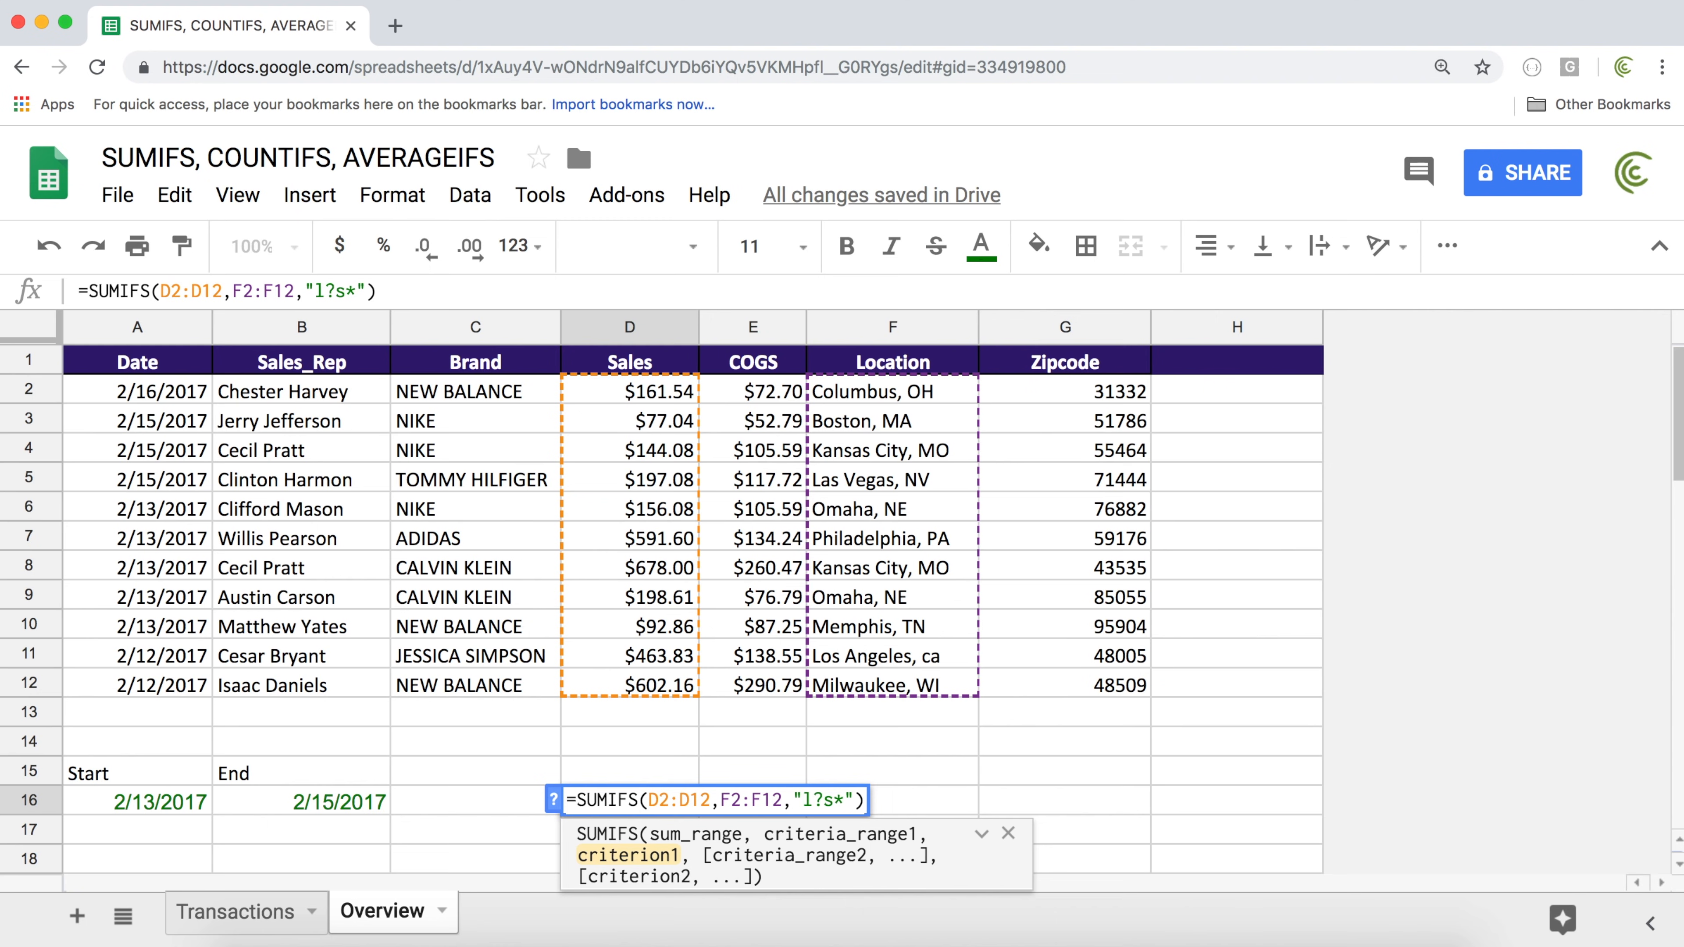
key("Return")
Look over the Zipcode column and replace the SUMIFS criteria range in D16 with G2:G12
left_click_drag(1121, 393, 1117, 681)
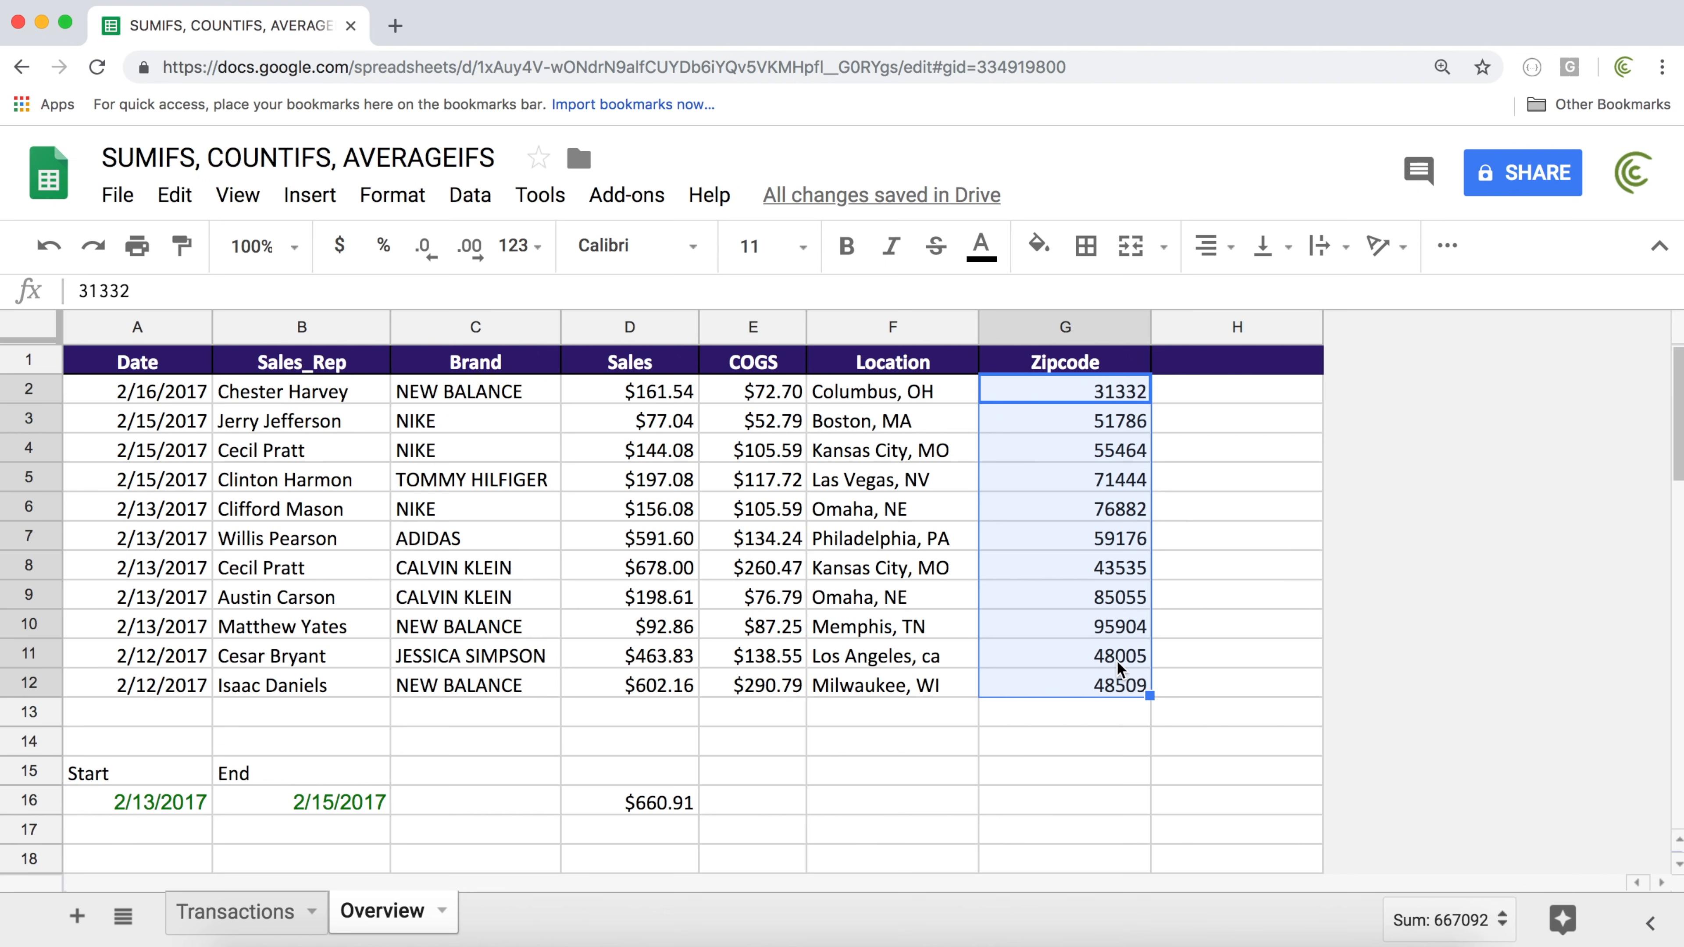
left_click(1099, 568)
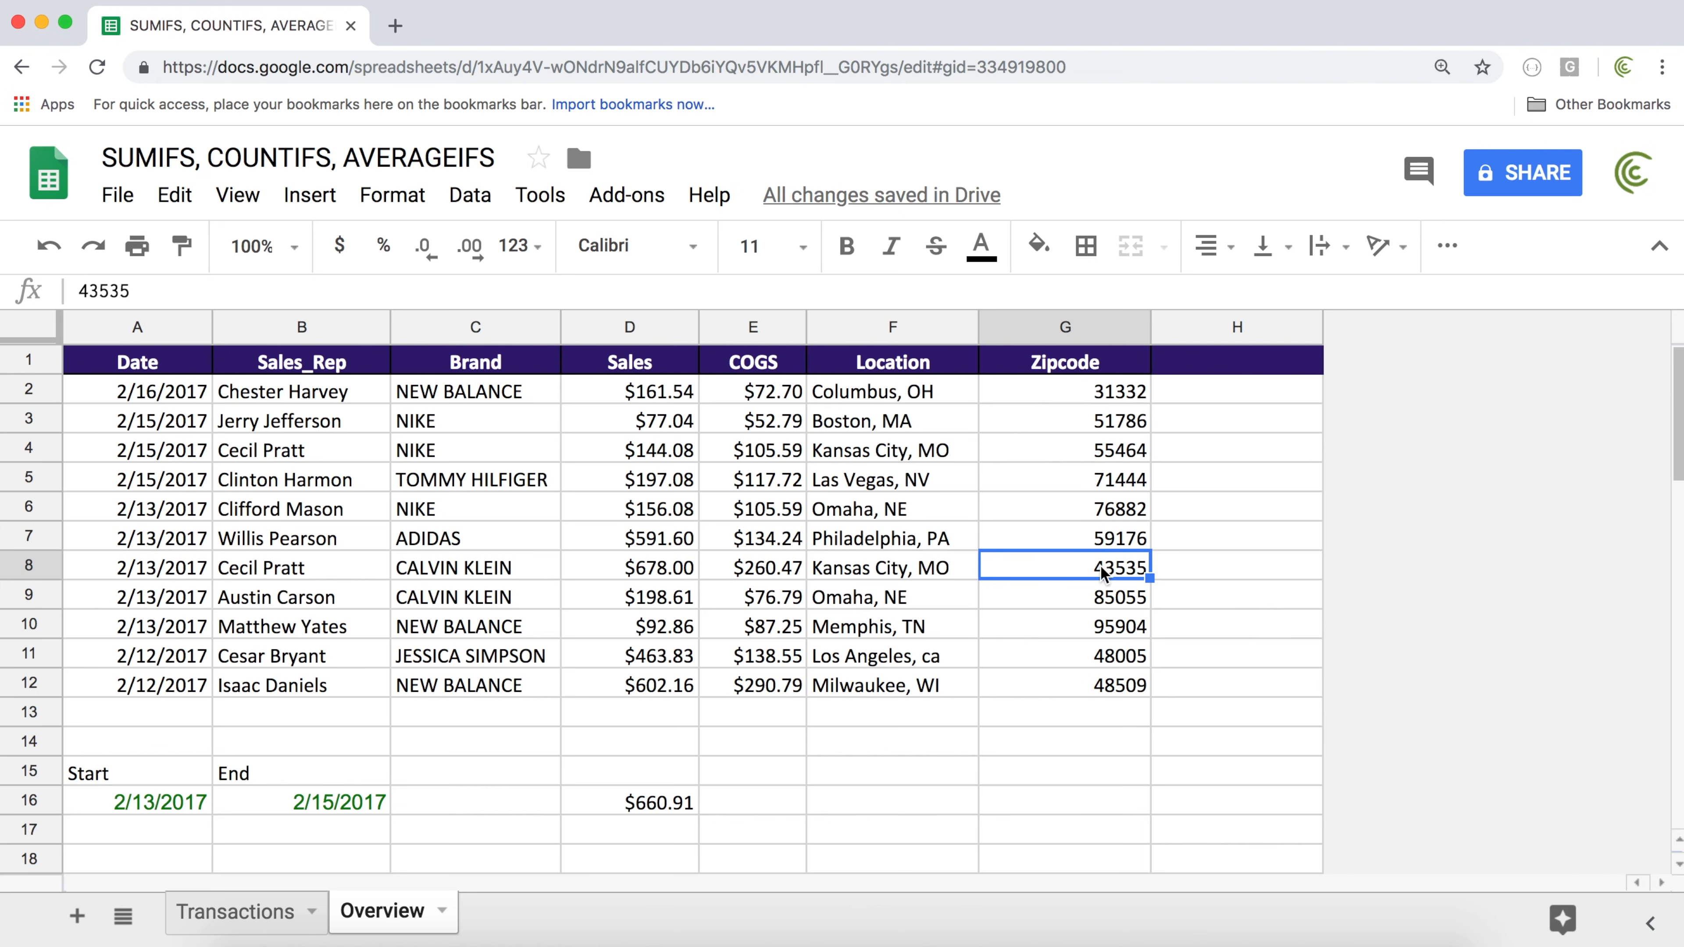
left_click(1098, 684)
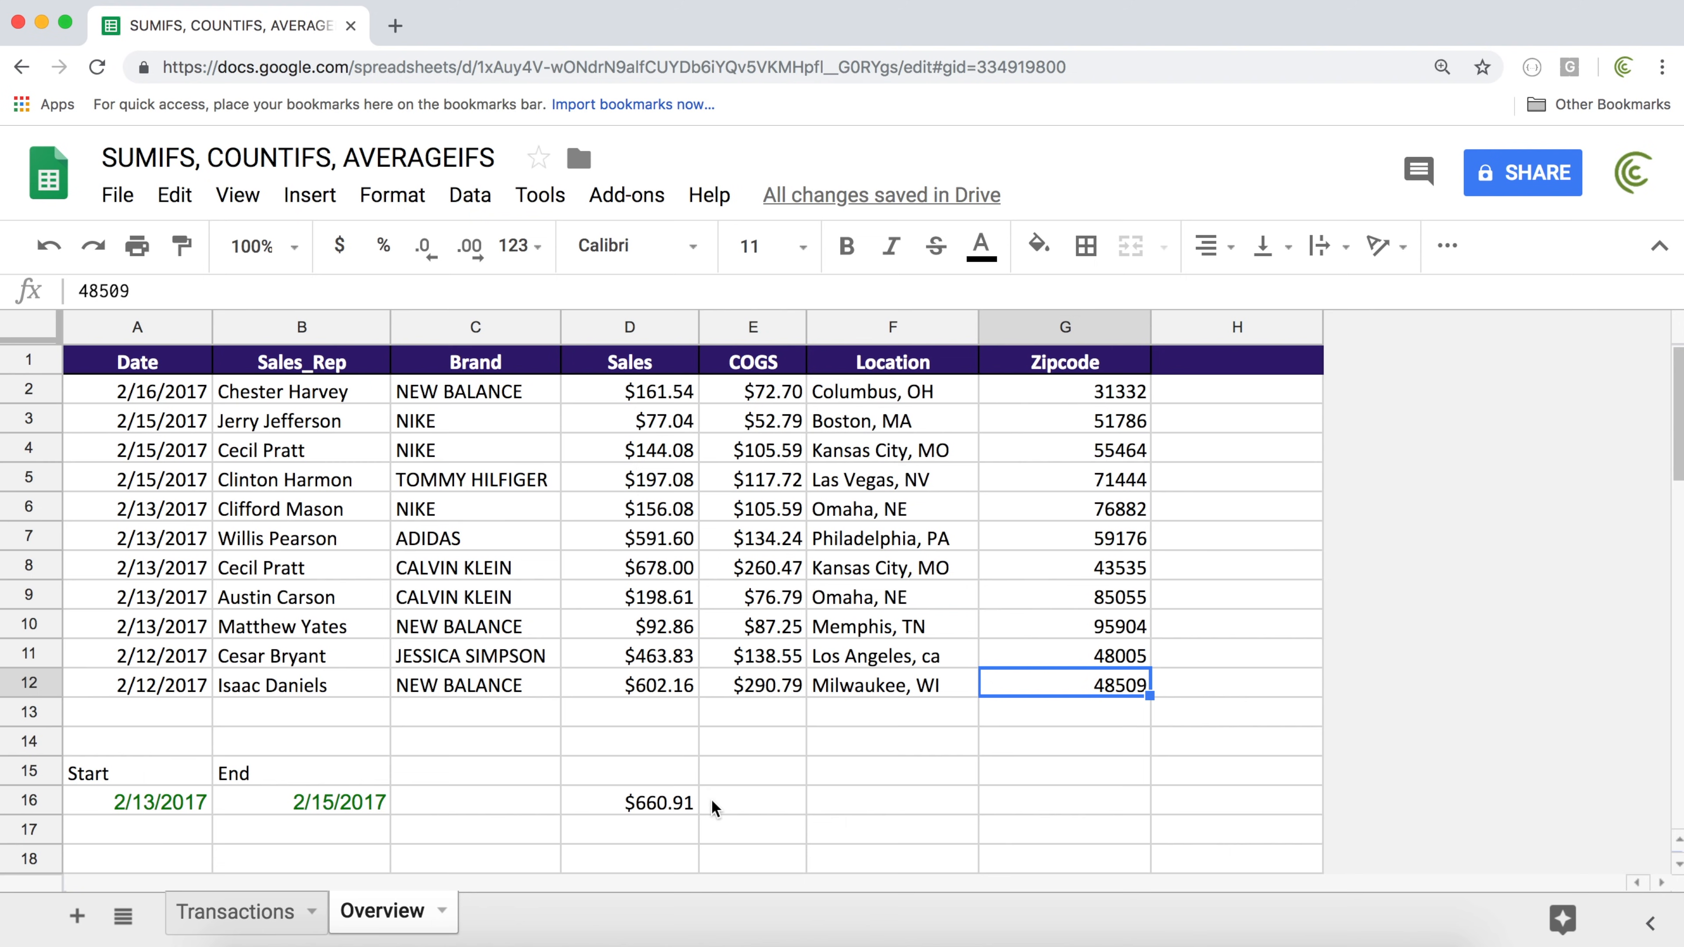
double_click(683, 804)
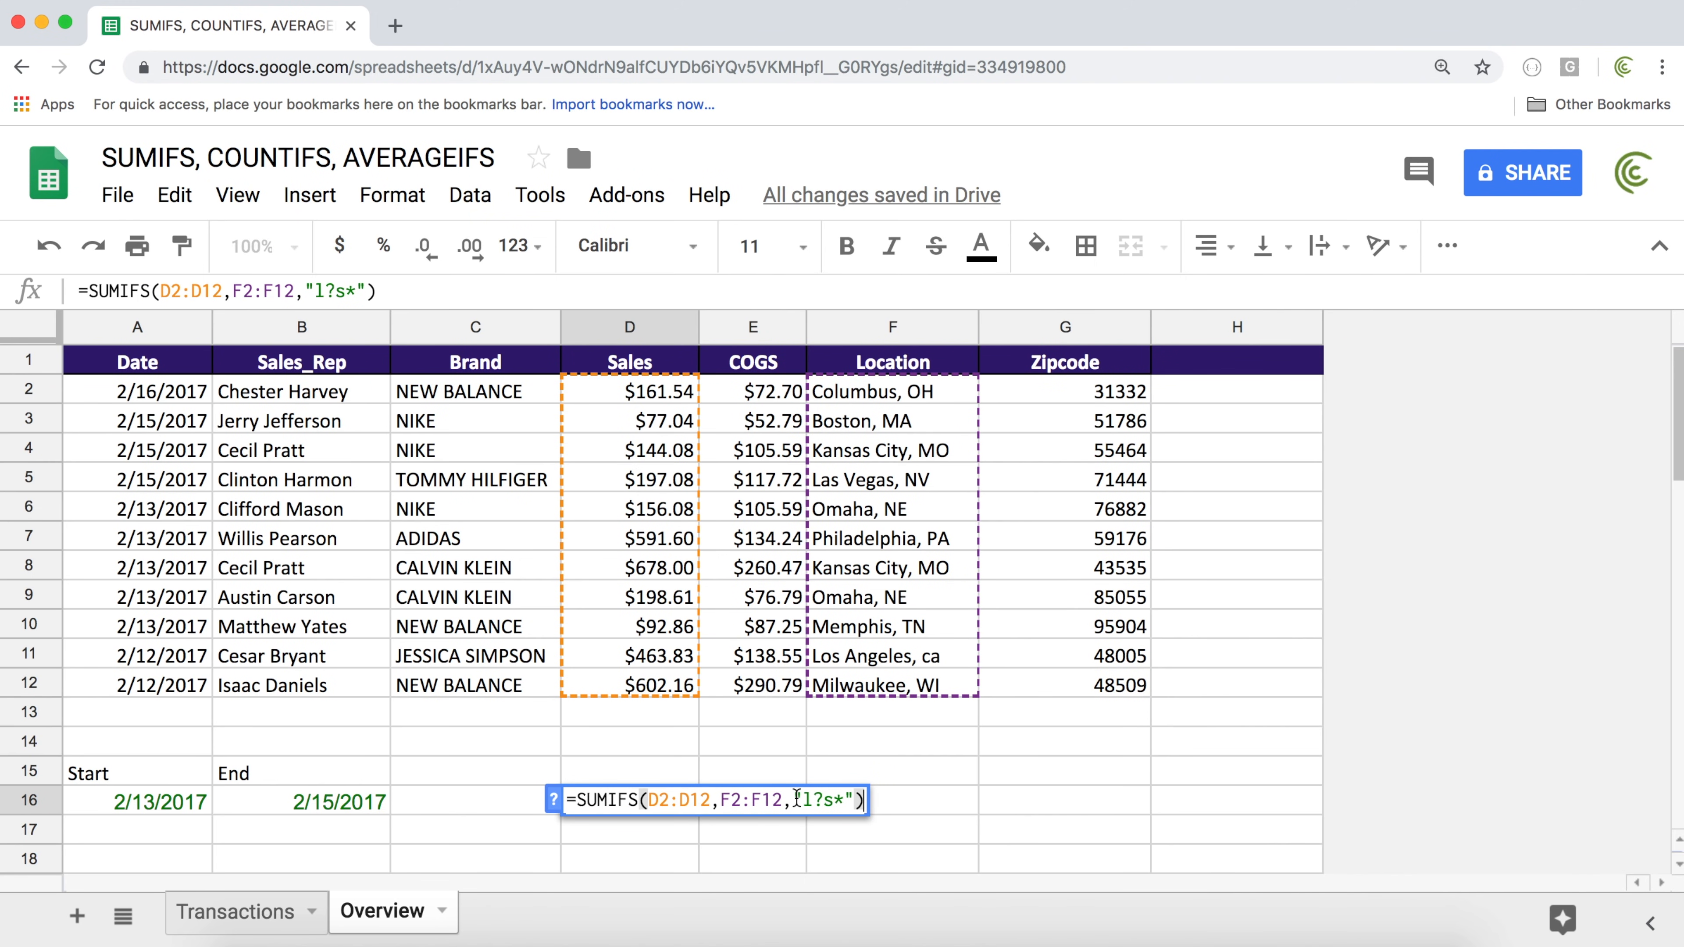
left_click_drag(785, 799, 724, 800)
key("BackSpace")
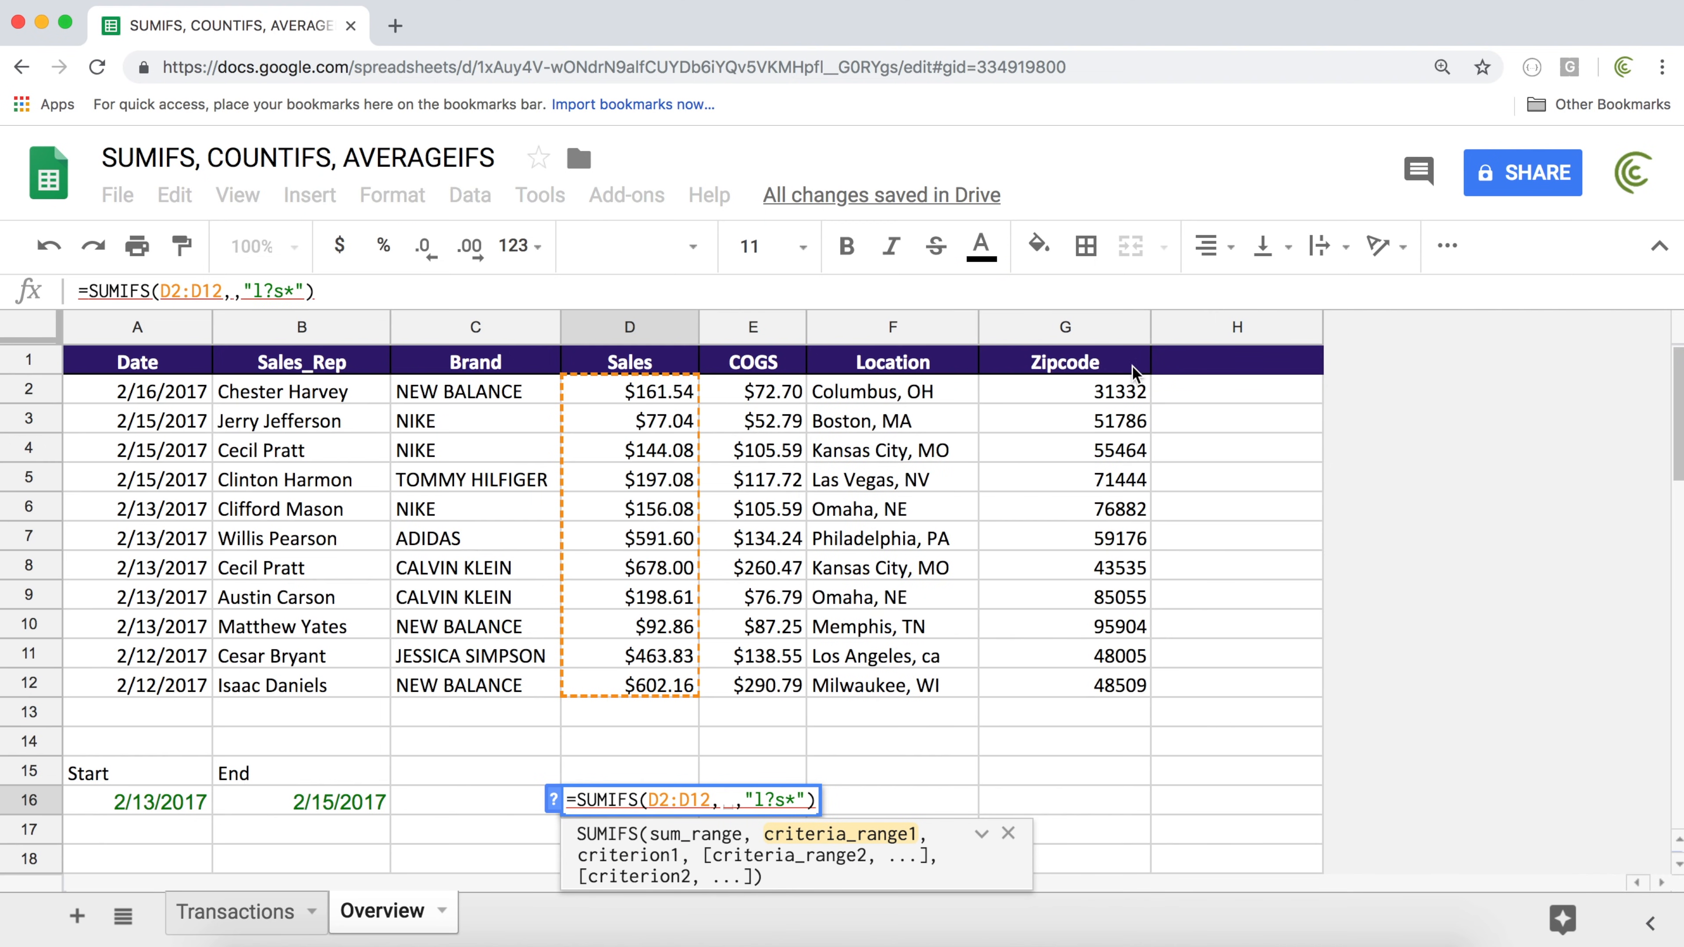
left_click_drag(1129, 392, 1094, 687)
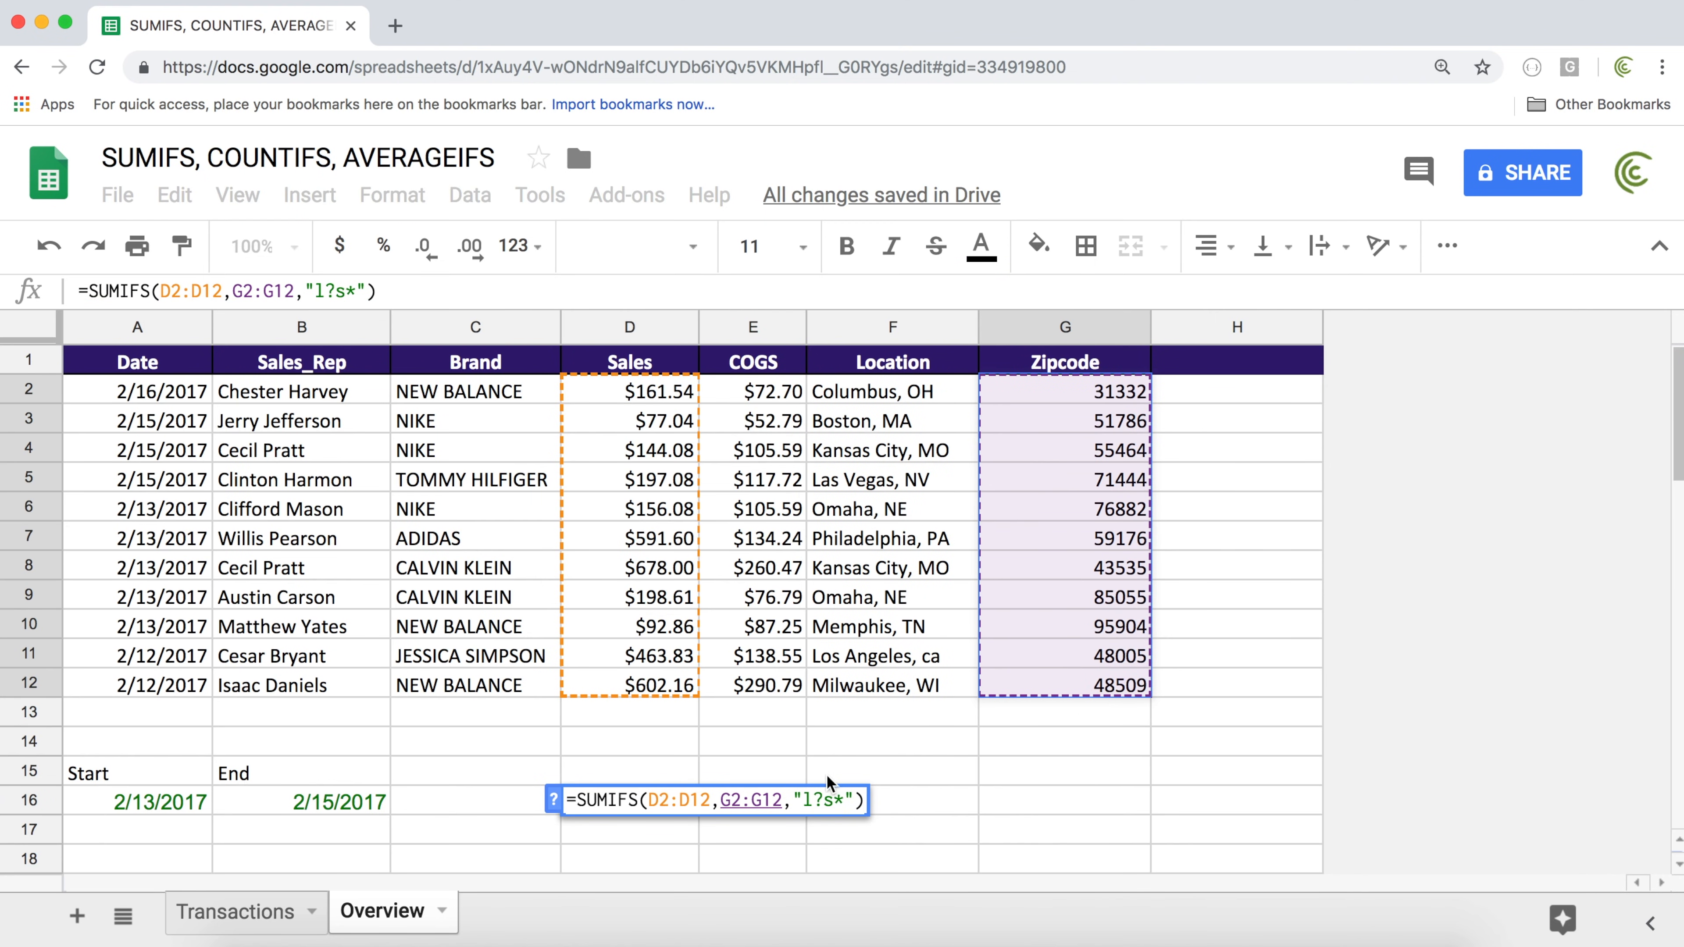
Set the SUMIFS criterion in D16 to "4?5*" and recheck the formula's criterion and criteria range
left_click(850, 802)
key("BackSpace")
key("BackSpace")
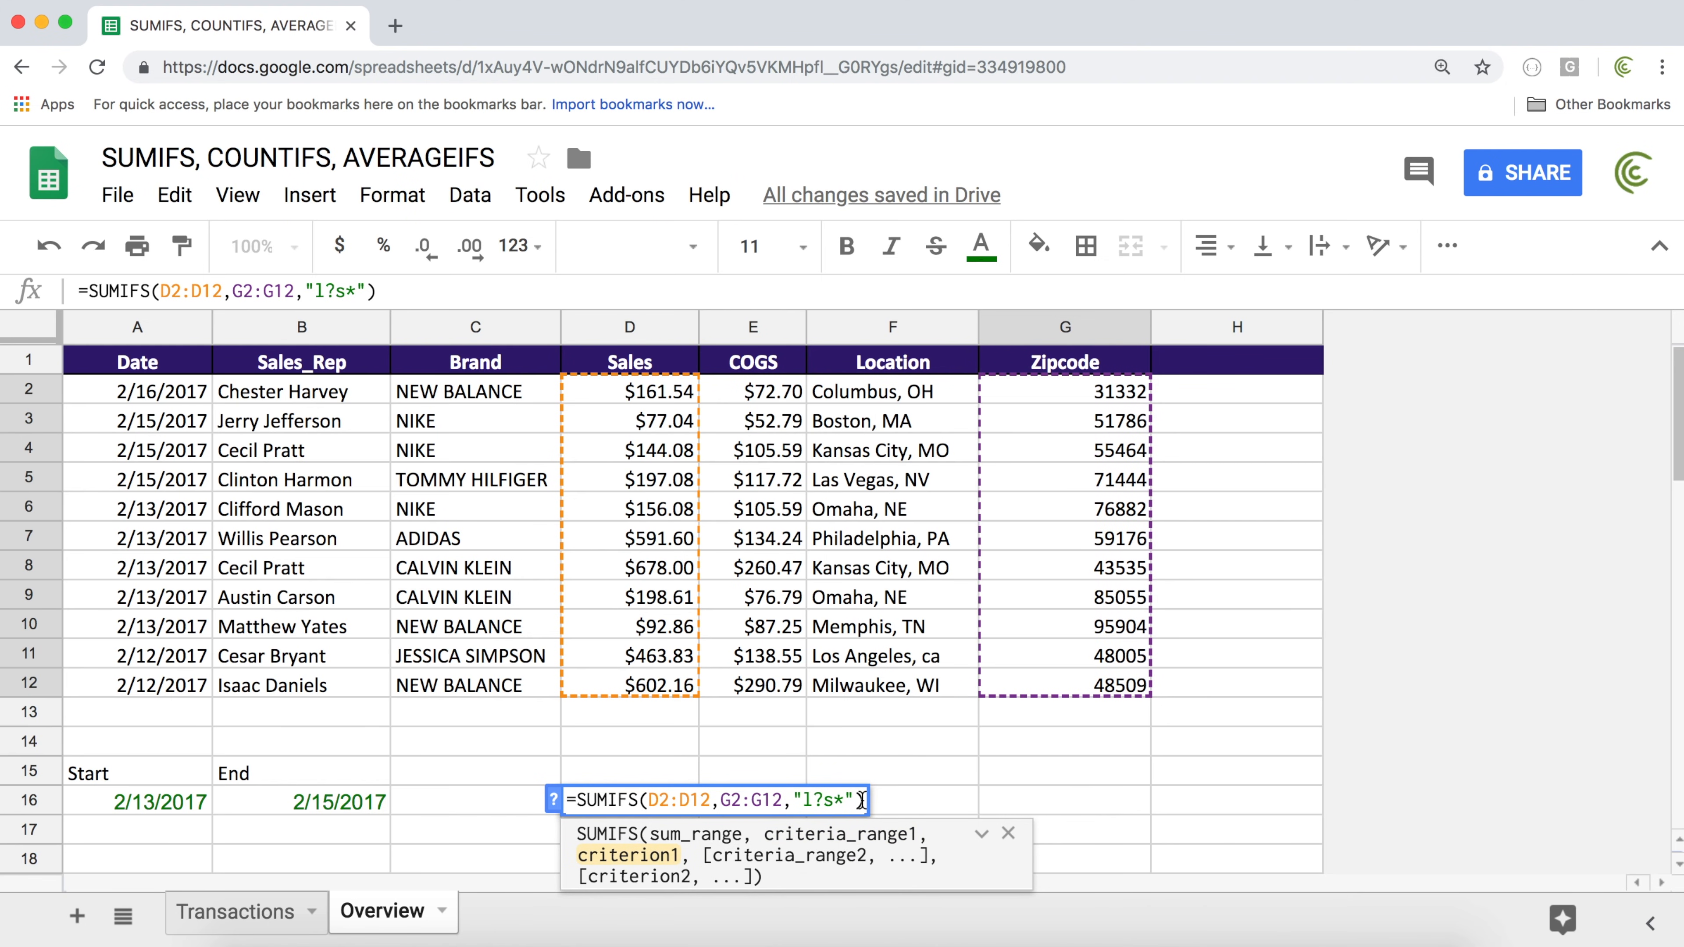
key("BackSpace")
key("BackSpace")
type("4?")
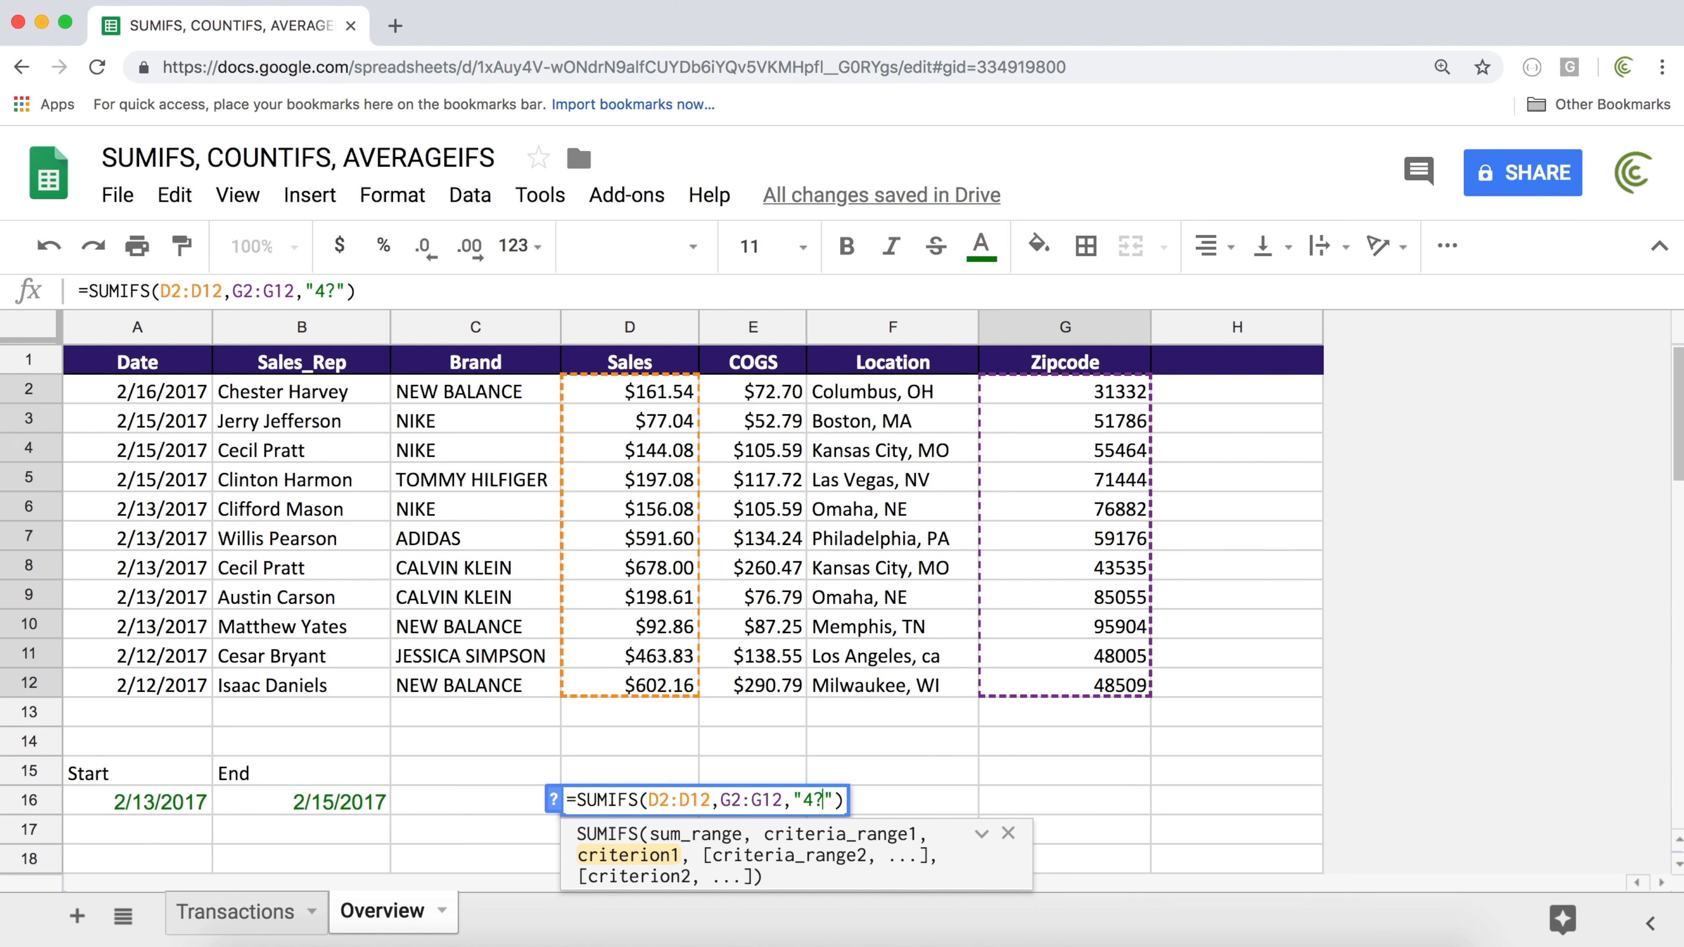
type("5*")
key("Return")
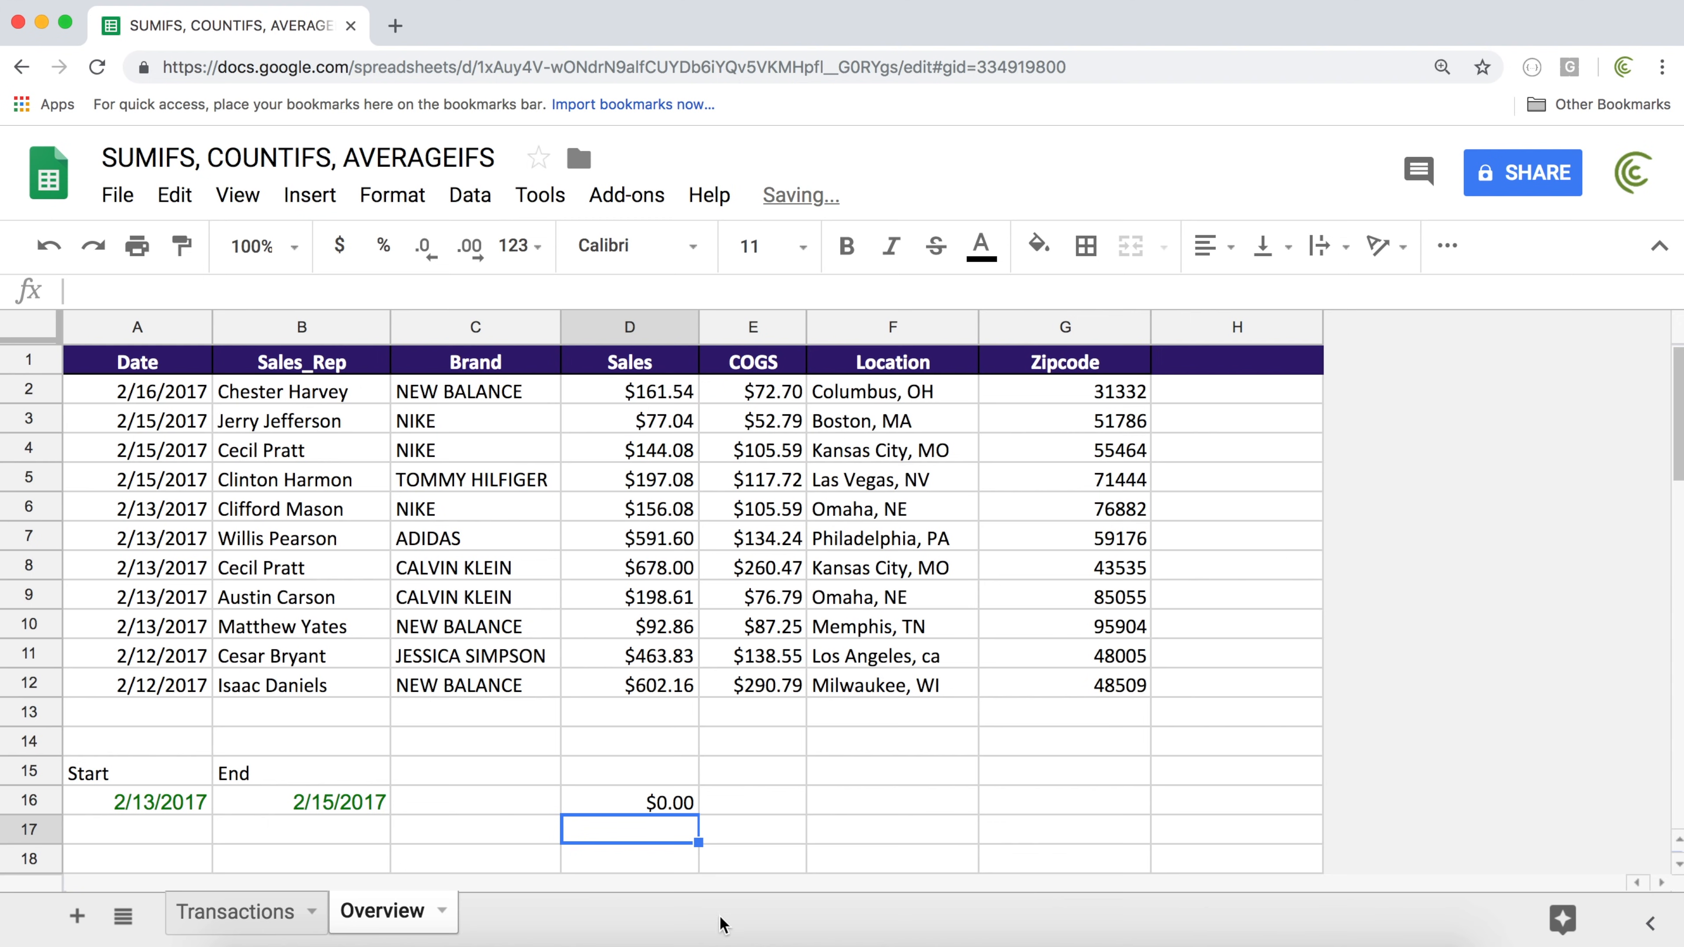
double_click(646, 801)
mouse_move(804, 798)
left_mouse_down()
mouse_move(849, 798)
mouse_move(826, 796)
left_mouse_up()
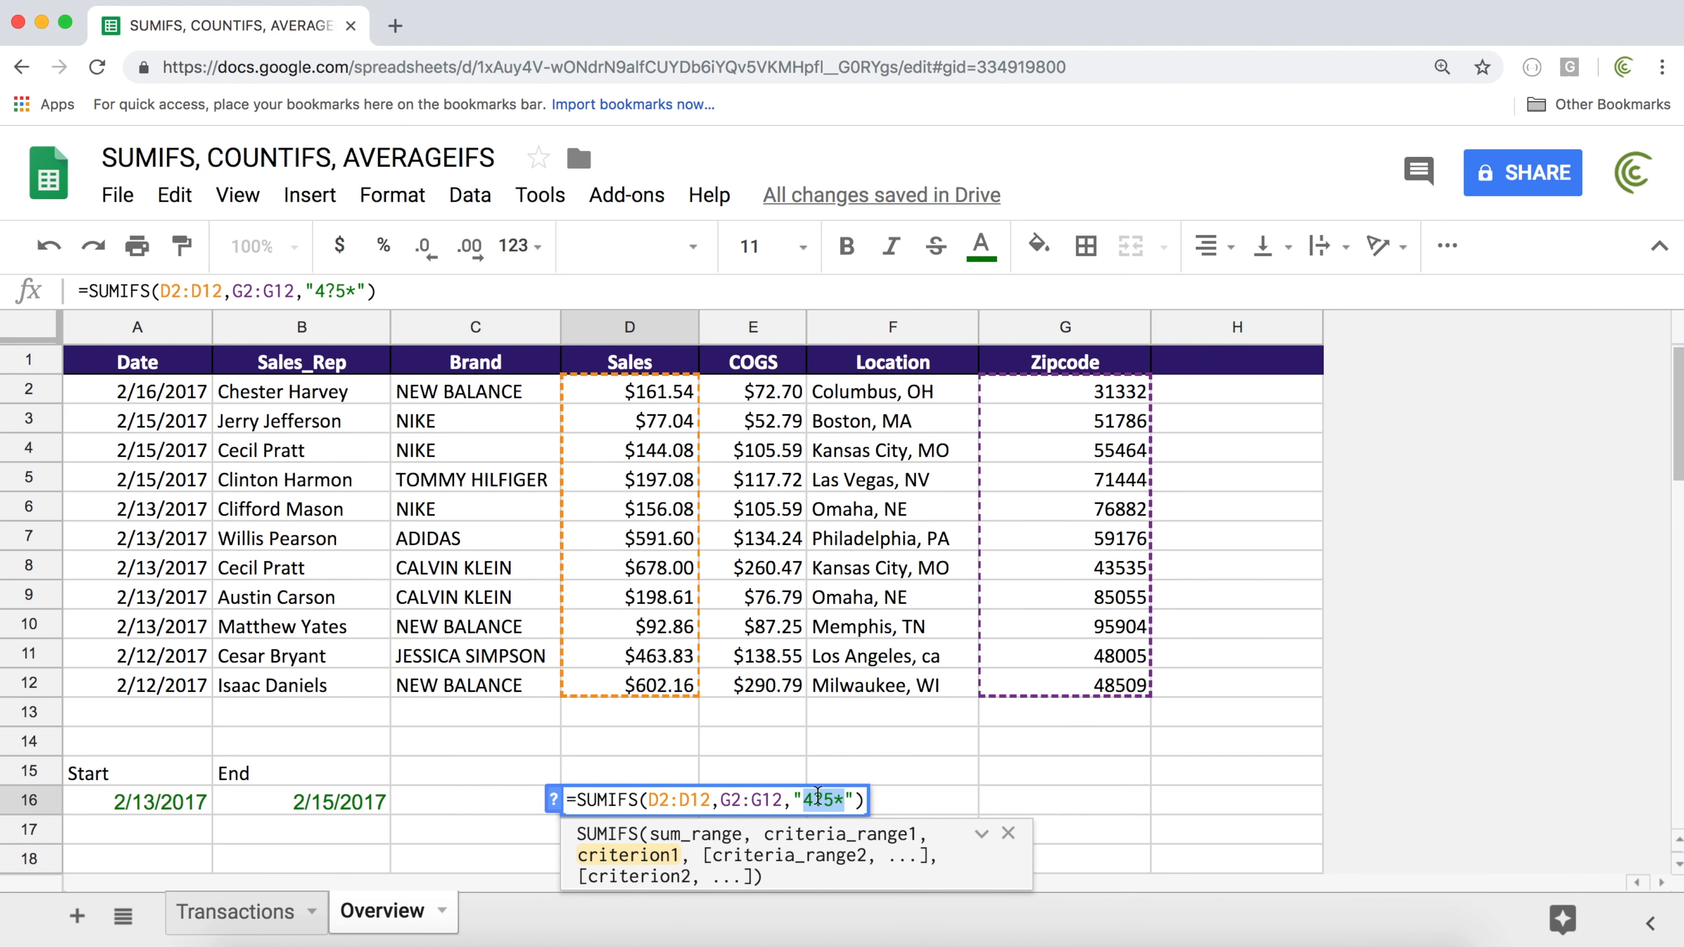
left_click_drag(721, 800, 780, 800)
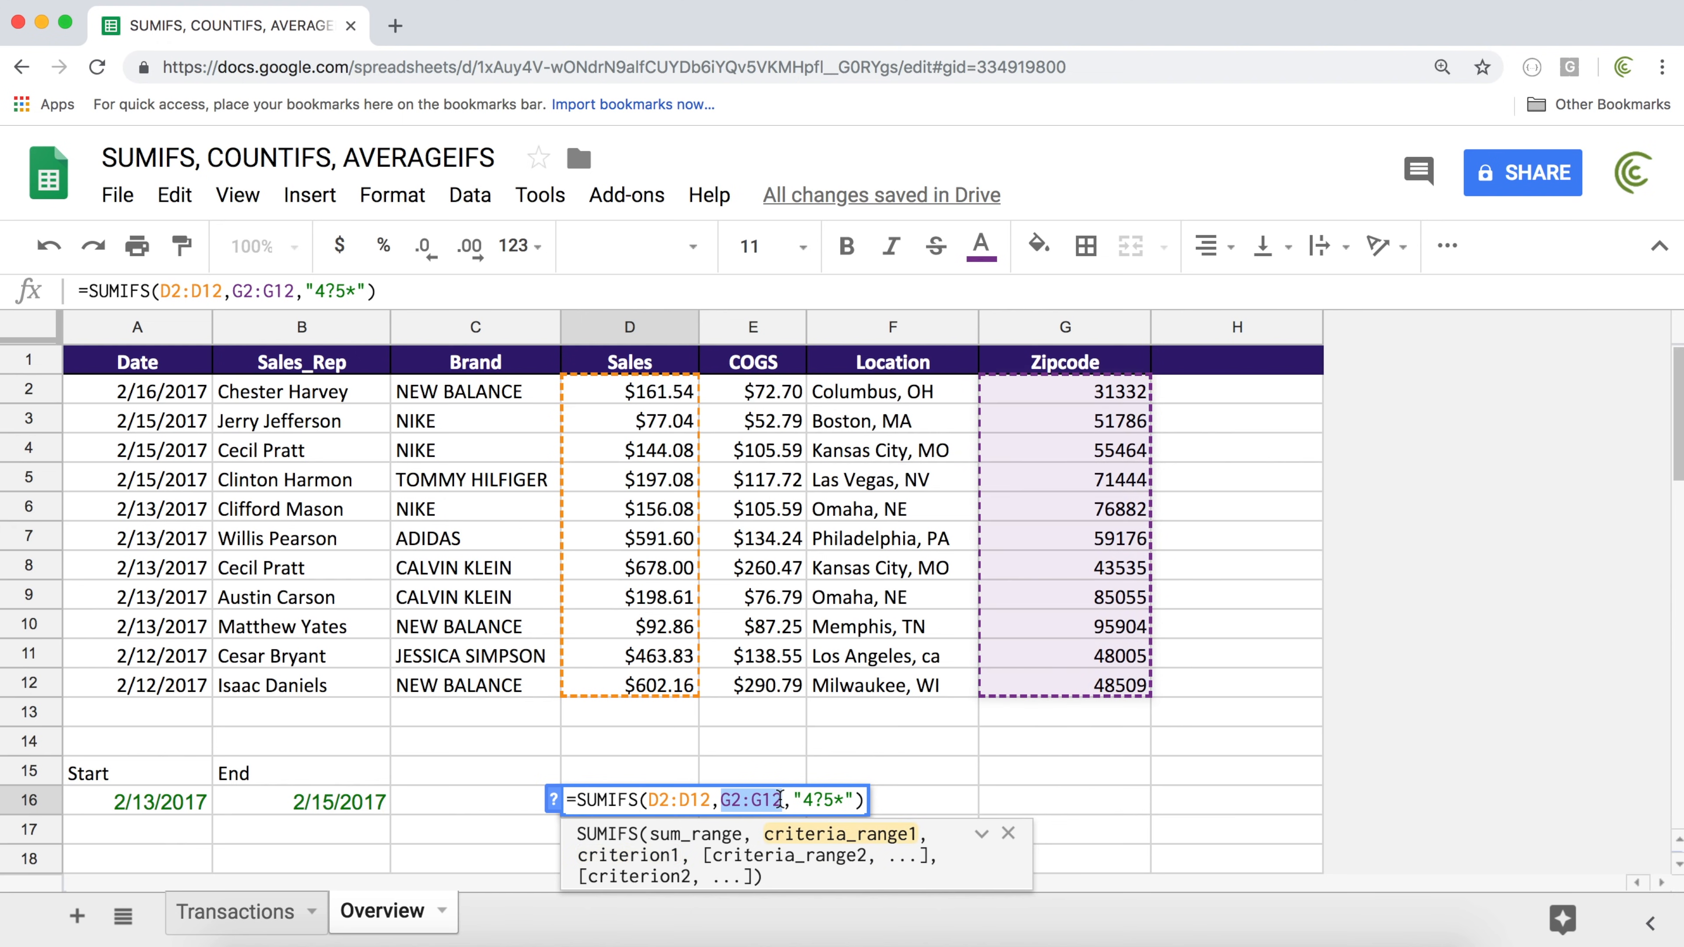
key("Return")
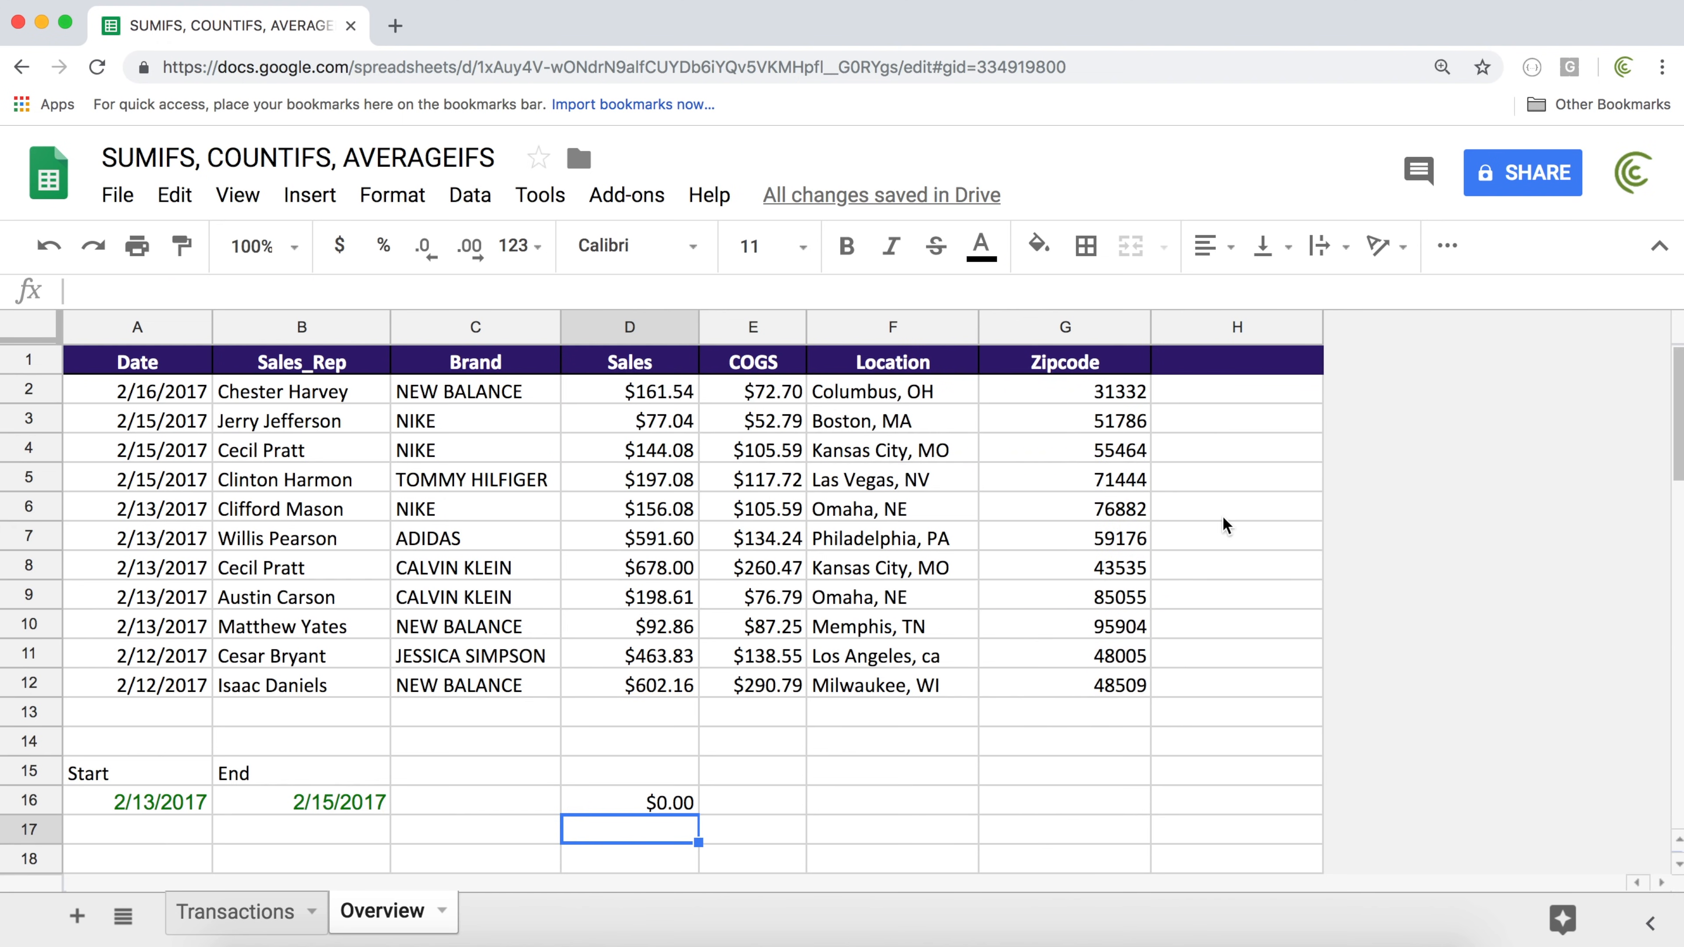
Format the Zipcode values in G2:G12 as plain text and check D16's result against the sales in rows 8 and 12
left_click_drag(1146, 390, 1128, 681)
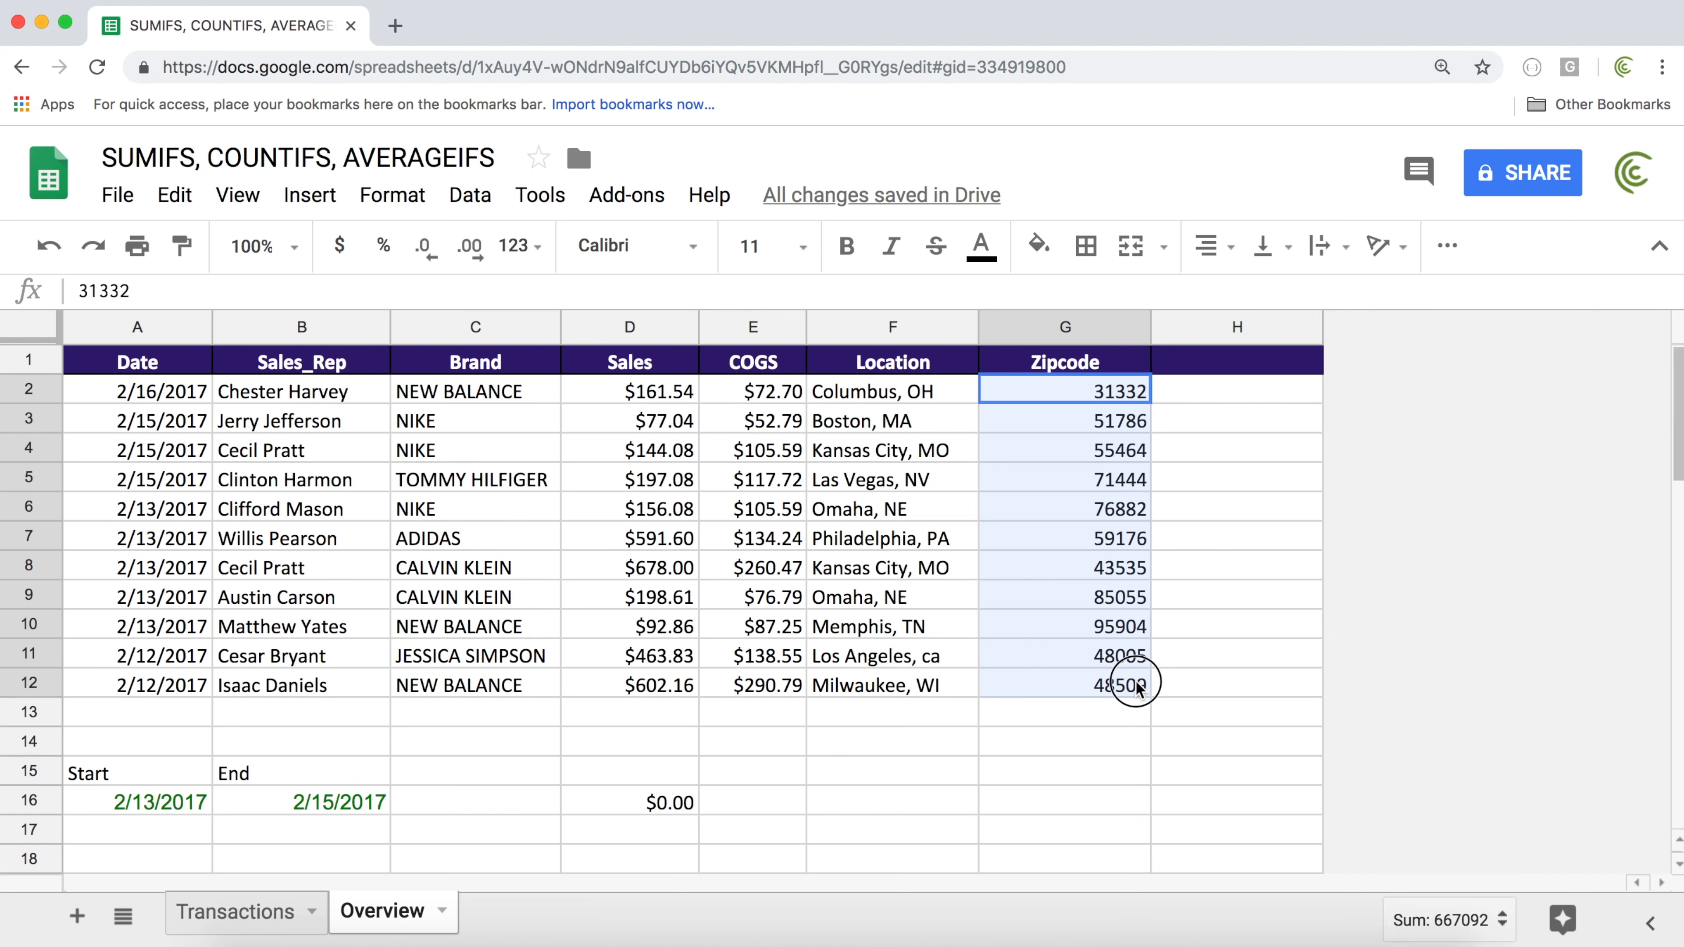
left_click(1061, 479)
left_click_drag(1083, 391, 1091, 694)
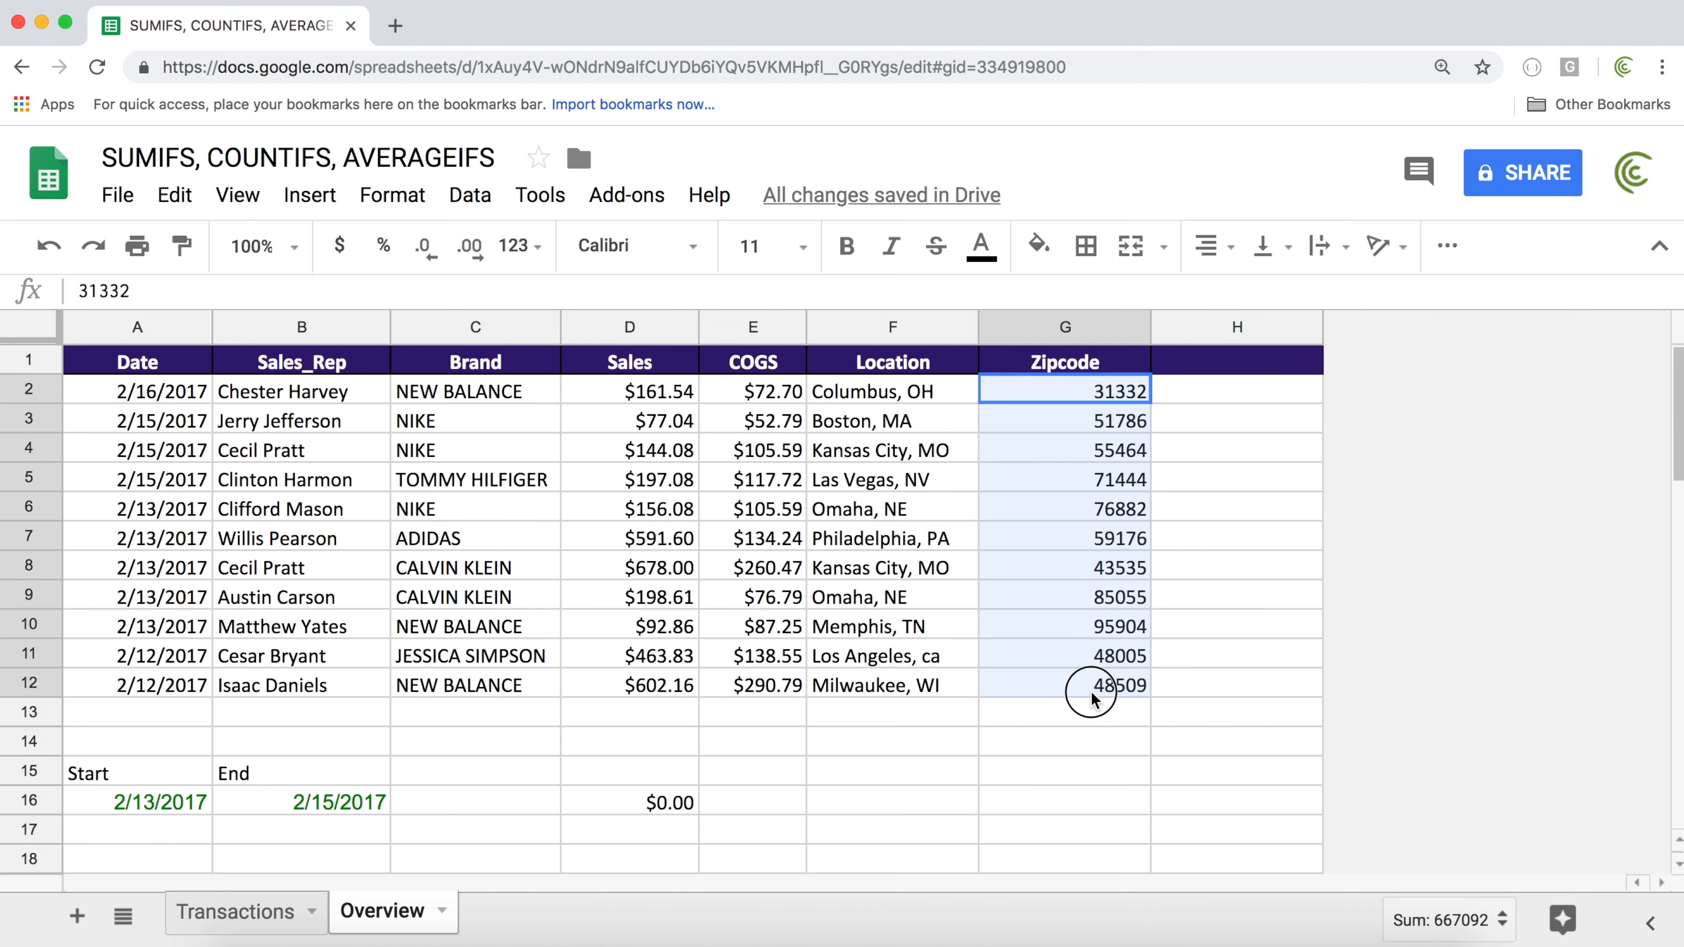
left_click(404, 197)
mouse_move(491, 272)
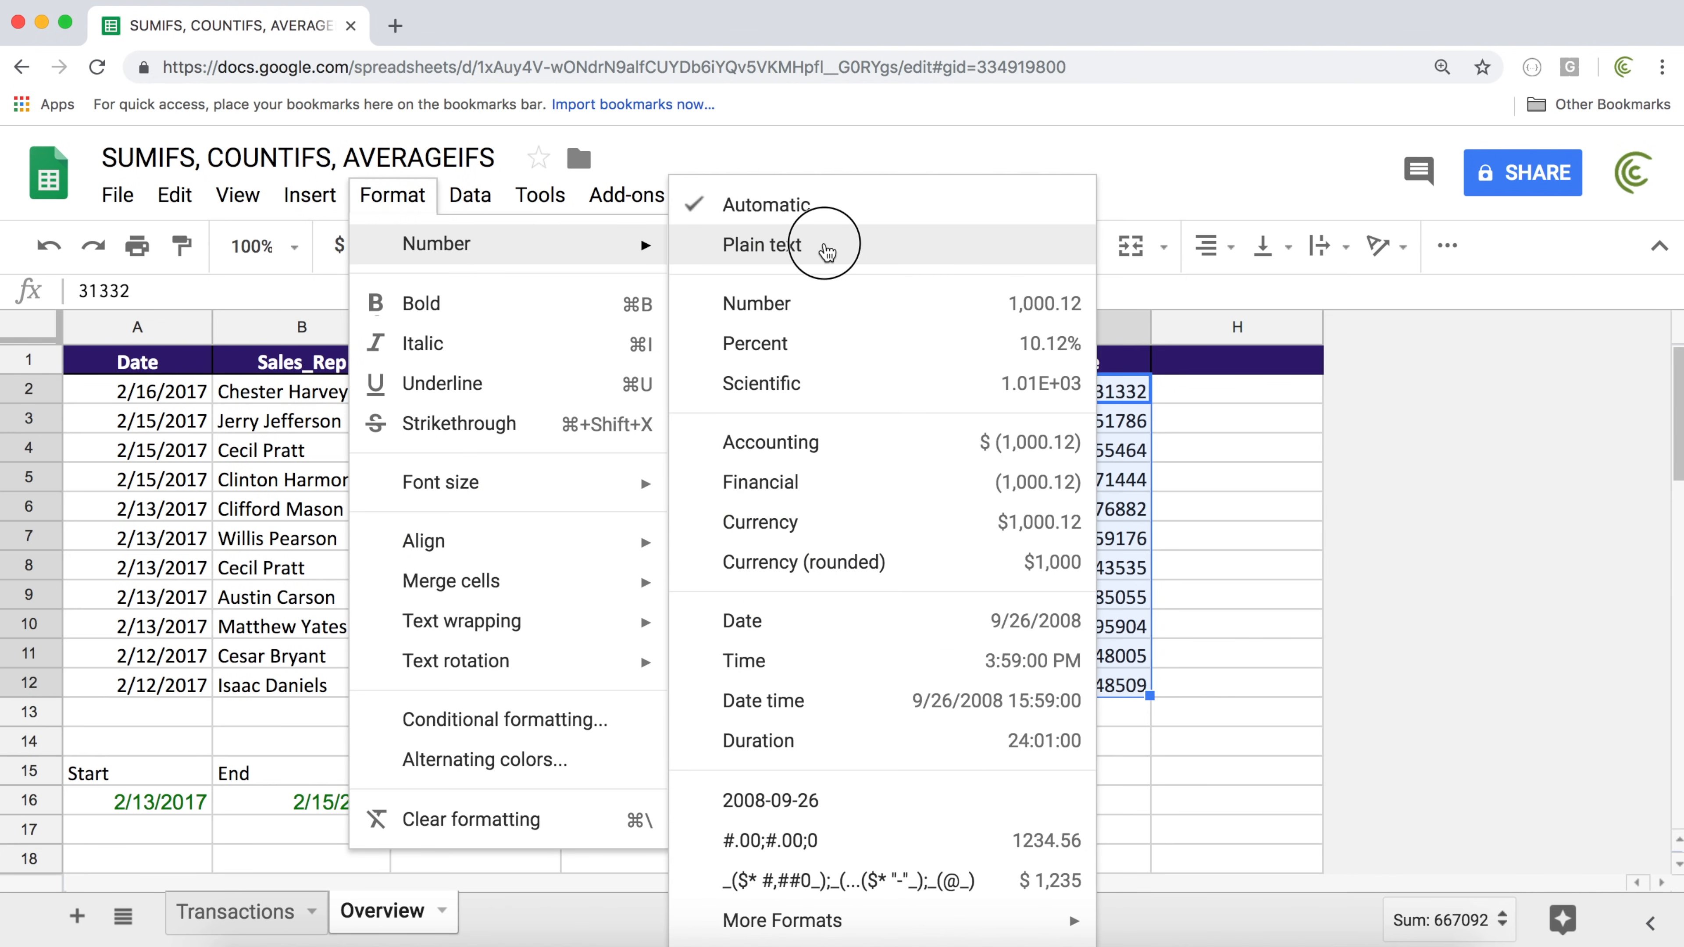
left_click(825, 250)
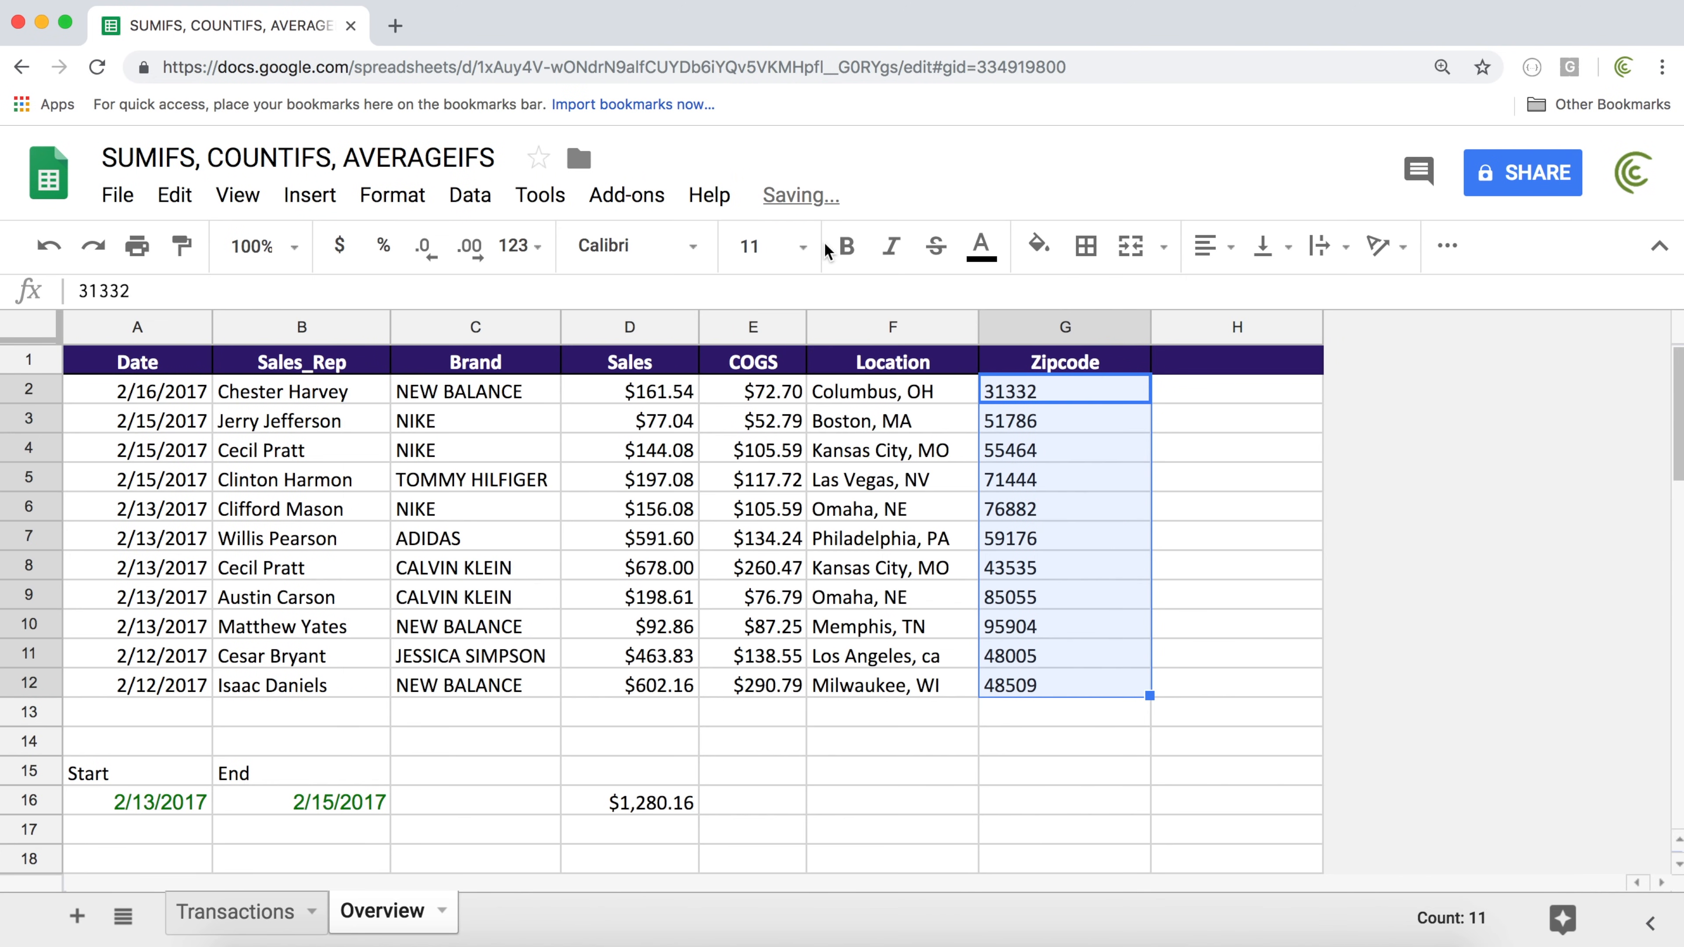
left_click(659, 800)
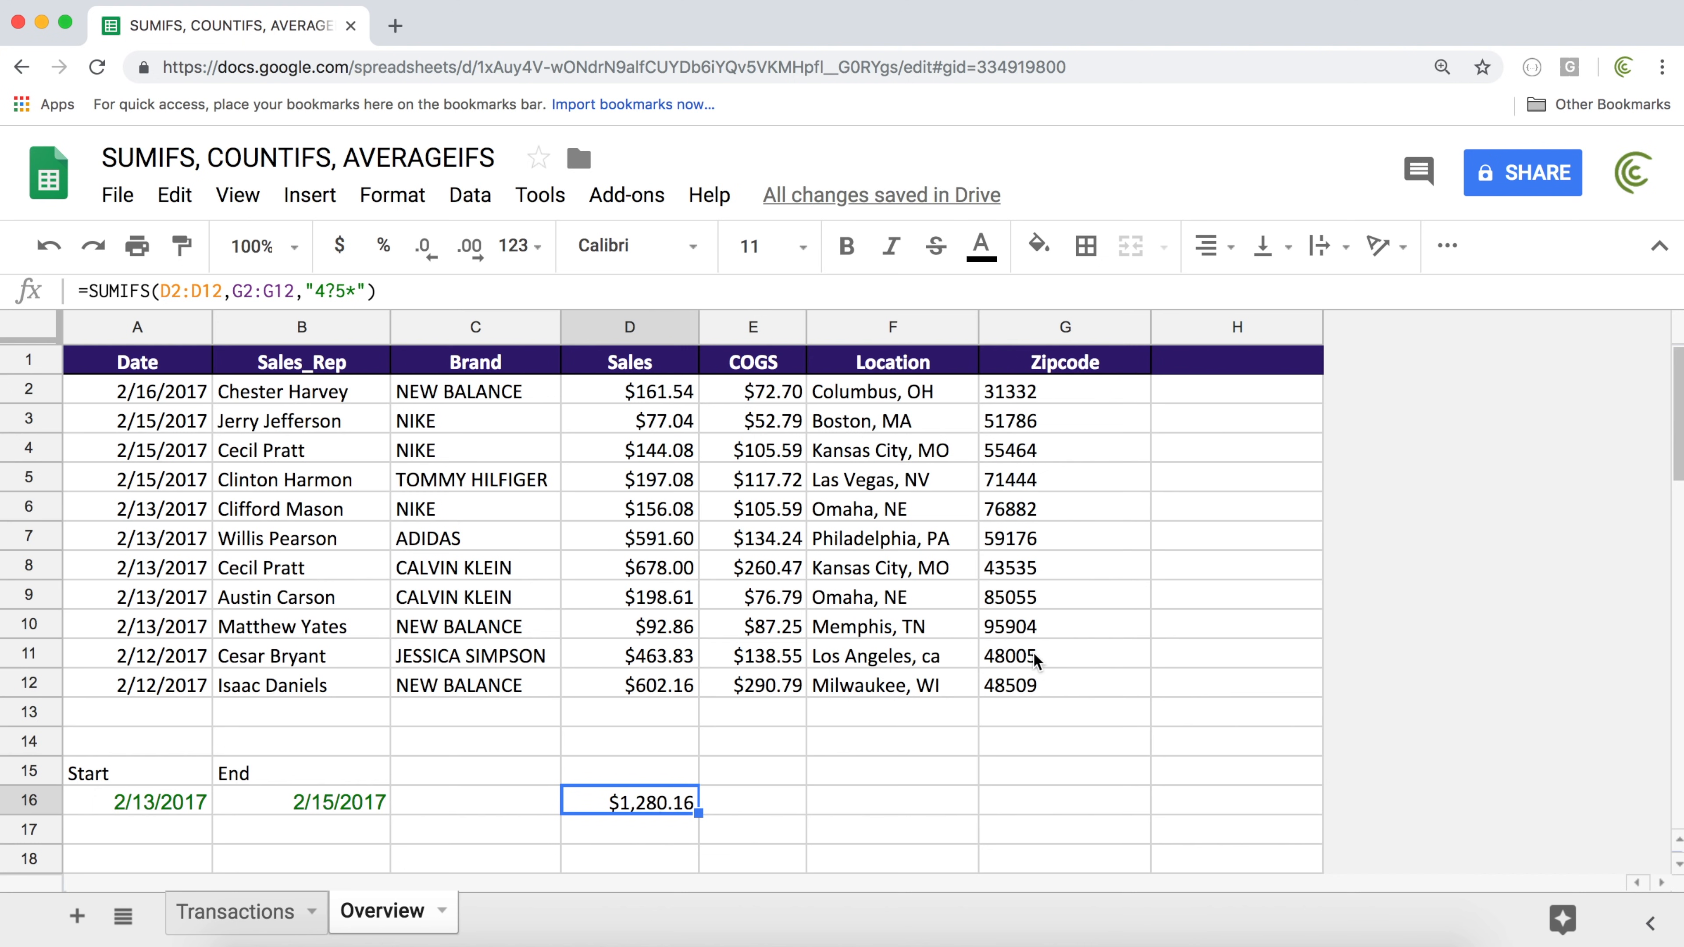
left_click(1005, 690)
left_click(667, 687)
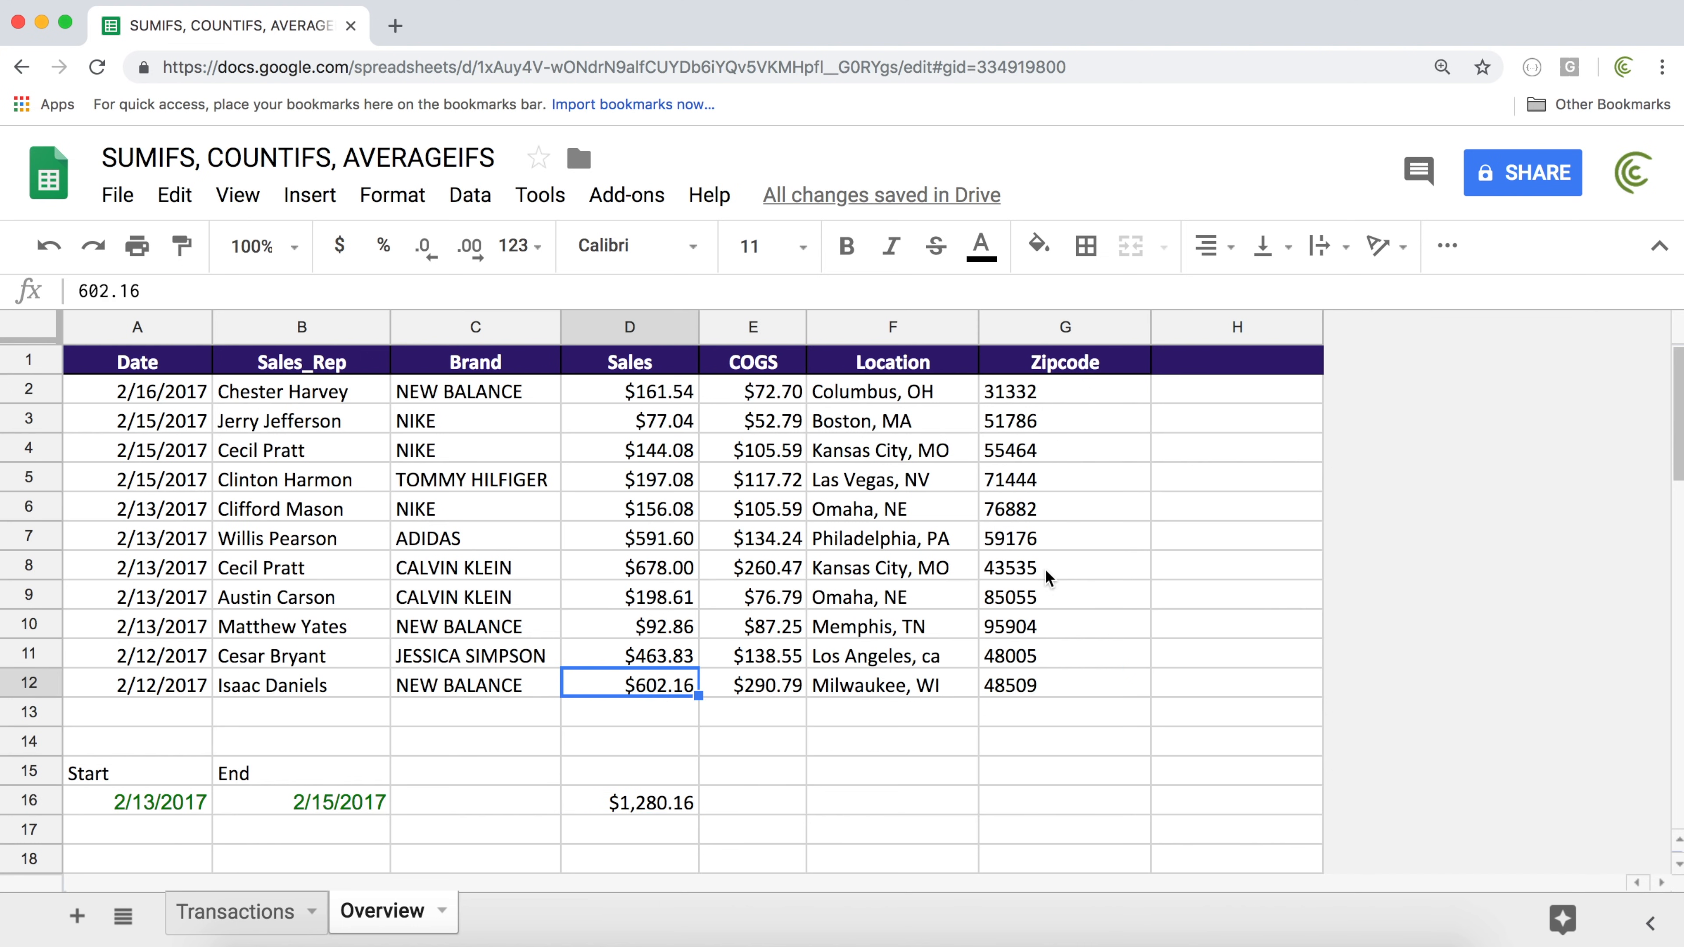
left_click(1032, 571)
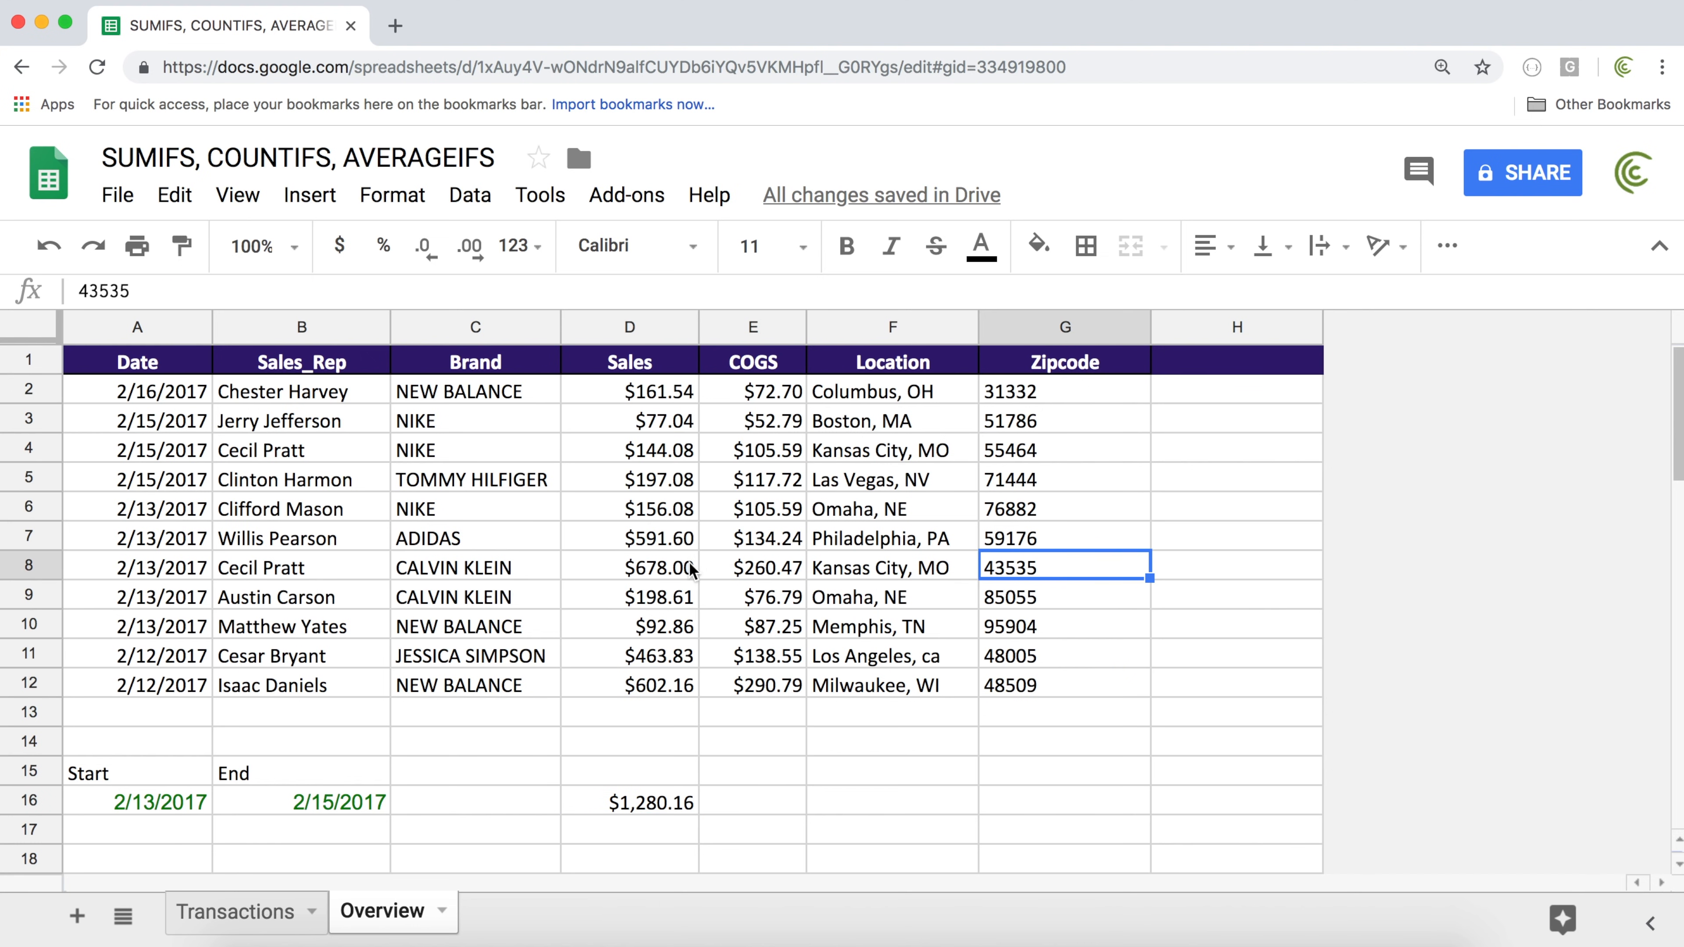
left_click(640, 570)
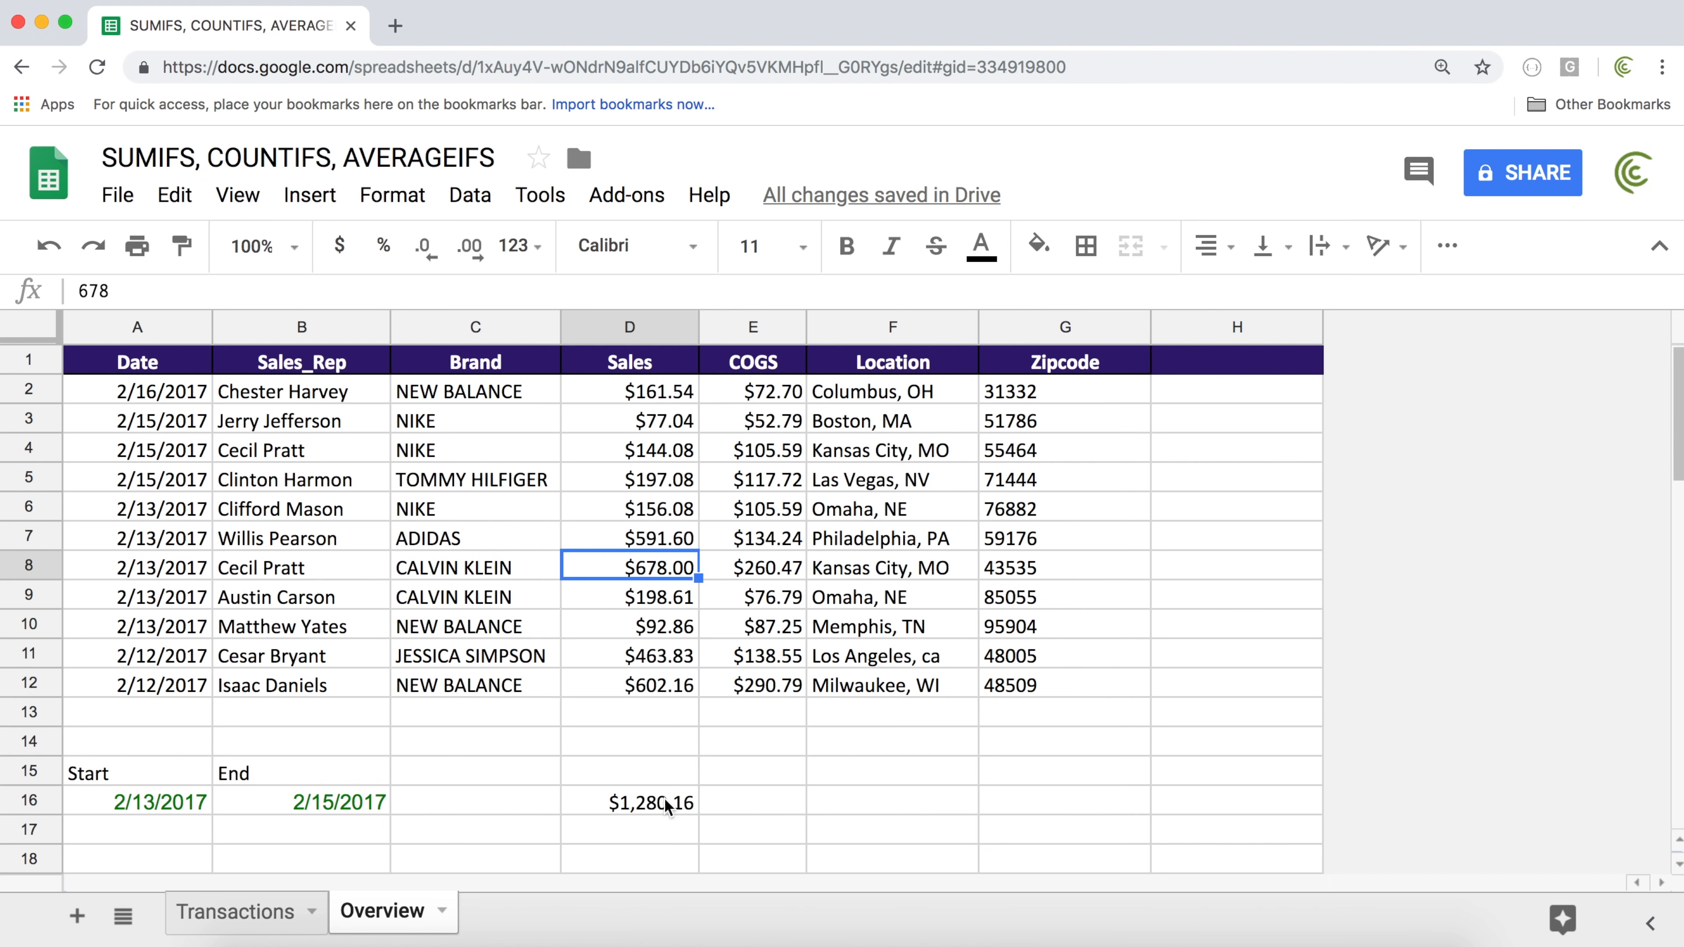
Replace the question mark in D16's SUMIFS criterion with an asterisk so it reads "4*5*"
double_click(629, 800)
left_click(822, 801)
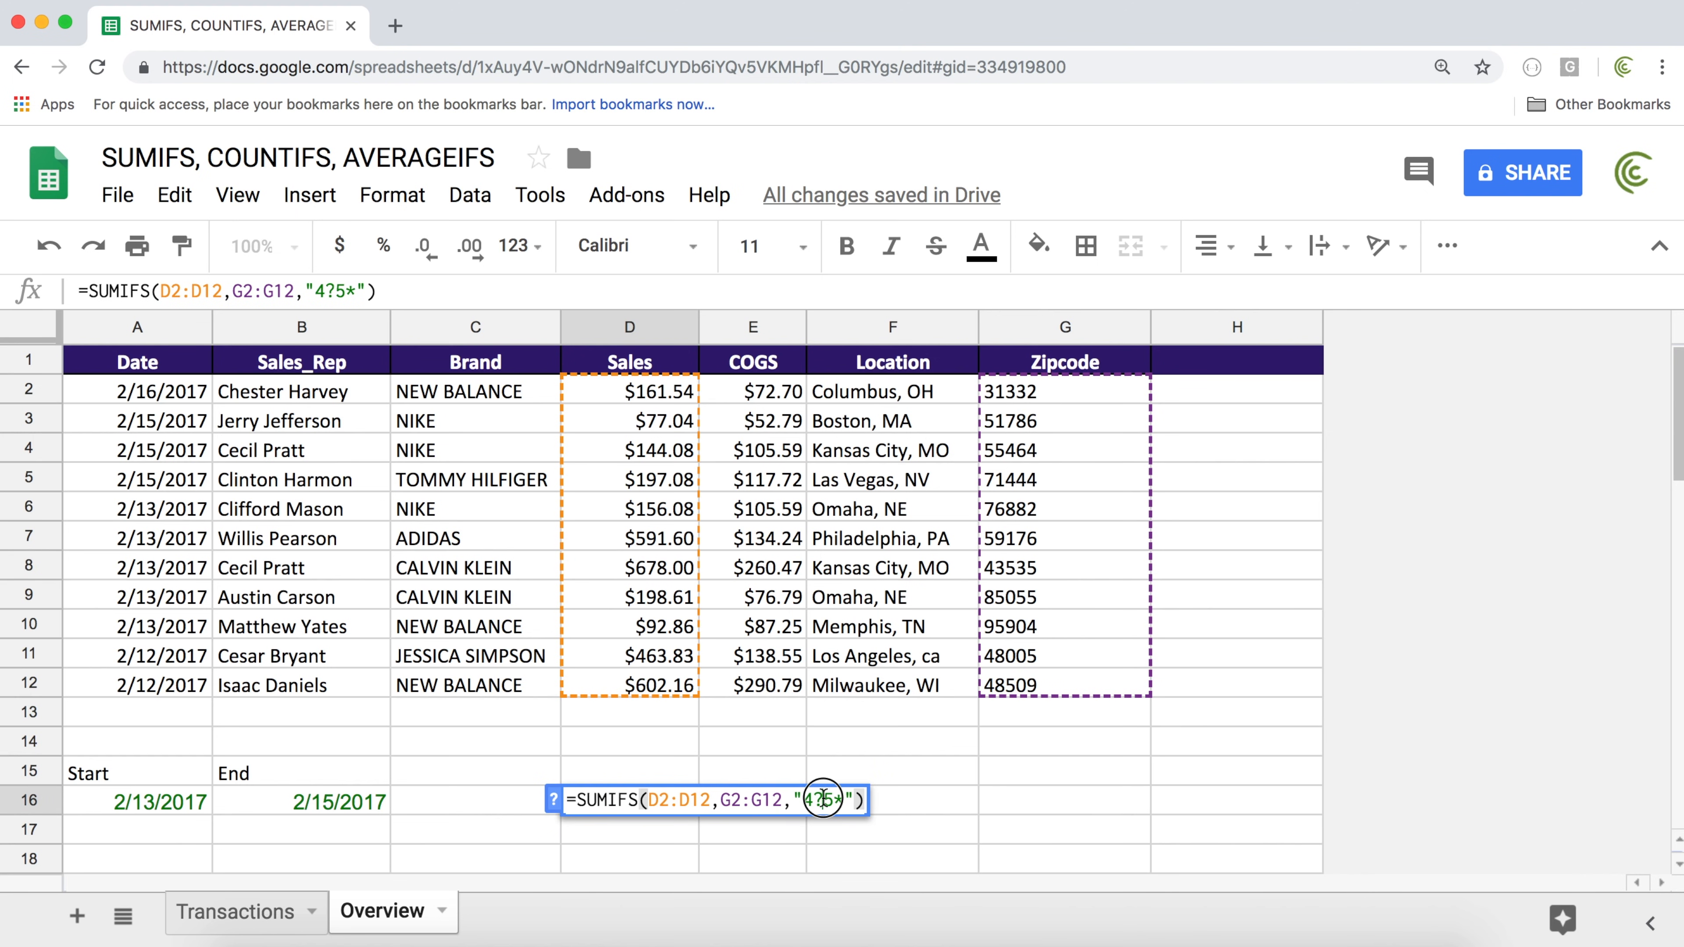
key("BackSpace")
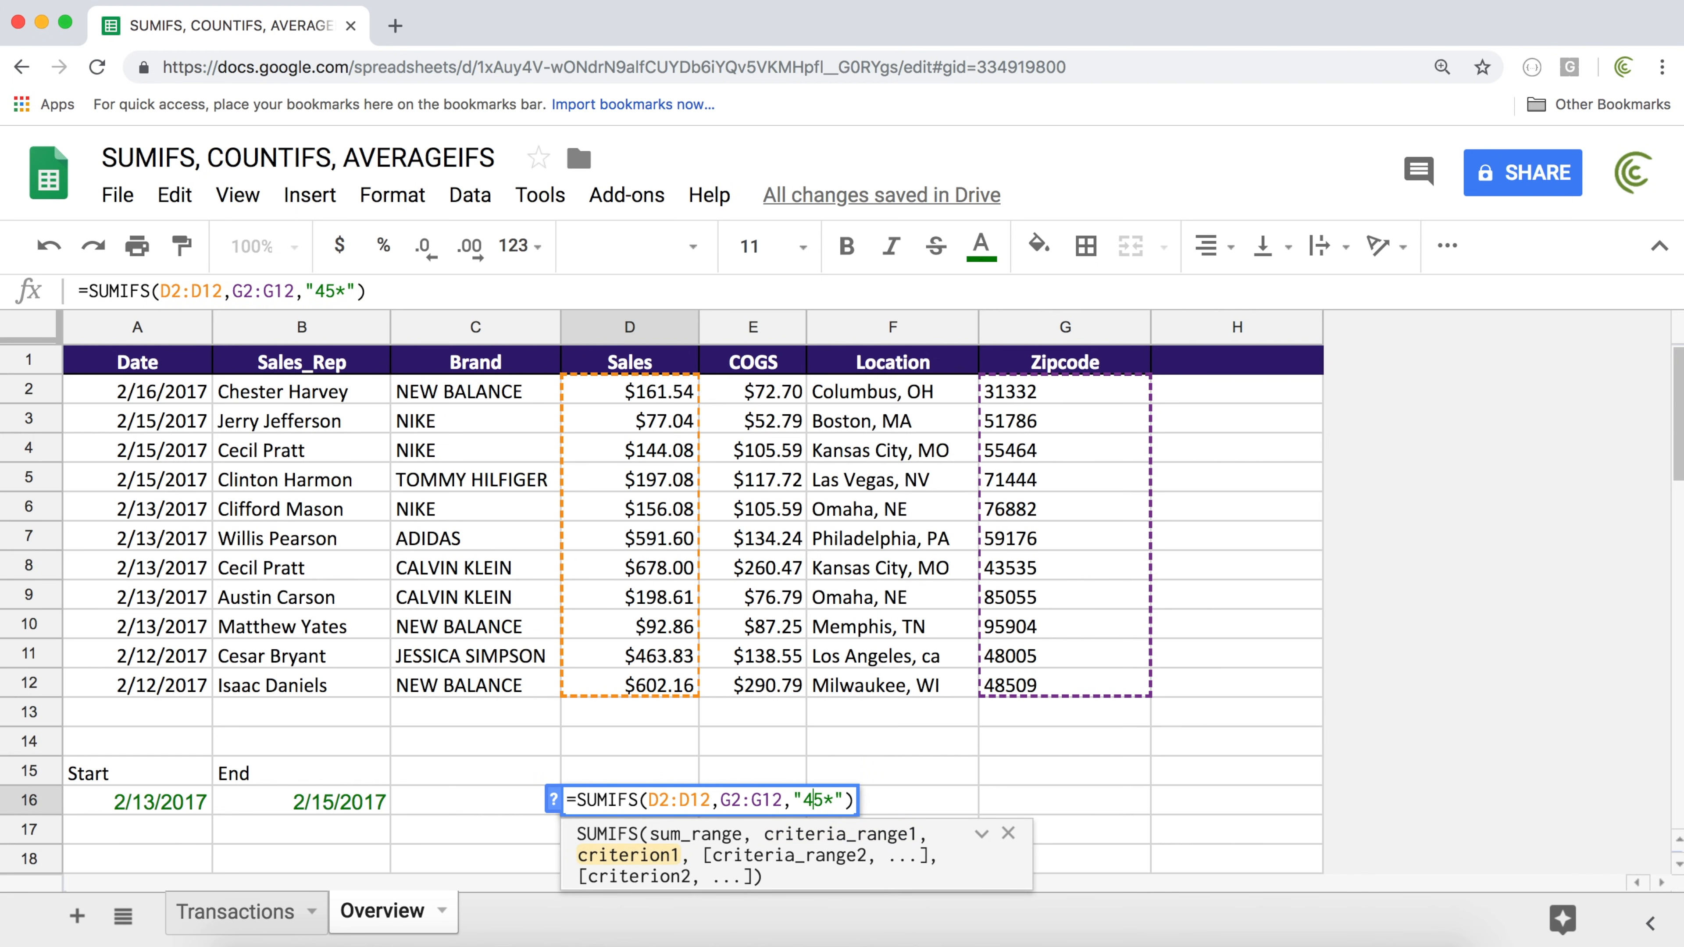
type("*")
key("Return")
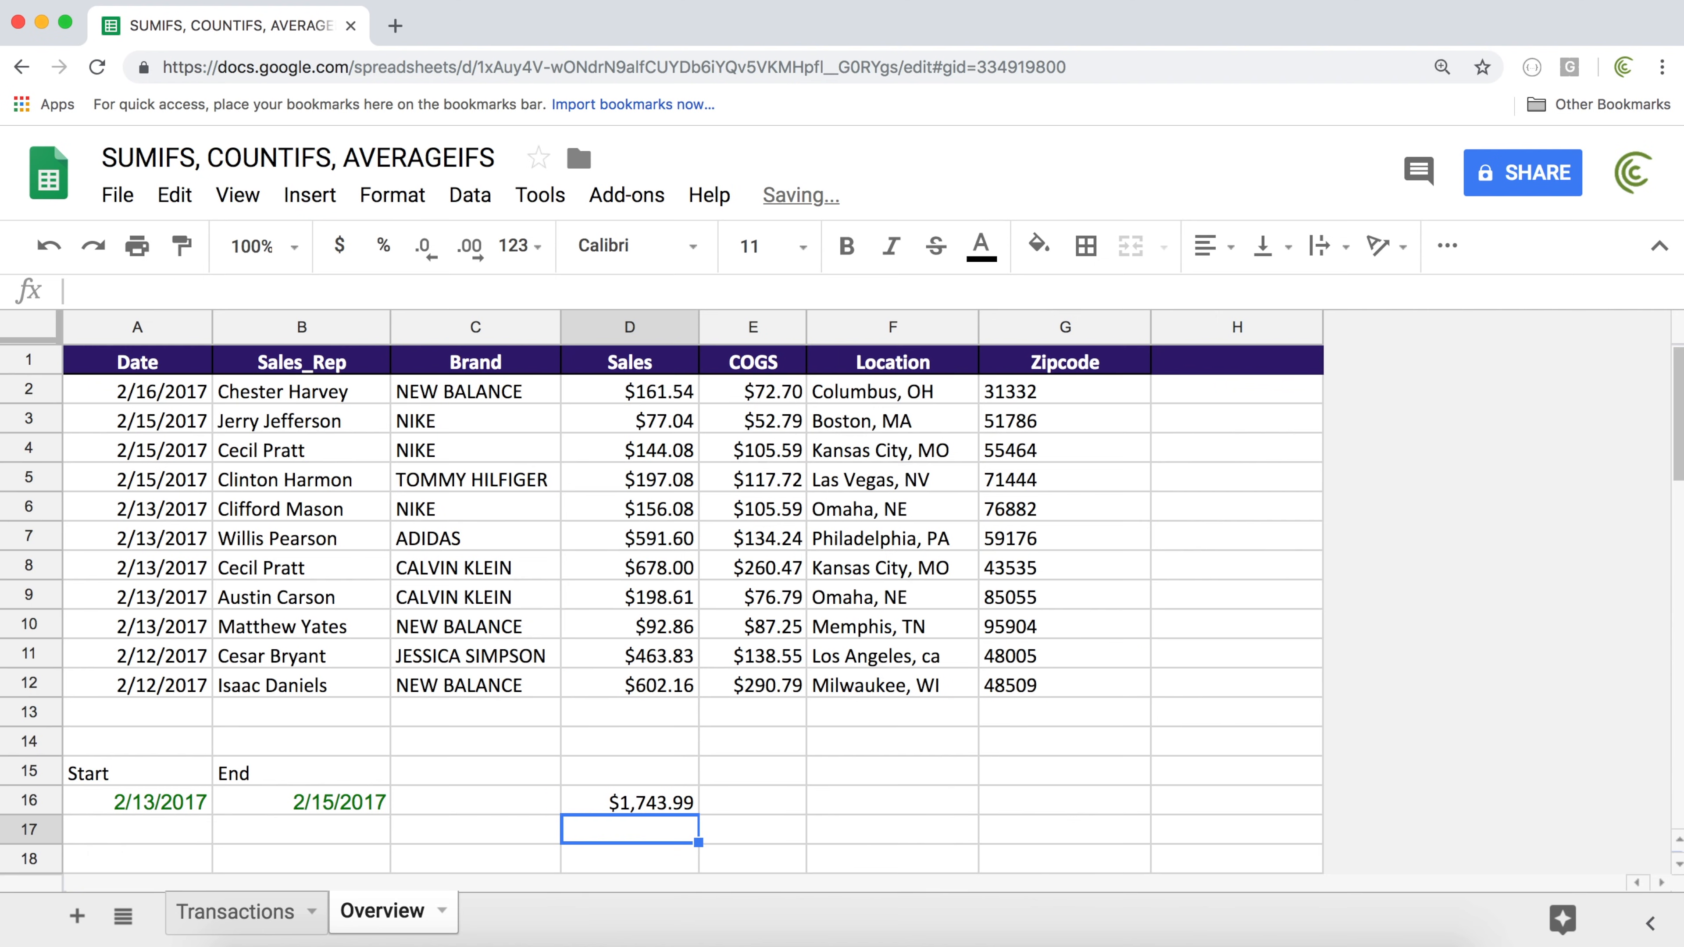
left_click(649, 805)
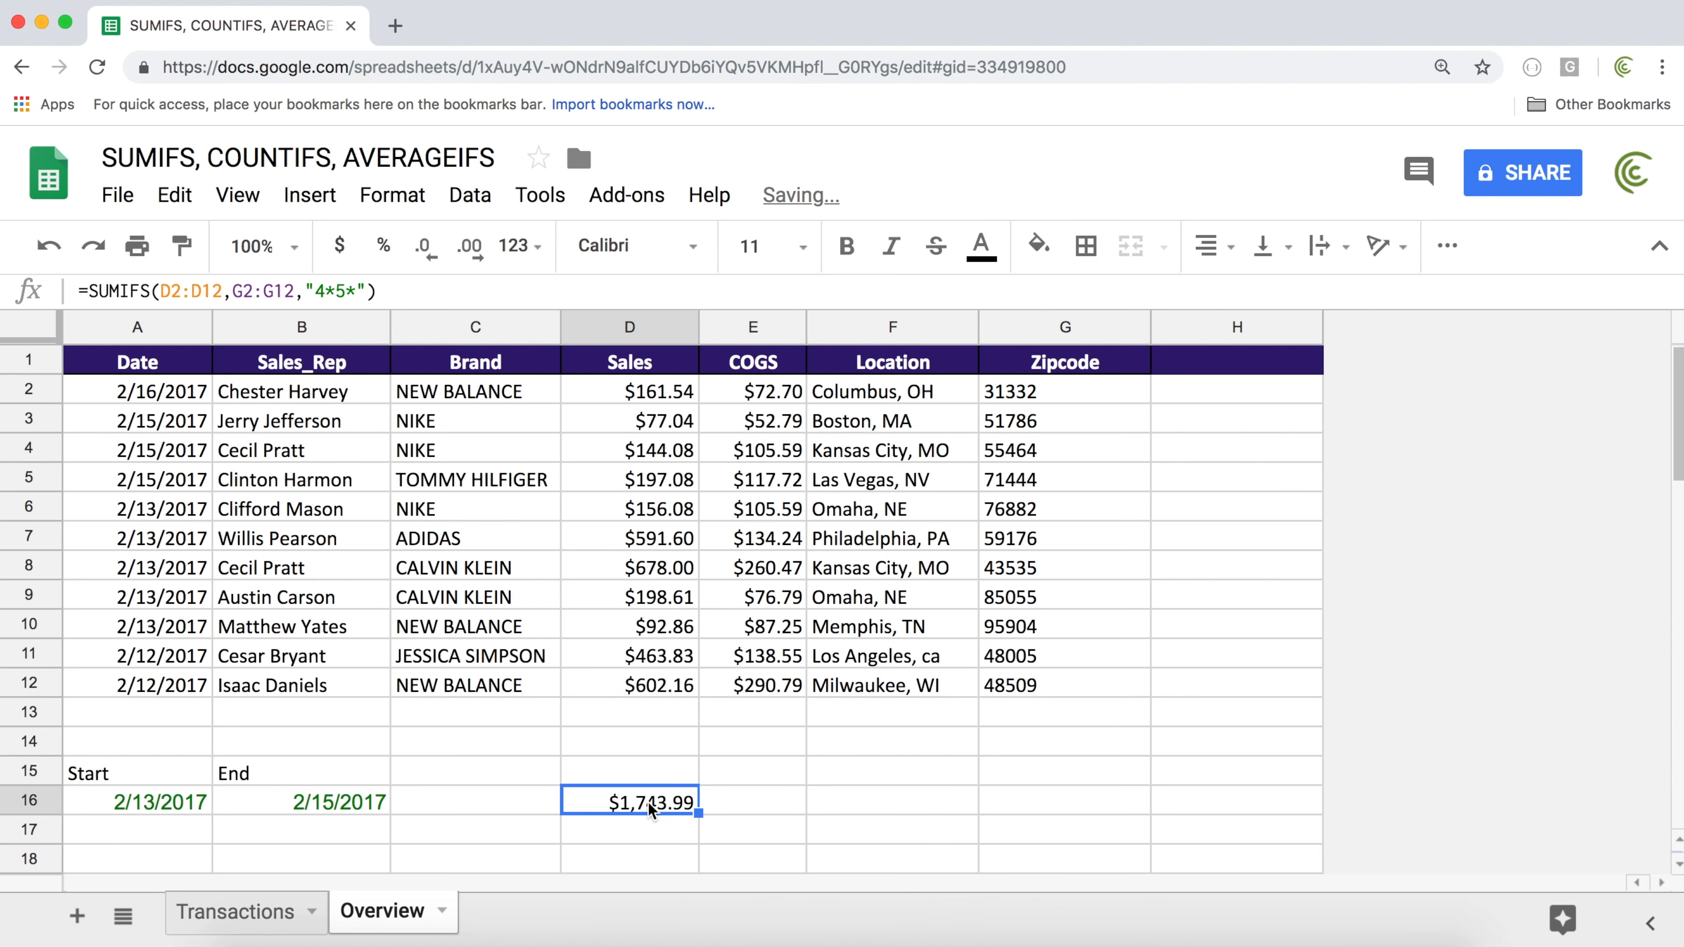
Review the first asterisk in D16's SUMIFS criterion against the zip codes in G12 and G11
double_click(667, 809)
left_click_drag(823, 799, 816, 800)
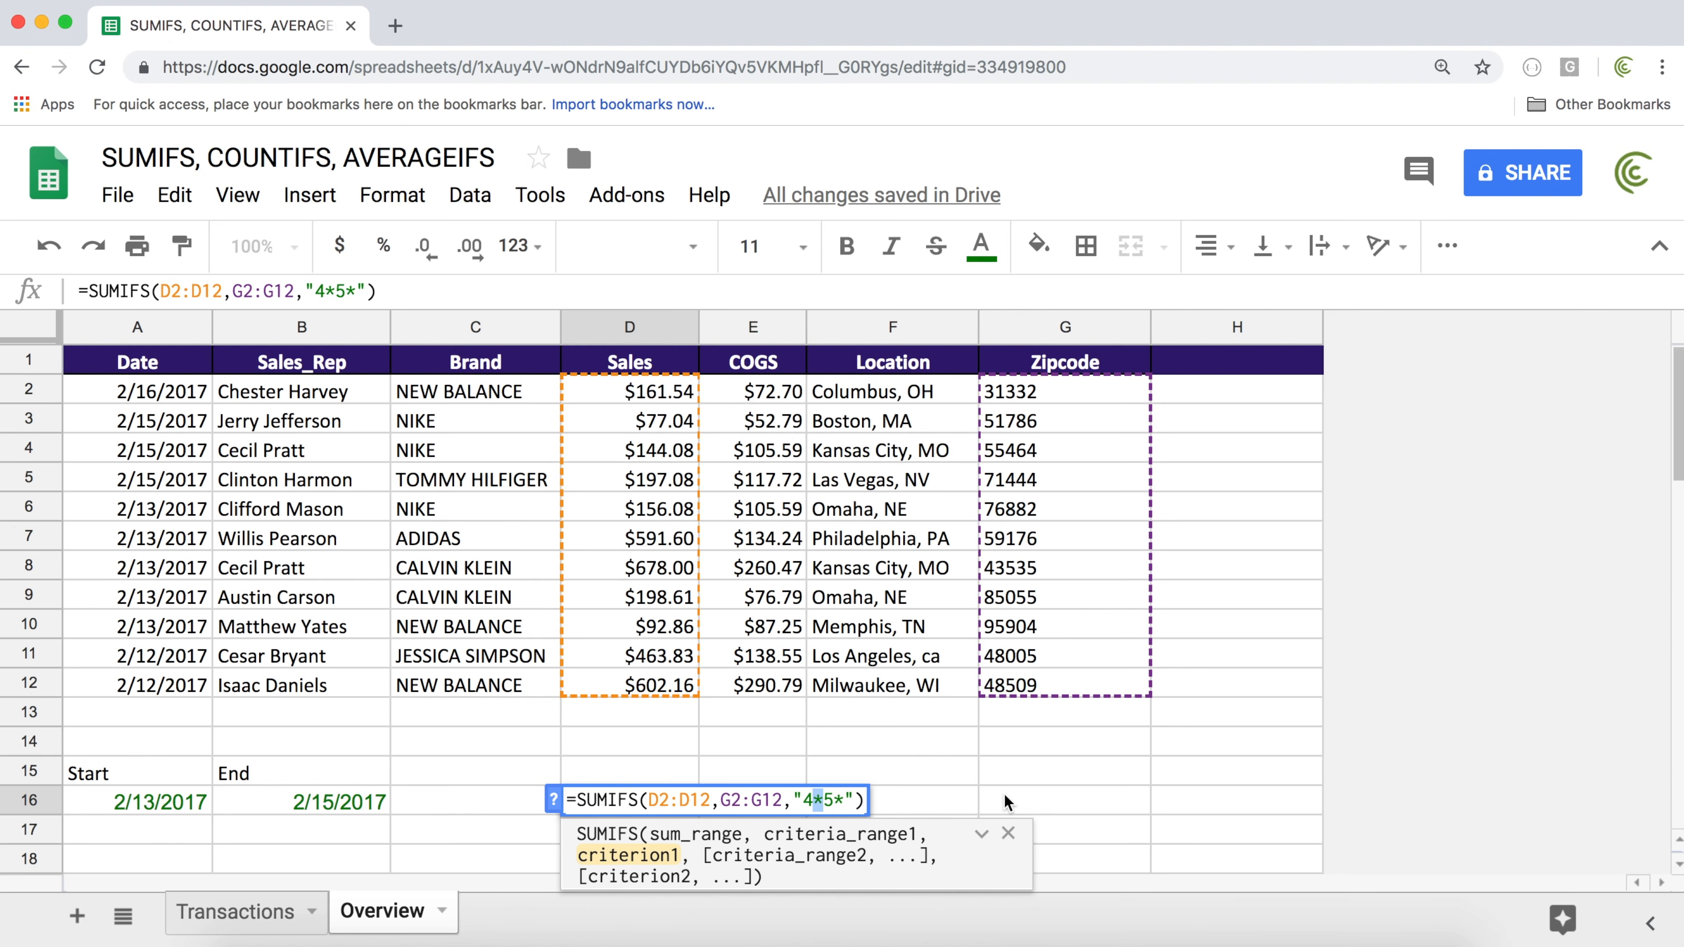
key("Return")
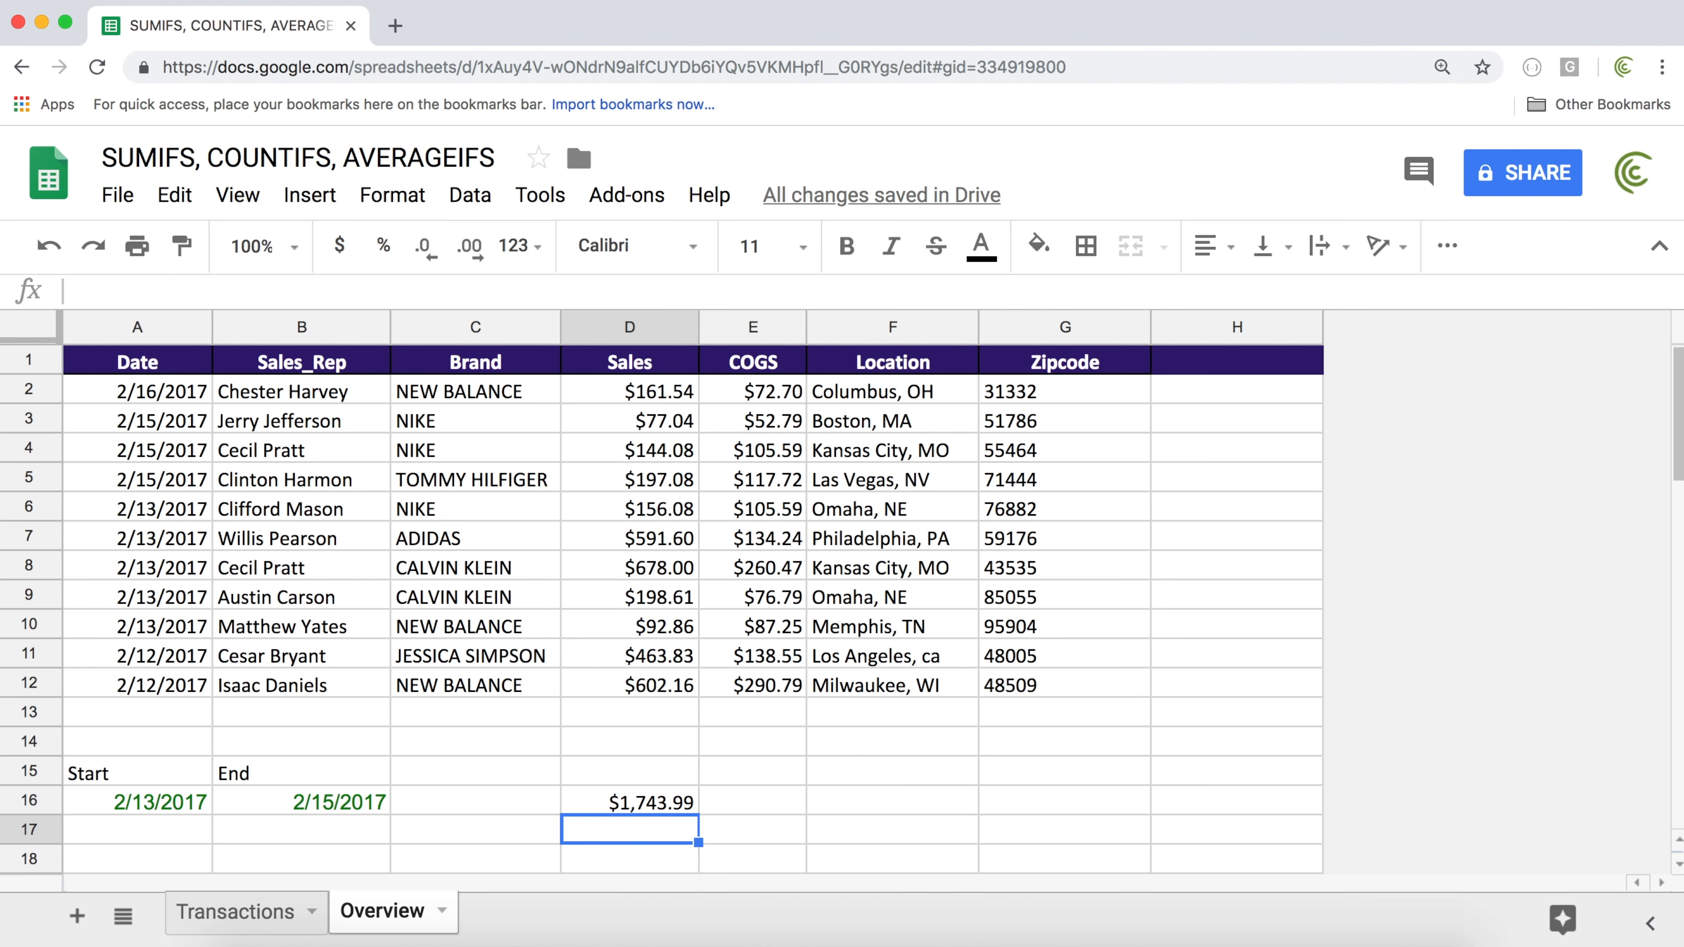
left_click(994, 686)
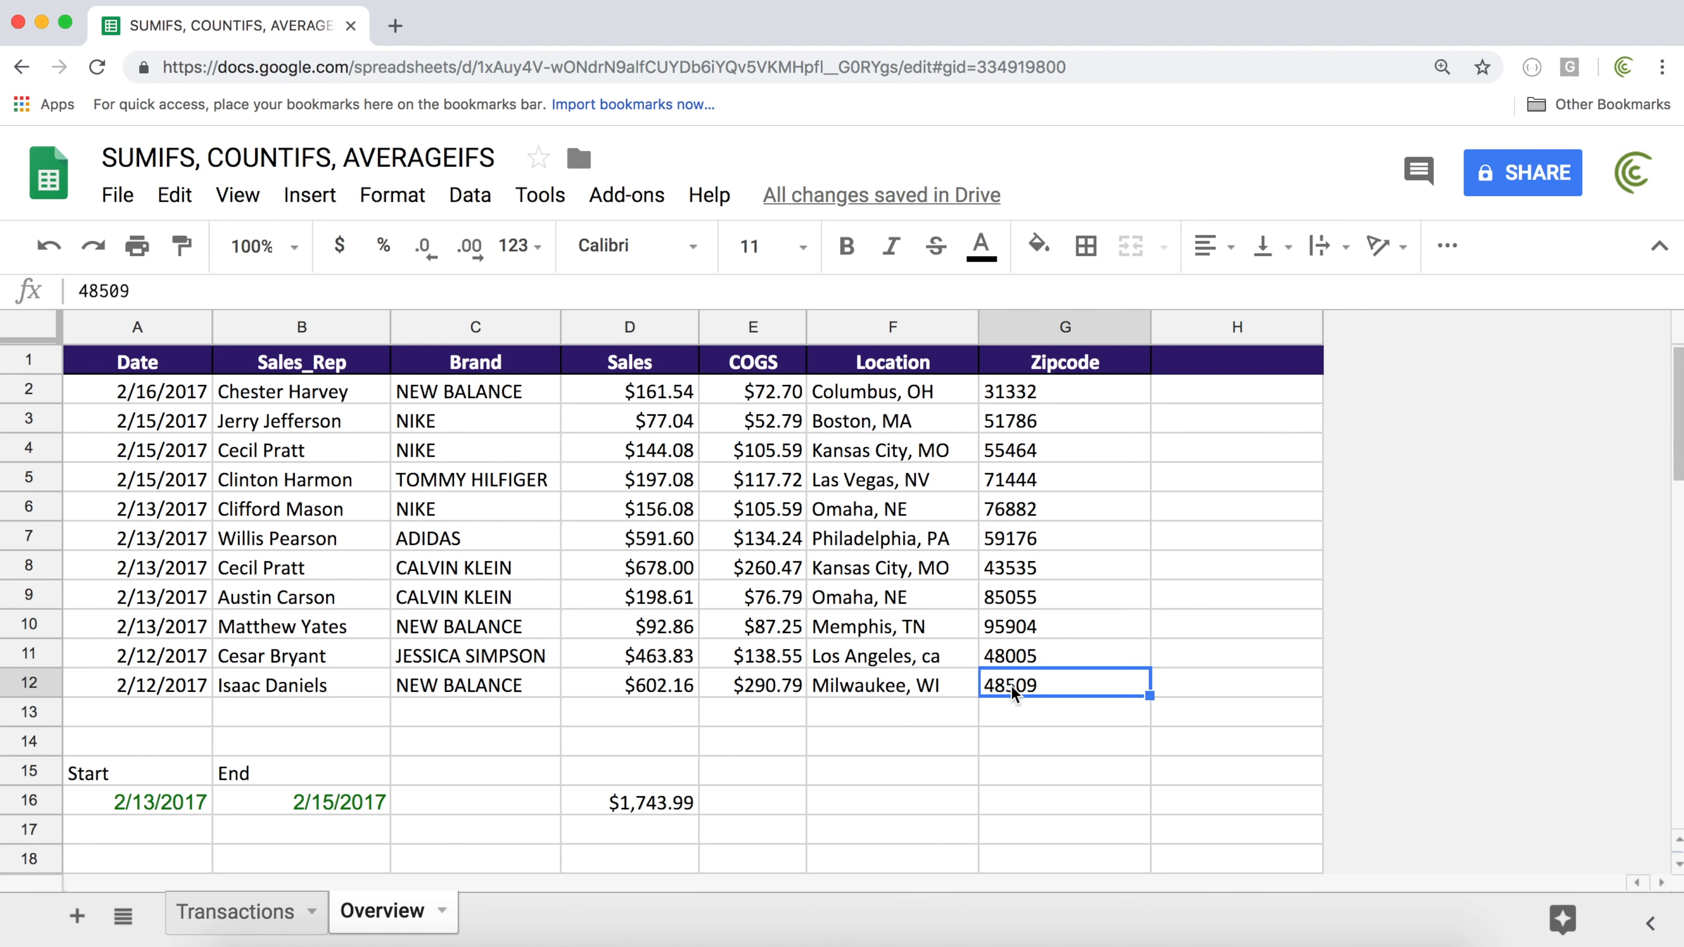
left_click(993, 662)
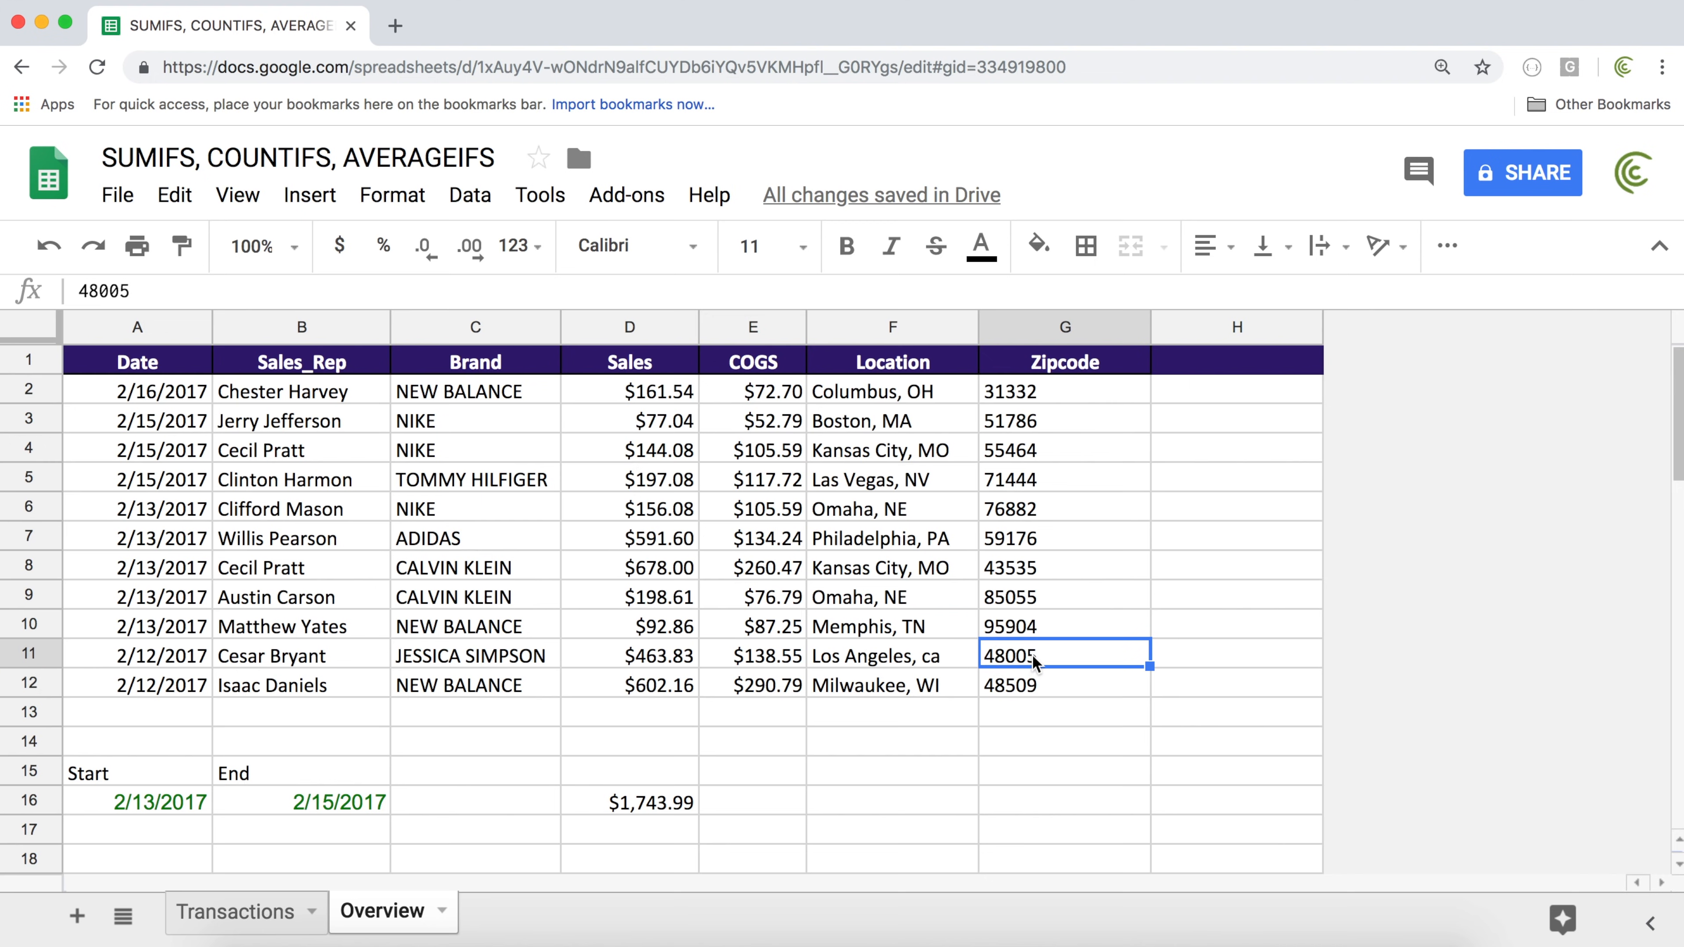
Replace the first asterisk in D16's SUMIFS criterion with a question mark so it reads "4?5*"
left_click(666, 803)
double_click(666, 803)
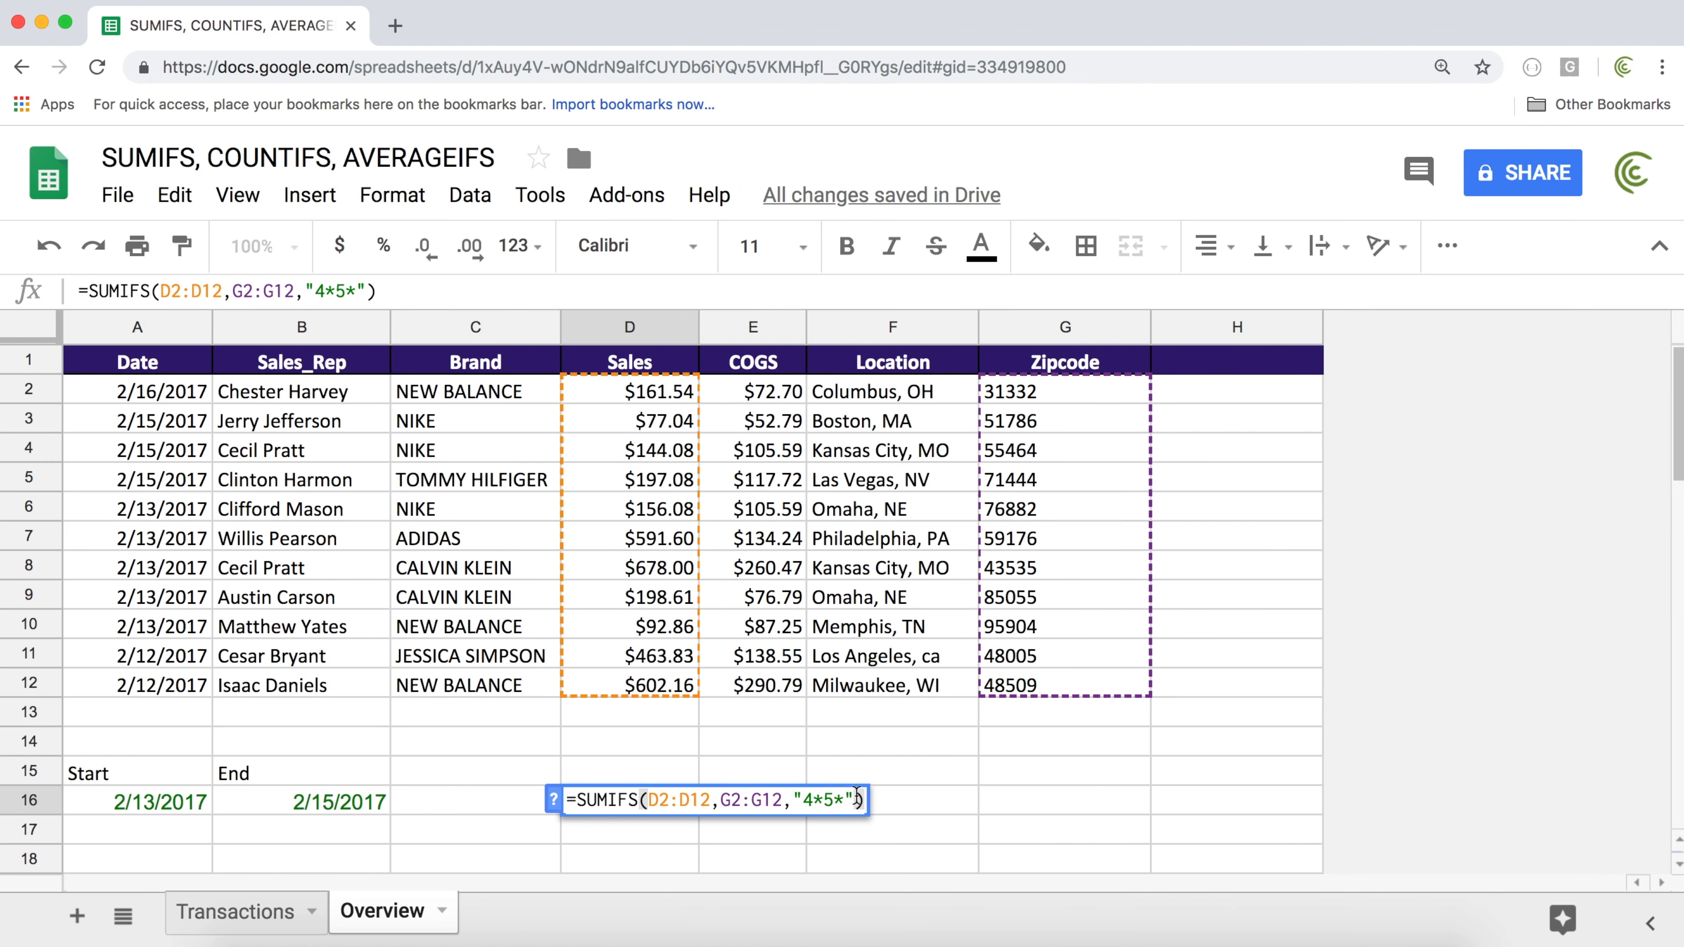
left_click_drag(835, 800, 842, 800)
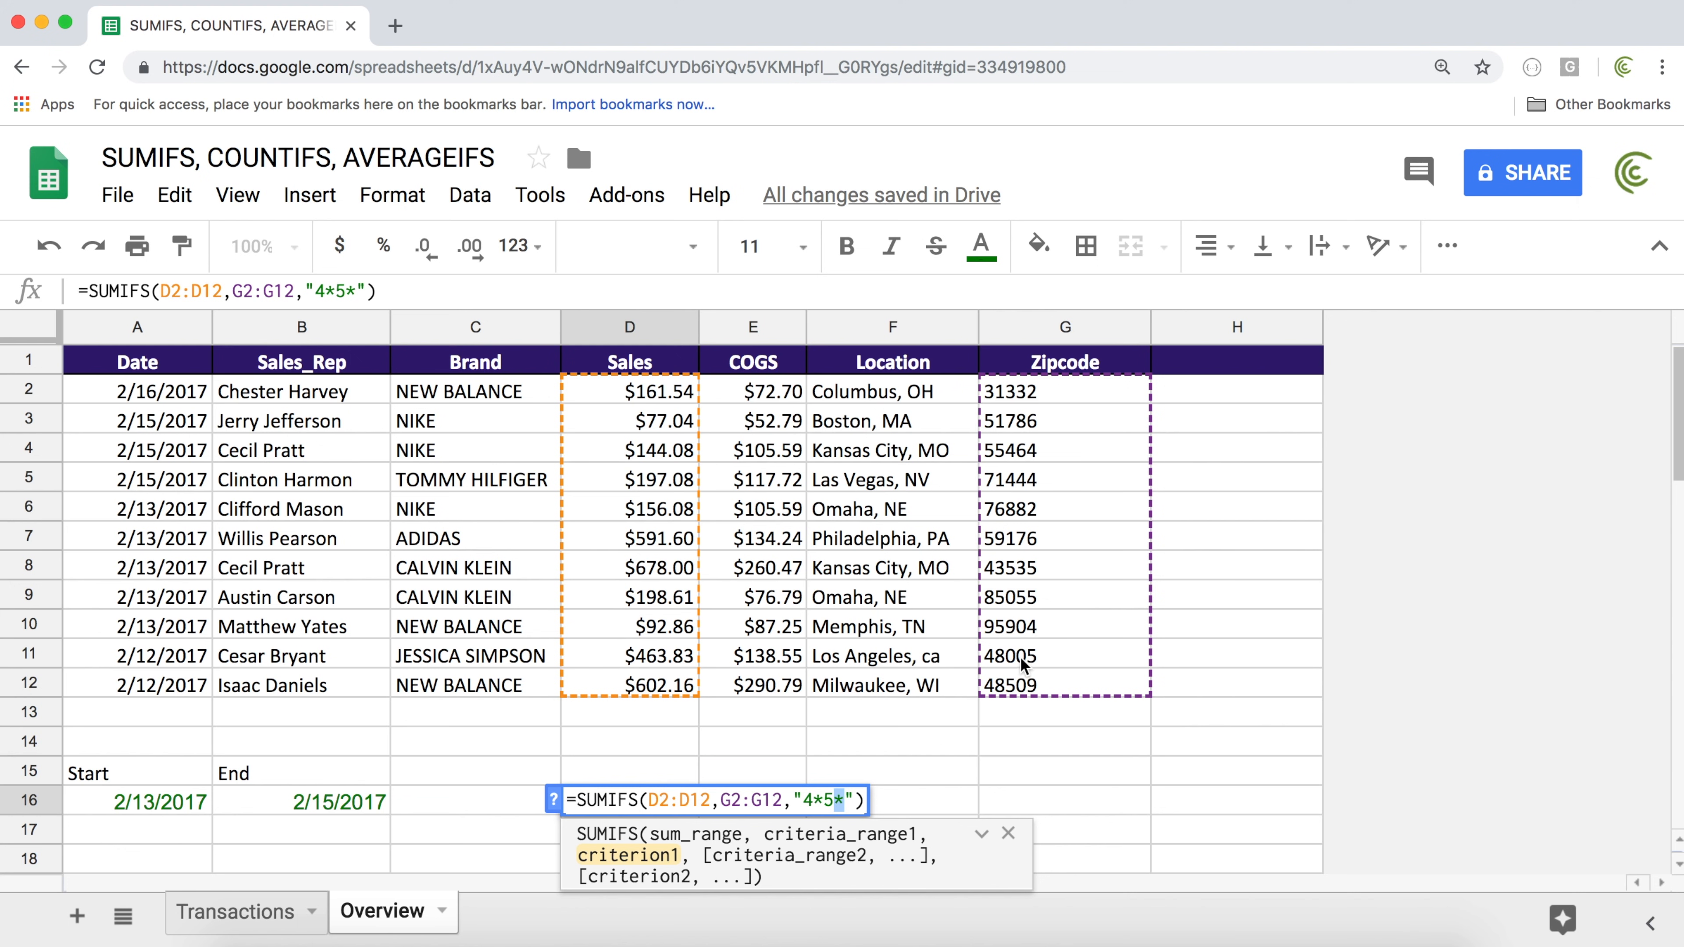
left_click(841, 803)
key("Left")
key("Left")
key("BackSpace")
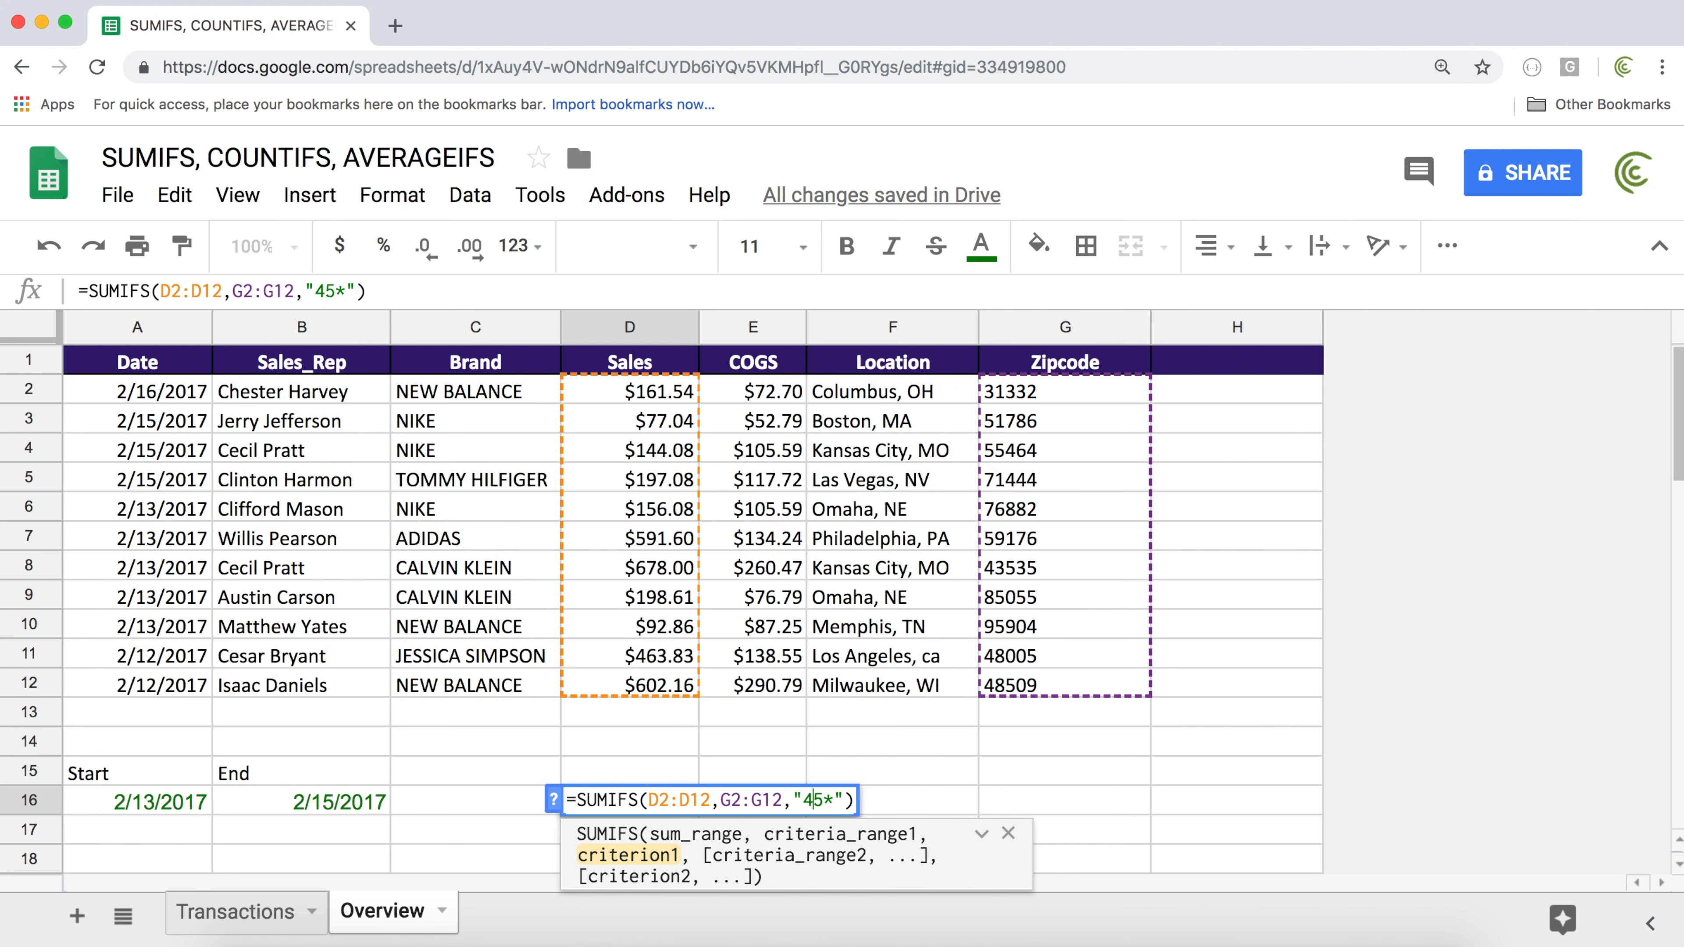
type("?")
key("Return")
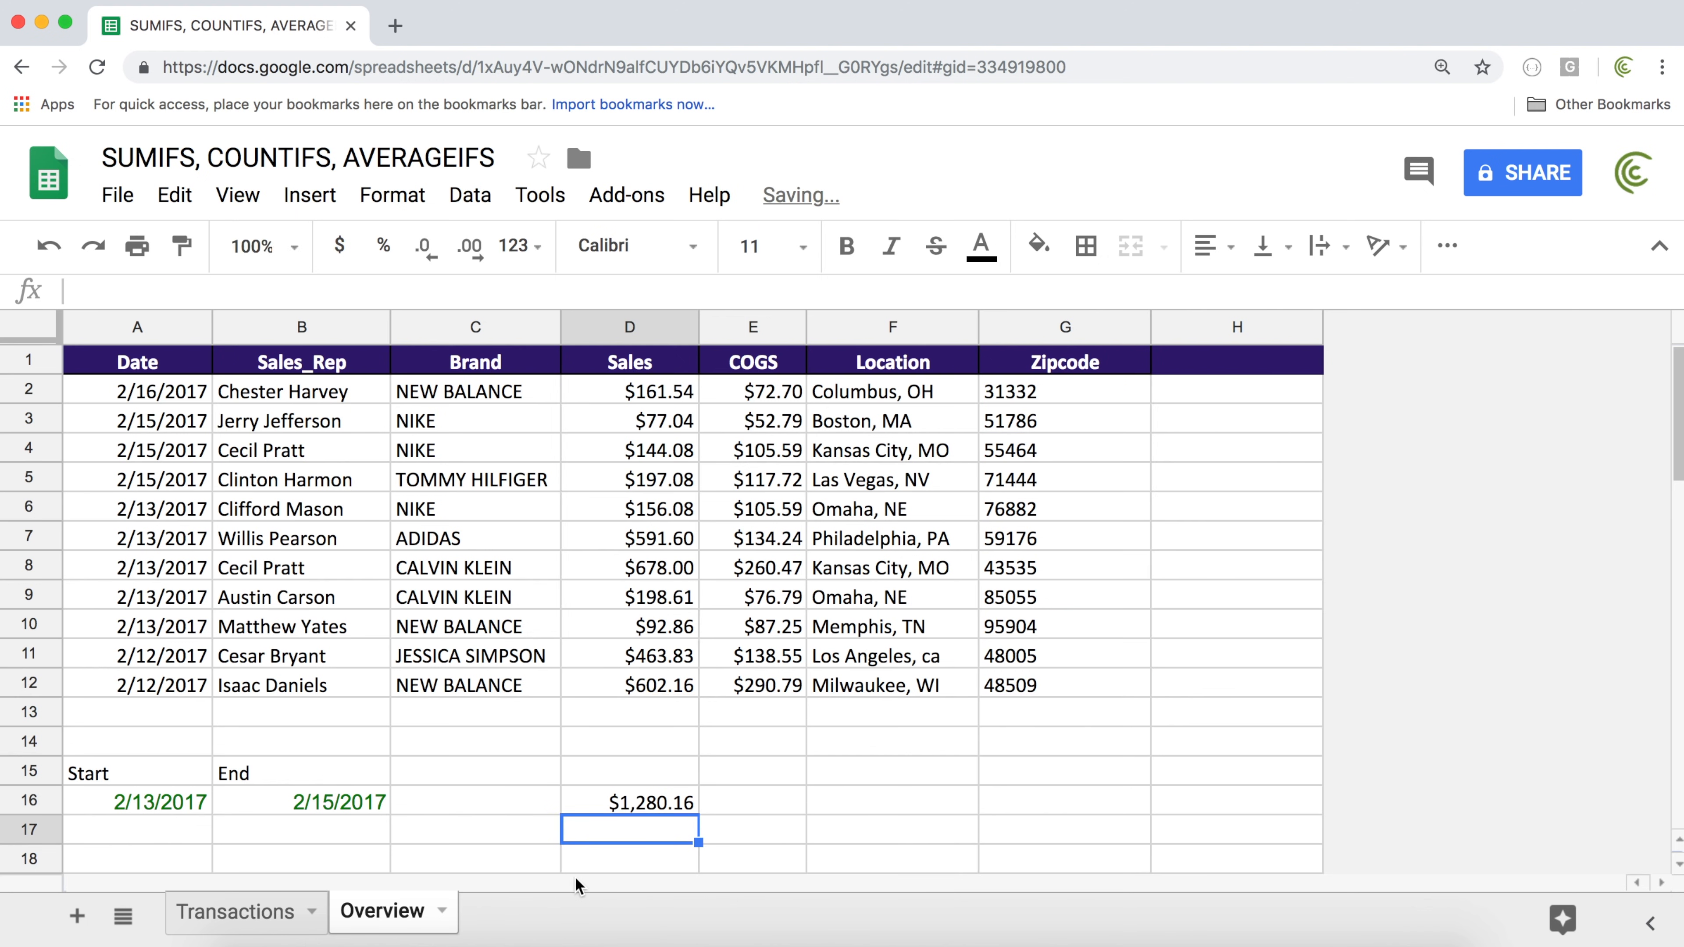
Copy the criterion text 4?5* out of D16's formula and paste it into cell C16
double_click(626, 803)
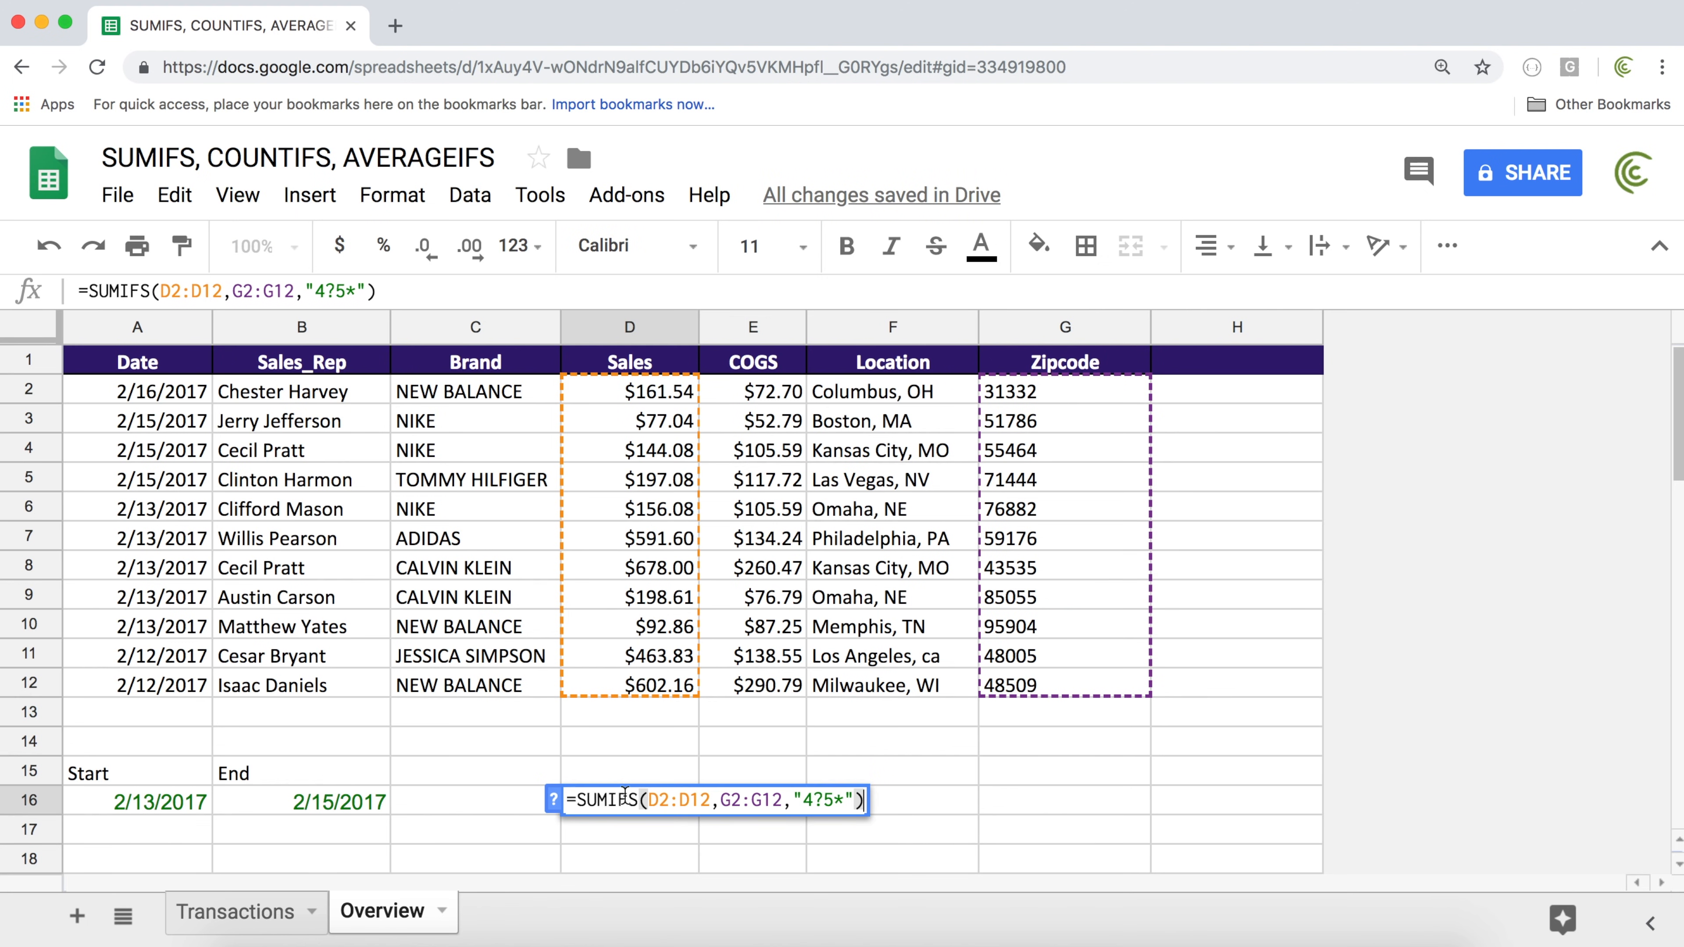
left_click_drag(804, 800, 841, 794)
key("super+c")
key("Return")
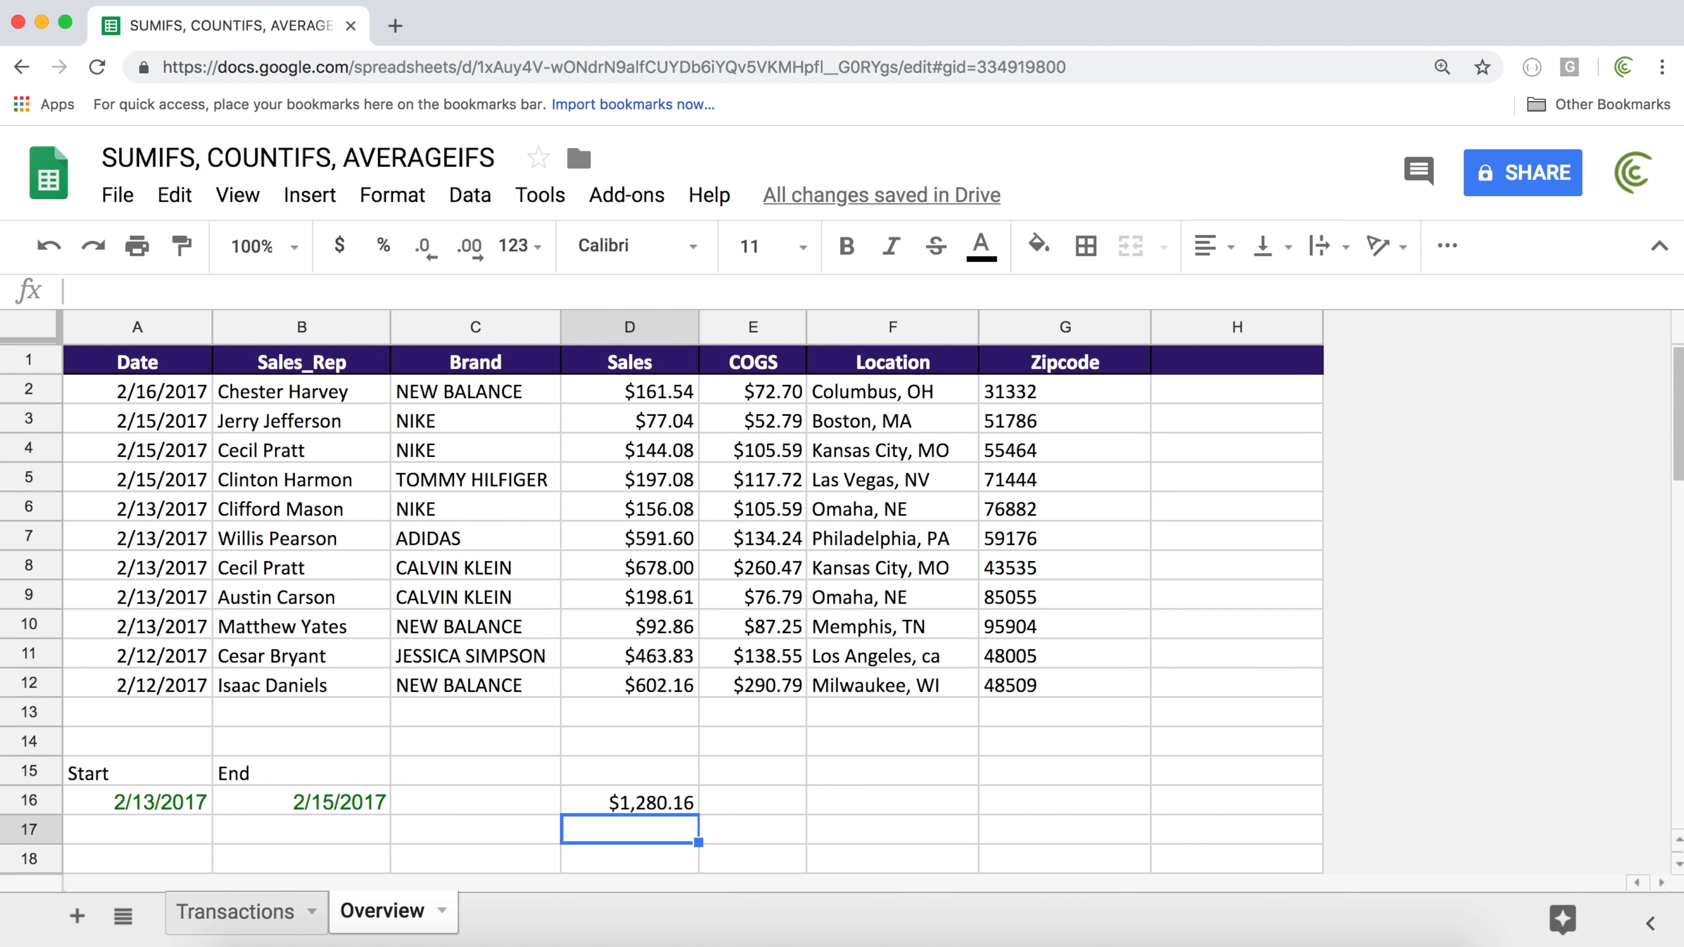
key("Up")
key("Left")
key("super+v")
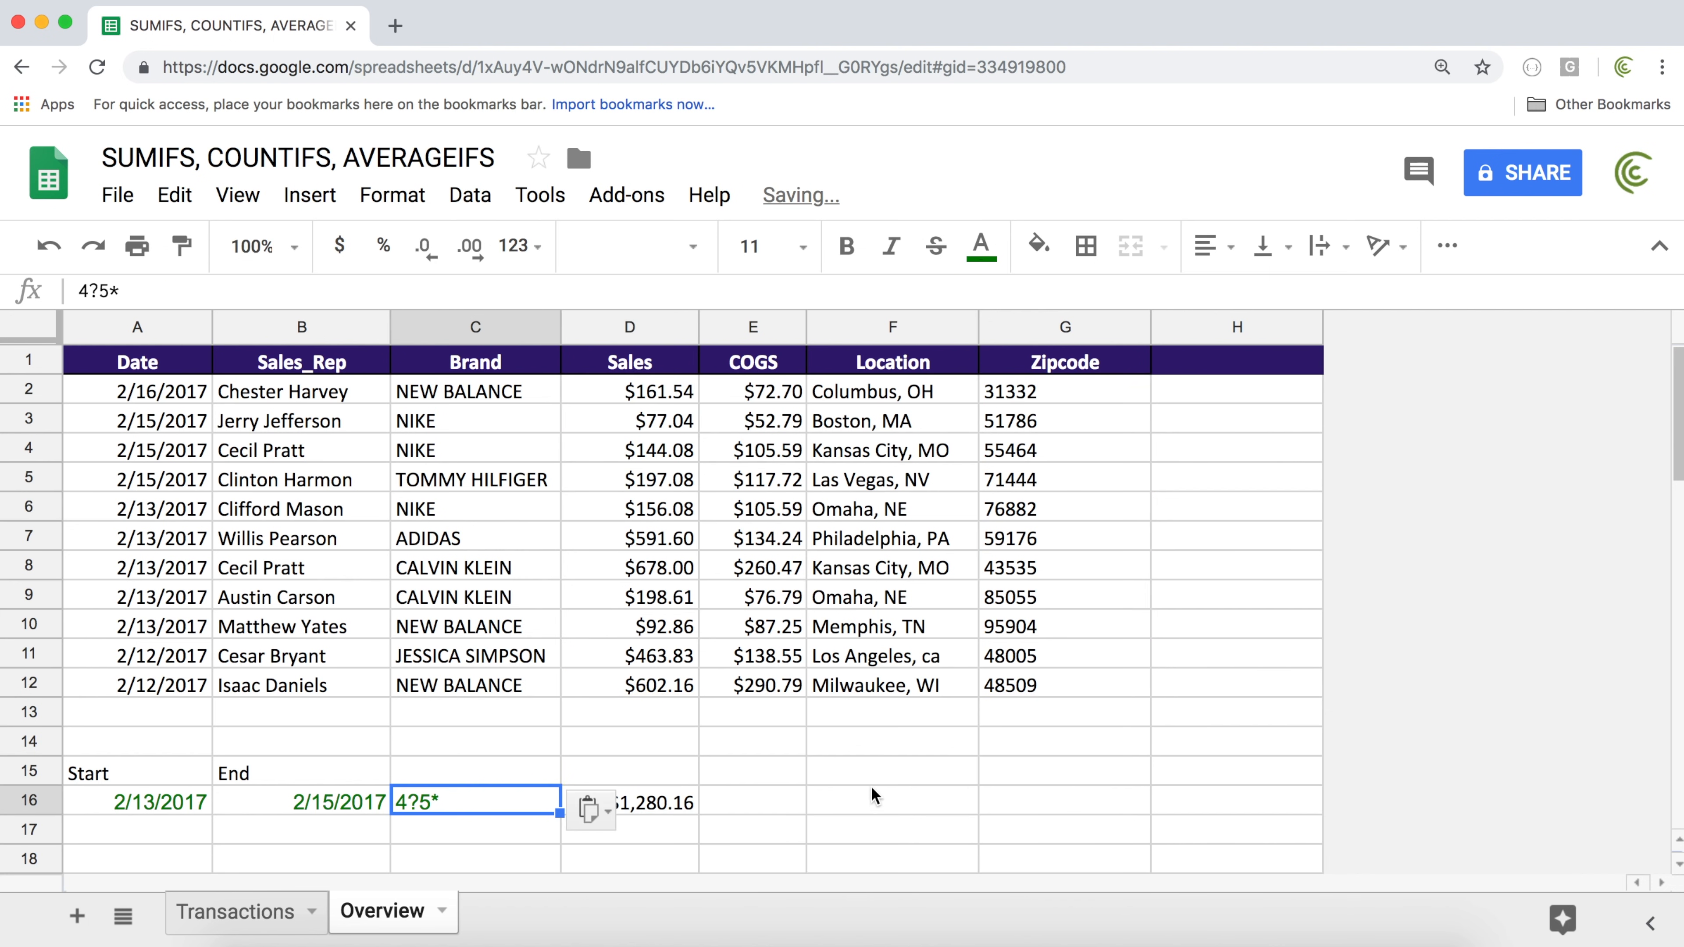
Replace the quoted criterion in D16's SUMIFS with a reference to C16 and recheck the formula
double_click(640, 798)
left_click(854, 799)
key("BackSpace")
key("BackSpace")
key("BackSpace")
key("BackSpace")
key("BackSpace")
key("BackSpace")
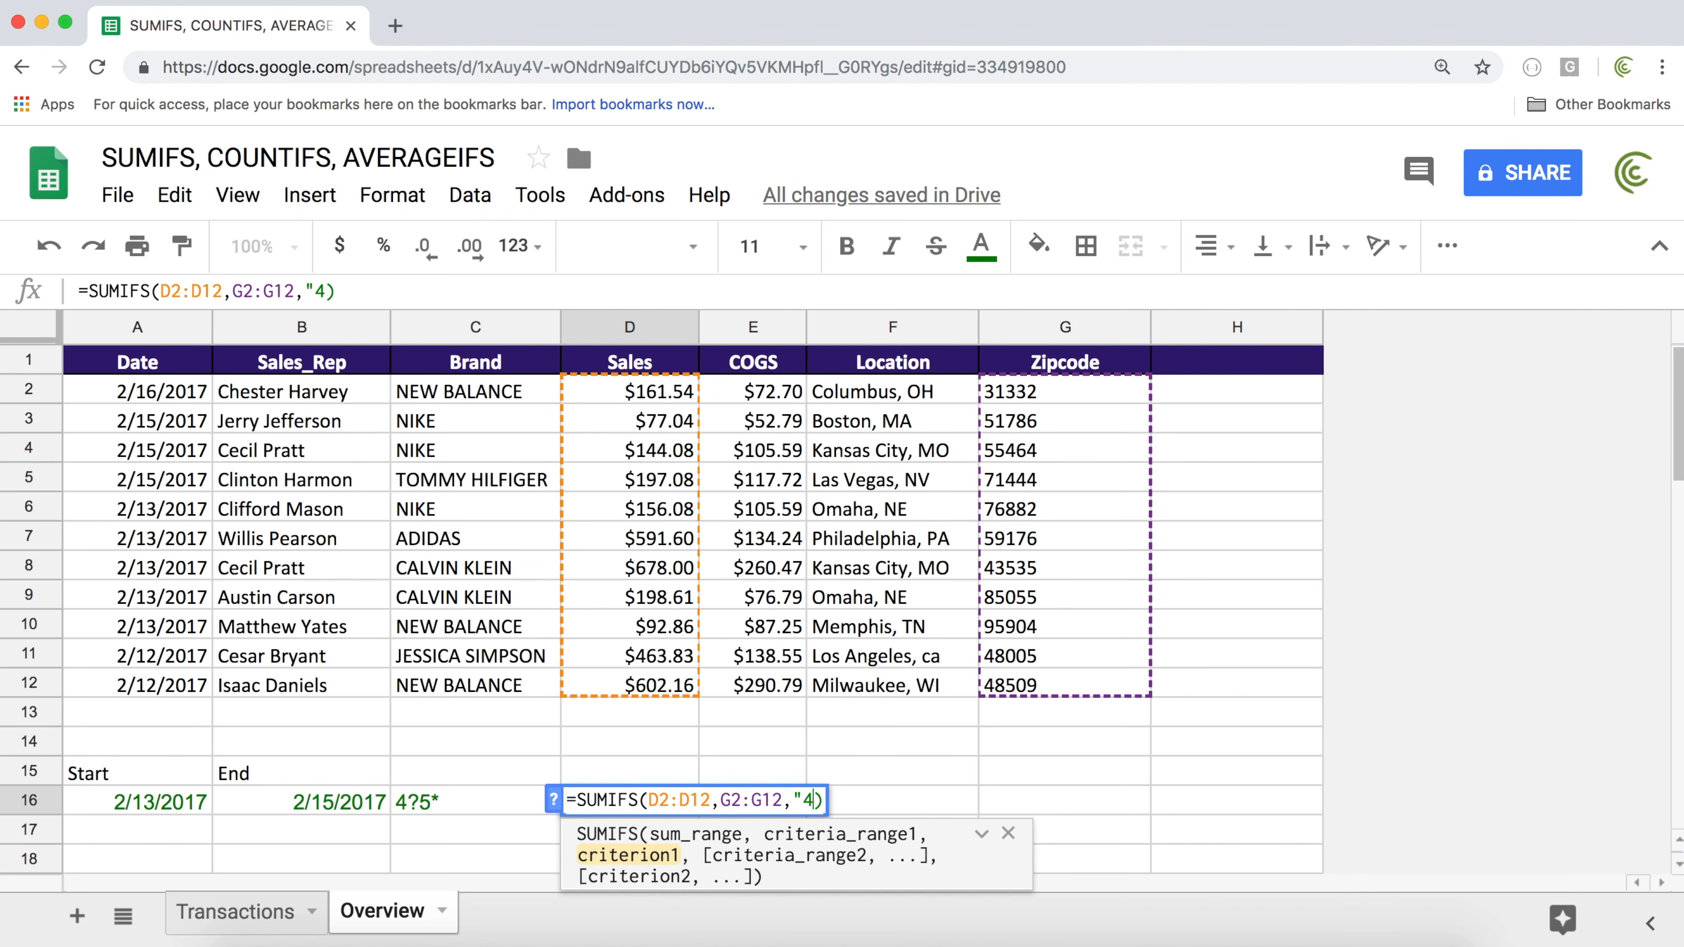
left_click(484, 802)
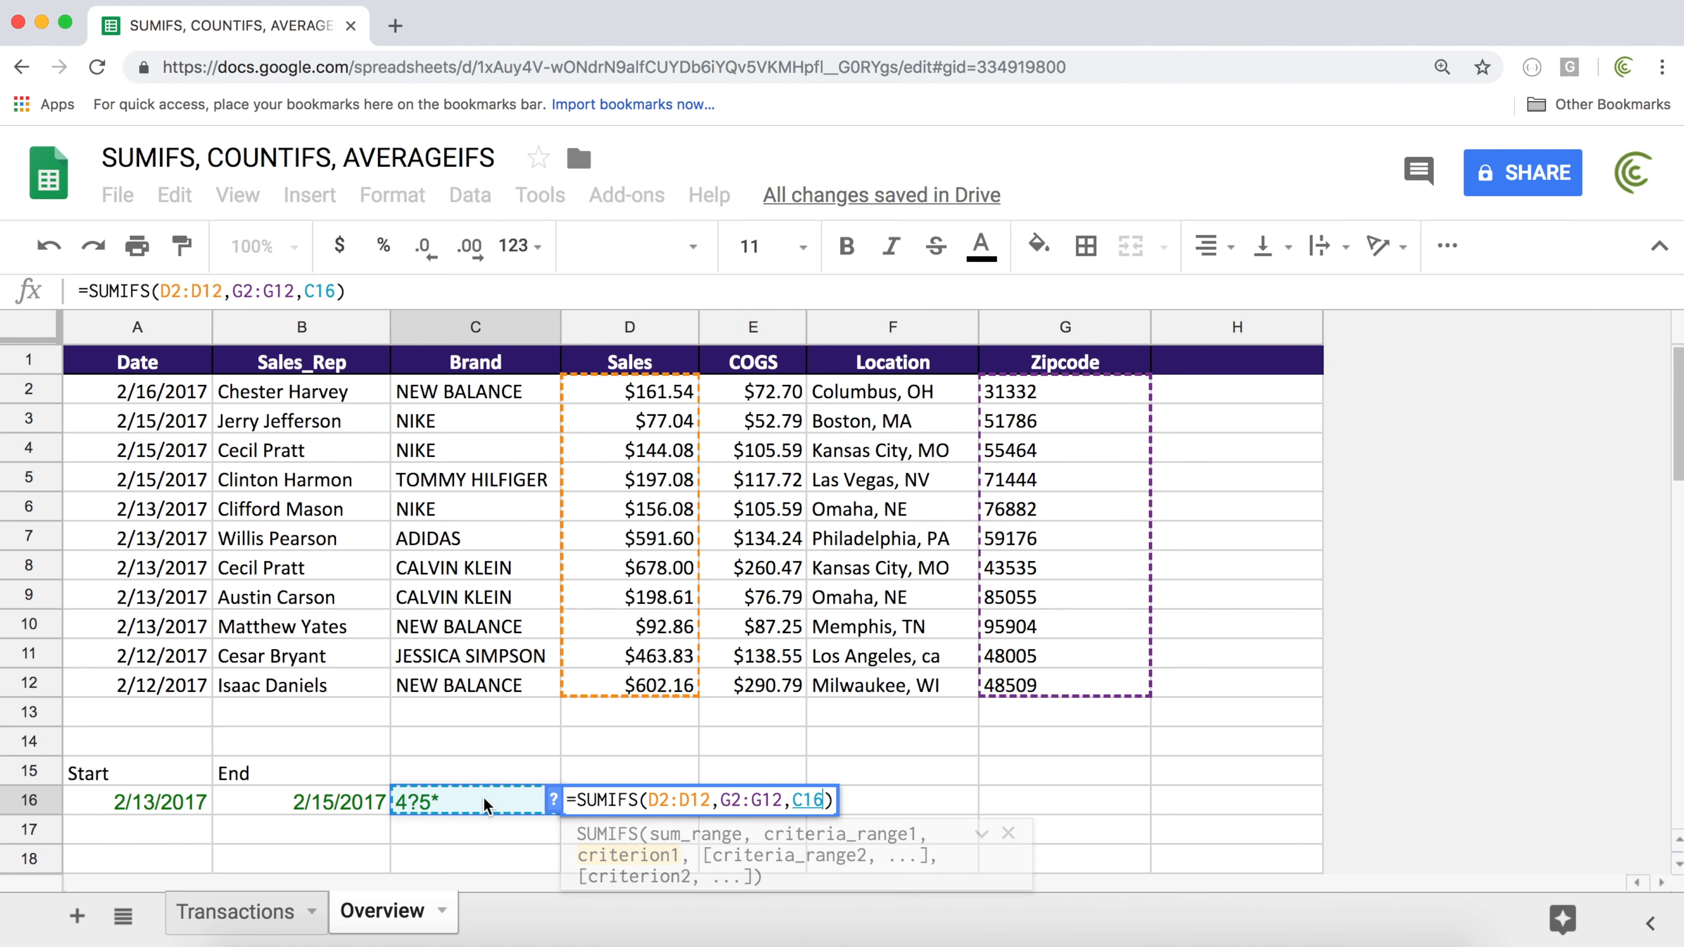
key("Return")
key("Up")
key("Left")
key("Right")
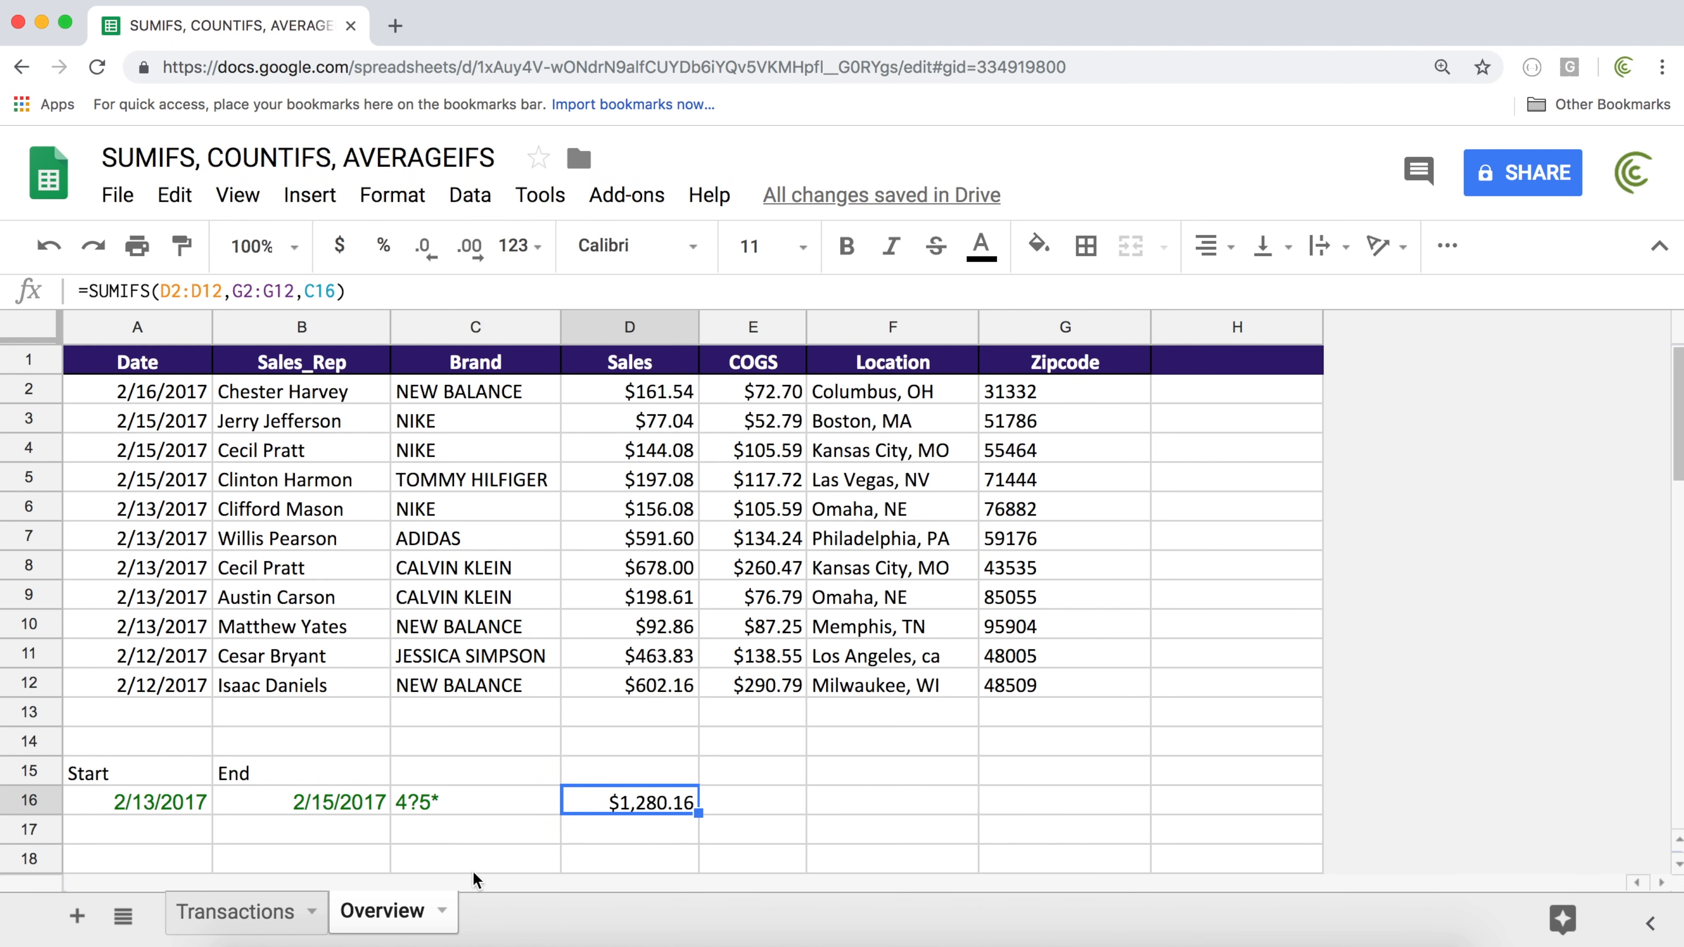
key("Return")
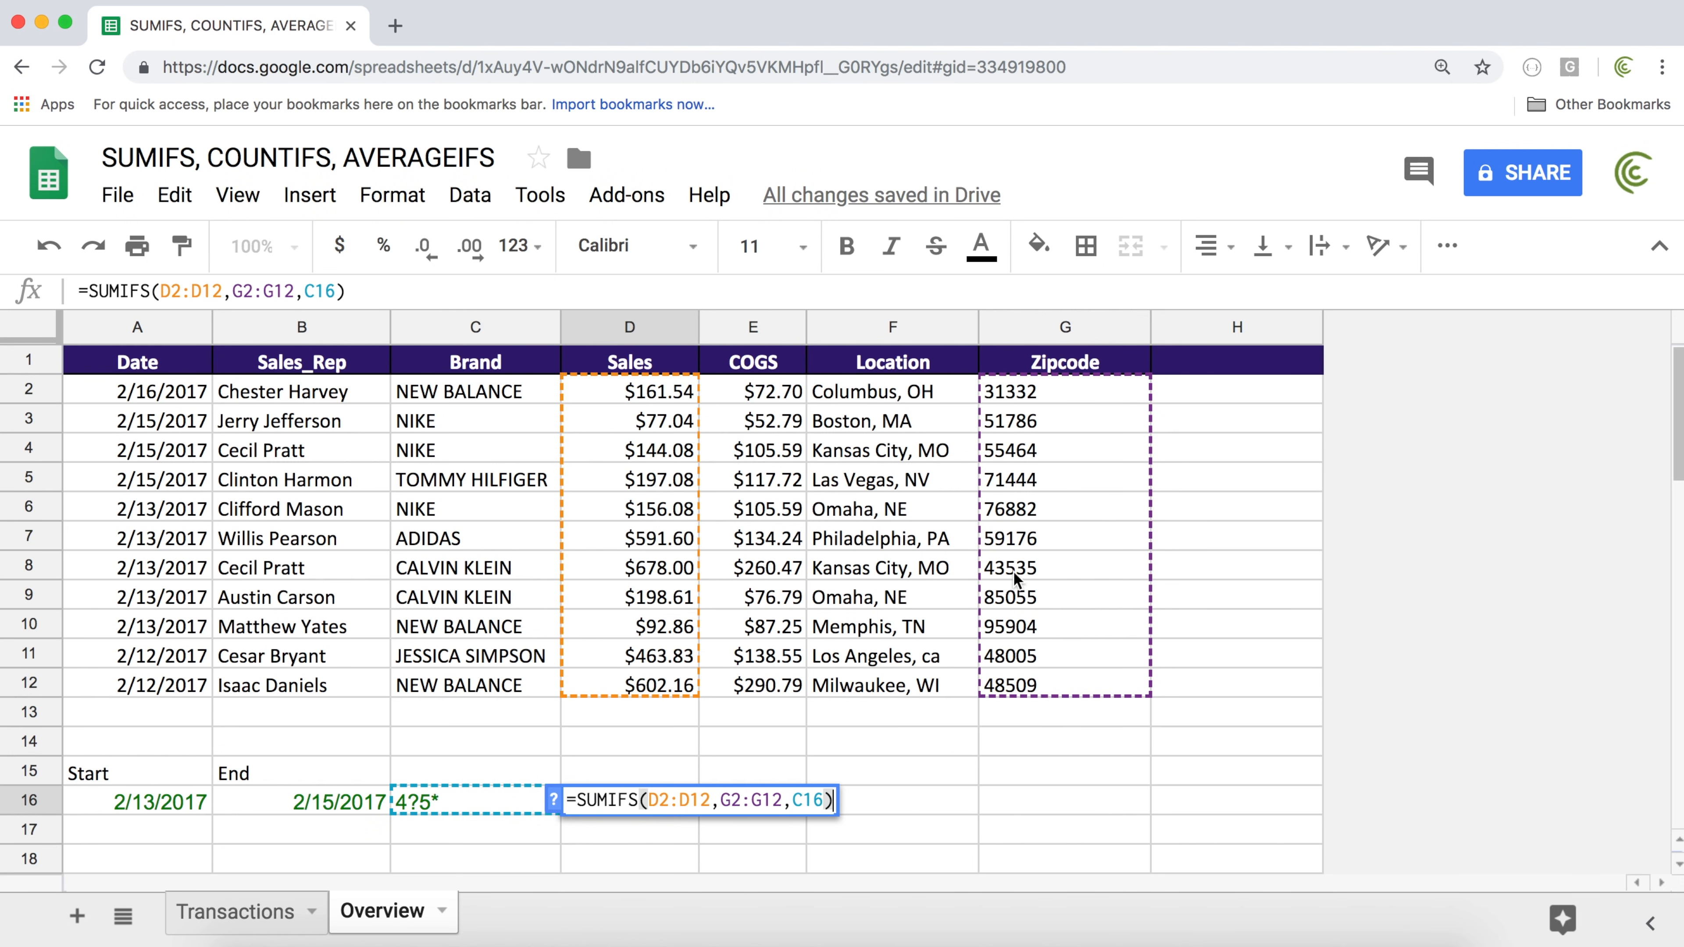
key("Escape")
Set the number format of the Zipcode values in G2:G12 to Automatic
left_click_drag(1029, 392, 1037, 684)
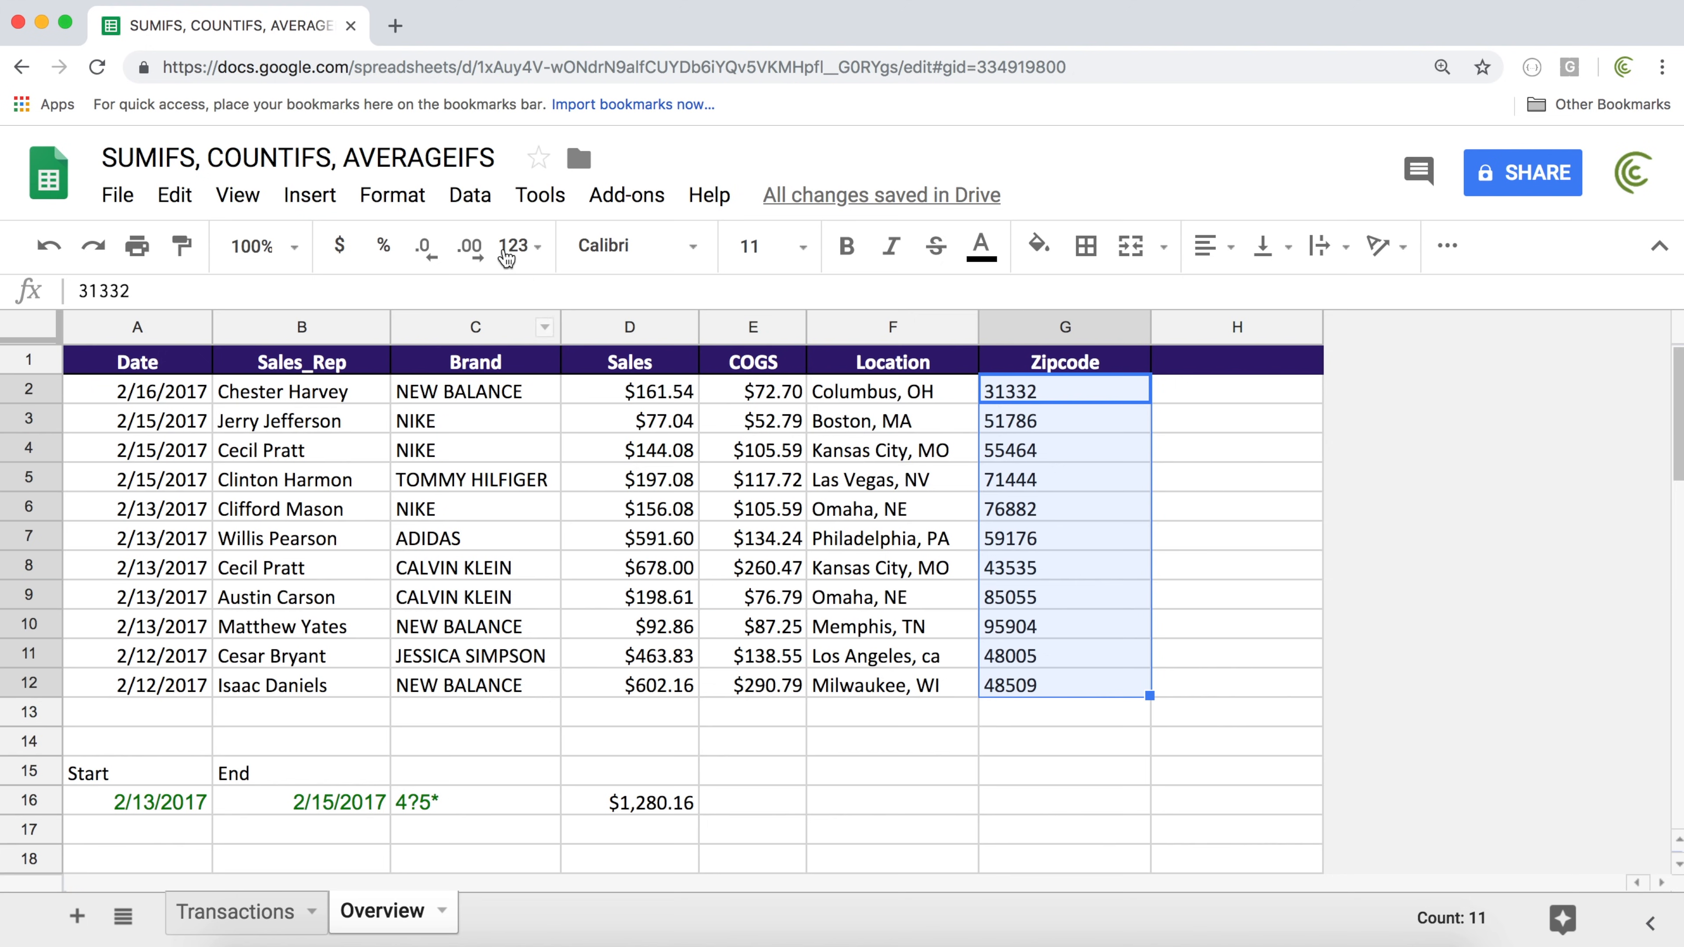
left_click(391, 199)
mouse_move(572, 247)
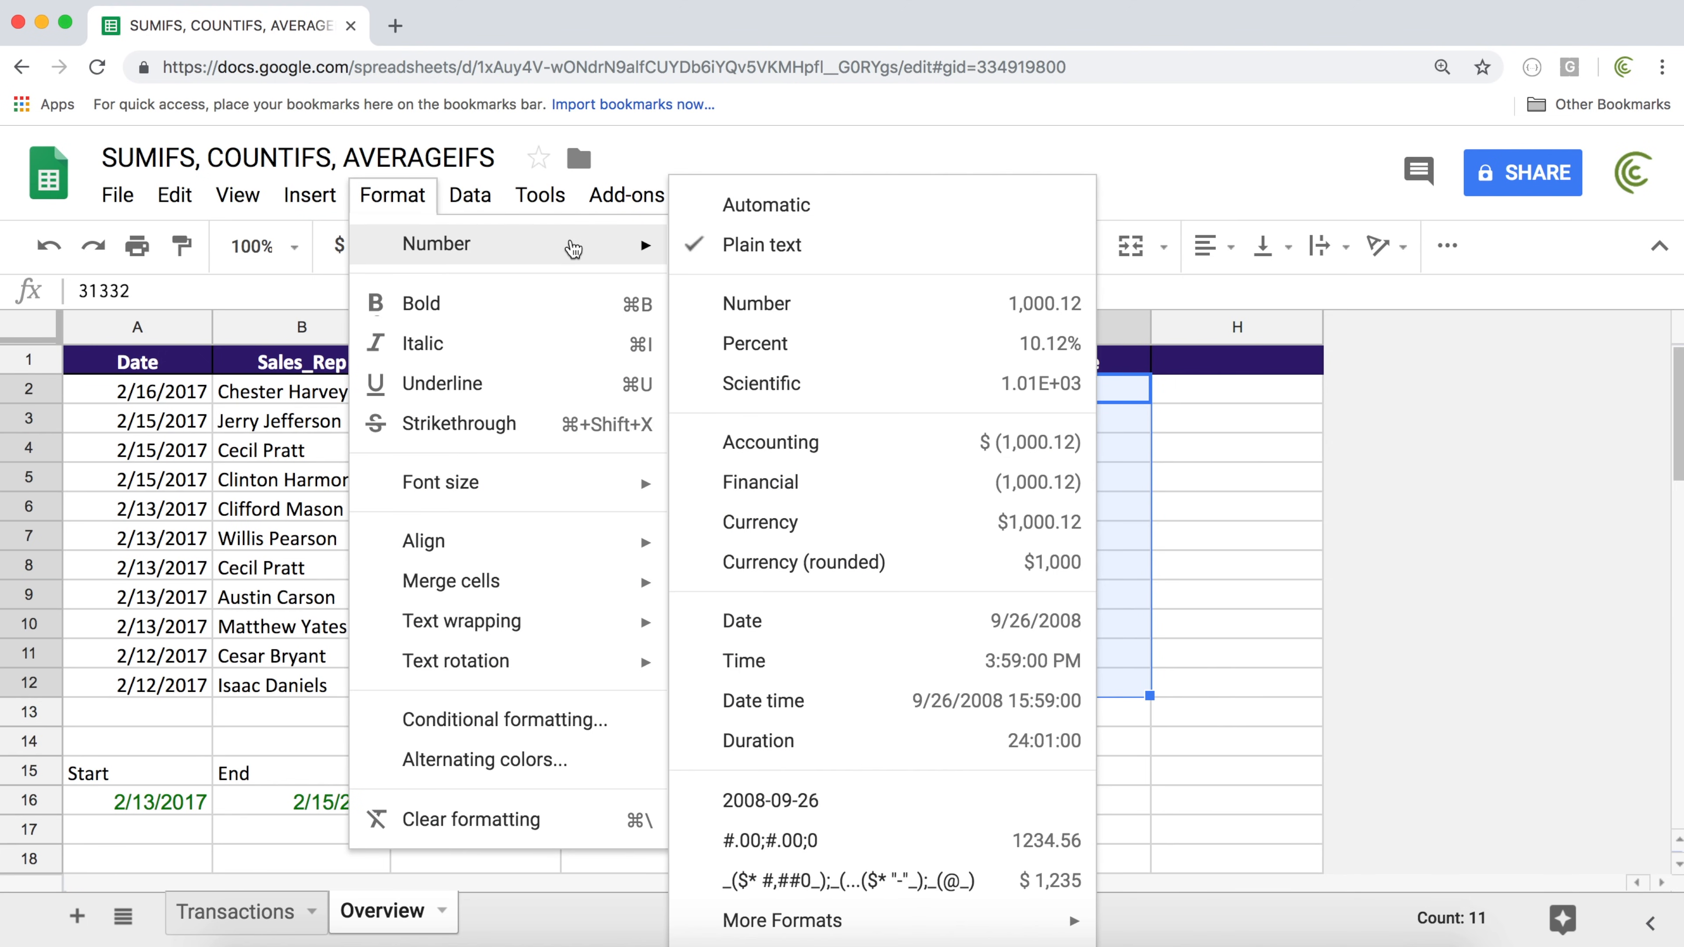
left_click(872, 213)
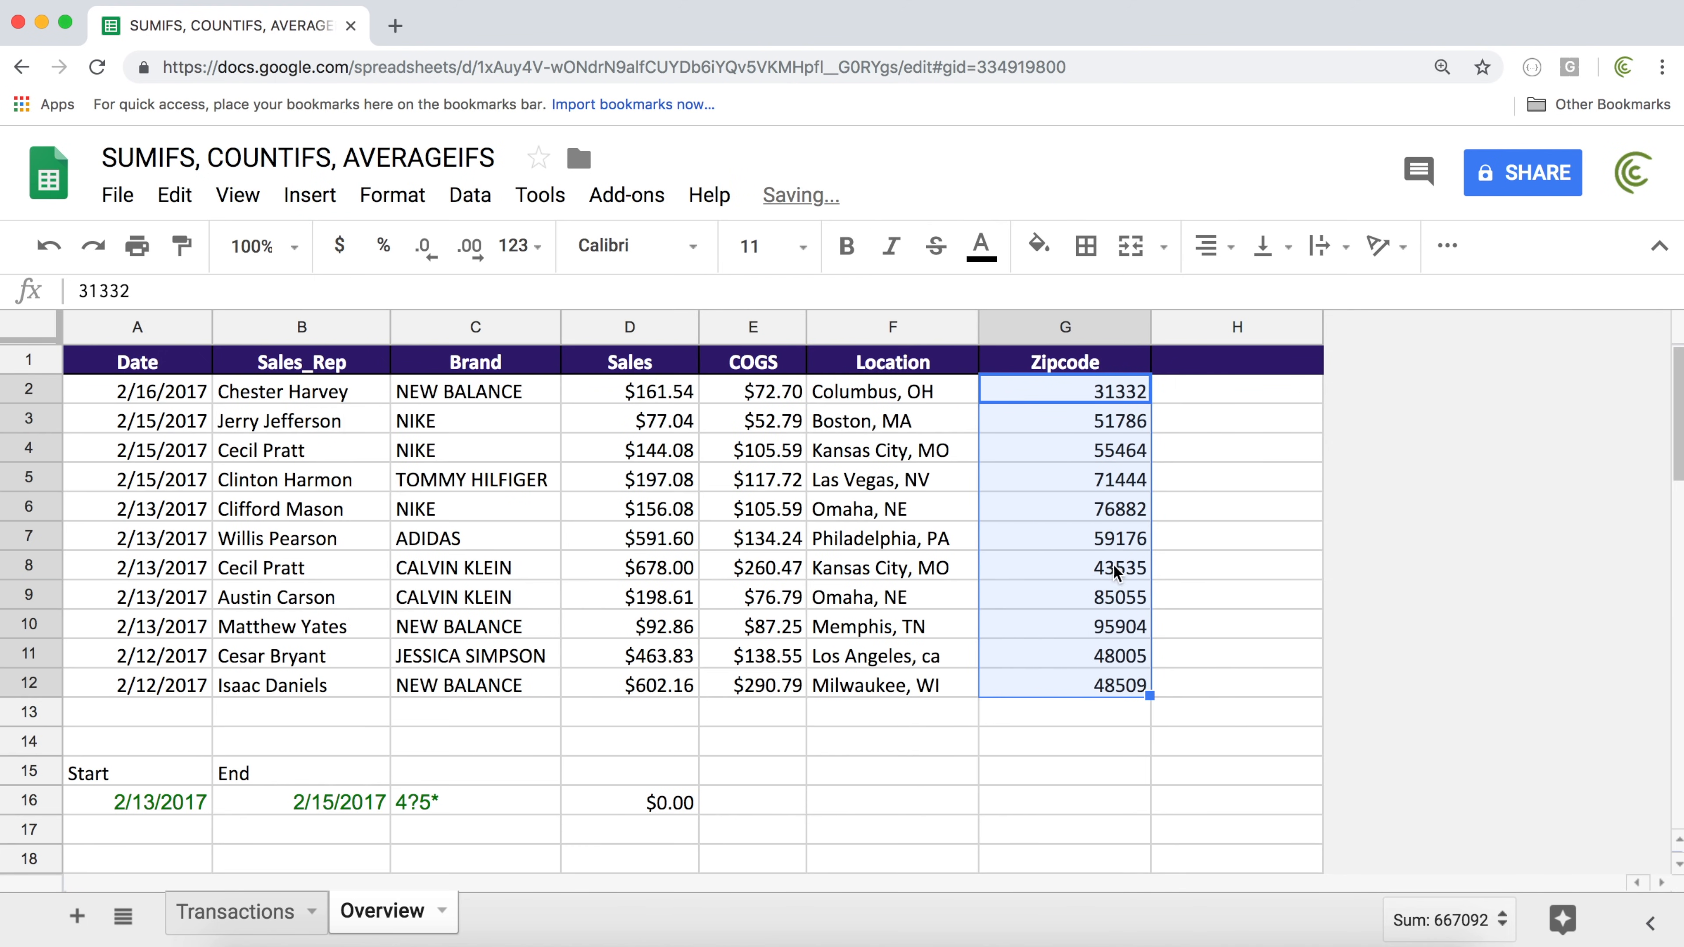
Wrap the criteria range G2:G12 in D16's SUMIFS formula in arrayformula()
double_click(683, 804)
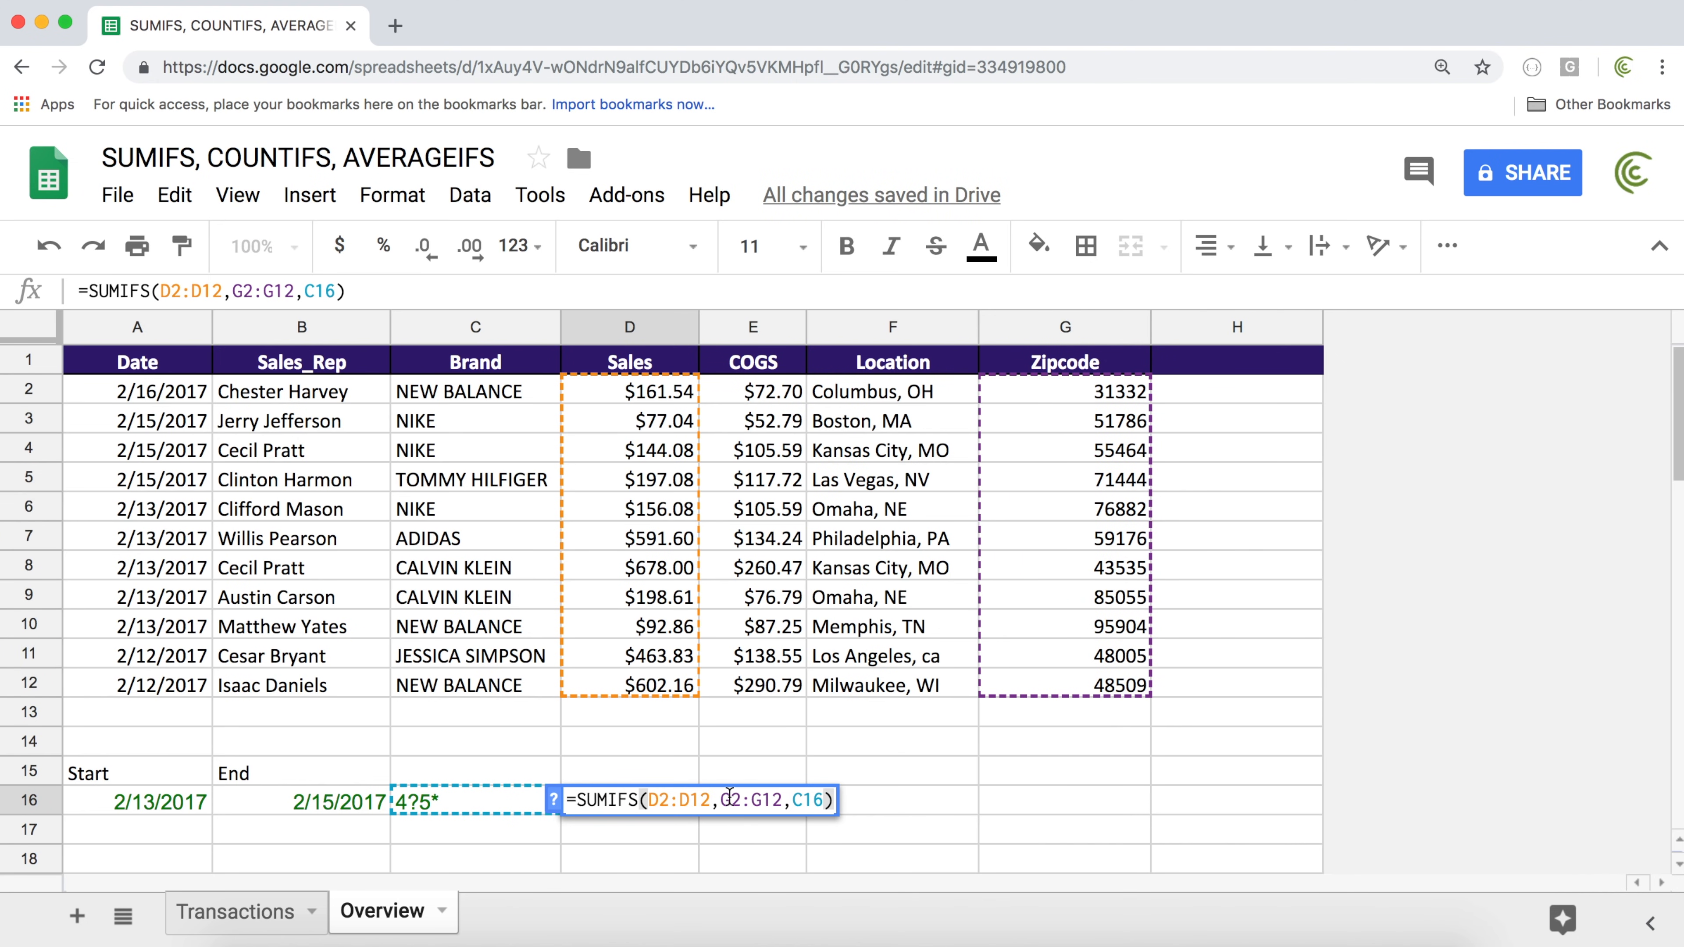
left_click_drag(721, 800, 785, 802)
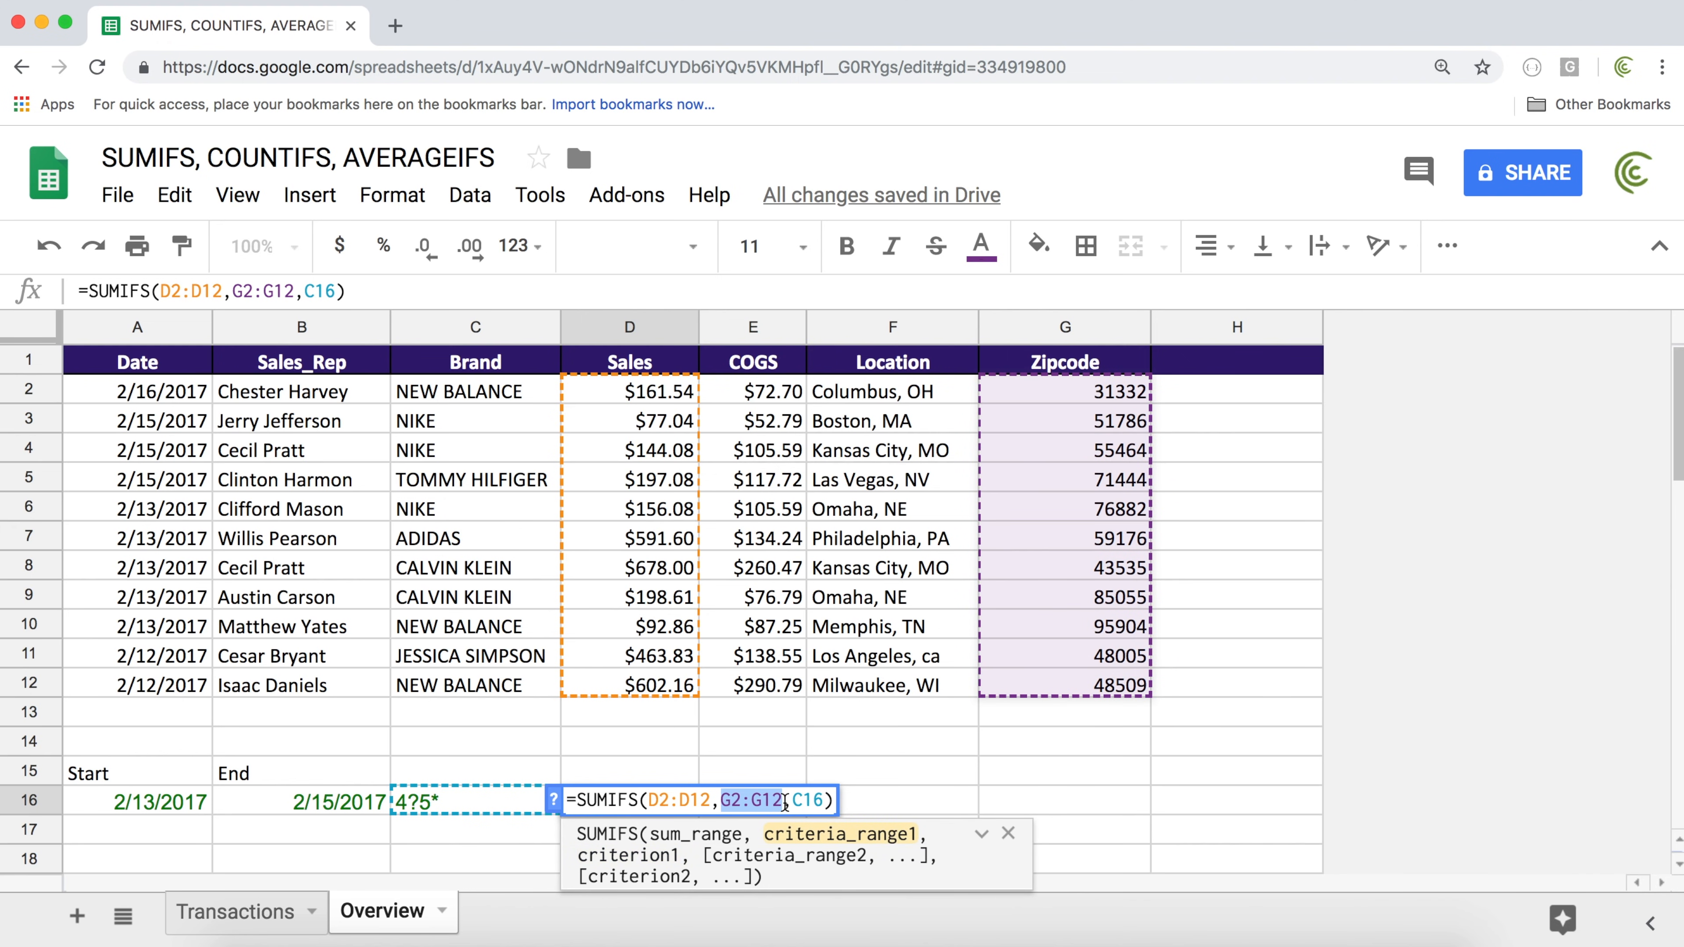
left_click(784, 803)
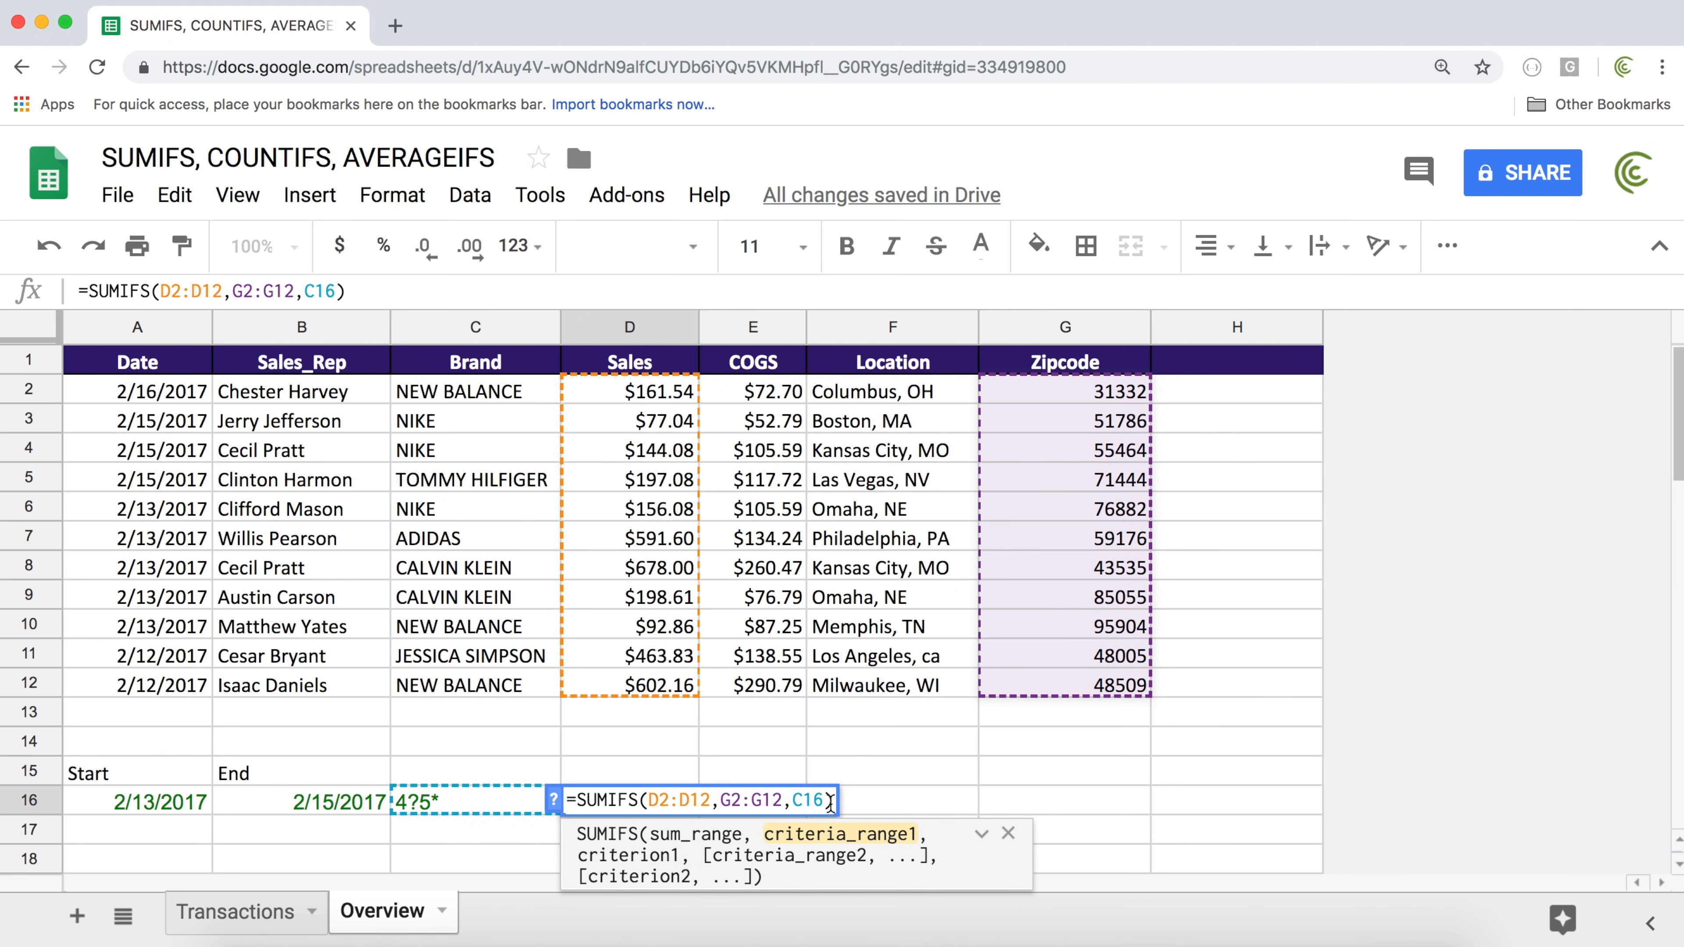
key("Left")
type("arra")
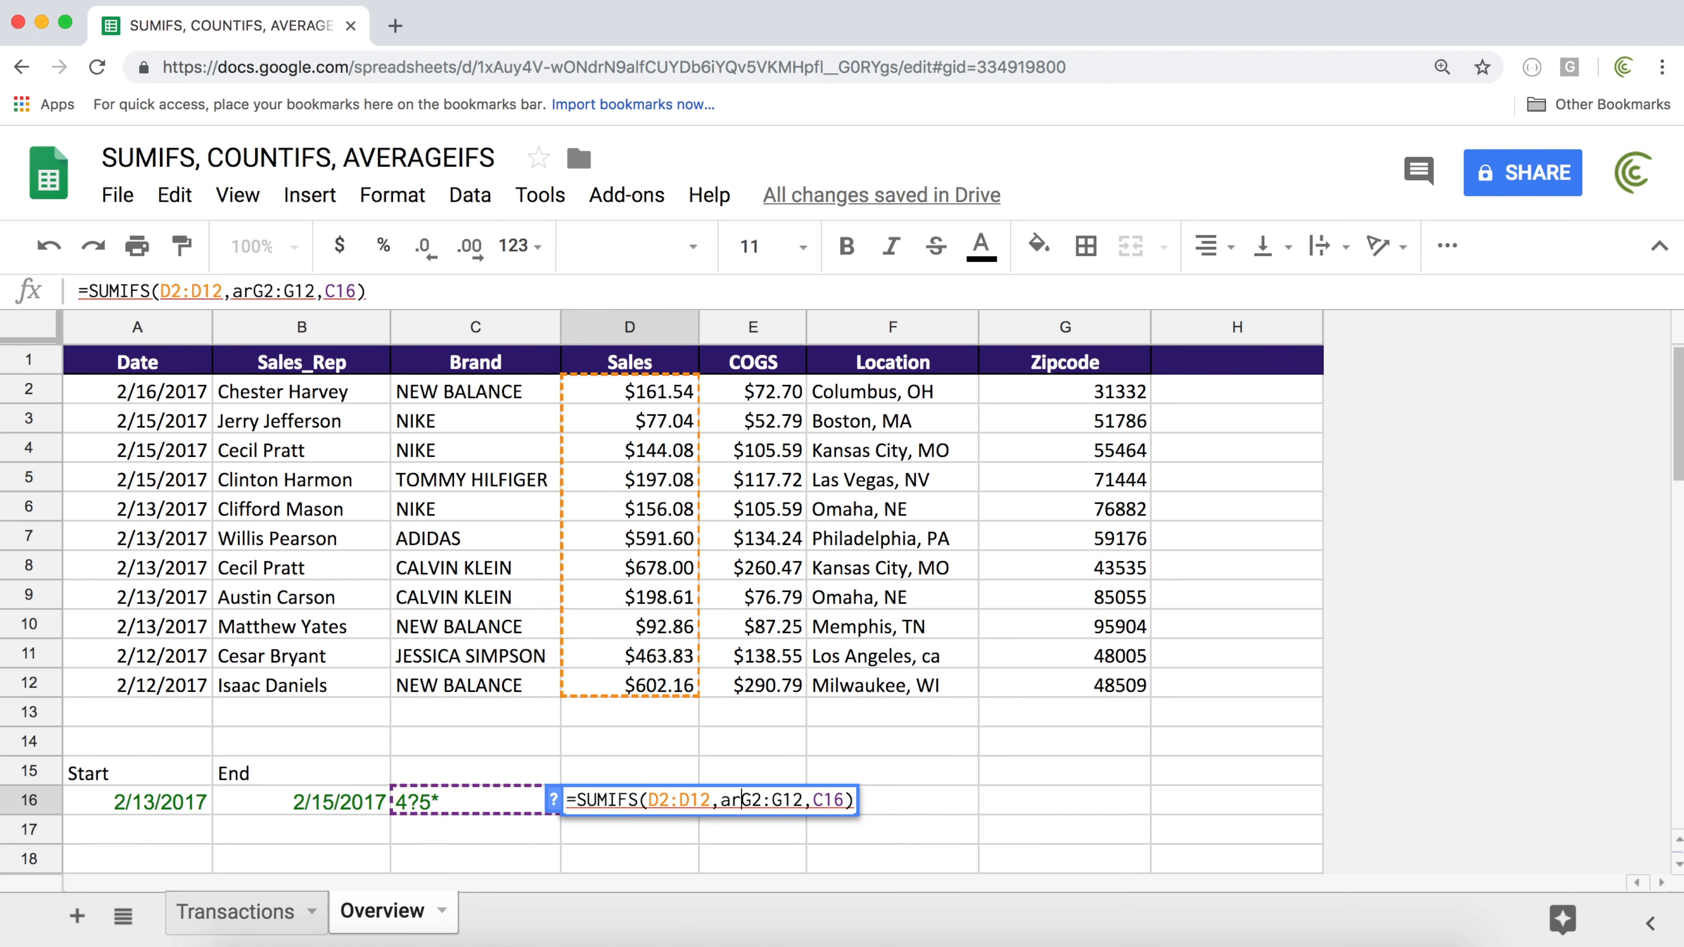
type("yf")
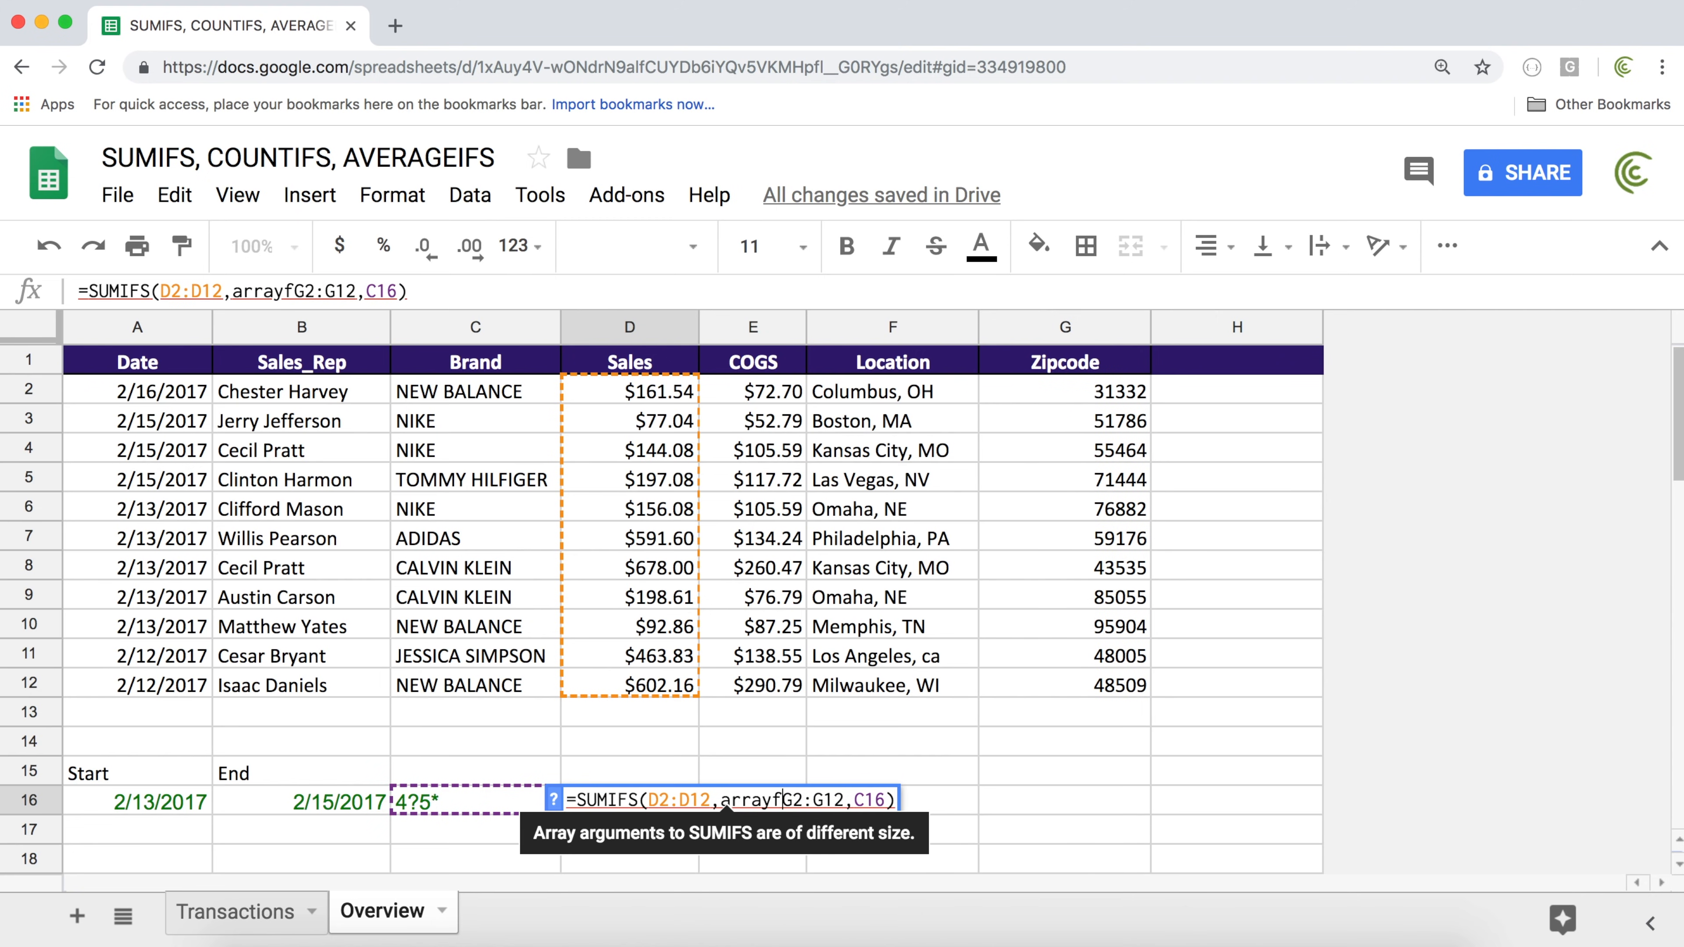
type("ormula(")
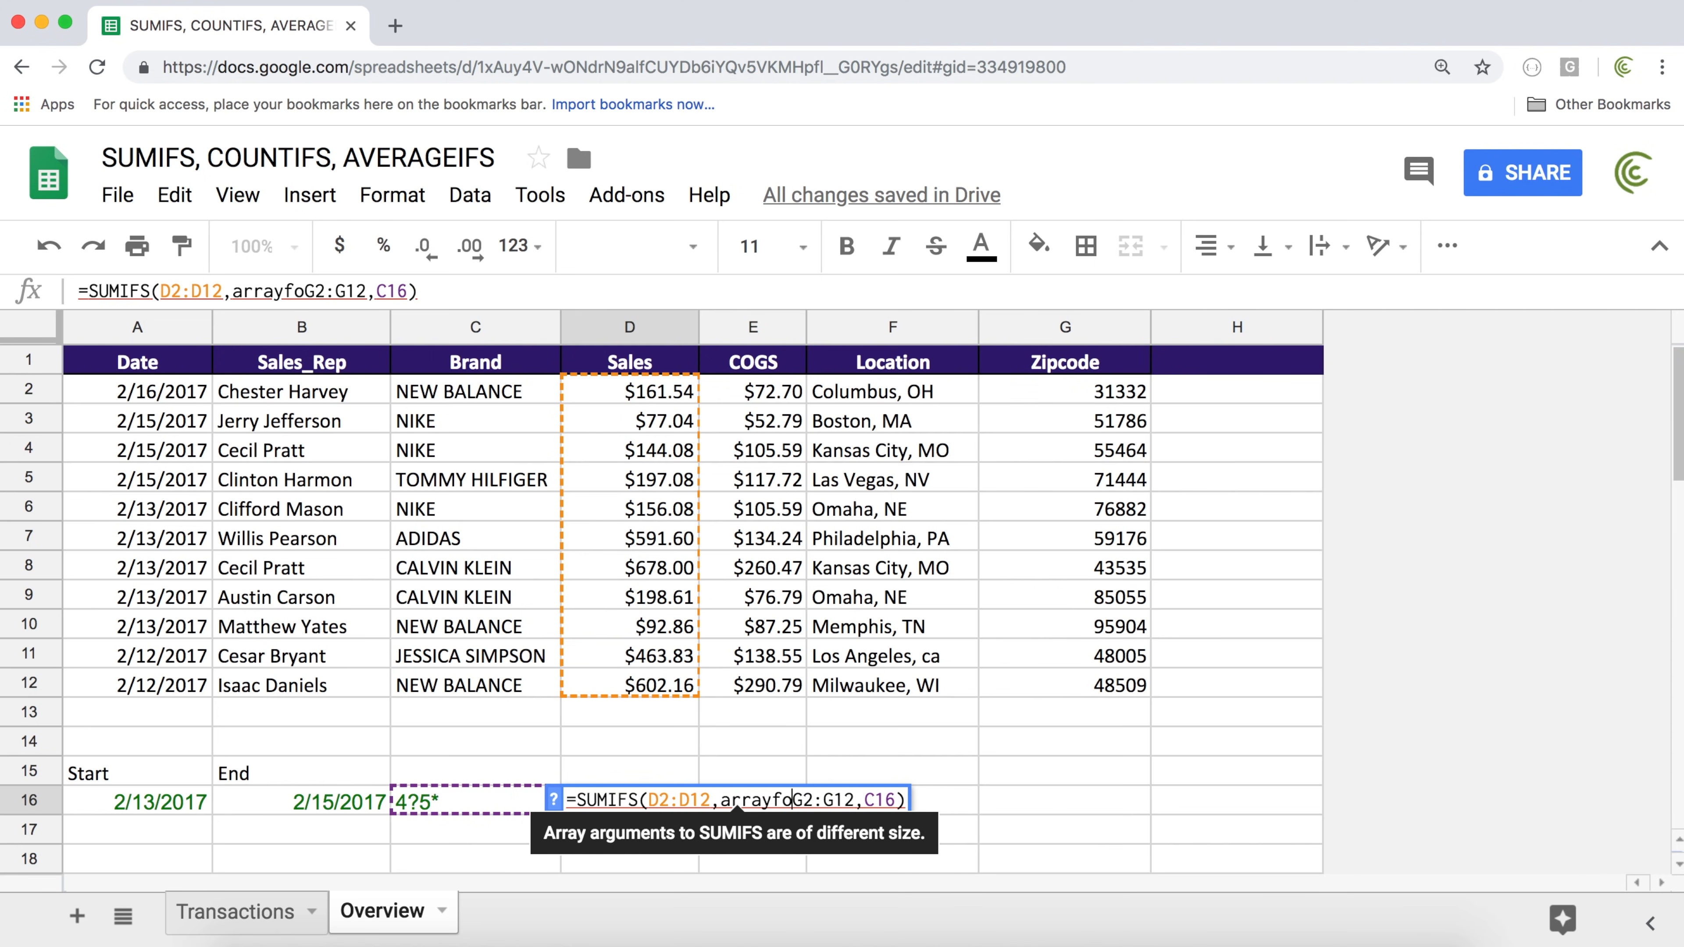
key("Right")
key("Right")
key("Right")
key("Right")
type(")")
Append &"" to G2:G12 inside D16's arrayformula and commit the formula
key("Left")
type("&")
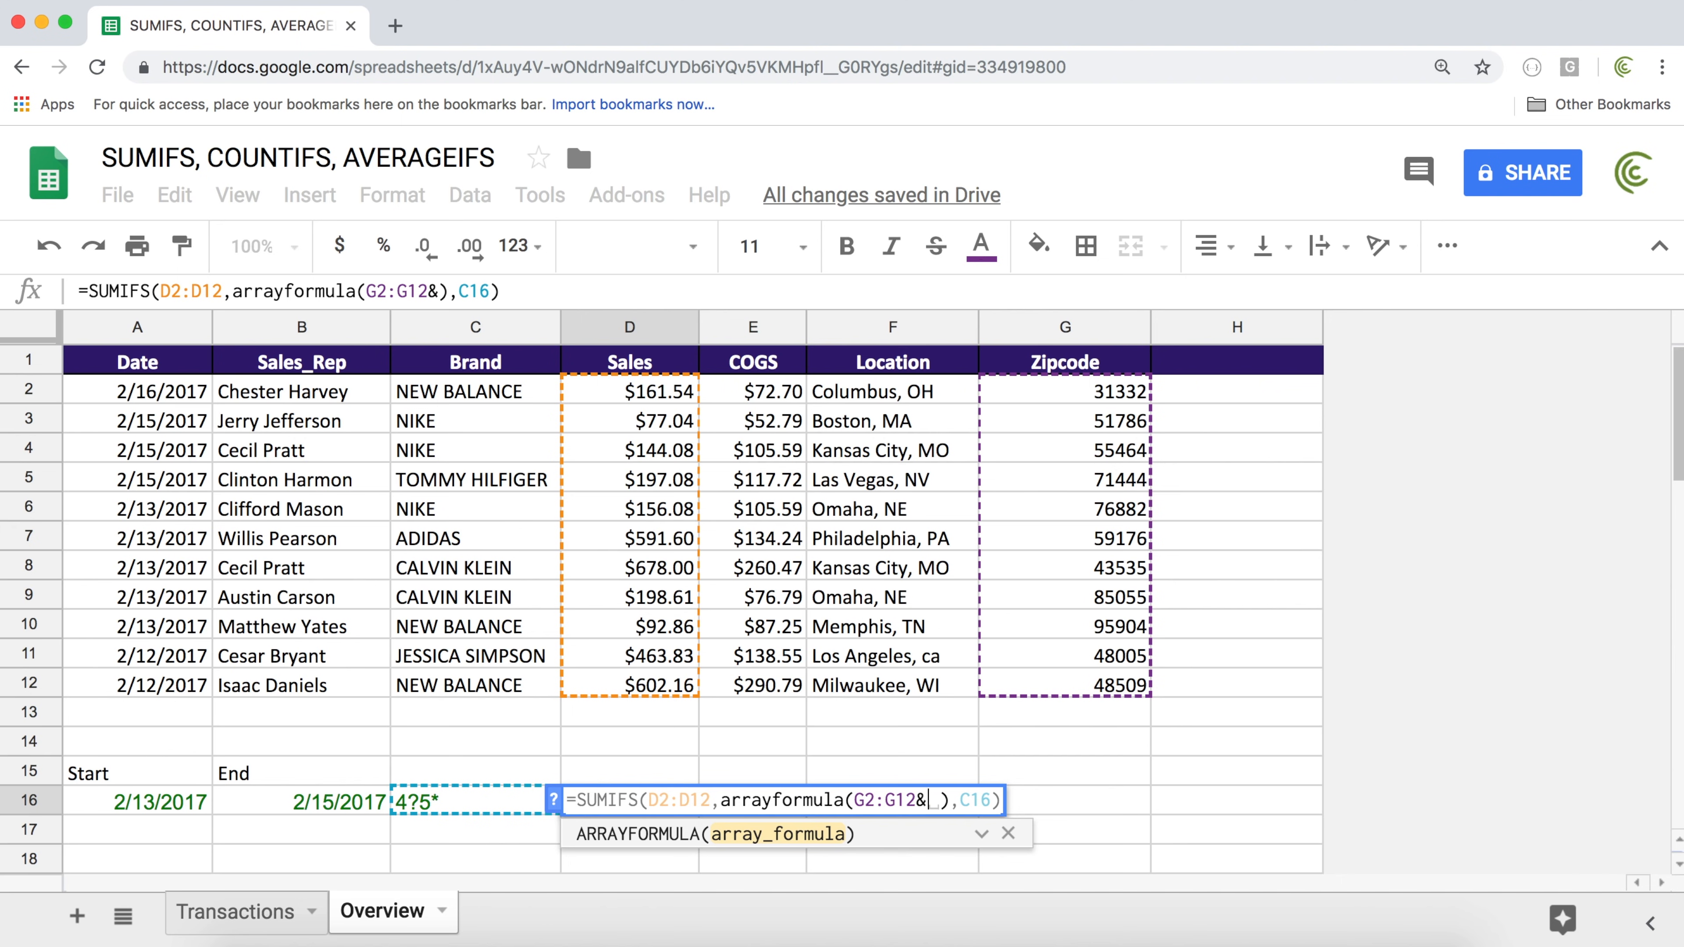
type("\"\"")
key("Left")
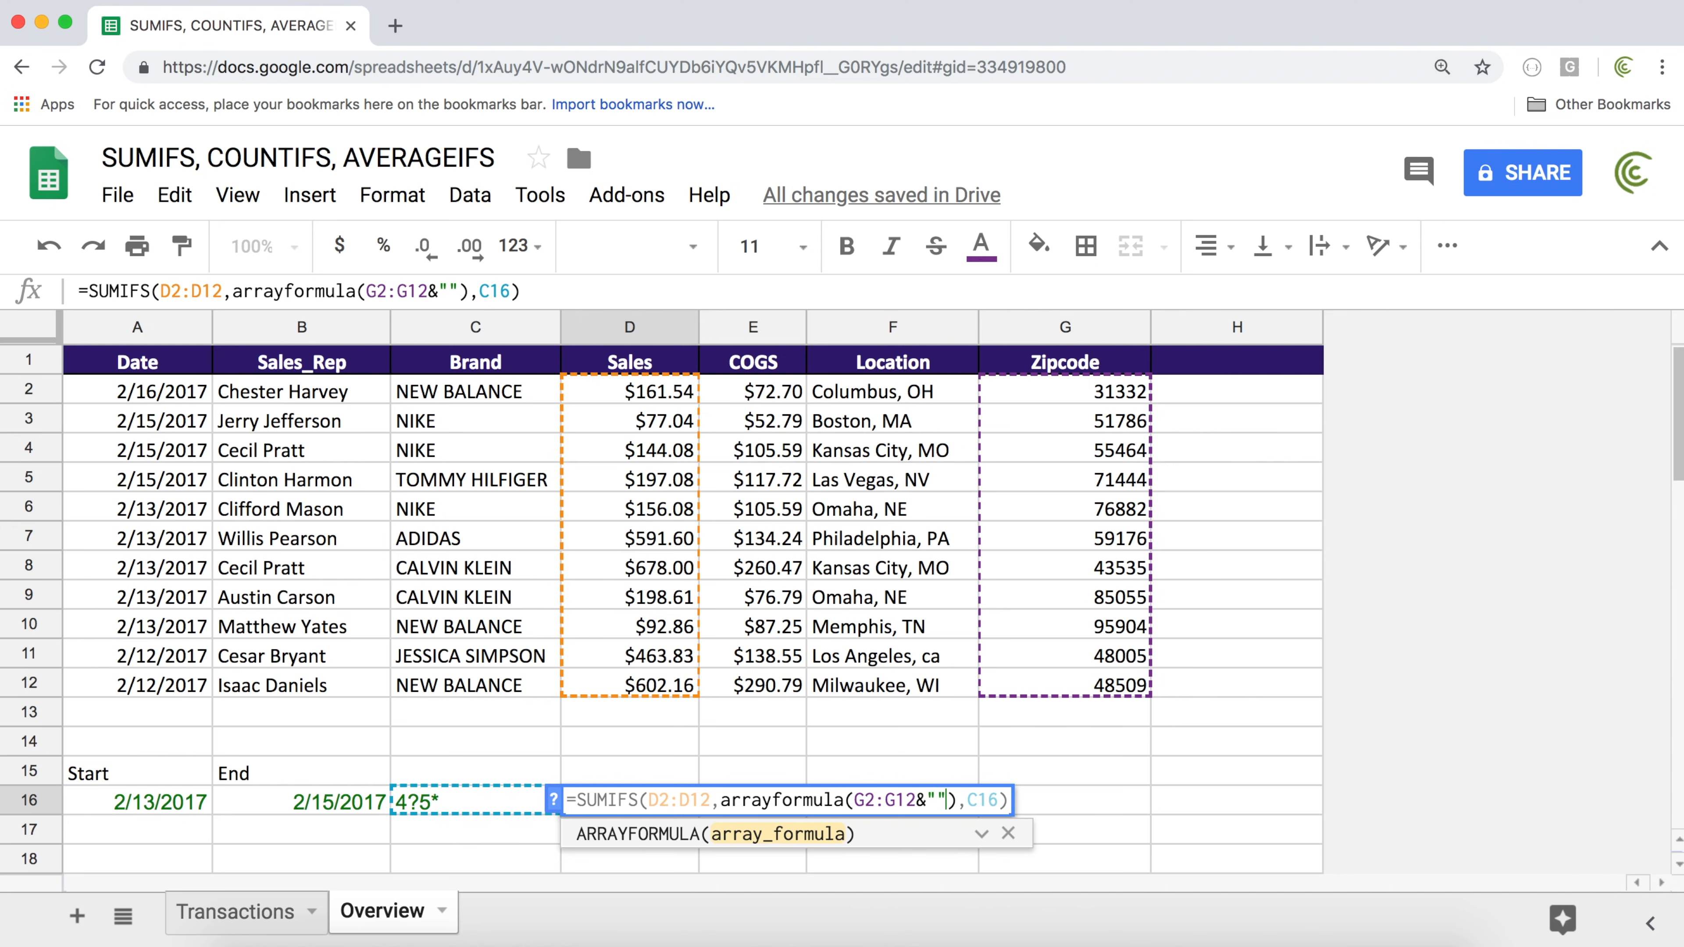
key("Return")
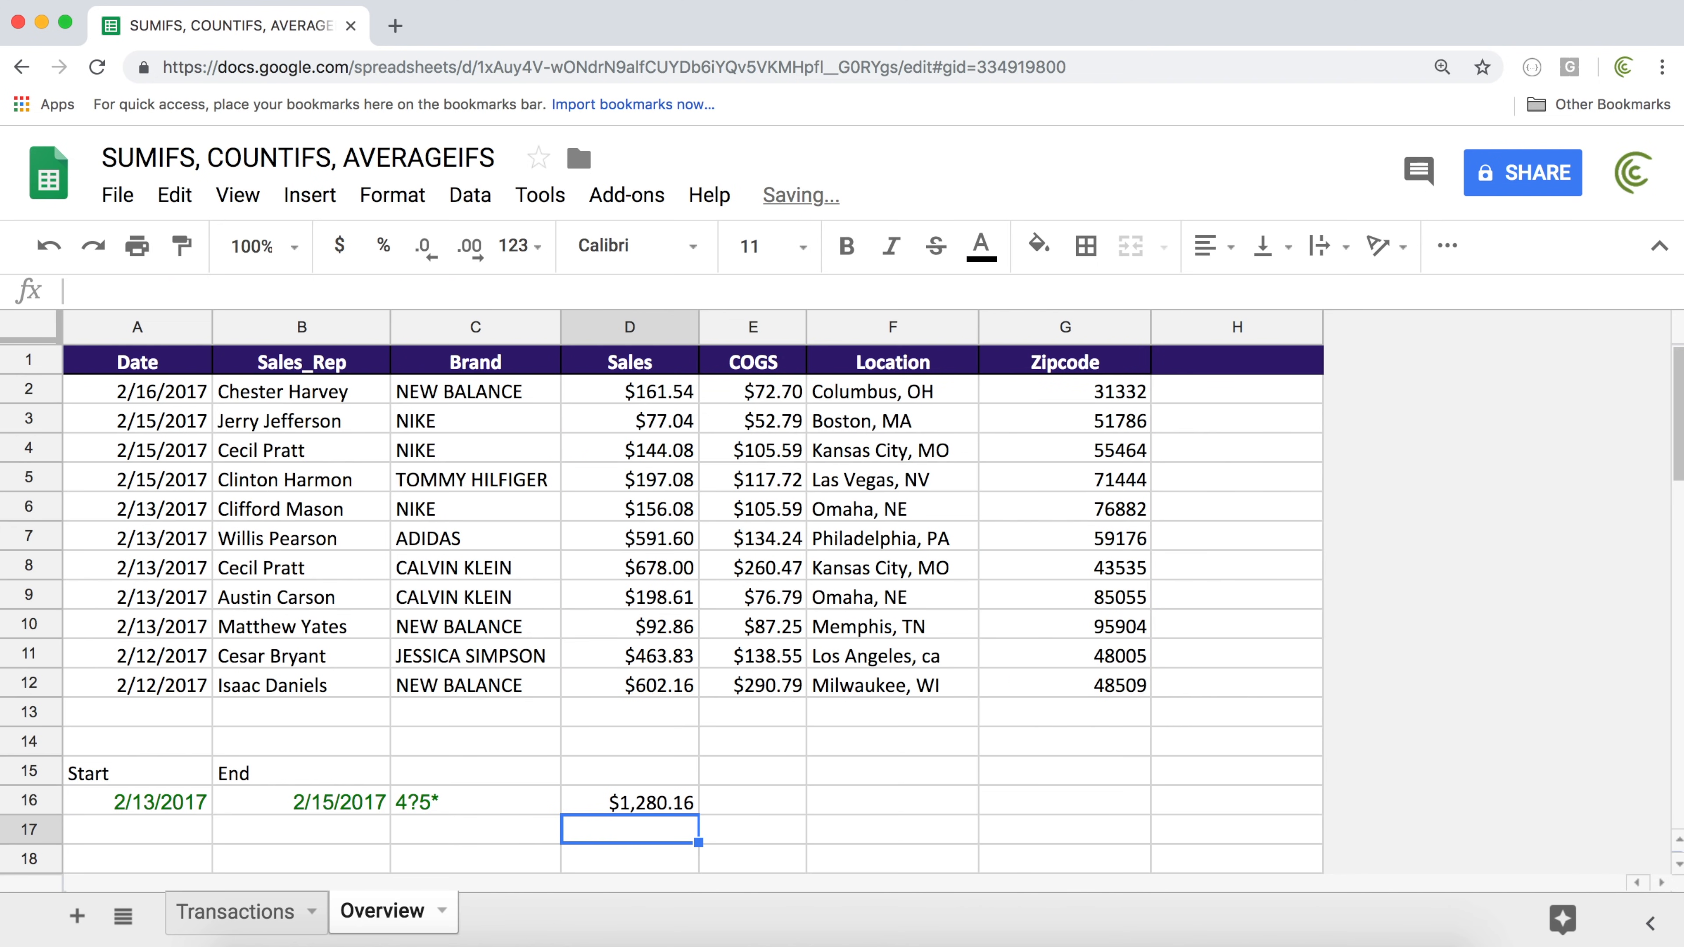
key("Up")
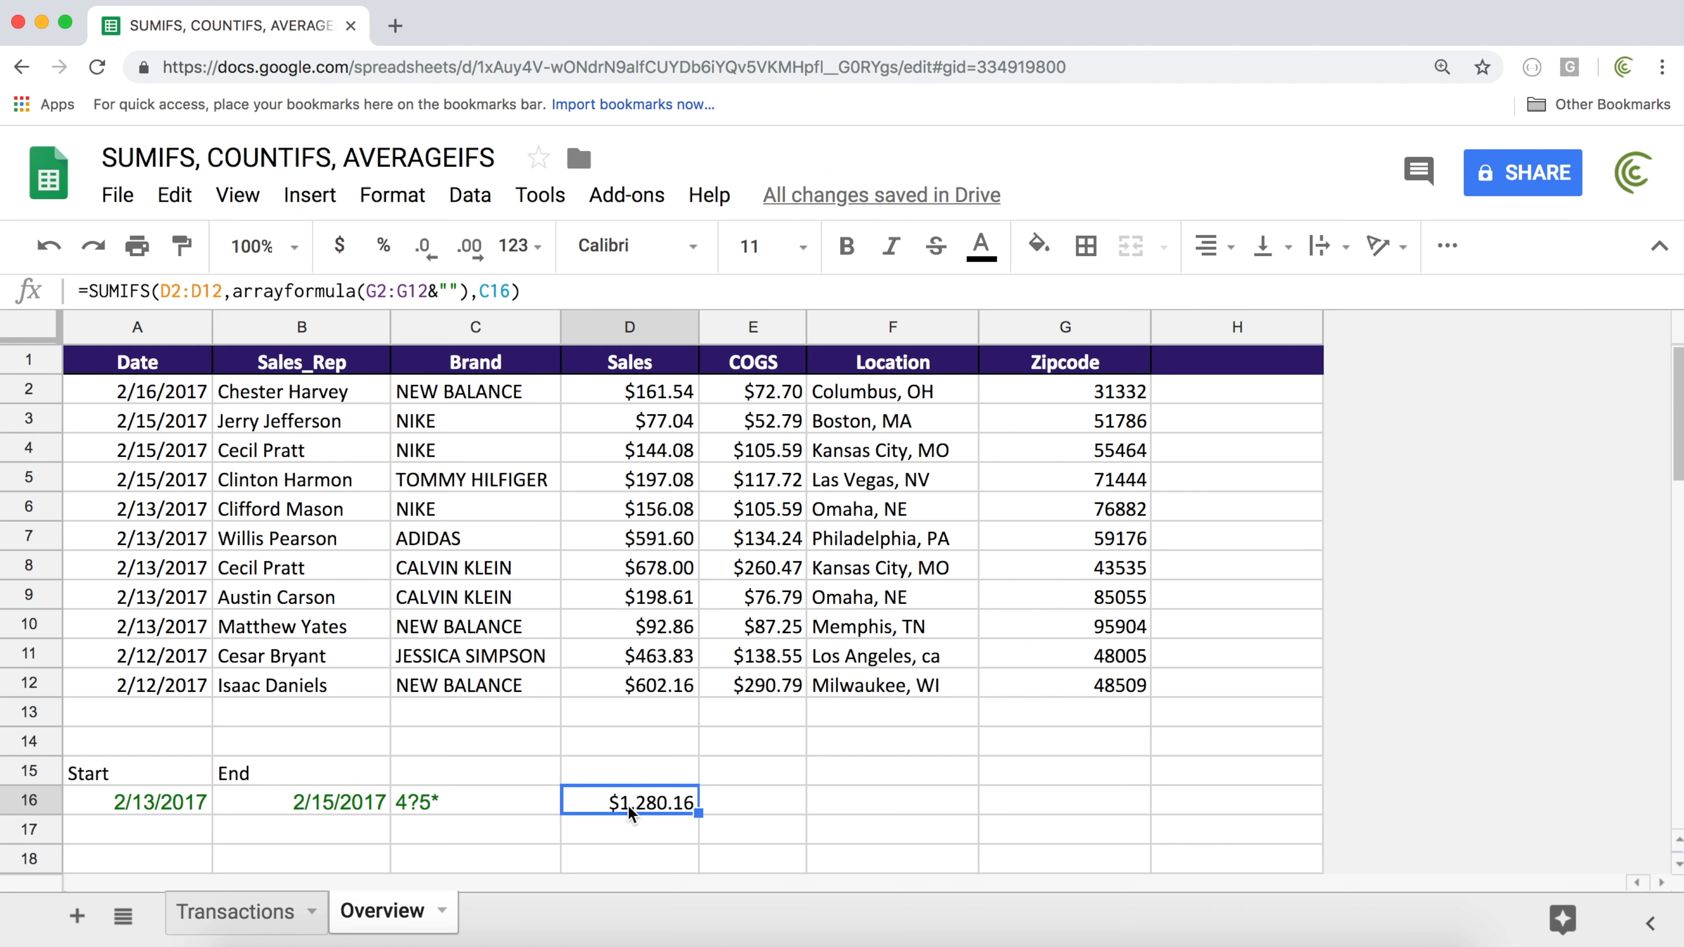
Change the function in D16 from SUMIFS to AVERAGEIFS, keeping its arguments
double_click(628, 804)
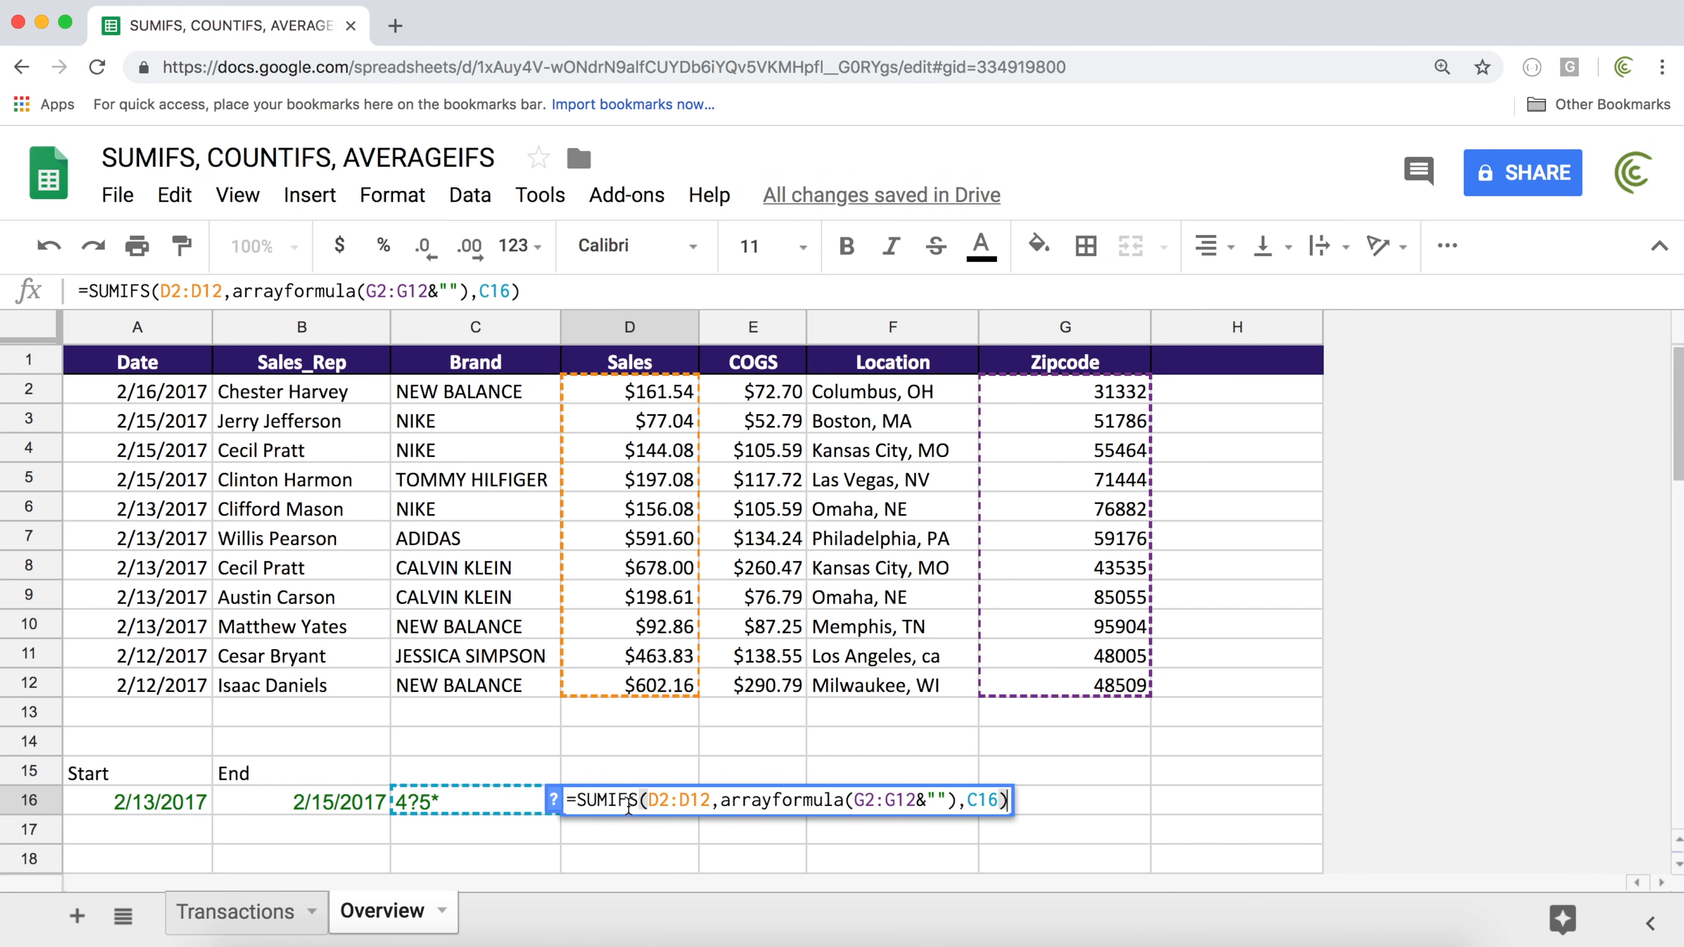
double_click(584, 798)
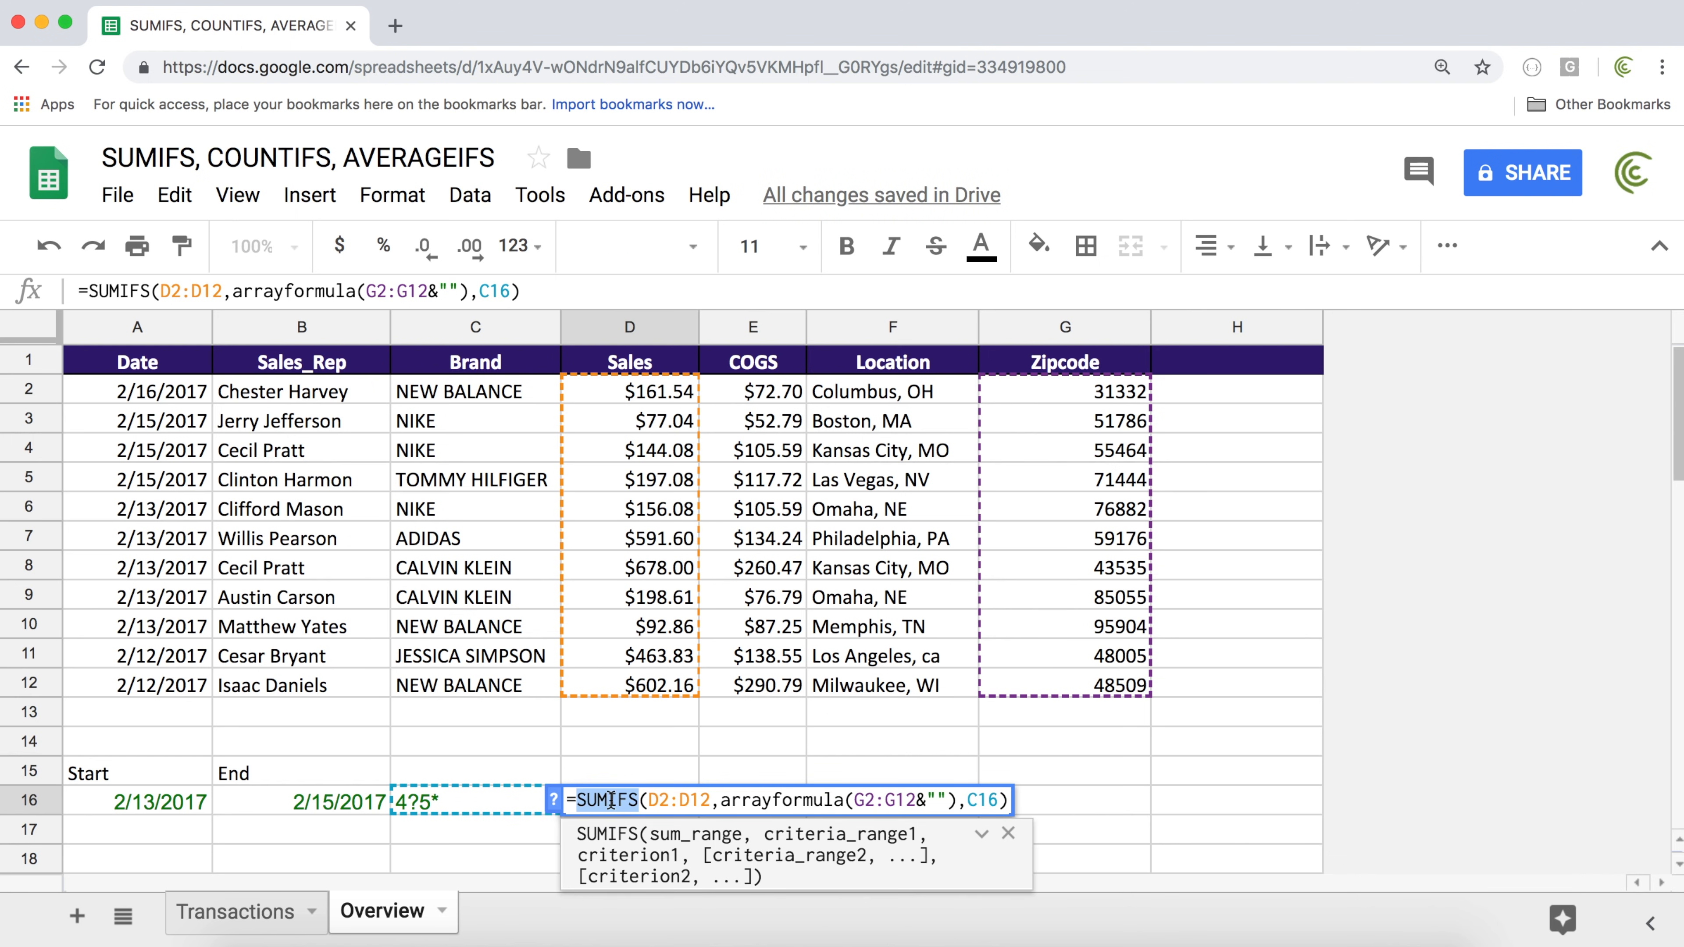
type("AVERAG")
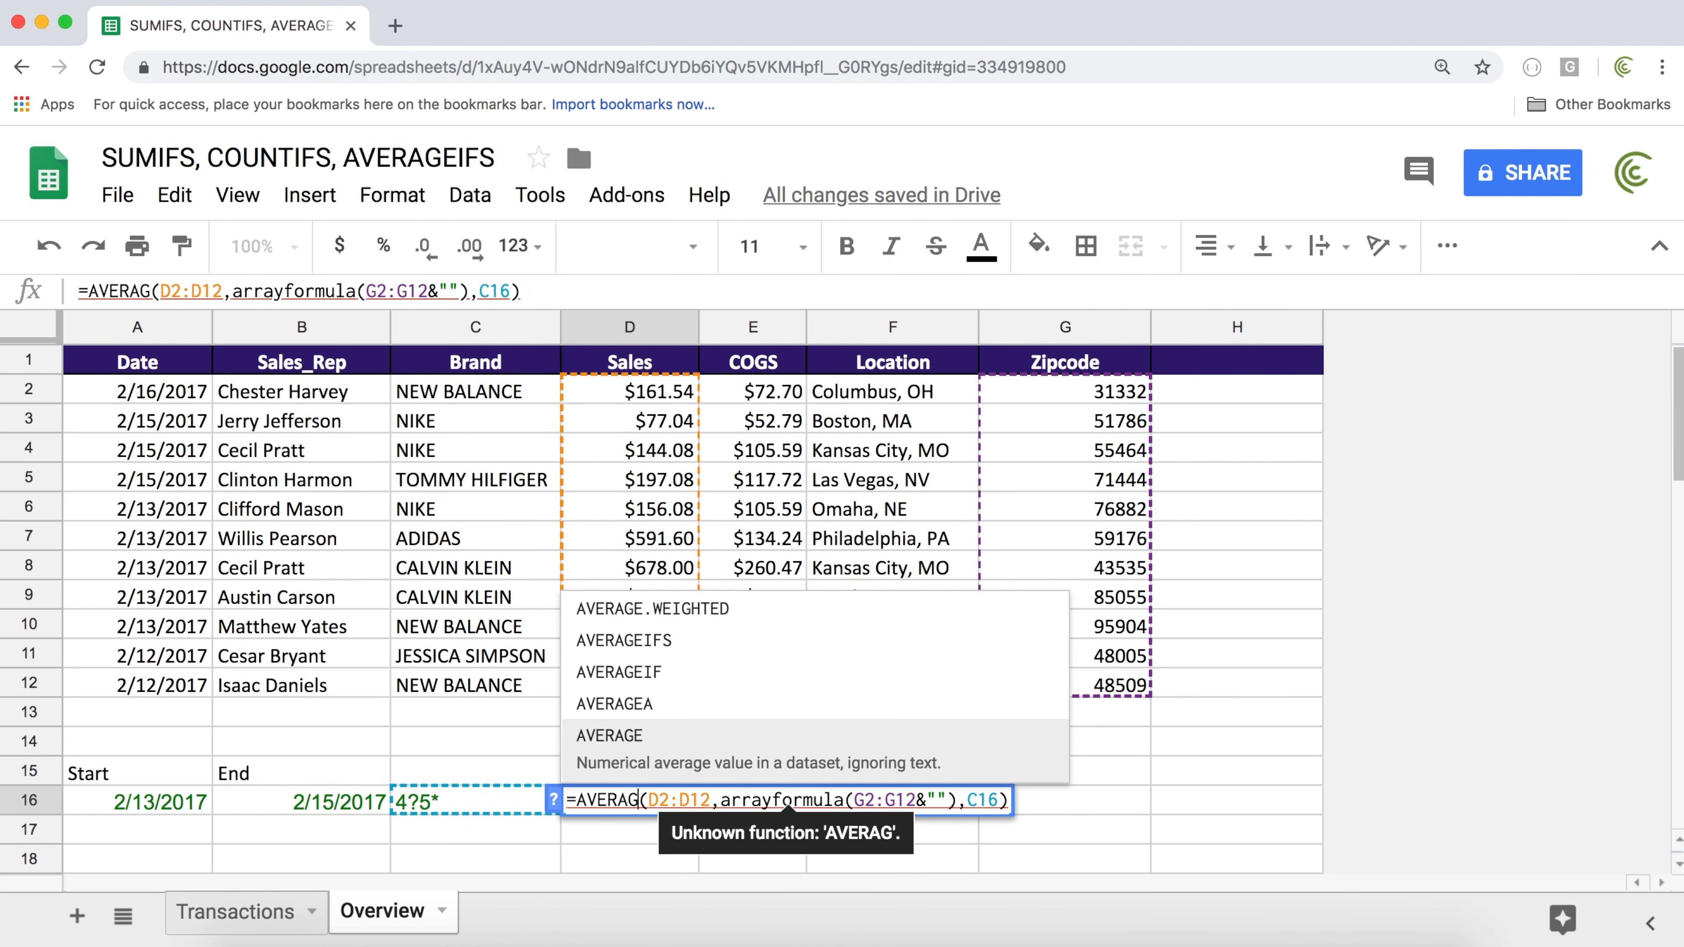
key("Up")
key("Up")
key("Up")
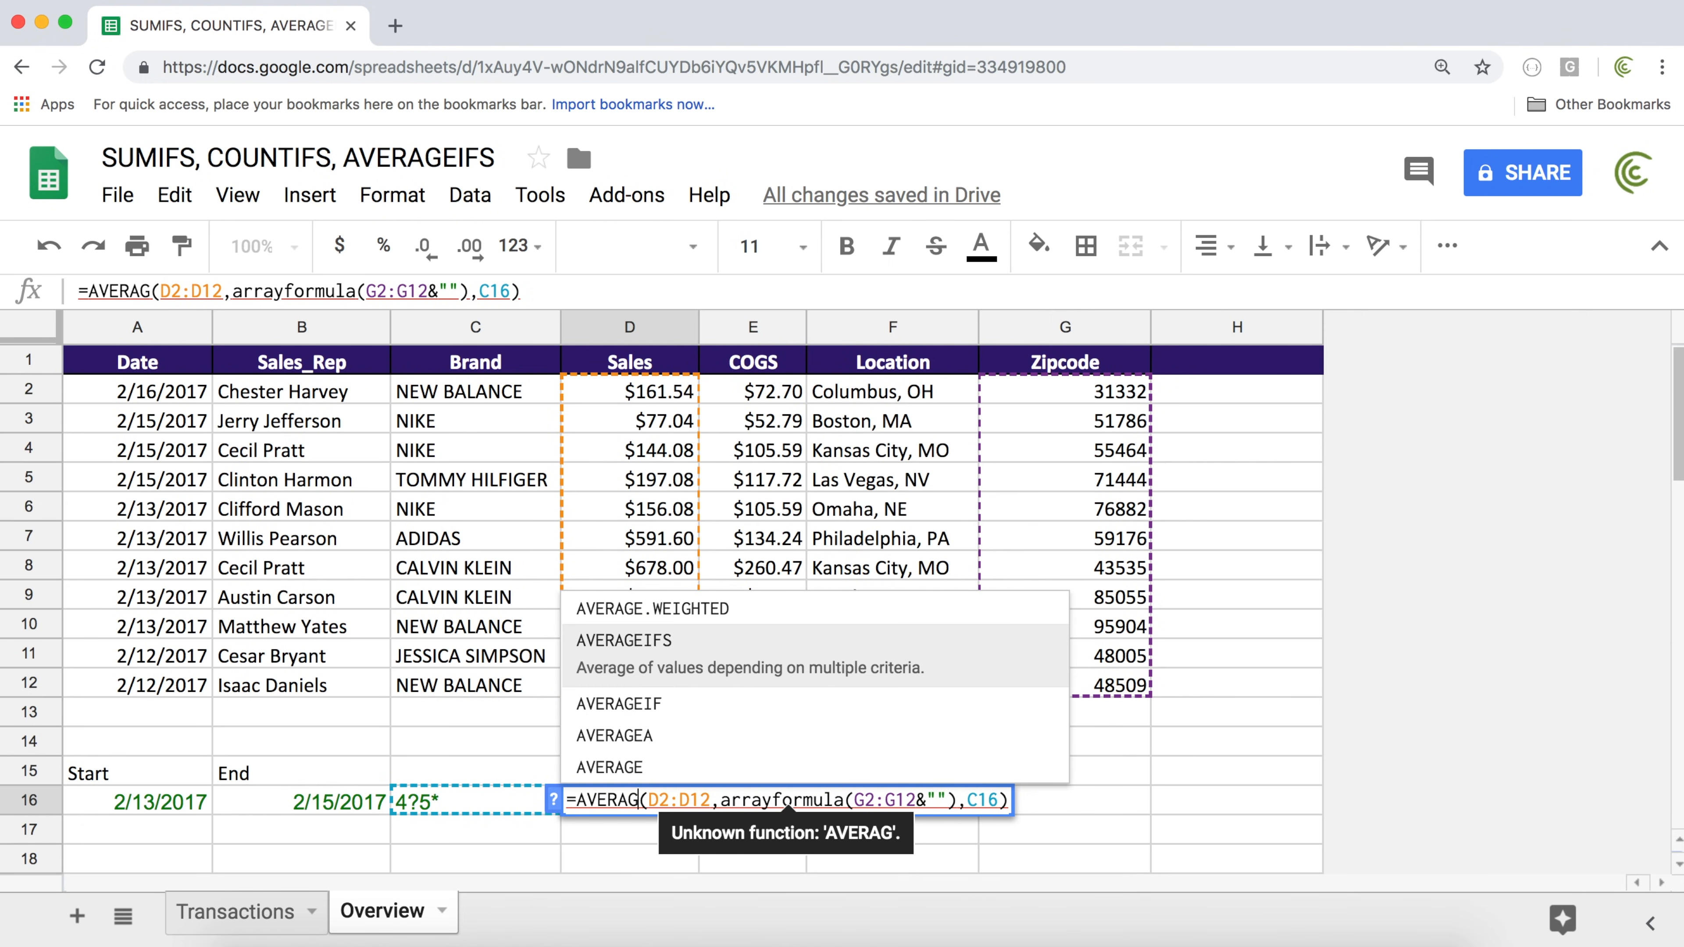
key("Tab")
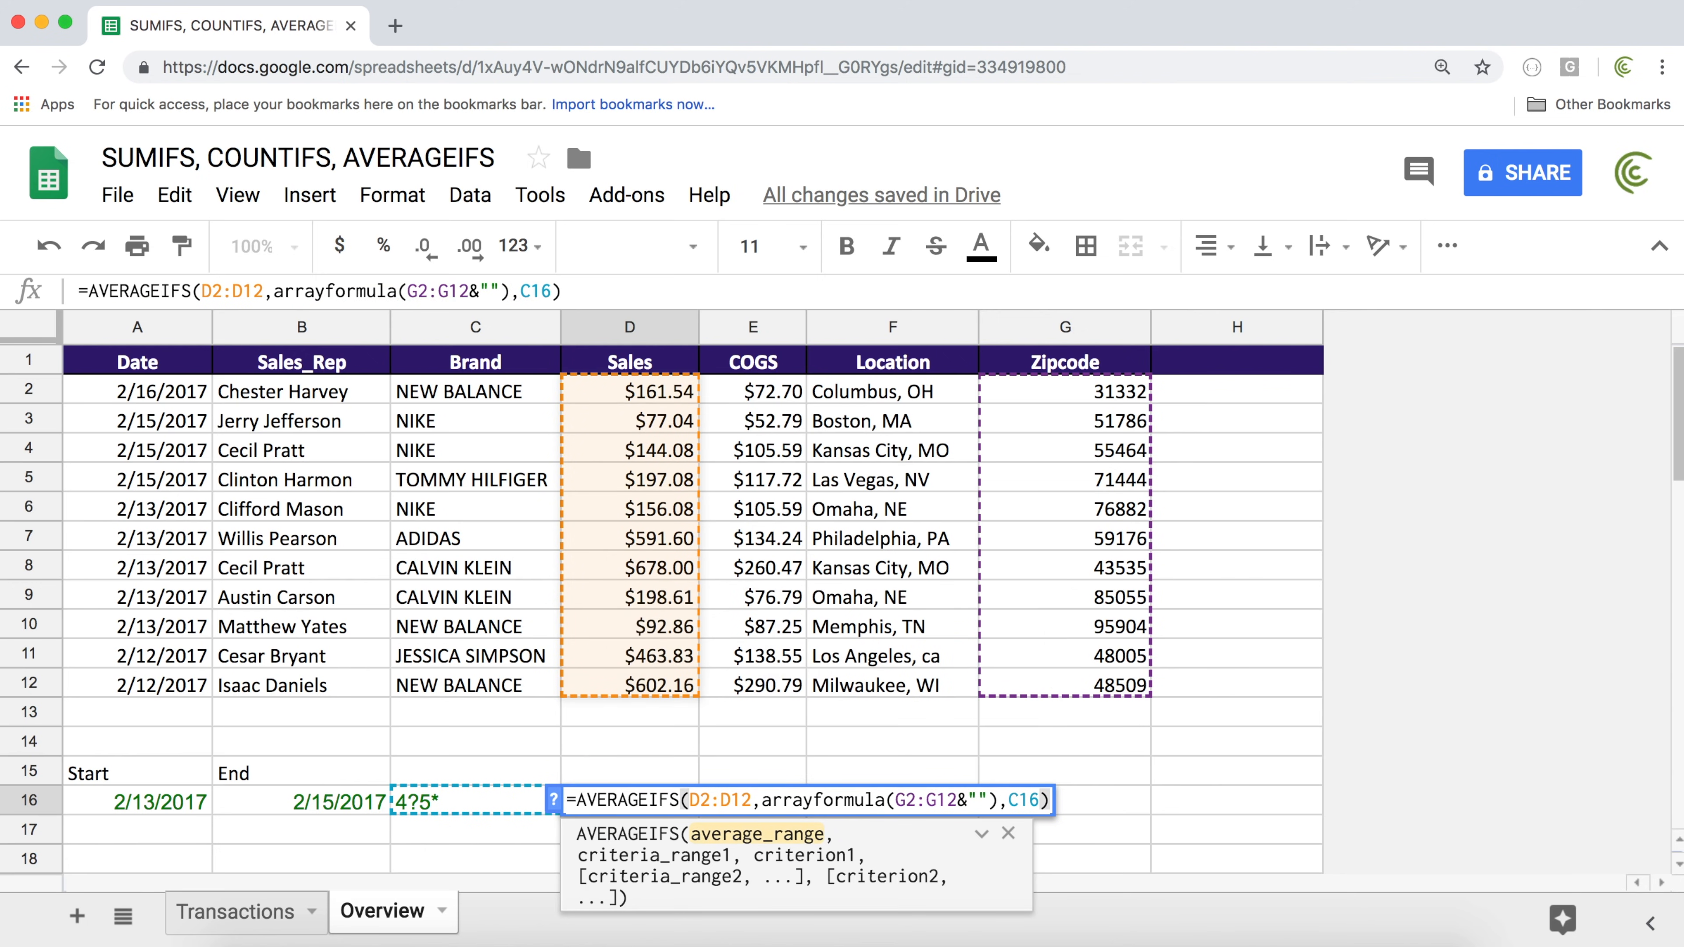
key("Return")
Remove everything after the equals sign in D16's AVERAGEIFS formula and insert the COUNTIFS function in its place
key("Up")
key("Return")
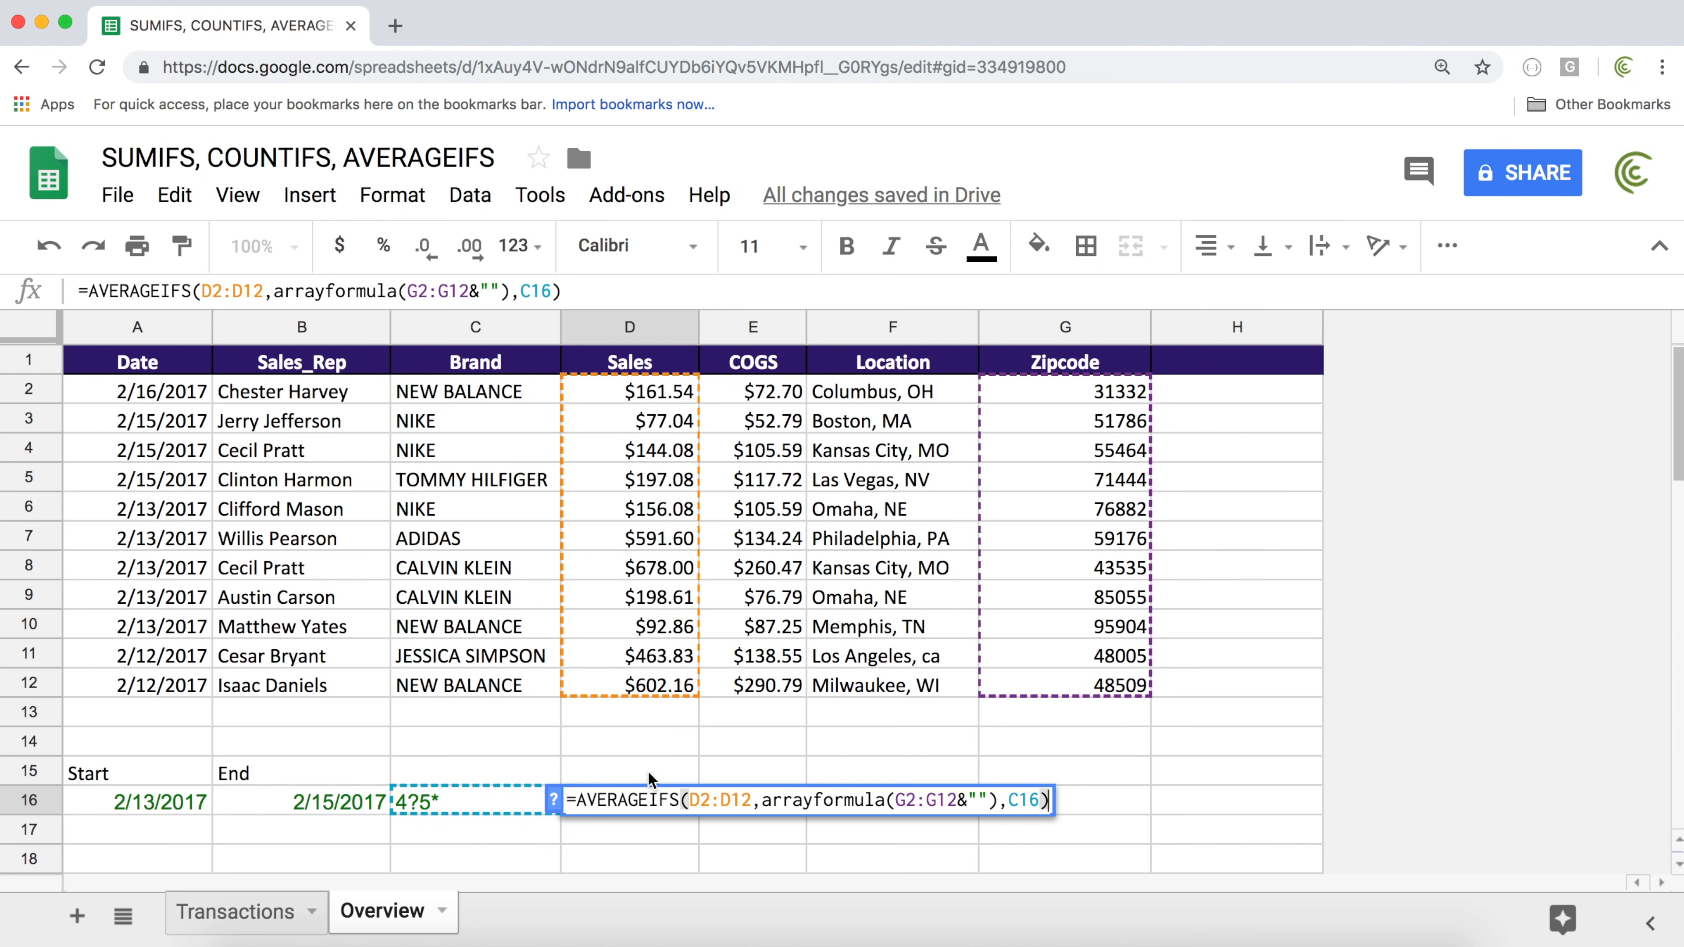
left_click_drag(577, 801, 1150, 803)
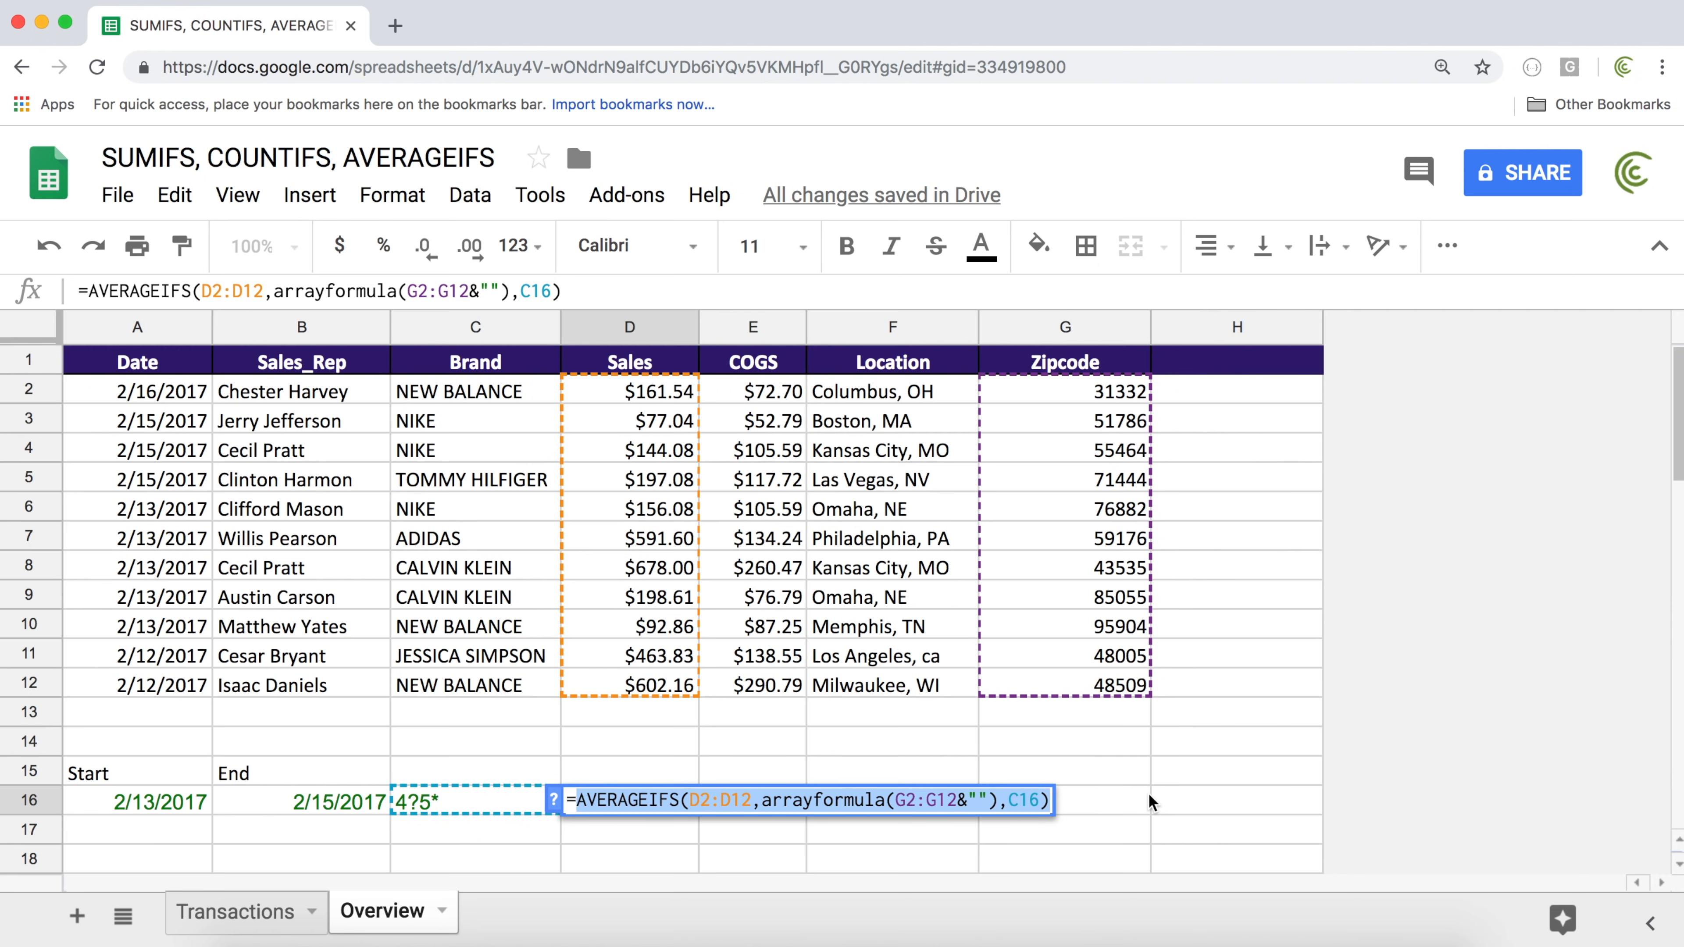
key("super+x")
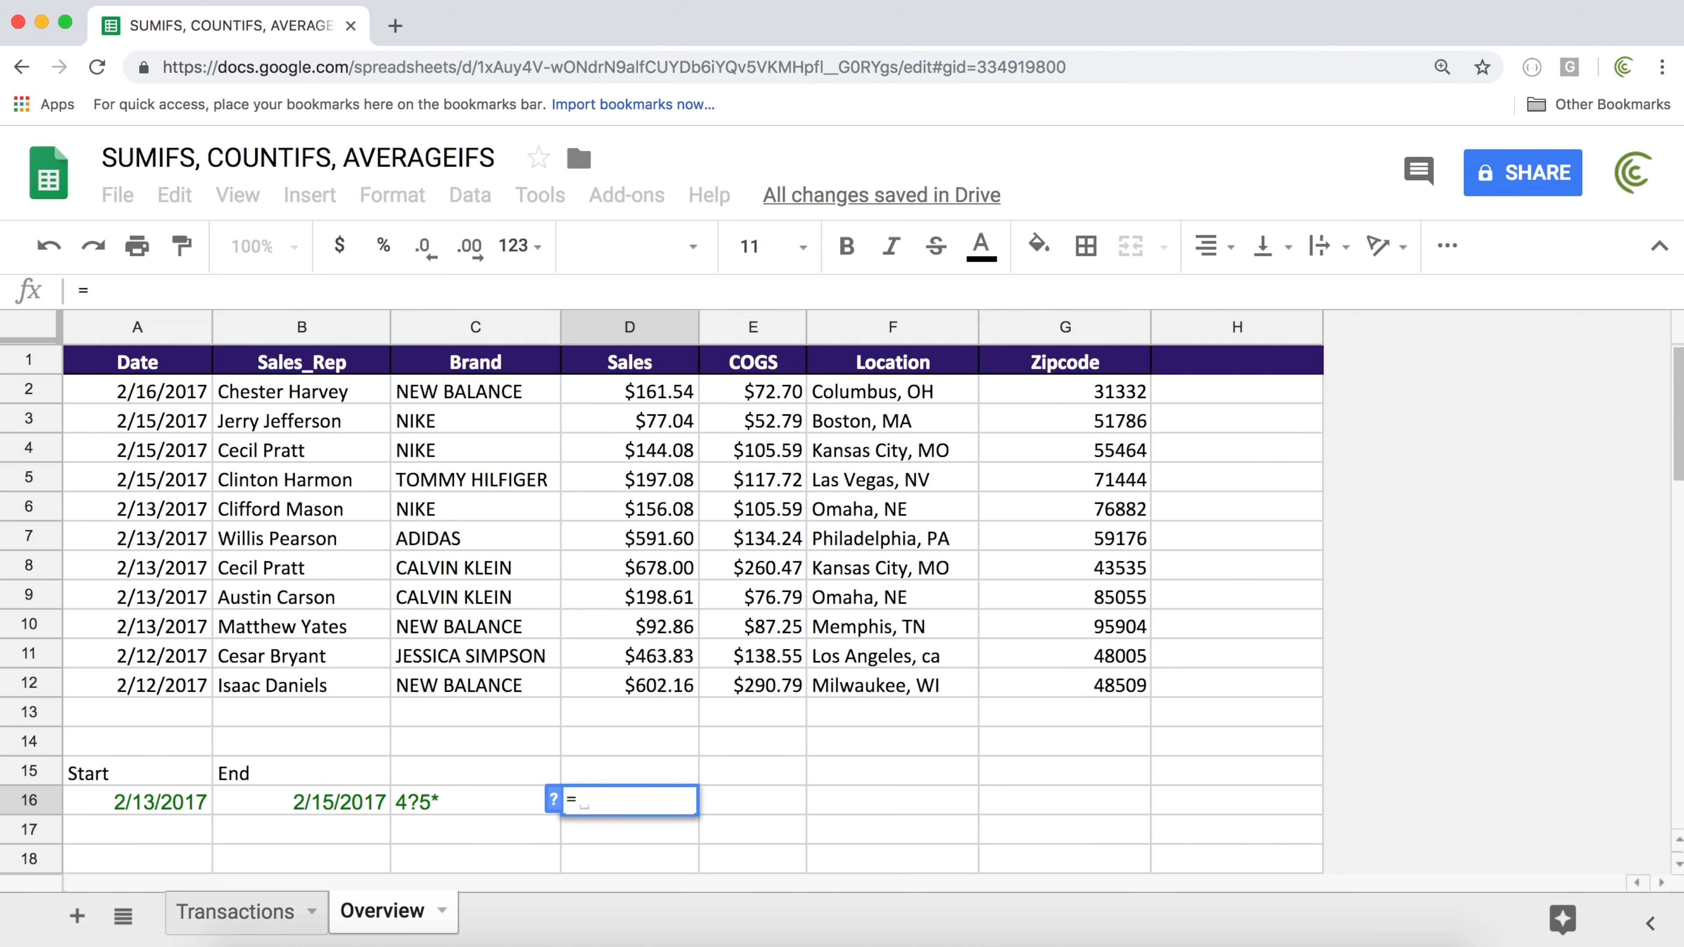
type("COUNT")
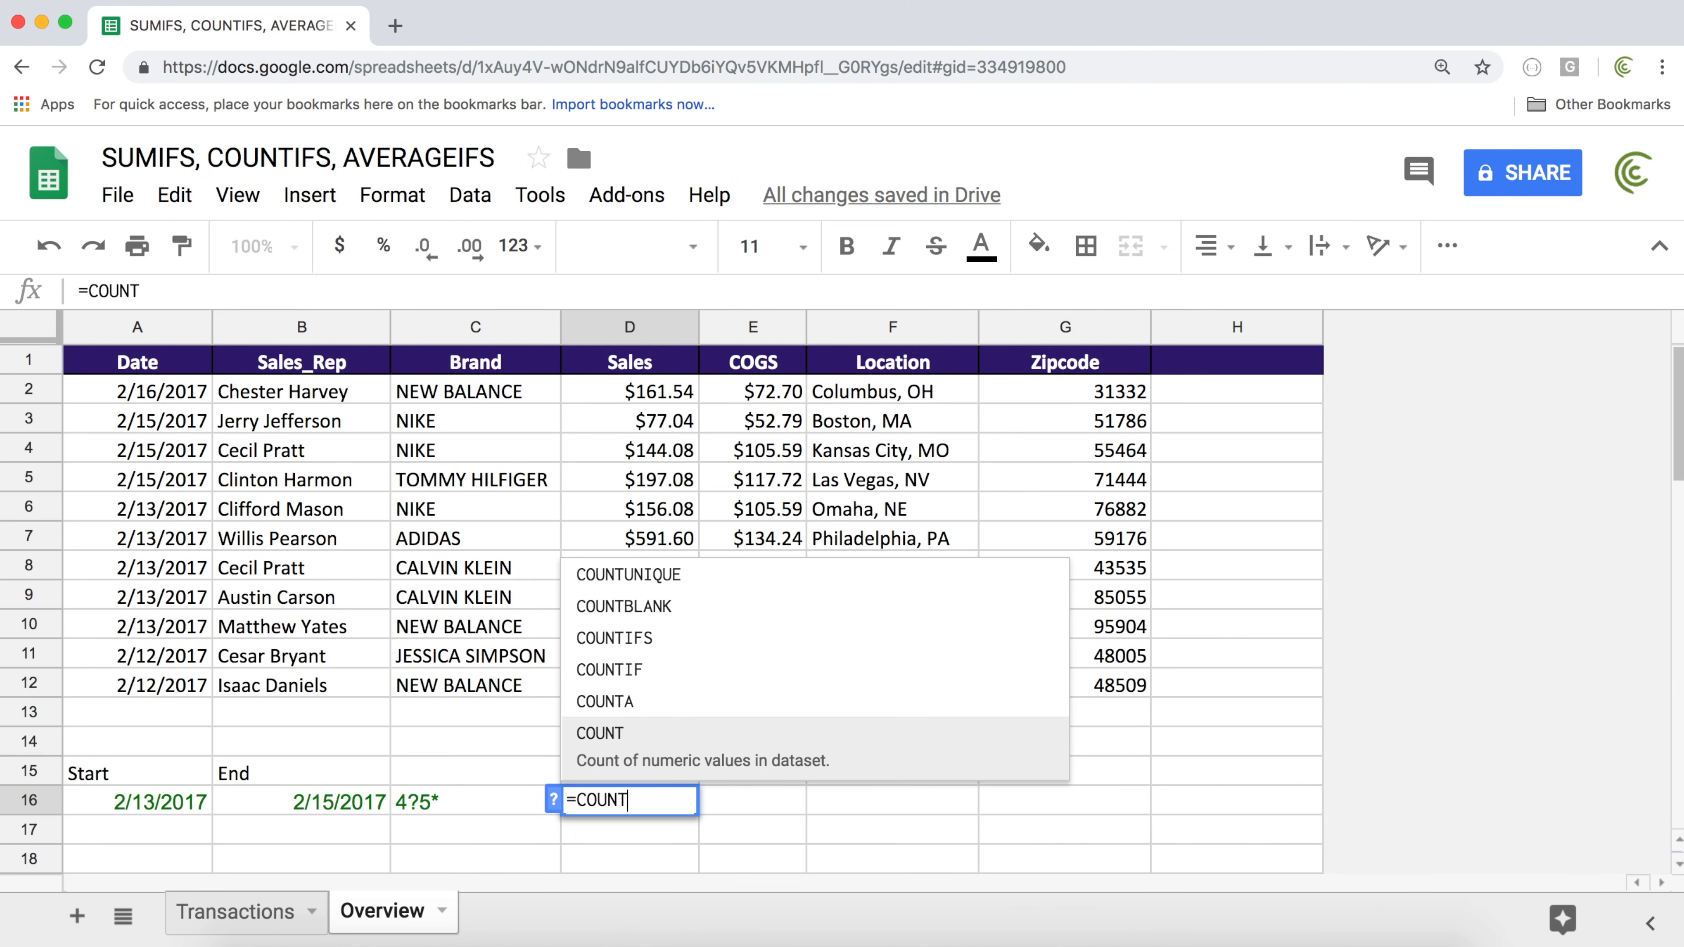
key("Up")
key("Up")
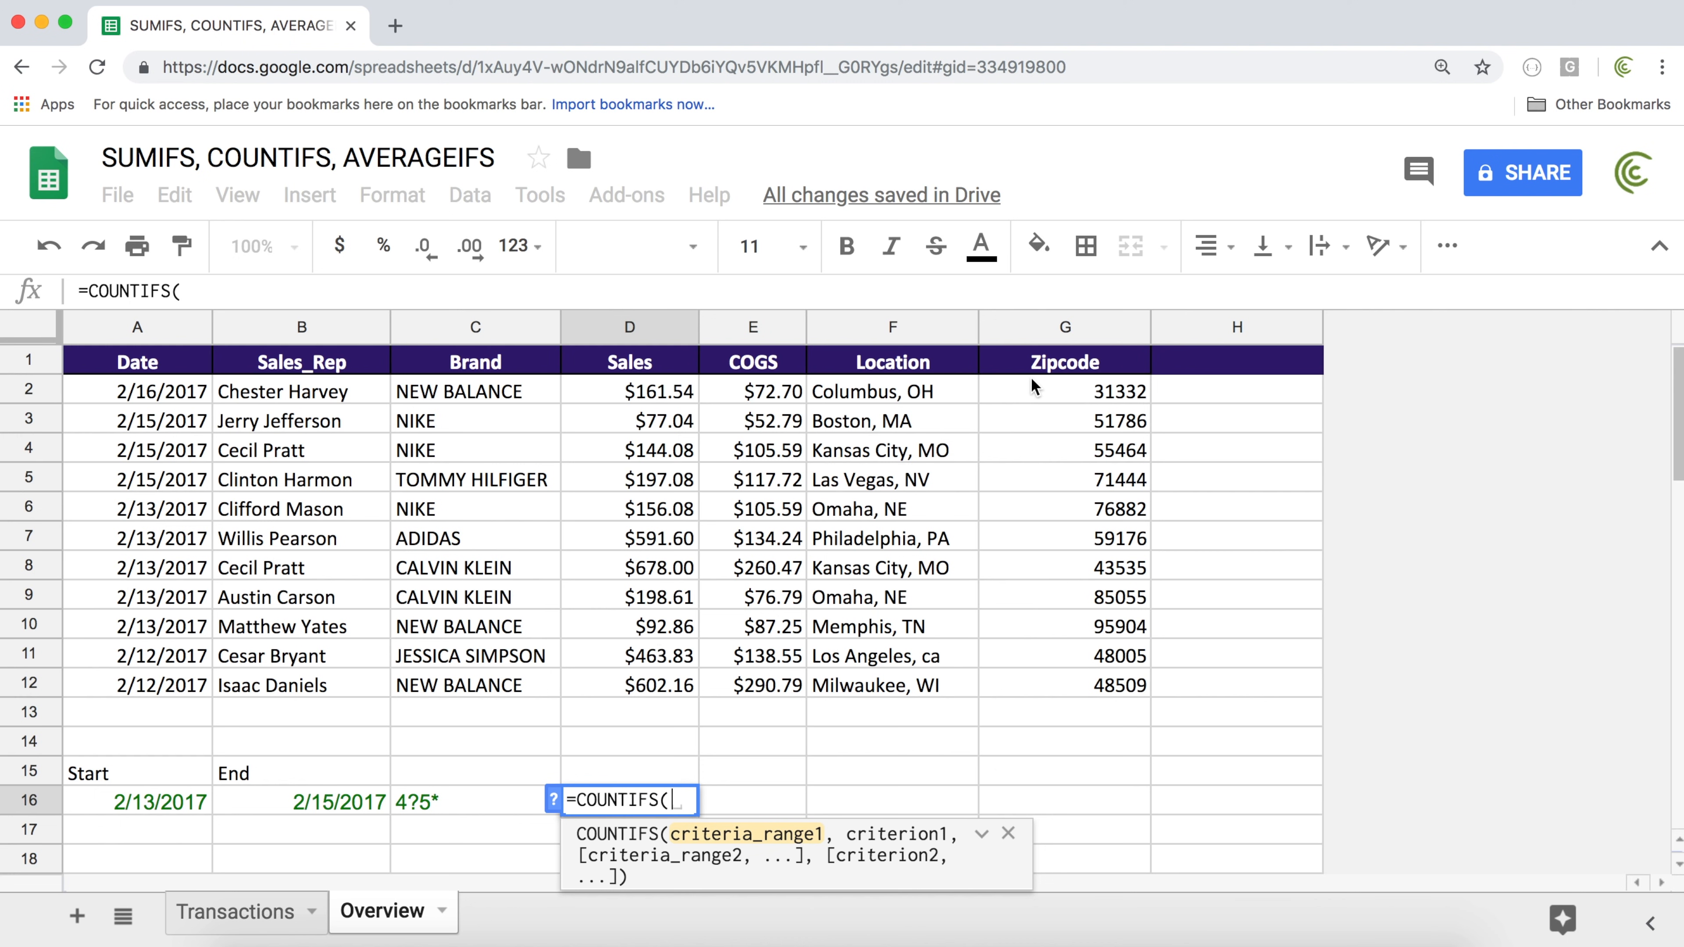
Complete D16's COUNTIFS formula with criteria range G2:G12 and criterion C16, and commit it
left_click(1079, 397)
left_click_drag(1080, 396, 1049, 682)
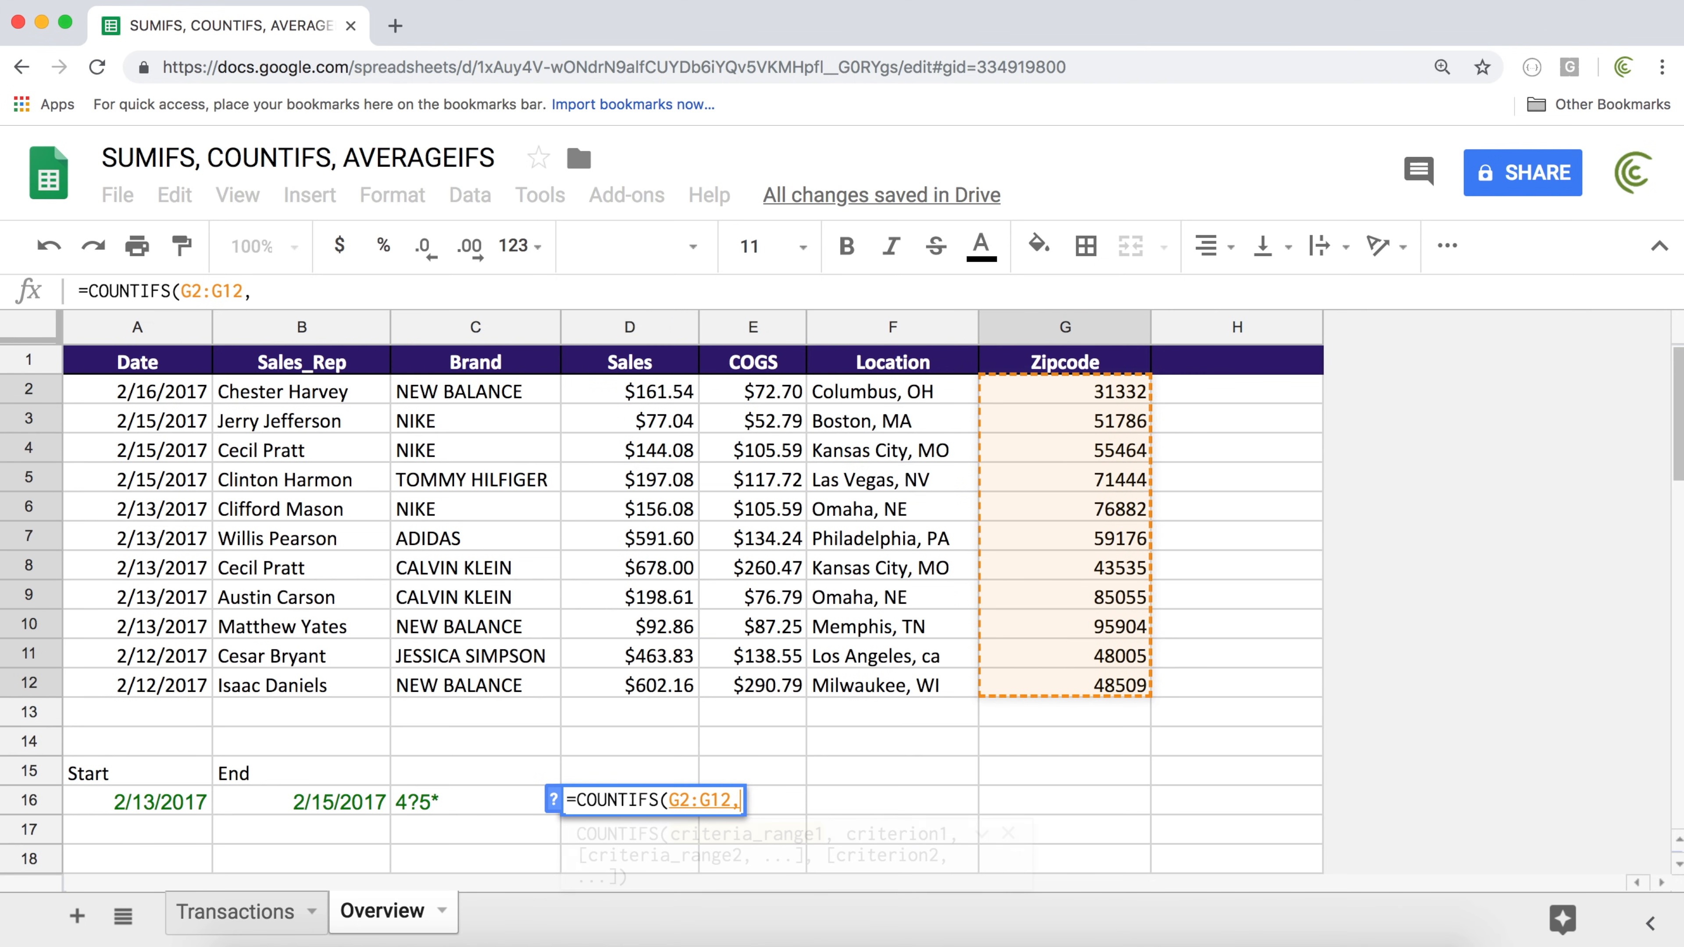
type(",")
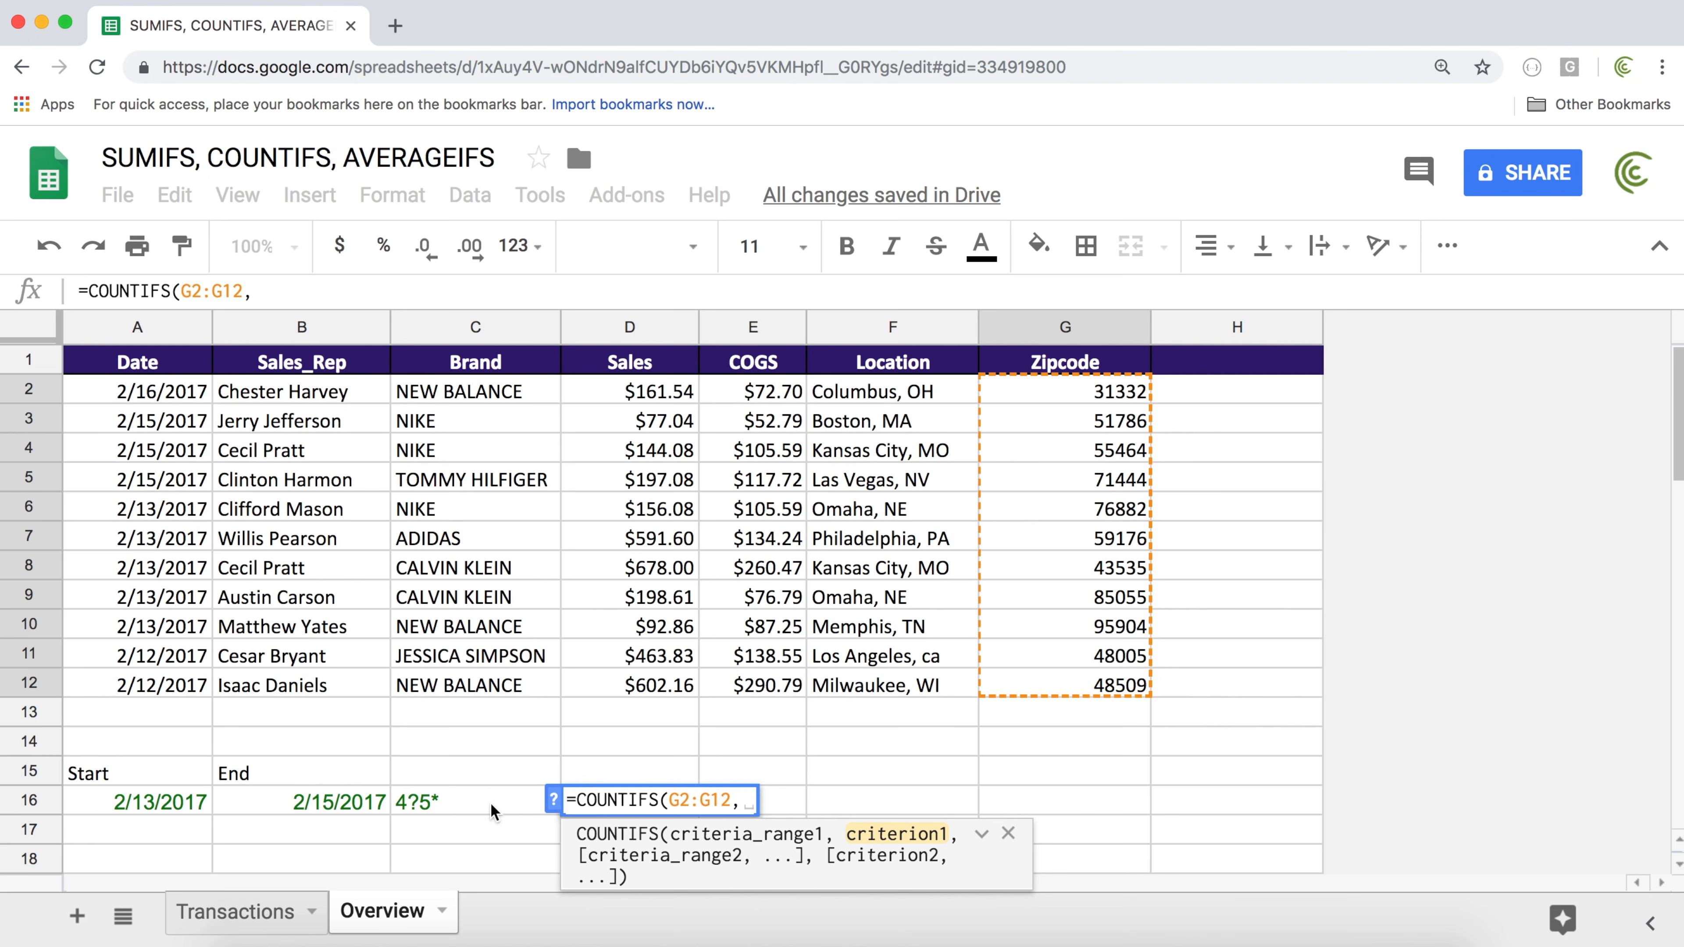
left_click(475, 808)
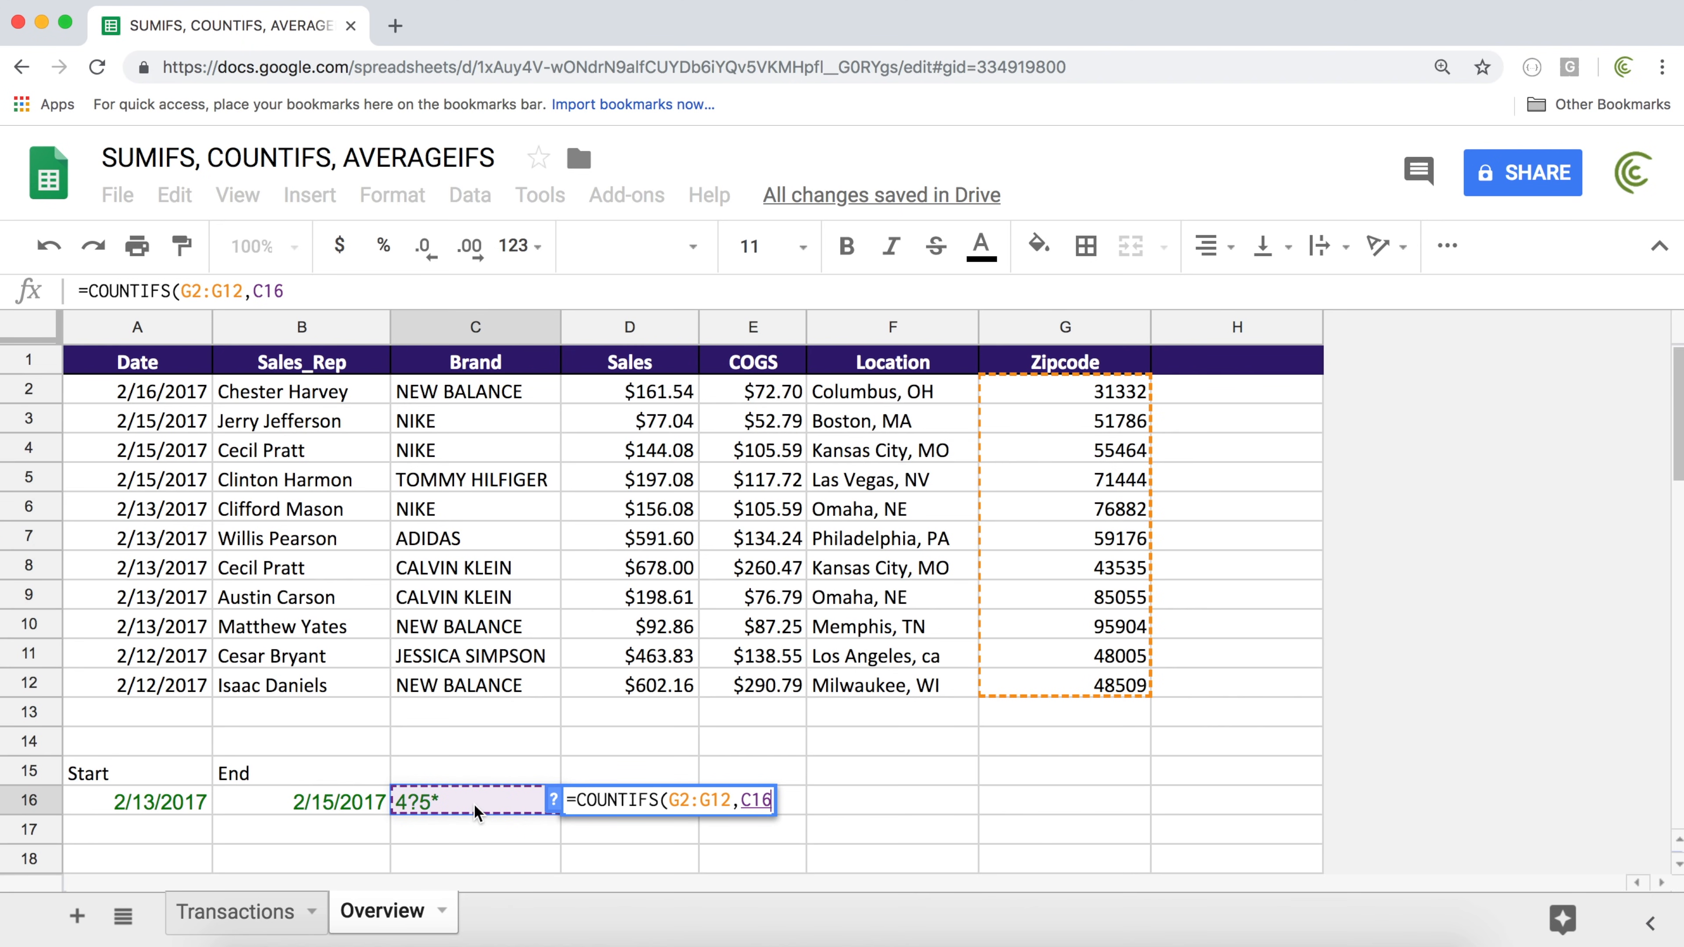
type(")")
key("Return")
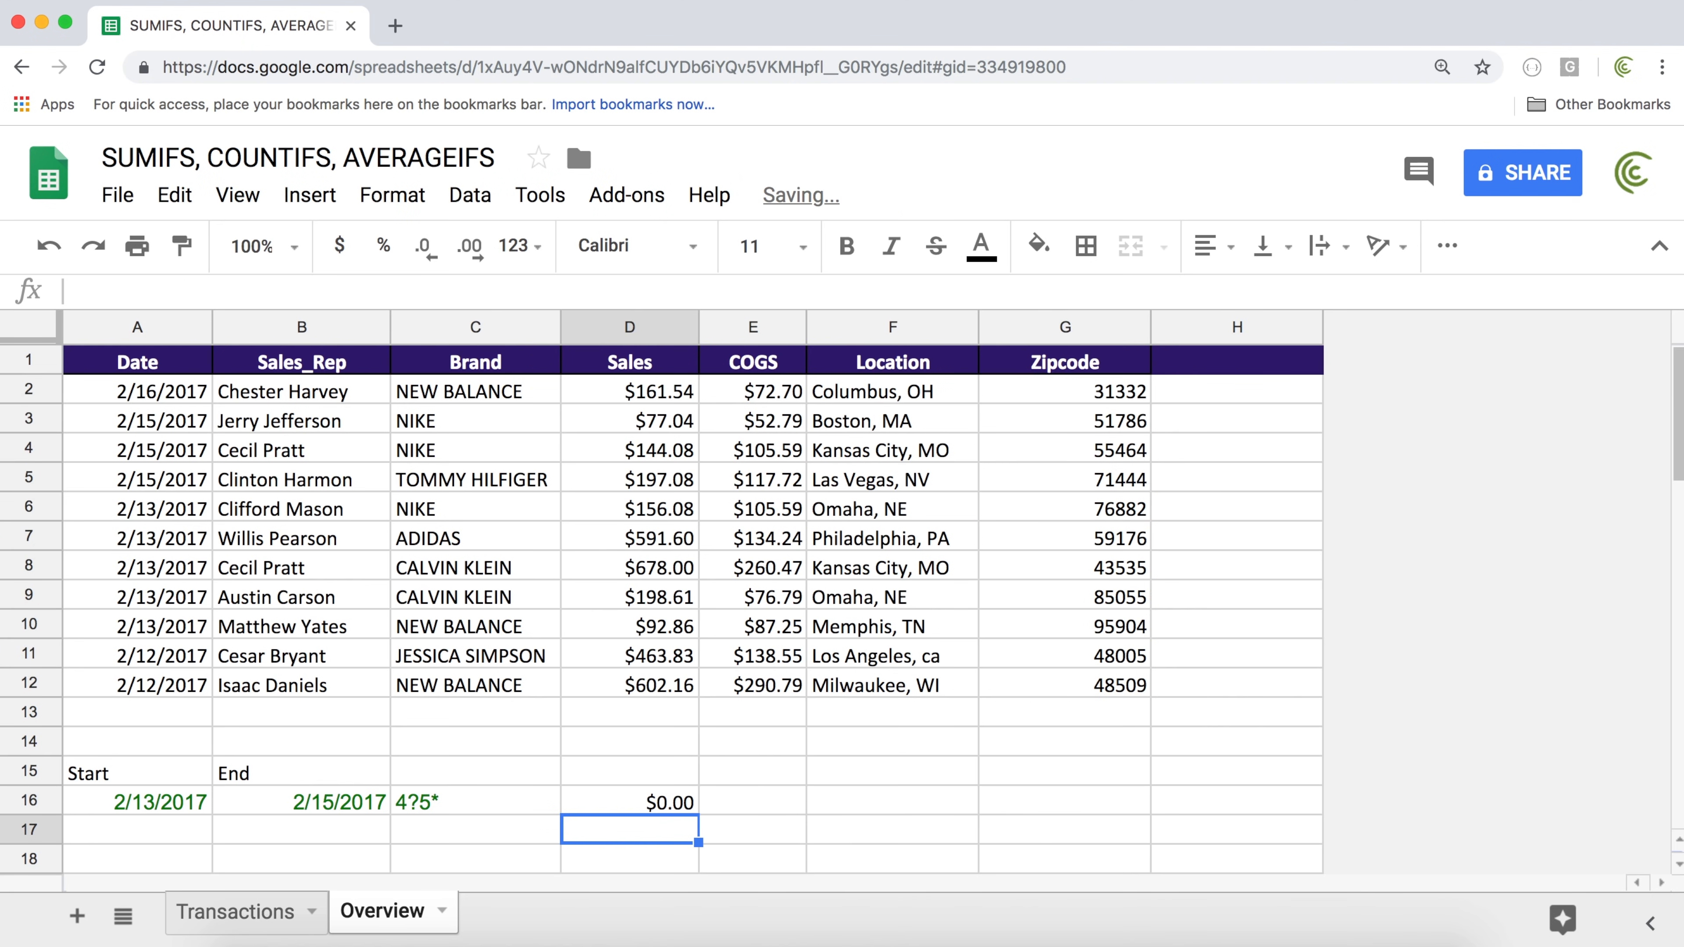
Set the number format of the Zipcode values in G2:G12 to Plain text
left_click(669, 811)
left_click_drag(1046, 395, 1052, 686)
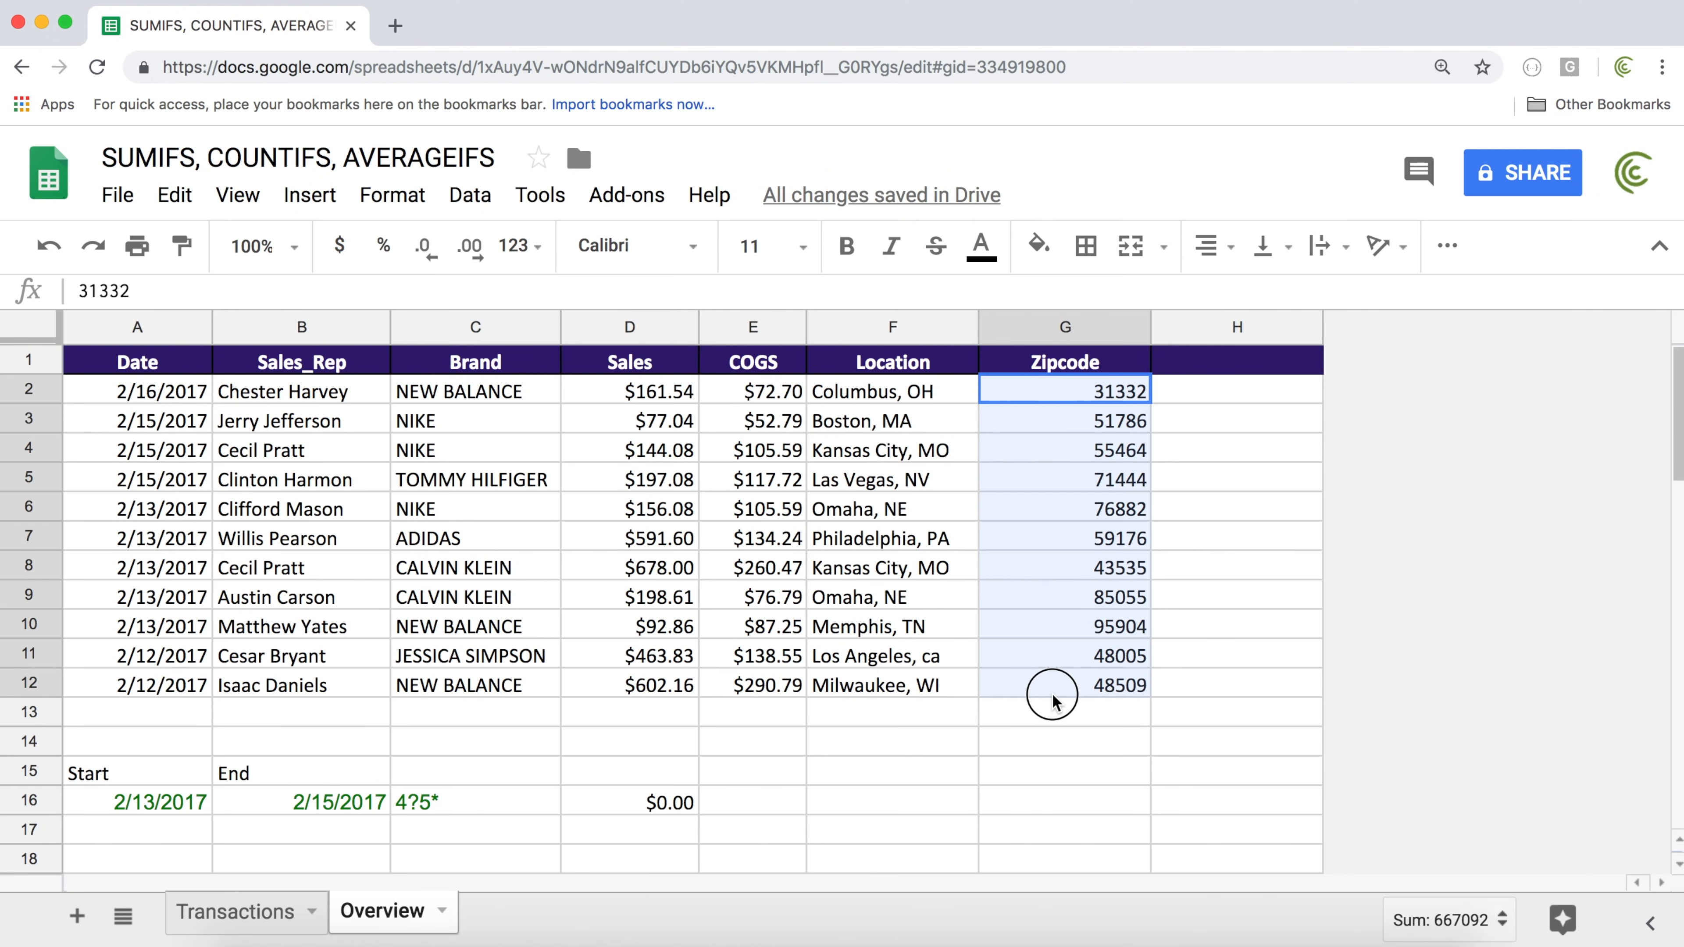
left_click(375, 204)
mouse_move(443, 243)
left_click(832, 244)
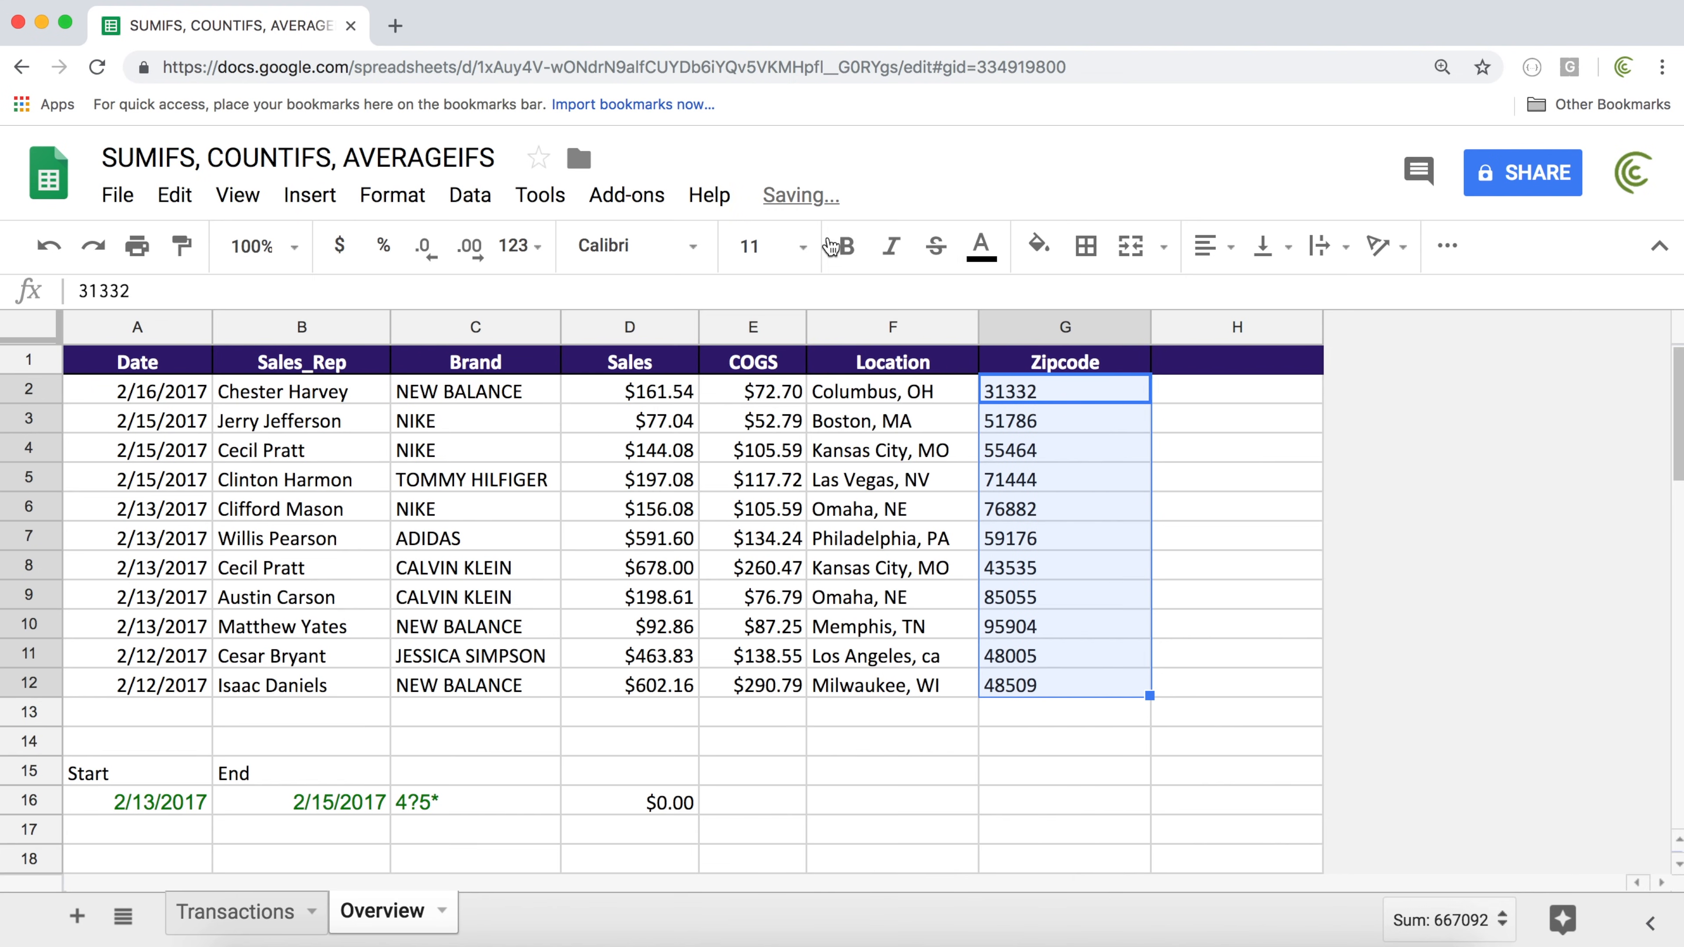
Set the number format of the COUNTIFS result in D16 to Automatic
left_click(653, 806)
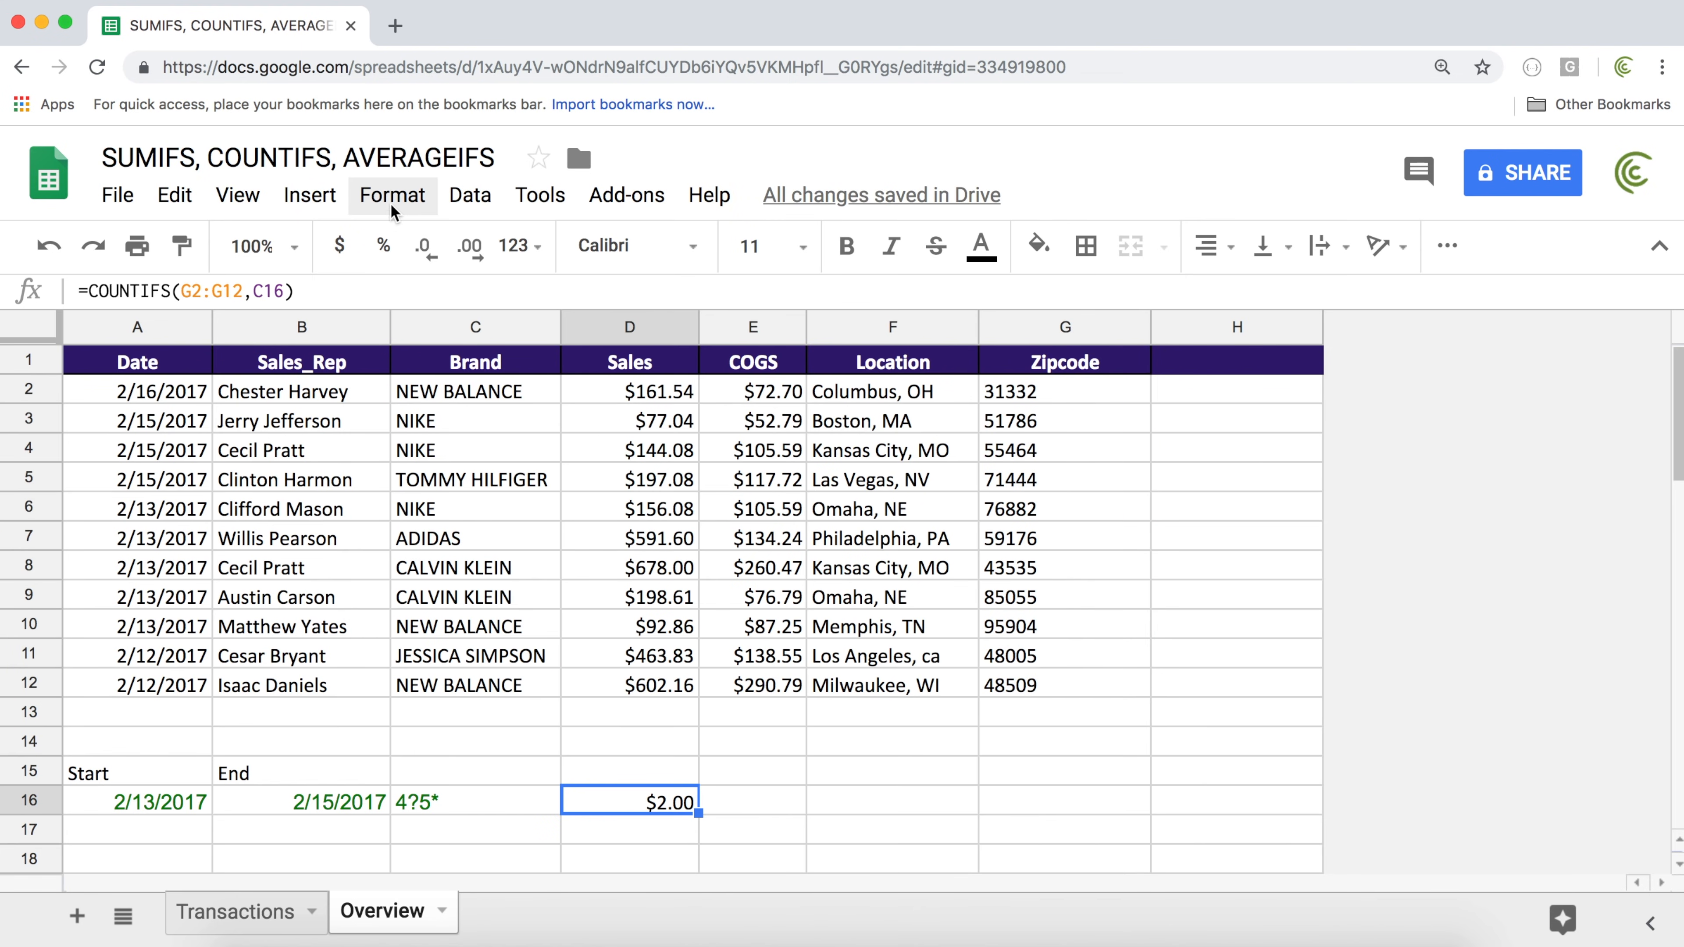
left_click(413, 202)
mouse_move(414, 243)
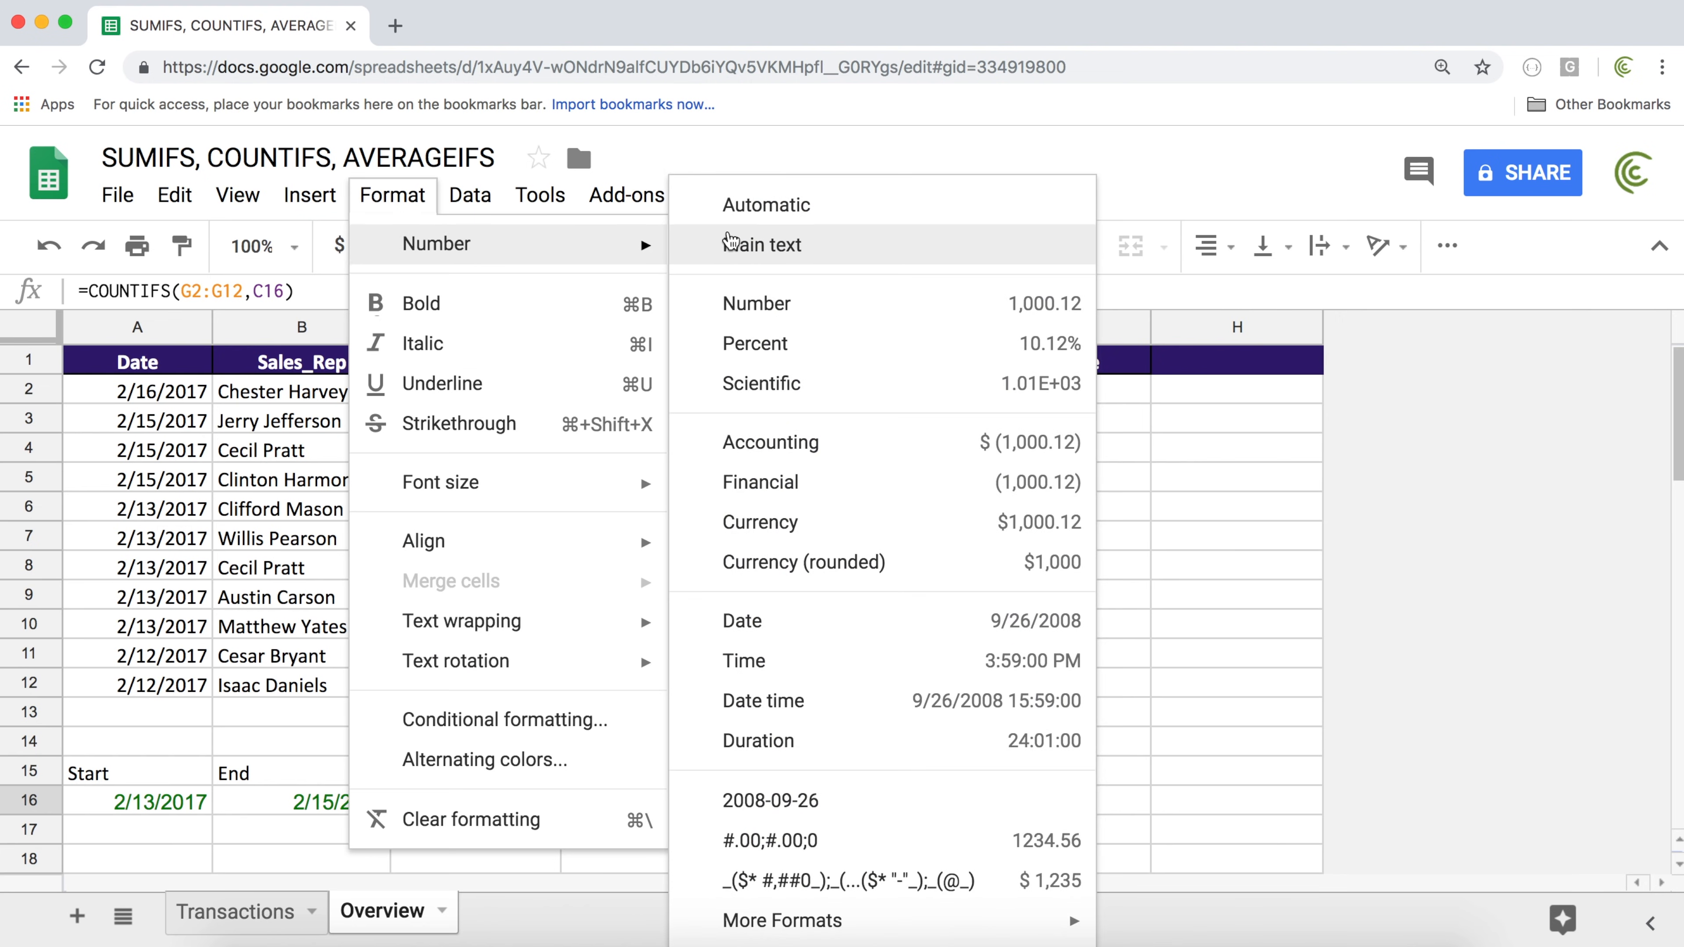
left_click(777, 216)
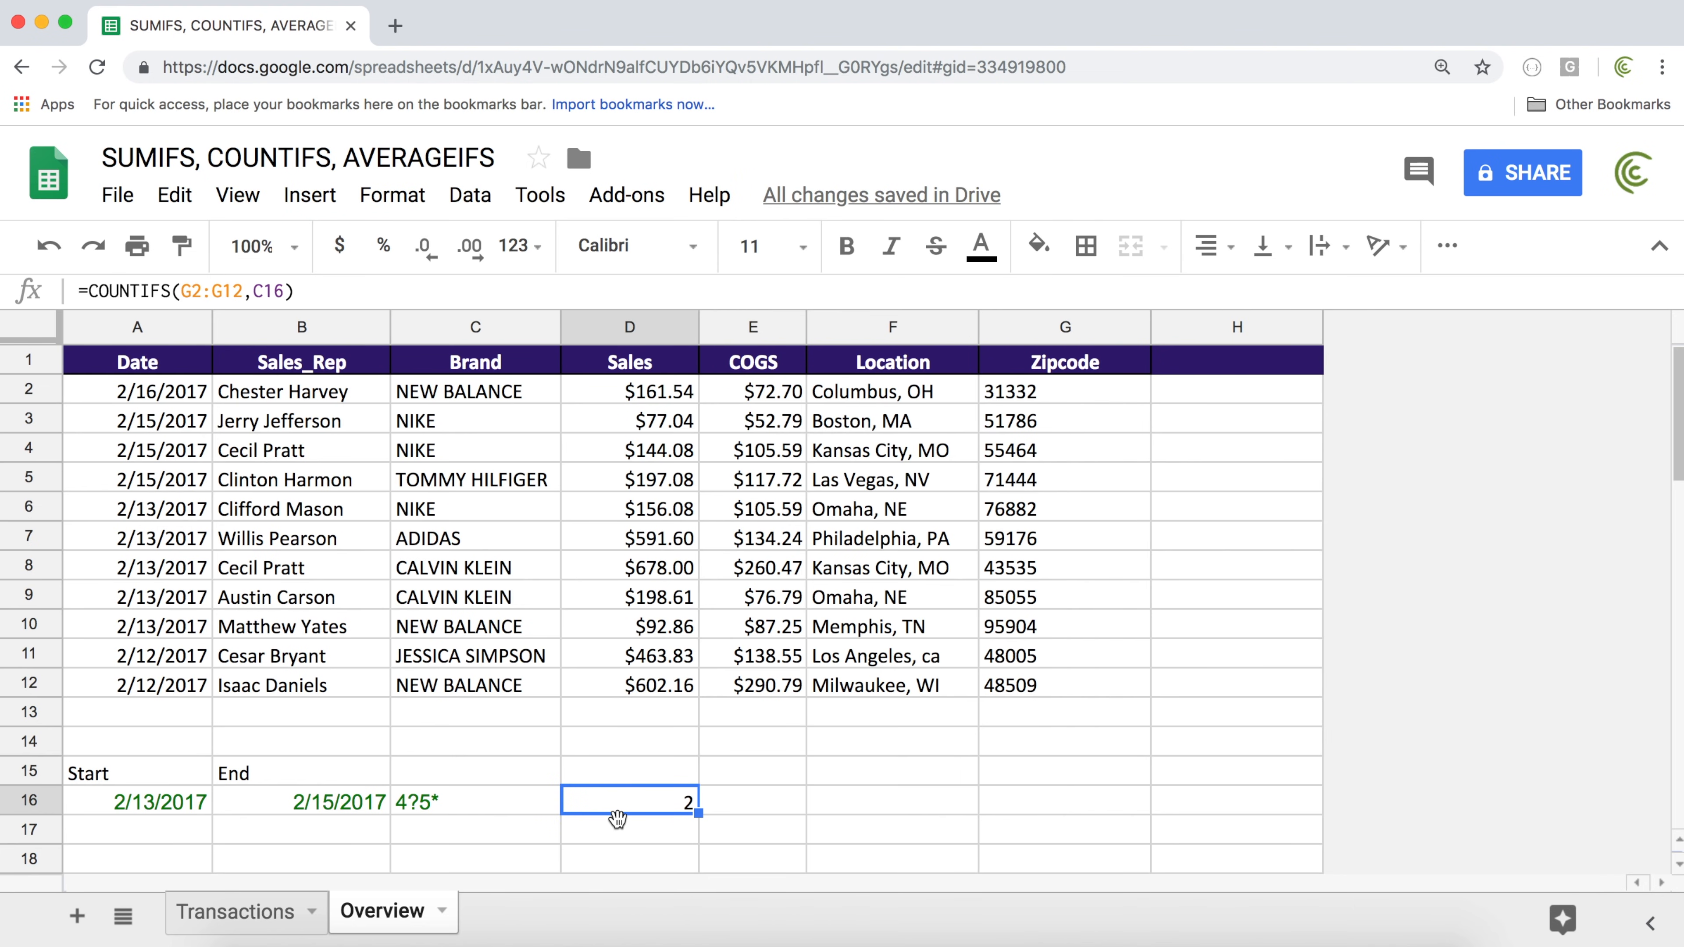
double_click(605, 808)
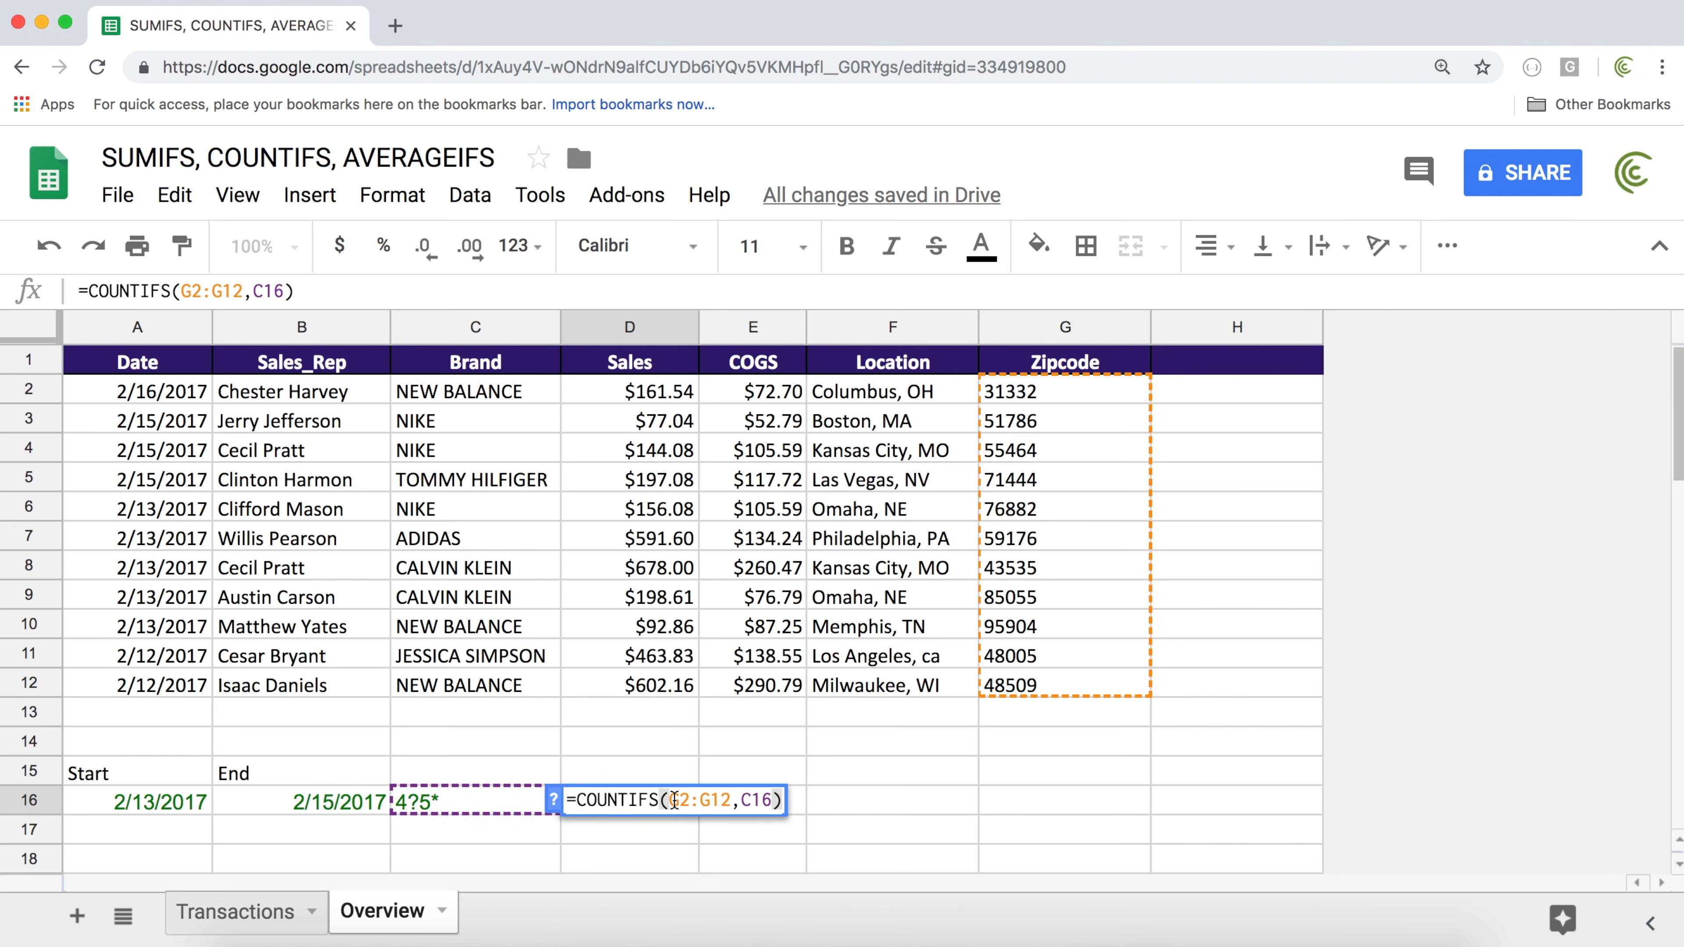
key("Escape")
type("`")
key("Escape")
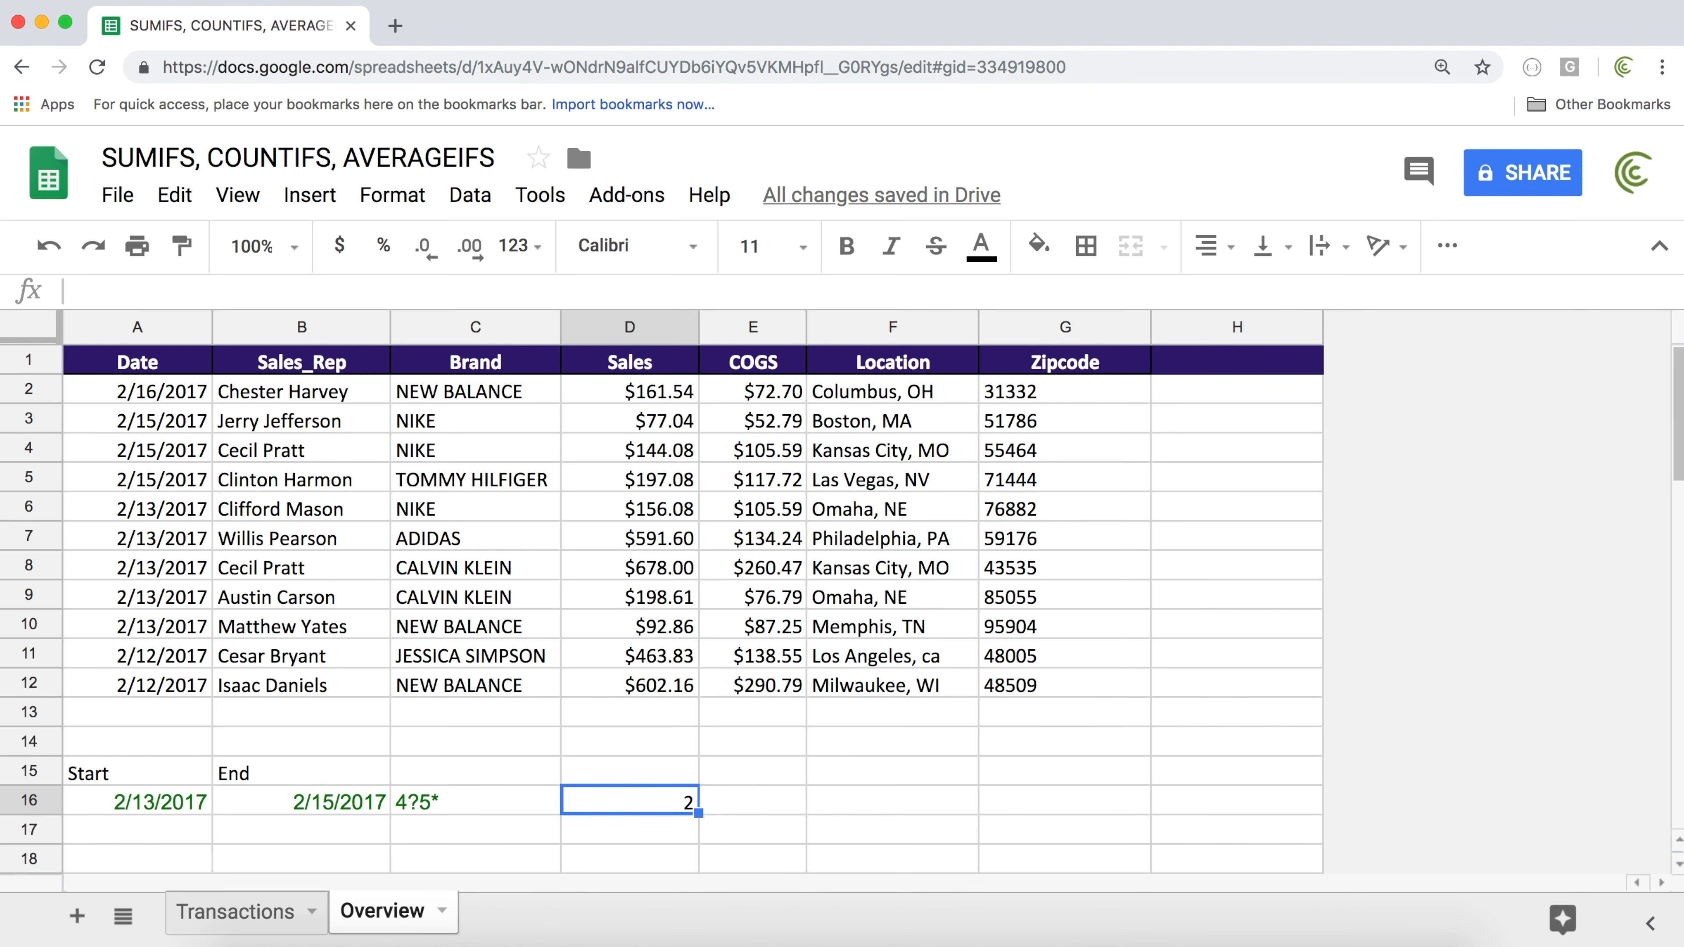
Undo the number format changes to D16 and G2:G12 and the COUNTIFS entry, back to D16's AVERAGEIFS formula
key("super+z")
key("super+z")
key("super+z")
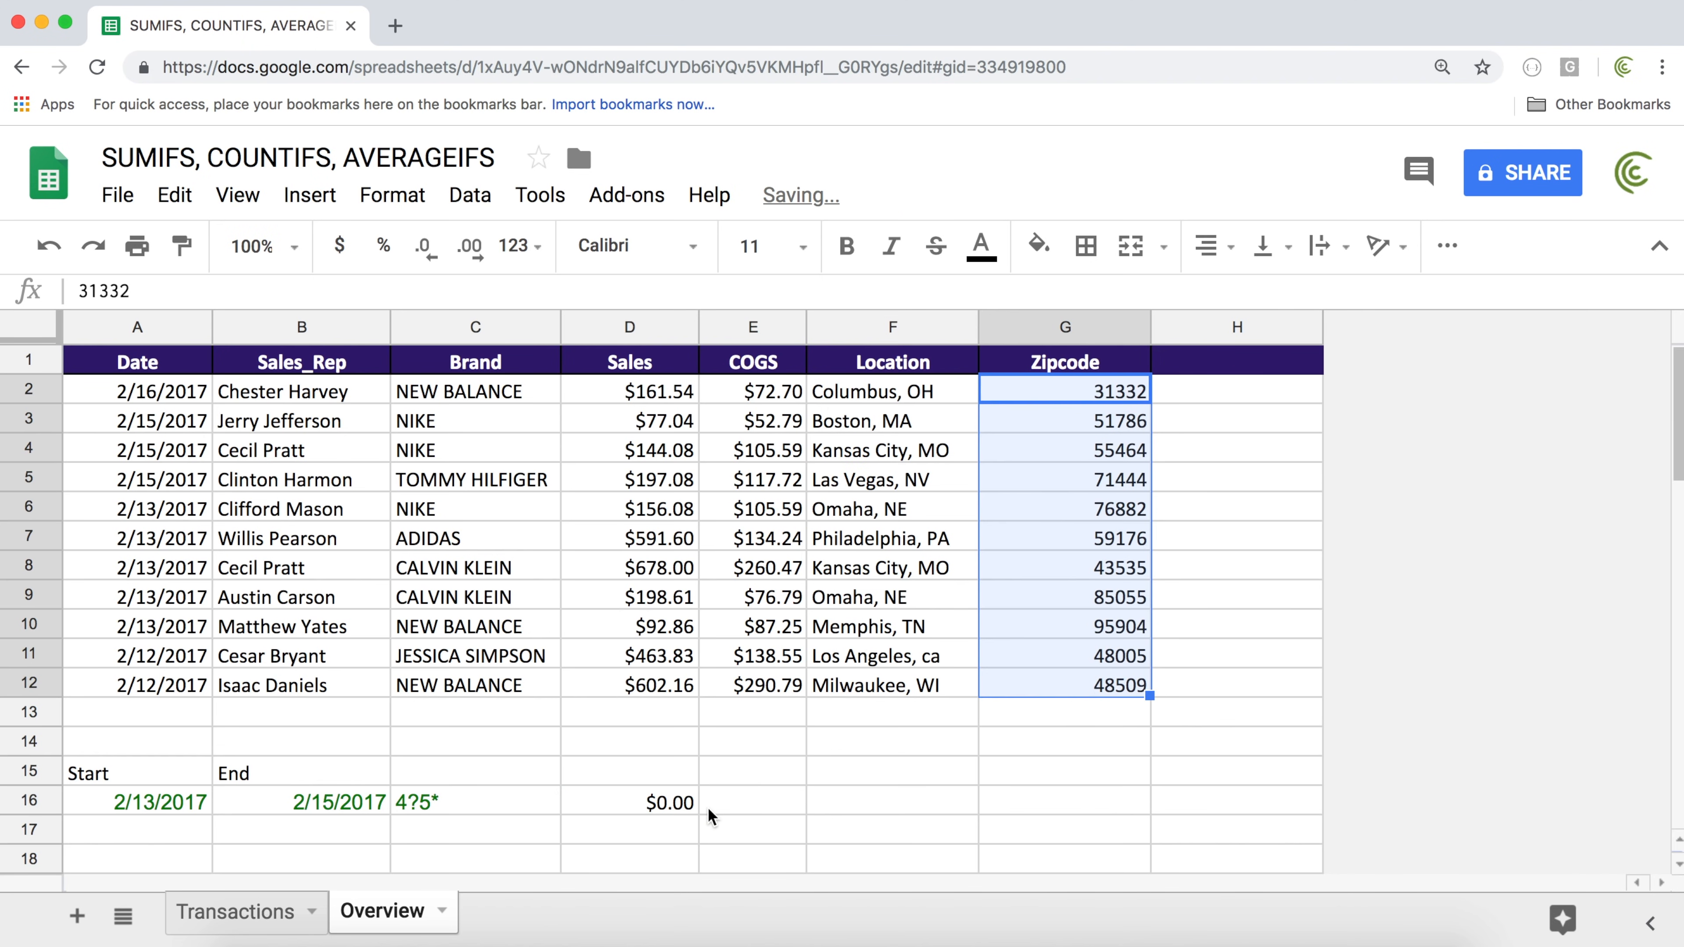
key("super+z")
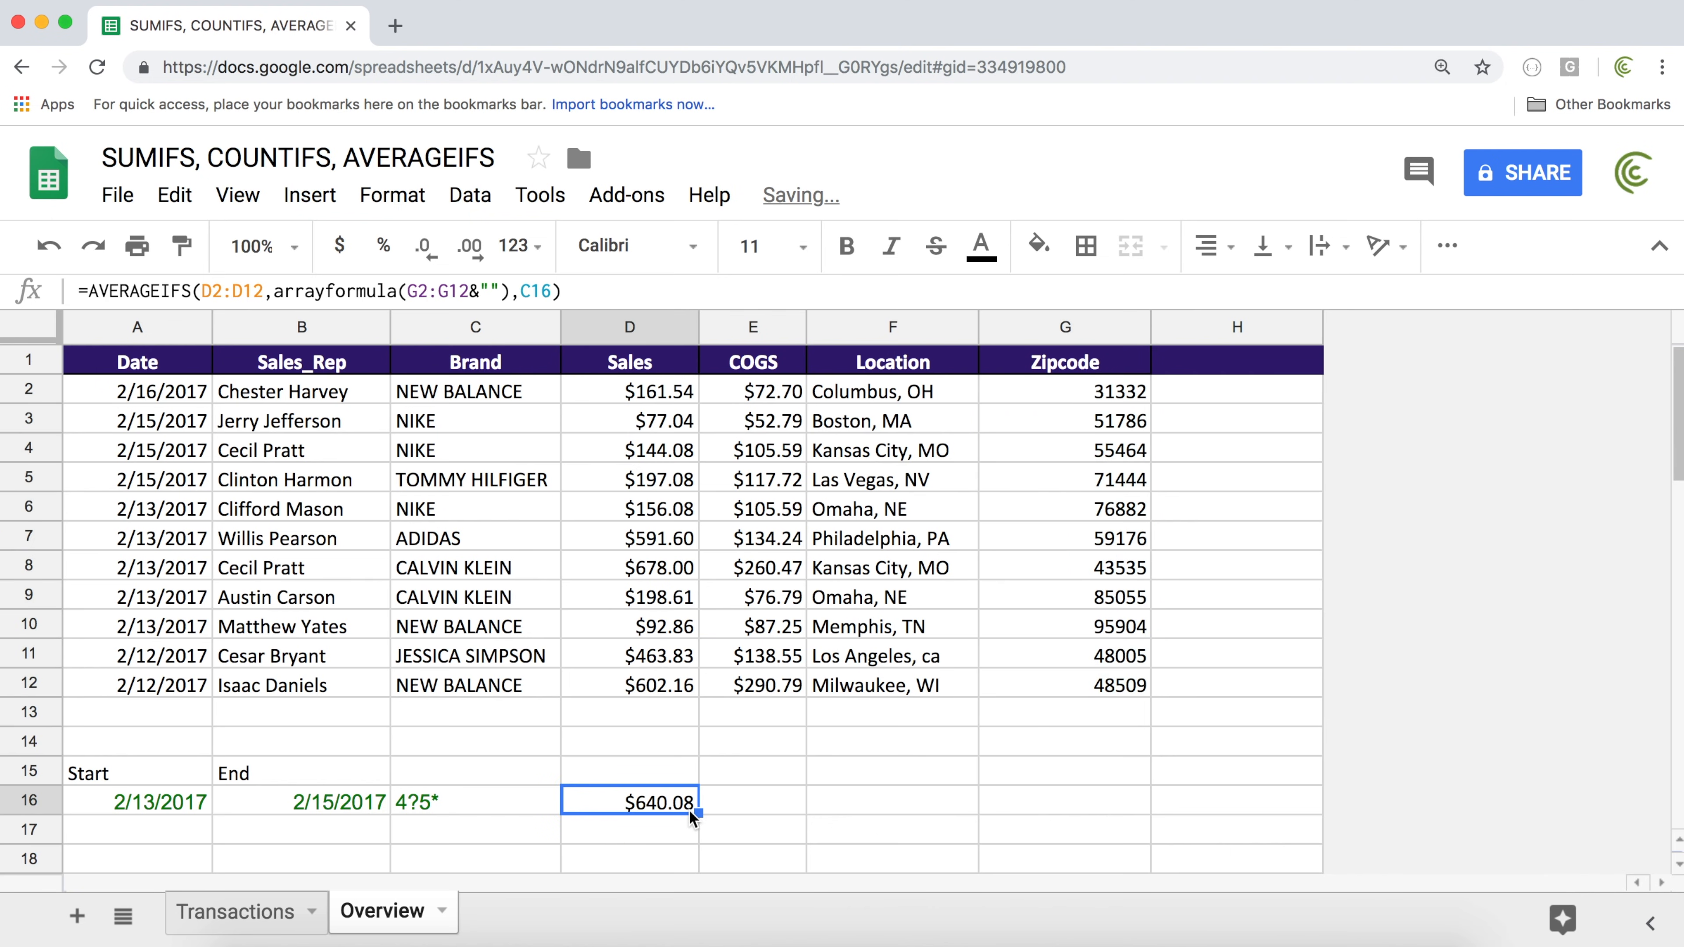
Change the function in D16's formula from AVERAGEIFS to COUNTIFS, keeping its arguments
double_click(659, 803)
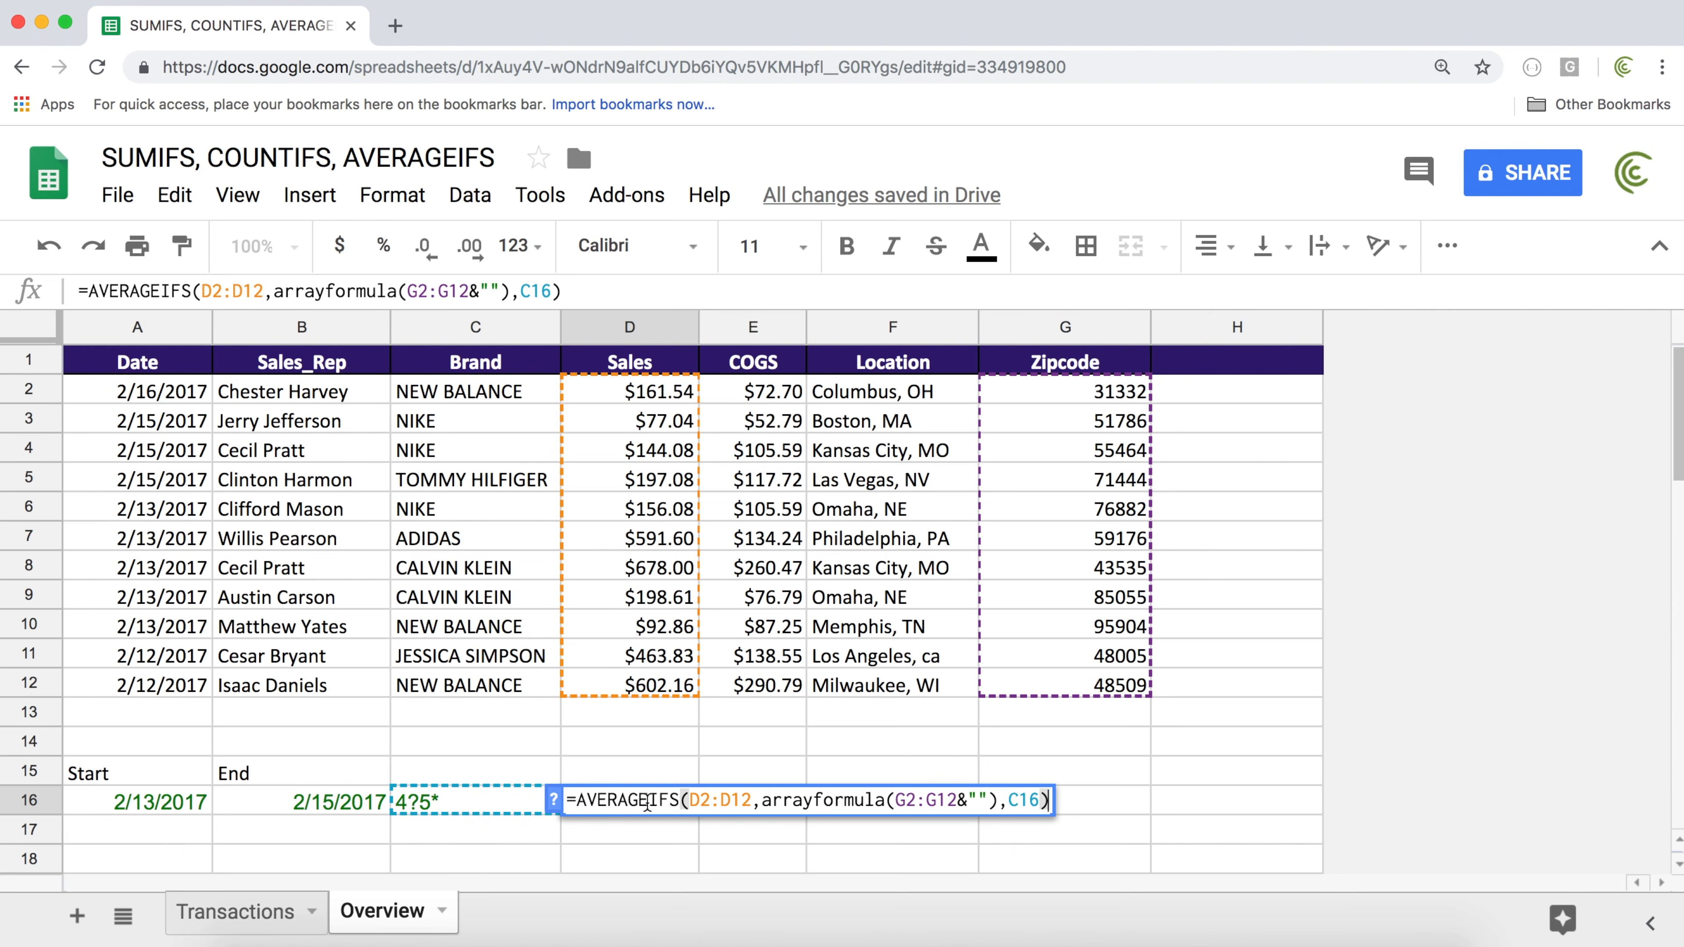
left_click_drag(646, 802, 580, 802)
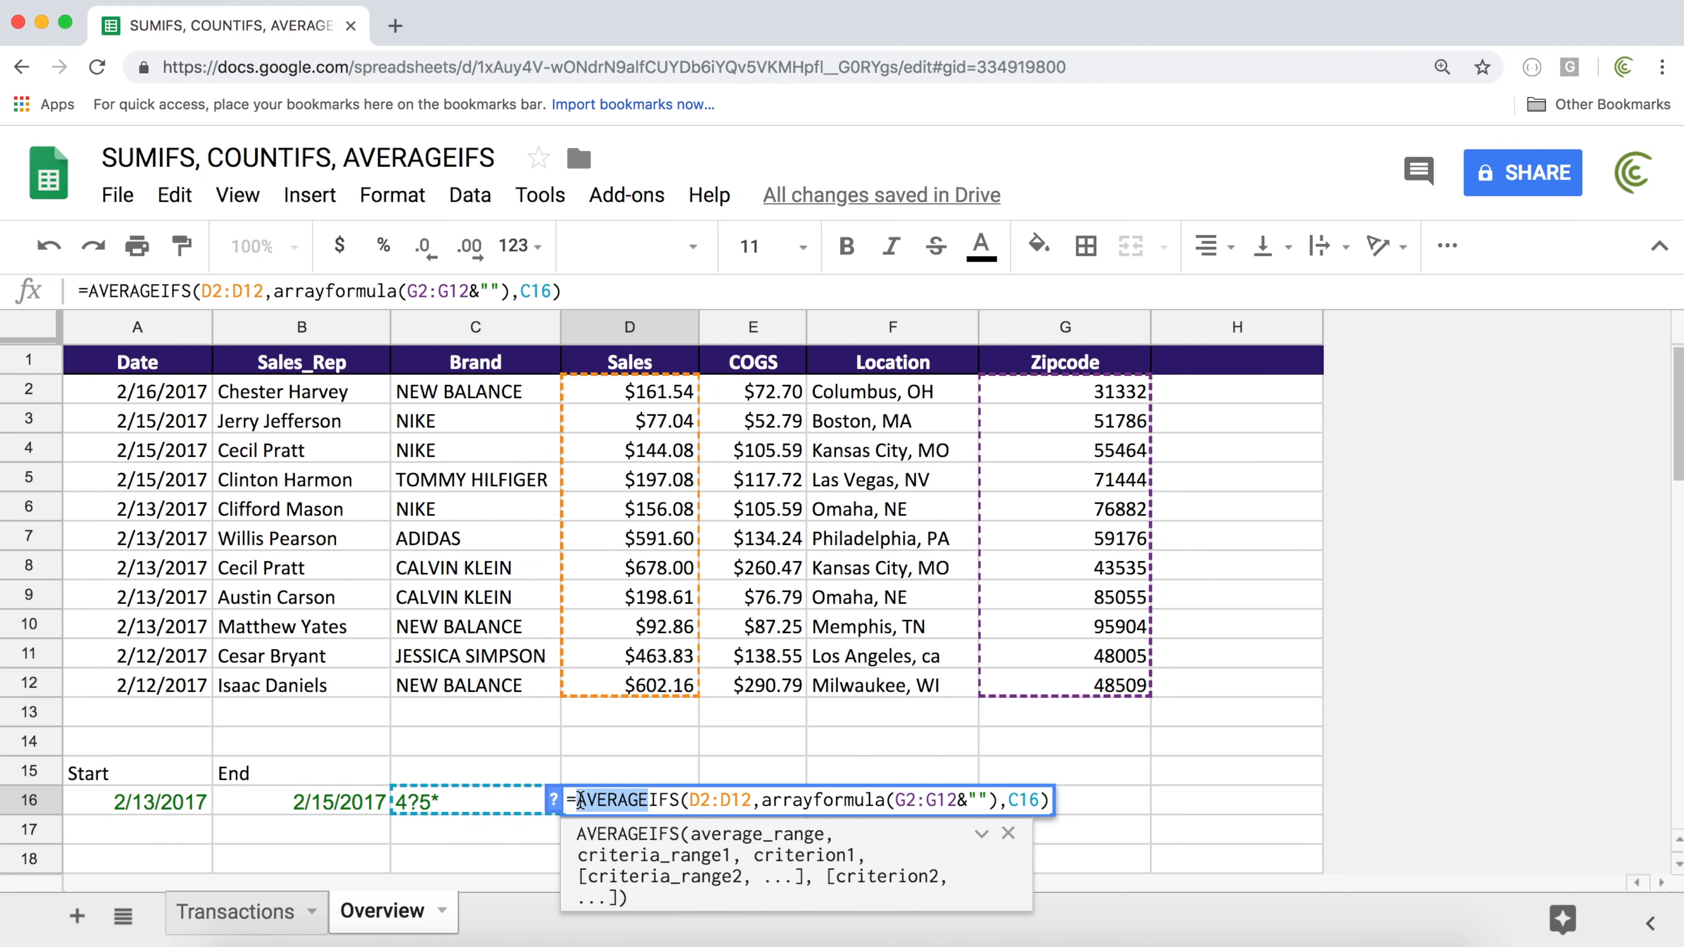
key("BackSpace")
type("COUNT")
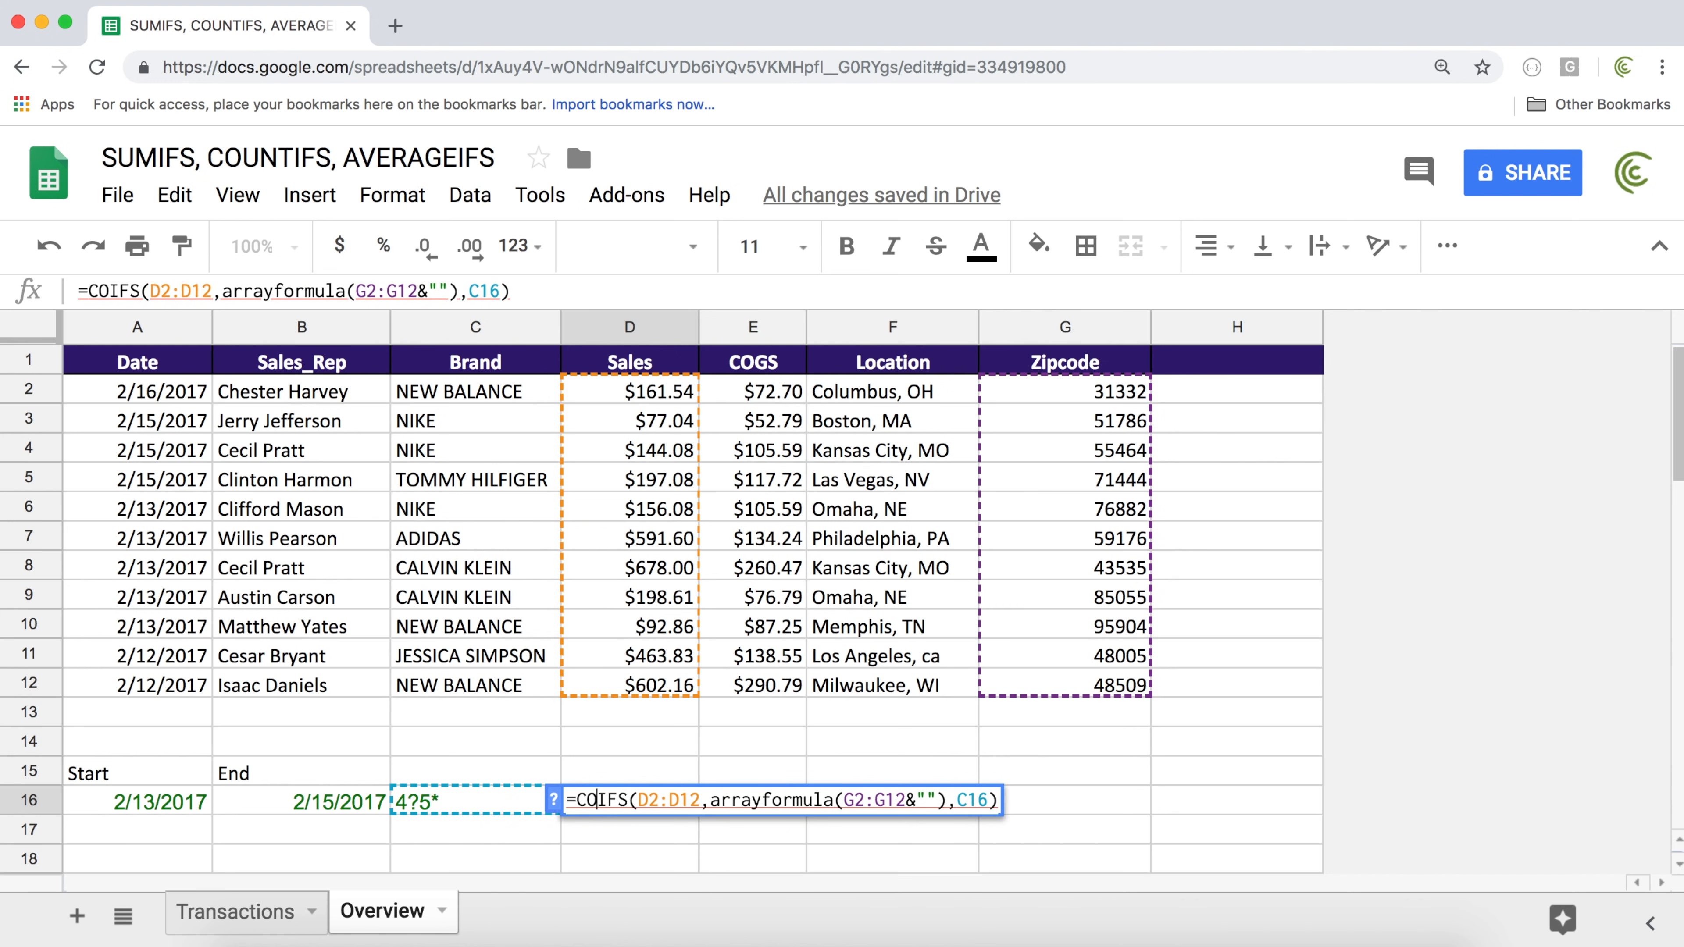
Delete the D2:D12 argument from D16's COUNTIFS, leaving arrayformula(G2:G12&"") and C16, commit it, and reselect D16
key("Right")
key("Right")
key("Right")
key("Right")
key("Right")
key("Right")
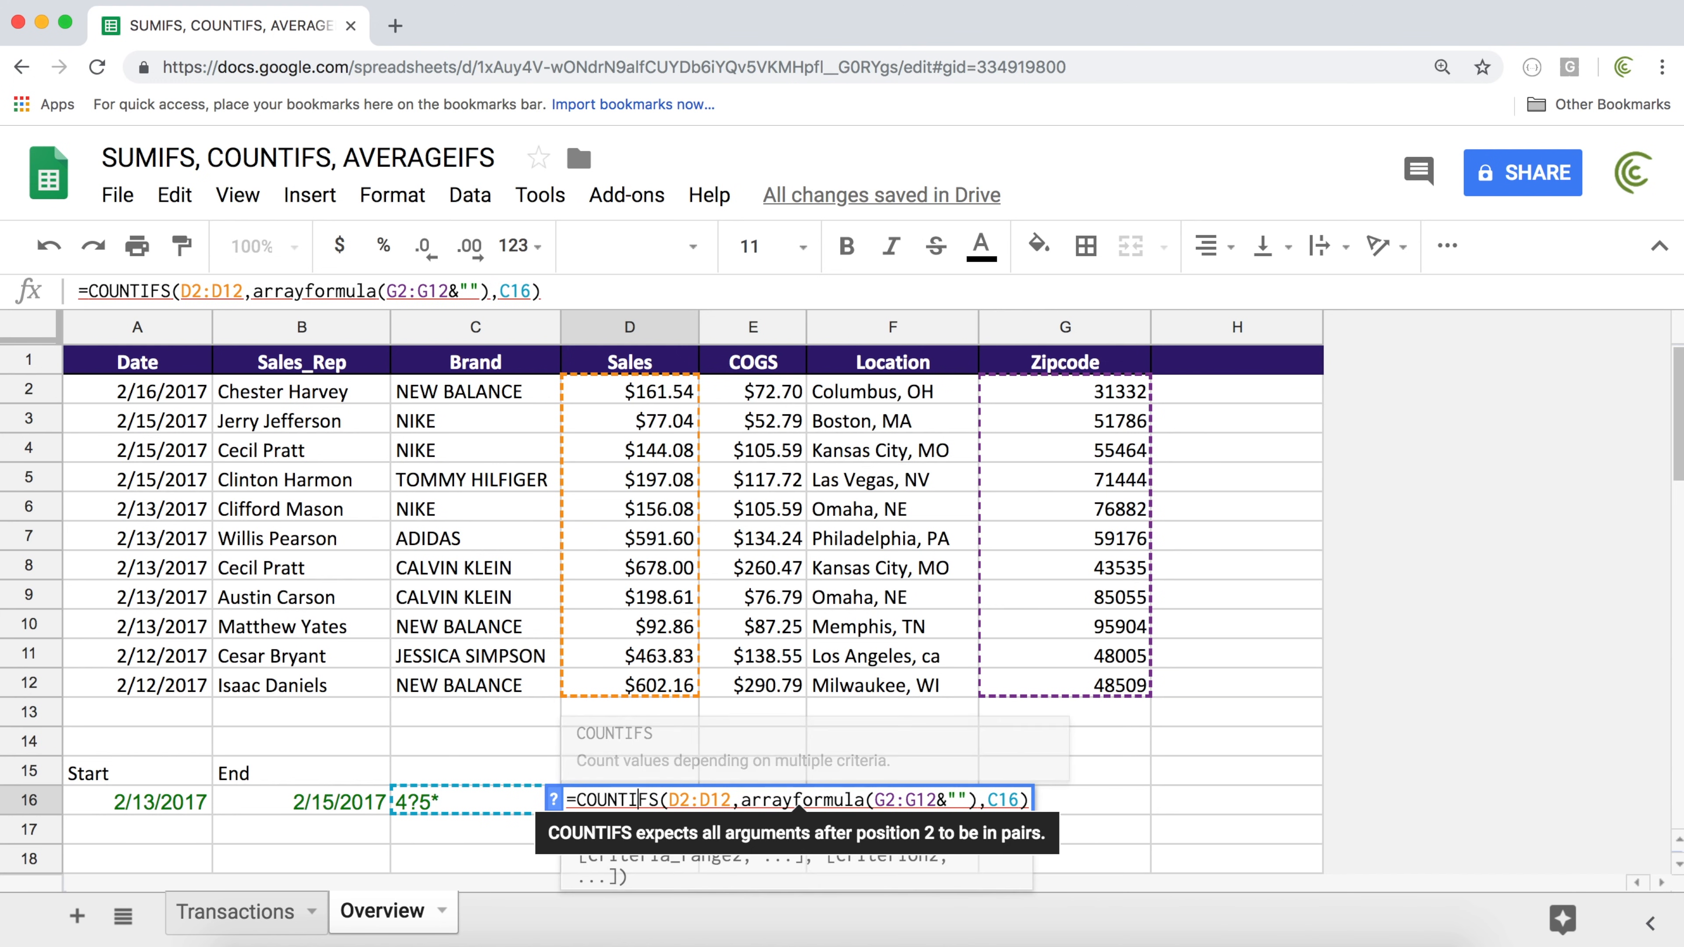
key("Right")
key("Right")
key("BackSpace")
key("BackSpace")
key("BackSpace")
key("BackSpace")
key("BackSpace")
key("BackSpace")
key("BackSpace")
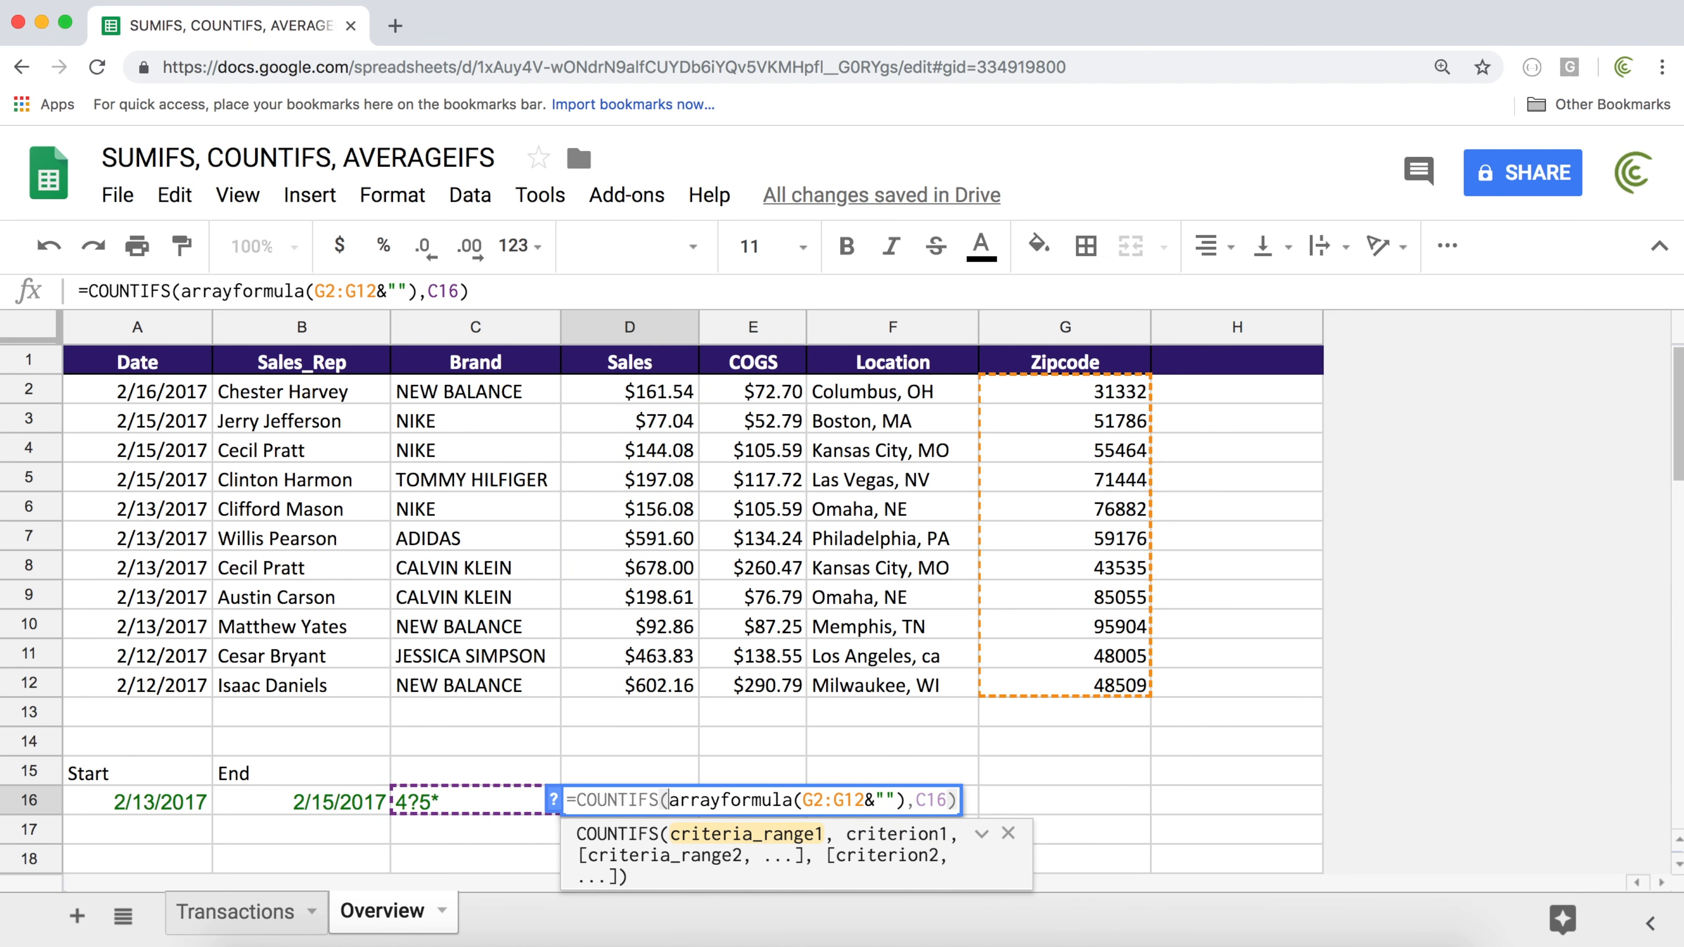
key("Return")
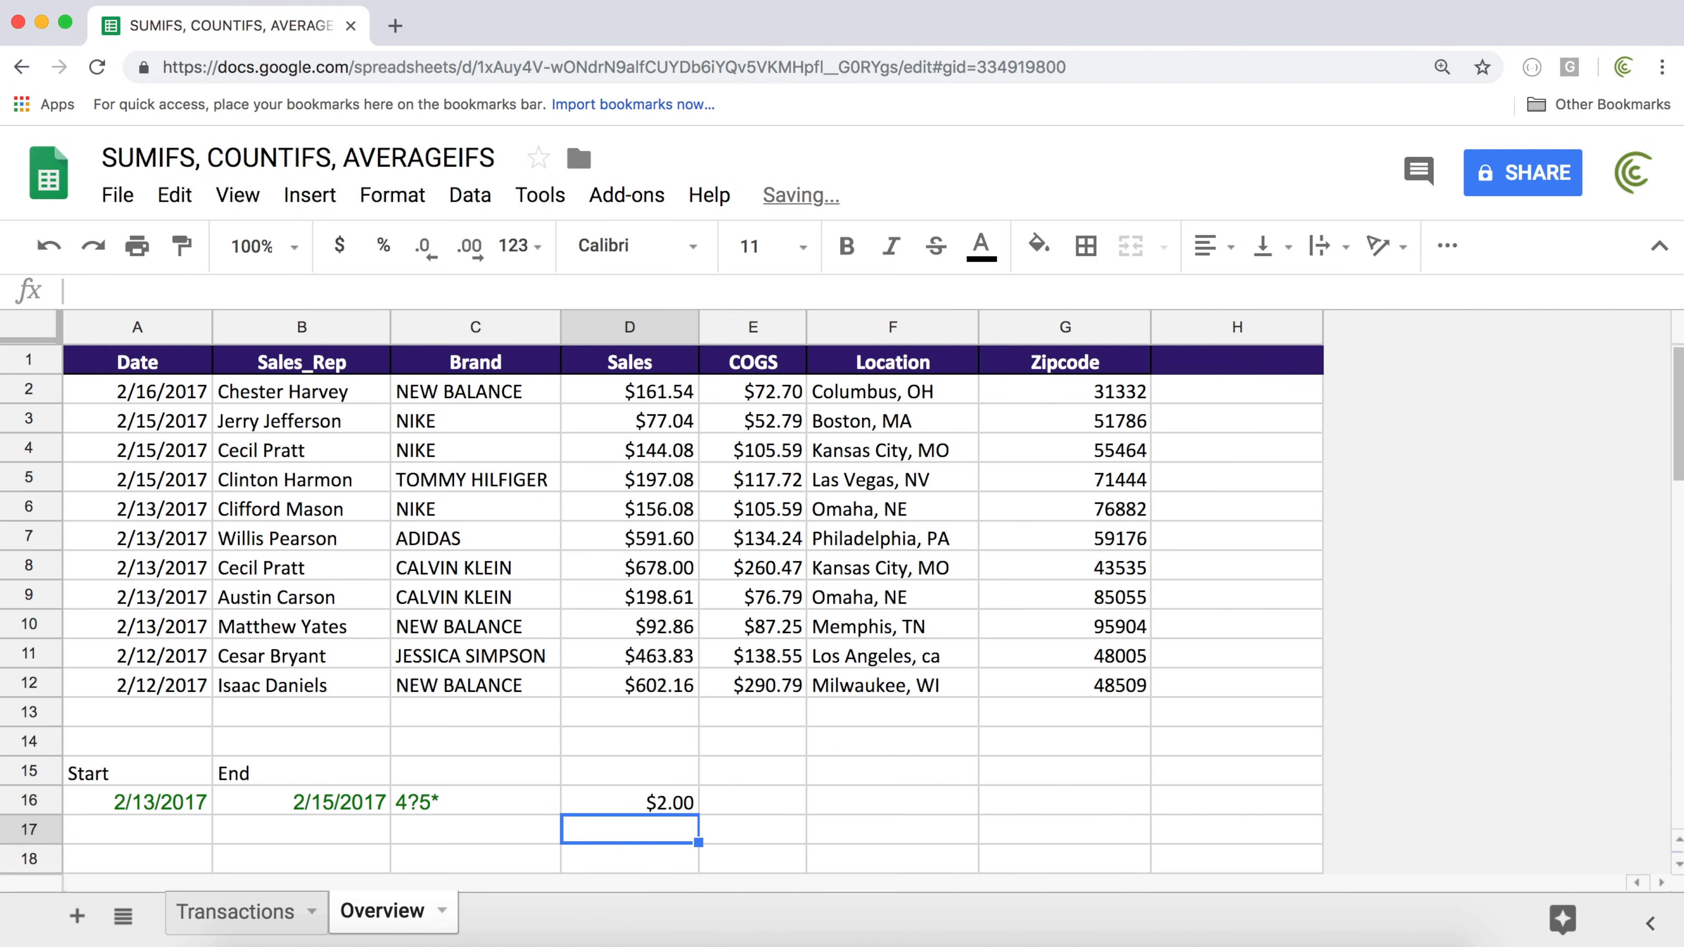
left_click(643, 799)
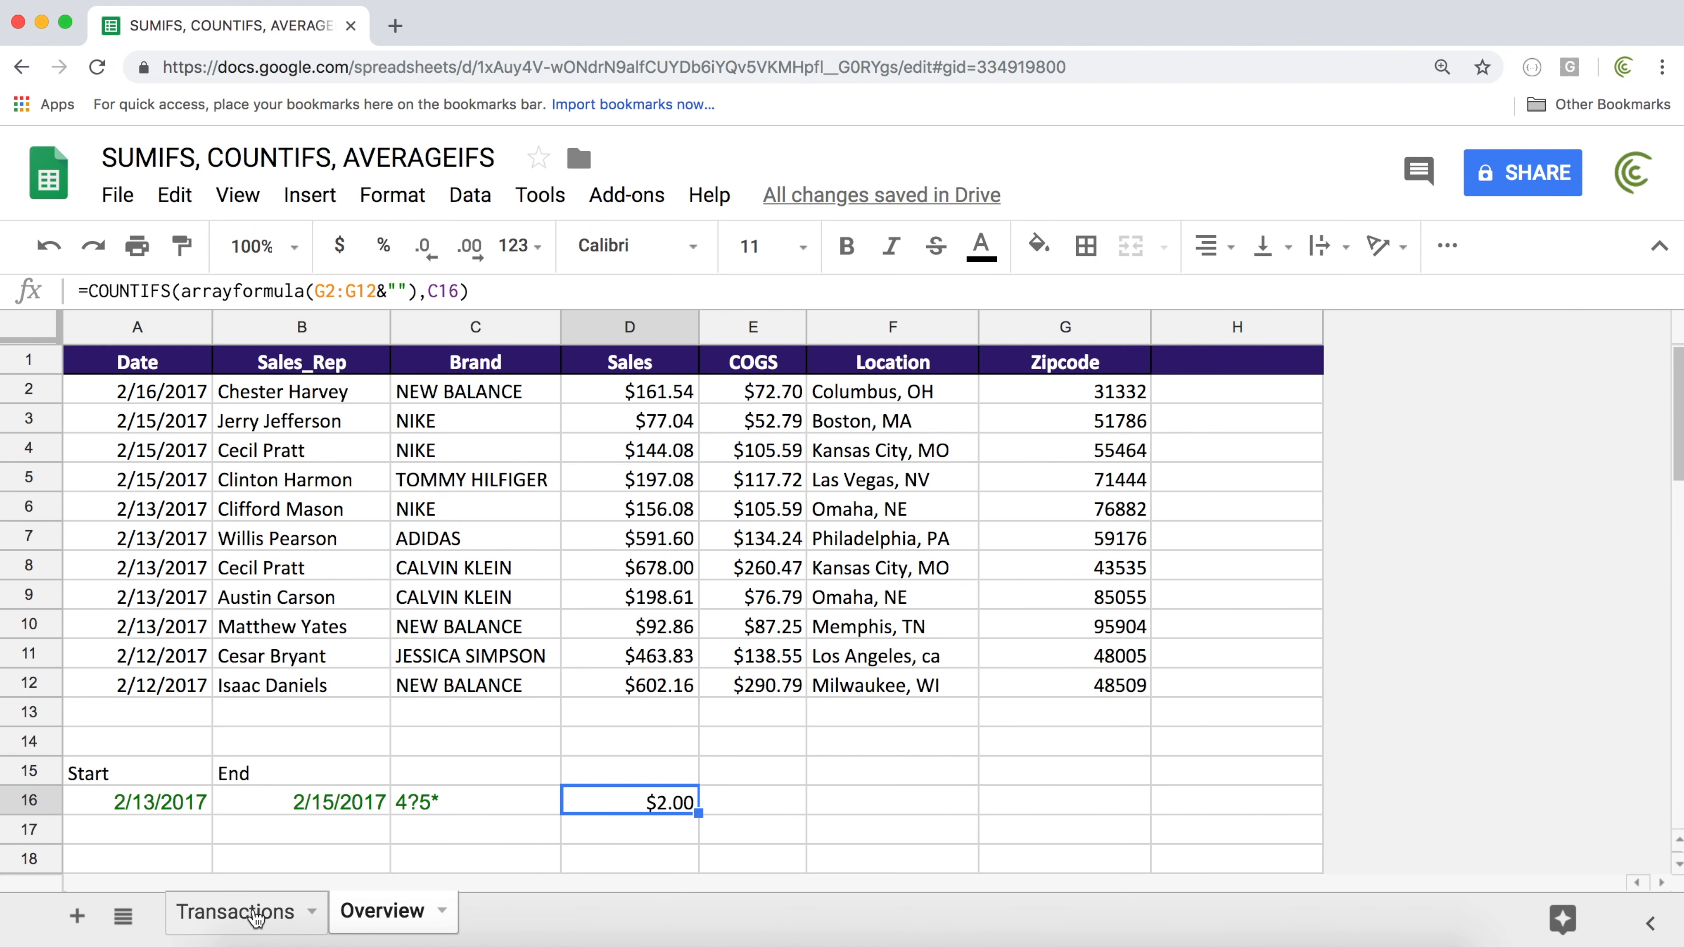
Add a new sheet to the spreadsheet and name it Dashboard
left_click(78, 918)
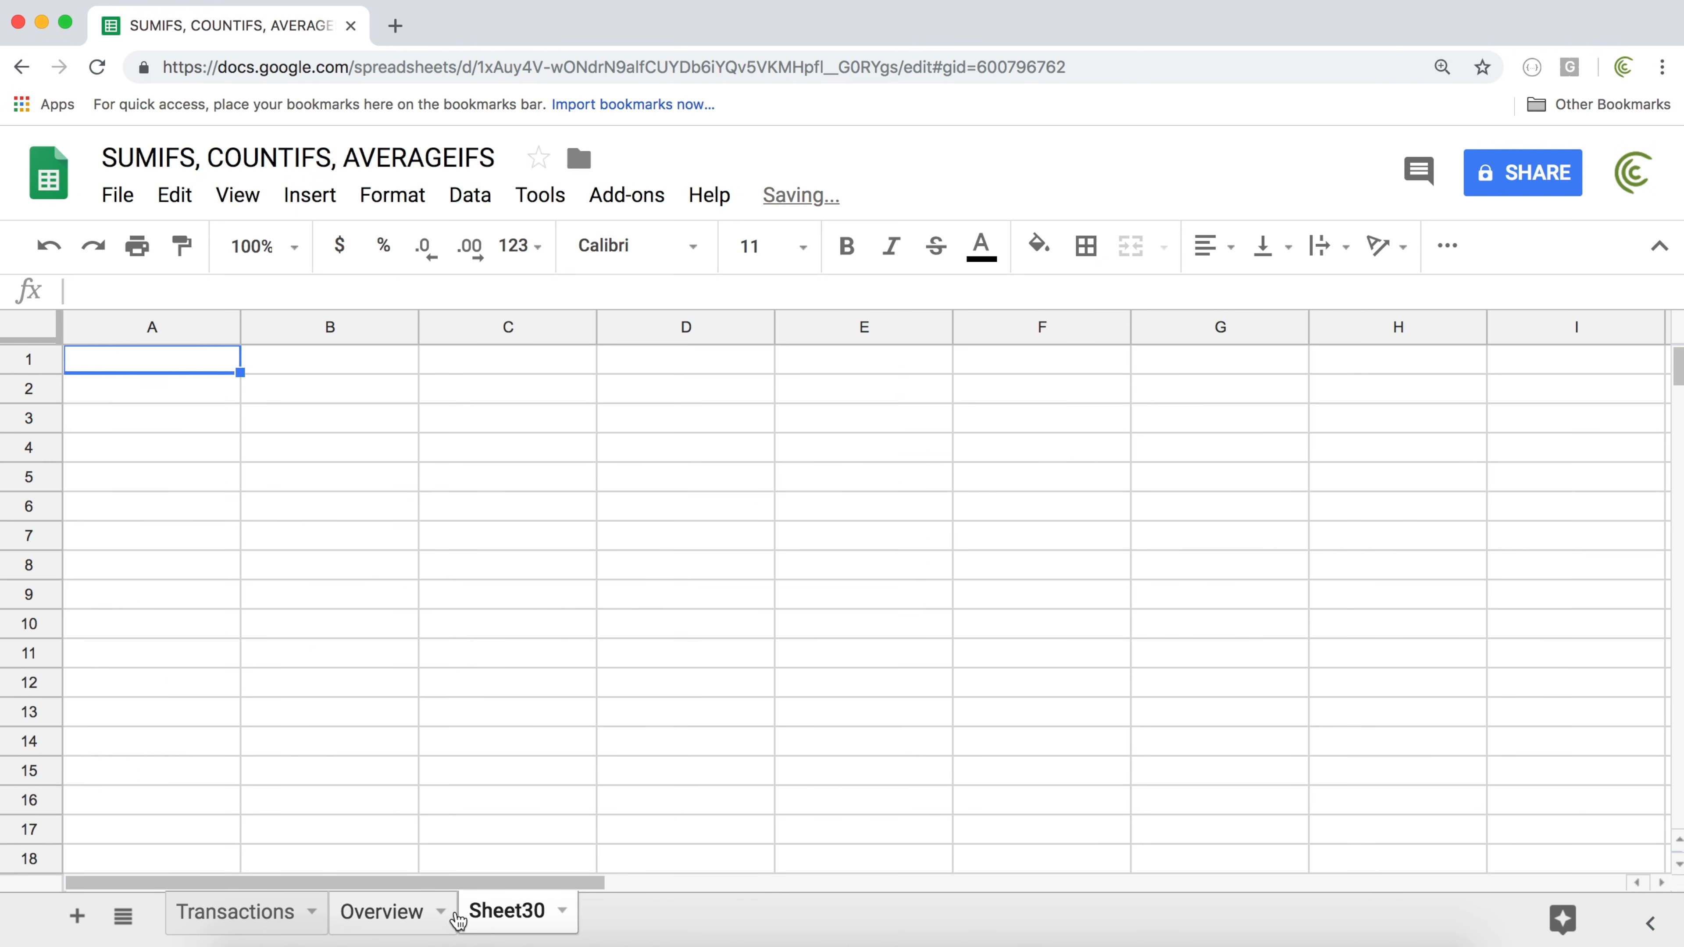
double_click(492, 914)
type("Dashboard")
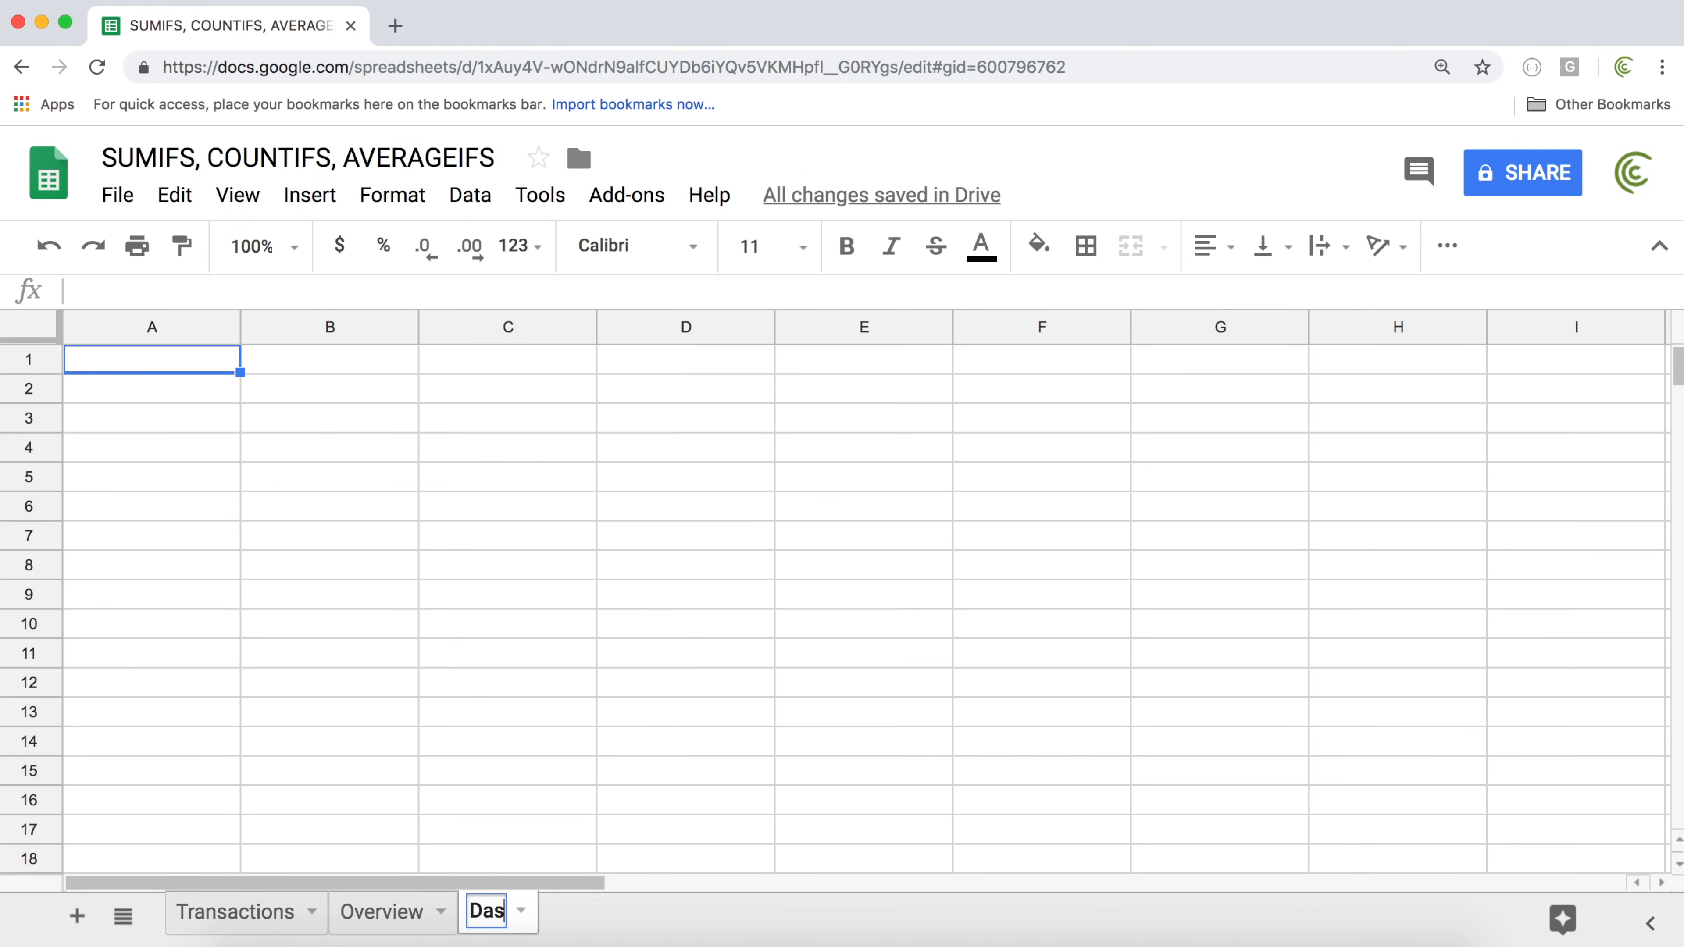
key("Return")
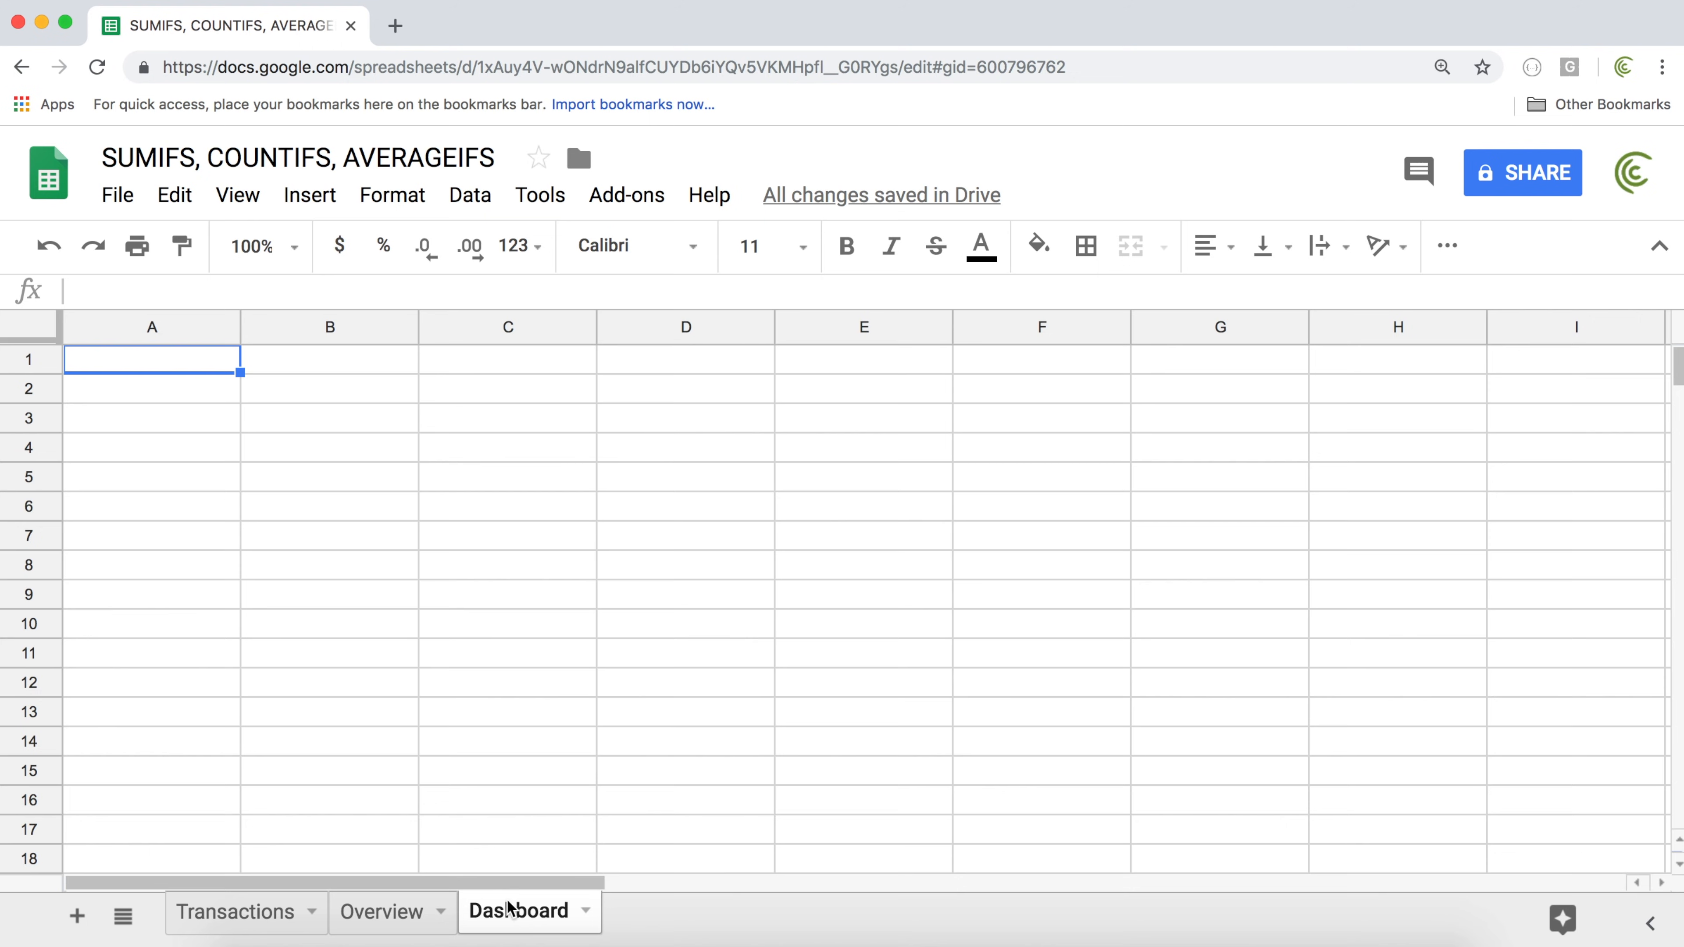
Examine the Transactions sheet's extent, its column headers and the values in the Brand column
left_click(236, 913)
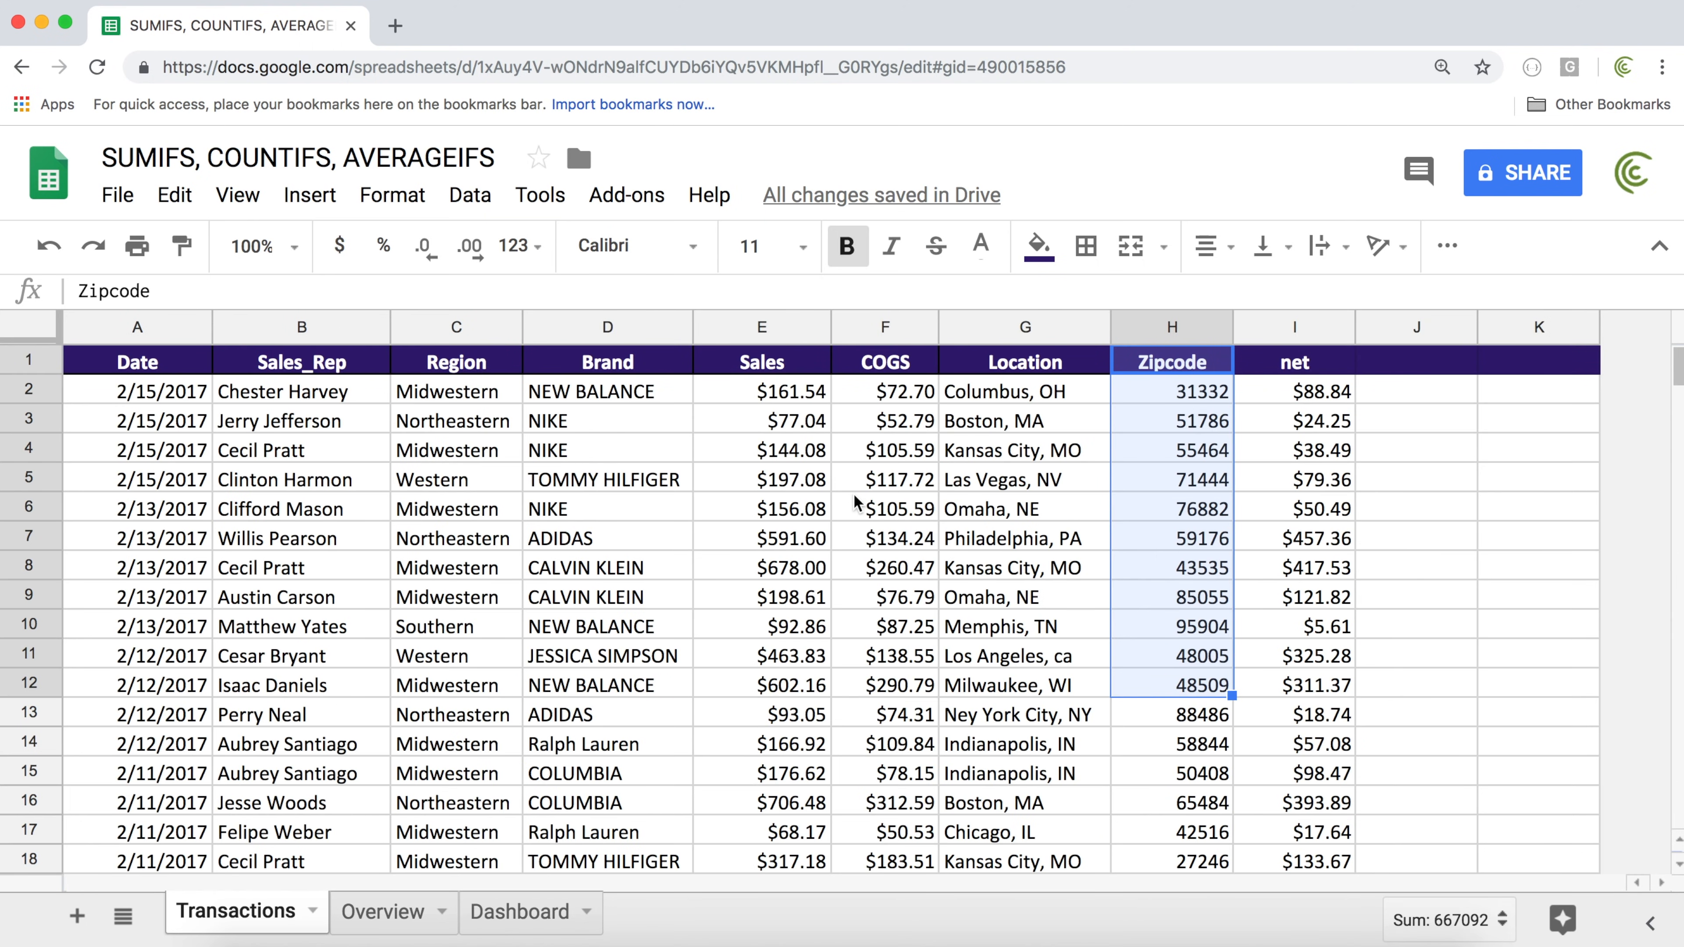
left_click(858, 507)
left_click(197, 380)
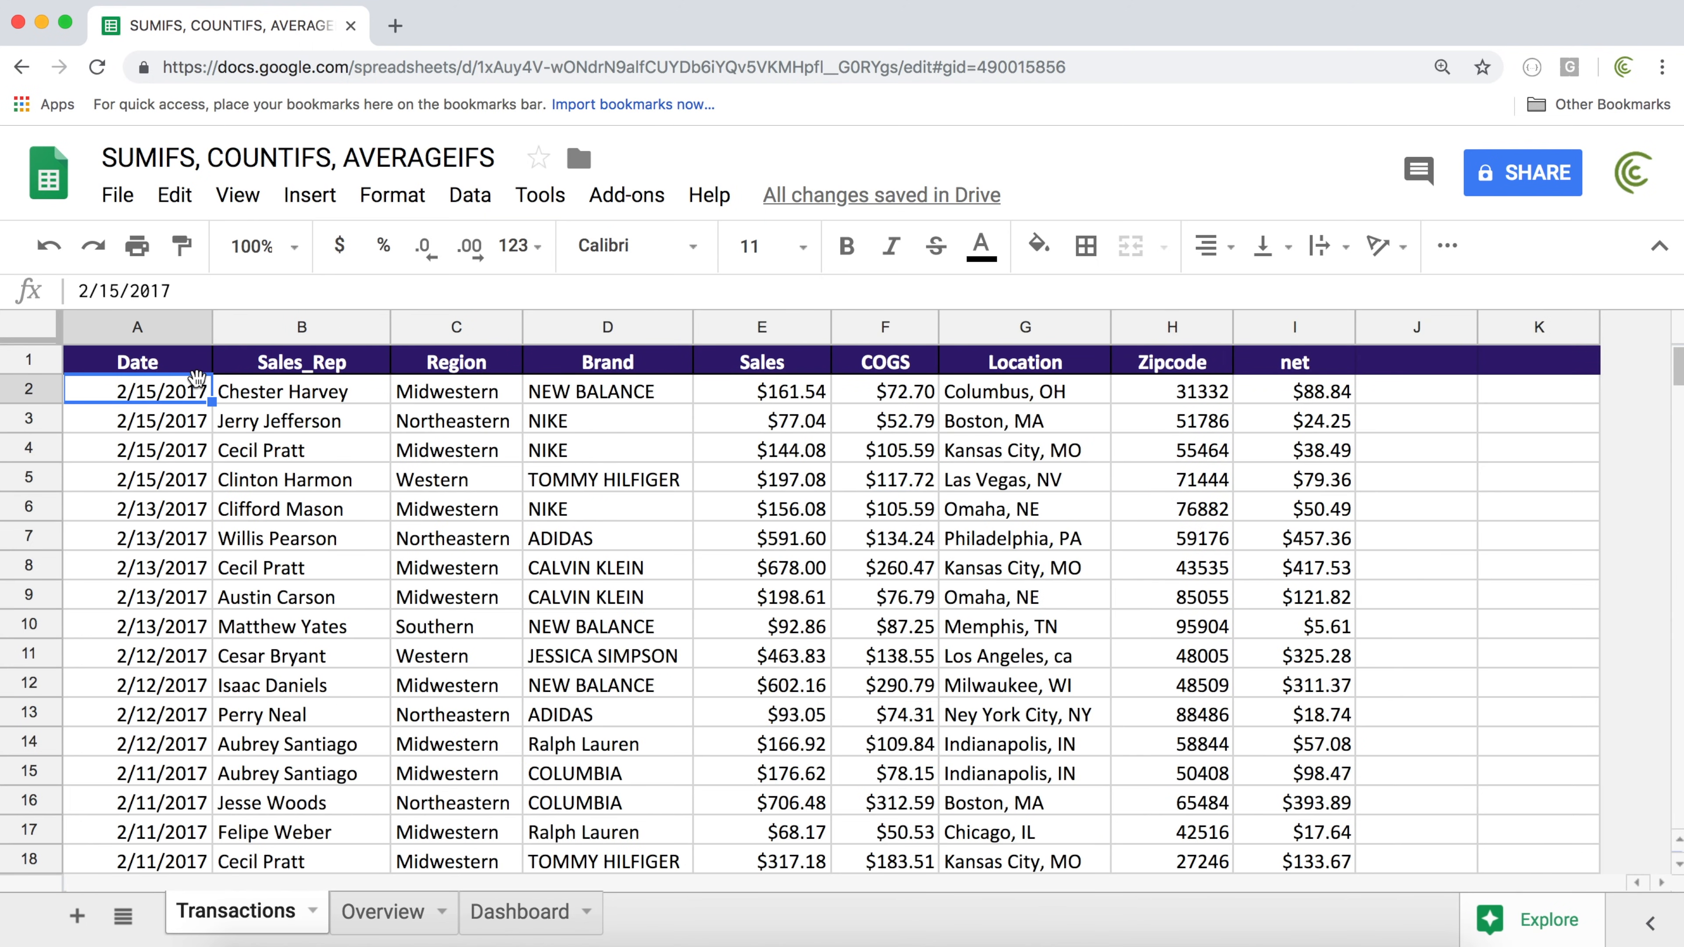
key("super+Down")
key("super+Up")
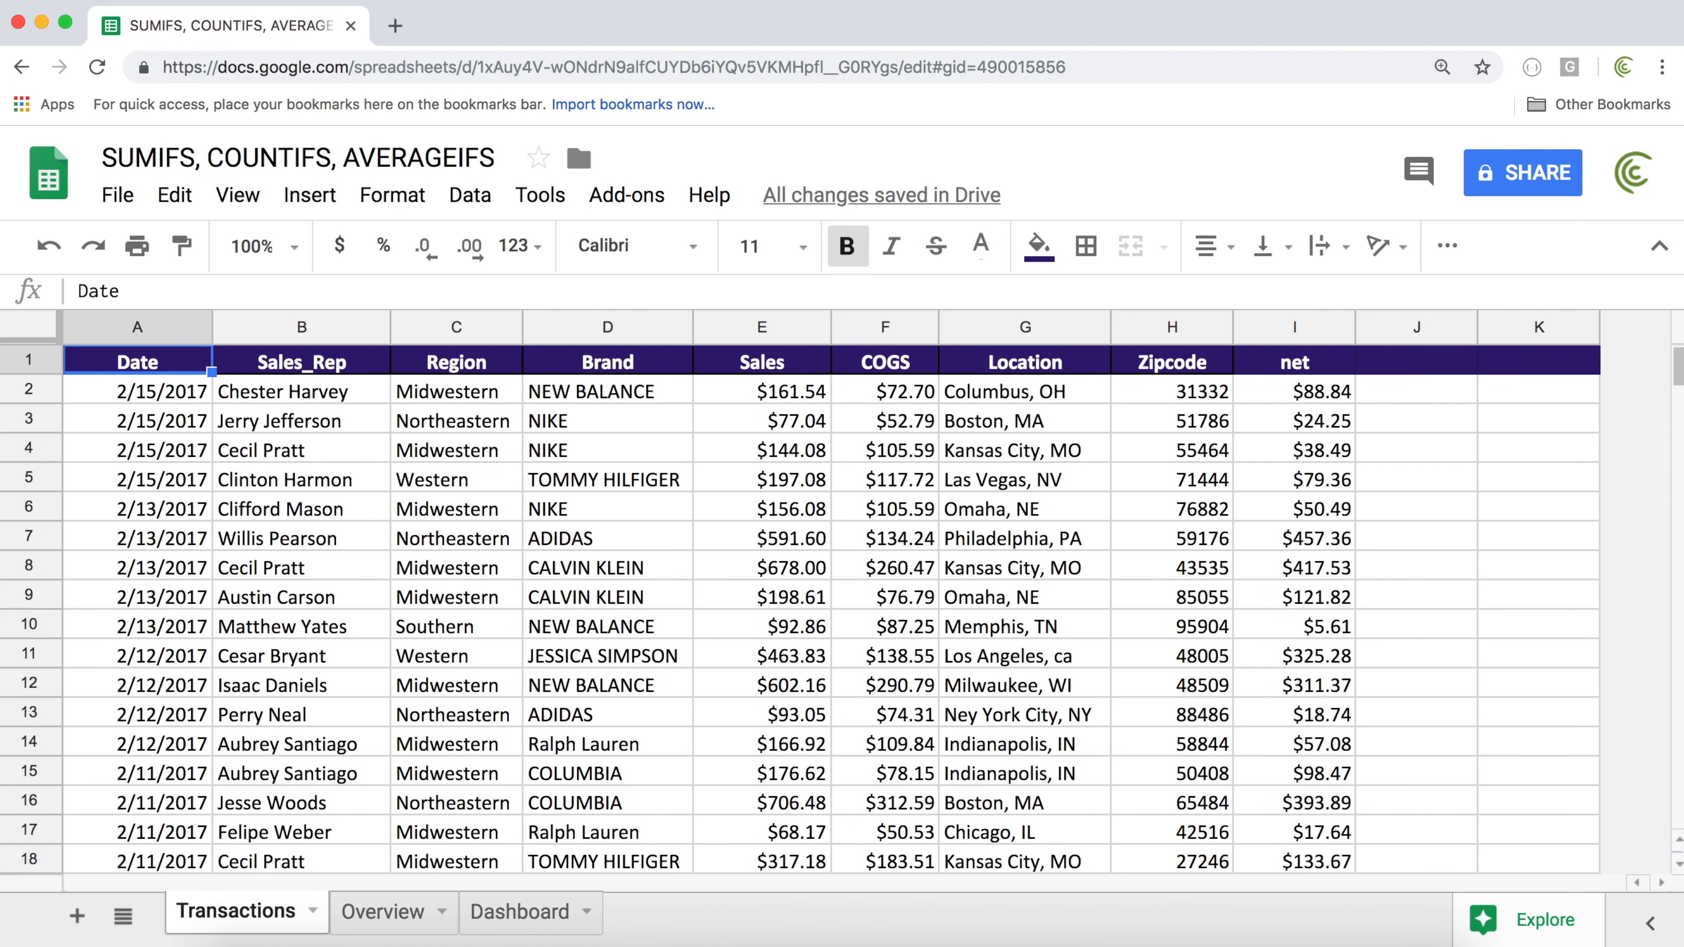
key("Right")
key("Right")
key("Right")
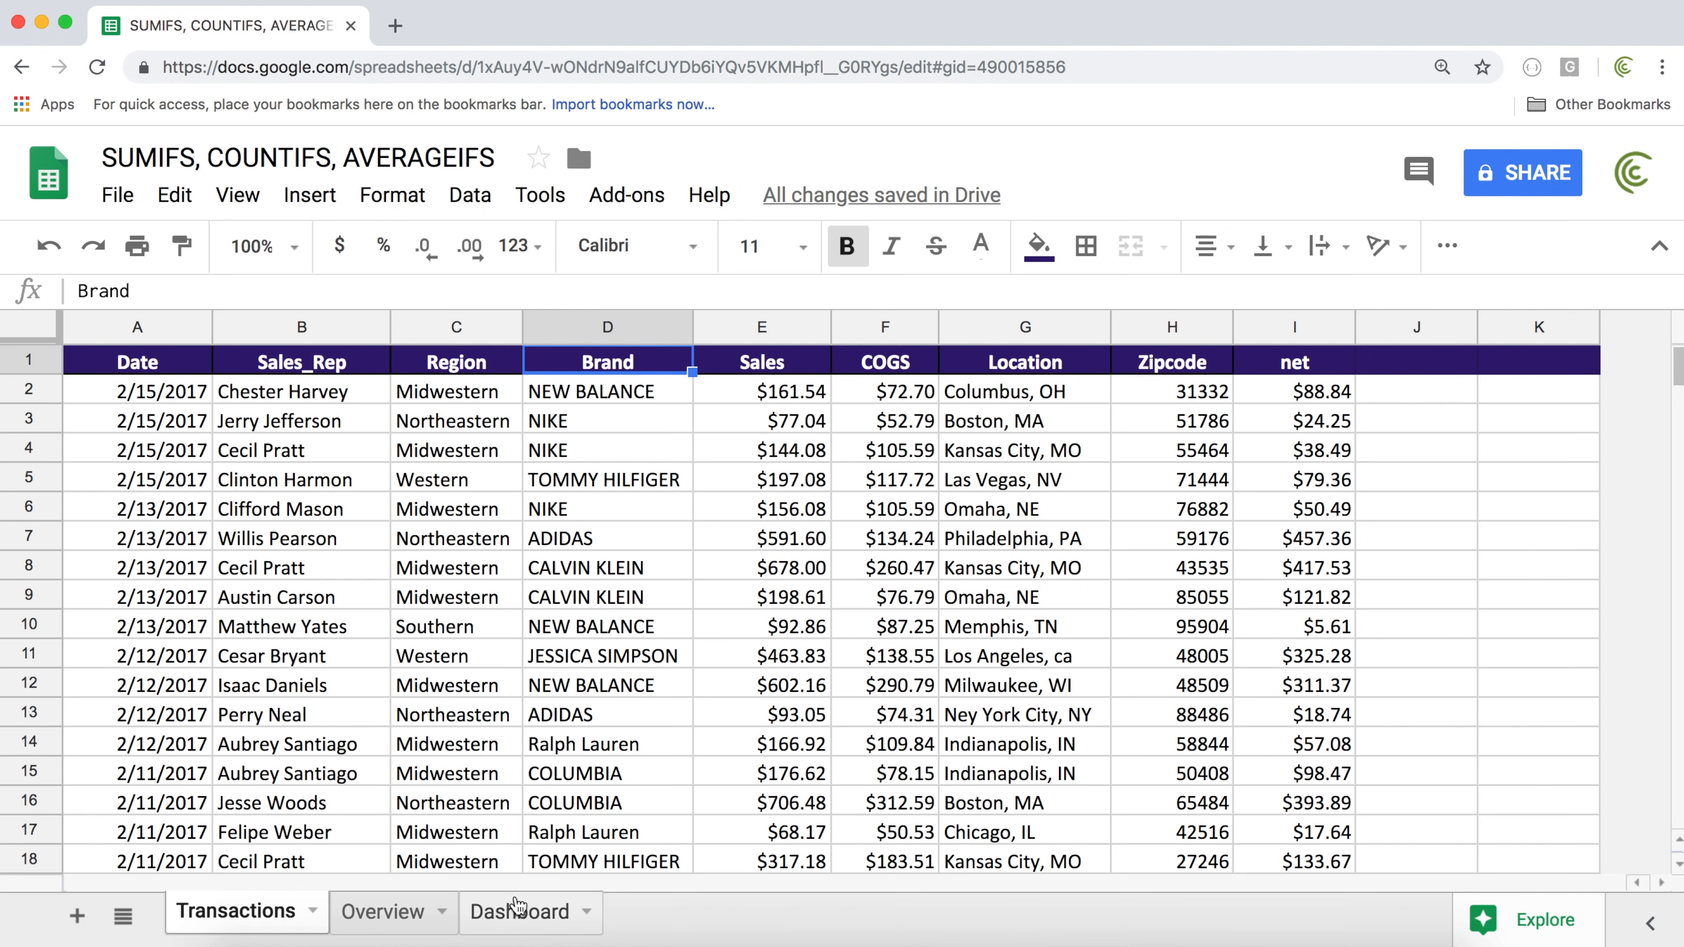
left_click_drag(611, 393, 617, 715)
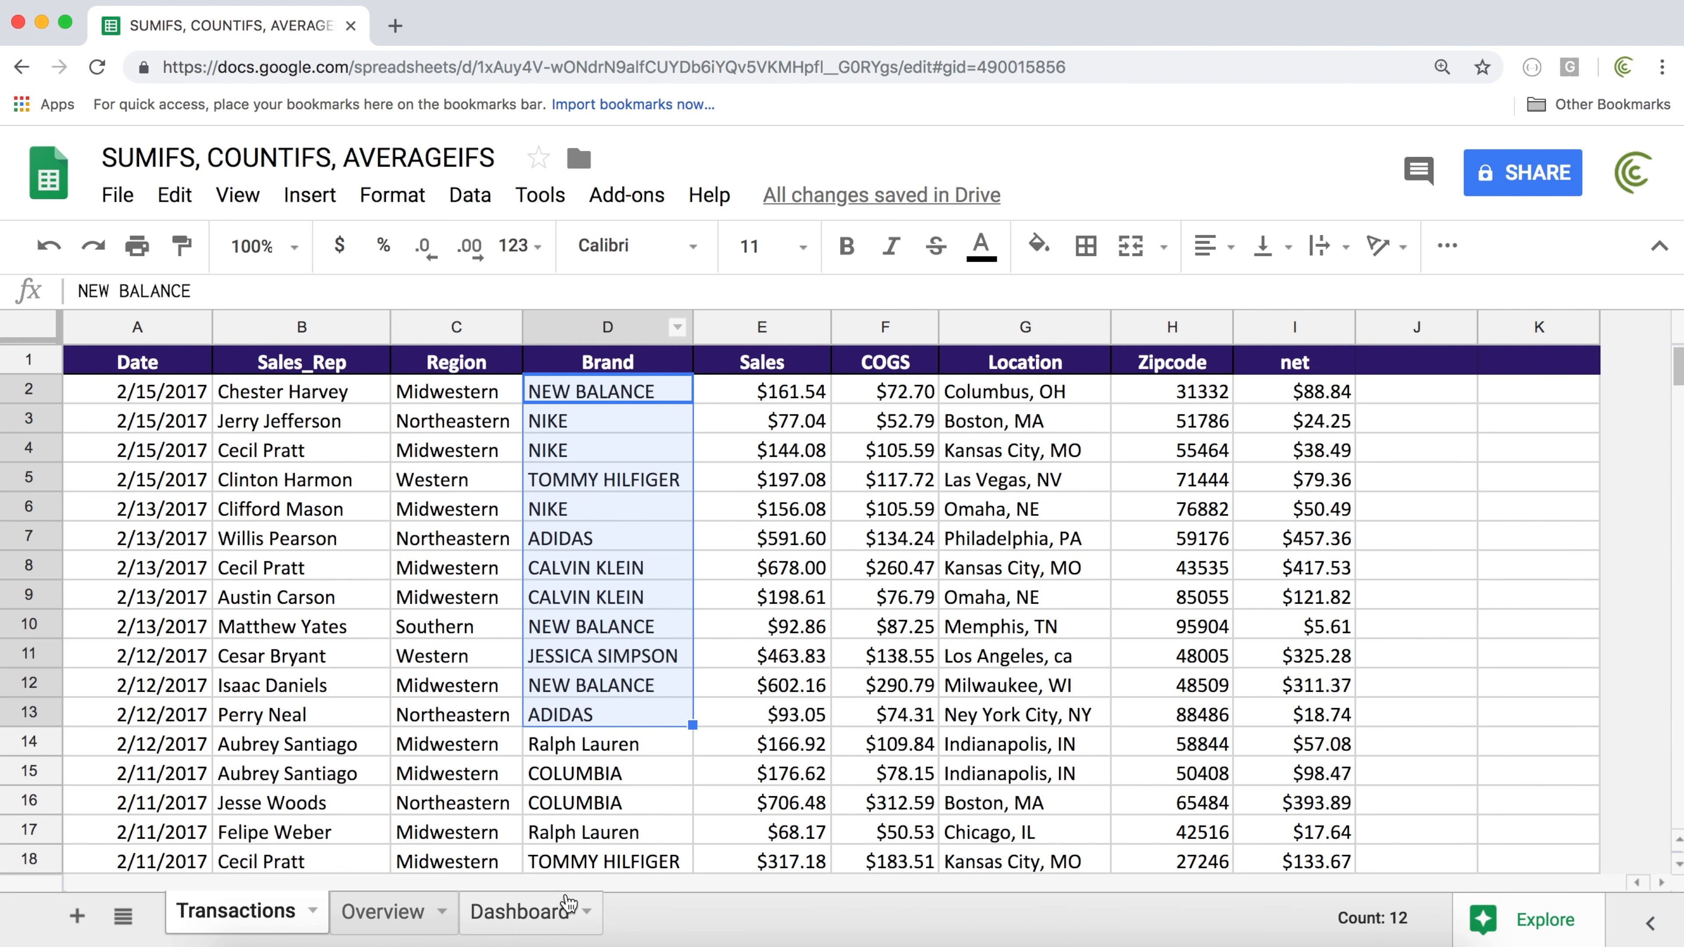
Enter the header Brand in cell A1 of the Dashboard sheet
left_click(554, 912)
left_click(167, 398)
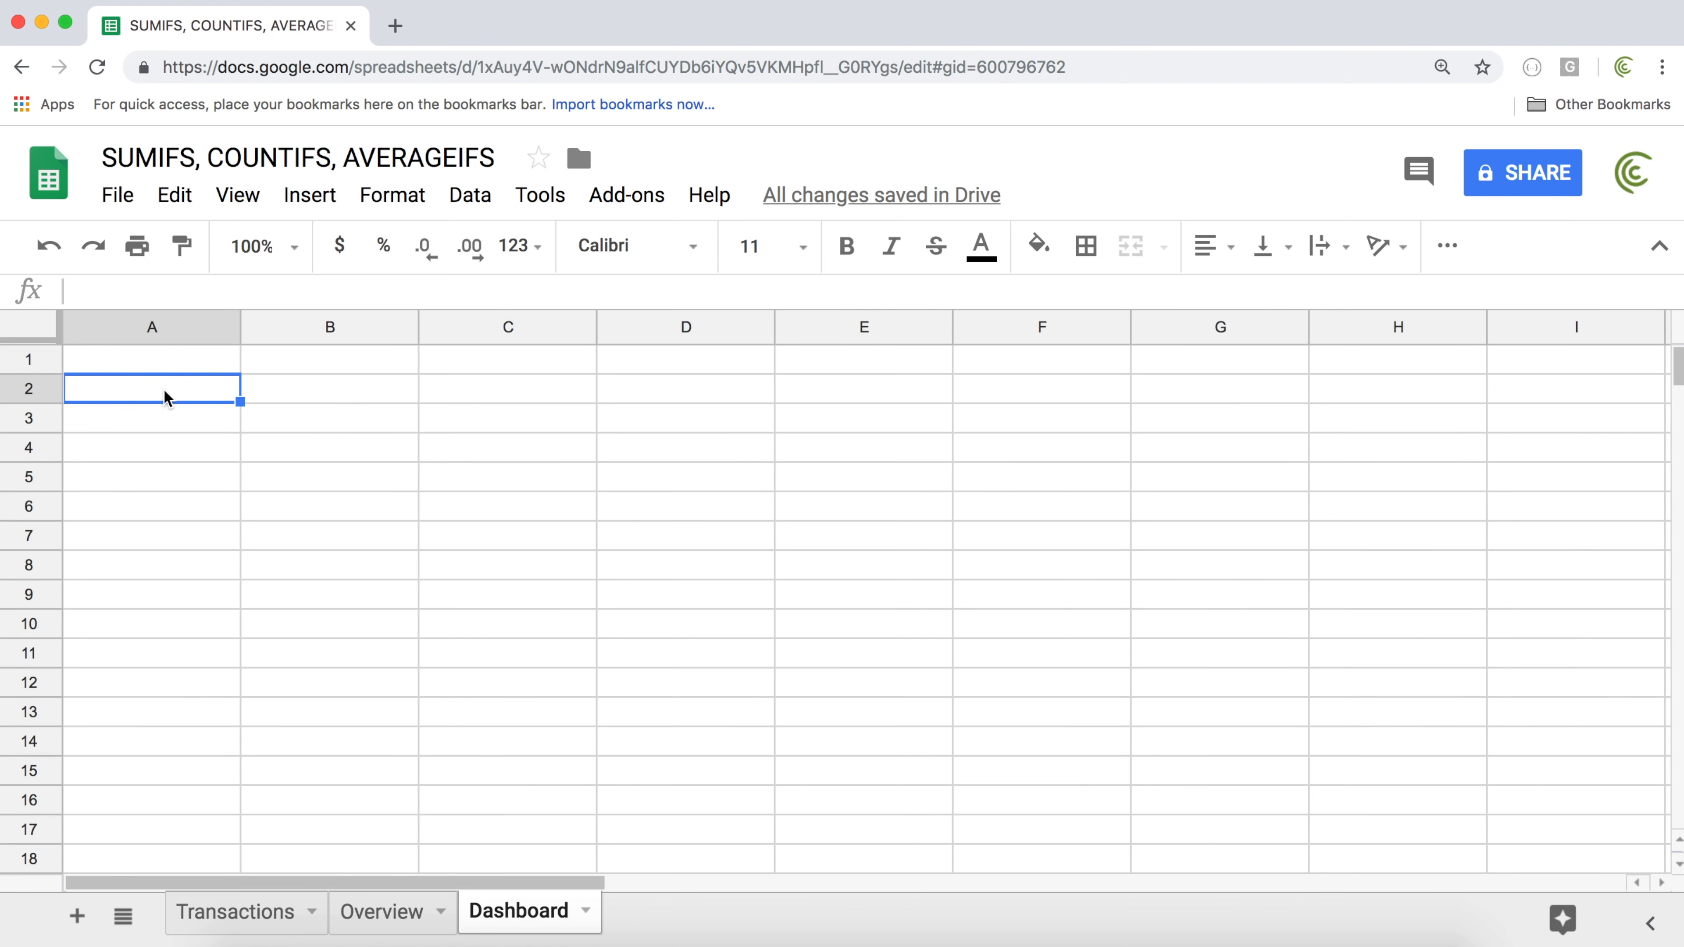
key("Up")
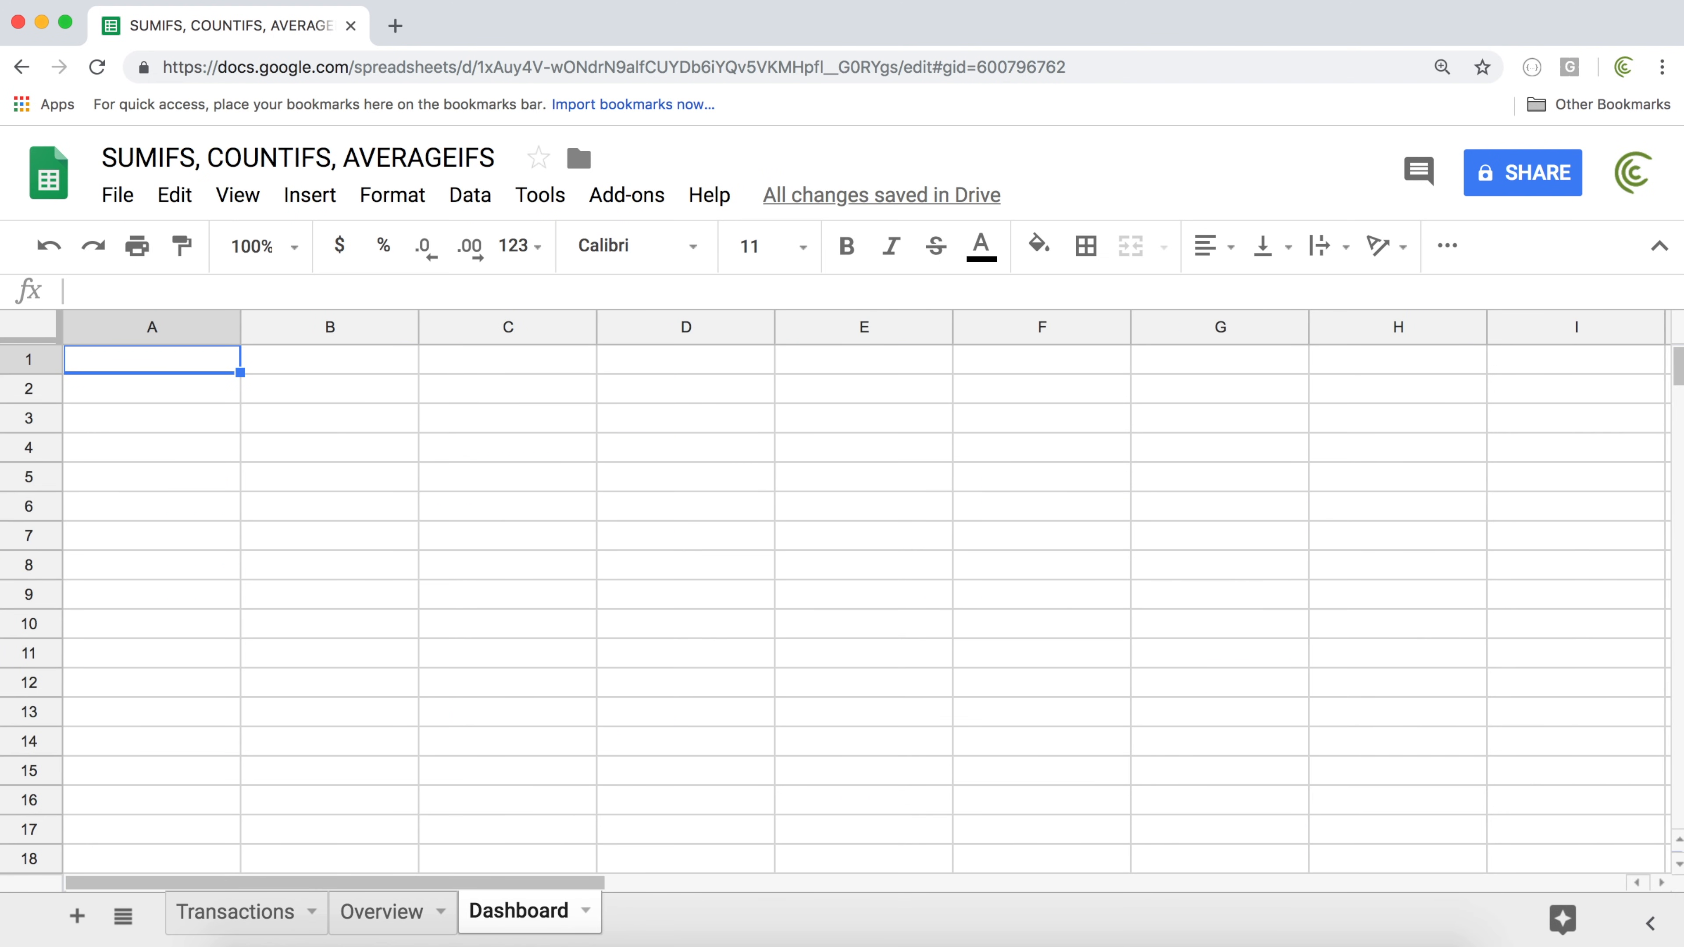
type("Brand")
key("Return")
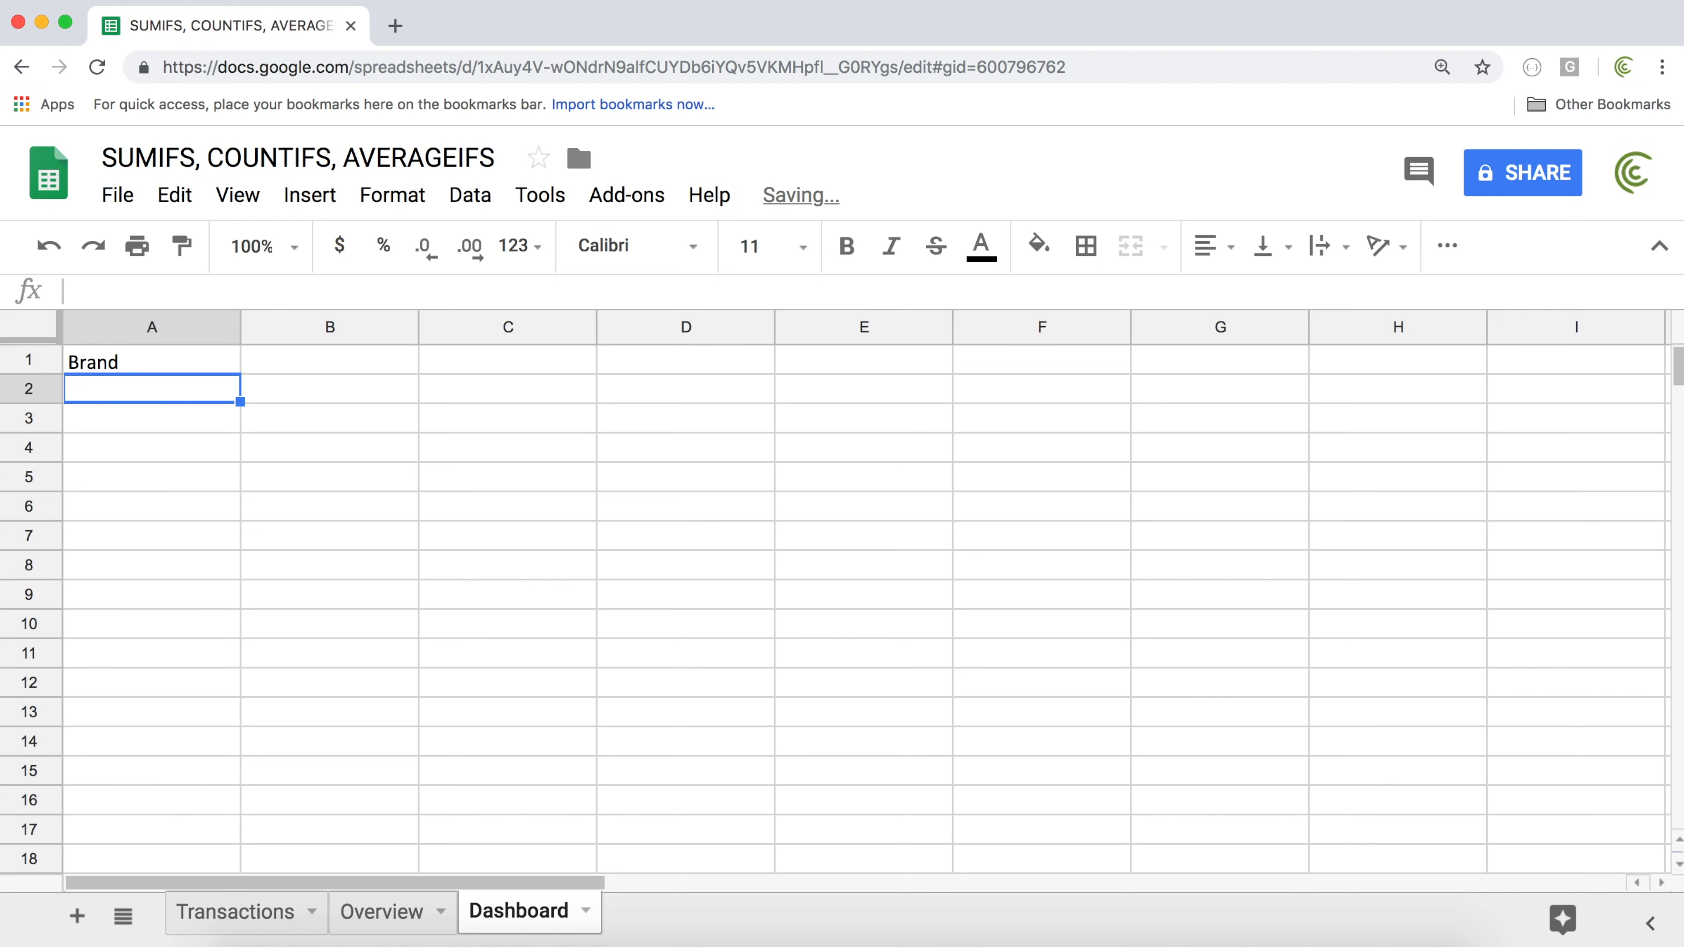
List the distinct brands from A2 down with the formula =unique(Transactions!$D$2:$D)
type("=un")
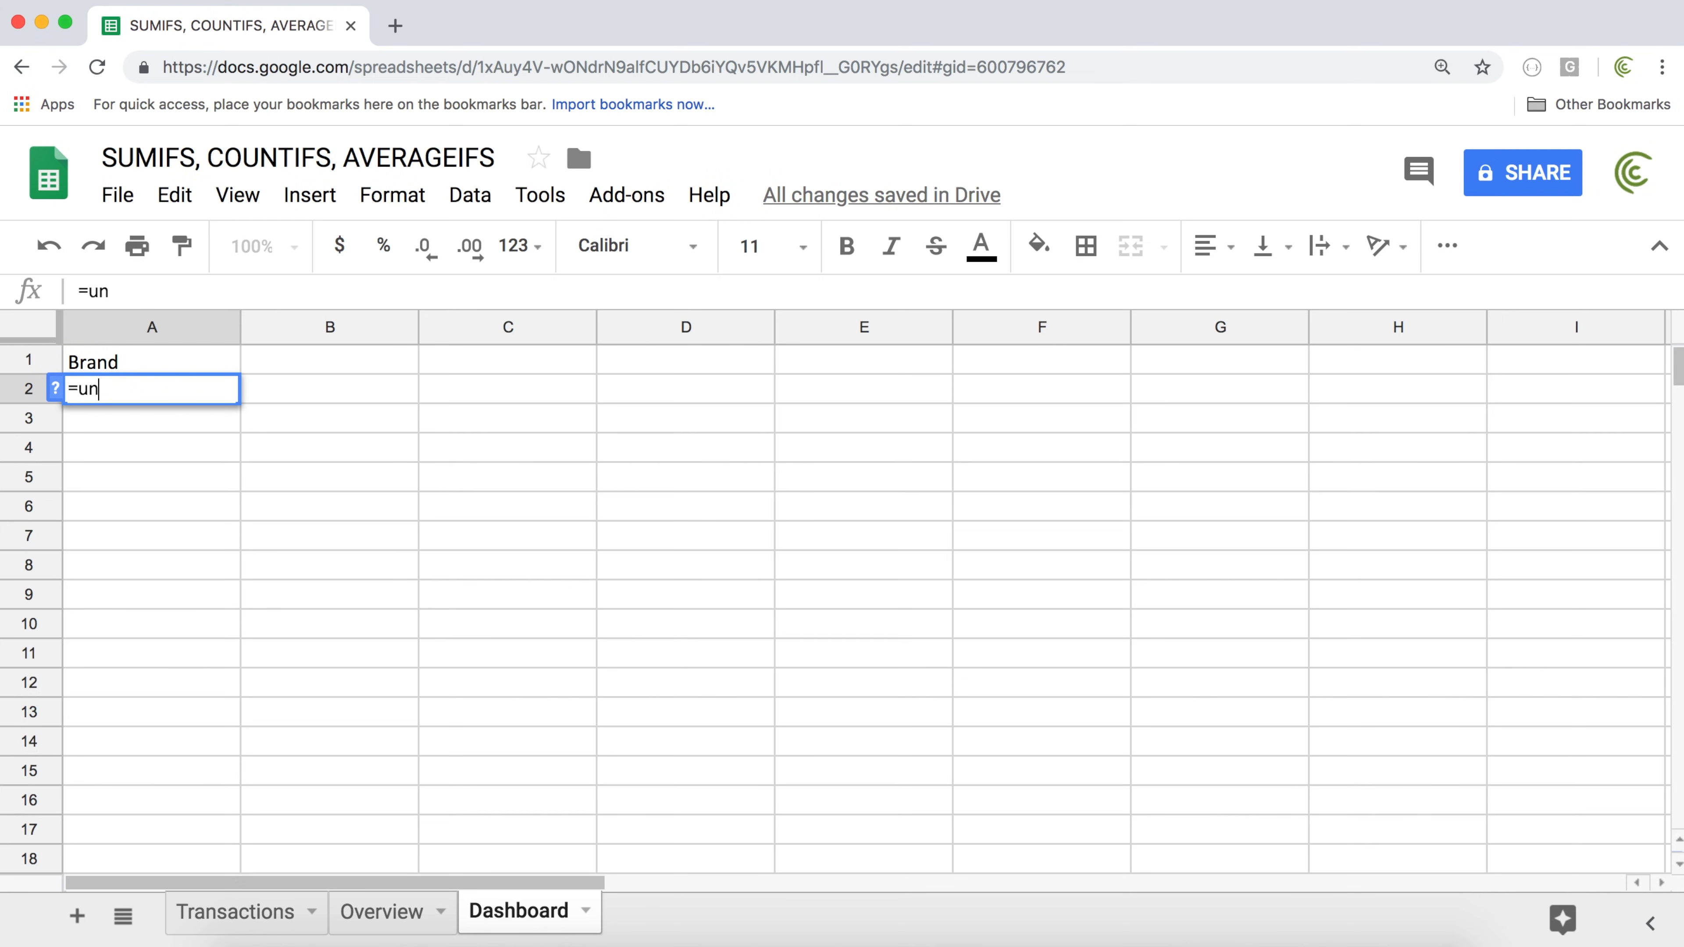
type("ique(")
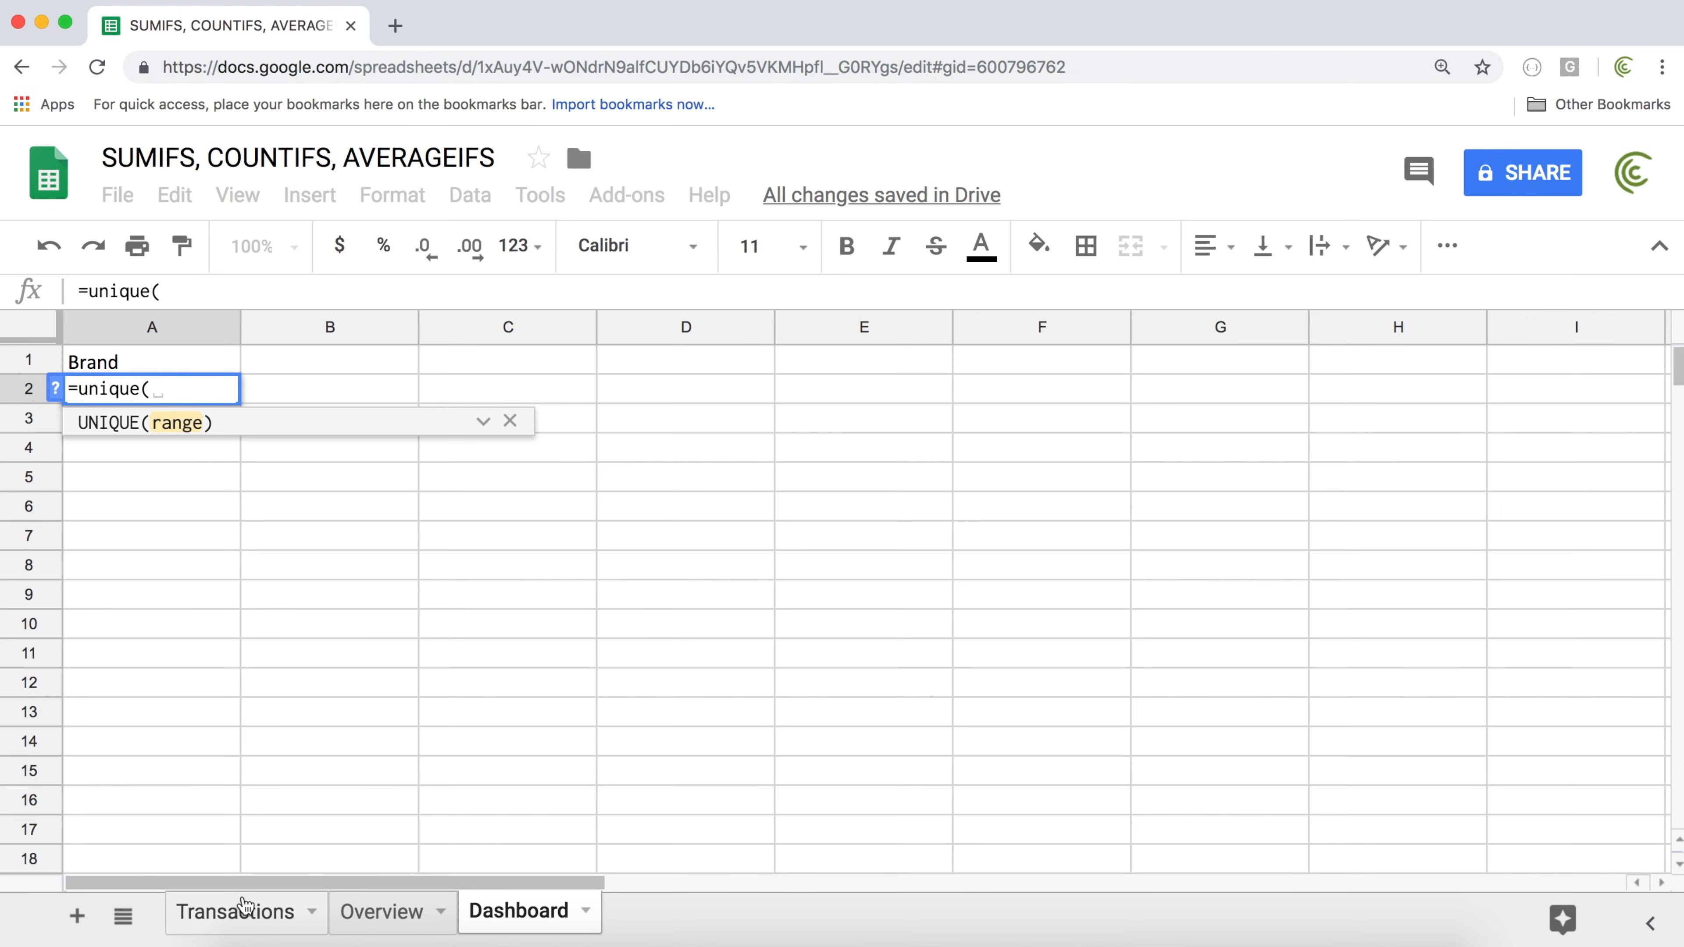
left_click(242, 912)
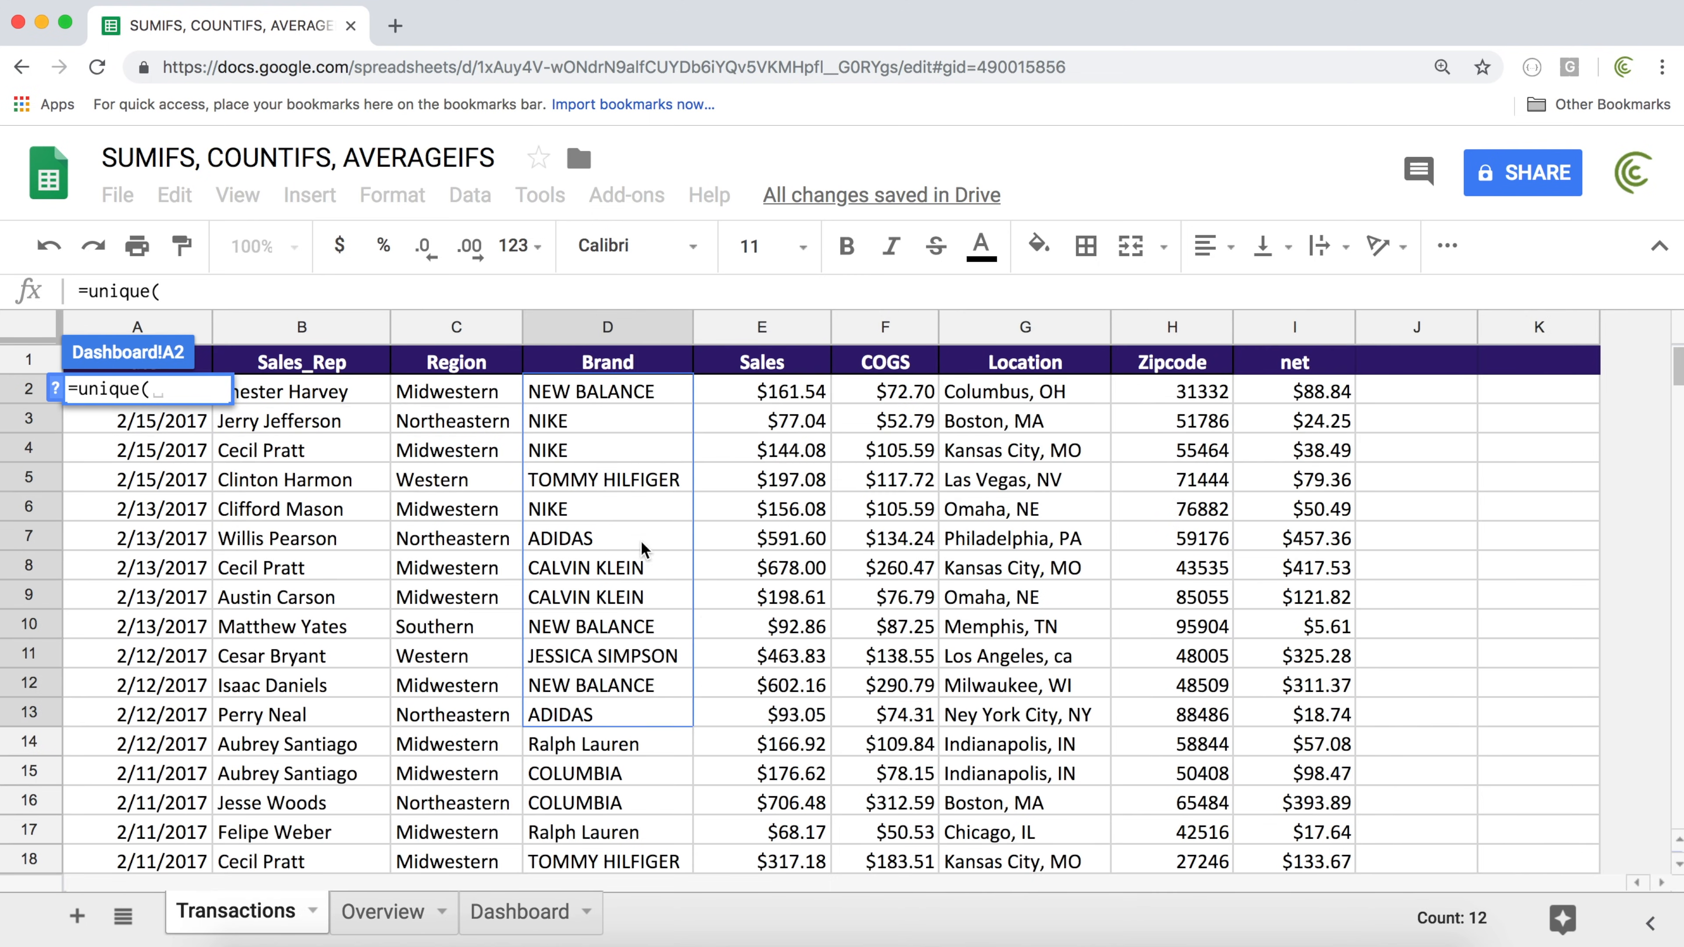
left_click_drag(605, 394, 579, 458)
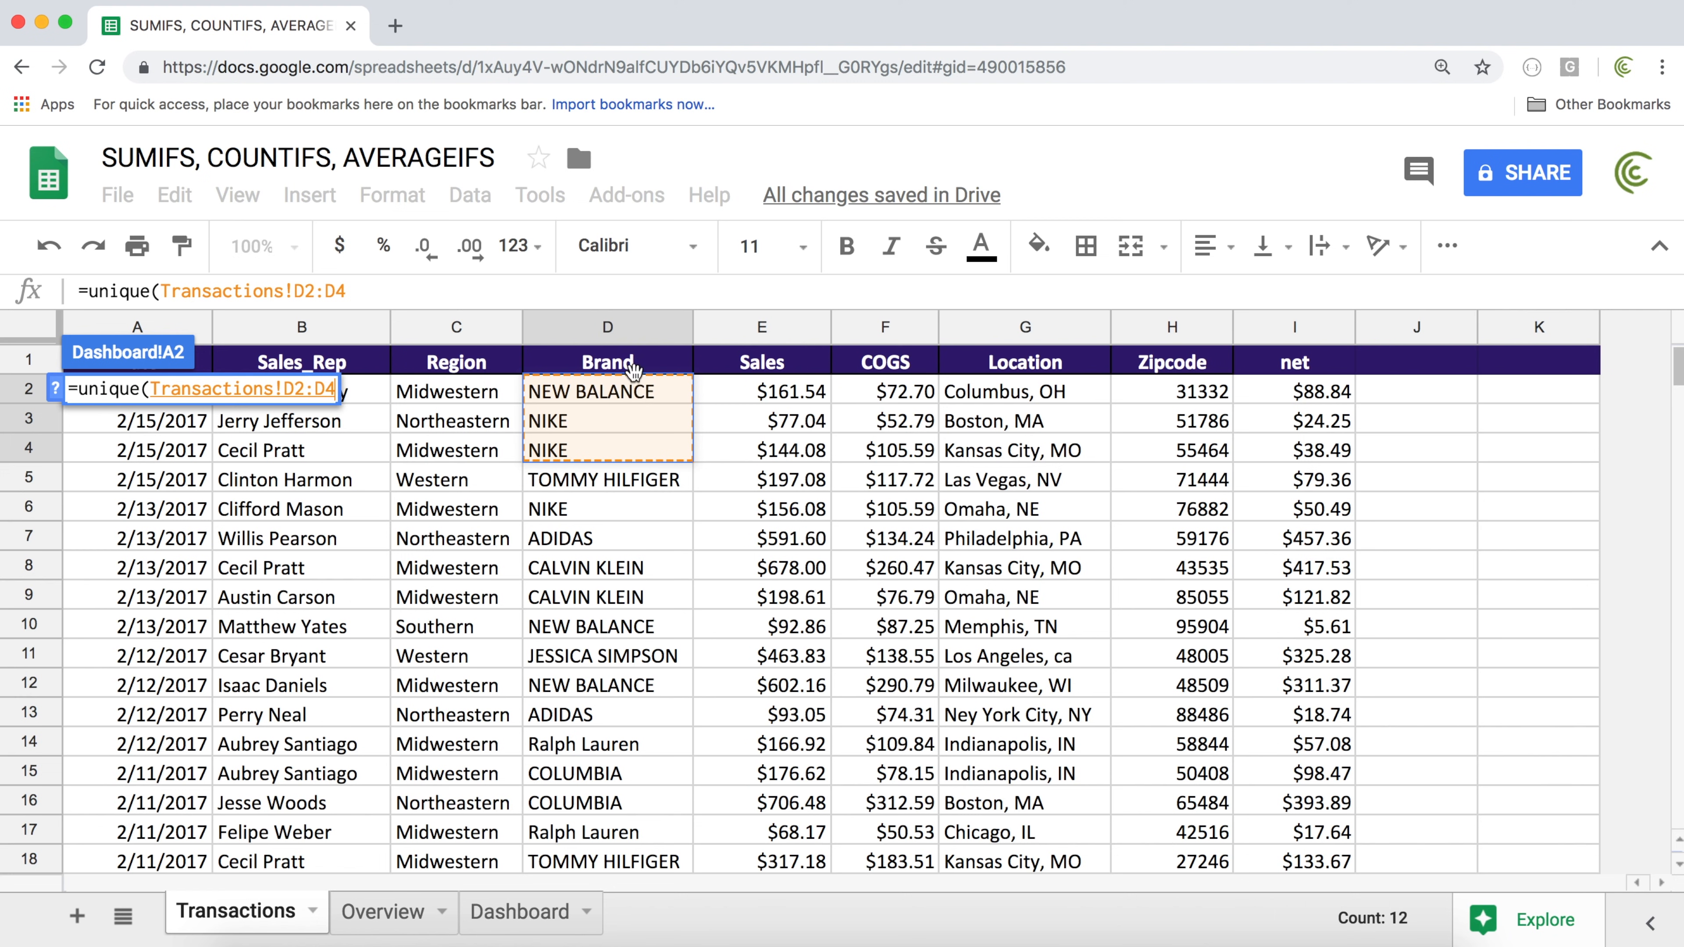
left_click(333, 390)
key("BackSpace")
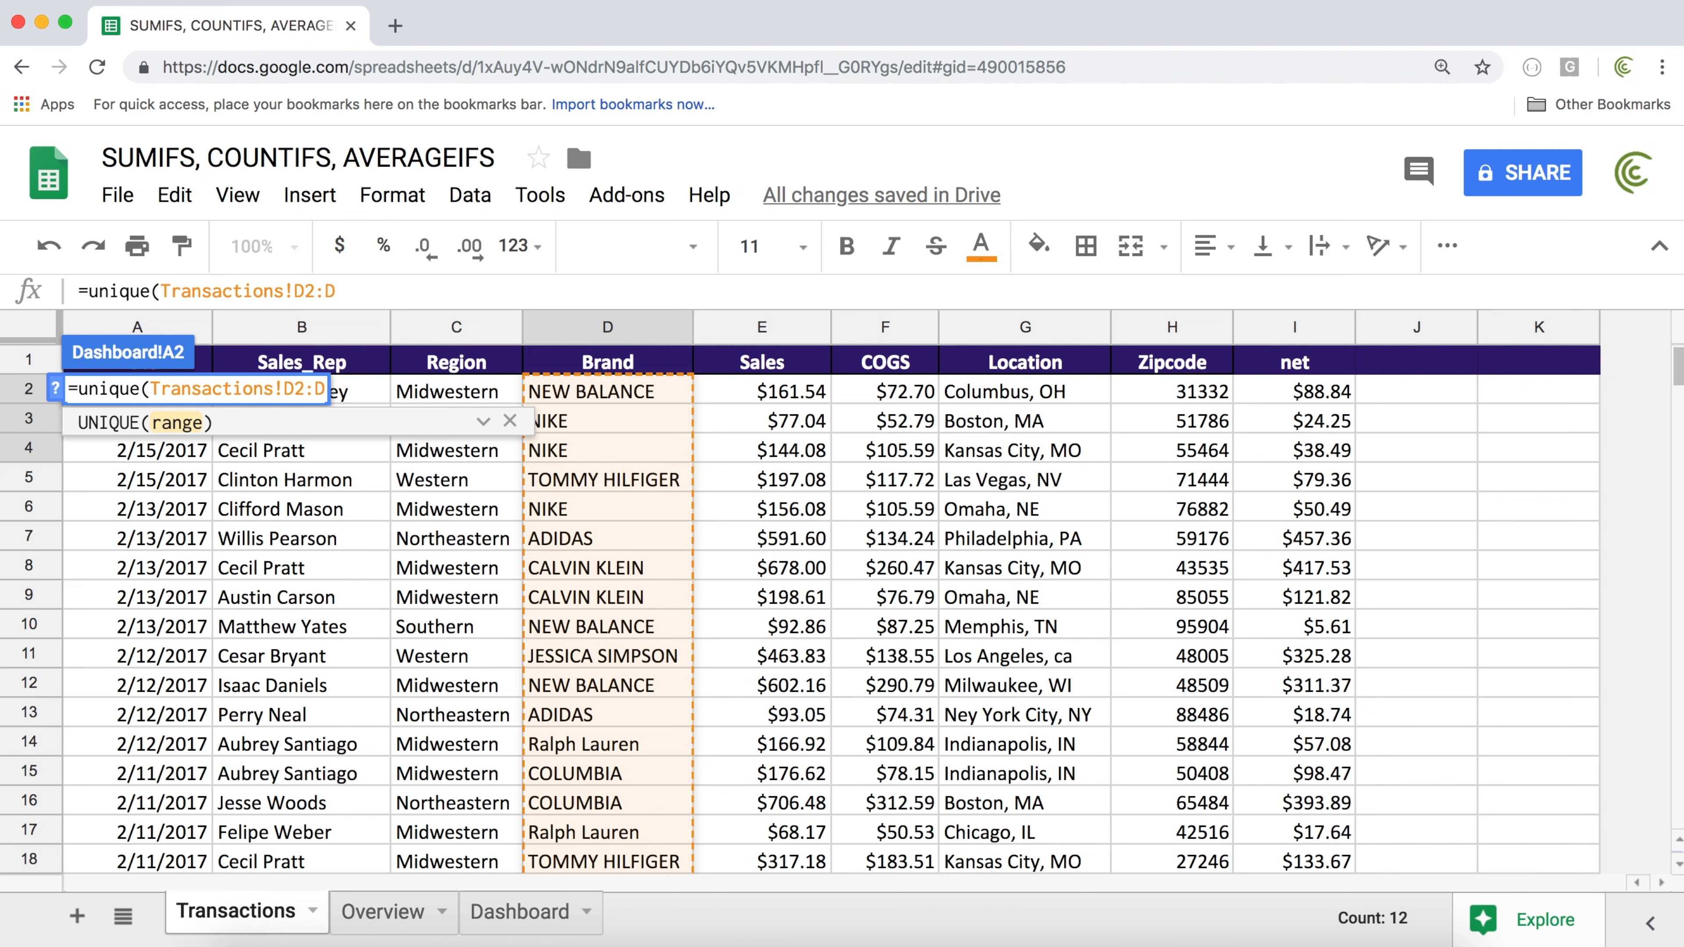
key("F4")
type(")")
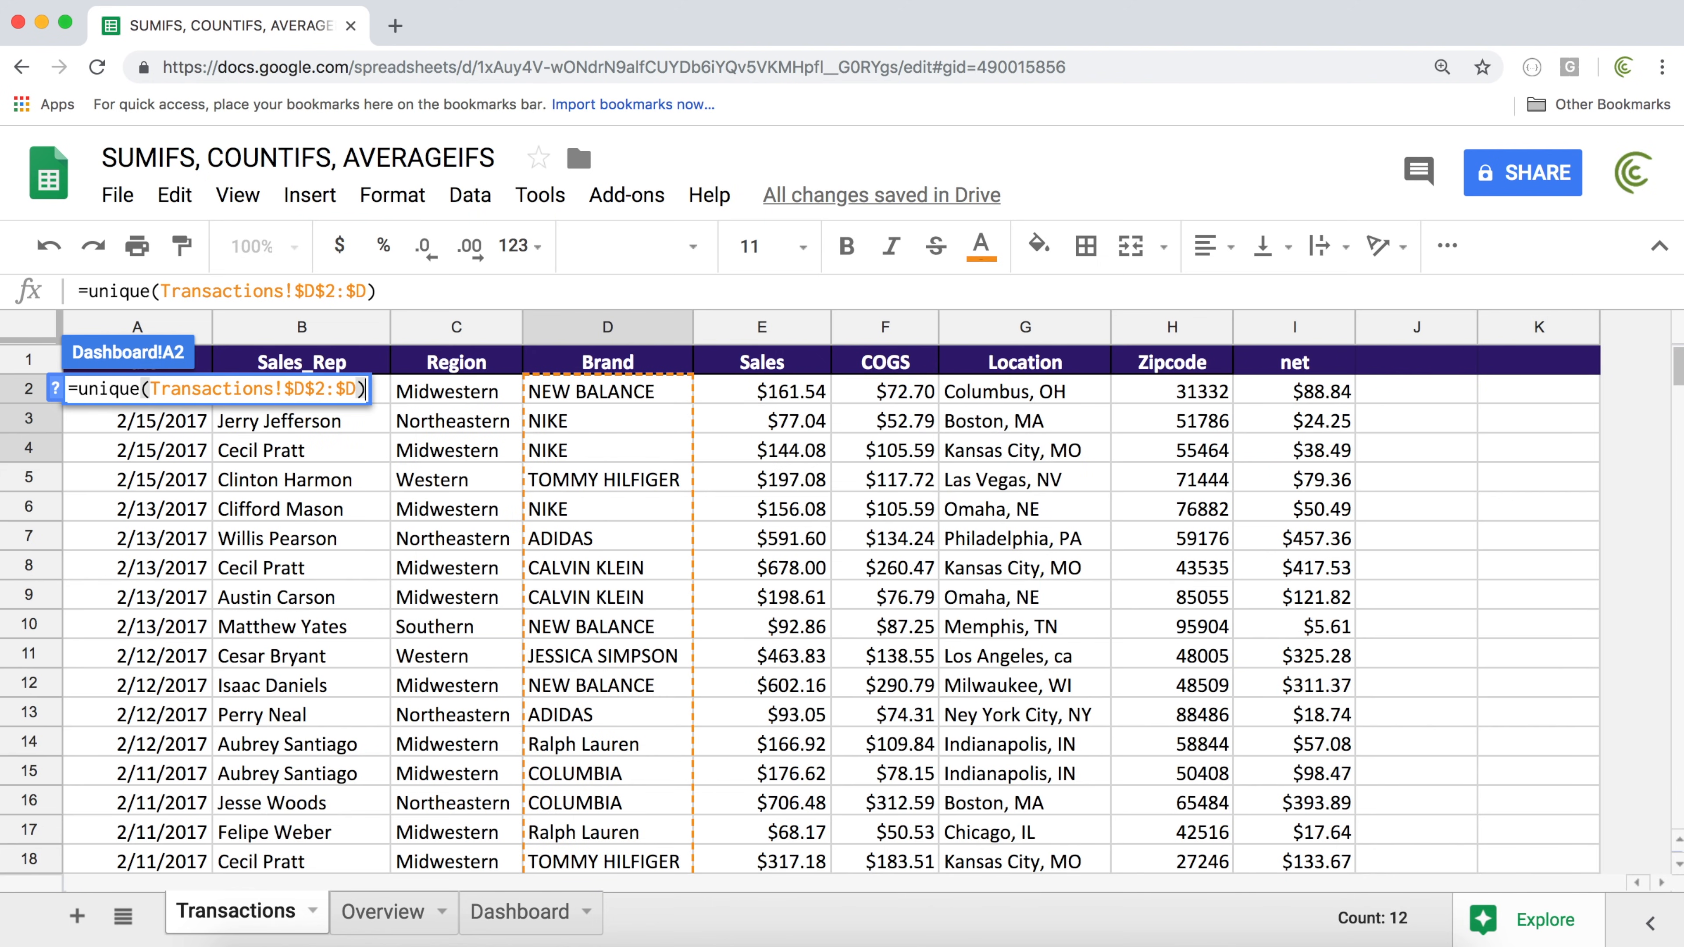
key("Return")
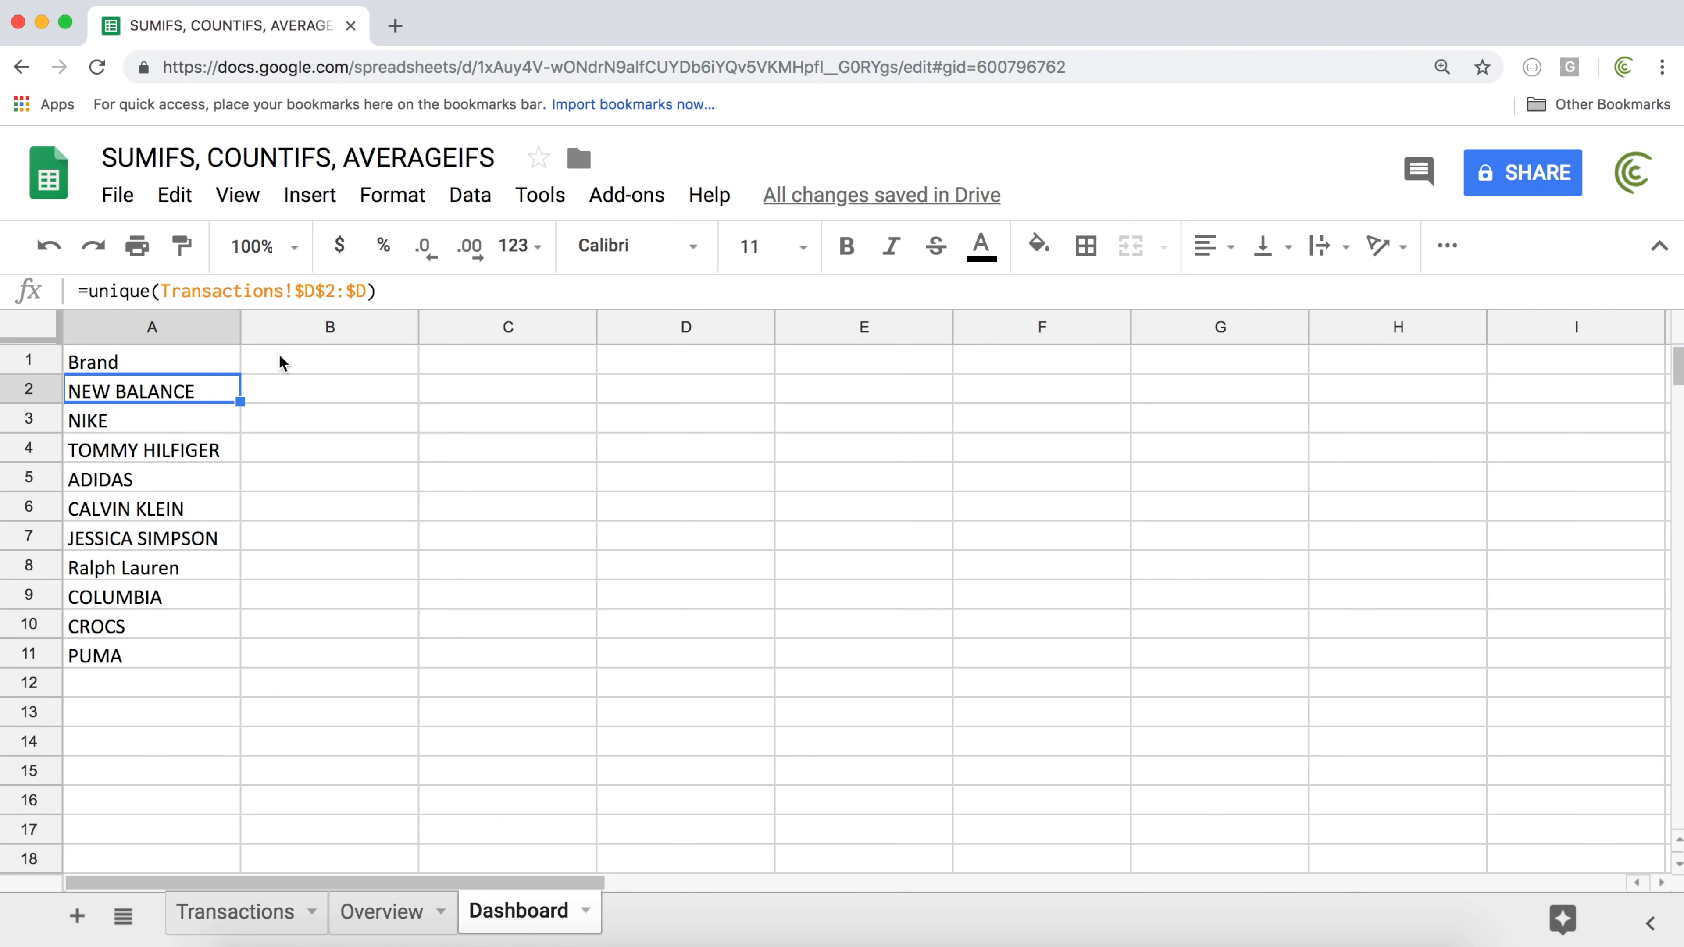
Enter the header Sales in B1, beside the Brand header
left_click(276, 368)
type("Sales")
key("Return")
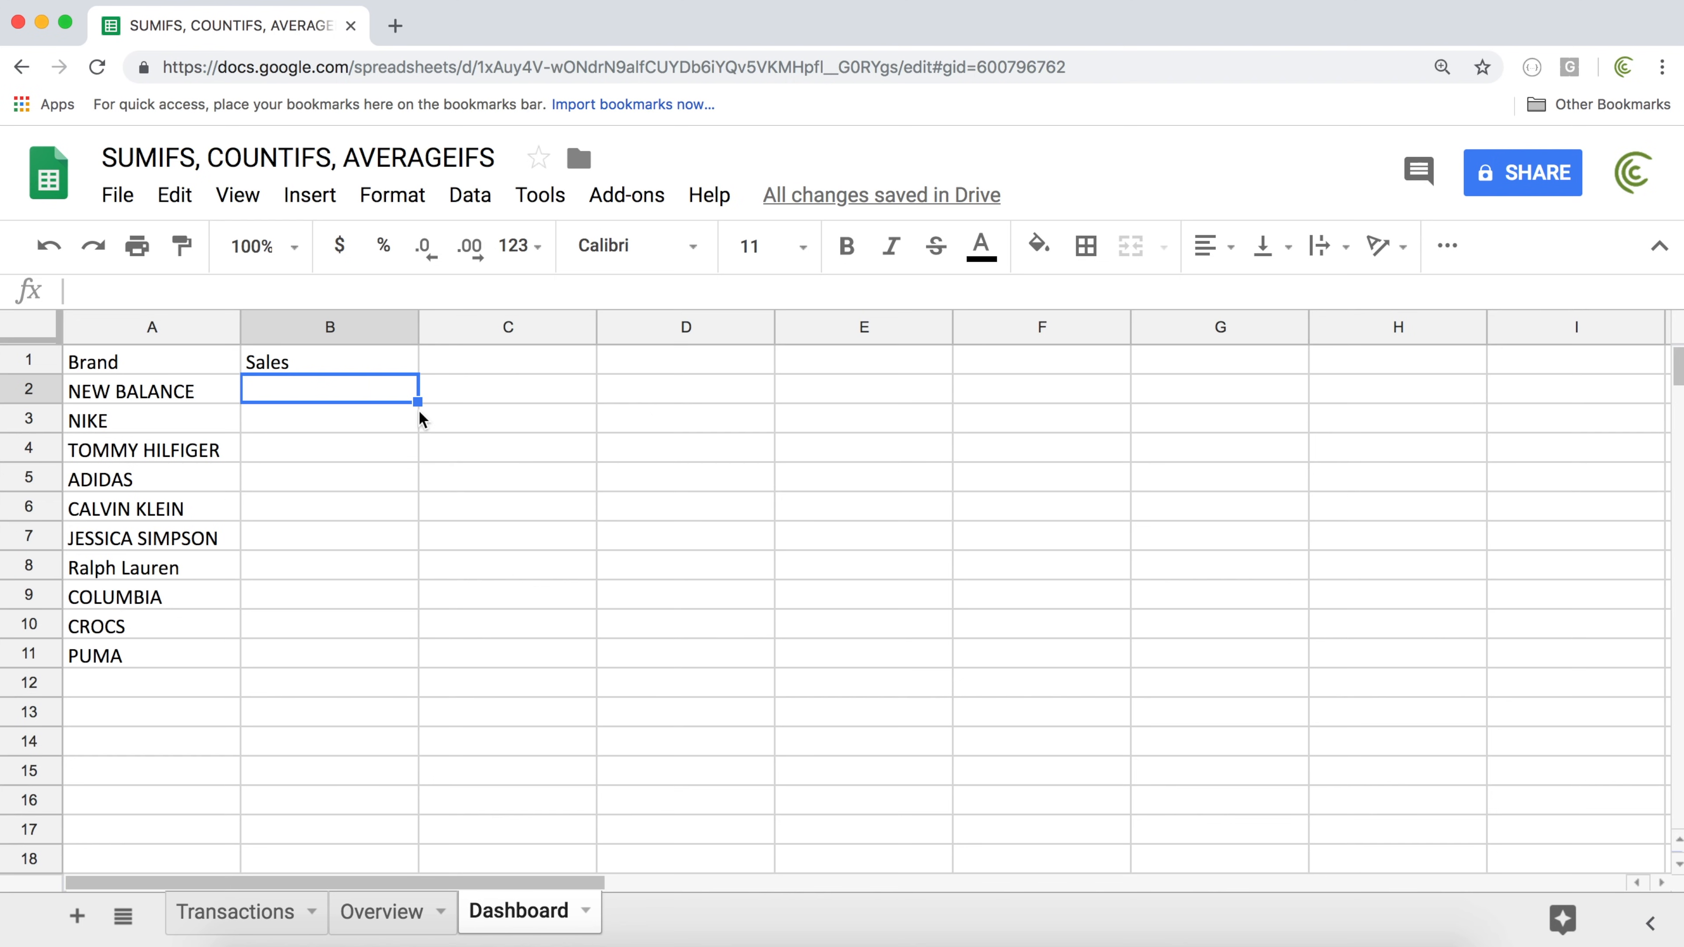
Start a SUMIFS formula in B2 with the open-ended absolute range Transactions!$E$2:$E as its sum range
type("=S")
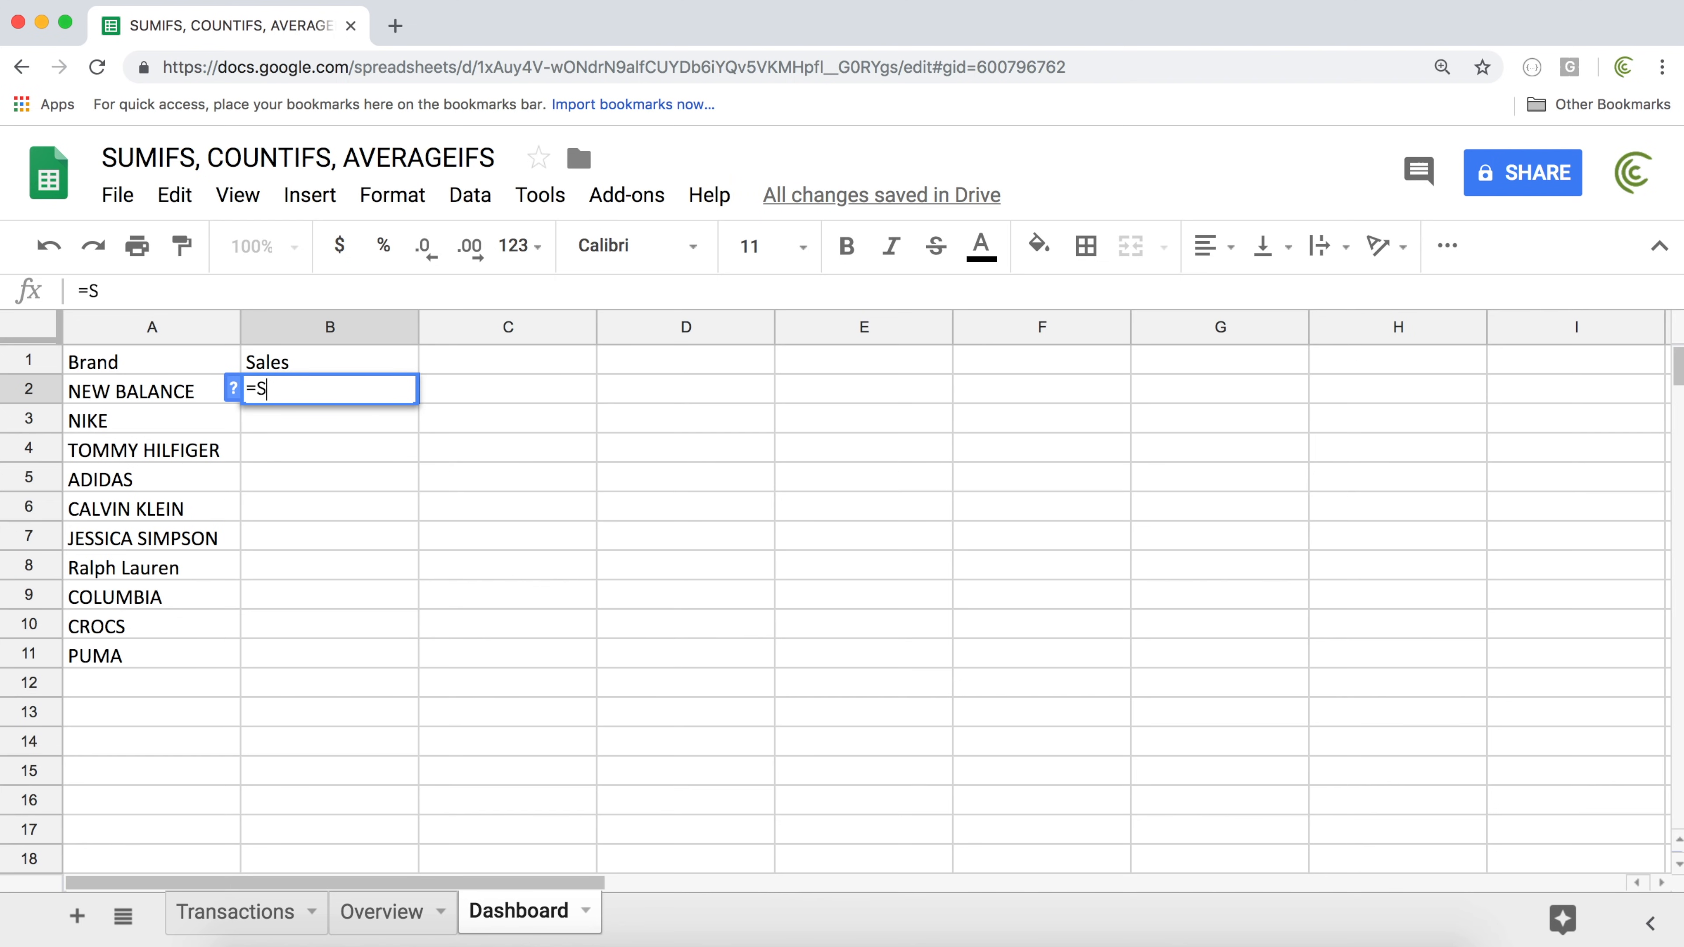
type("UMIFS(")
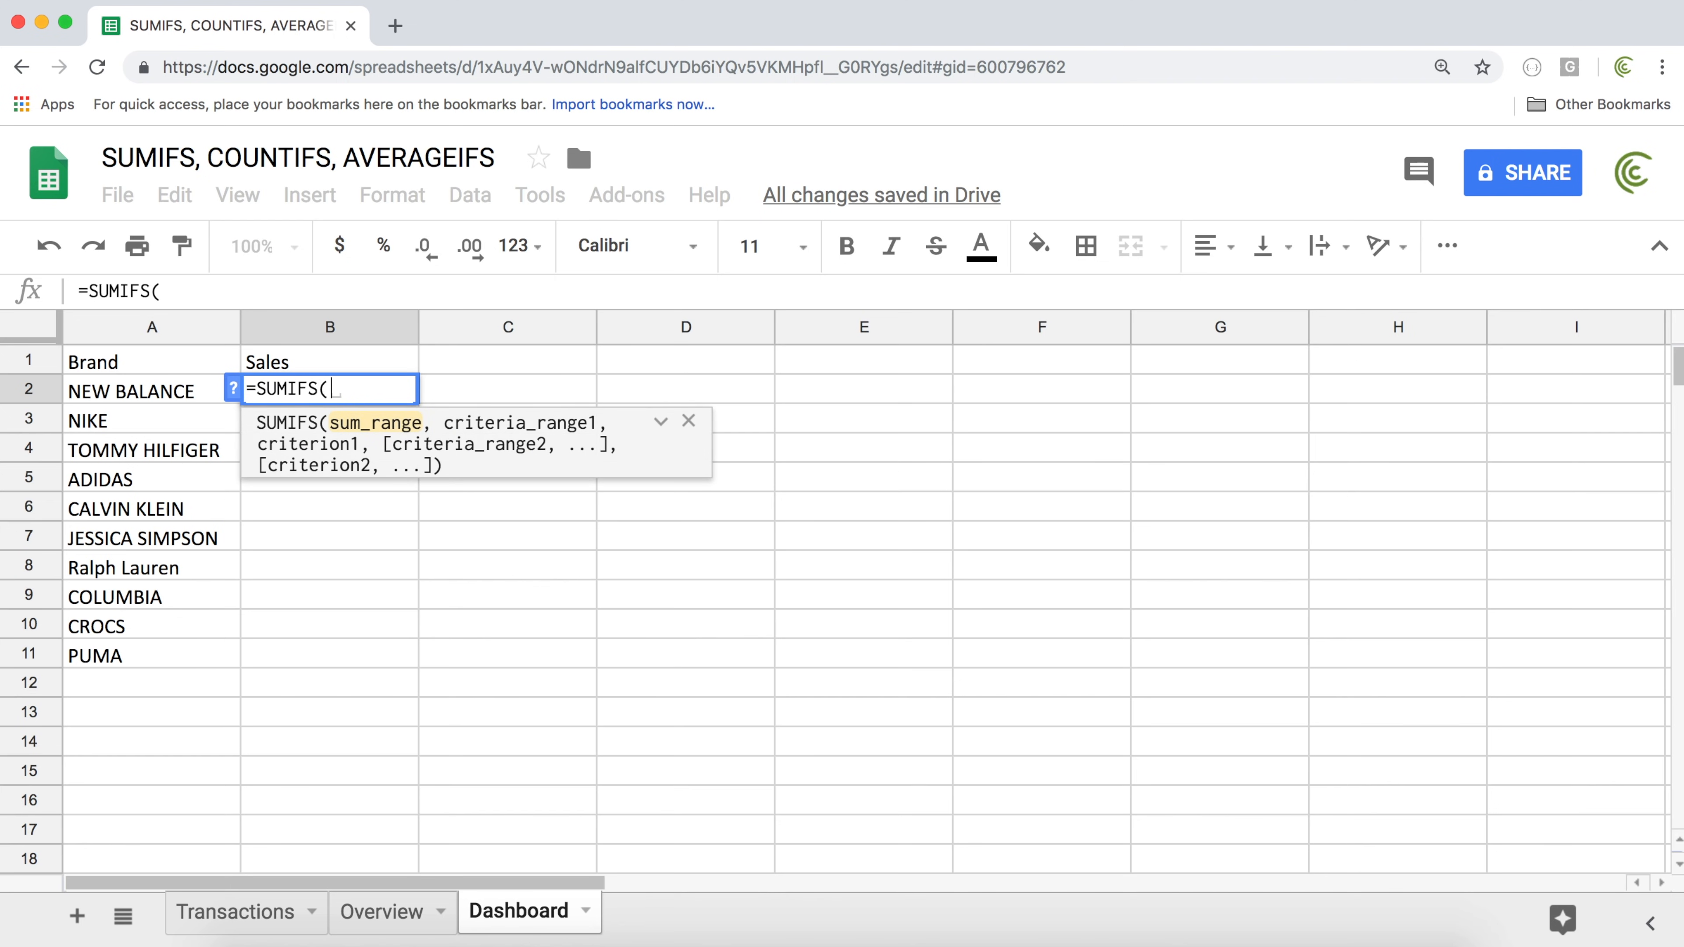
left_click(231, 929)
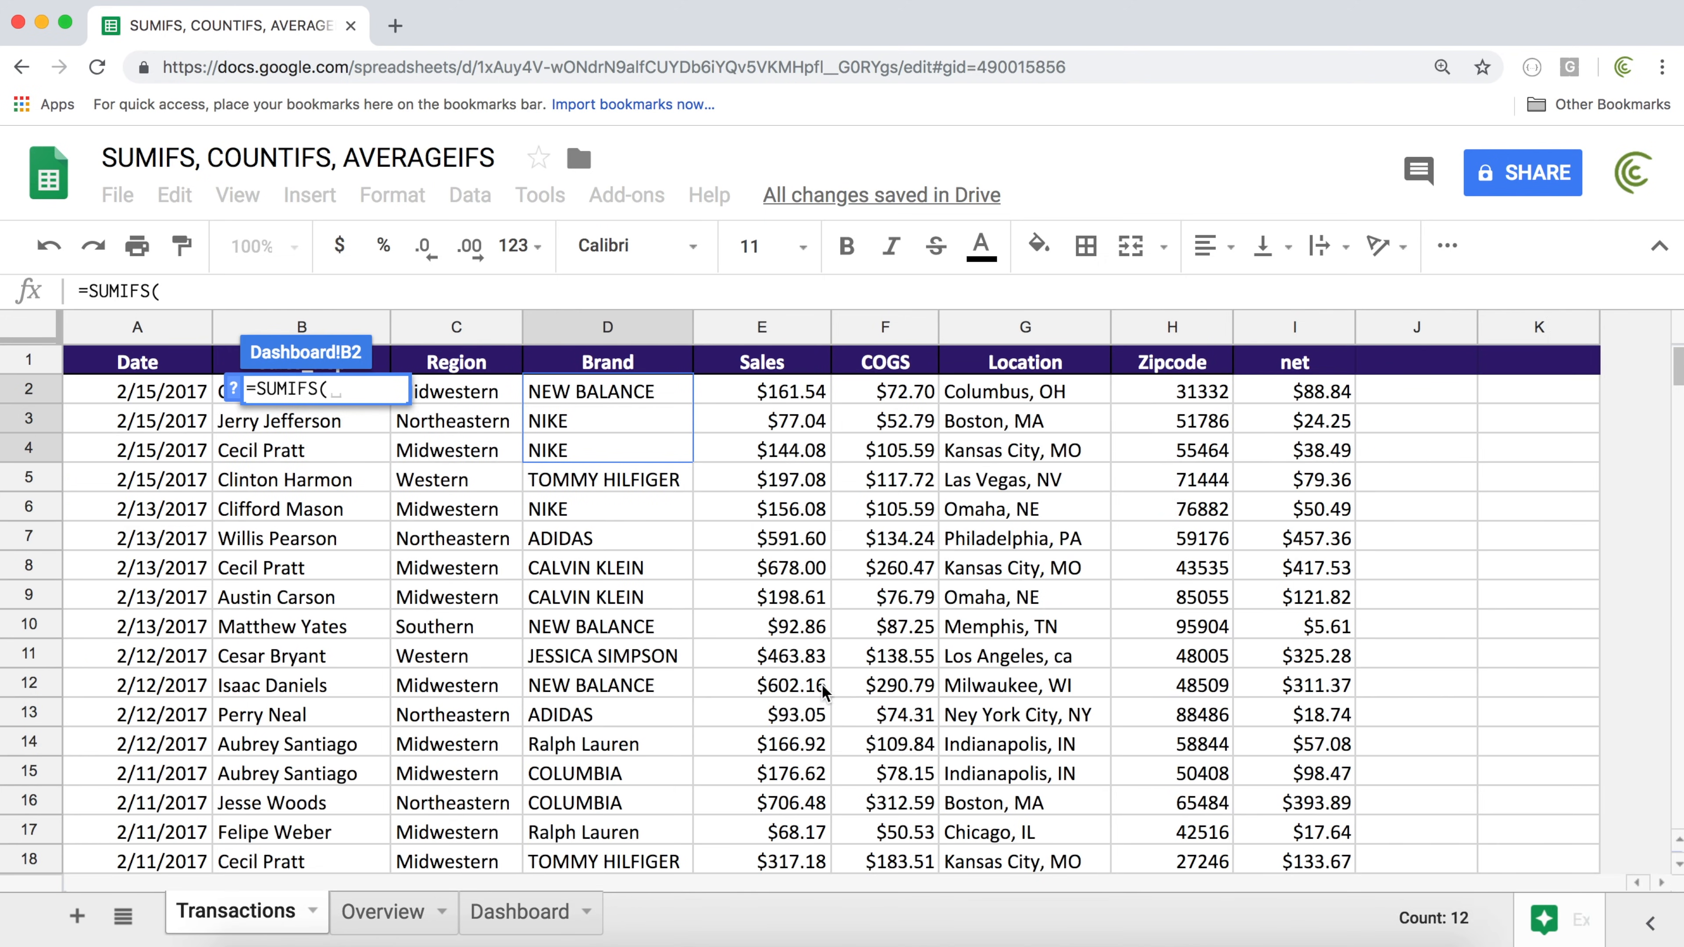
left_click_drag(808, 398, 736, 458)
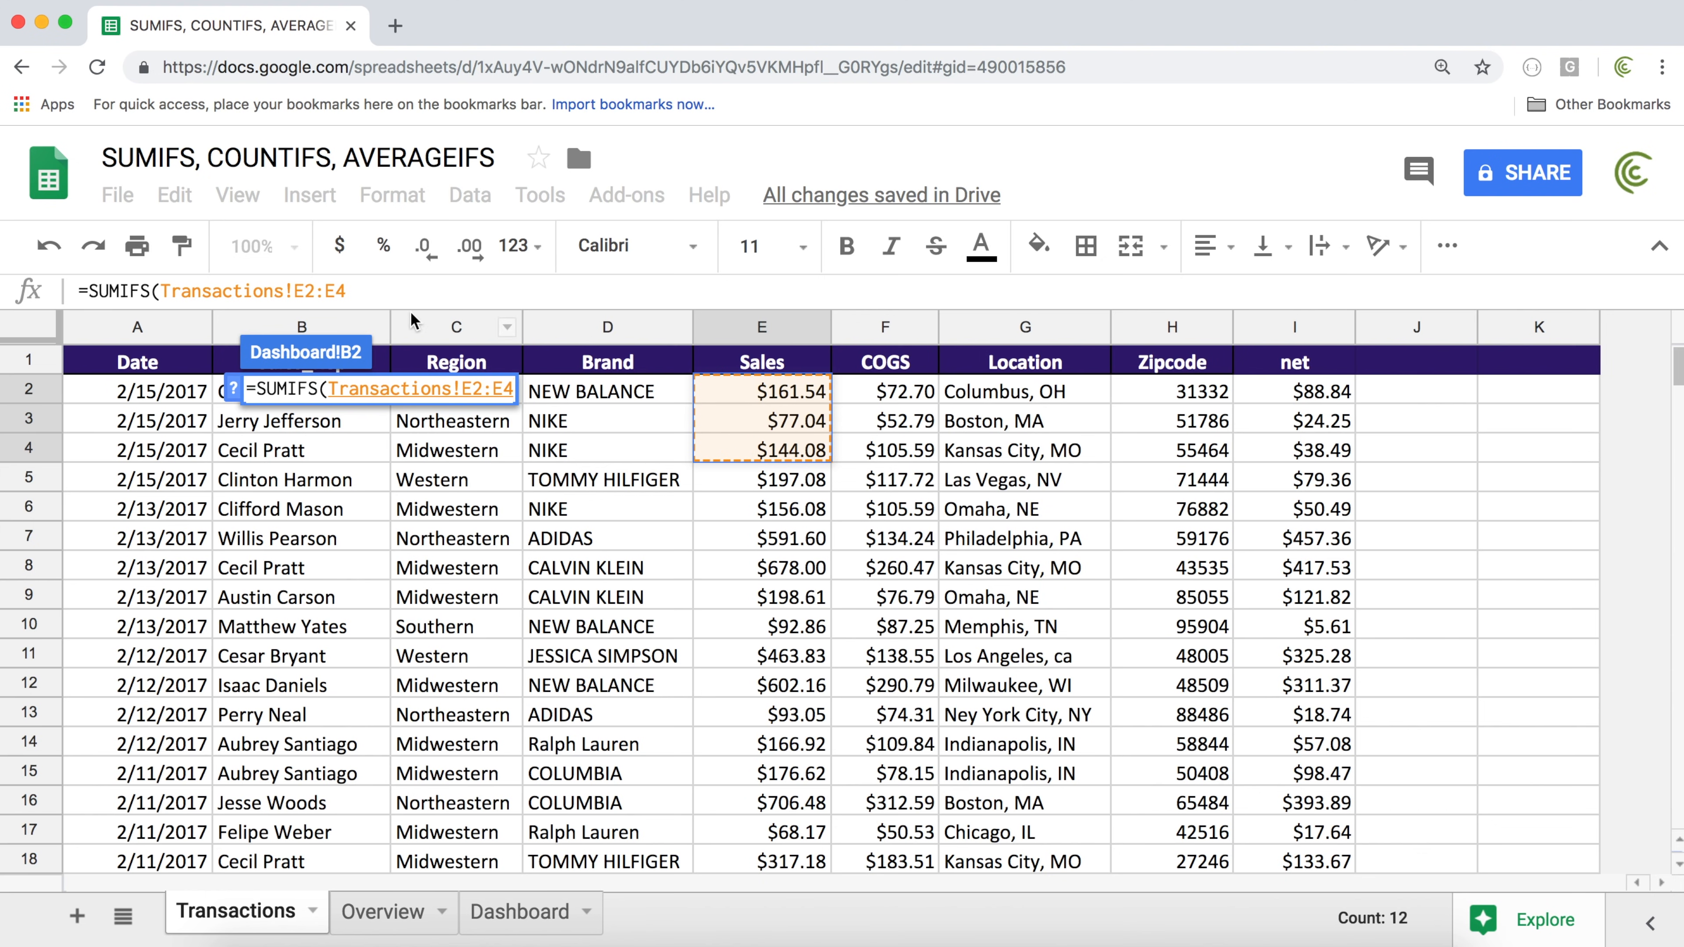
key("BackSpace")
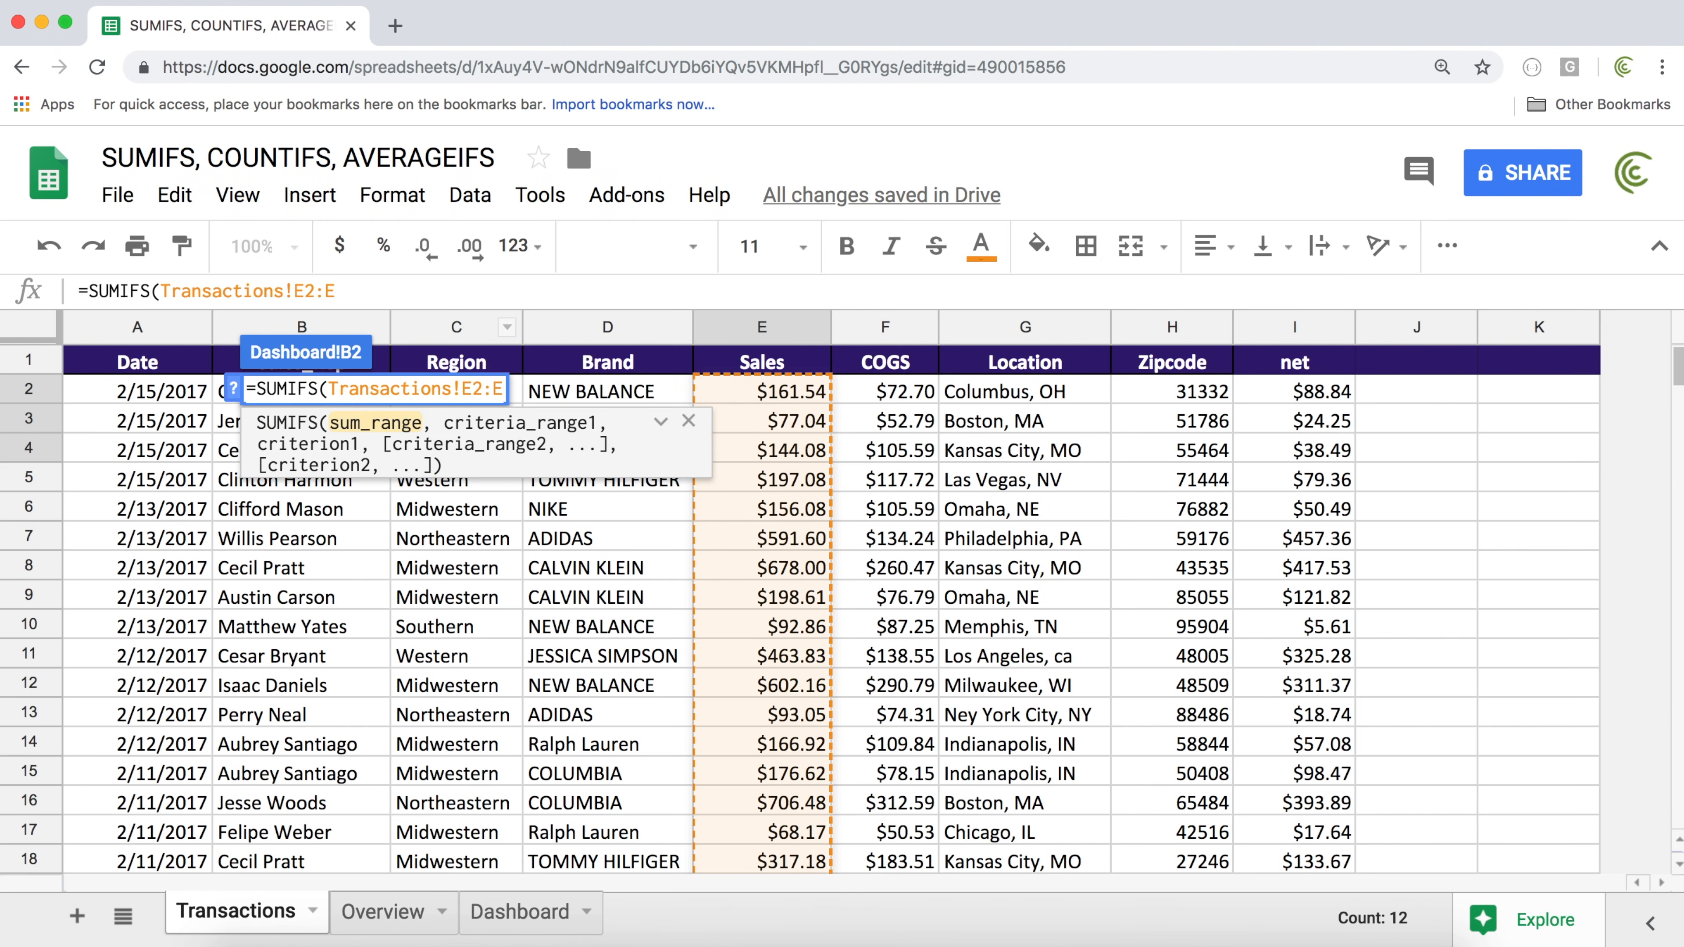
key("F4")
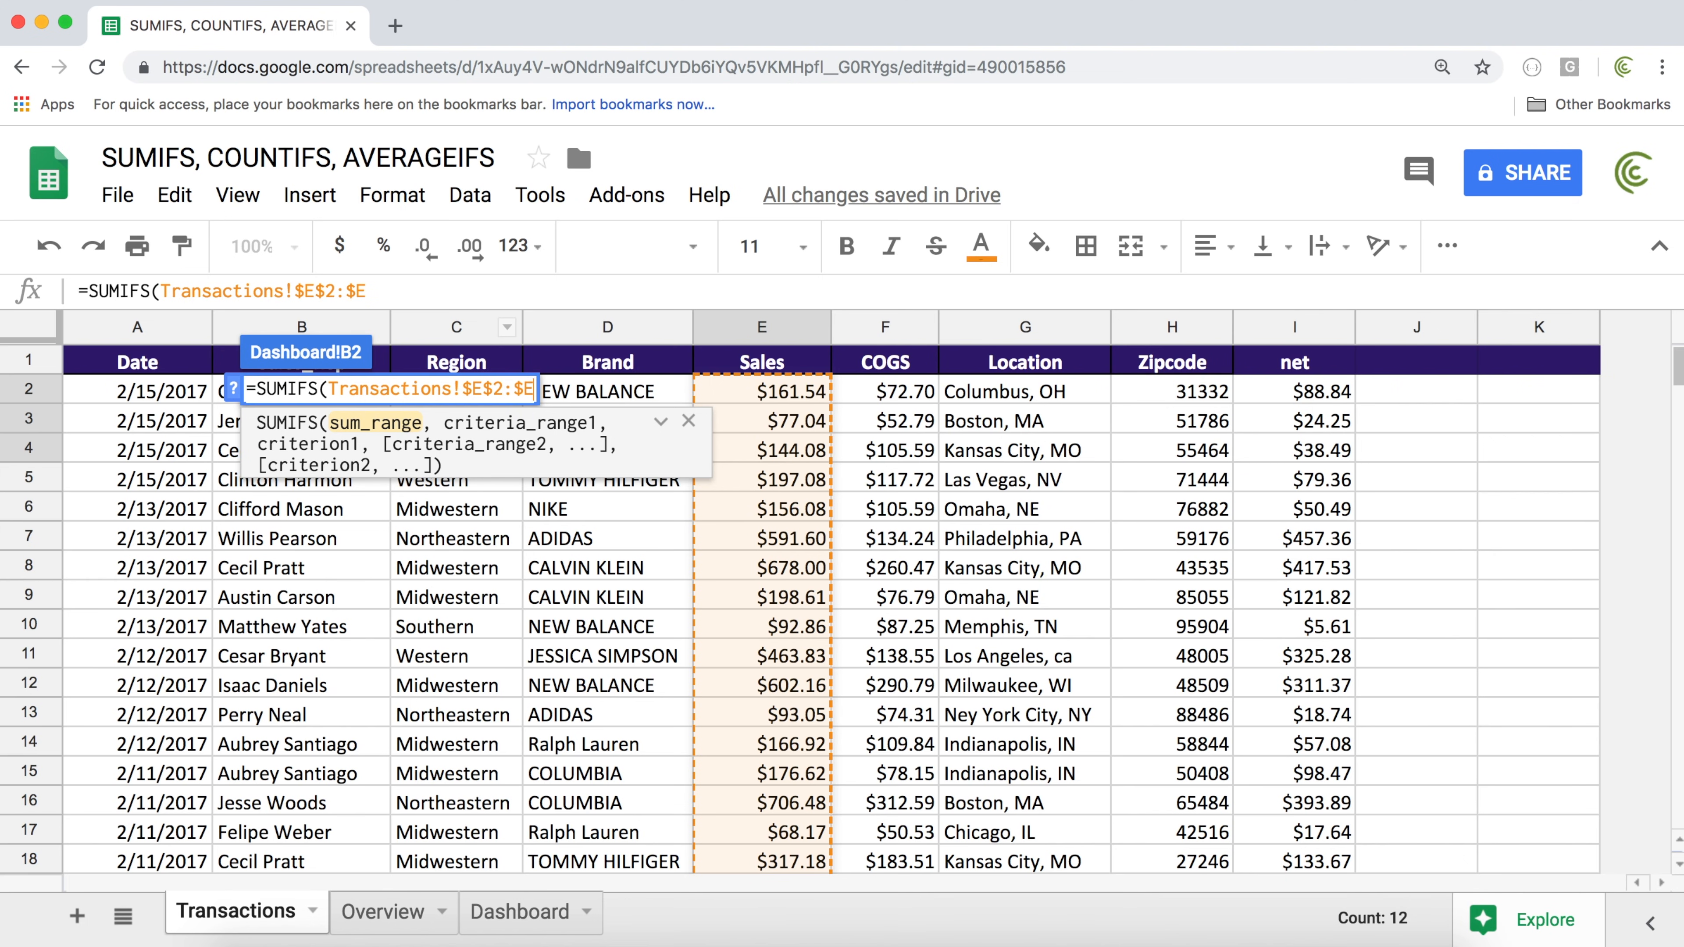
type(",")
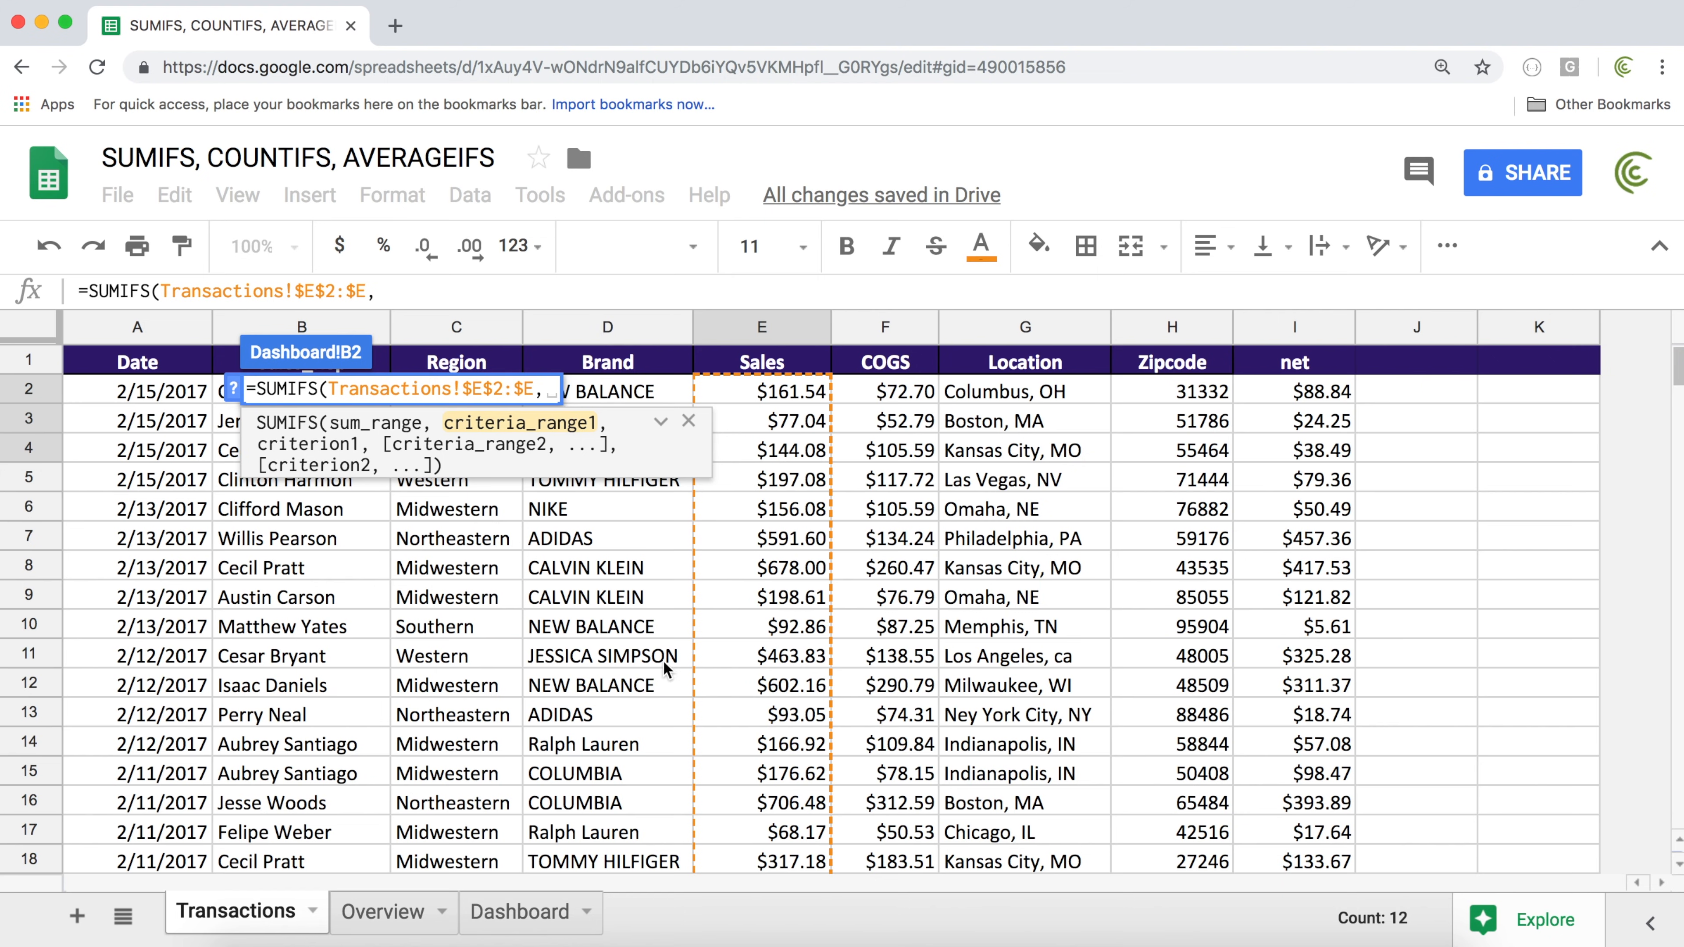
Complete B2's SUMIFS with criteria range Transactions!$D$2:$D and Dashboard cell A2 as the criterion, and commit the formula
left_click_drag(646, 392, 621, 545)
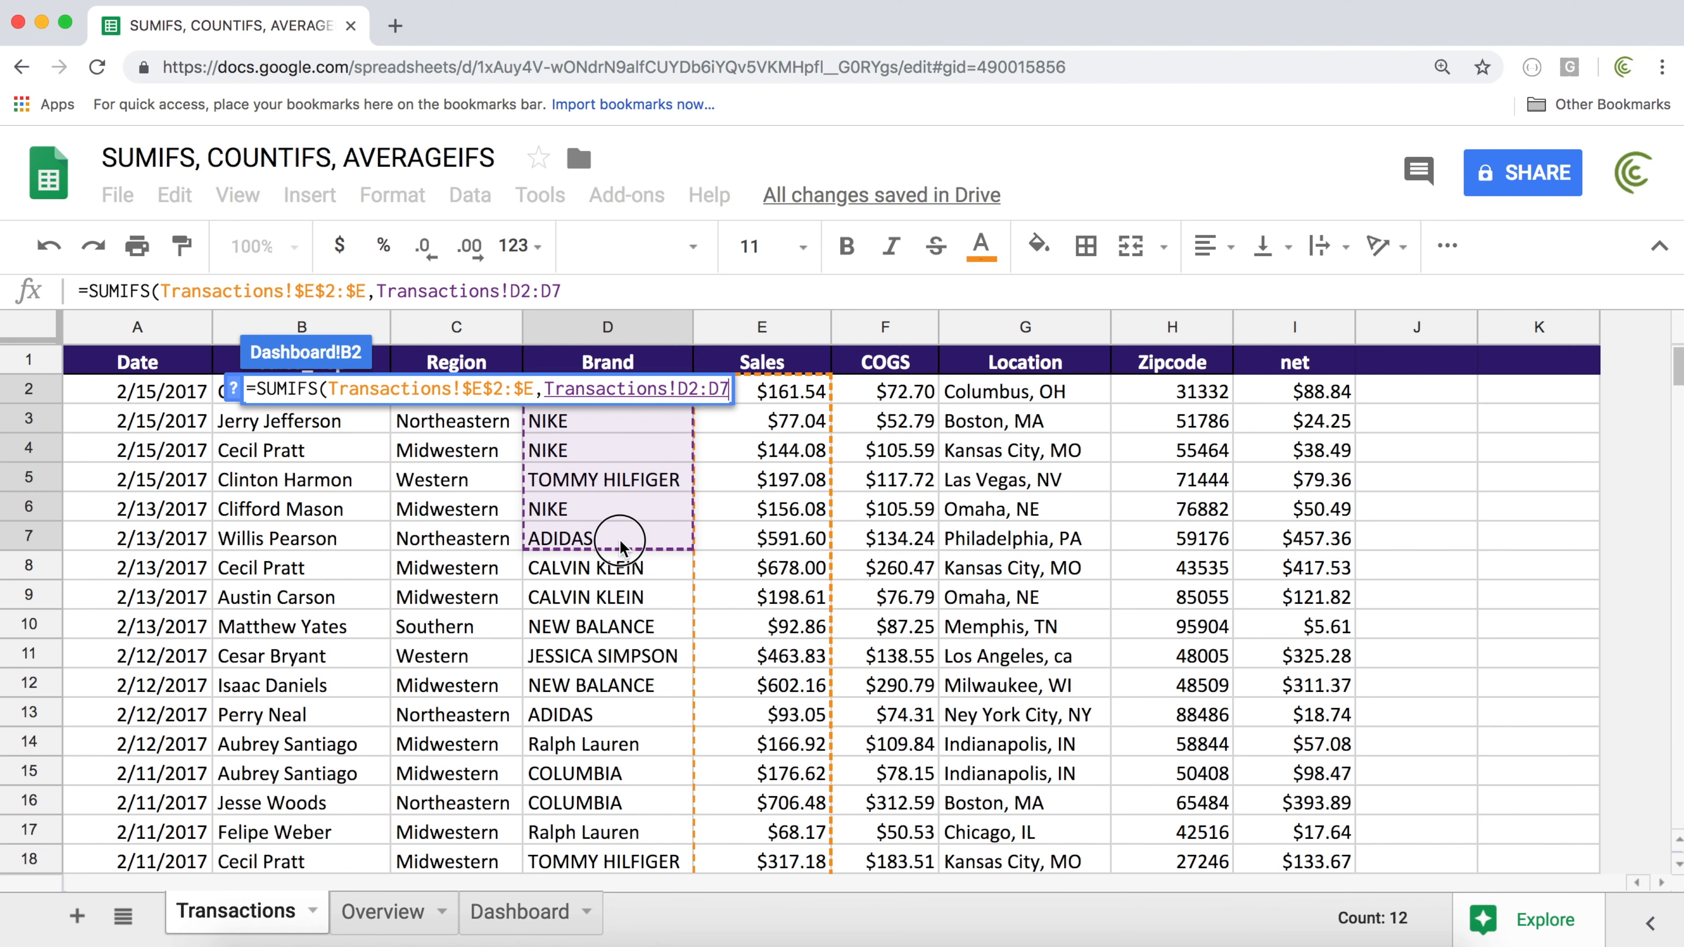
key("BackSpace")
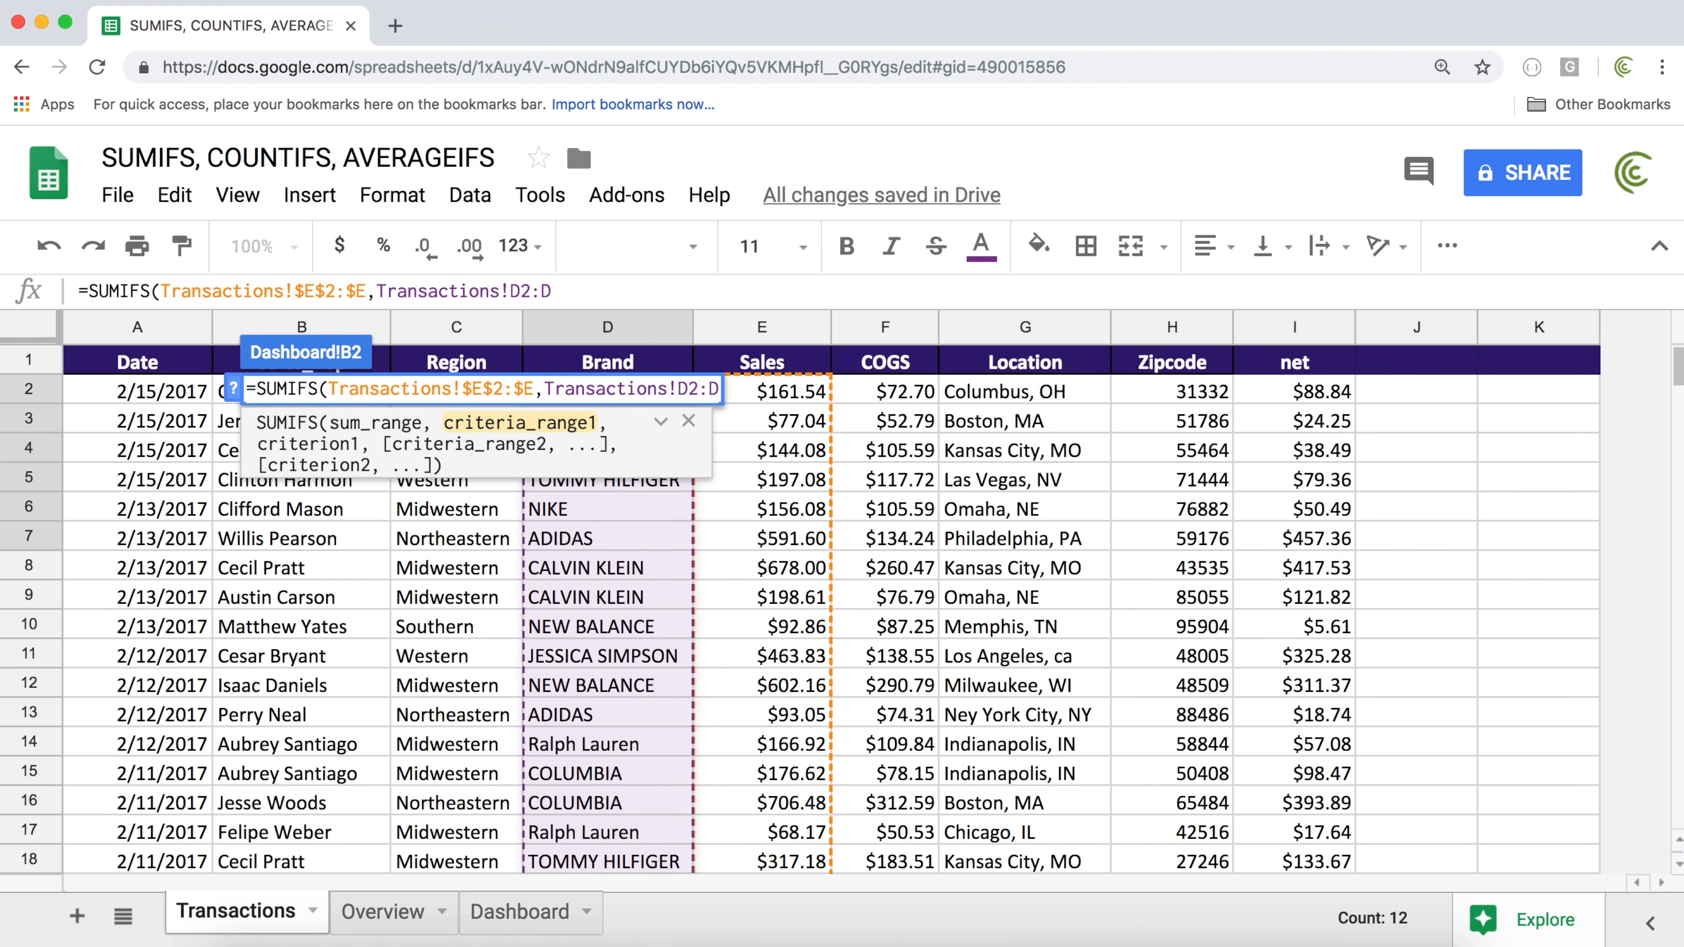
key("F4")
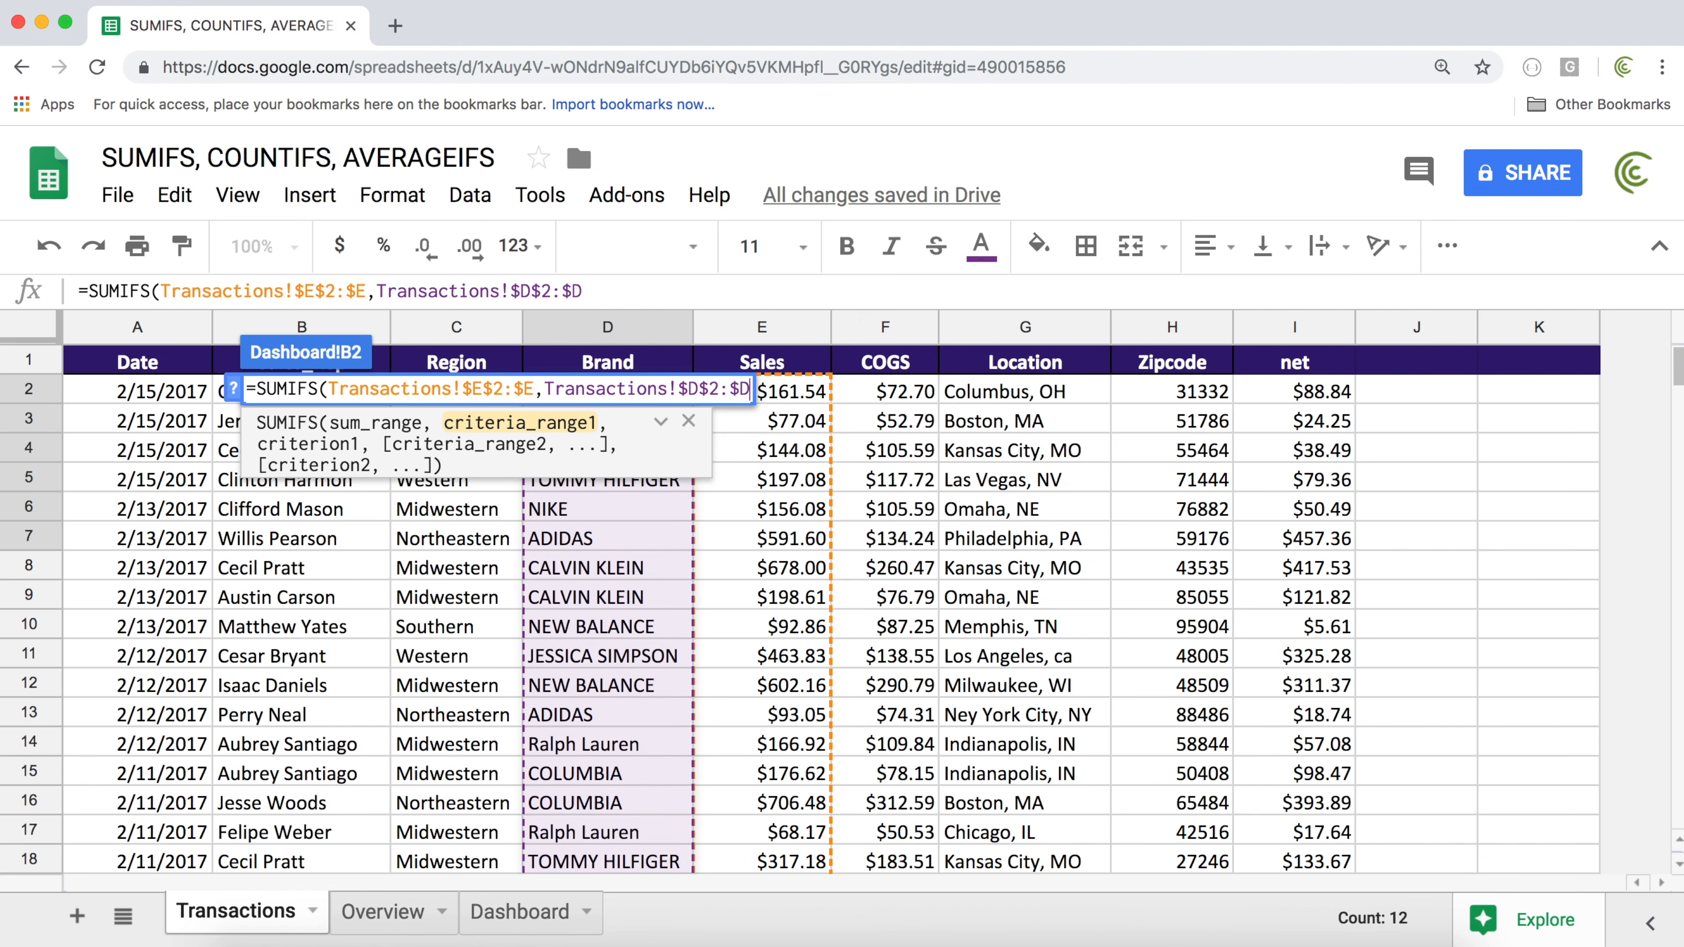
type(",")
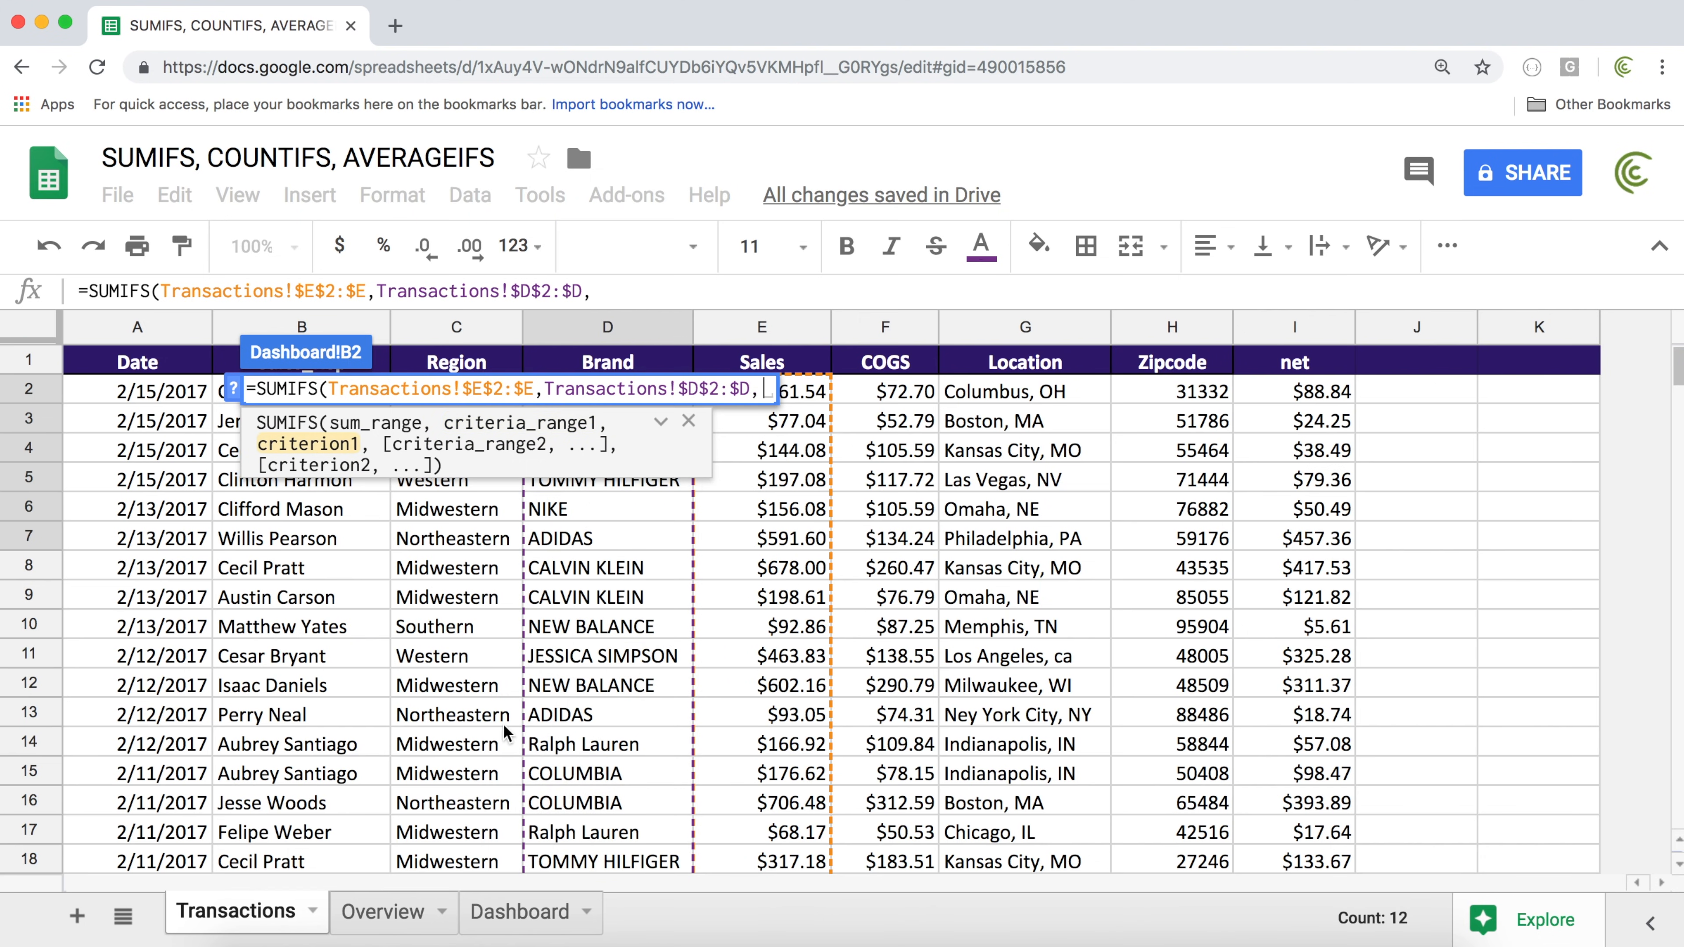
left_click(516, 919)
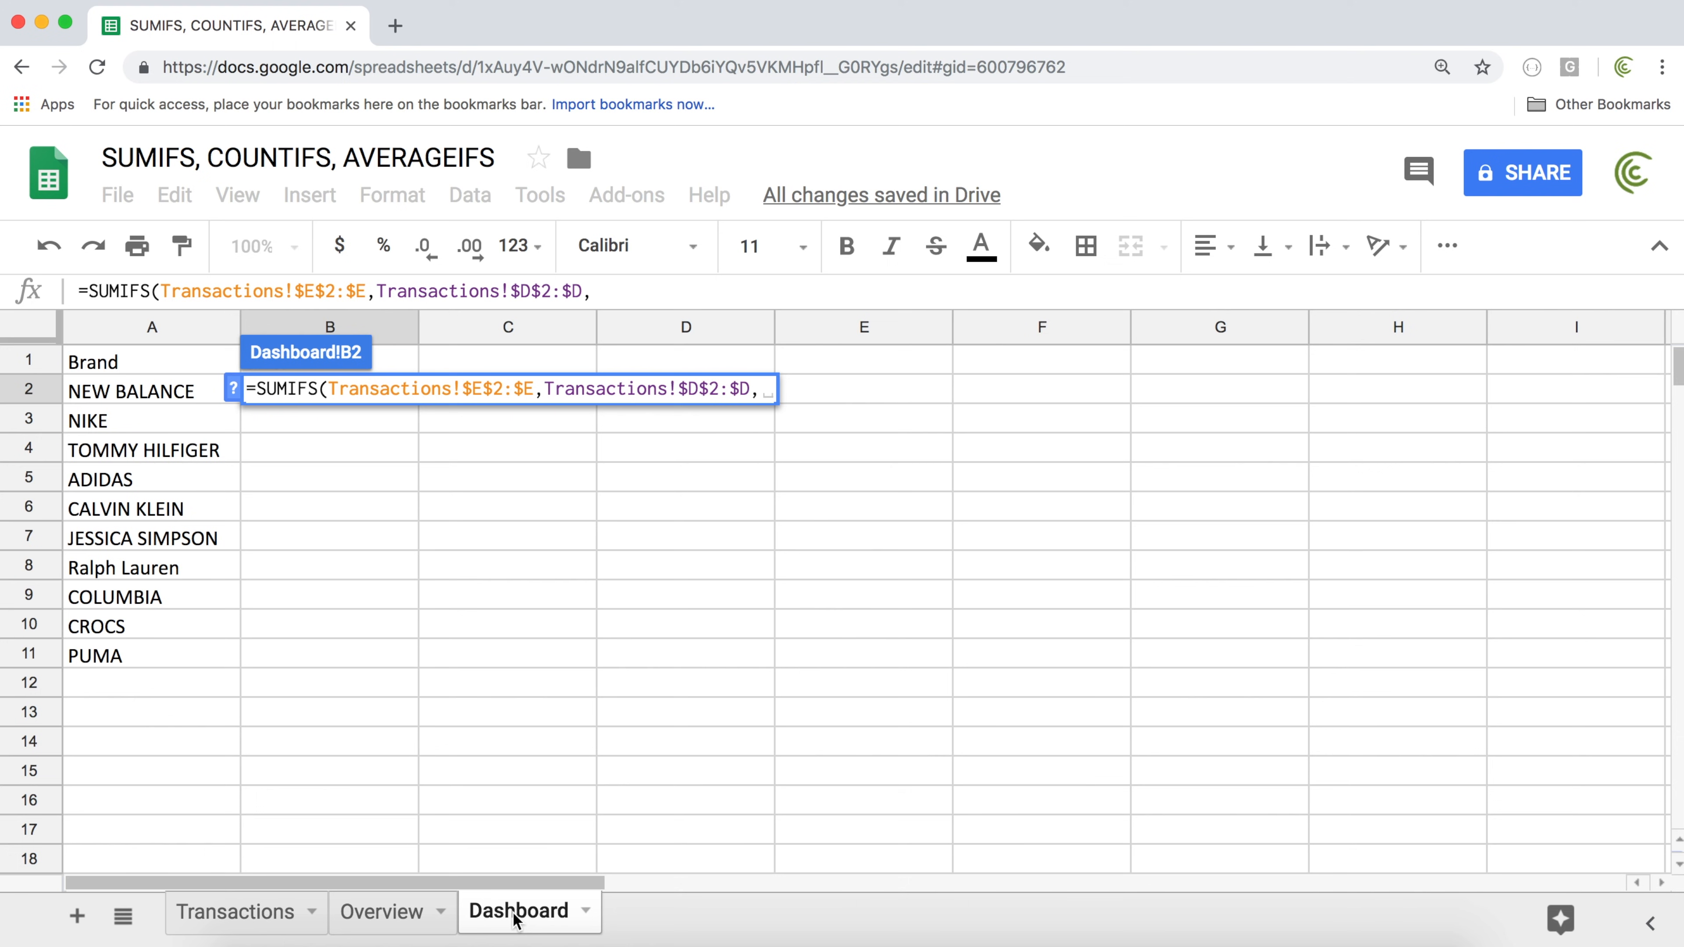
left_click(141, 398)
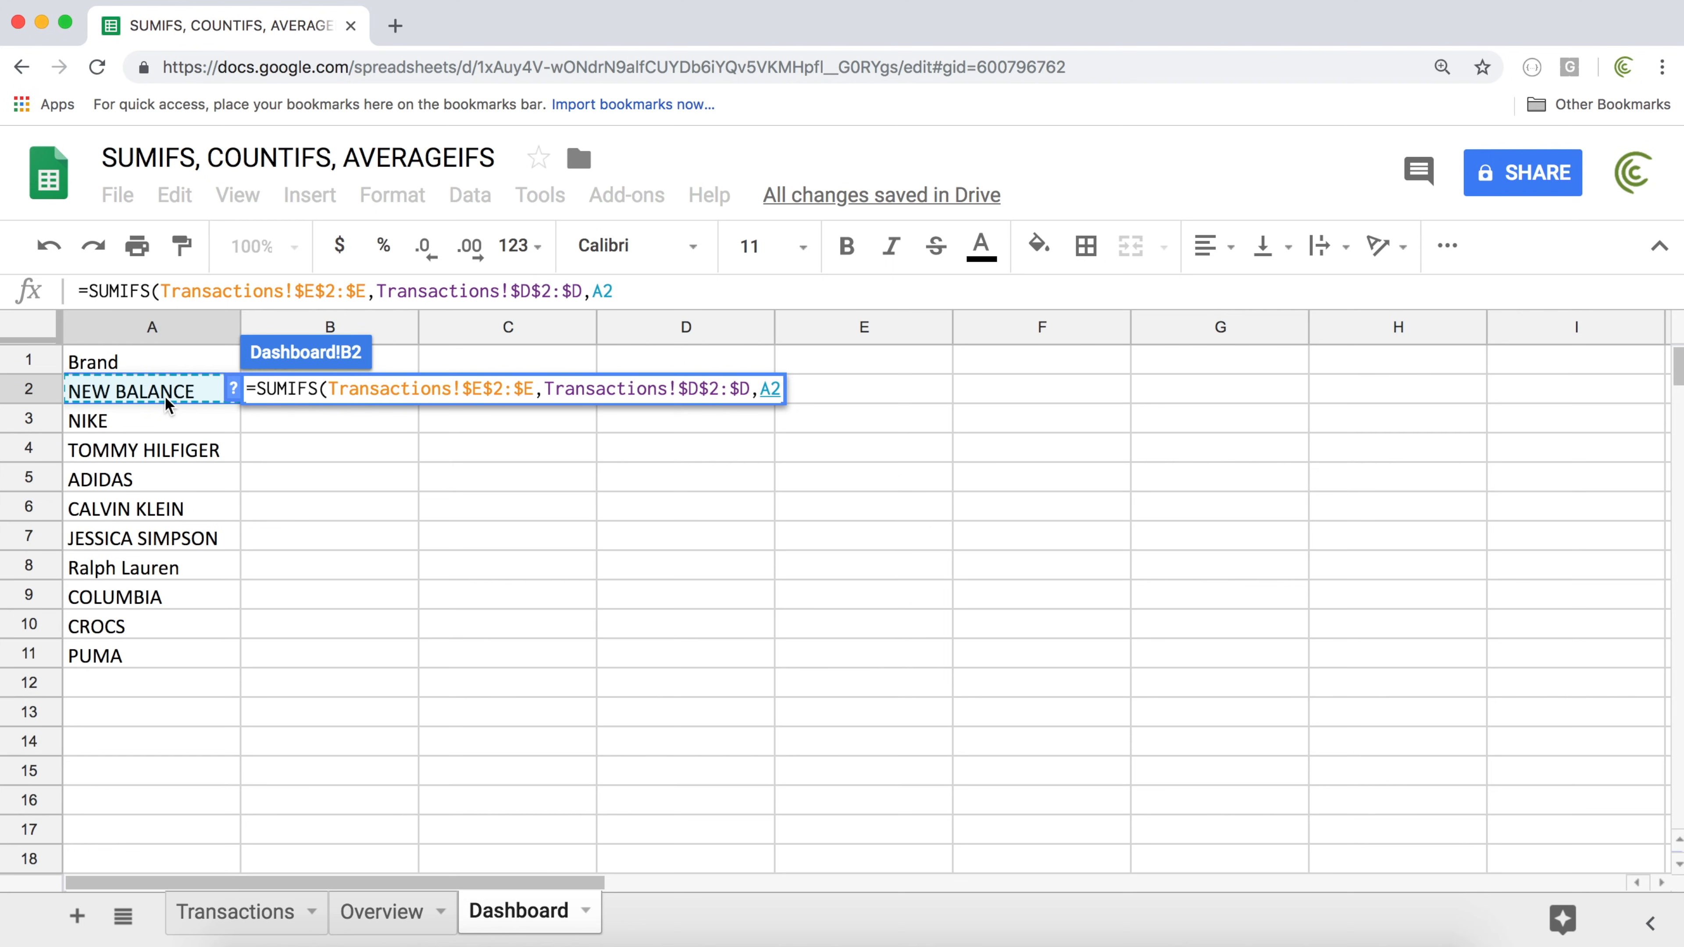
type(")")
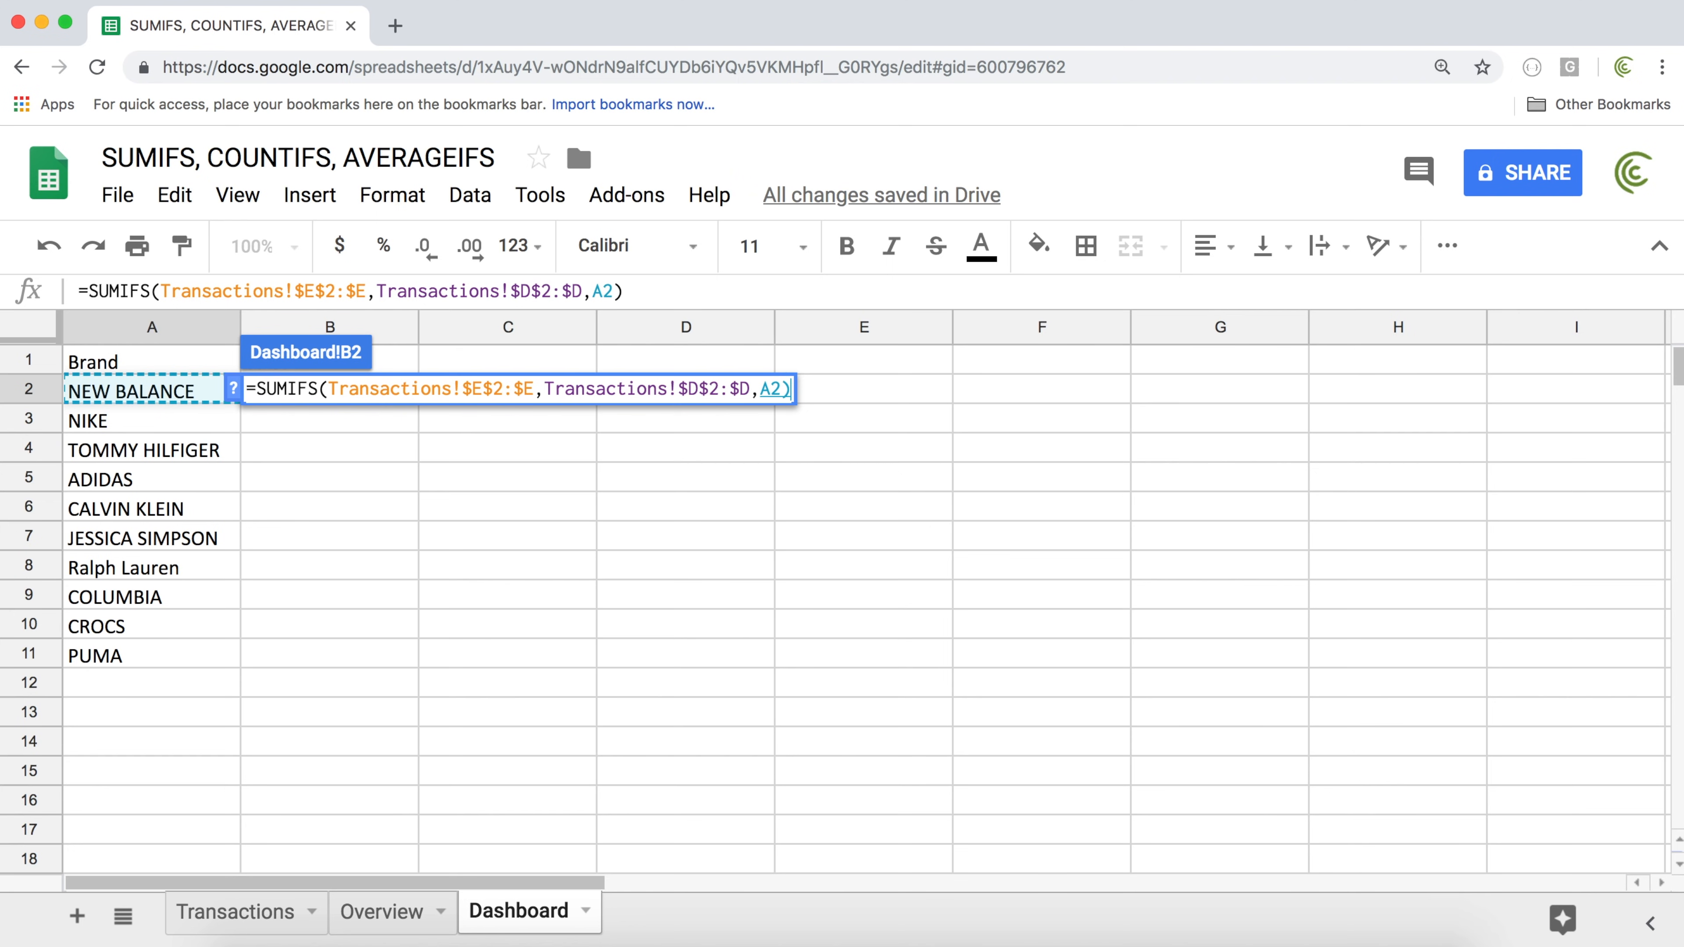
key("Return")
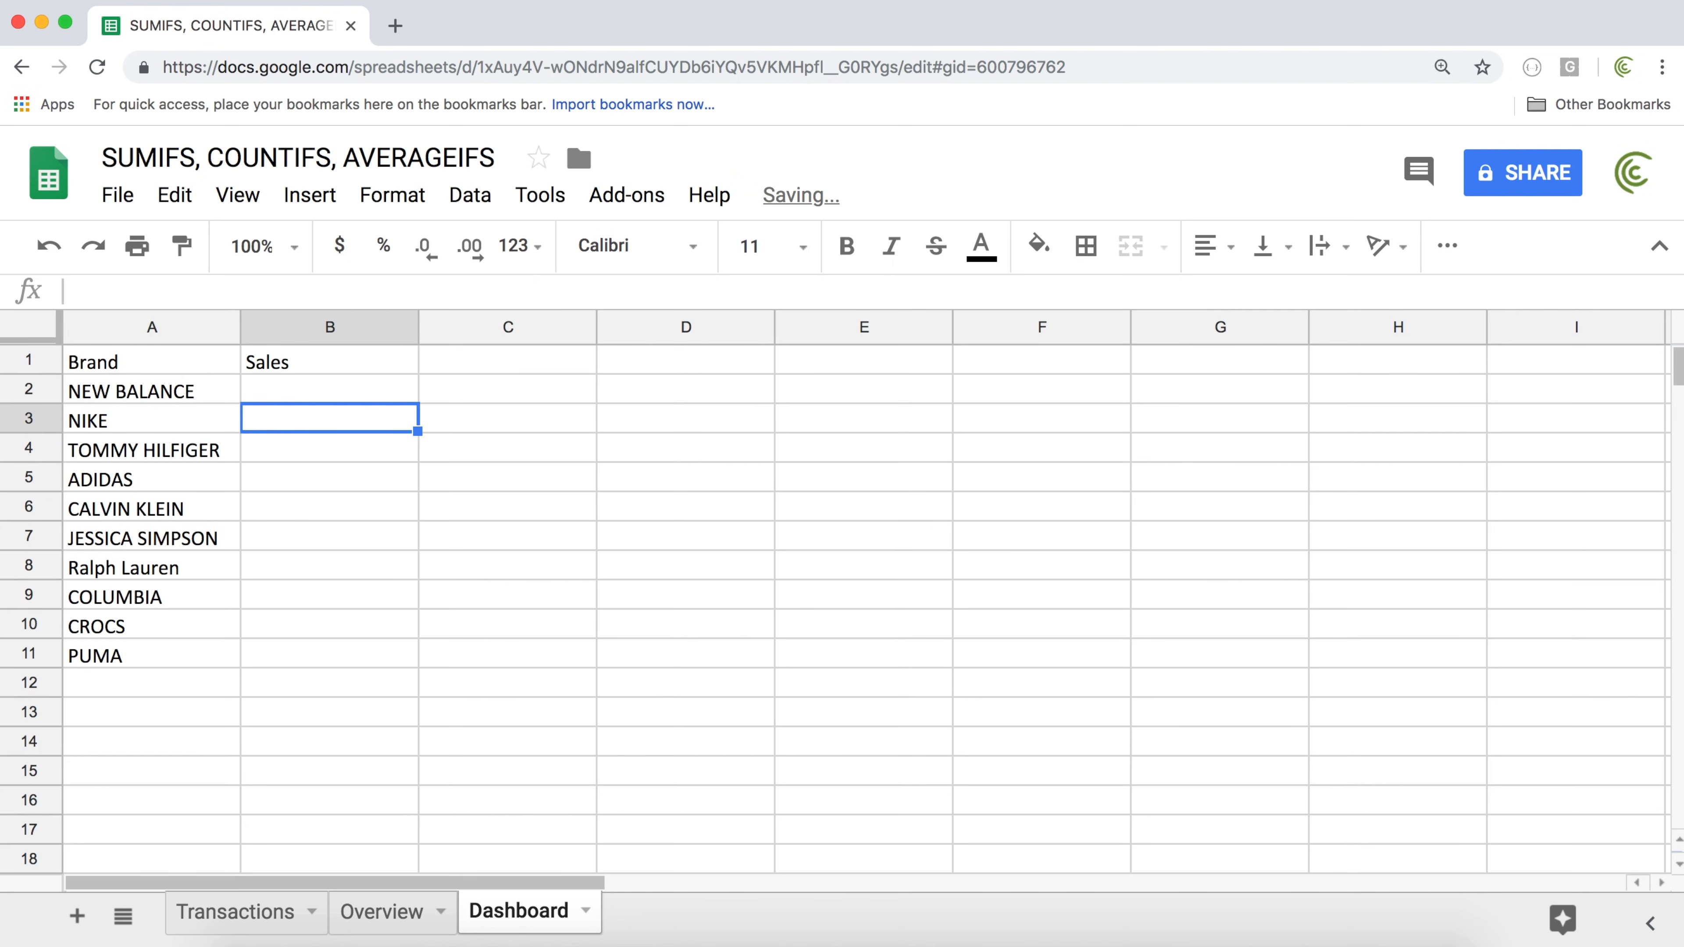
Fill B2's SUMIFS formula down the Sales column beside the listed brands
key("Up")
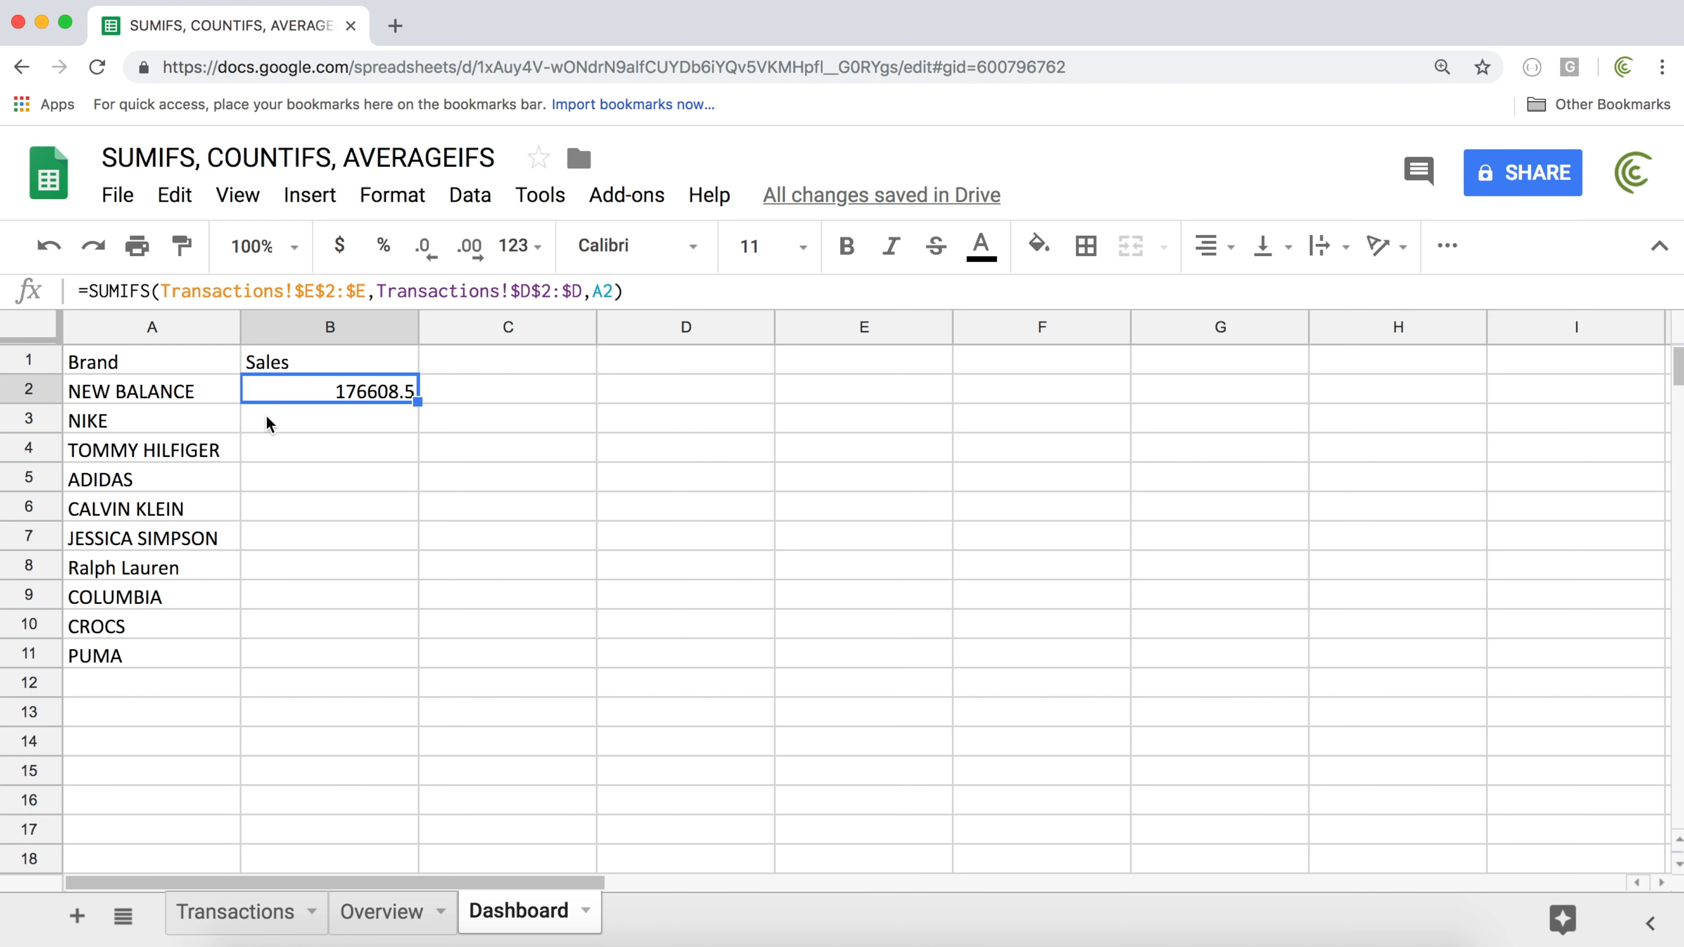
double_click(419, 403)
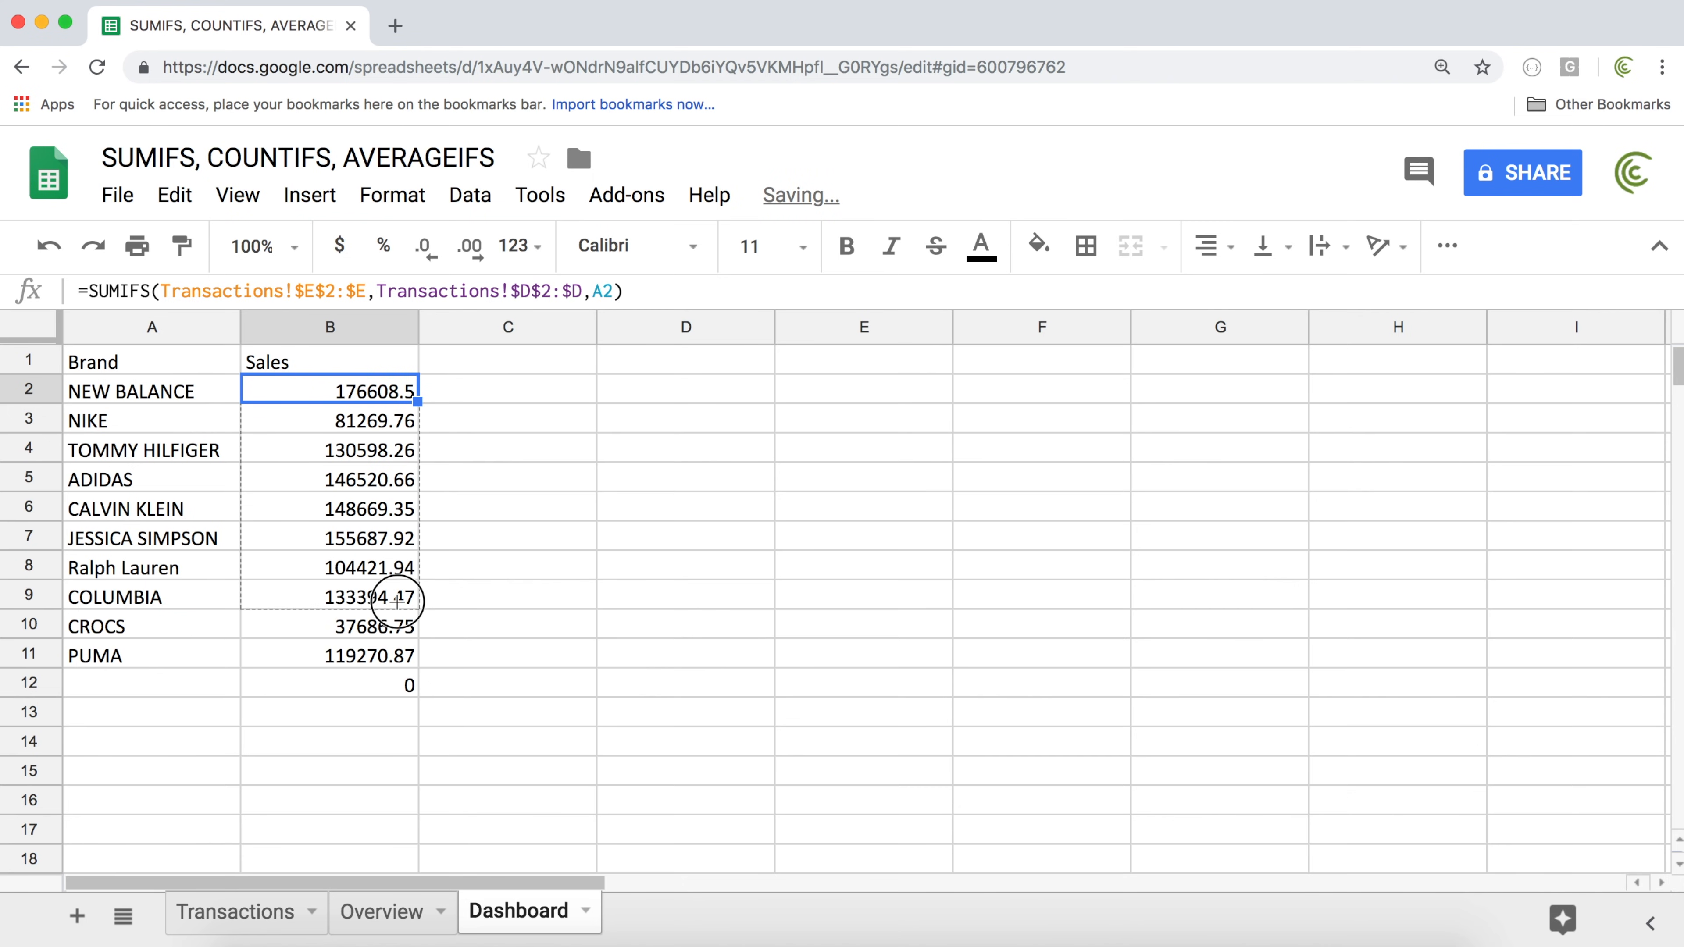
left_click(399, 656, "shift")
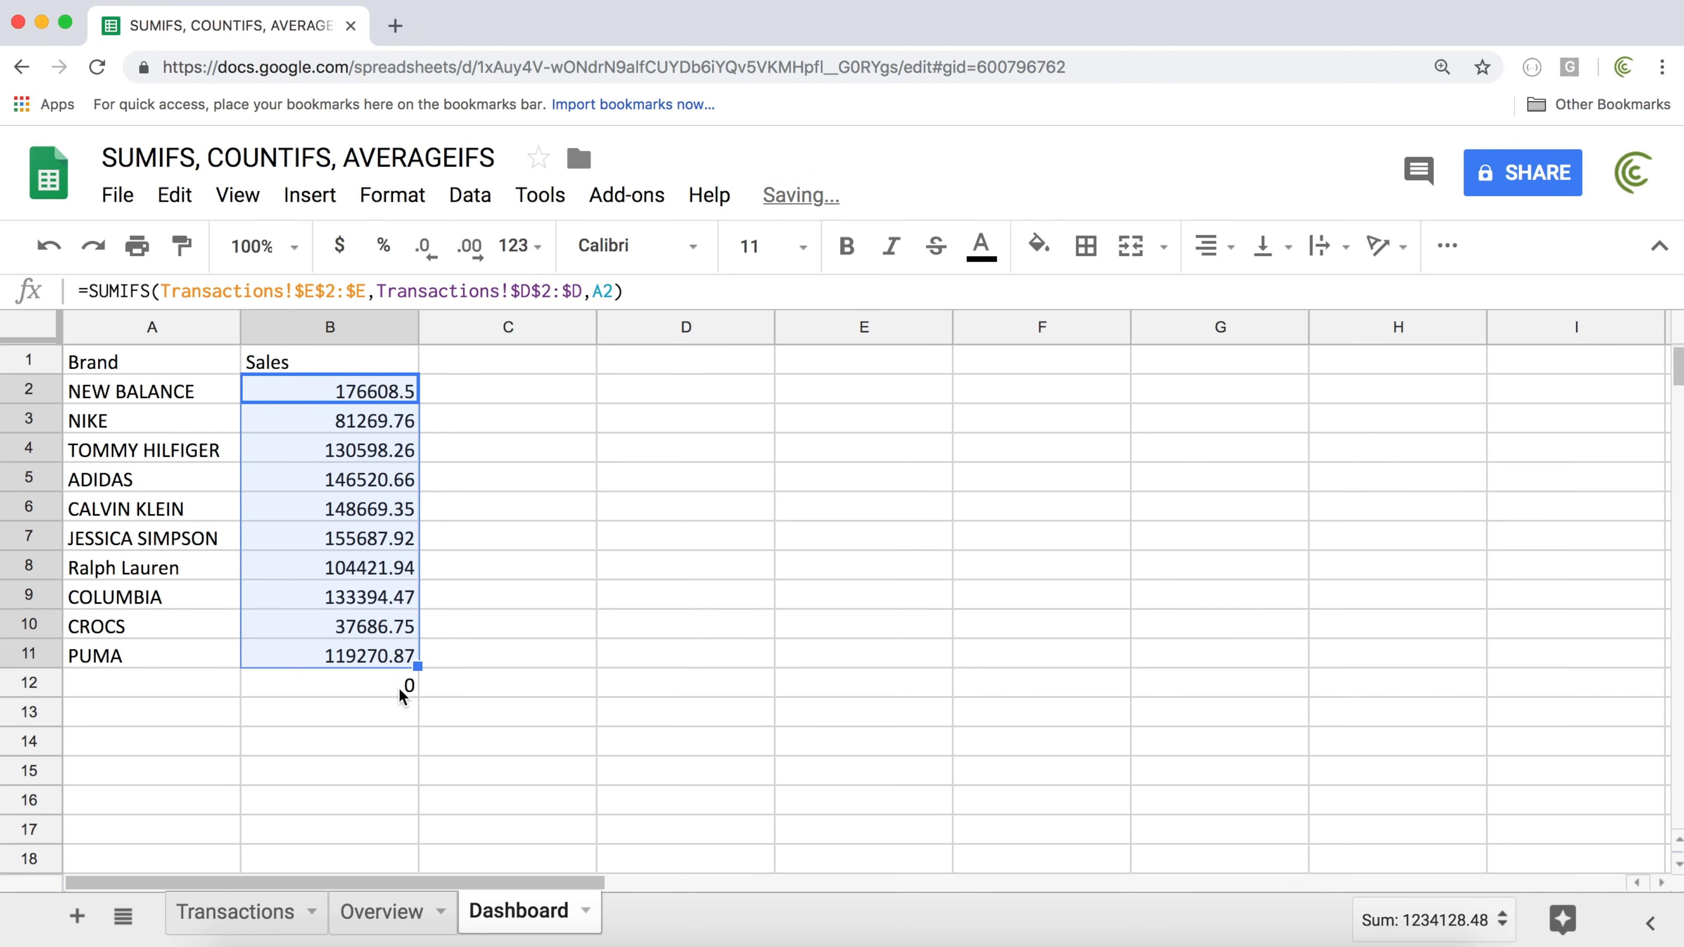
Delete the surplus SUMIFS formula from B12, below the last brand's row
left_click(399, 687)
left_click(131, 696)
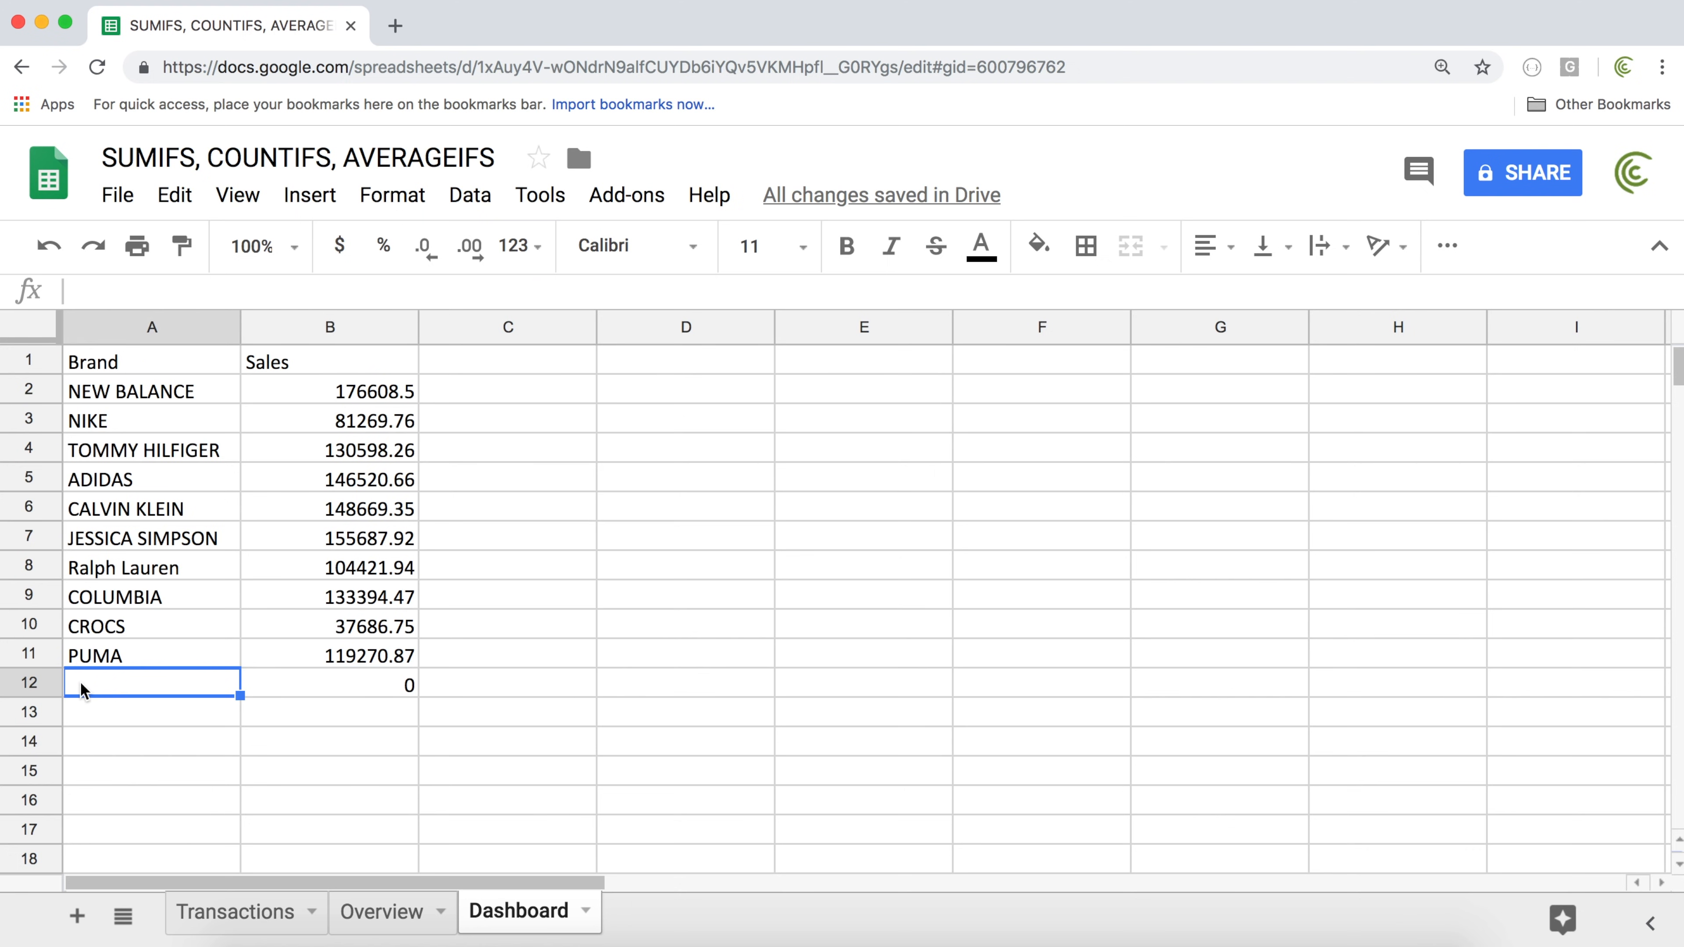
left_click(399, 689)
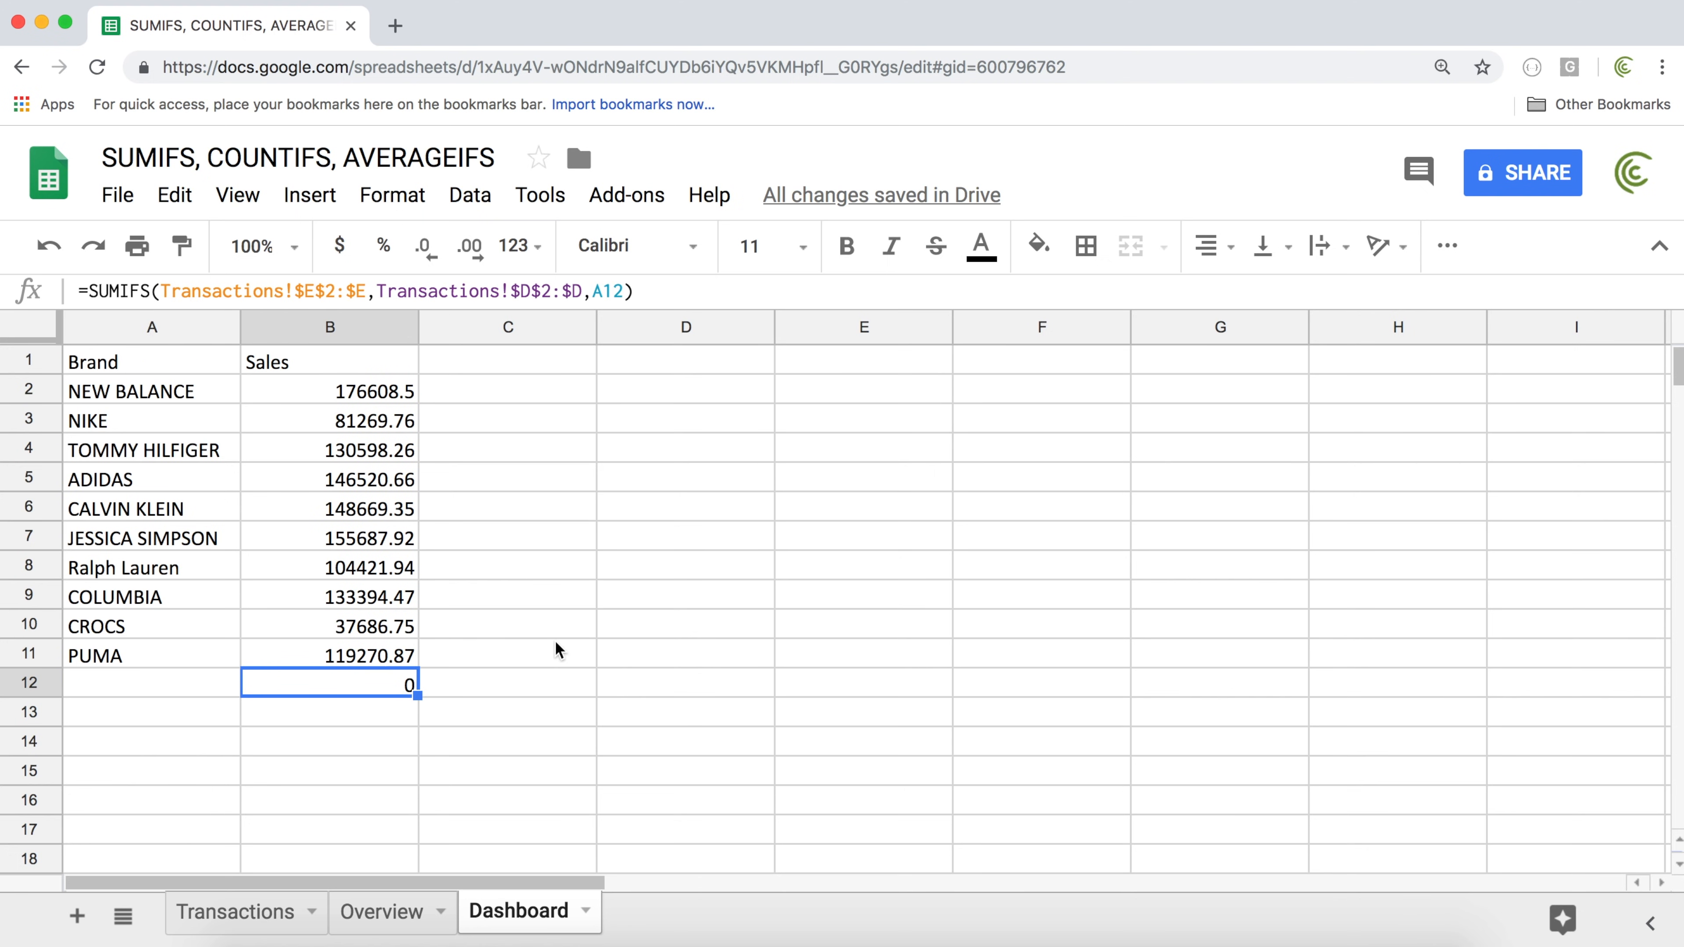
key("Delete")
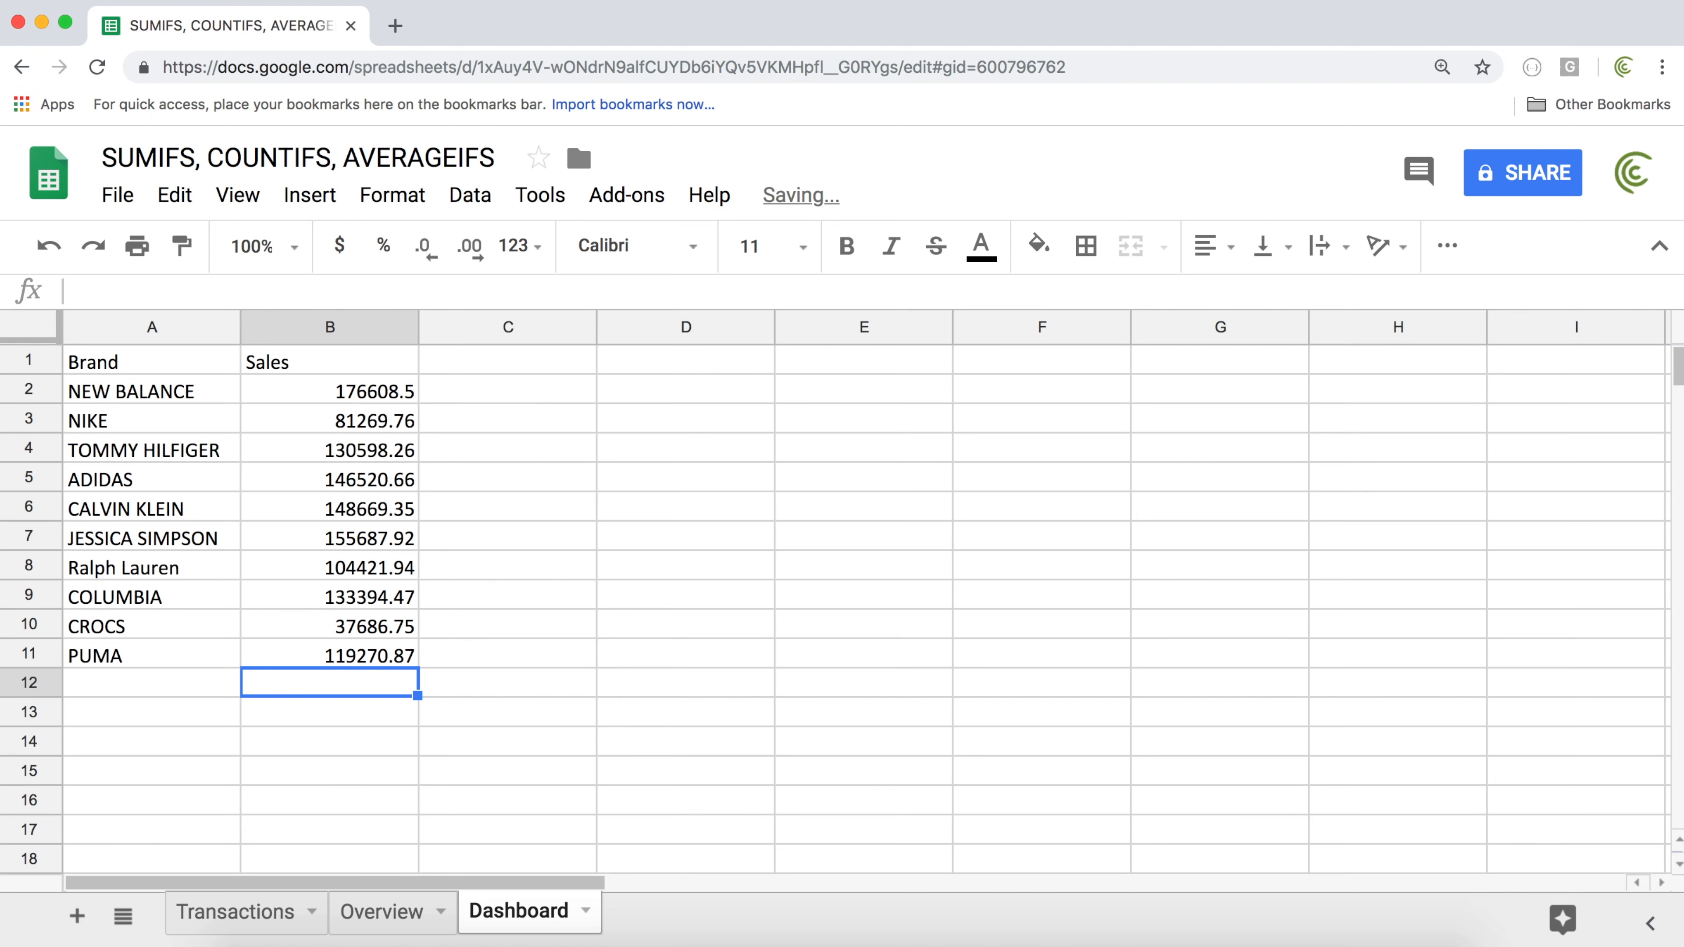
Format the sales values in B2:B11 as dollar currency, and select the brand list A2:A11
key("Up")
left_click_drag(368, 392, 341, 654)
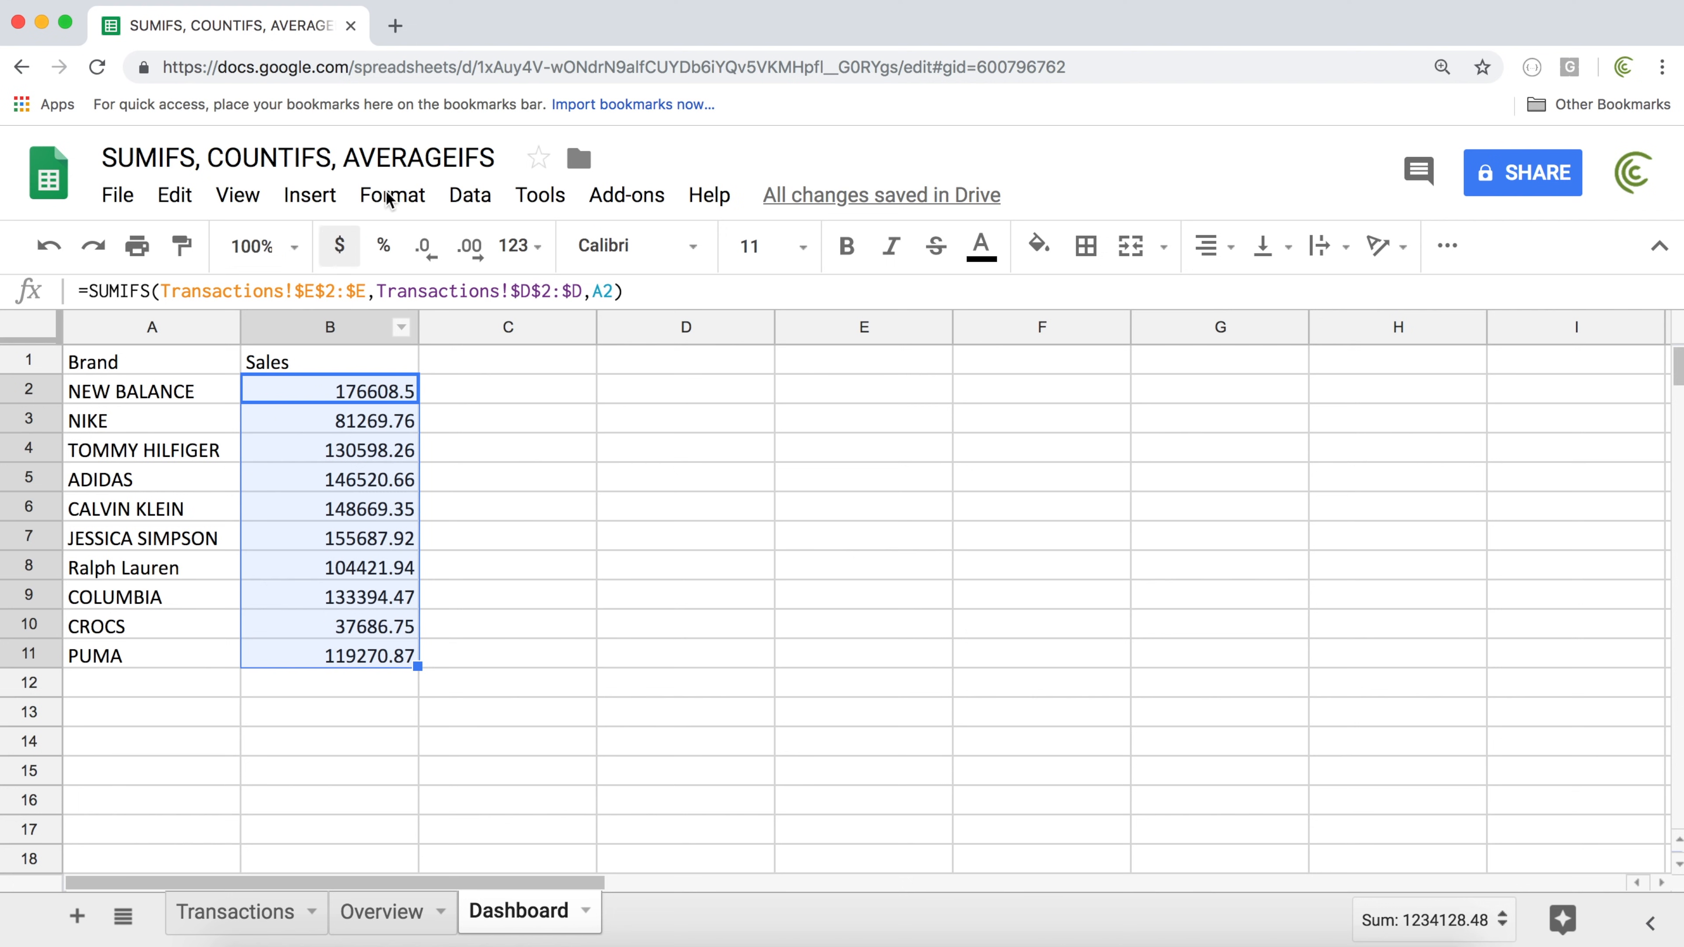
left_click(339, 245)
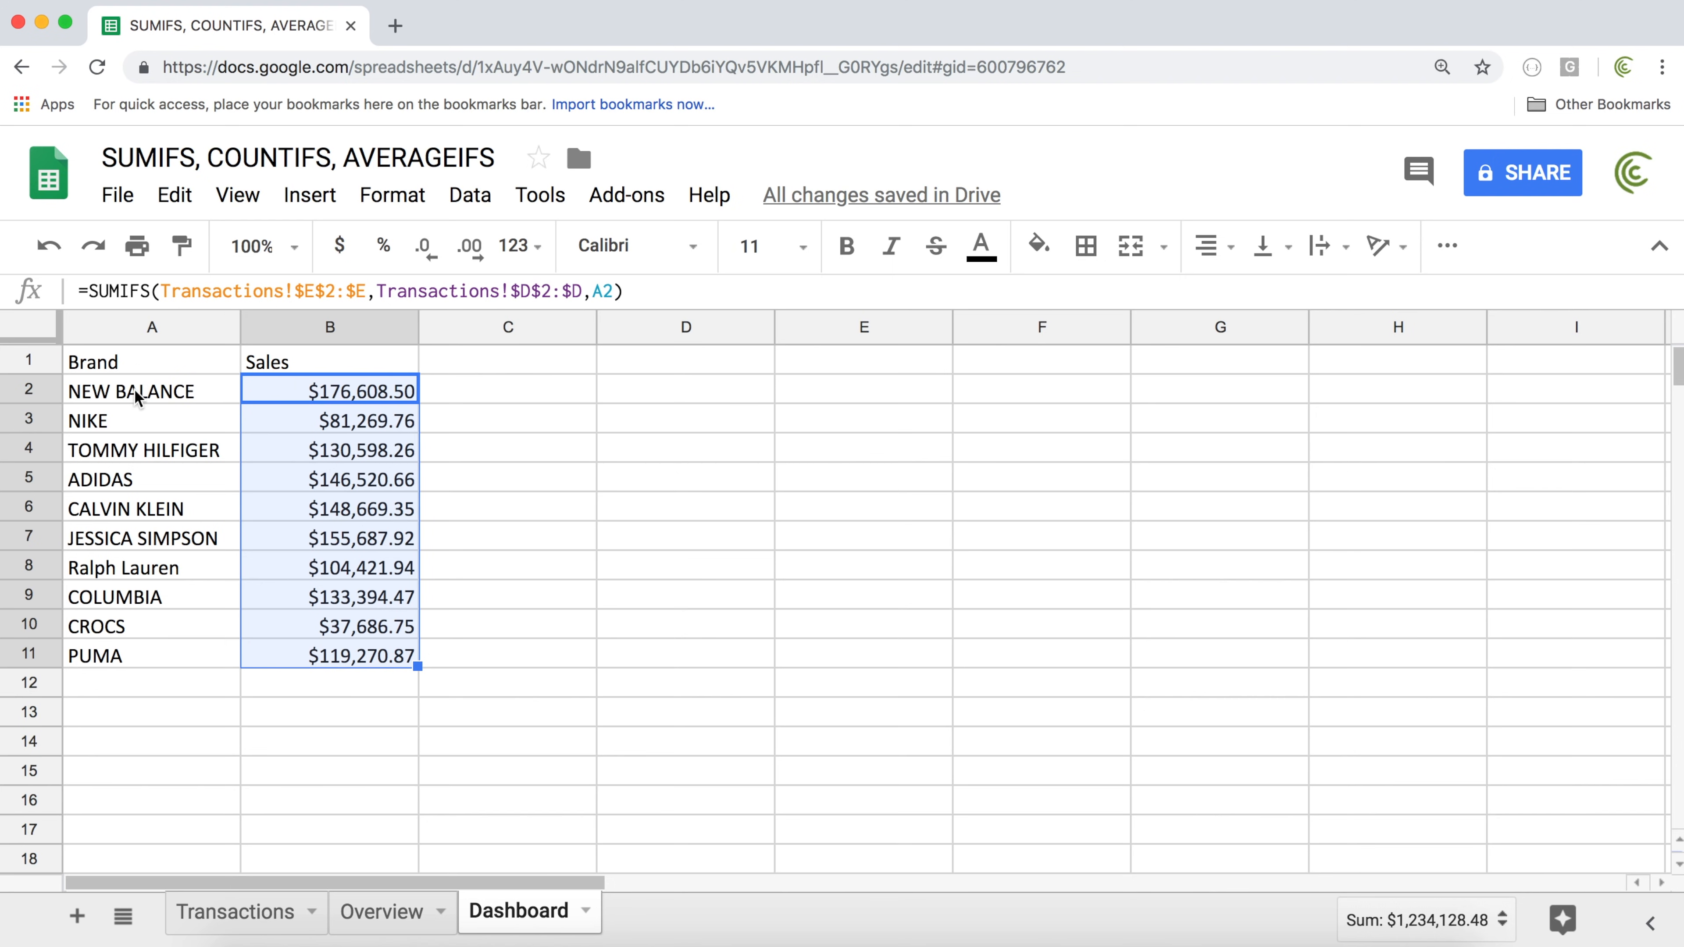
left_click_drag(133, 391, 165, 654)
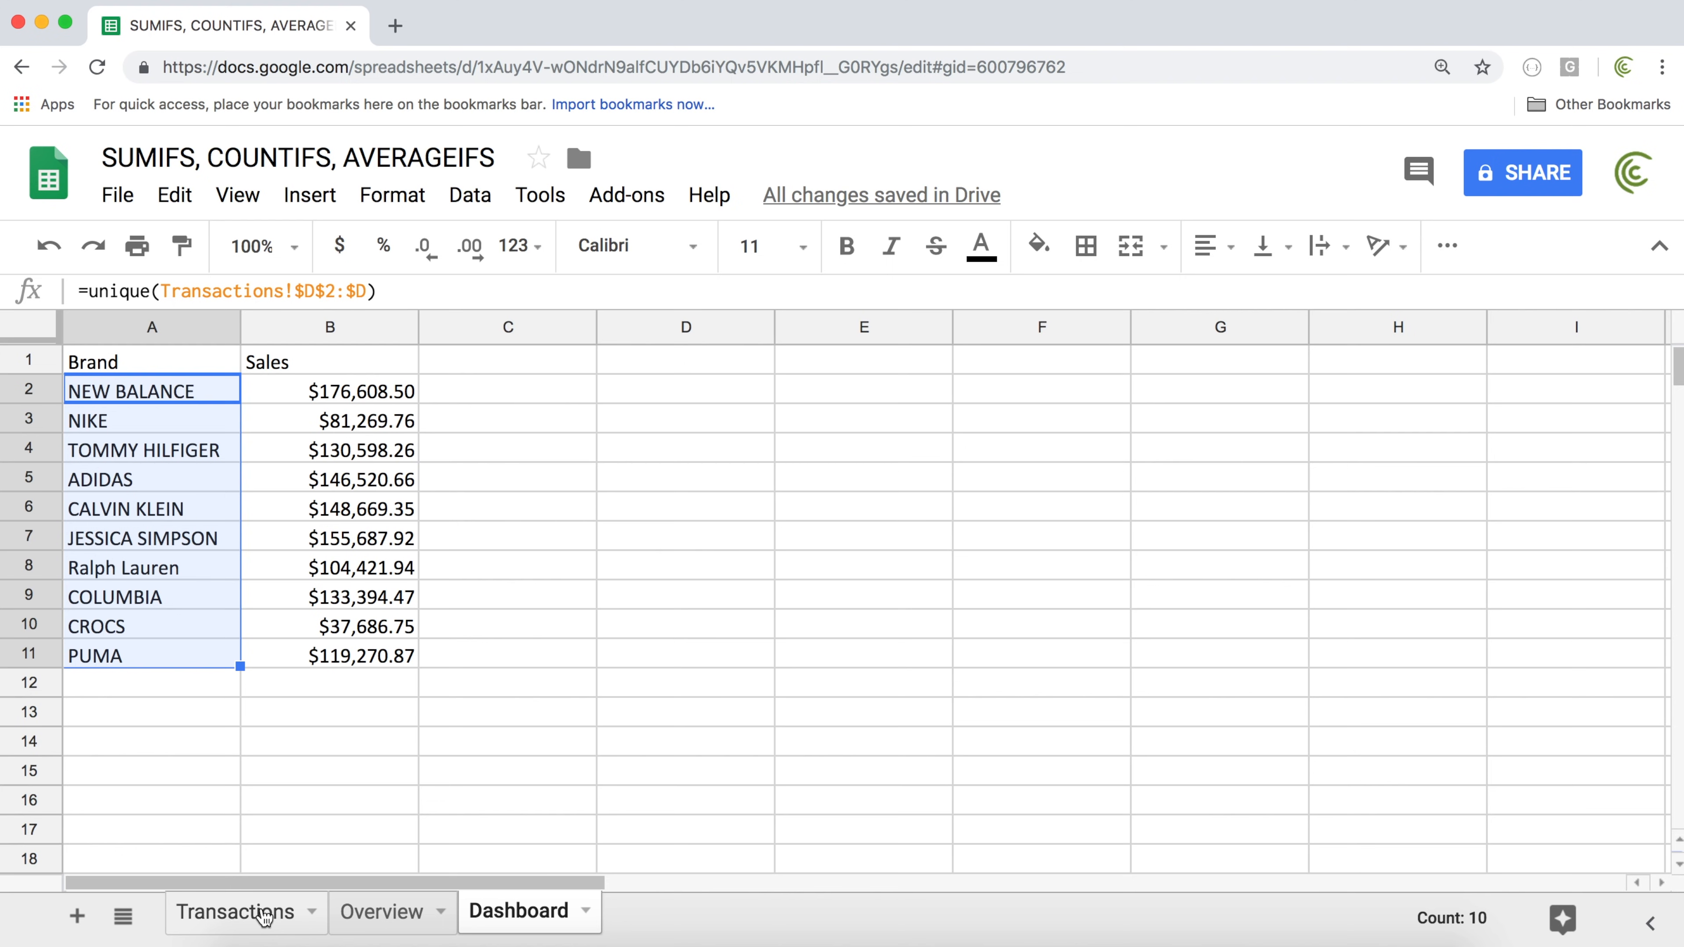
Enter =unique(Transactions!$C$2:$C) in Dashboard cell C1 to list the unique regions
left_click_drag(490, 363, 1190, 375)
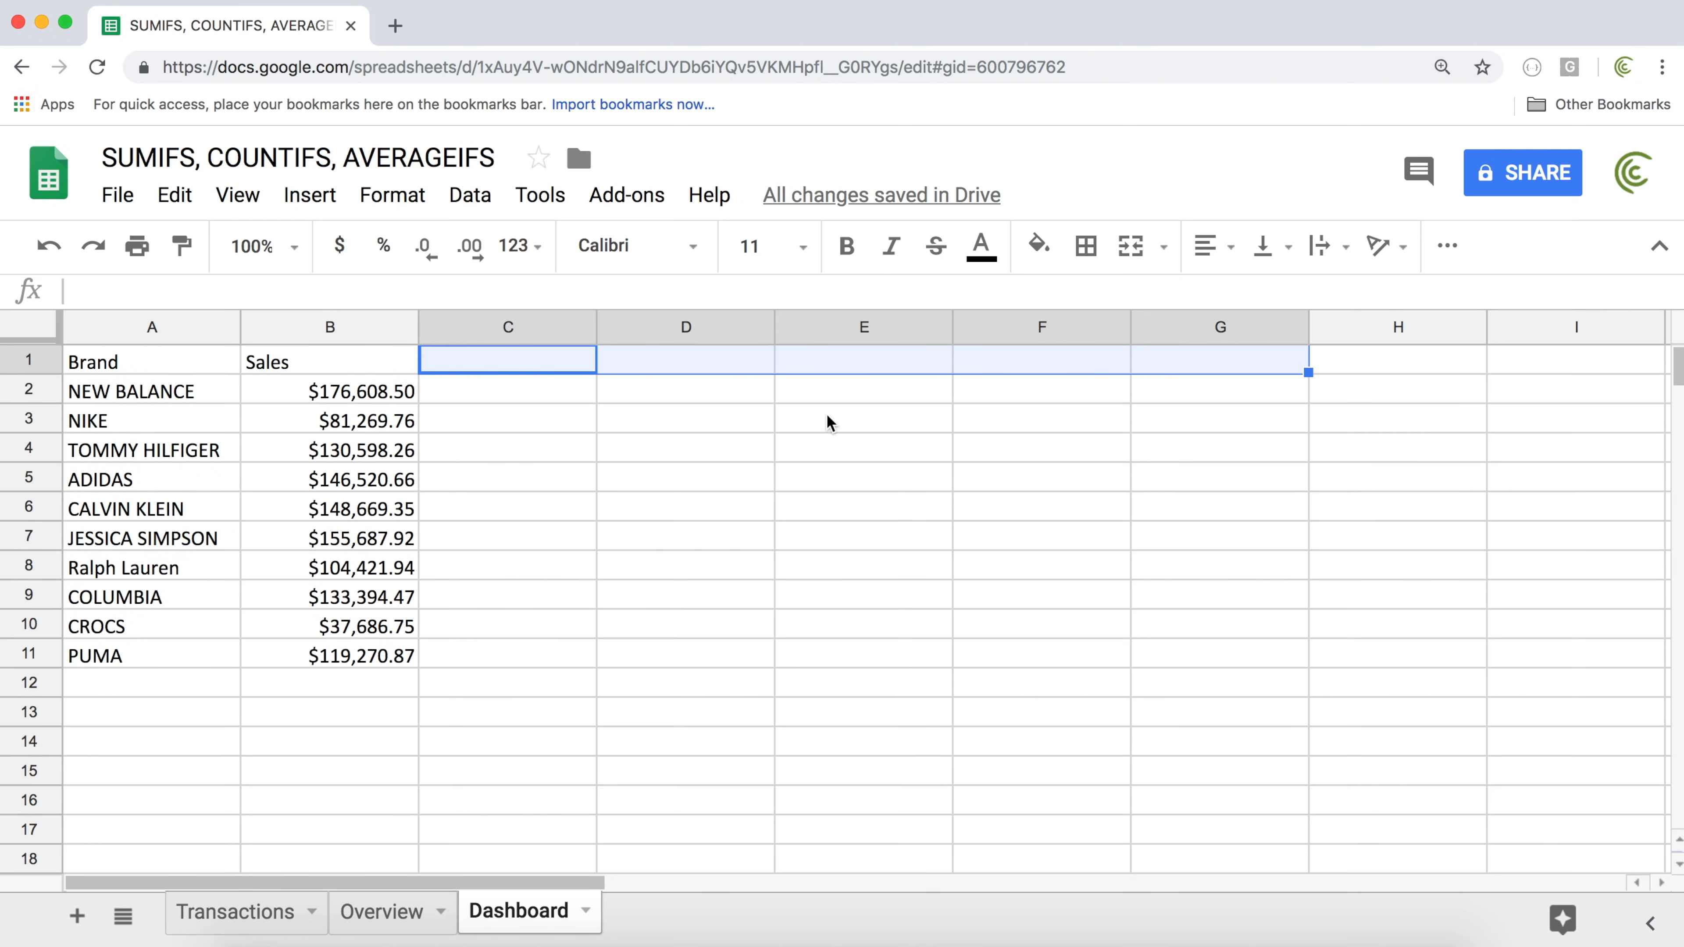
left_click(536, 372)
type("=uni")
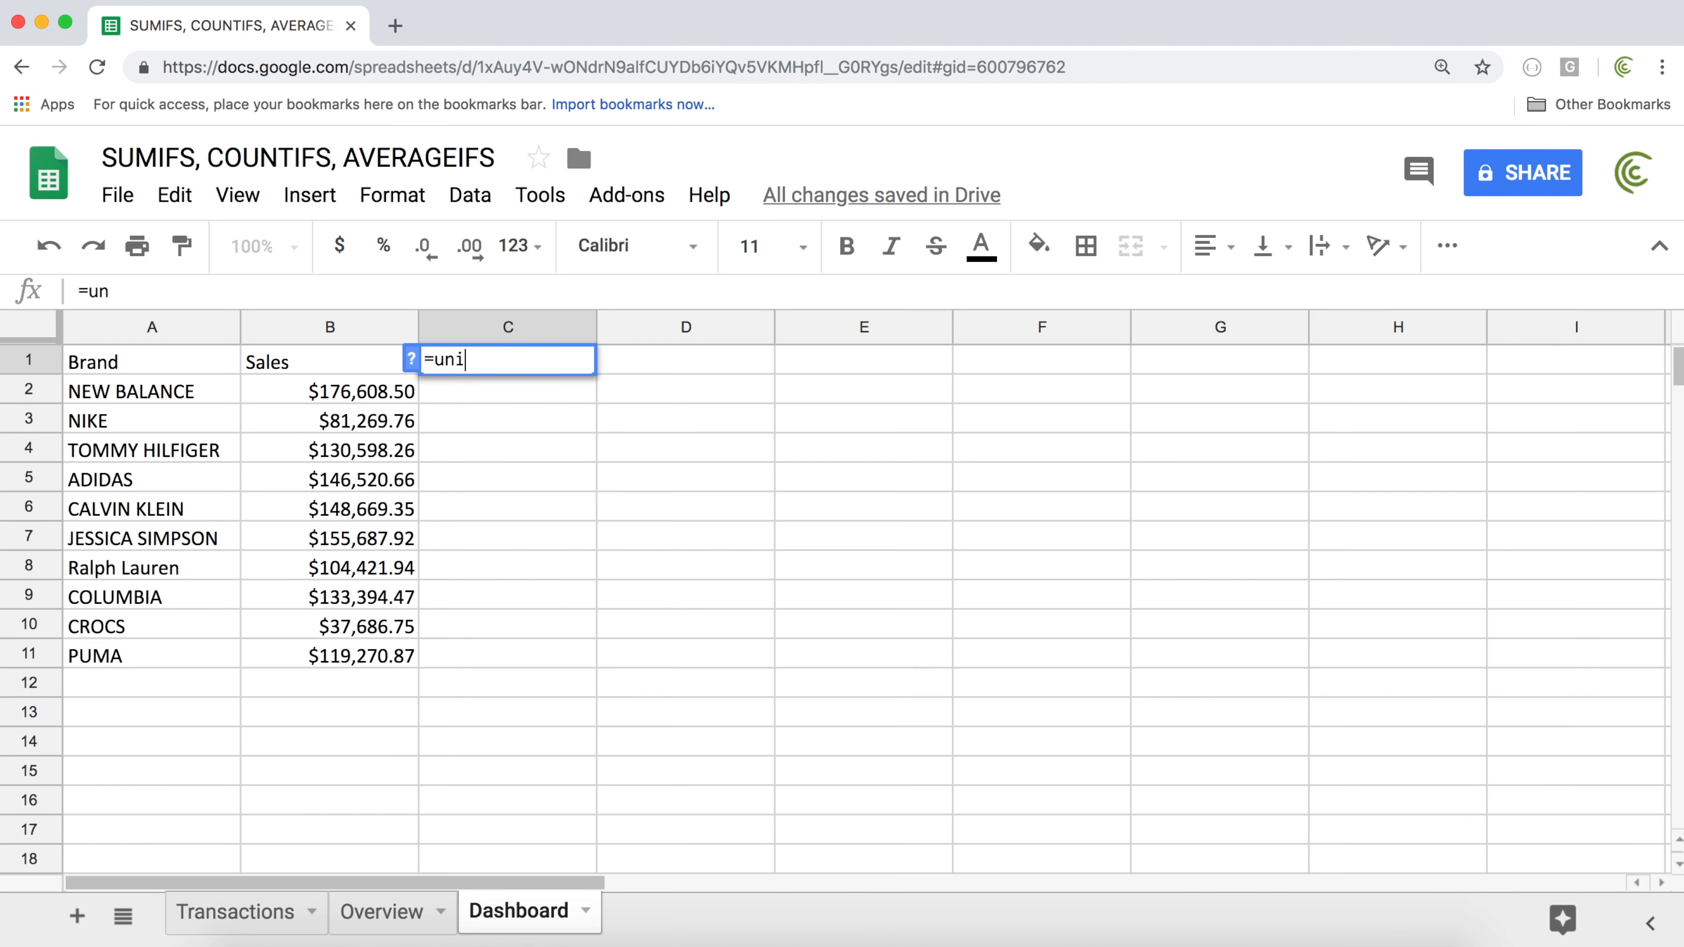
type("que(")
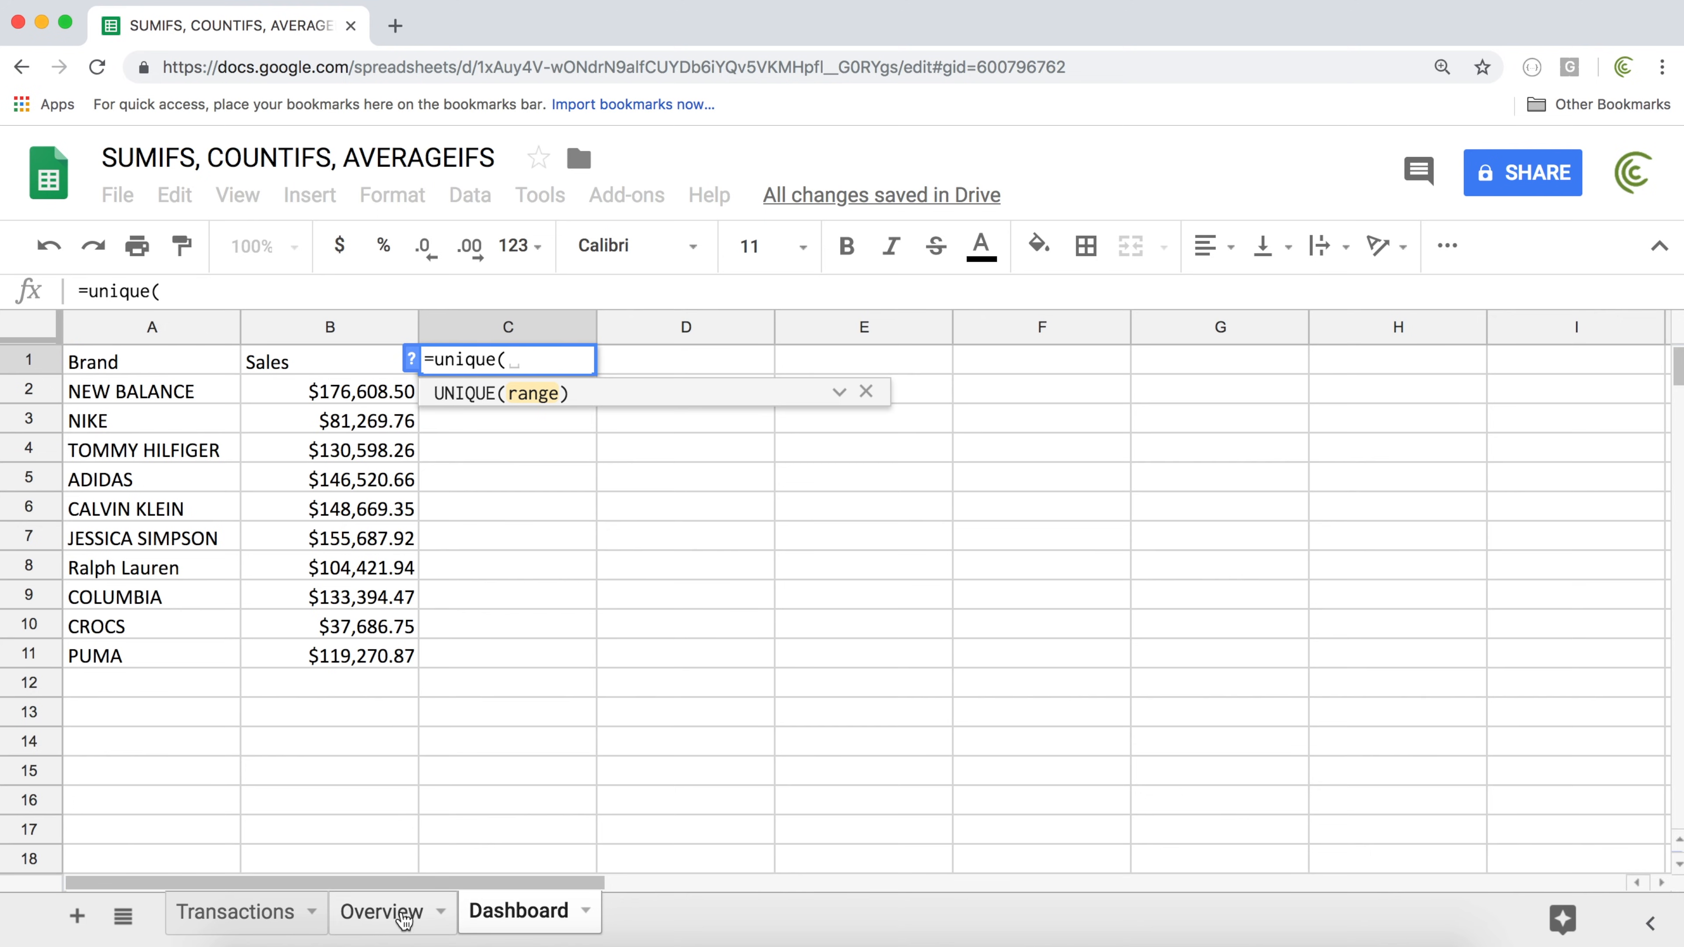
left_click(245, 917)
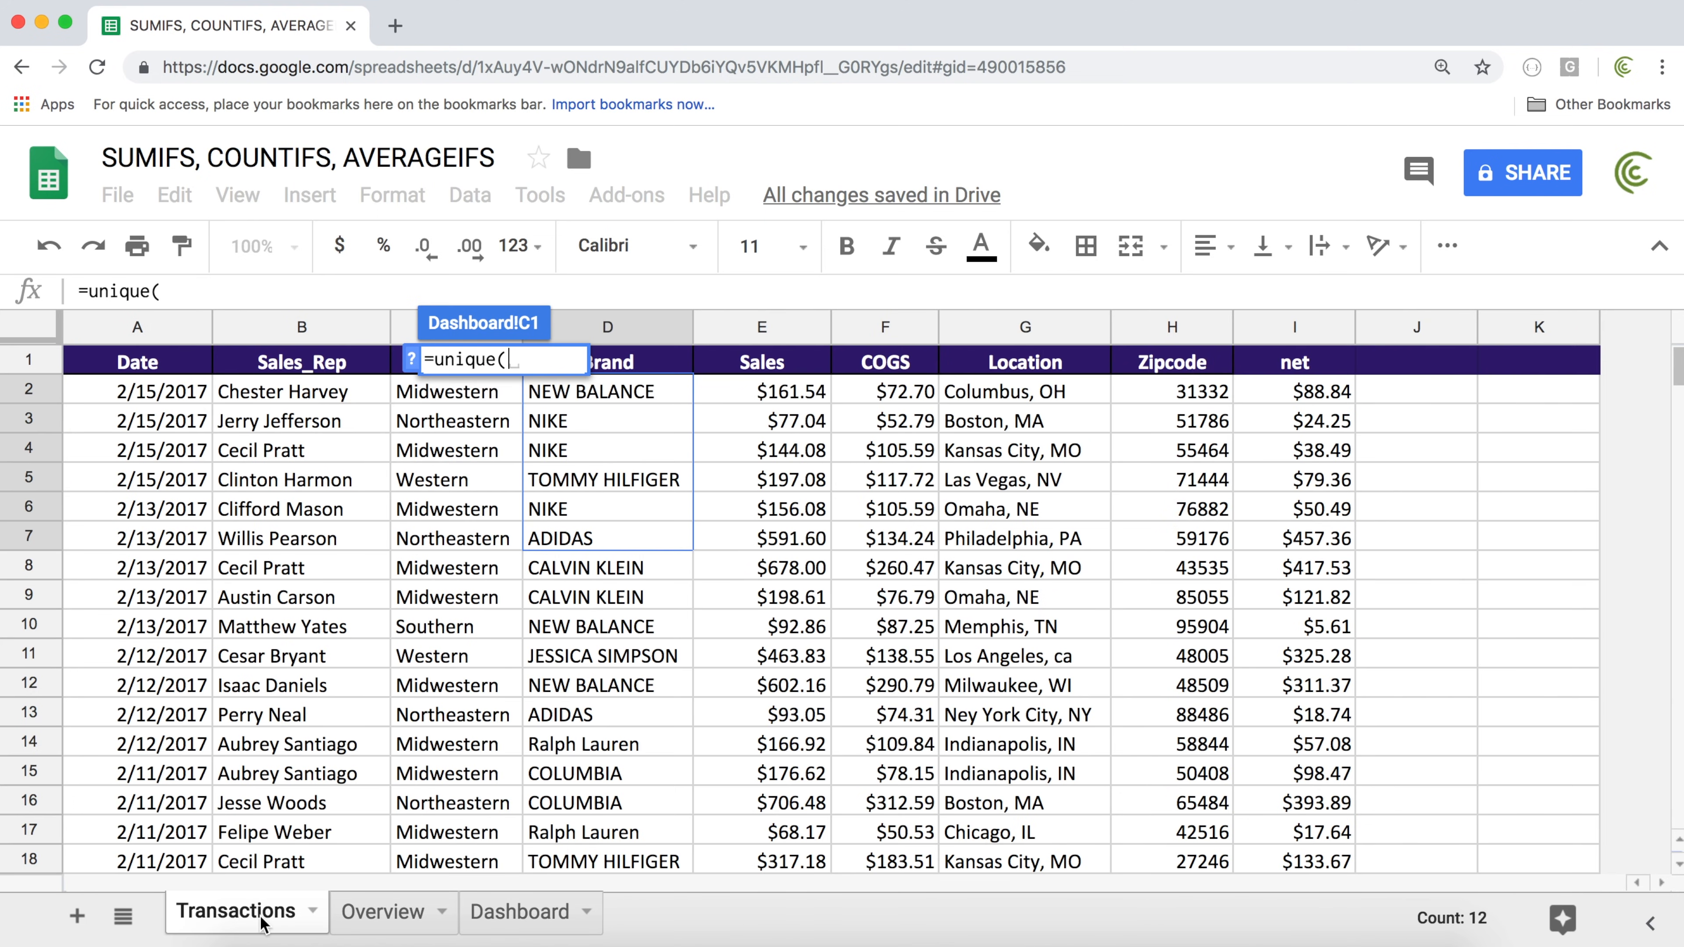
left_click_drag(435, 396, 425, 510)
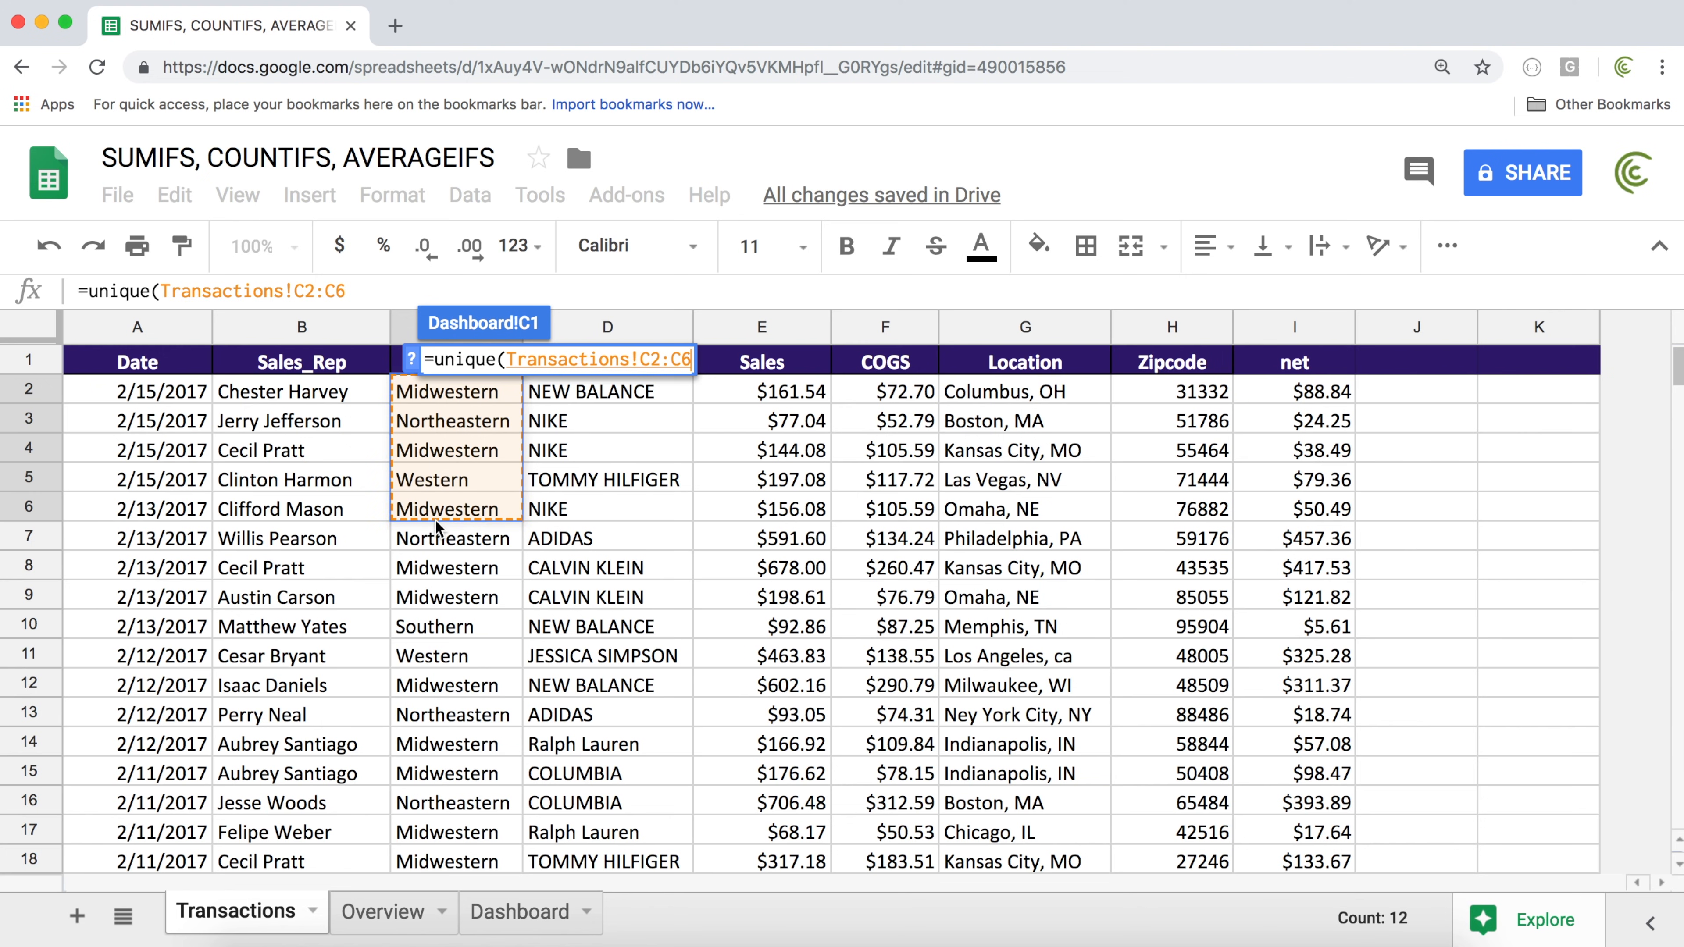
key("BackSpace")
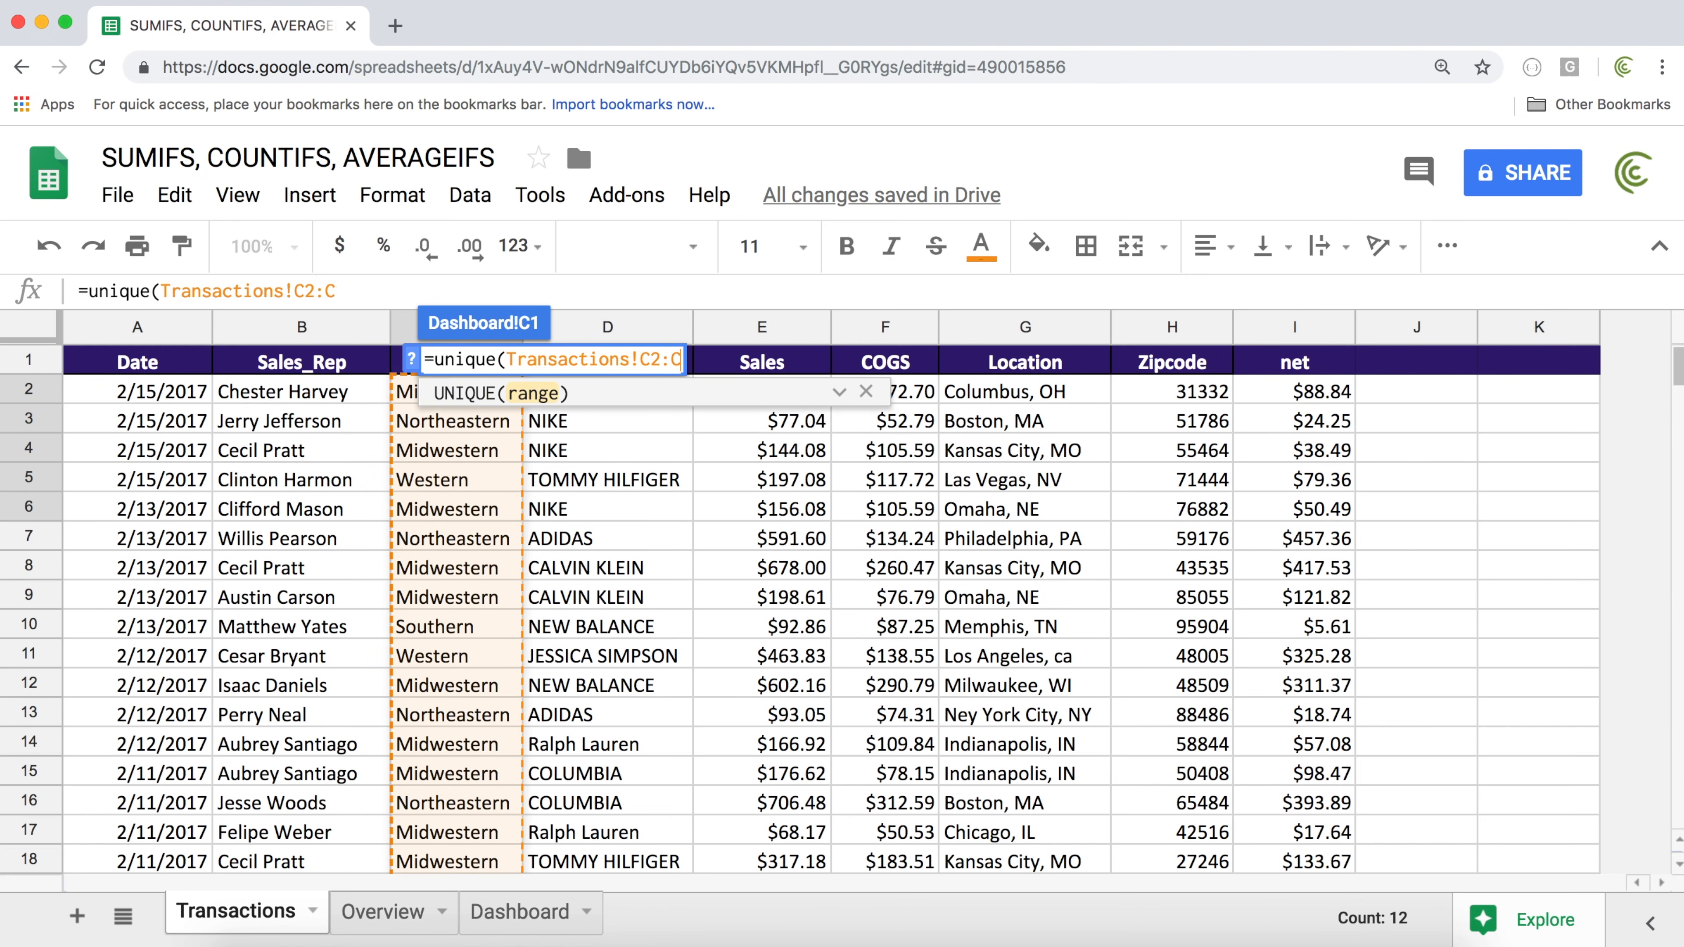
key("F4")
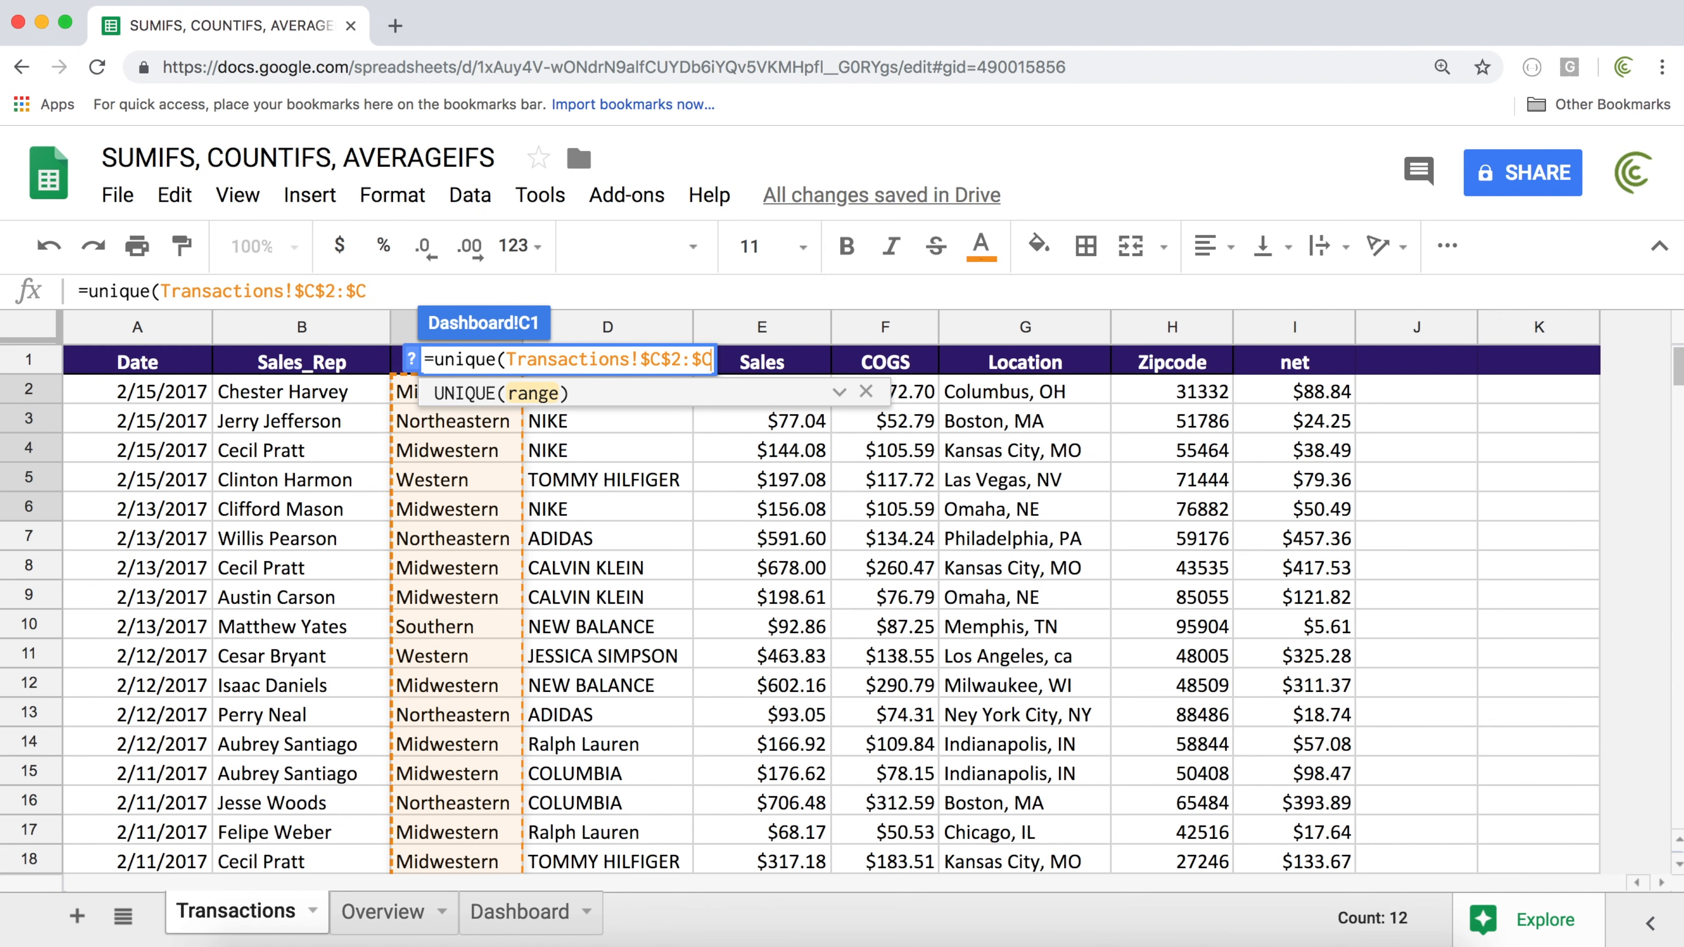
type(")")
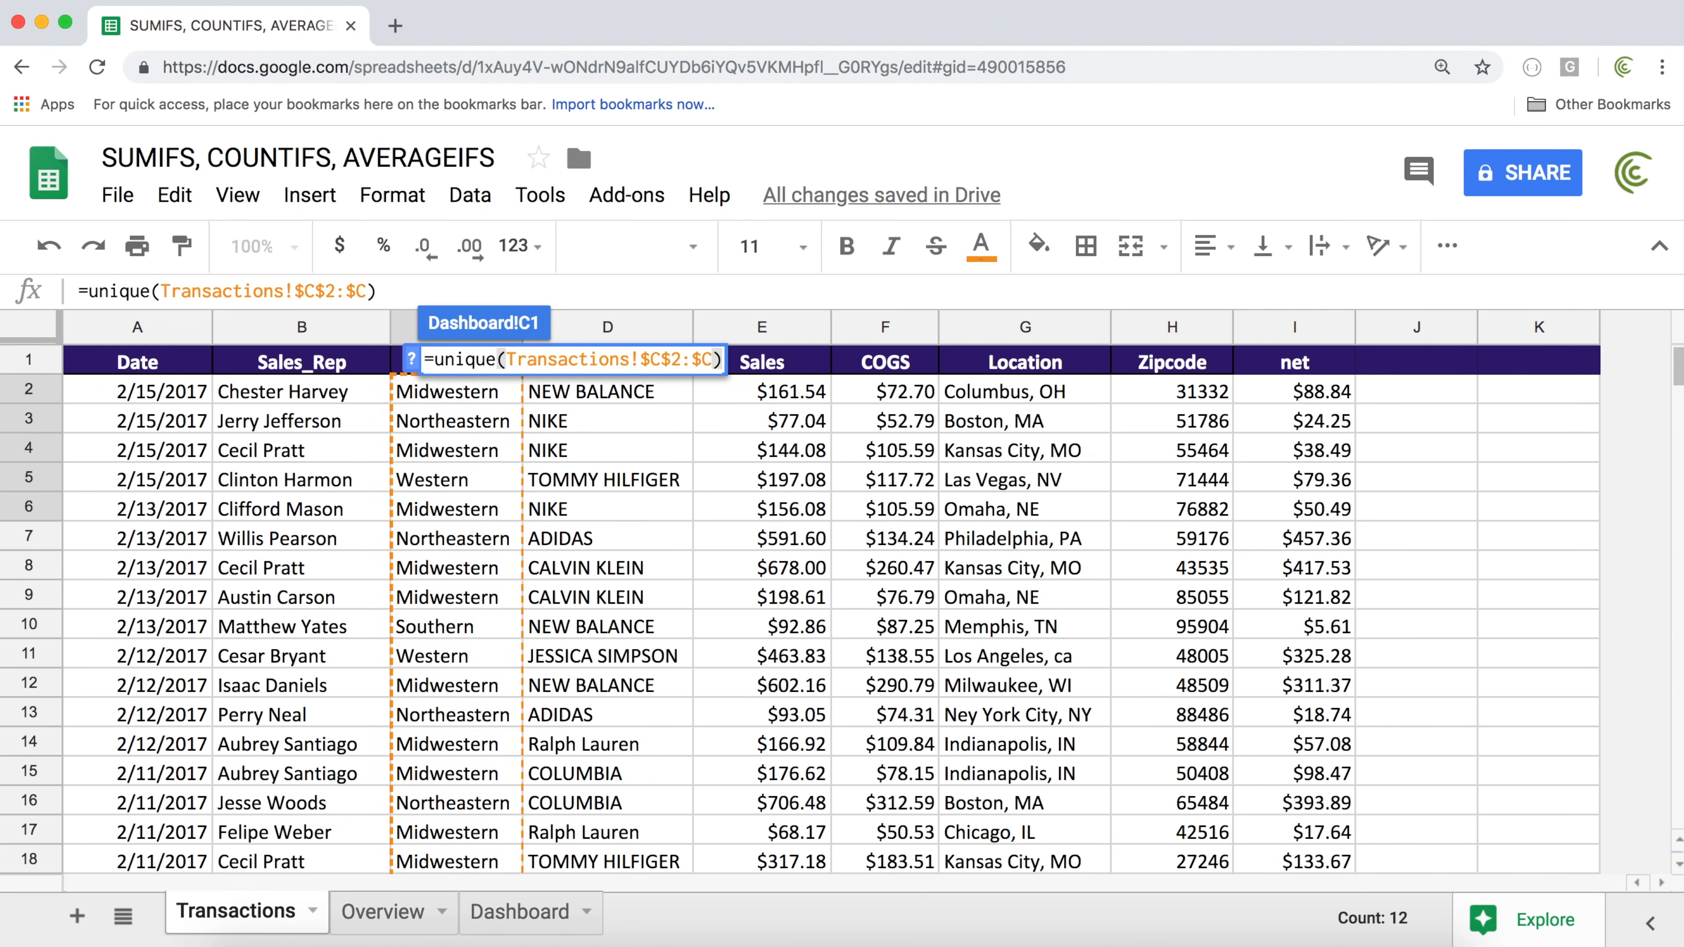
key("Return")
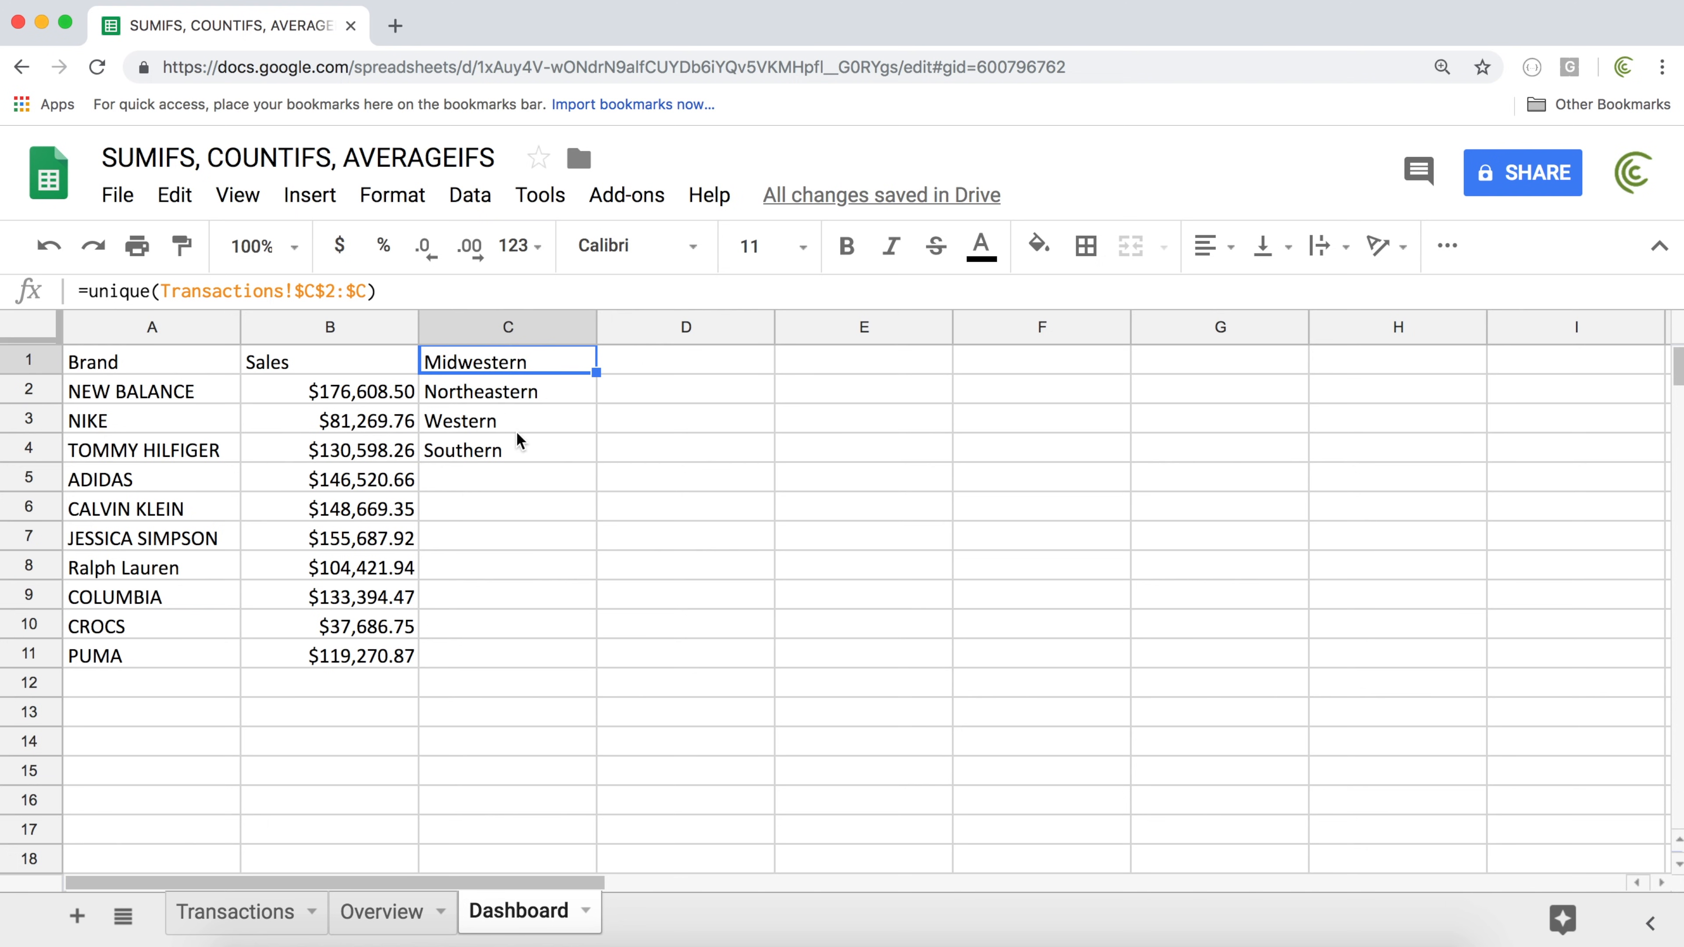
Wrap C1's UNIQUE formula in TRANSPOSE so the regions run across row 1 as column headers
left_click_drag(538, 362, 1017, 355)
left_click_drag(460, 362, 462, 479)
double_click(472, 360)
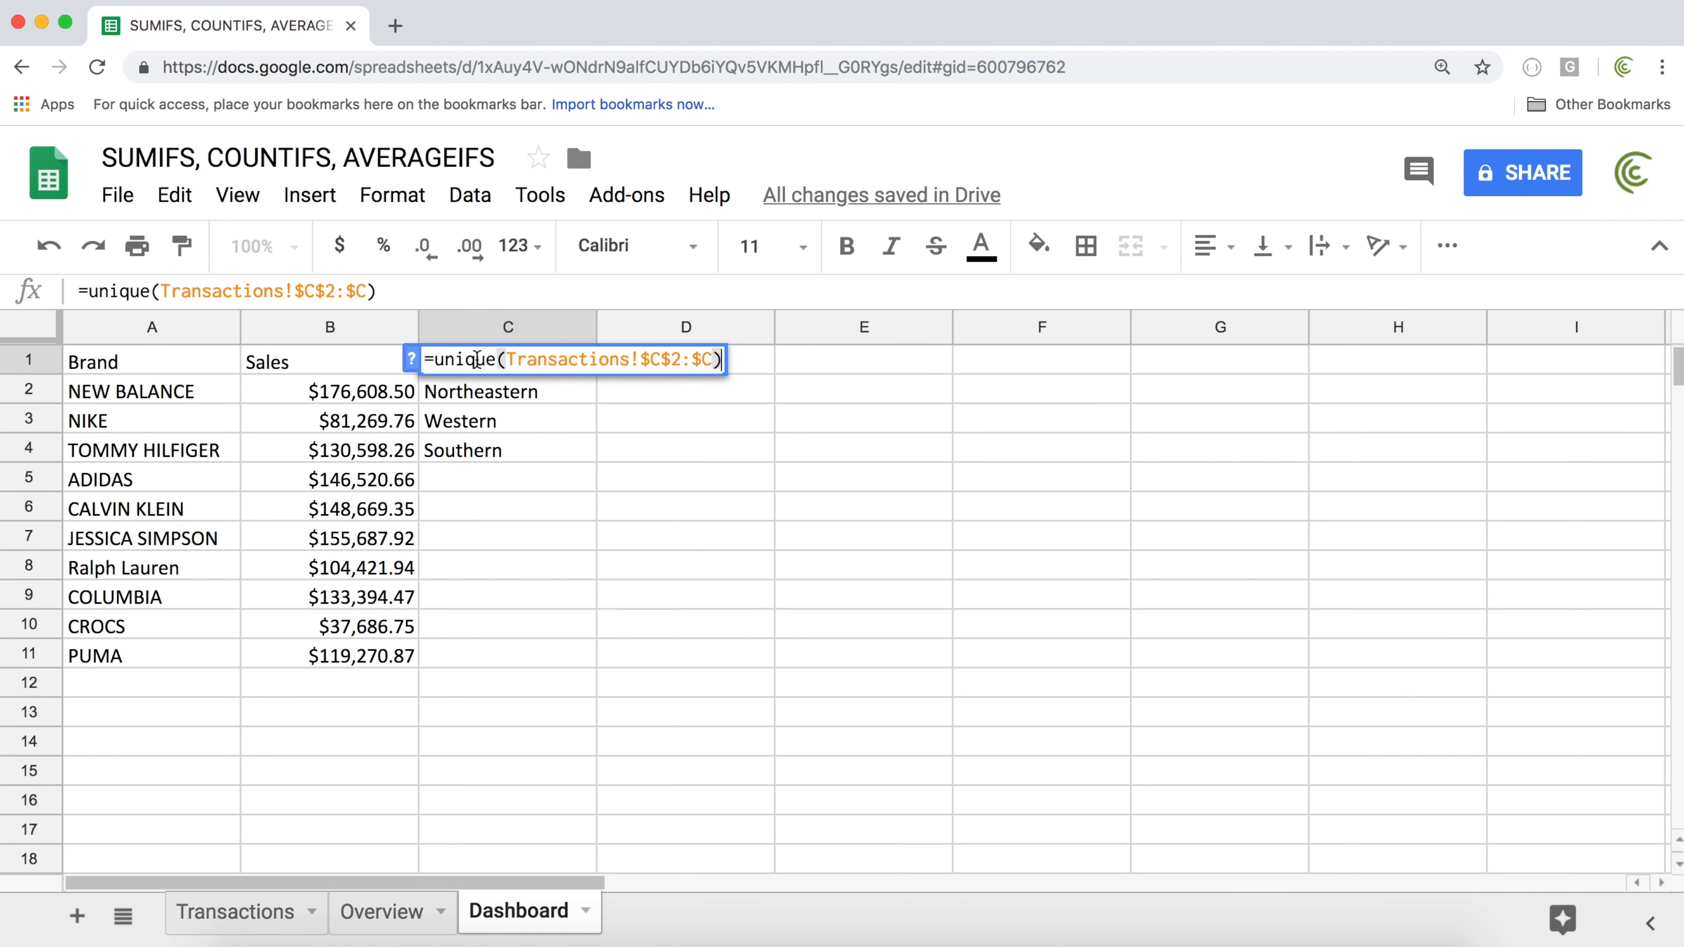
left_click(438, 360)
type("transpose(")
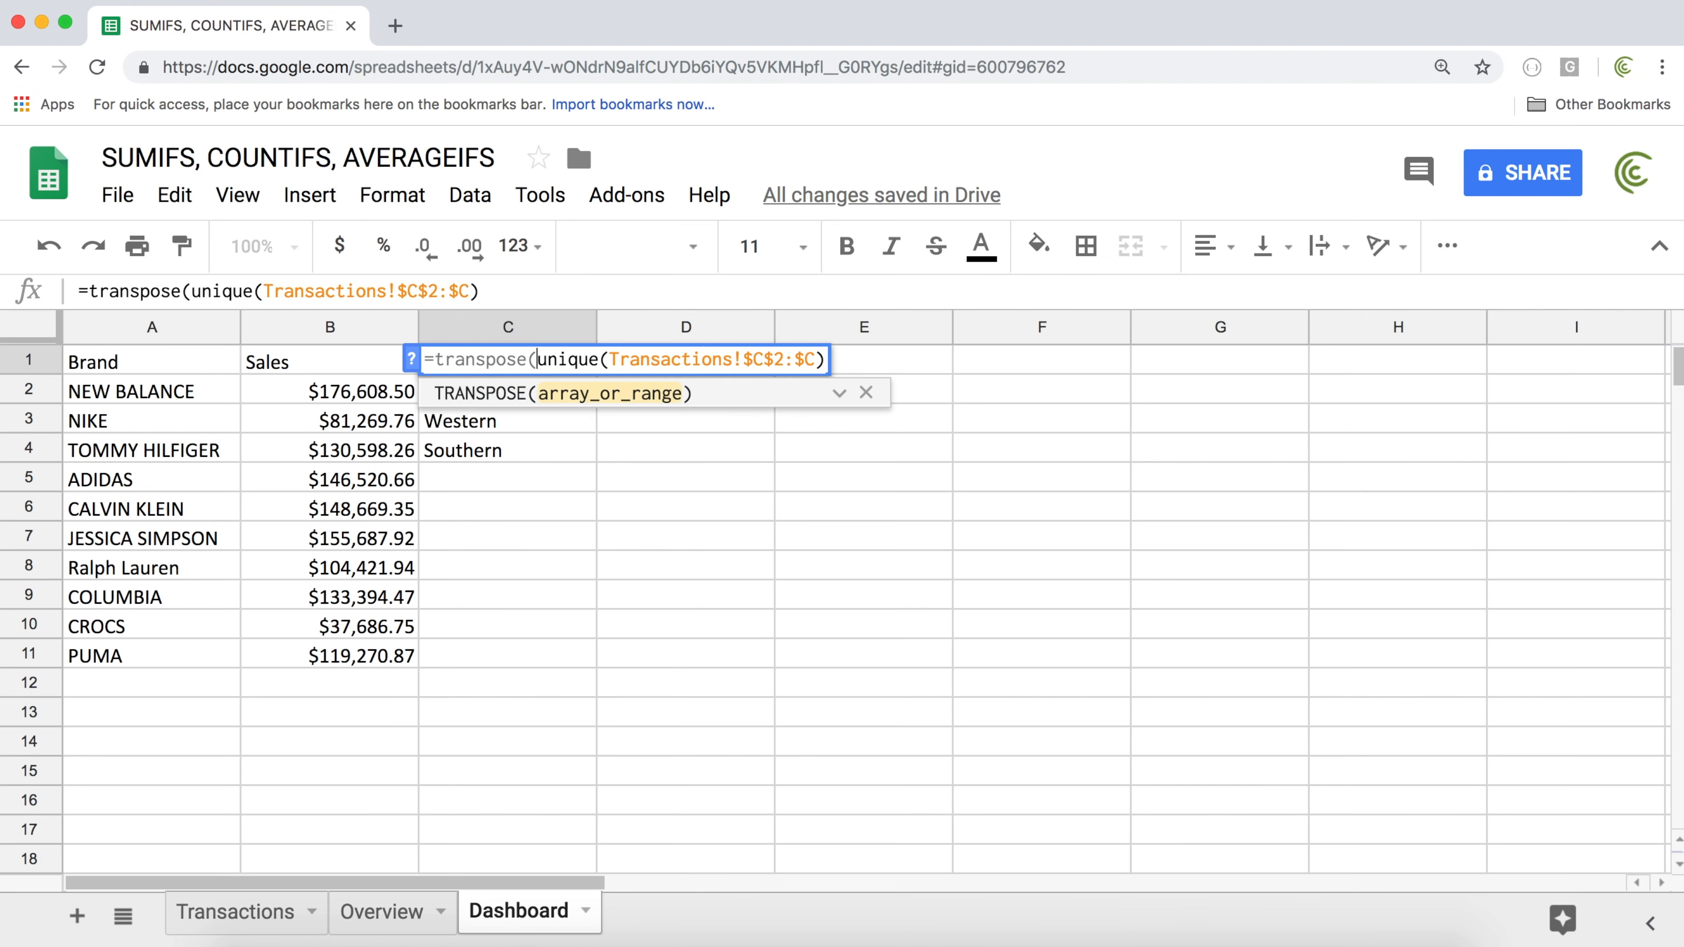
left_click(826, 359)
type(")")
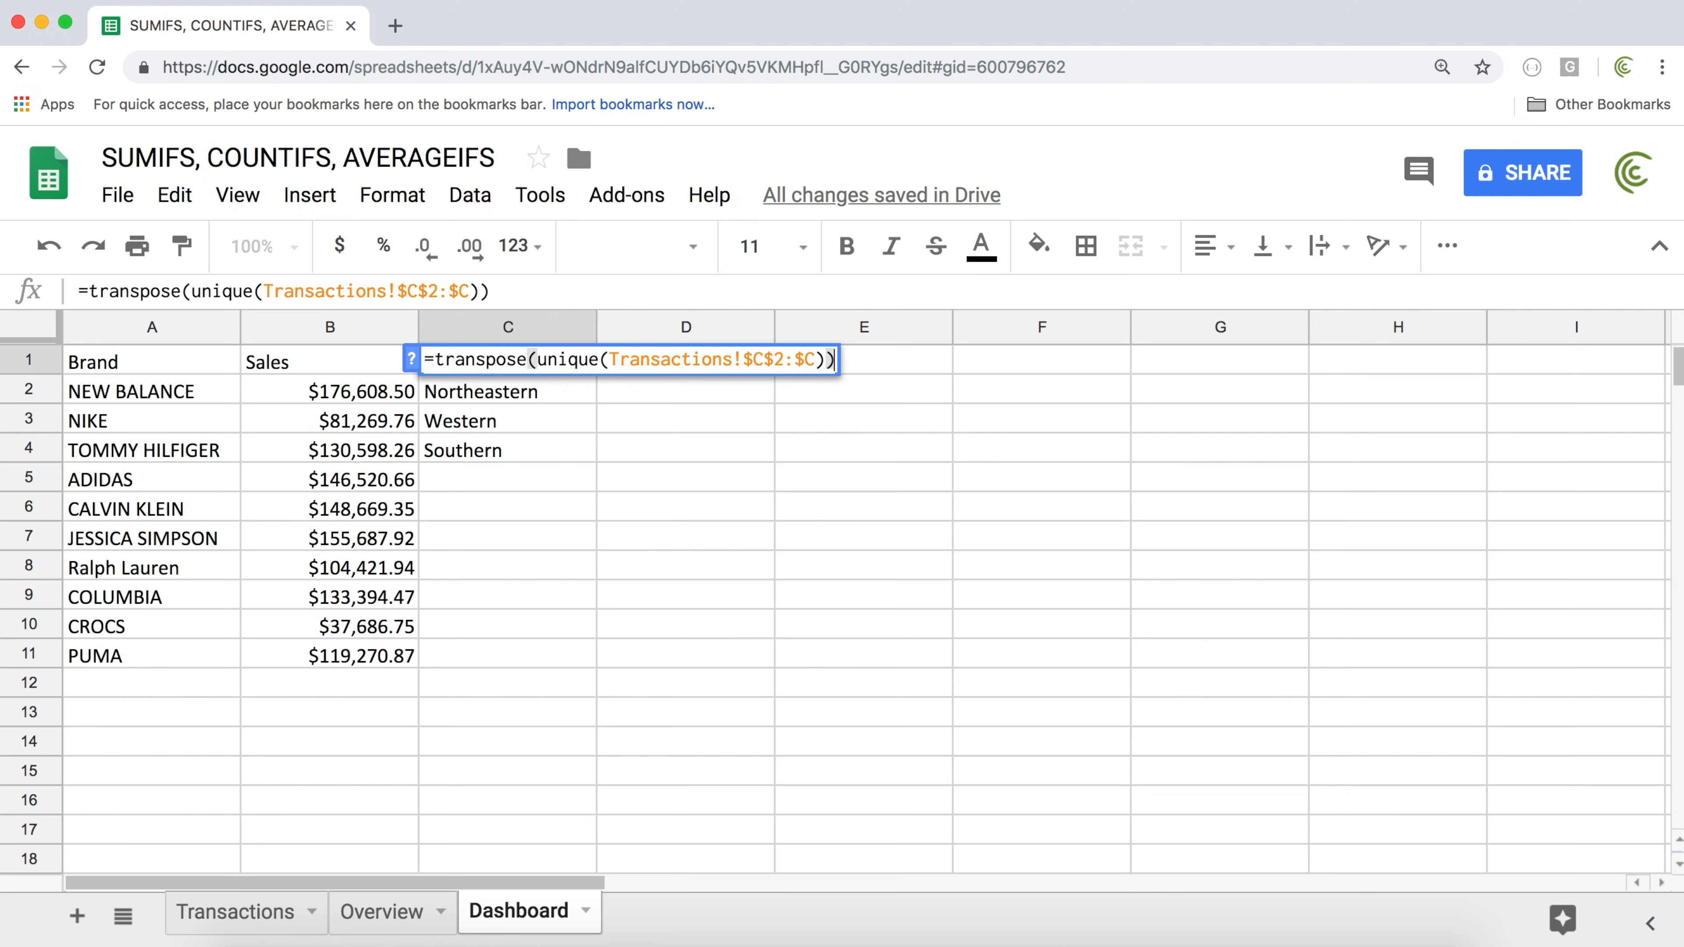
key("Return")
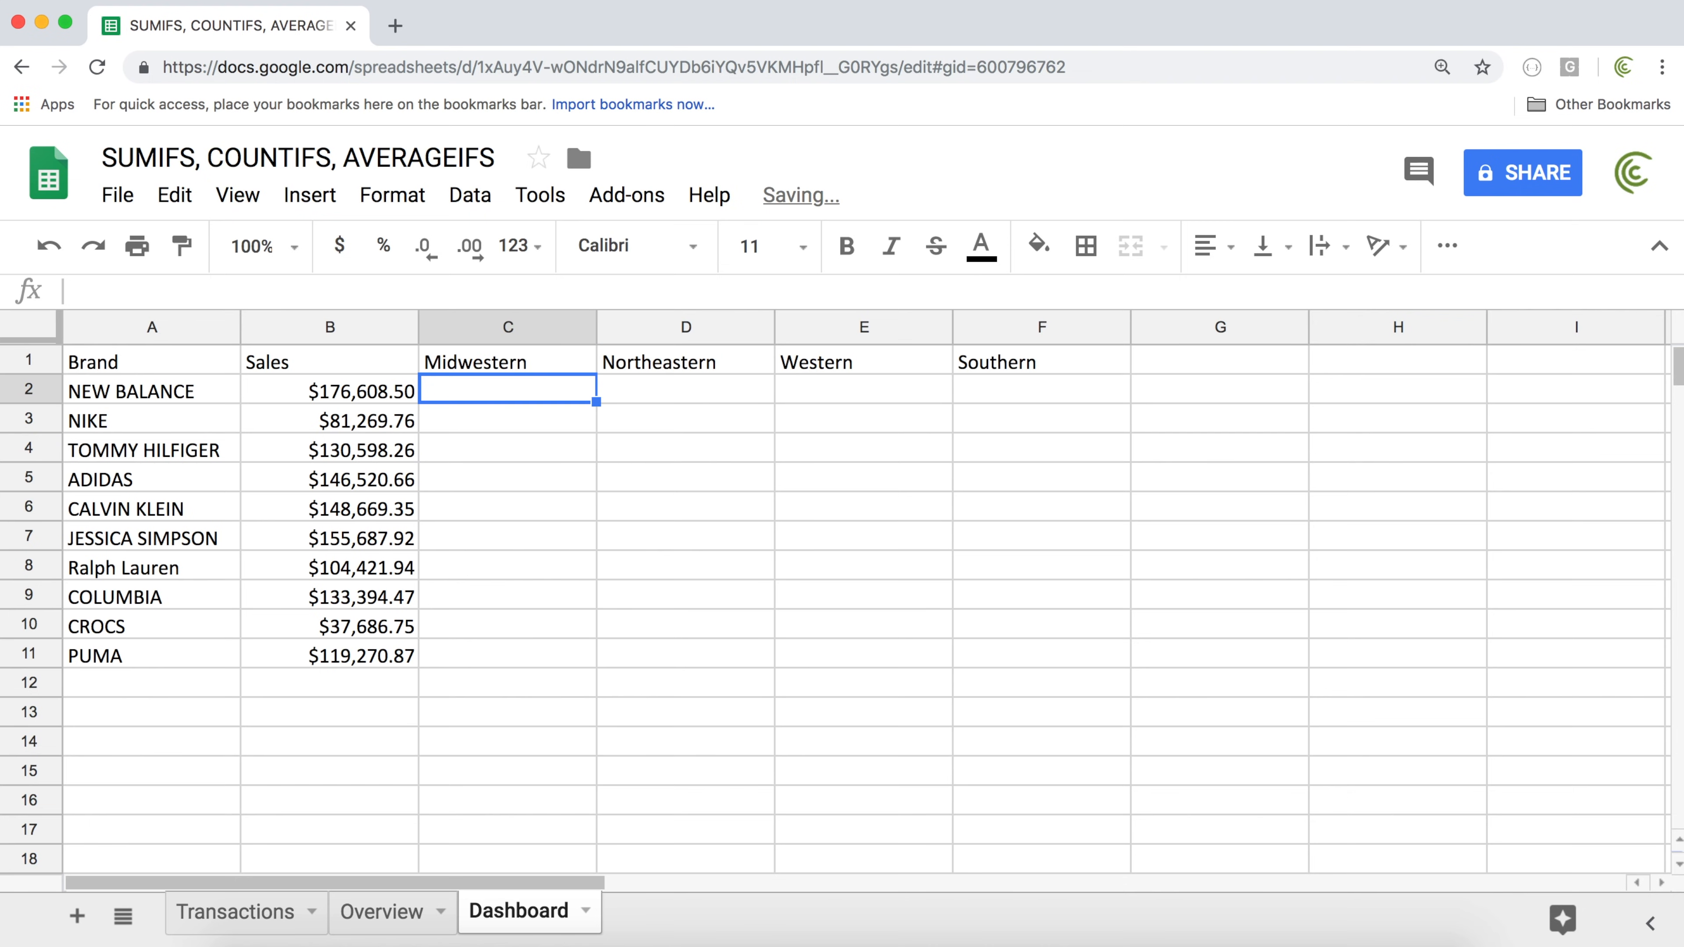
left_click_drag(567, 365, 1066, 353)
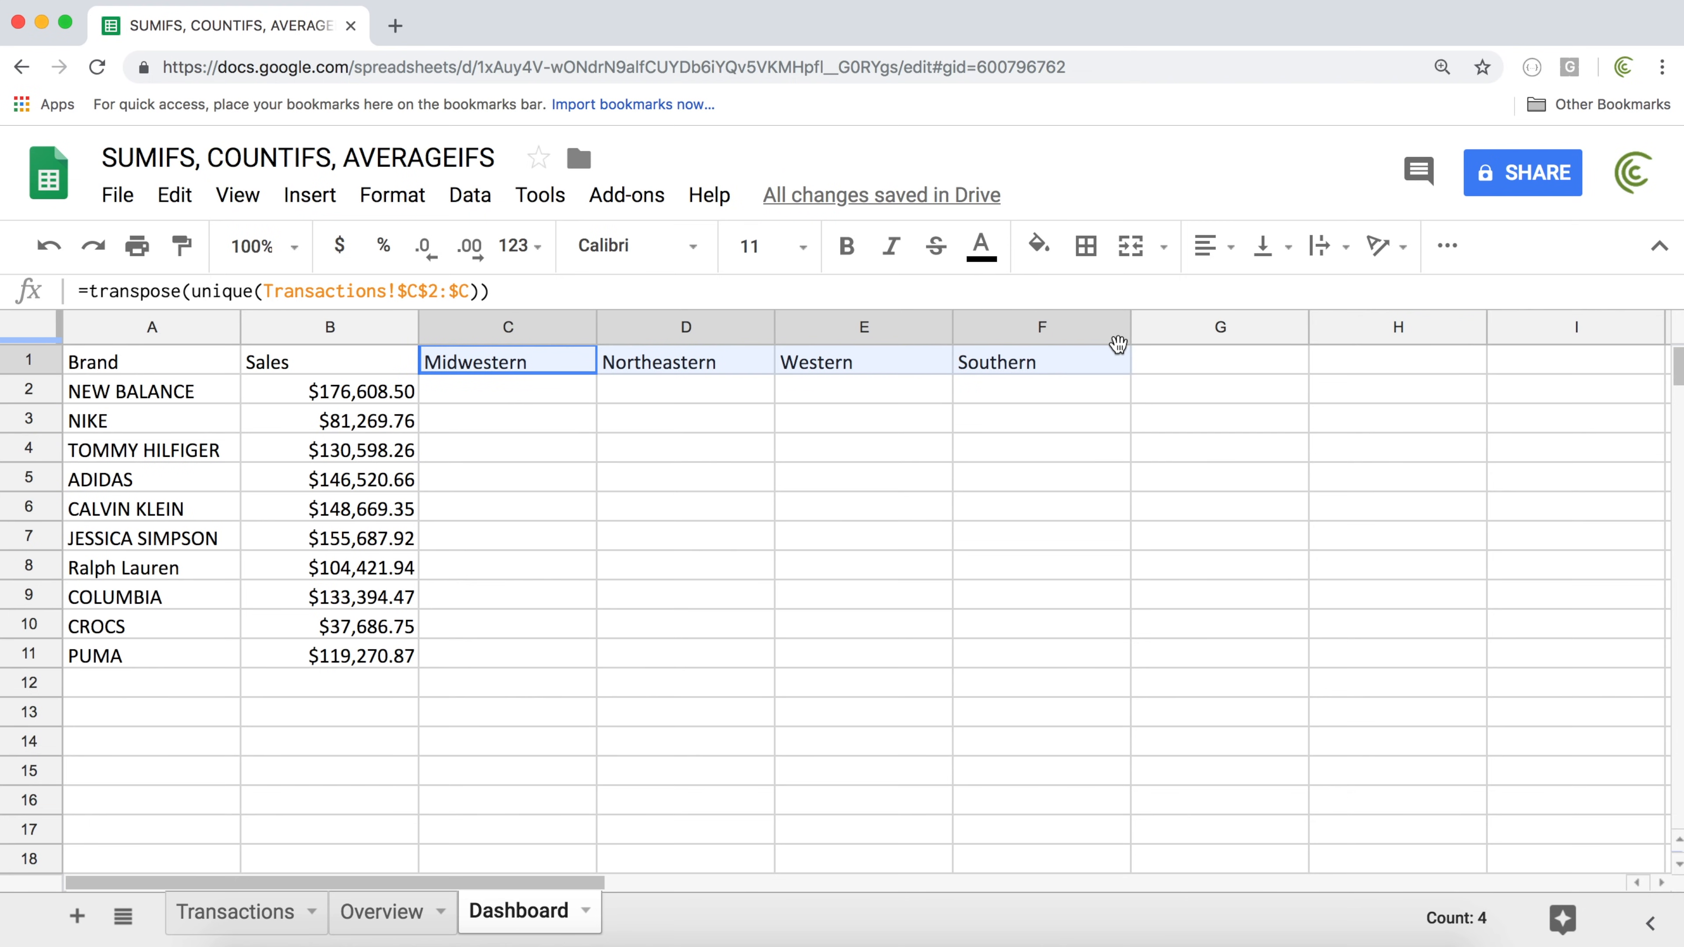
double_click(563, 364)
key("Return")
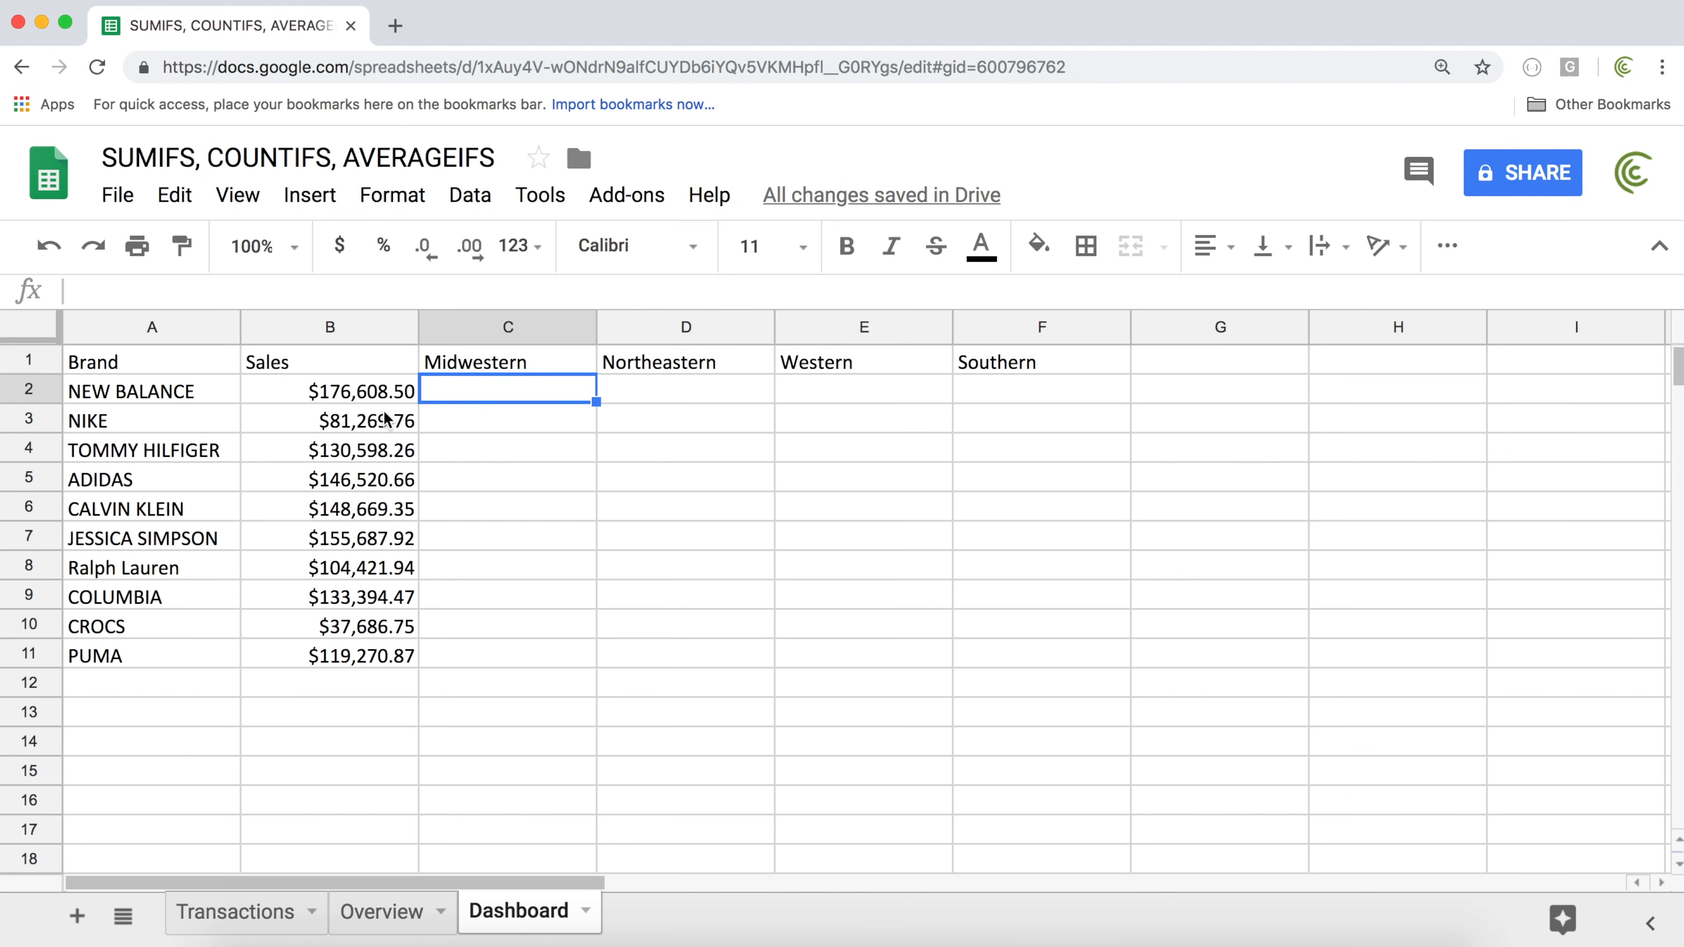
left_click(162, 391)
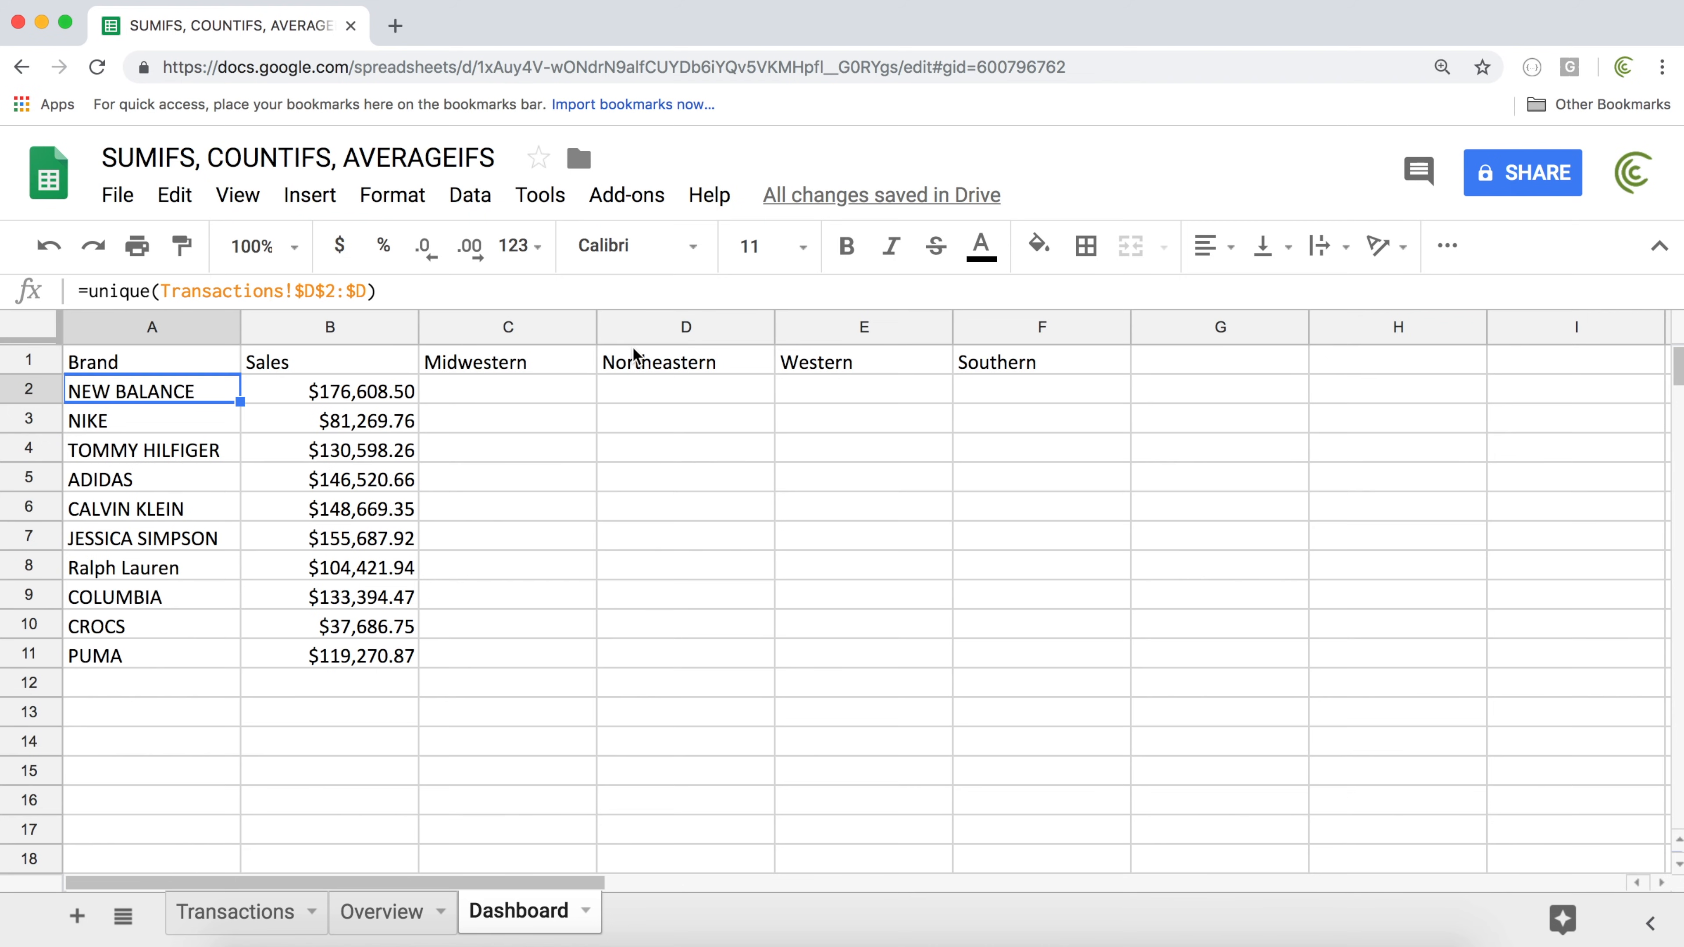
left_click(529, 363)
Start a SUMIFS formula in Dashboard cell C2 with Transactions!$E$2:$E as the sum range
left_click(529, 391)
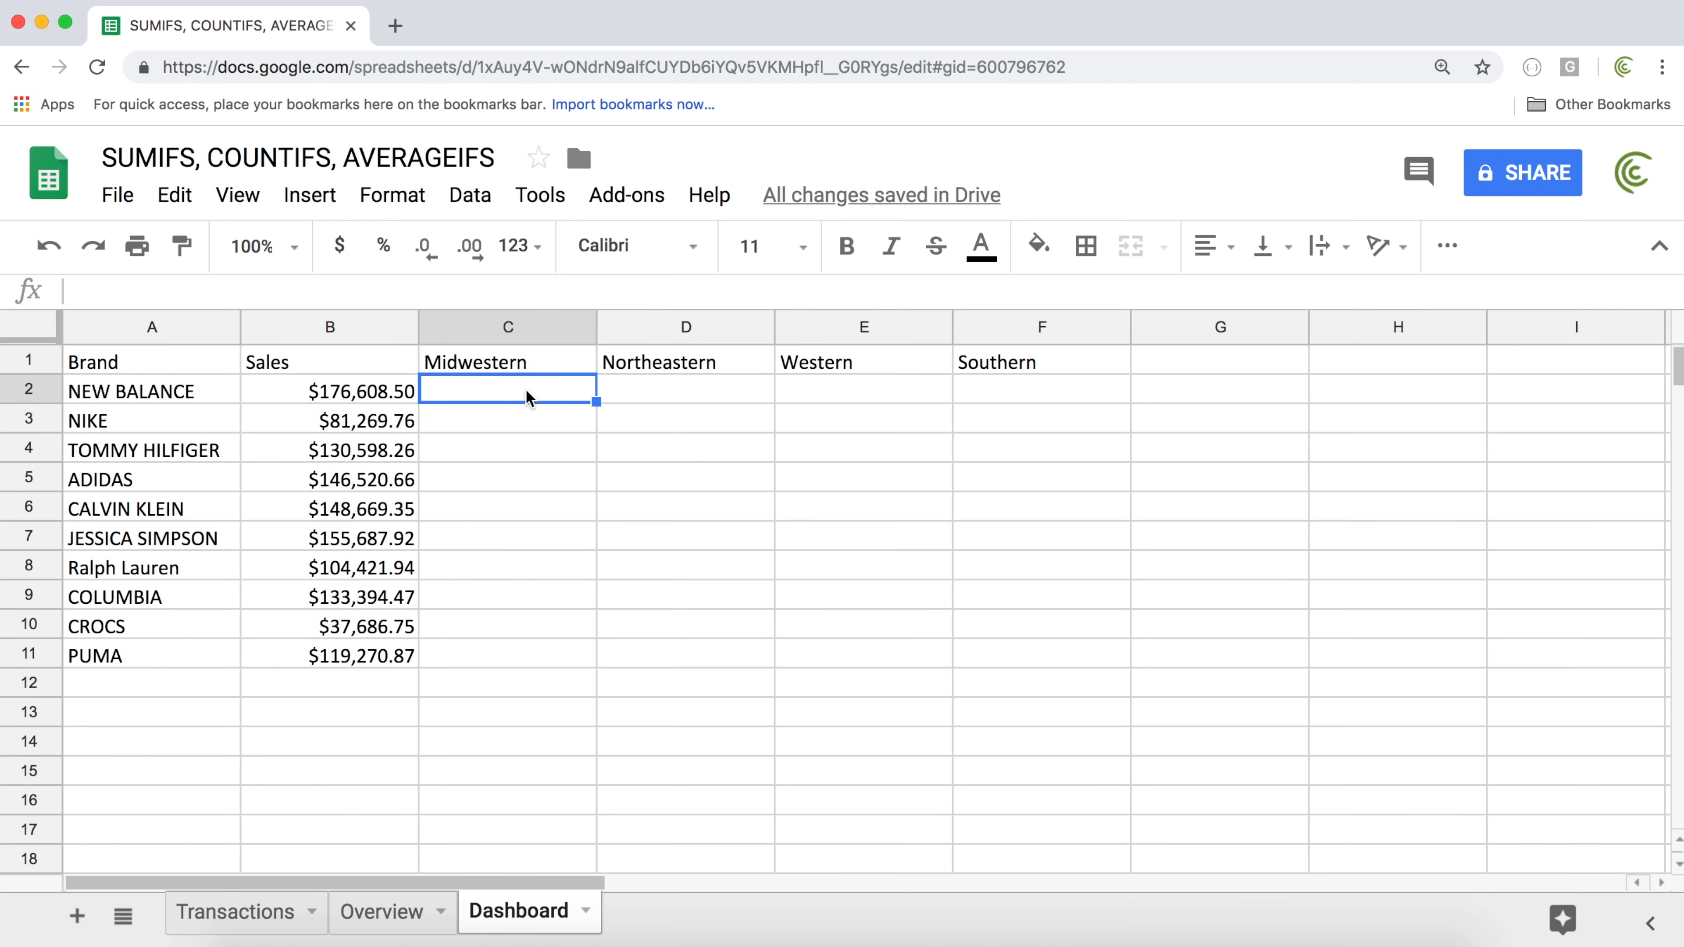
type("=")
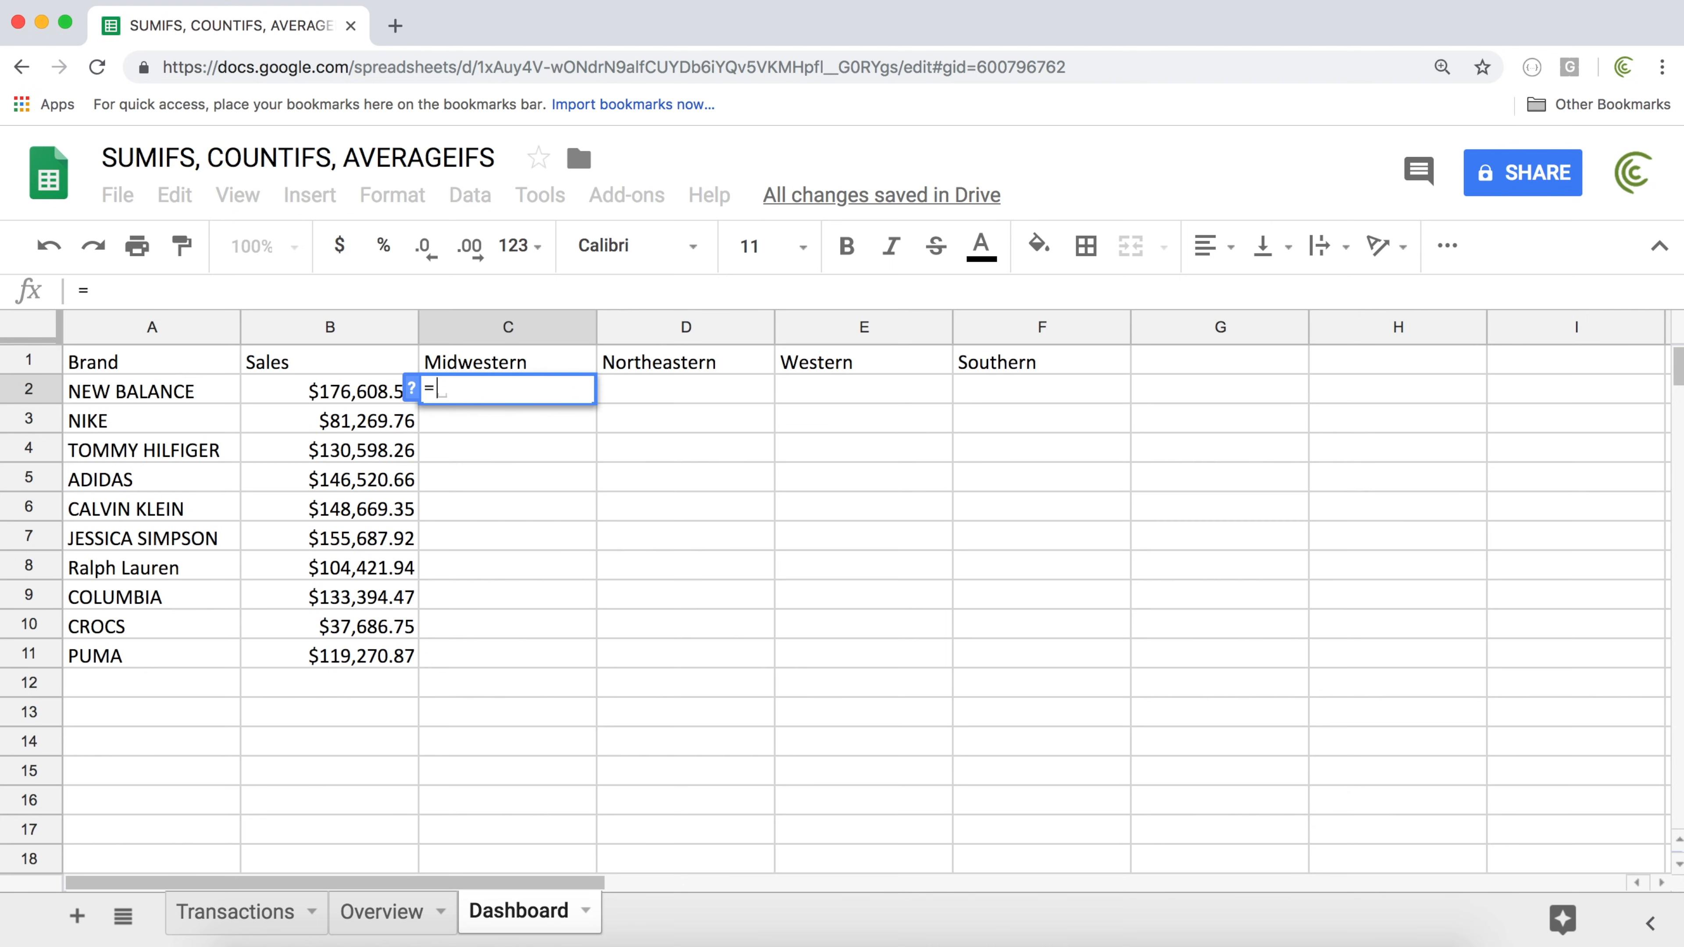
type("sumifs(")
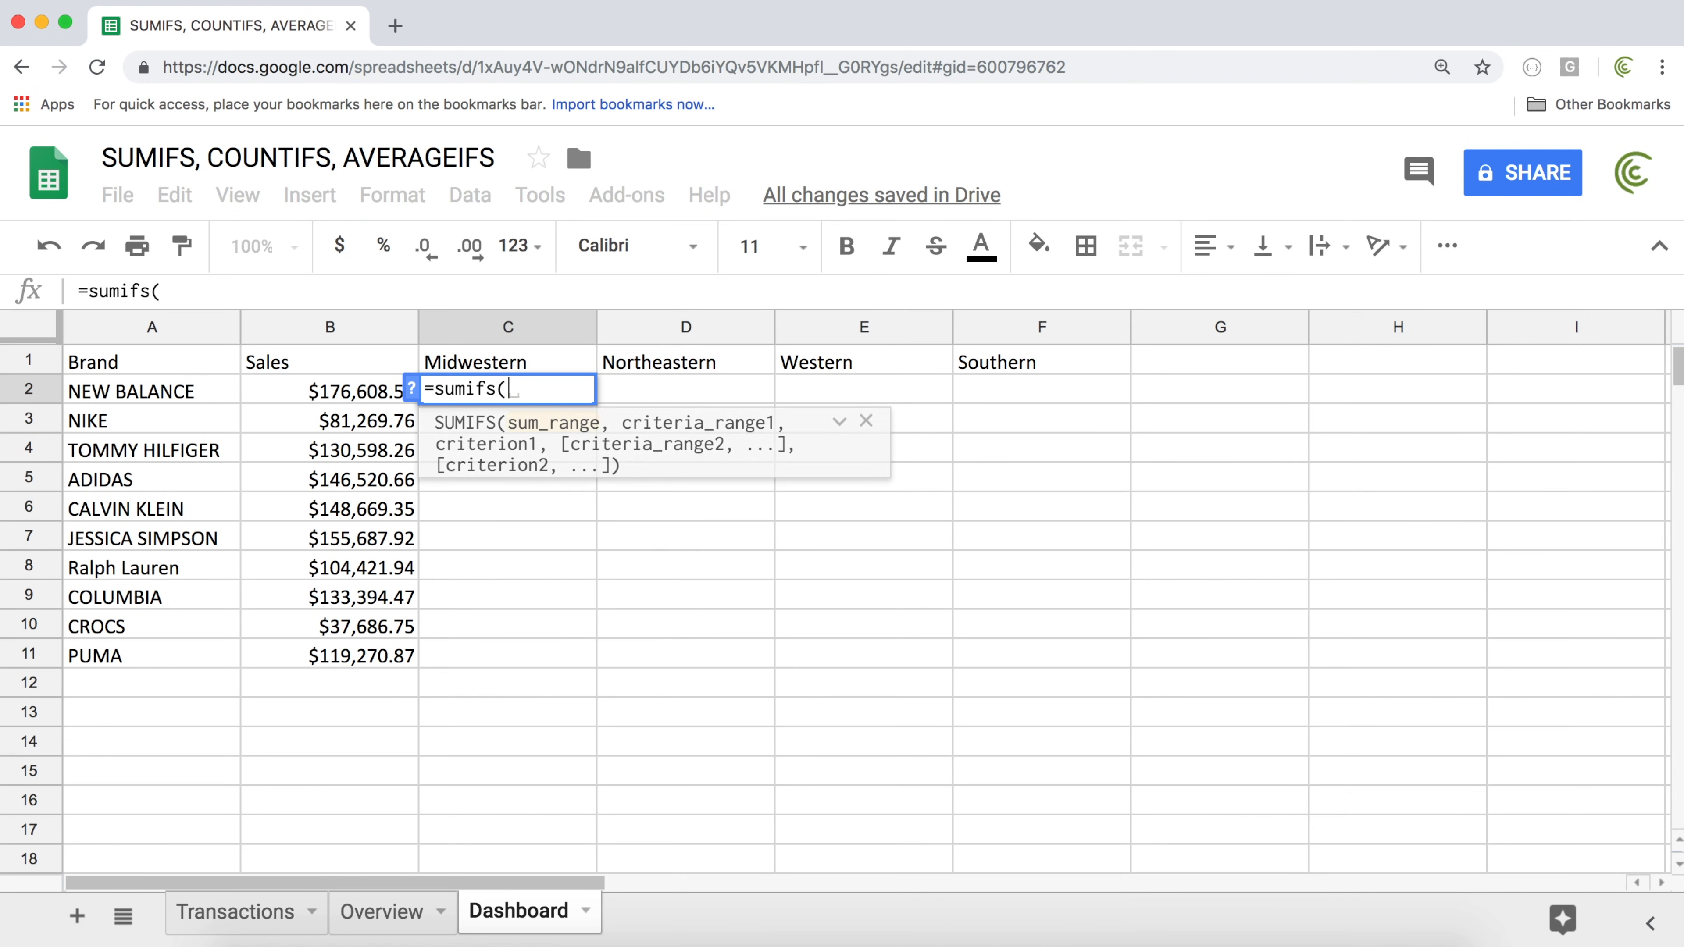
left_click(266, 913)
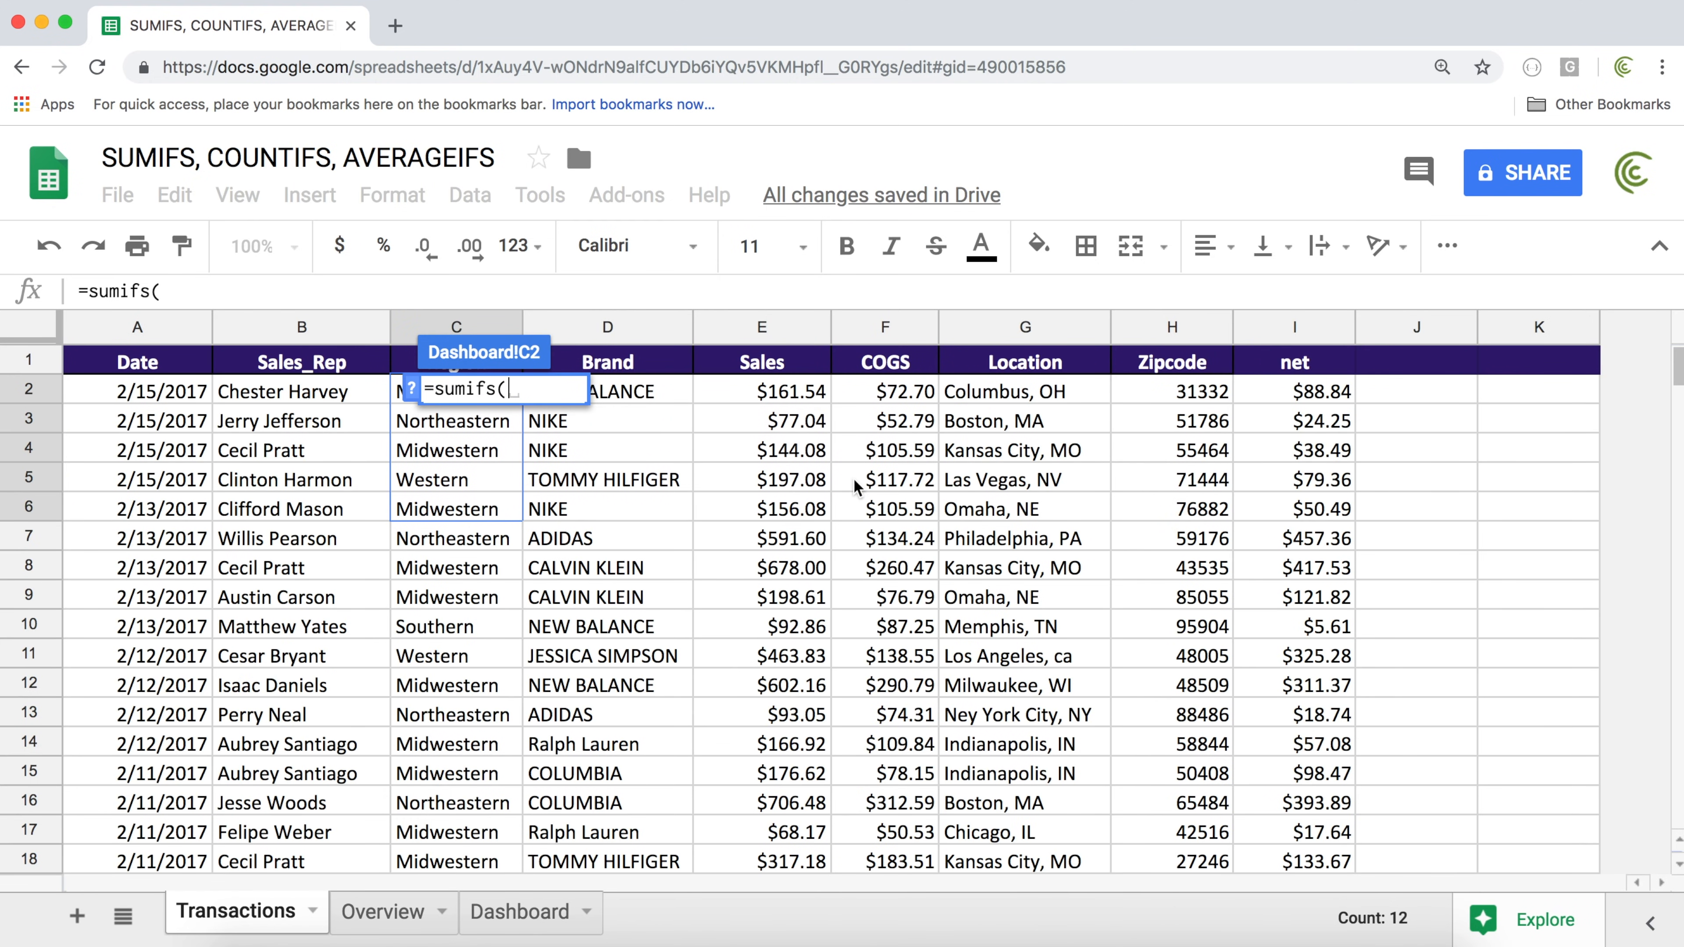
left_click_drag(784, 393, 756, 515)
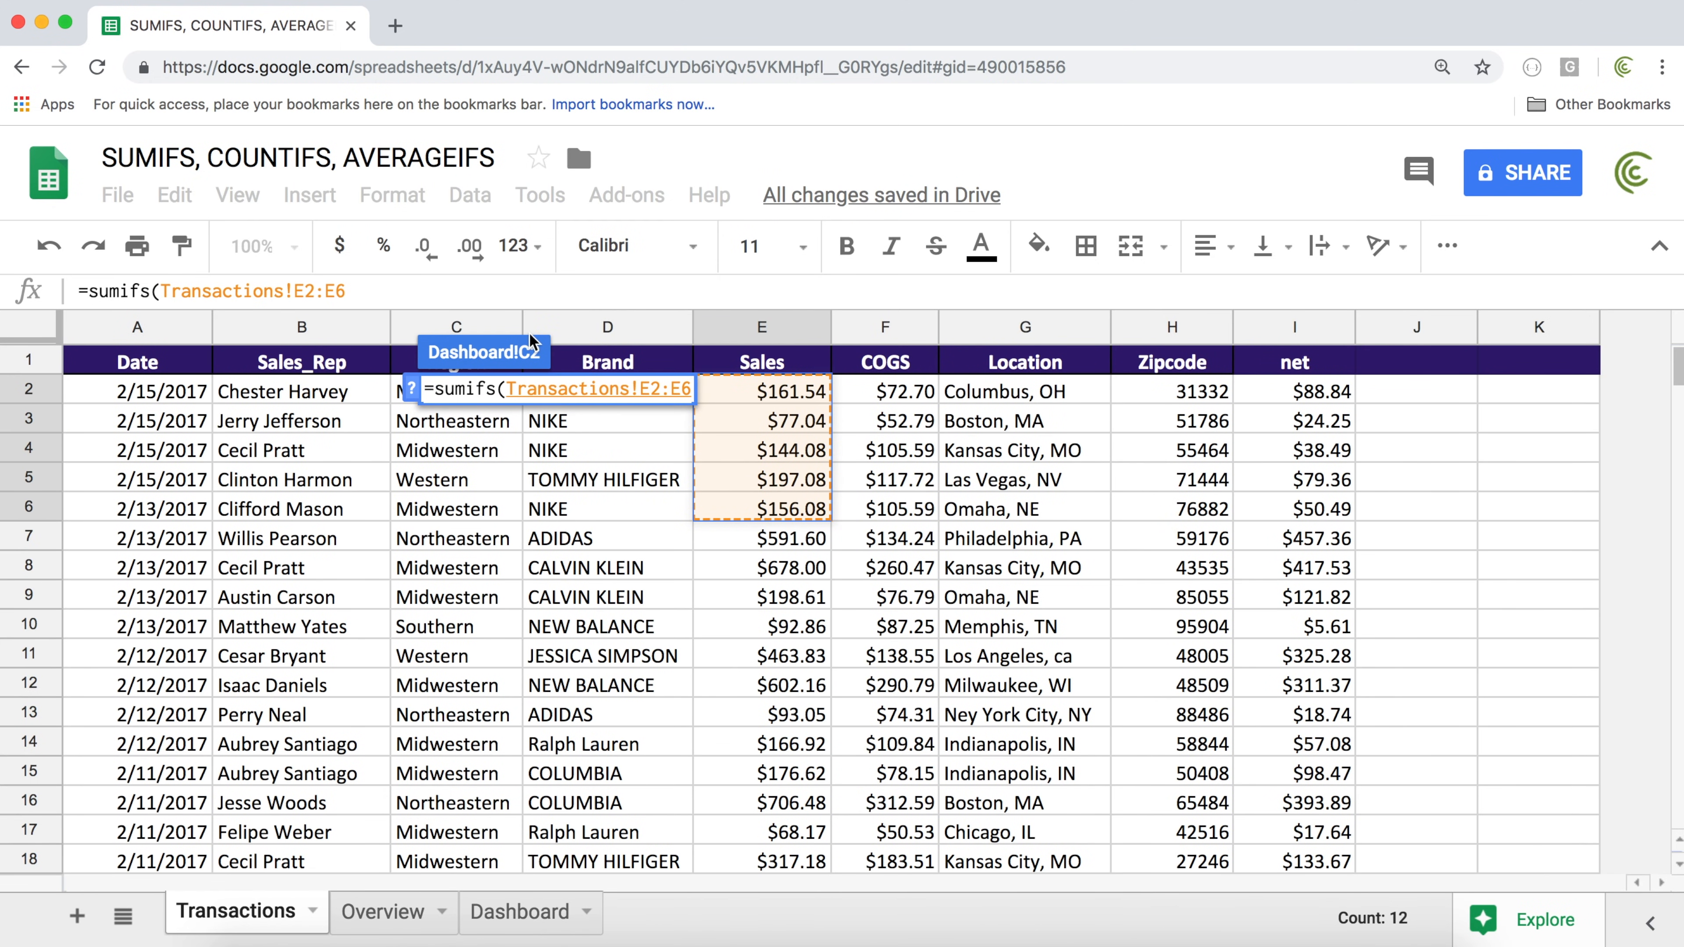
key("BackSpace")
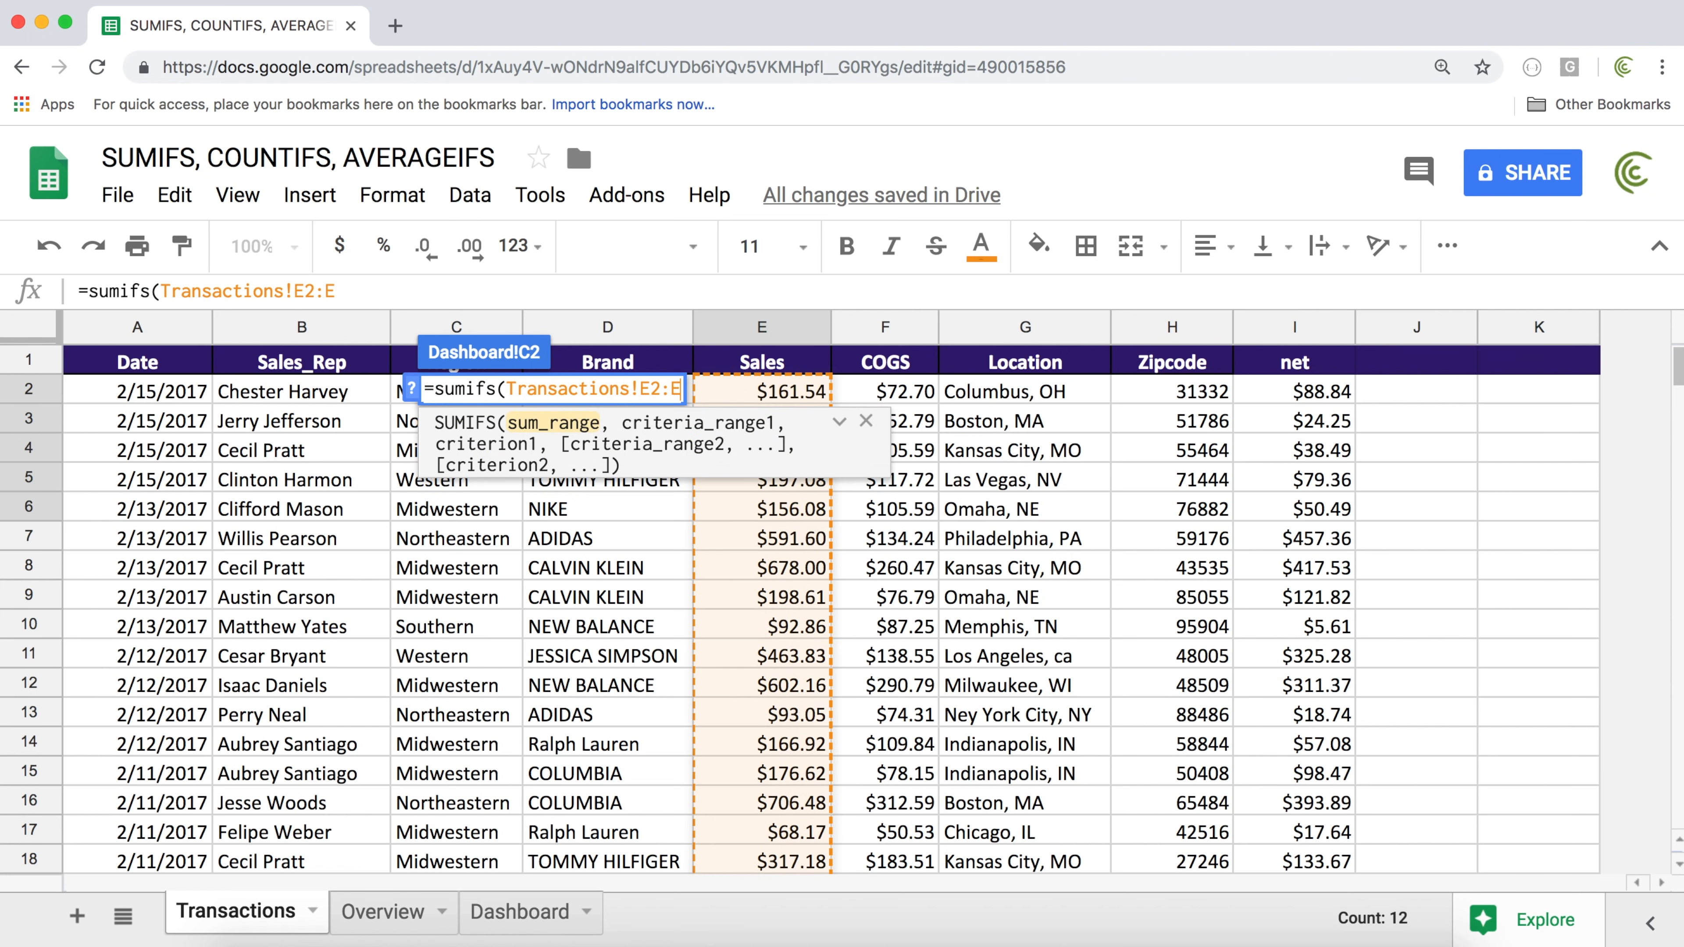
key("F4")
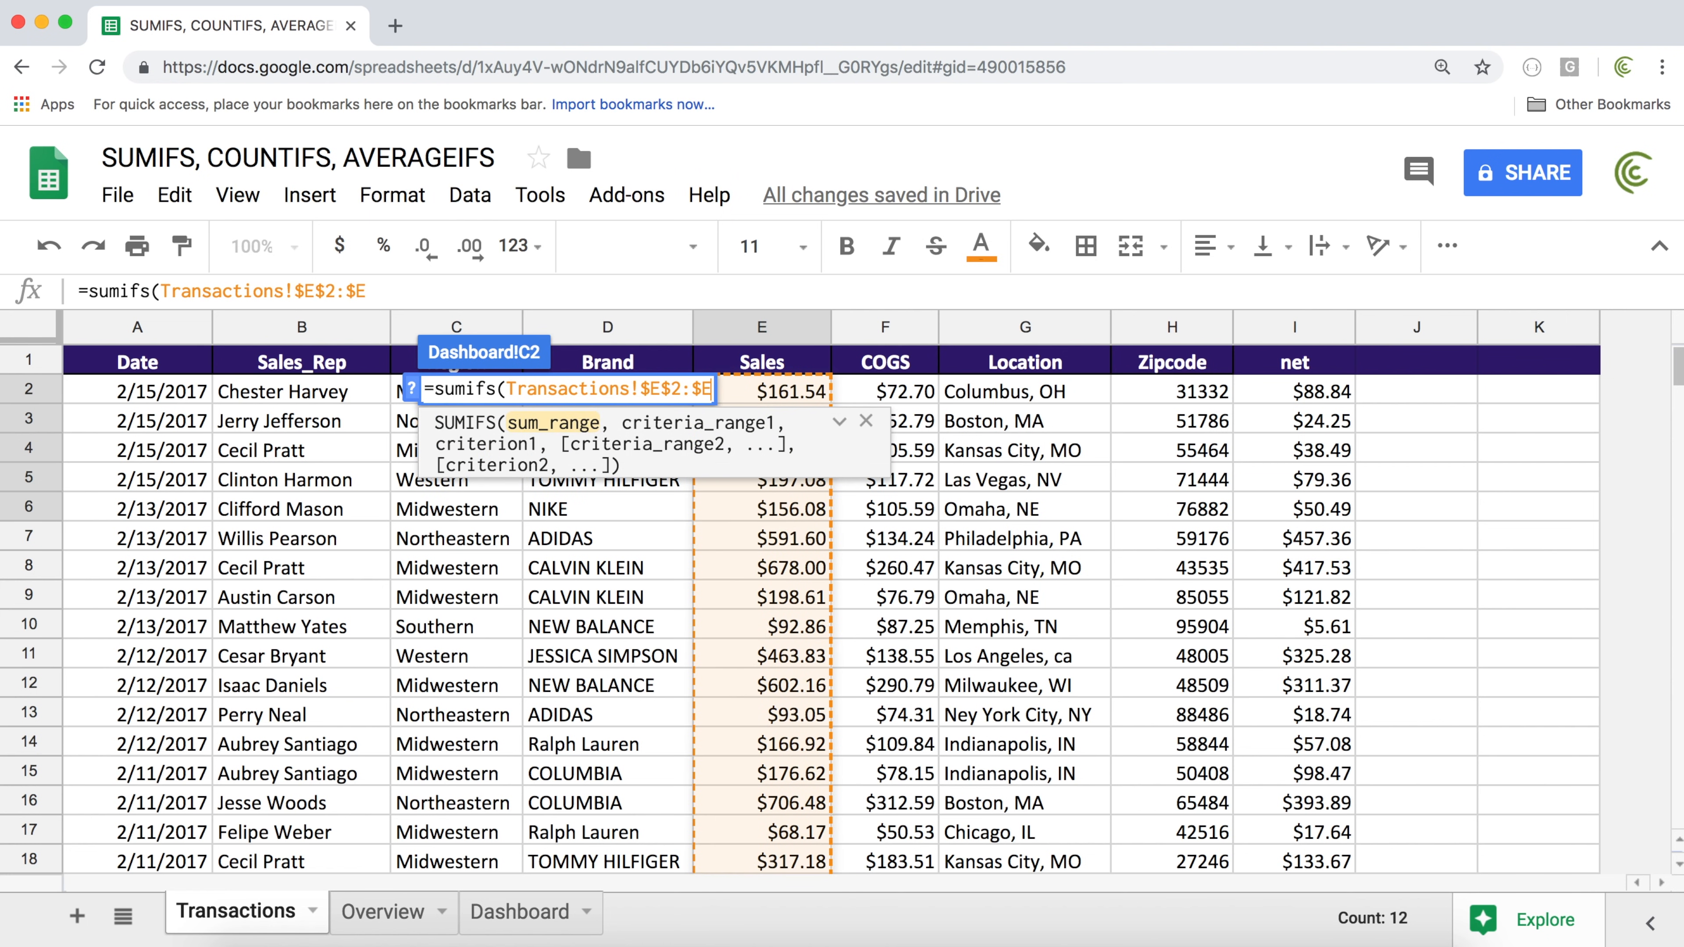
type(",")
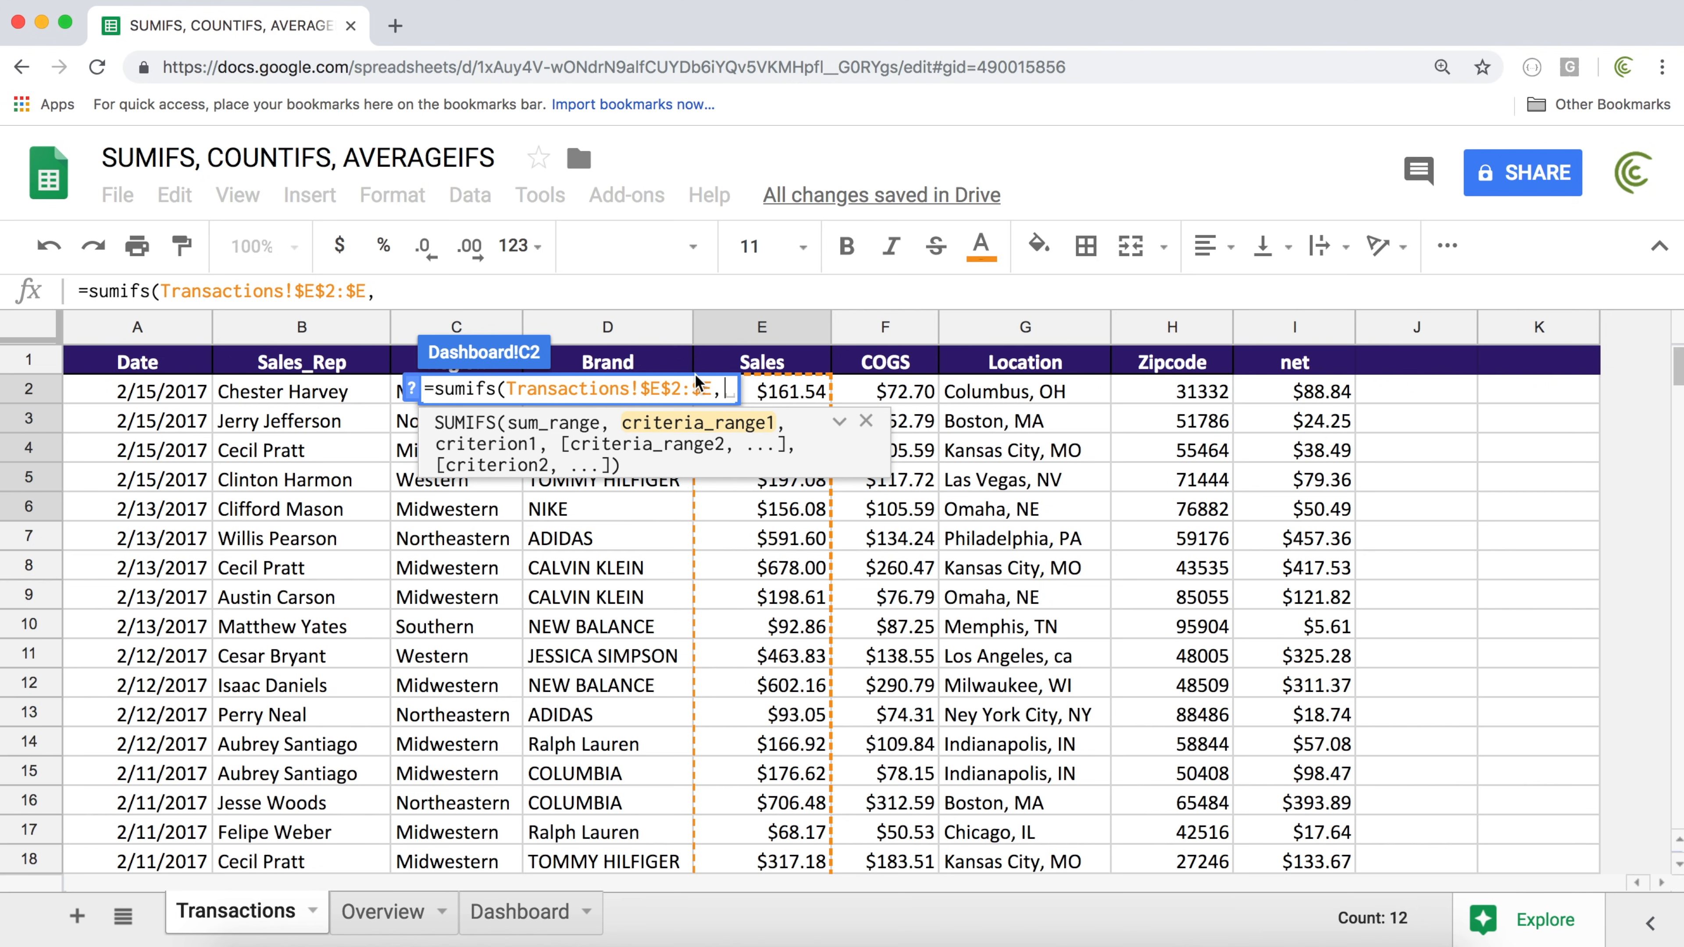
Add the Brand column, Transactions!$D$2:$D, as the first criteria range of C2's SUMIFS formula
left_click(356, 395)
key("Right")
key("Right")
key("Right")
key("Left")
key("Left")
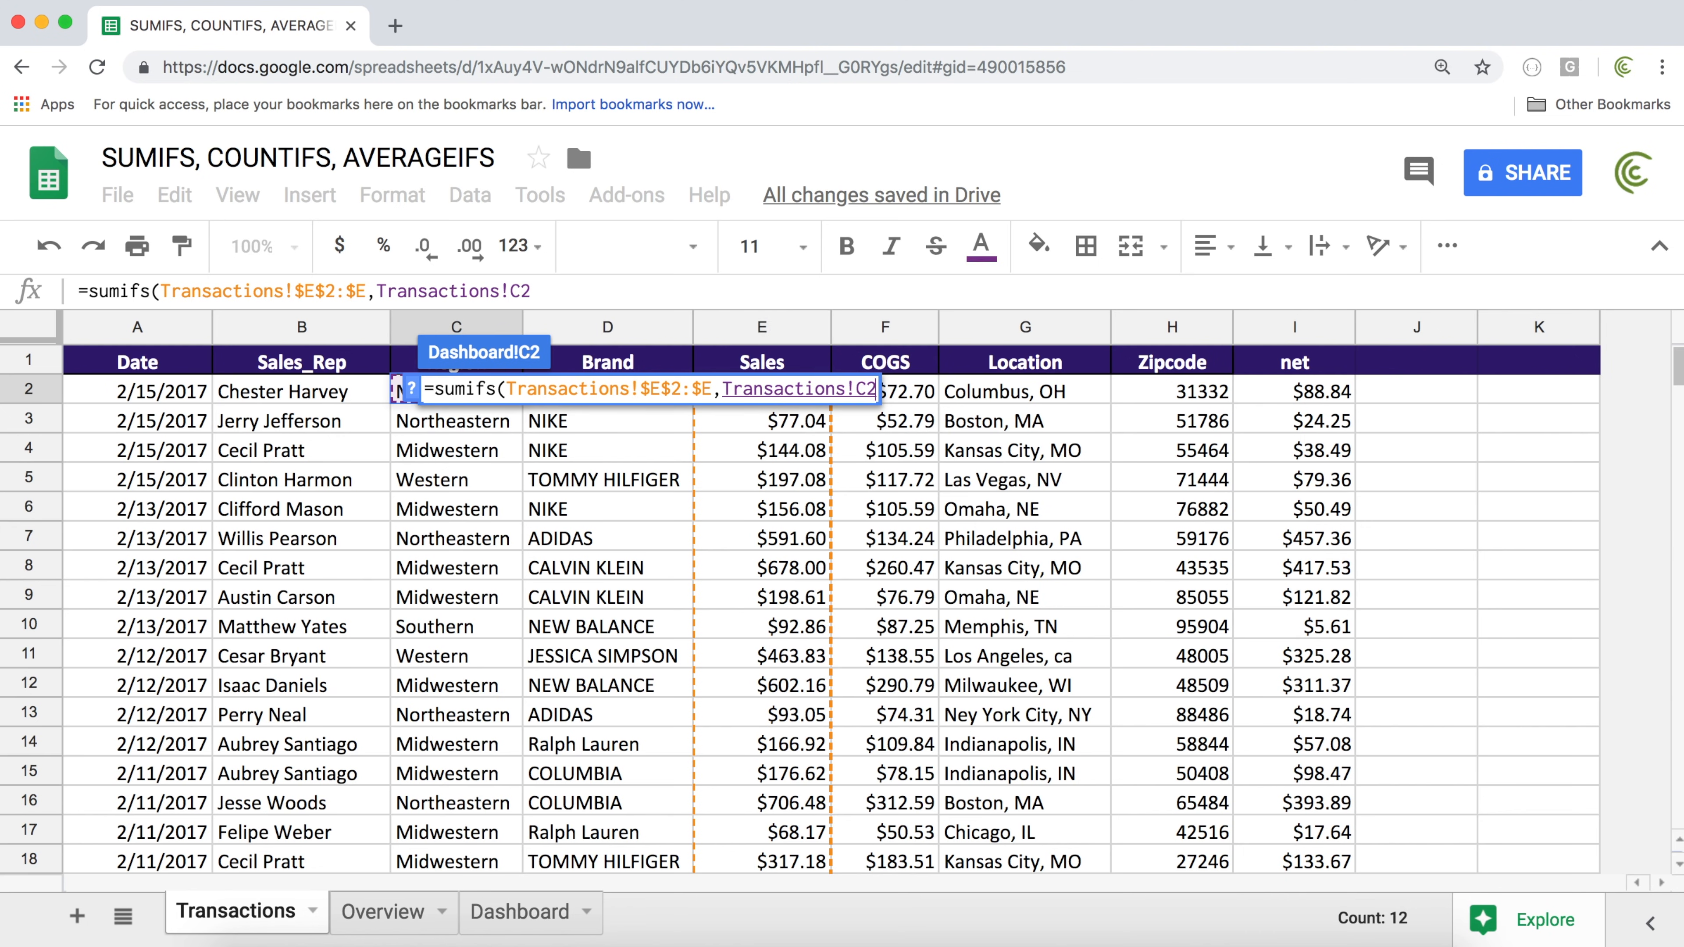
key("Left")
key("Right")
key("Right")
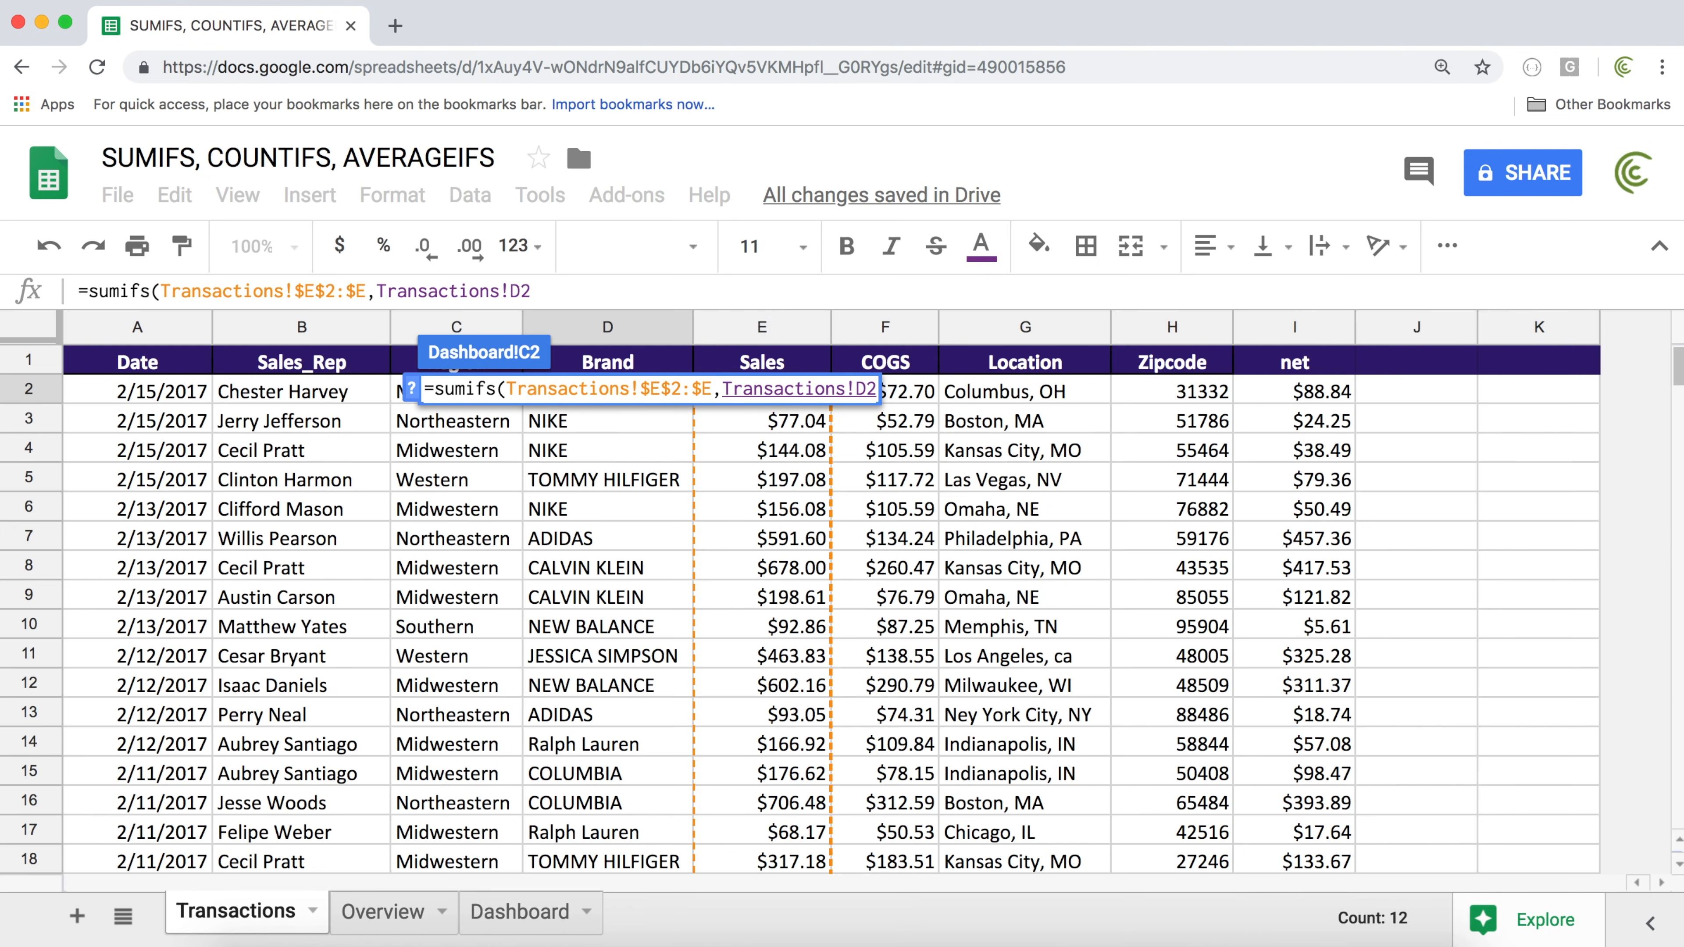
key("shift+Down")
key("shift+Down")
key("shift+Down")
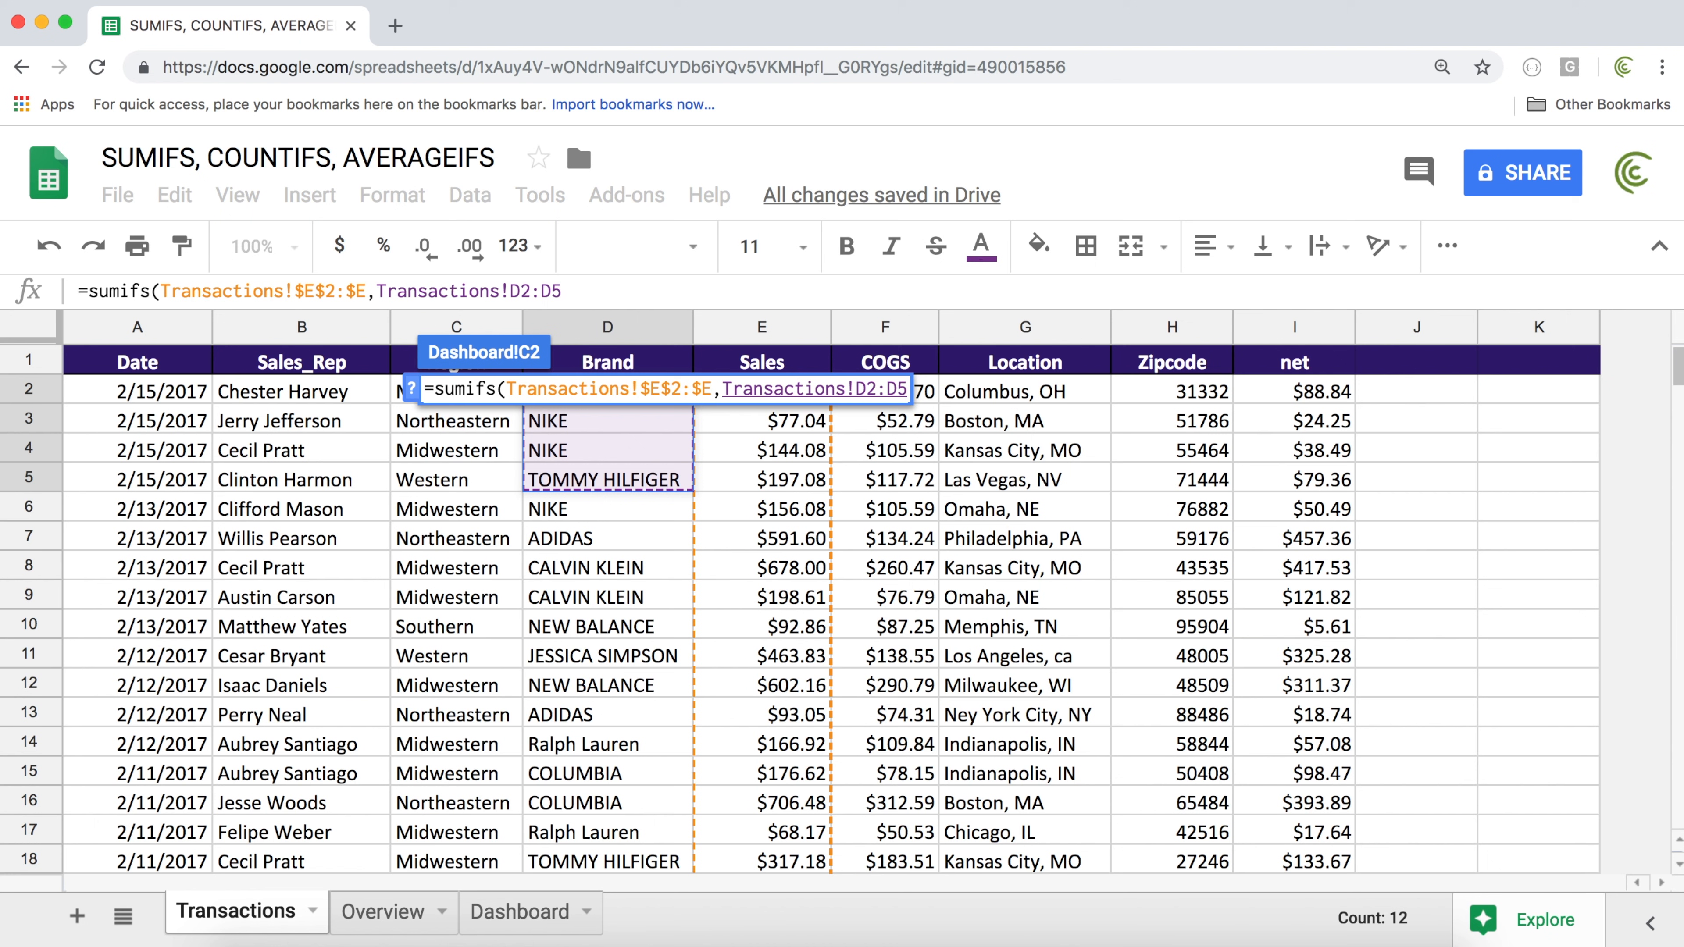
key("BackSpace")
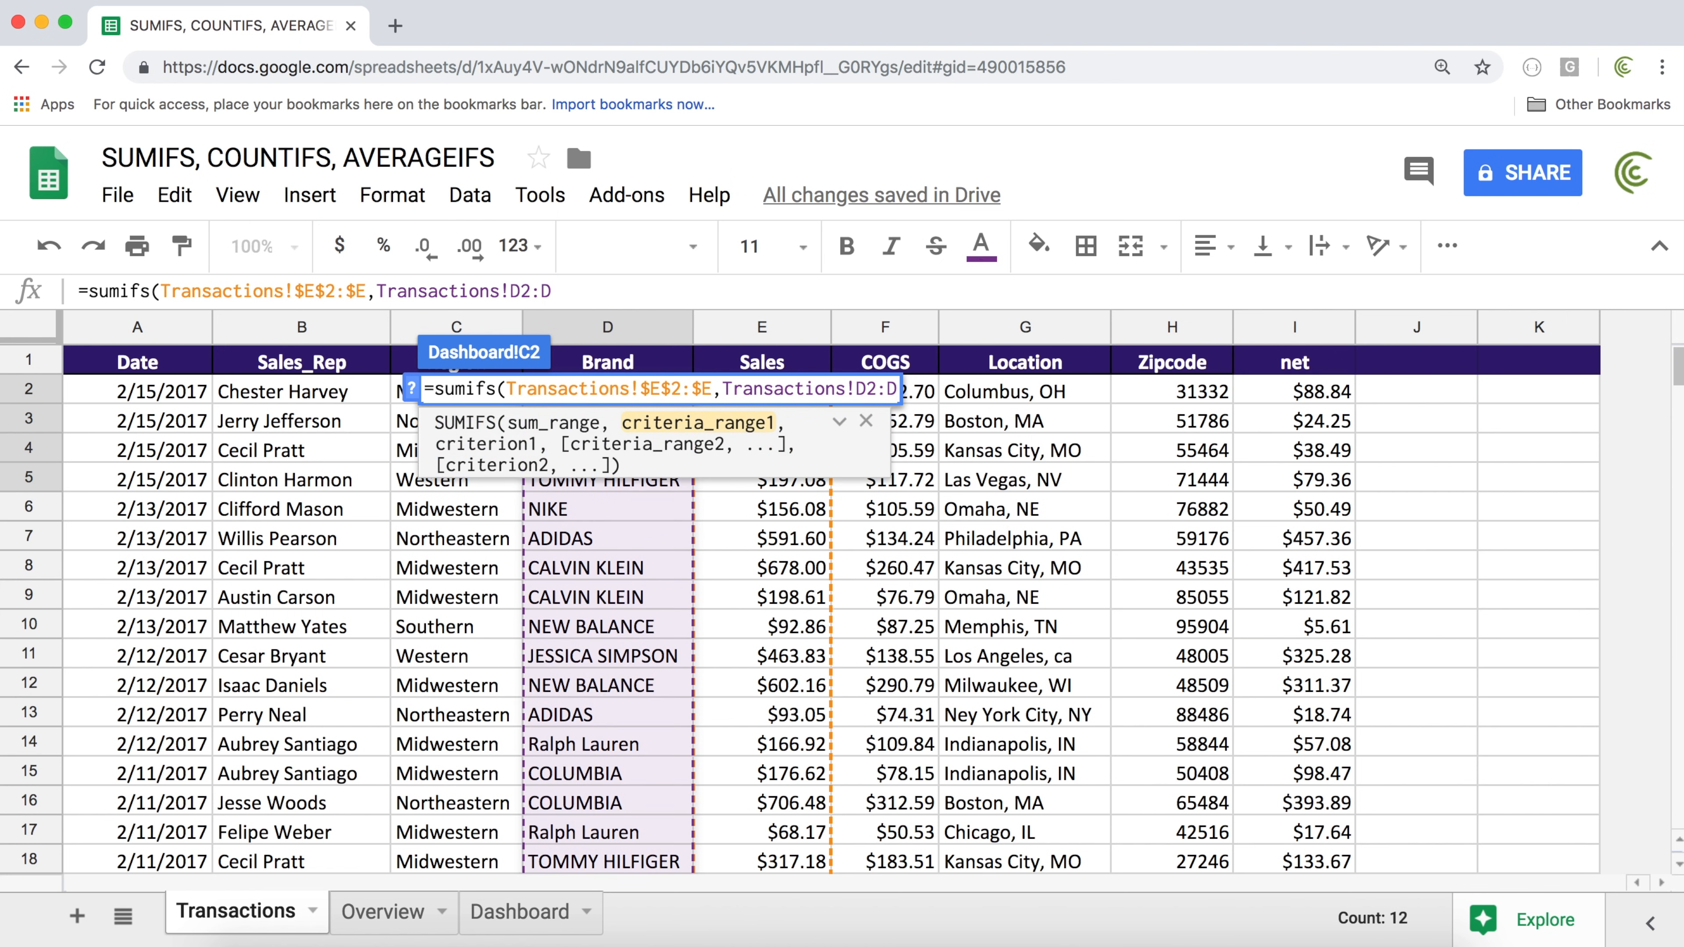
key("F4")
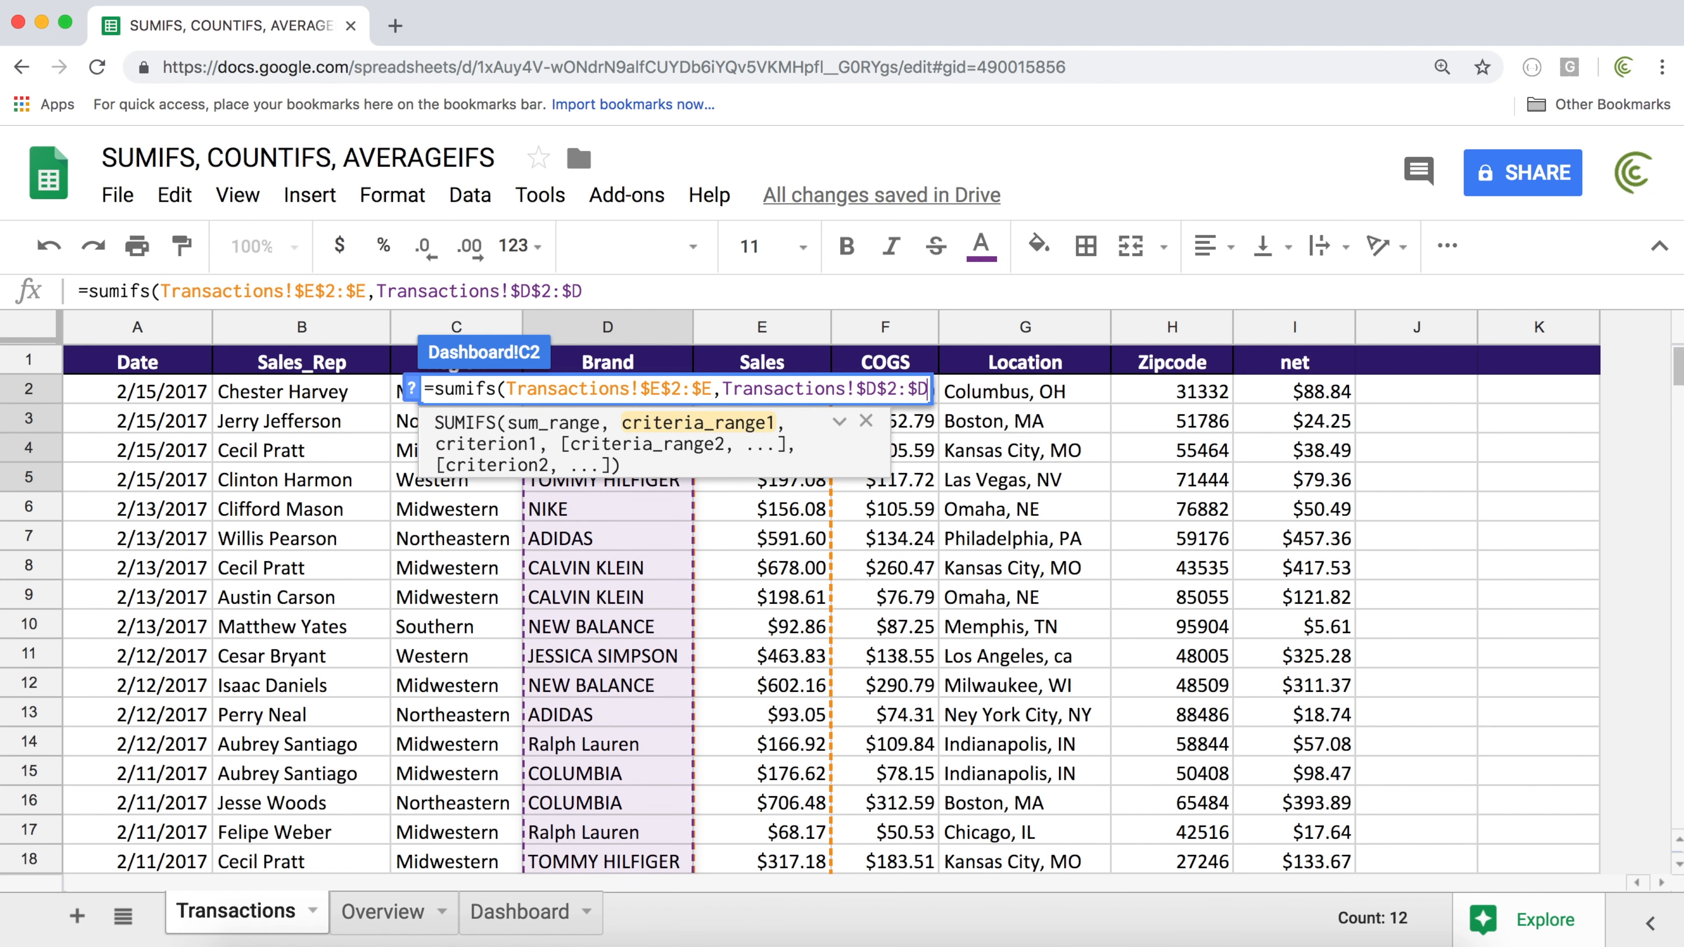
type(",")
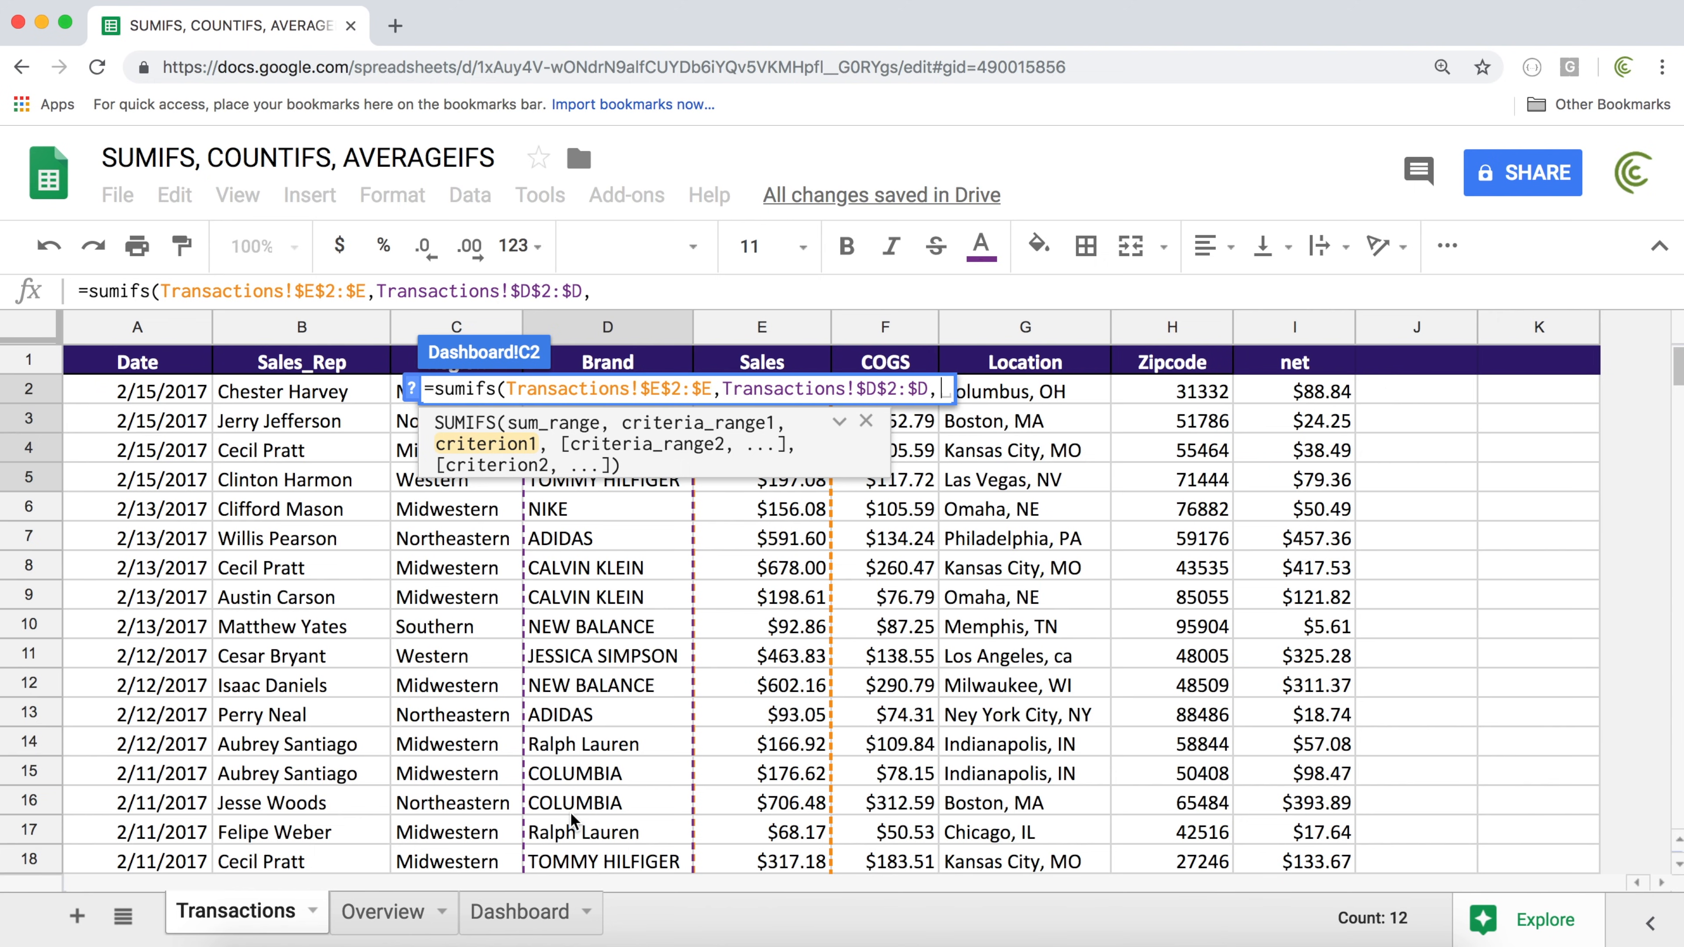
Add Dashboard cell A2 as the first criterion of C2's SUMIFS formula
left_click(531, 914)
left_click(222, 397)
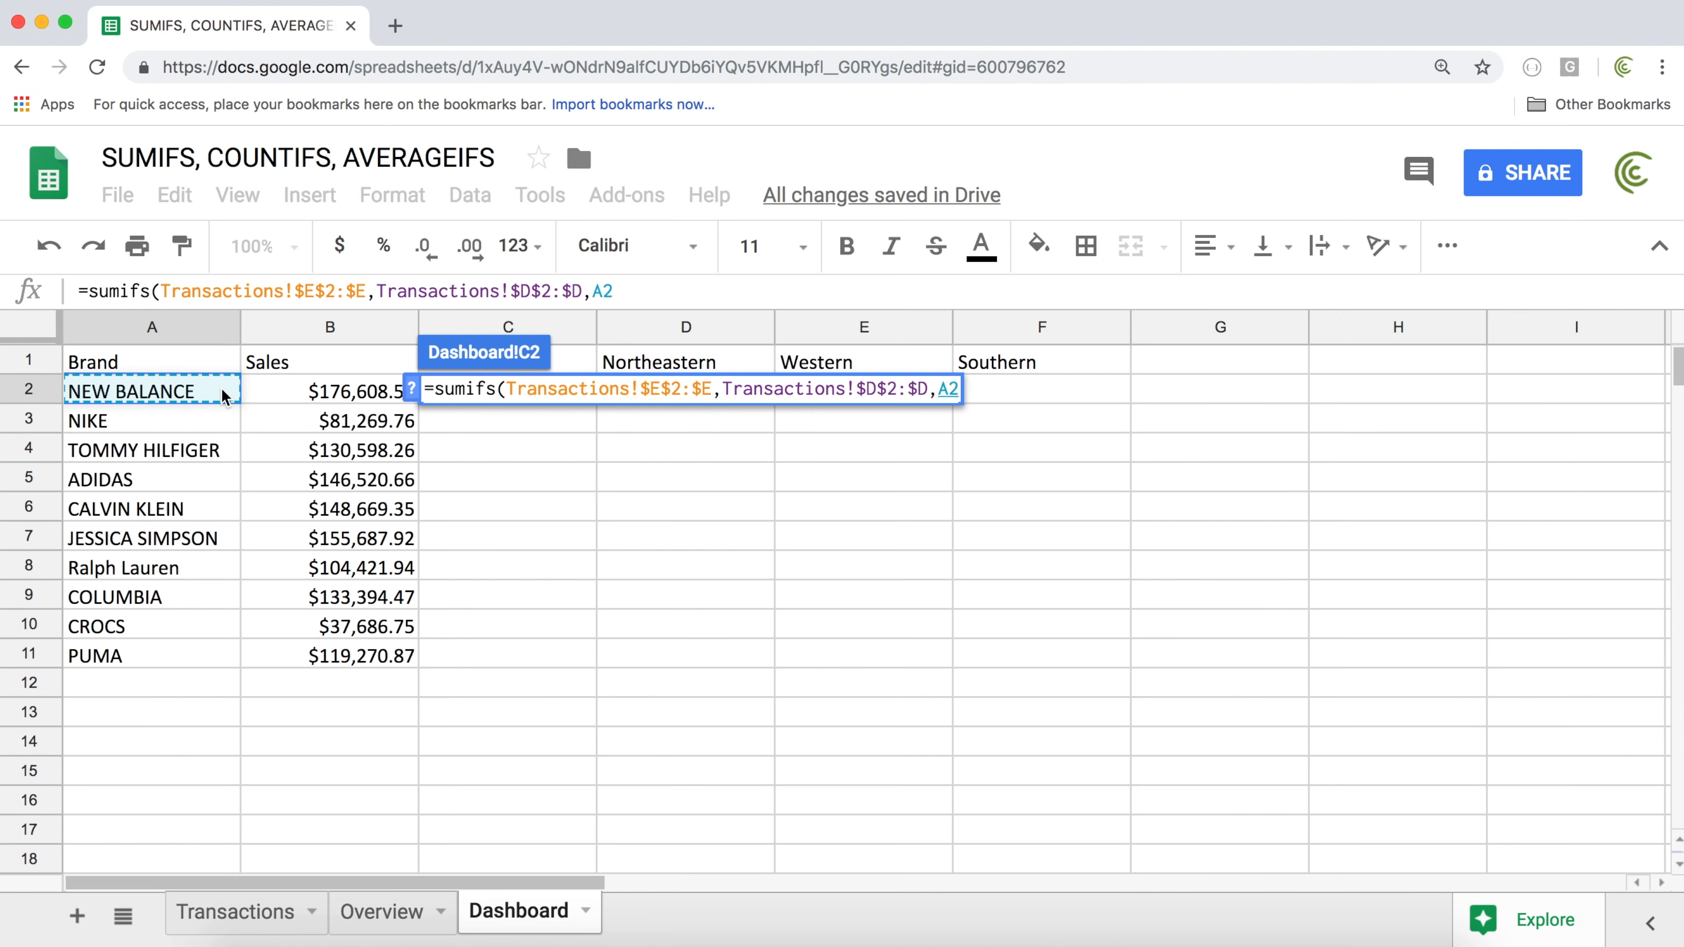
type(",")
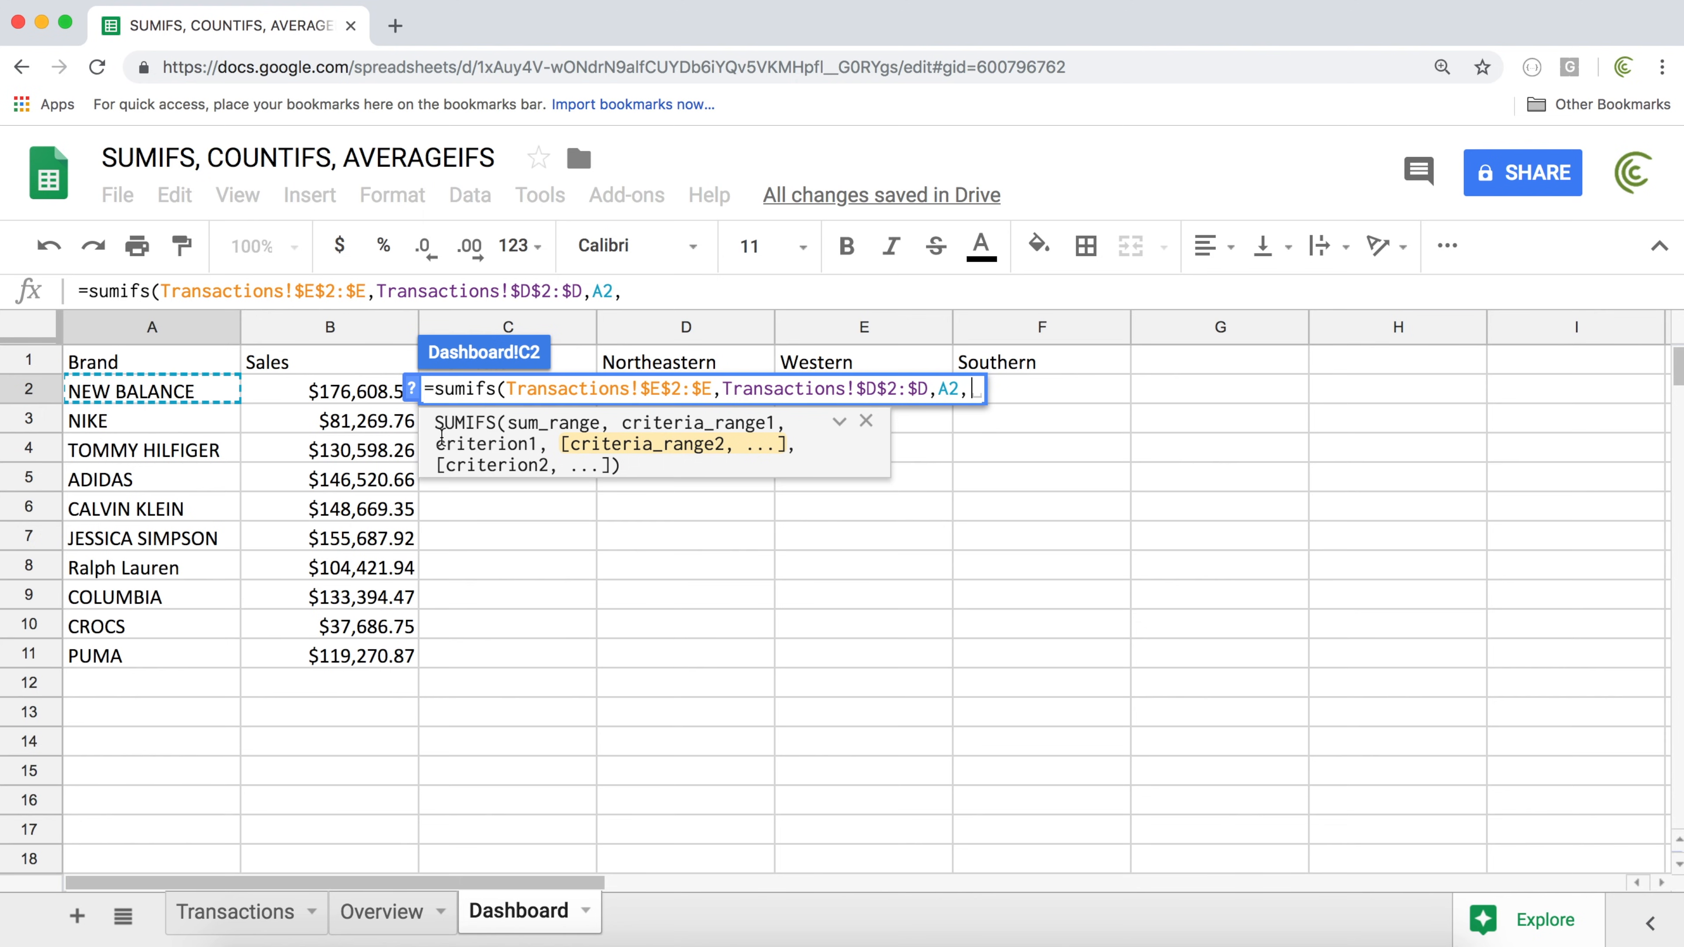
Add the region column, Transactions!$C$2:$C, as the second criteria range of the SUMIFS formula in Dashboard cell C2
left_click(281, 935)
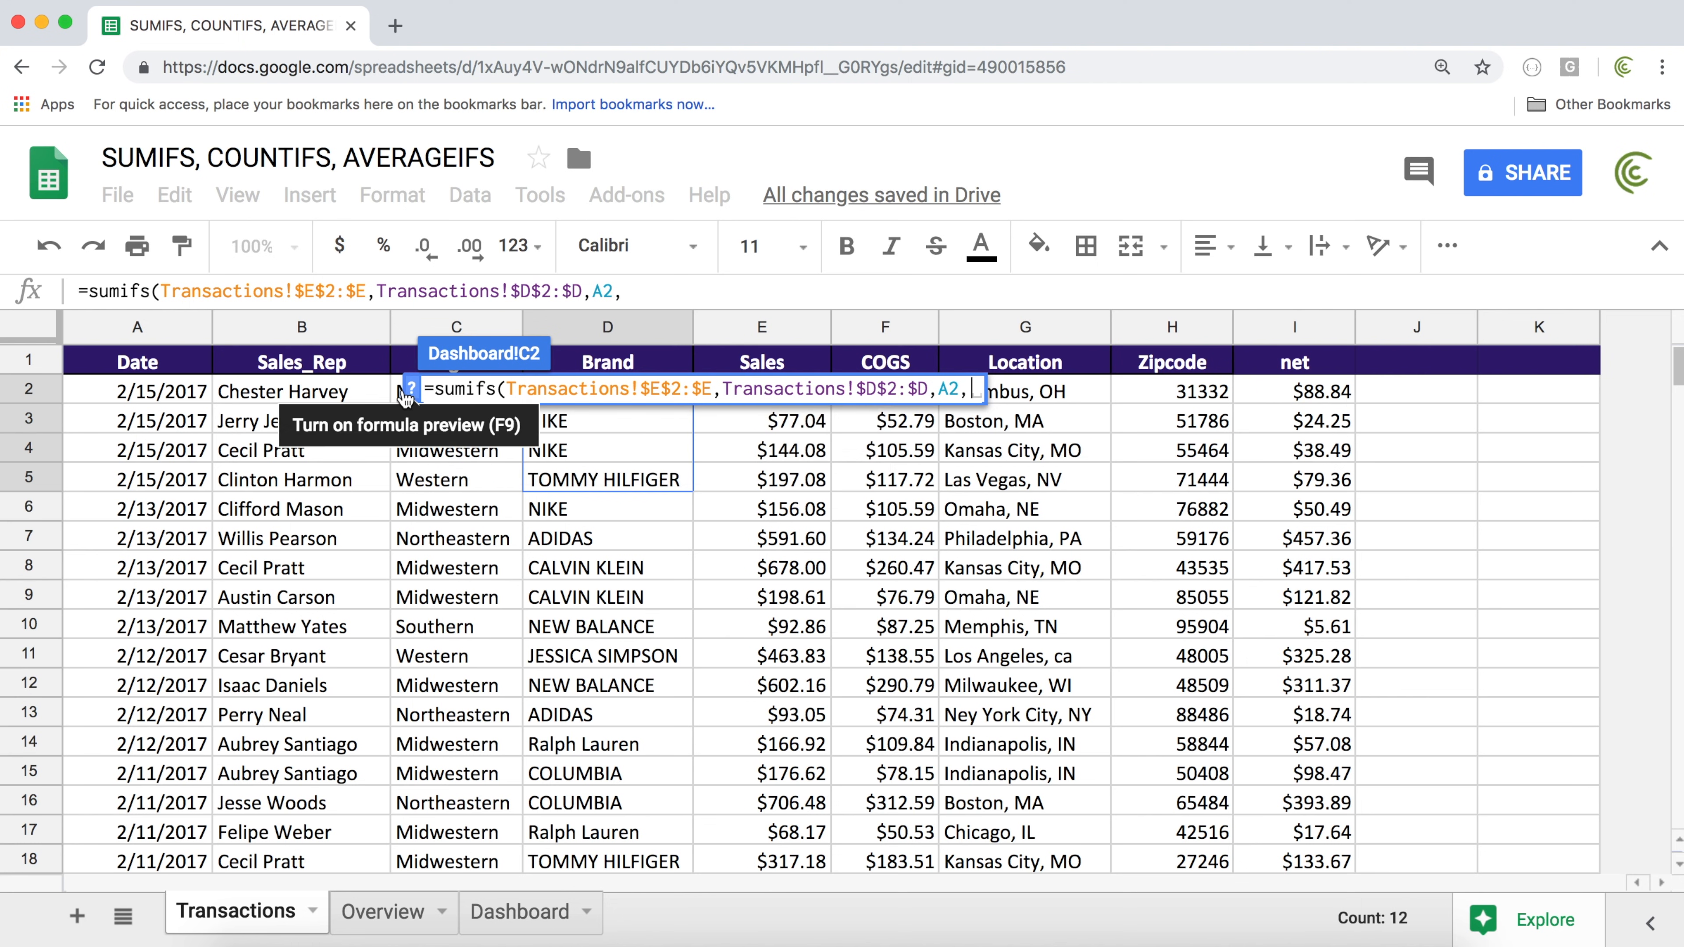
left_click_drag(402, 398, 393, 540)
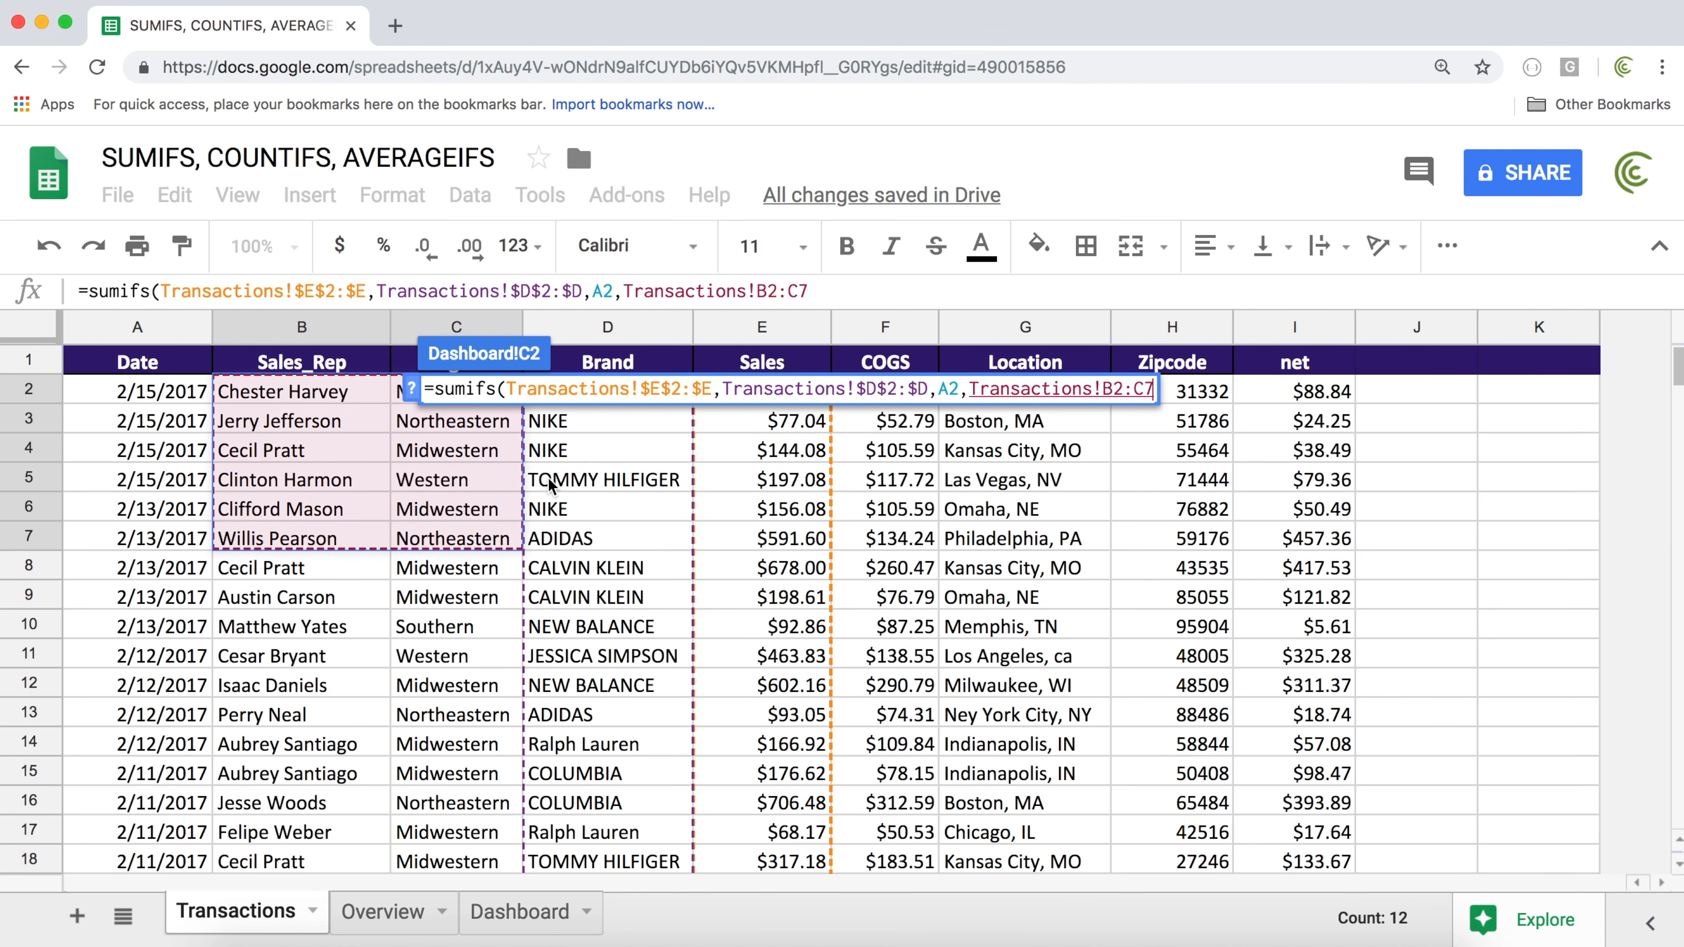
left_click_drag(401, 398, 458, 568)
left_click(824, 290)
key("BackSpace")
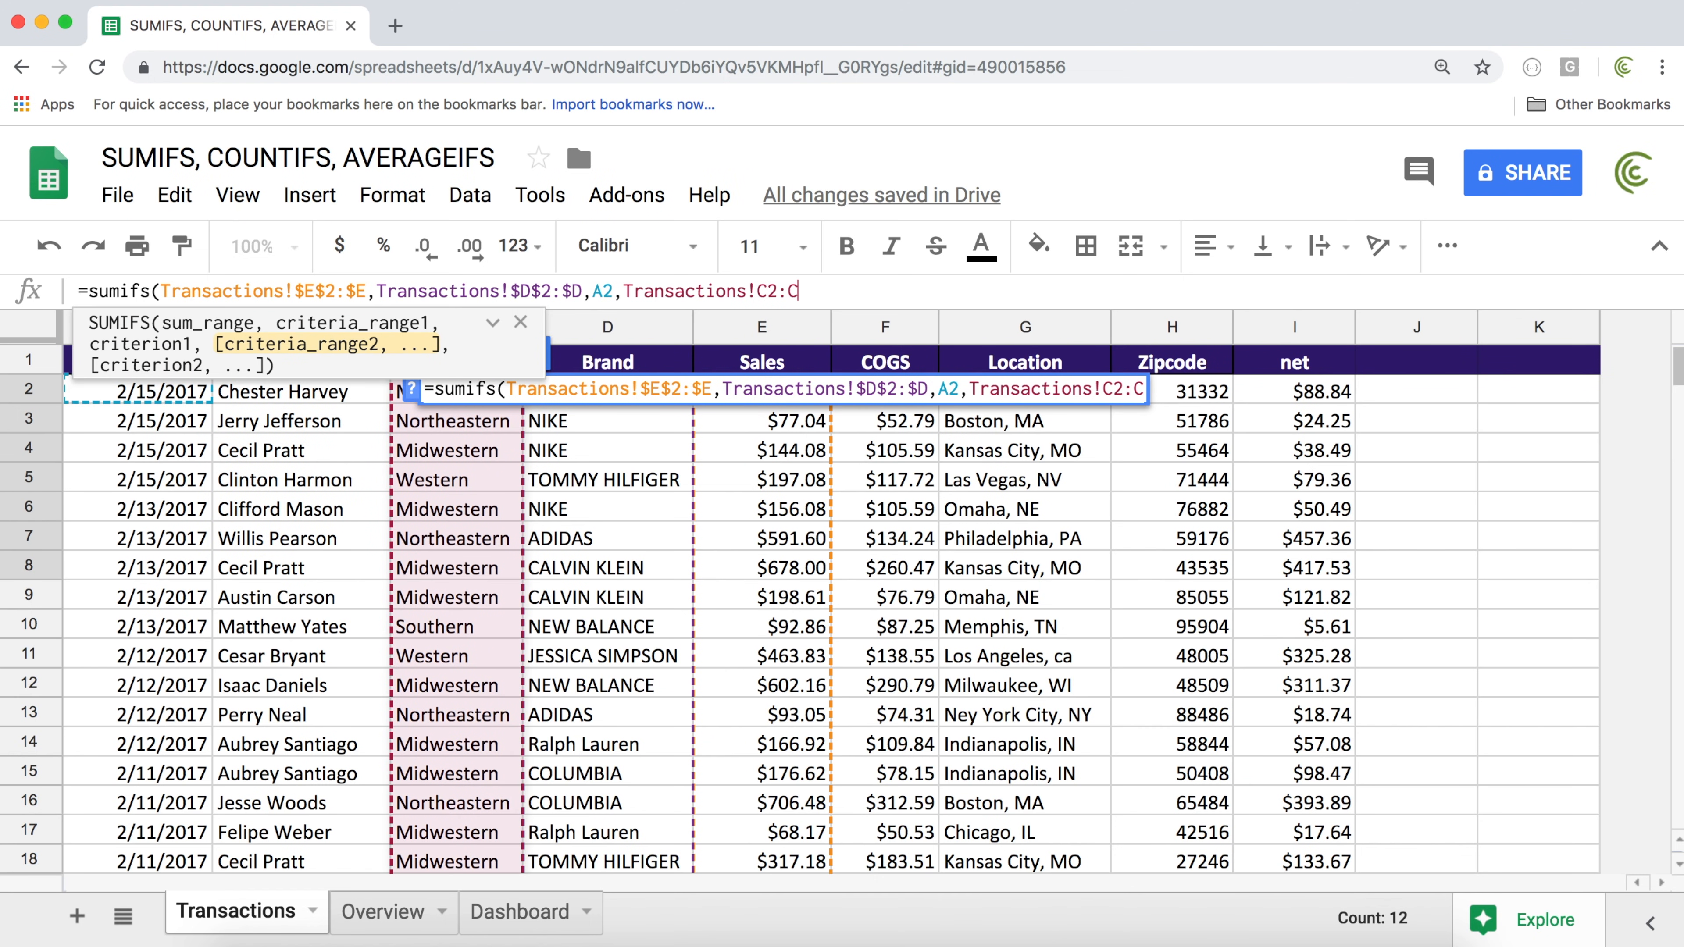
key("F4")
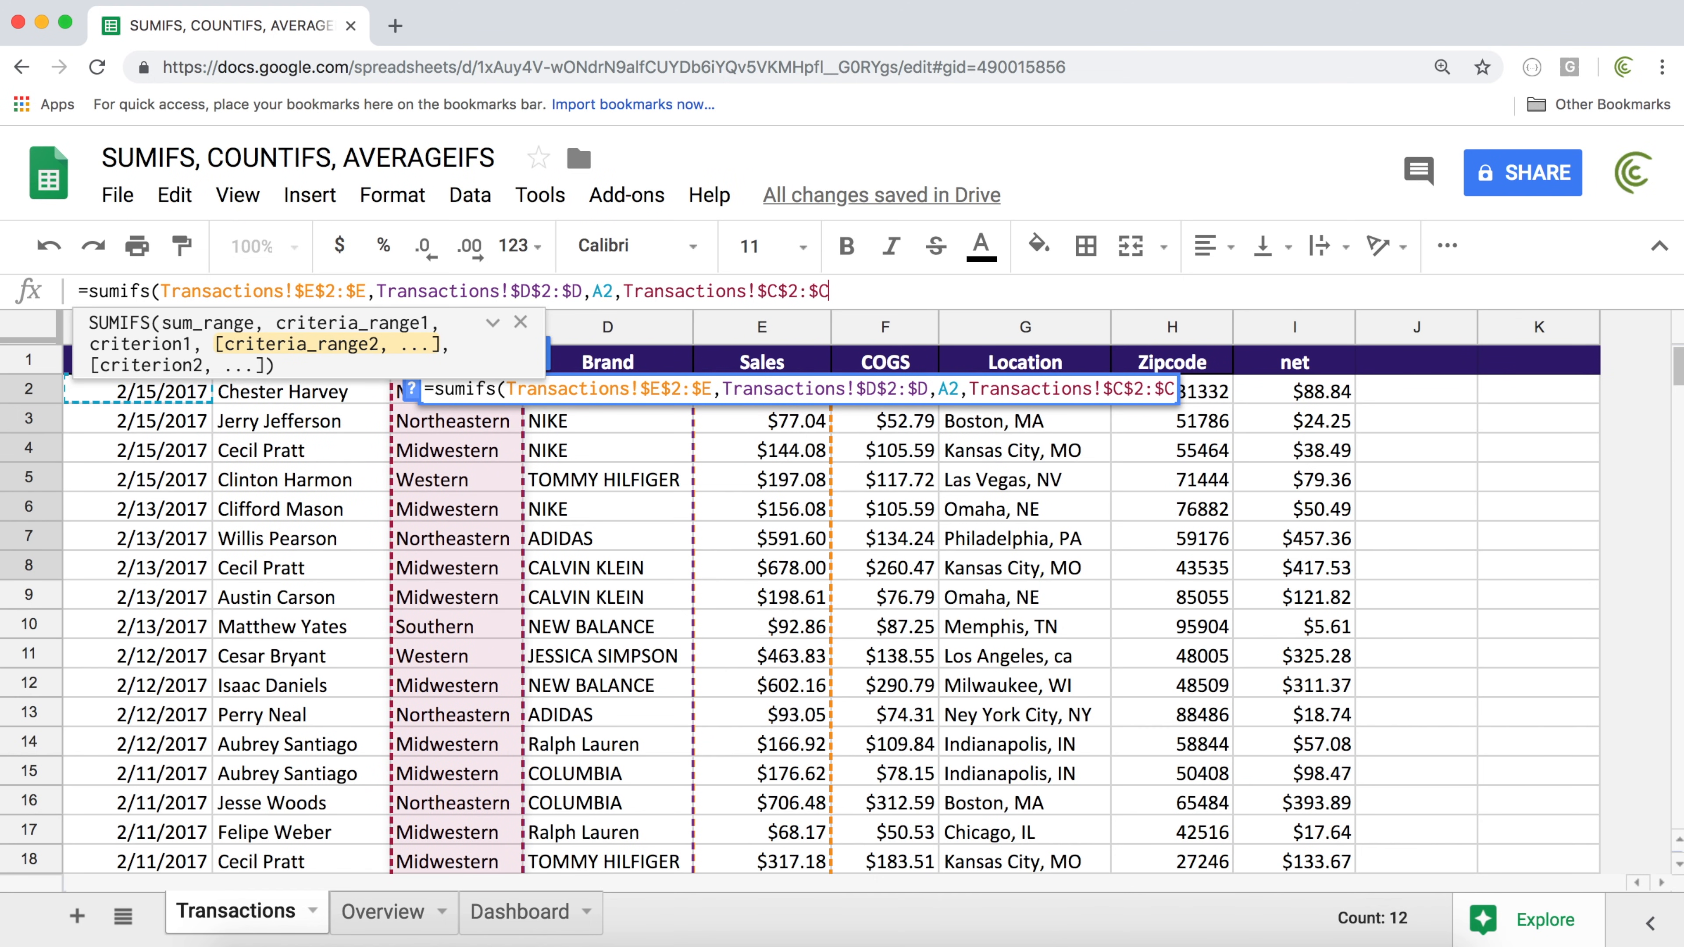
type(",")
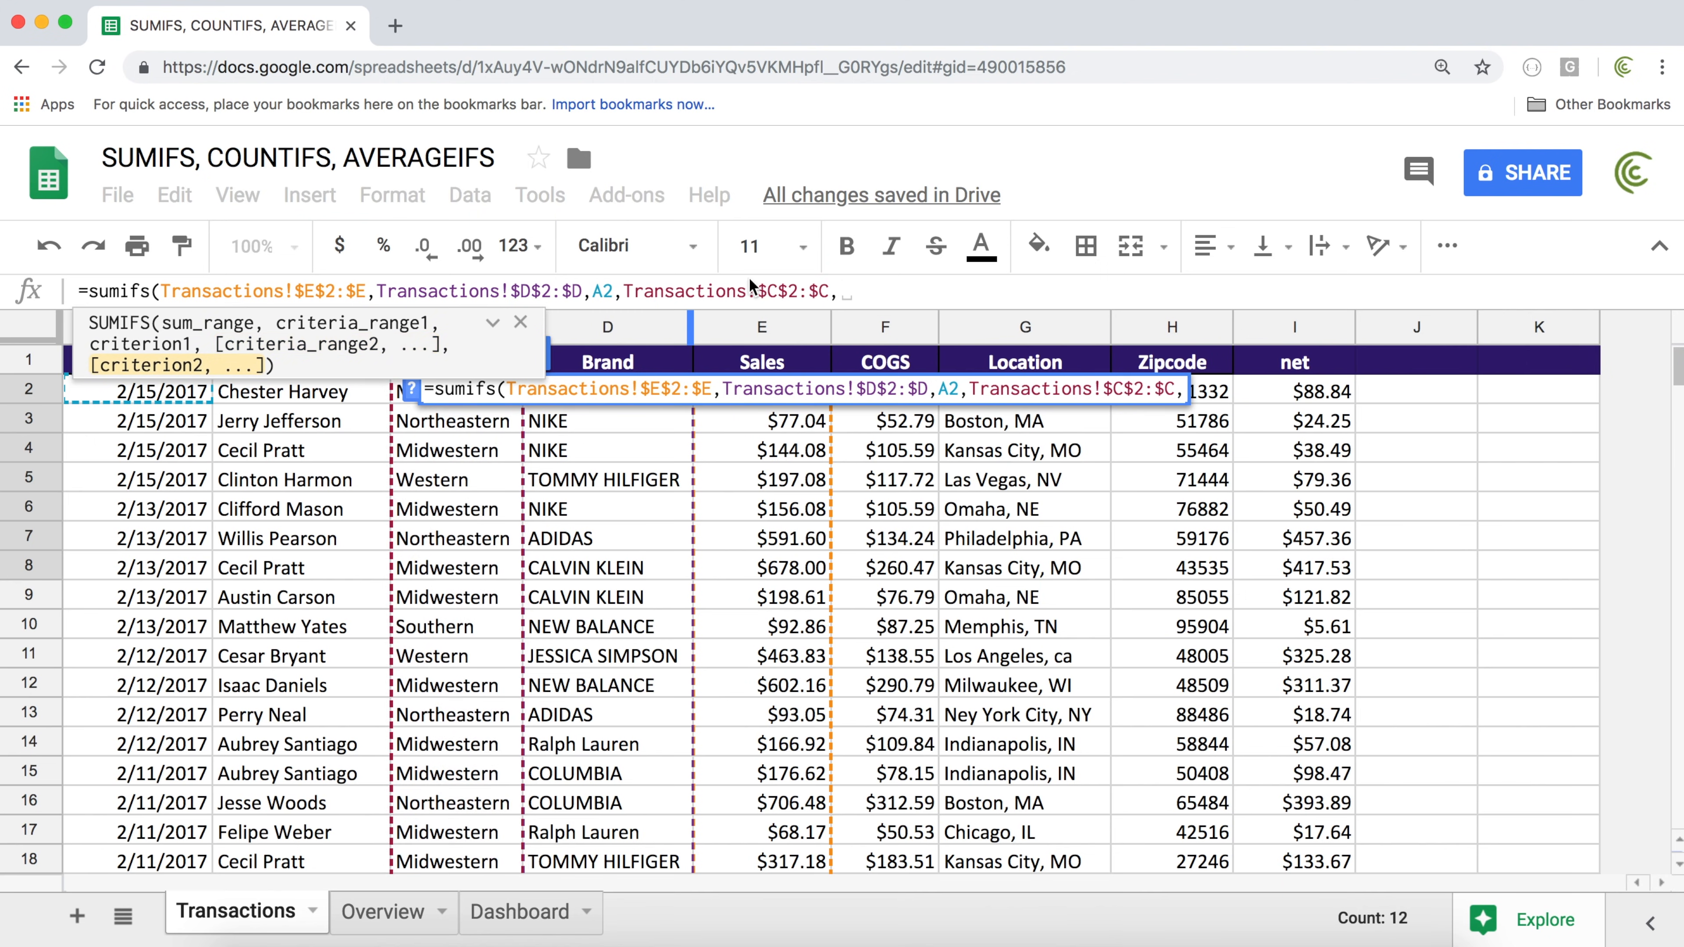
Add Dashboard cell C1 as the second criterion and complete C2's SUMIFS formula
left_click(523, 913)
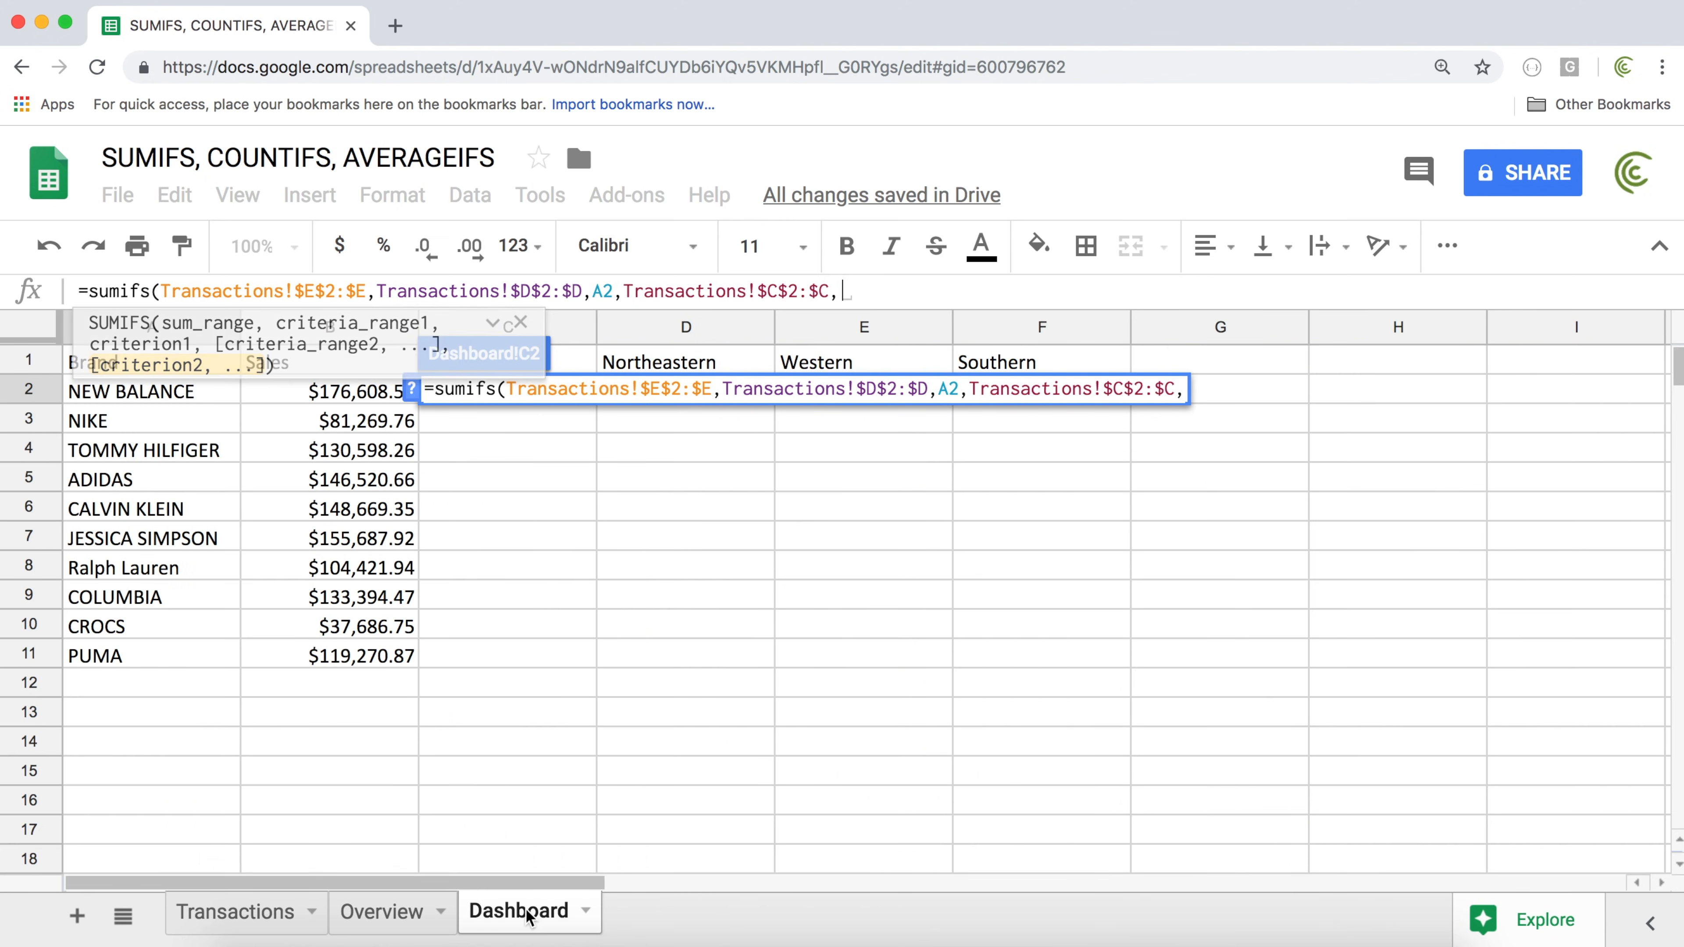
left_click(576, 366)
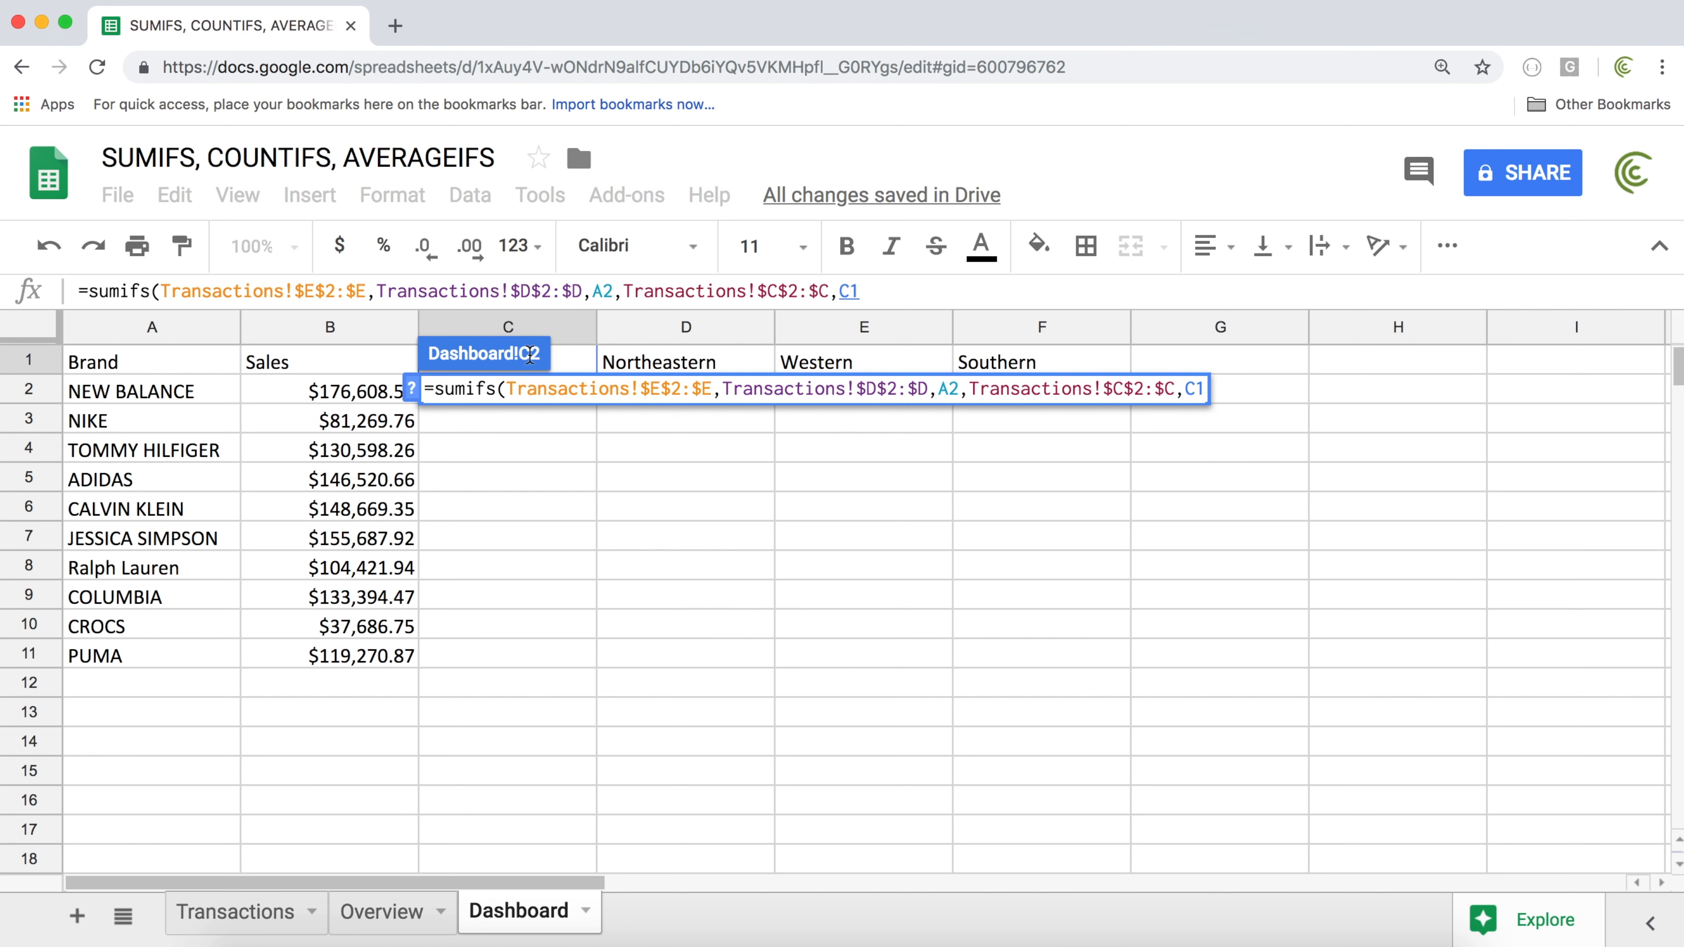
type(")")
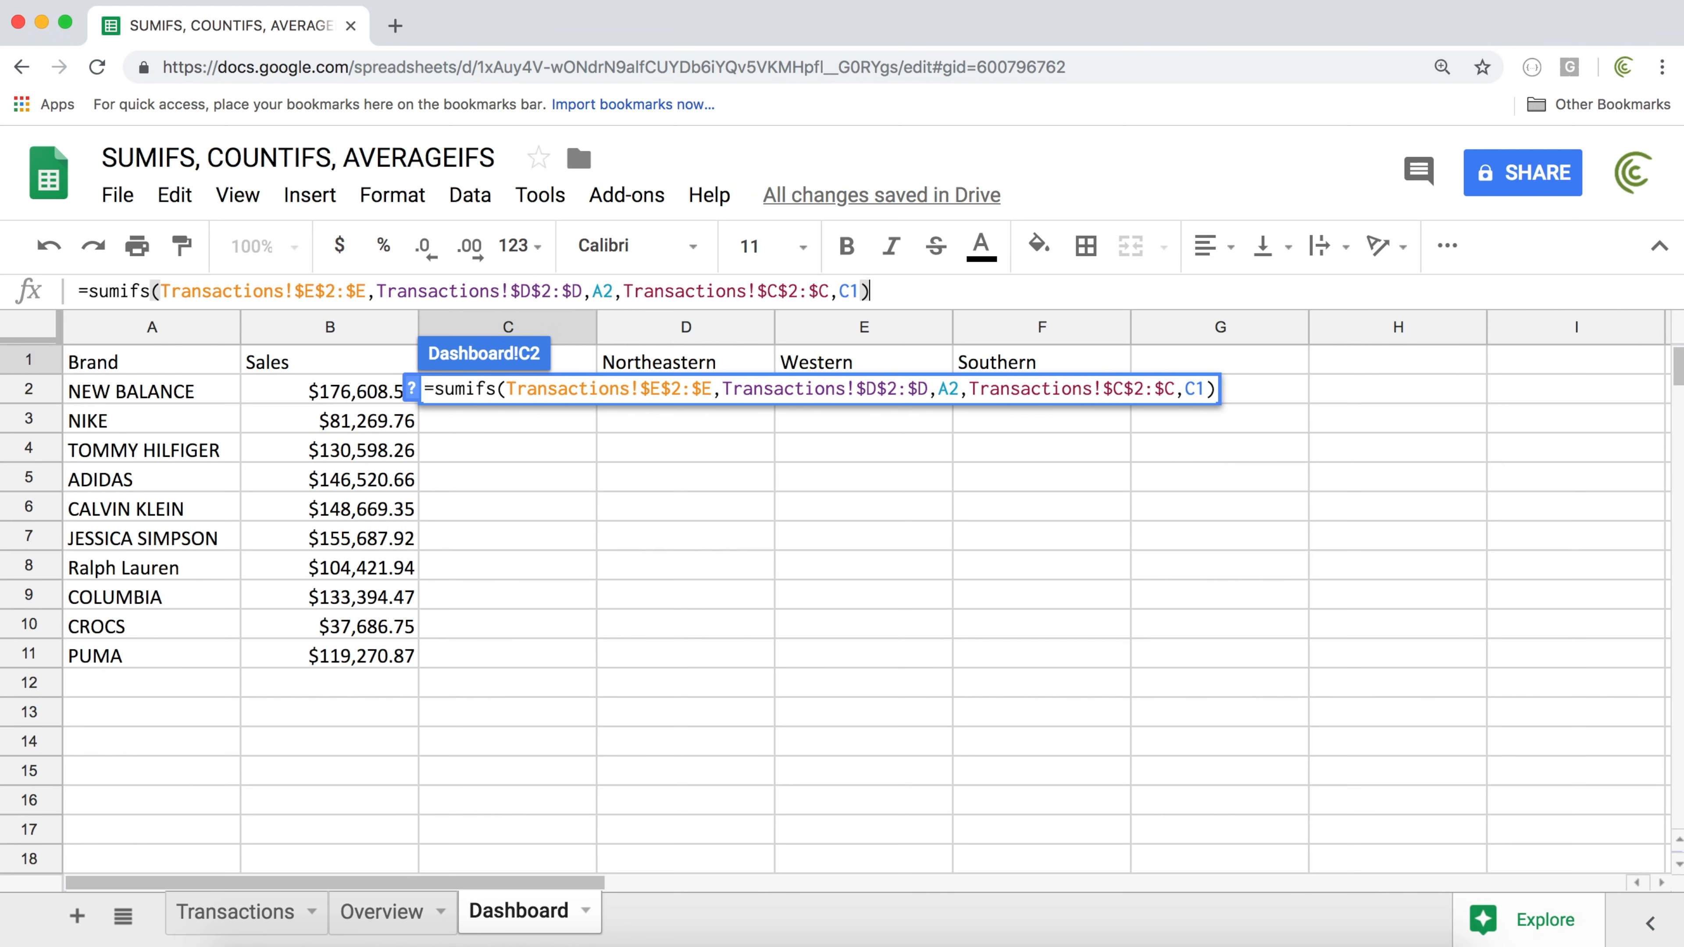
key("Return")
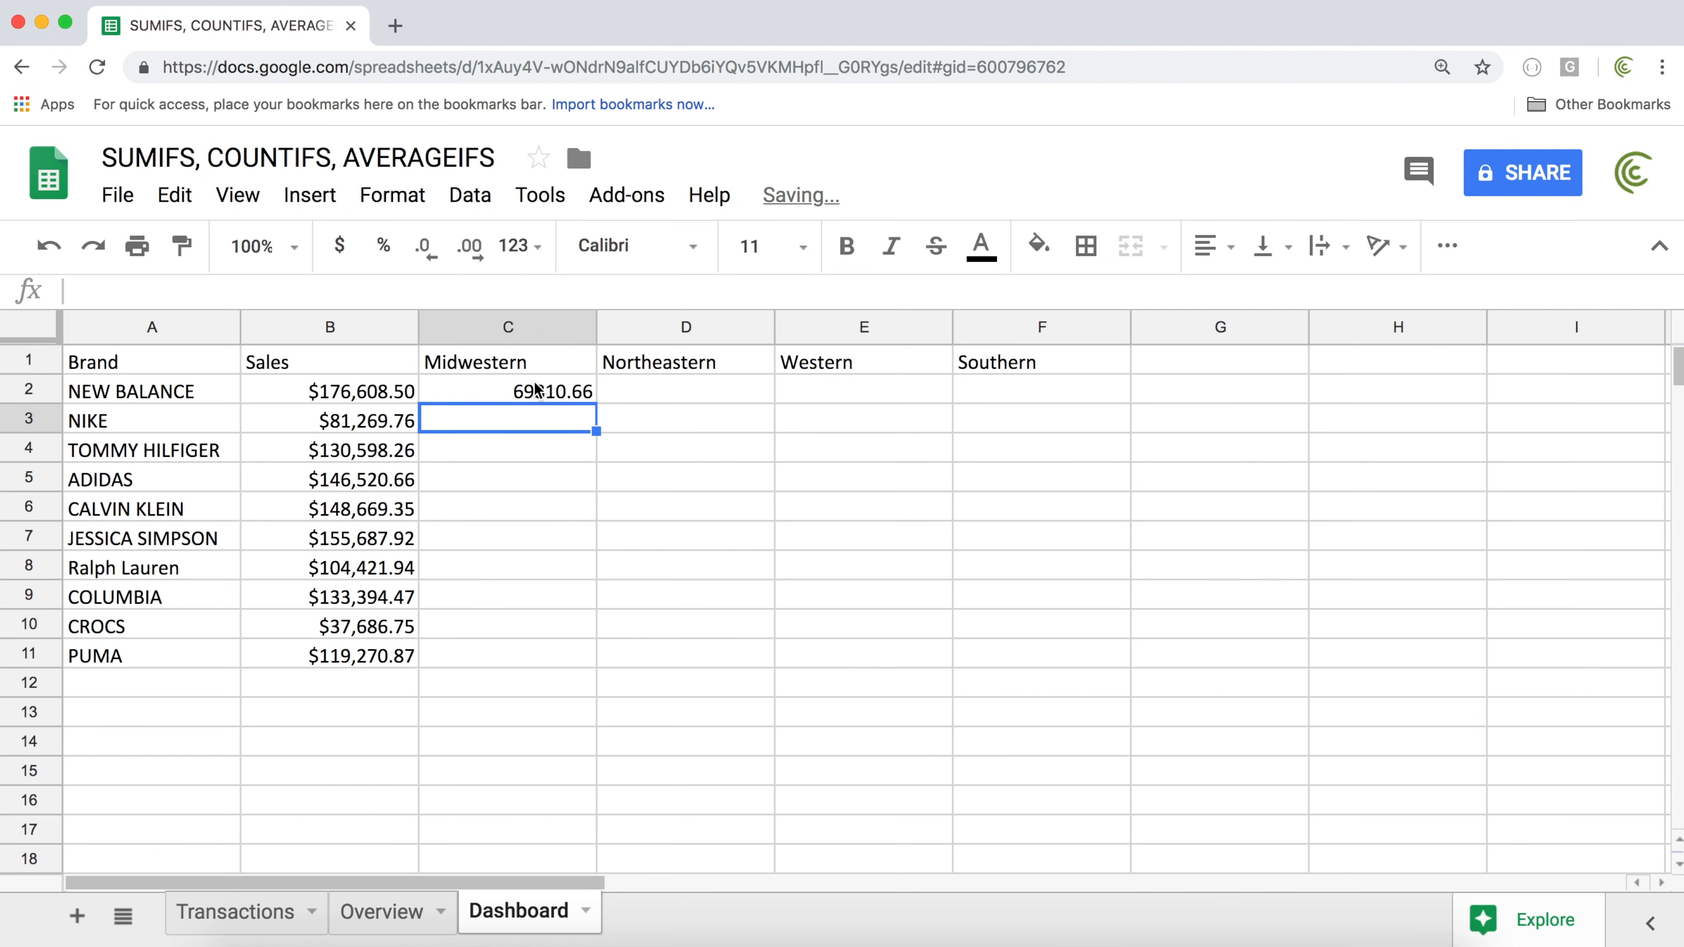
Review the SUMIFS formula in C2 and format the cell as currency
left_click(537, 390)
double_click(538, 389)
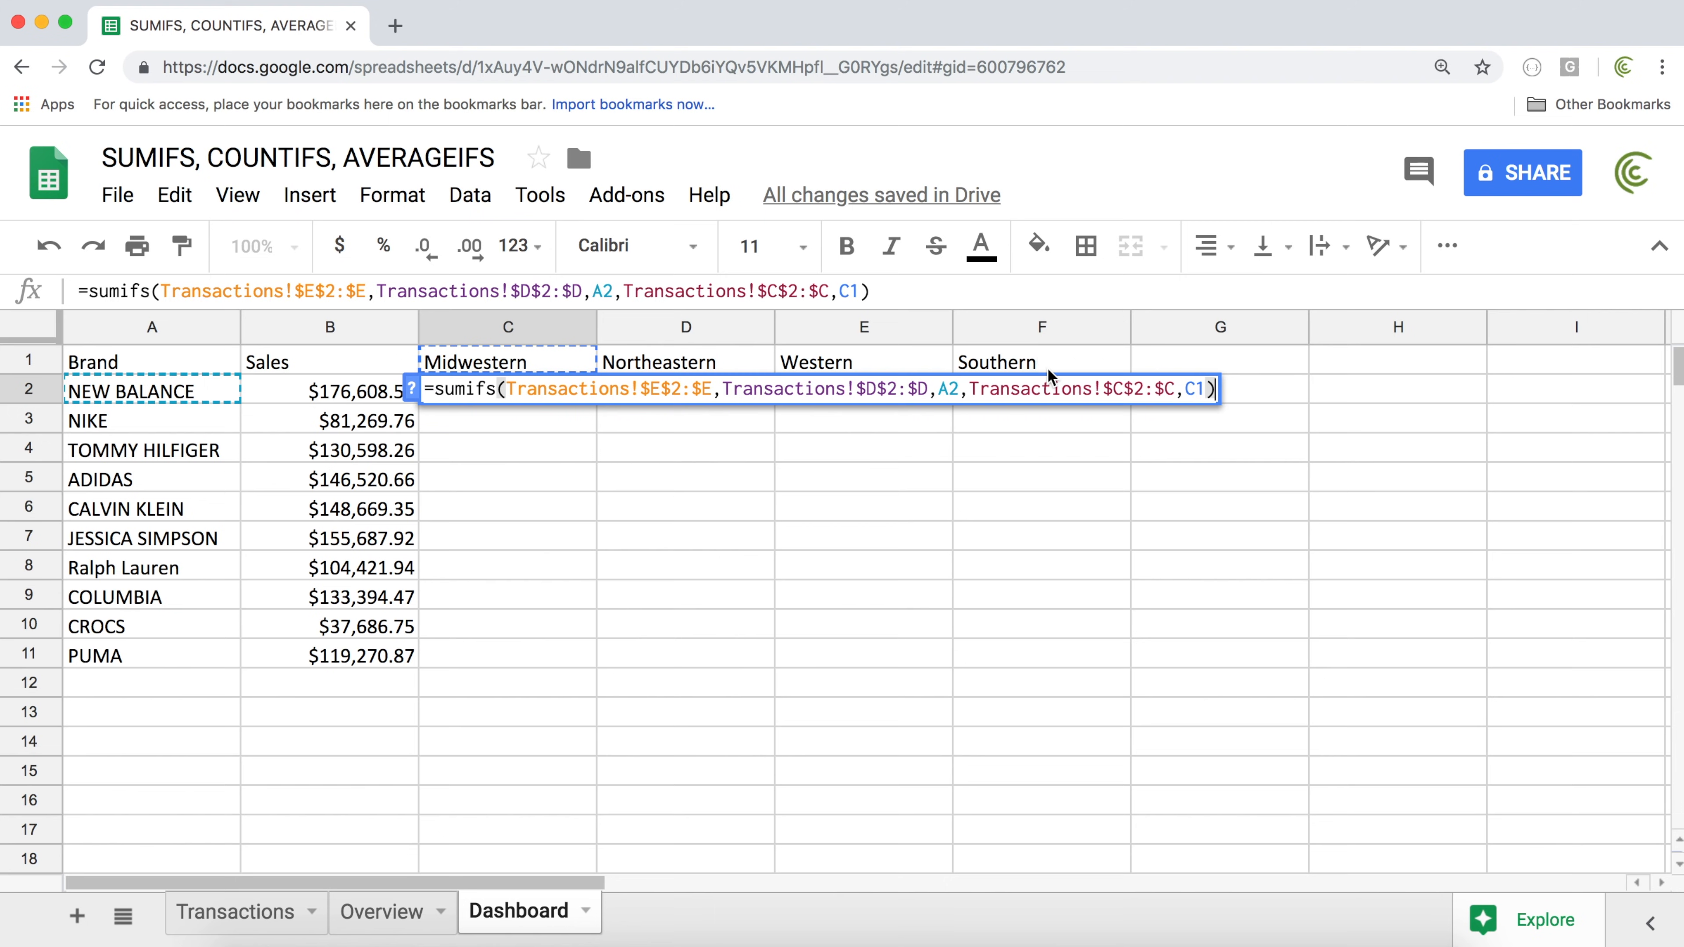
key("Return")
left_click(554, 386)
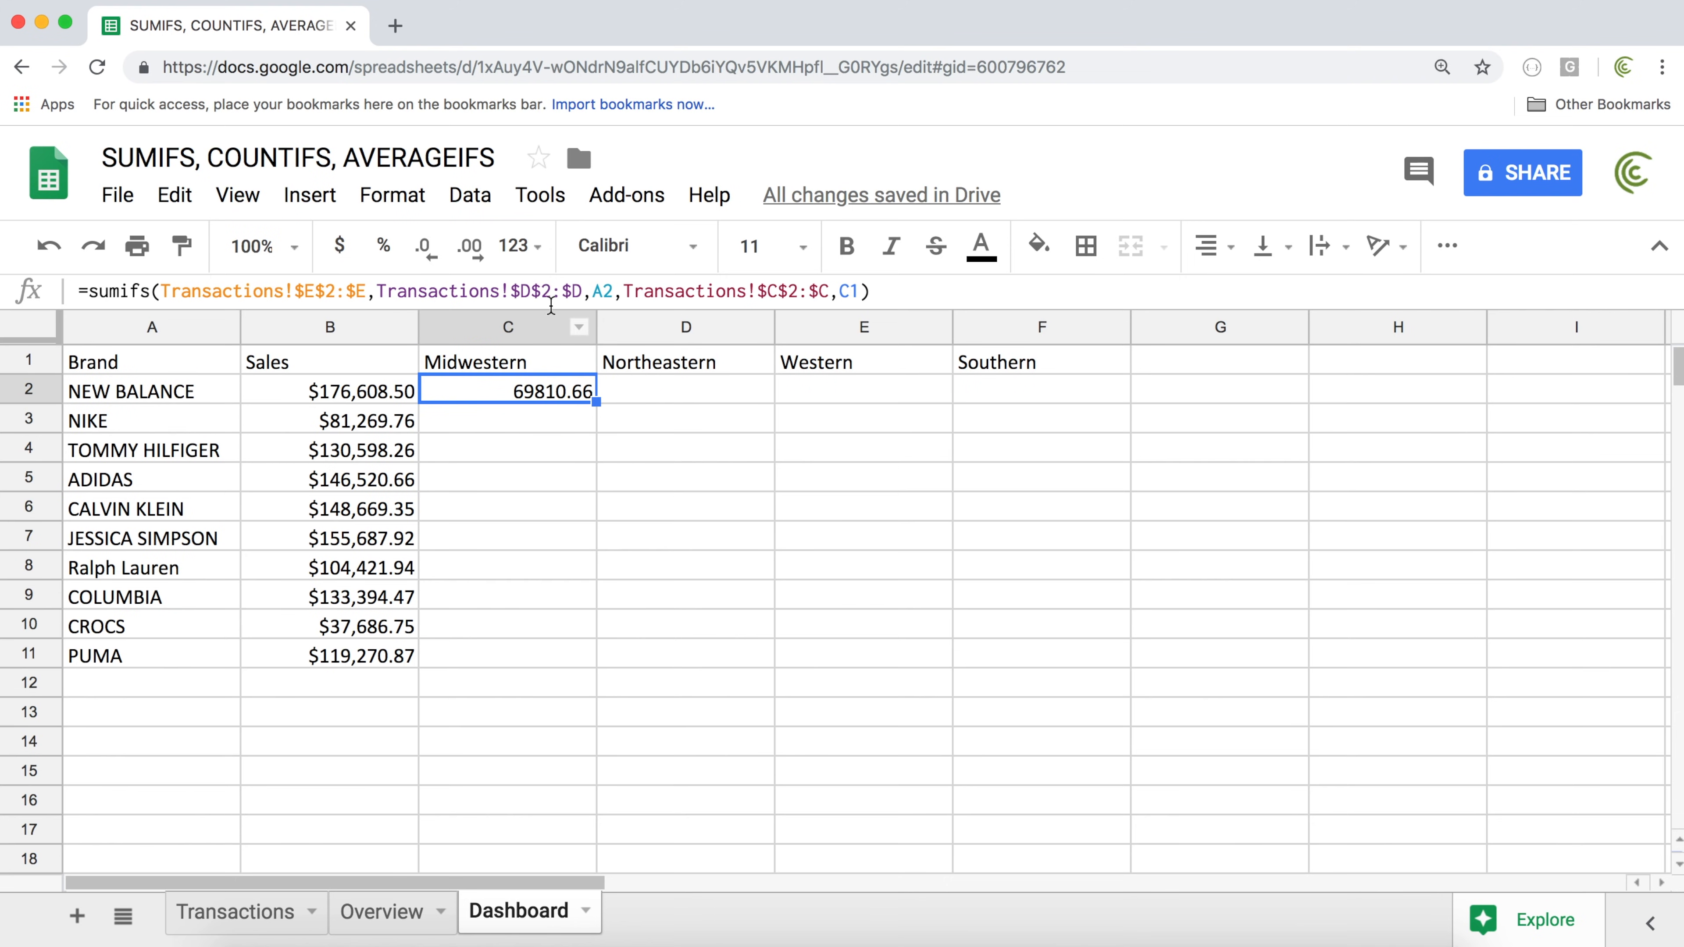
left_click(350, 249)
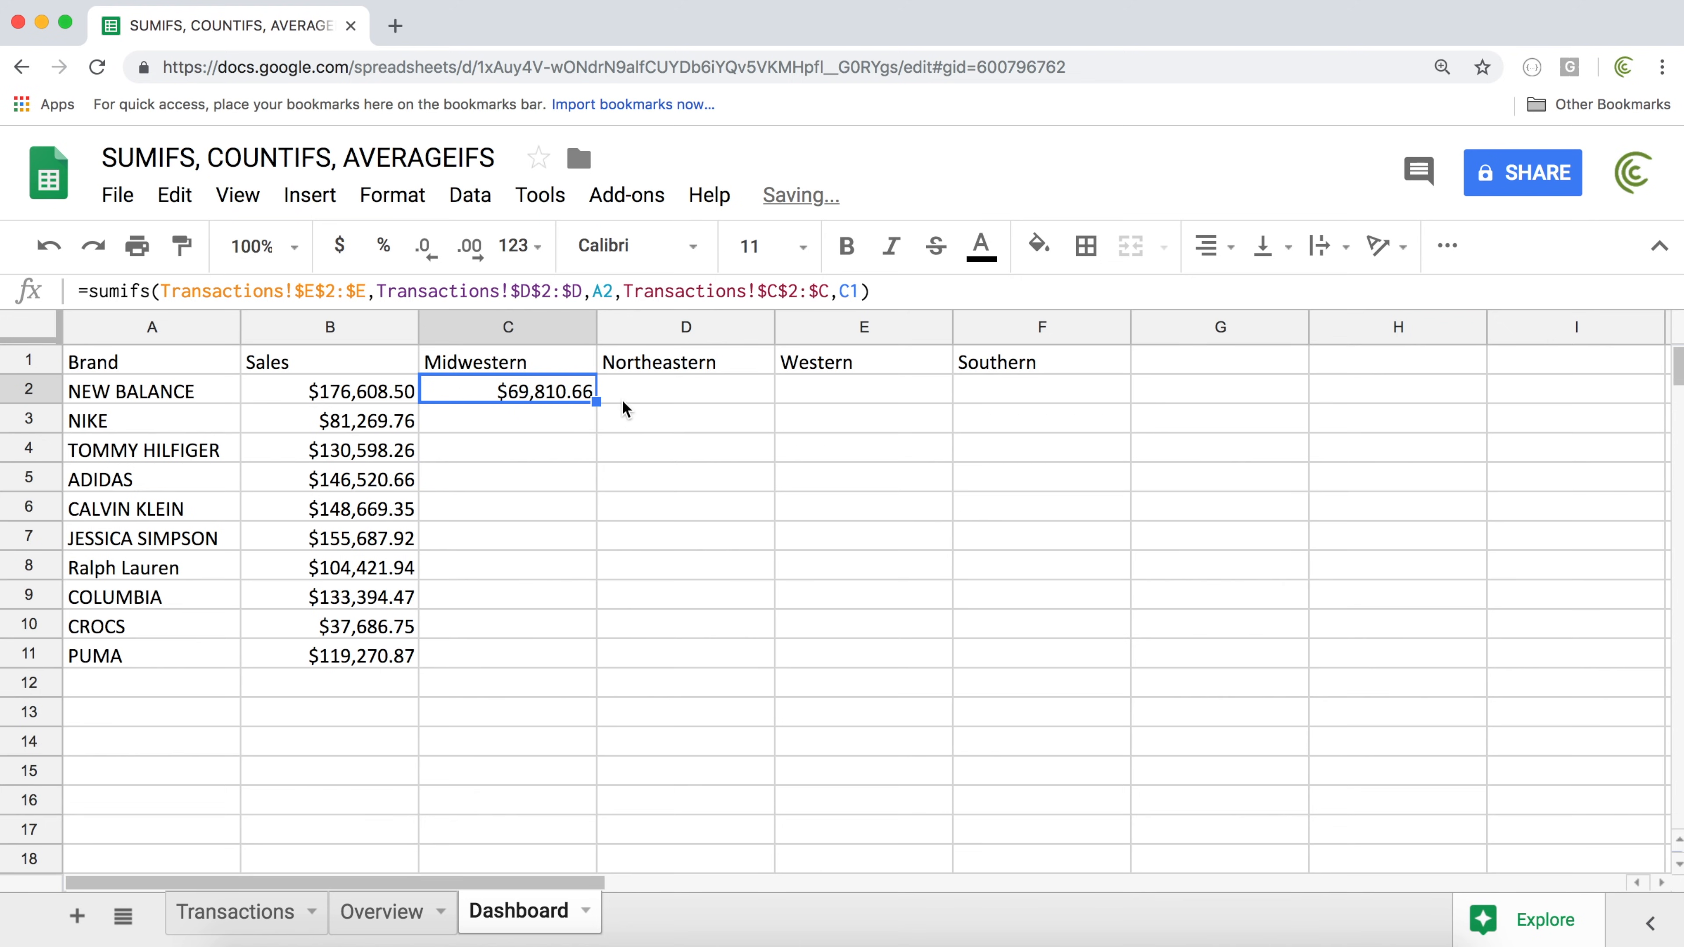
Try to fill C2's SUMIFS formula down to row 11 and across to column F
left_click_drag(597, 401, 597, 660)
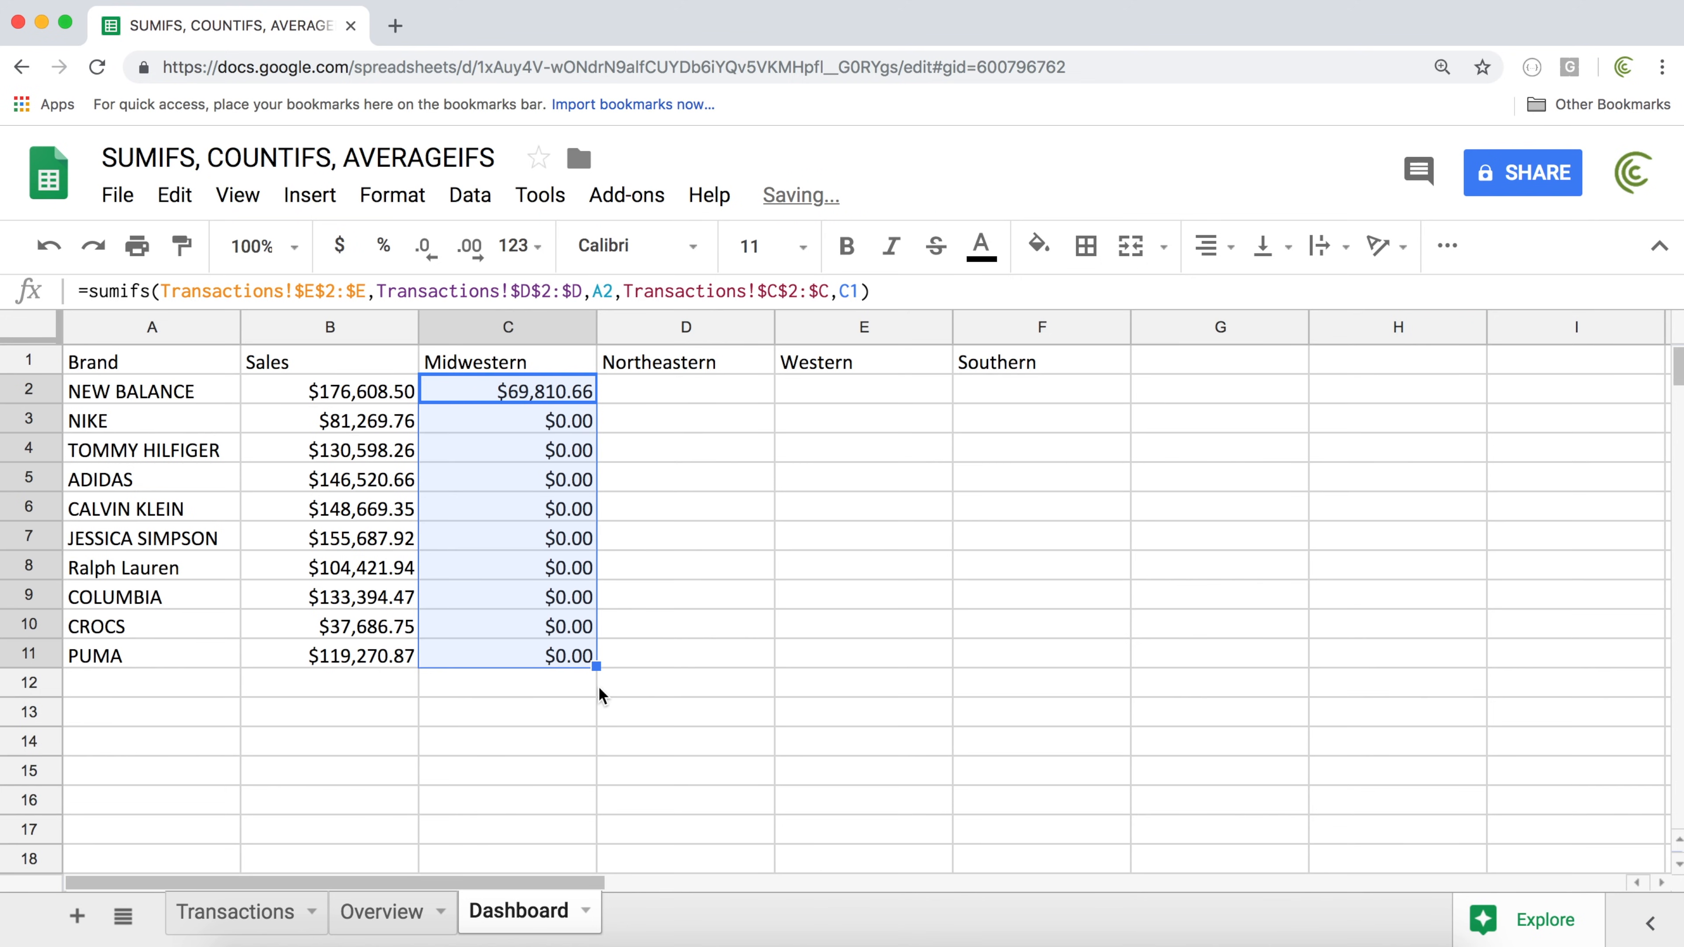
left_click(1040, 639, "shift")
key("super+r")
Inspect the cell references in the SUMIFS formula copied to C3
left_click(505, 395)
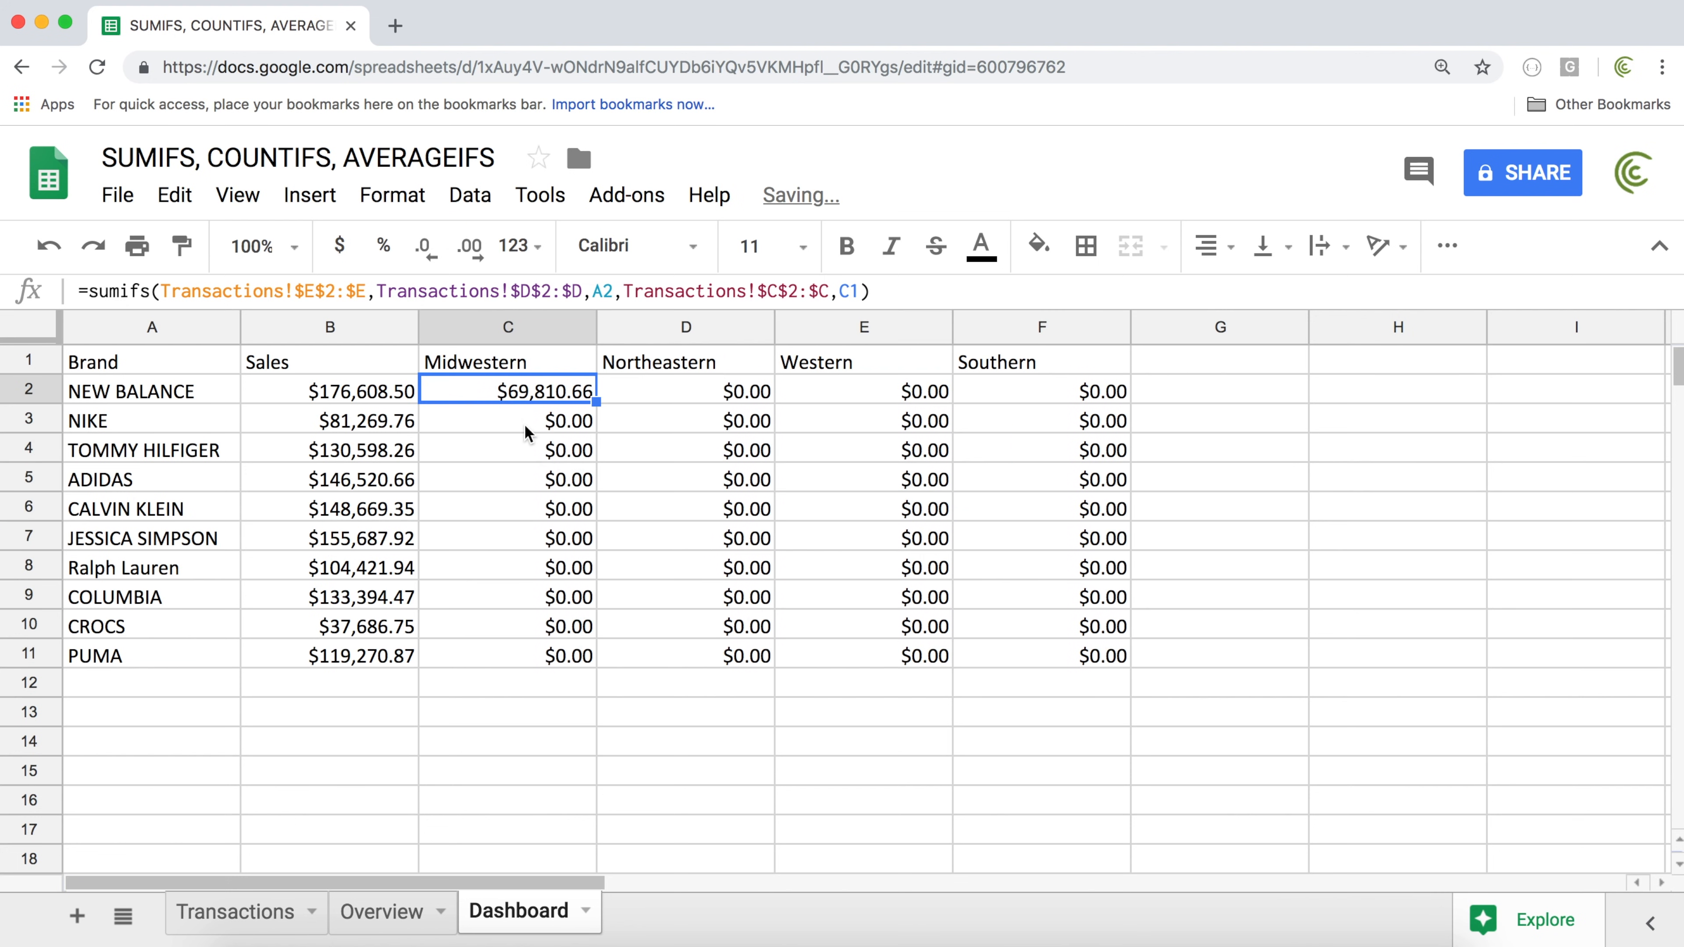
double_click(518, 415)
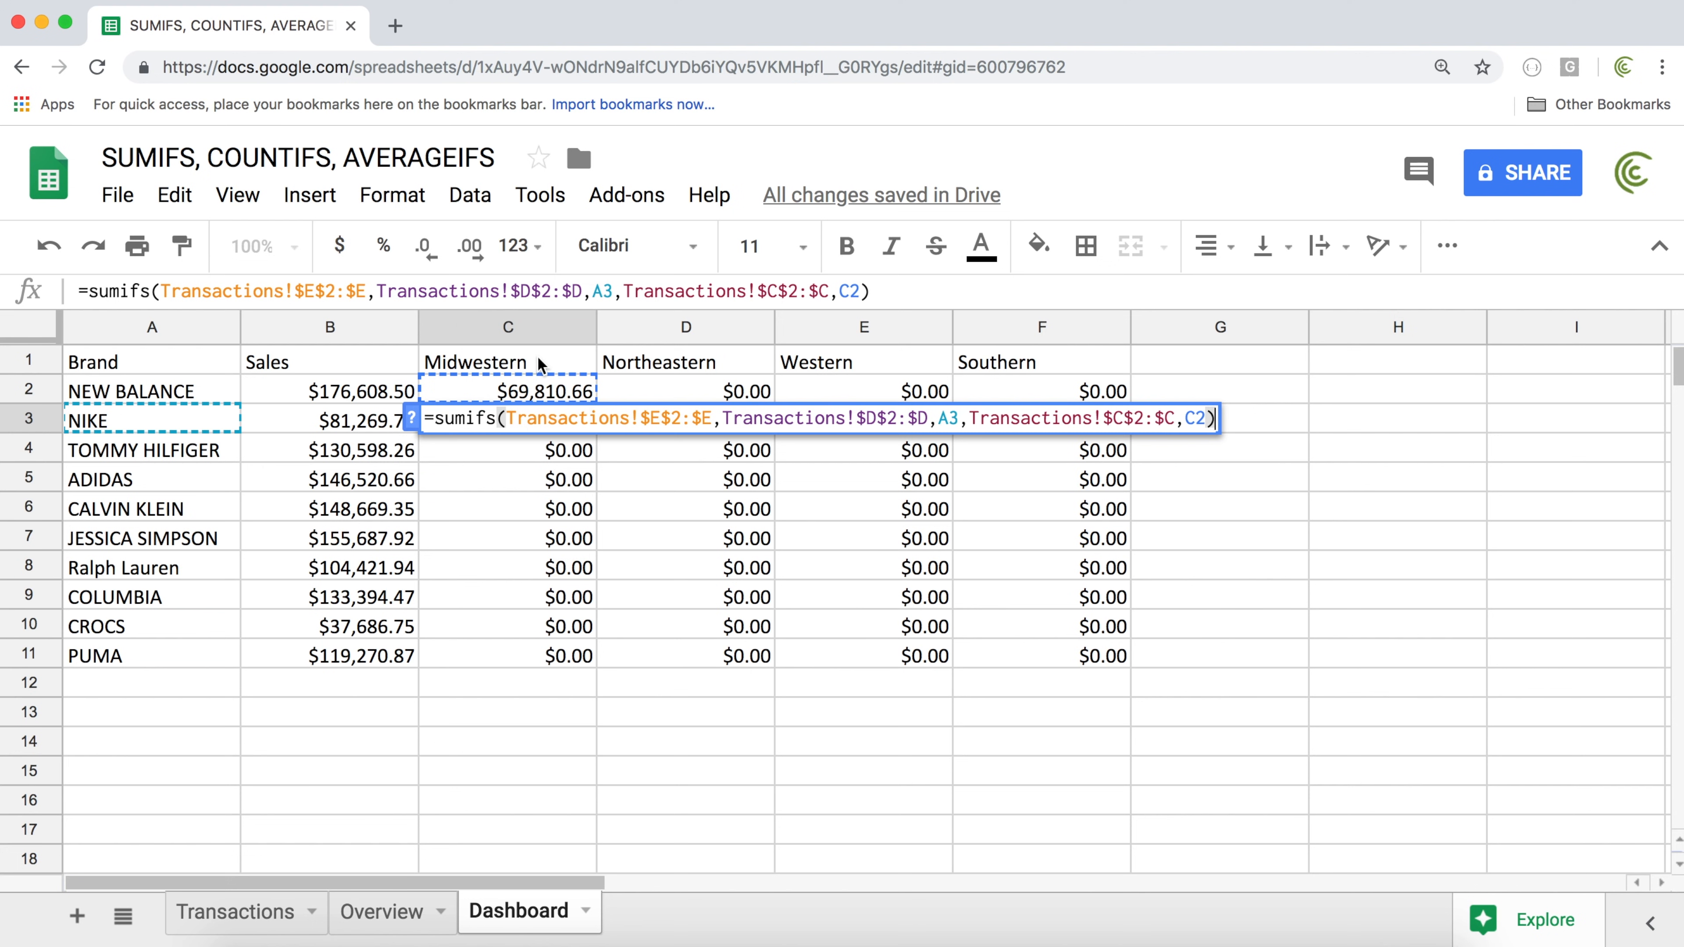
key("Escape")
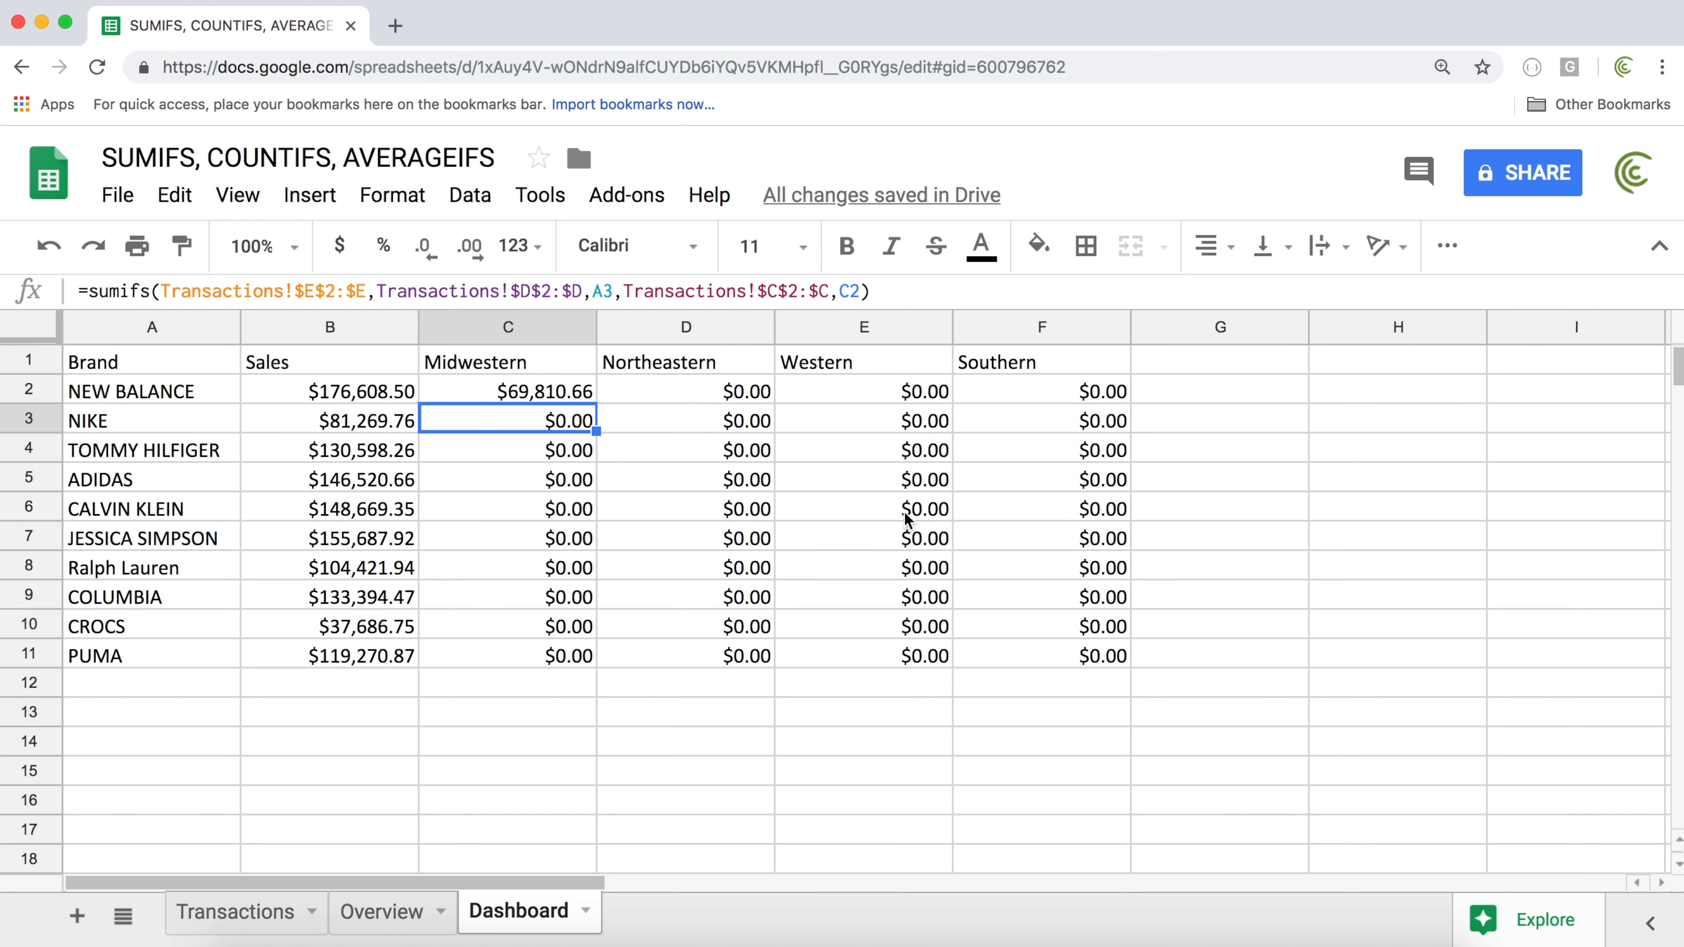
Lock the column of the first criterion in C2's SUMIFS formula by changing it to $A2
left_click(530, 392)
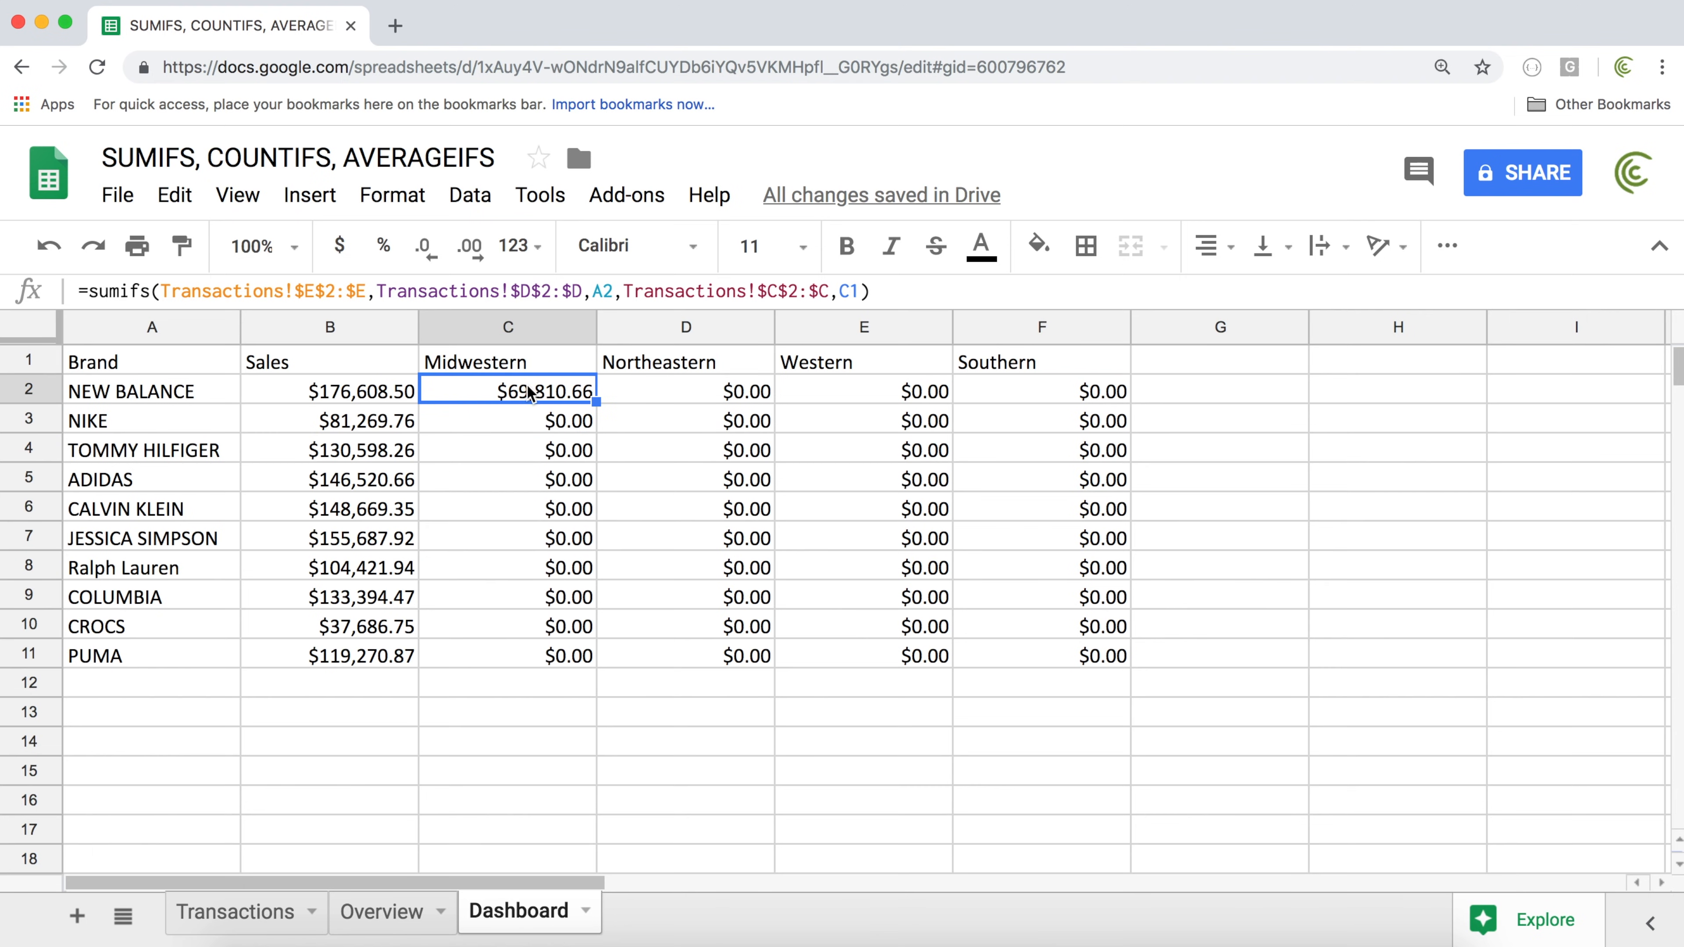
double_click(529, 390)
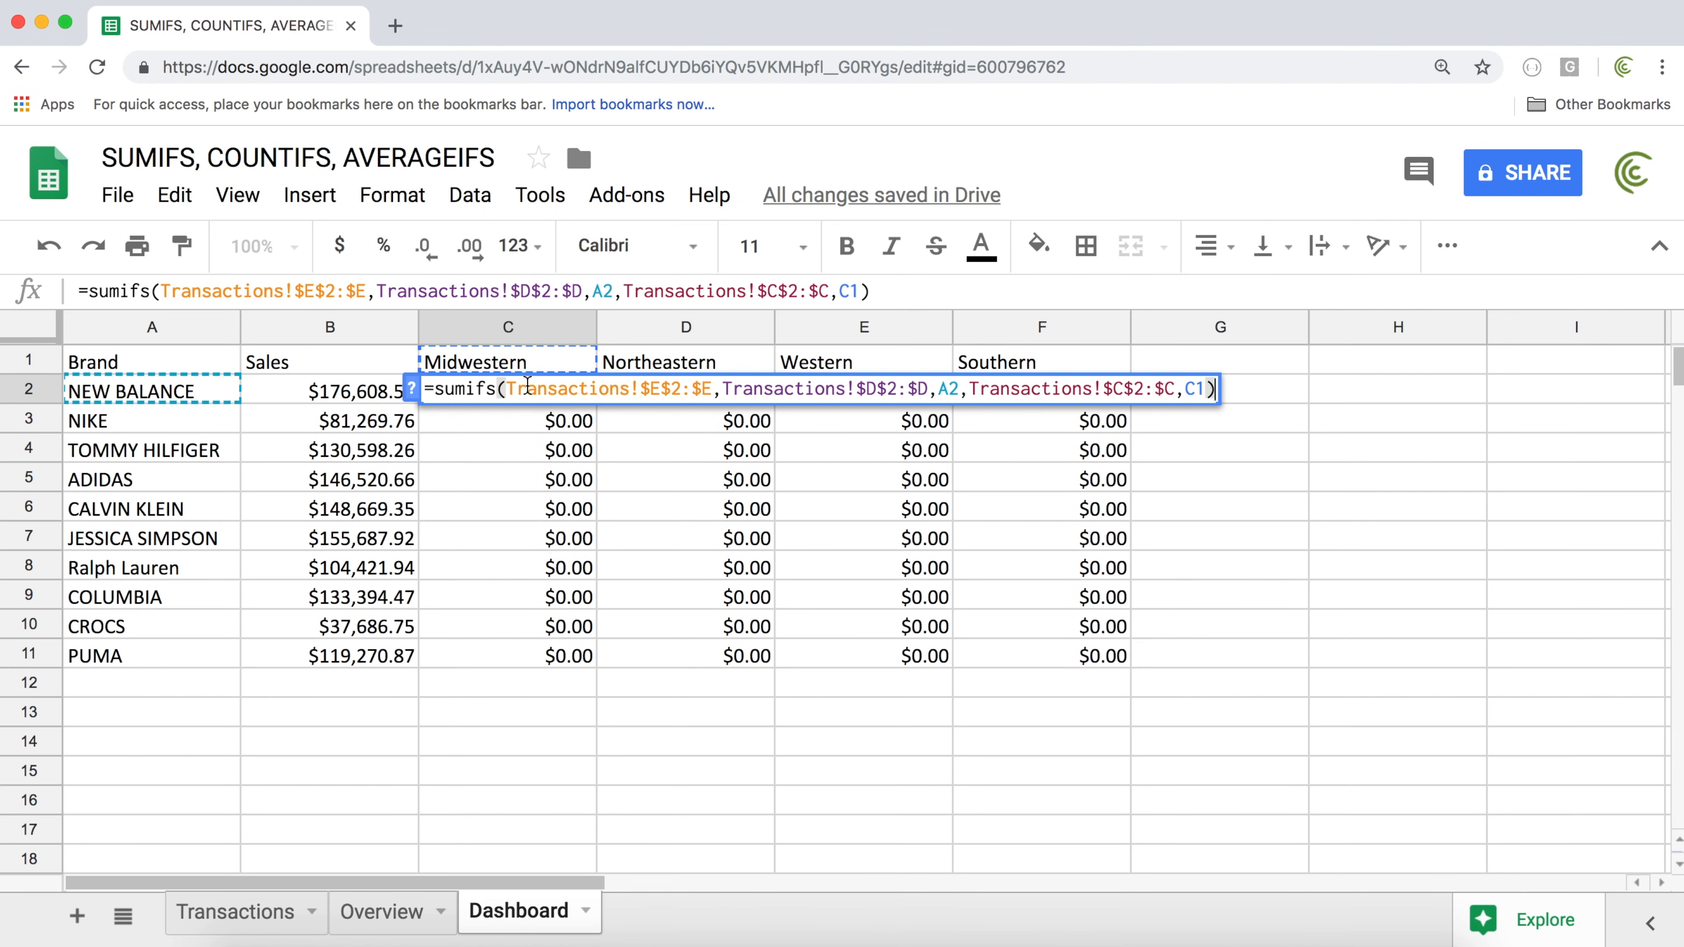
double_click(948, 390)
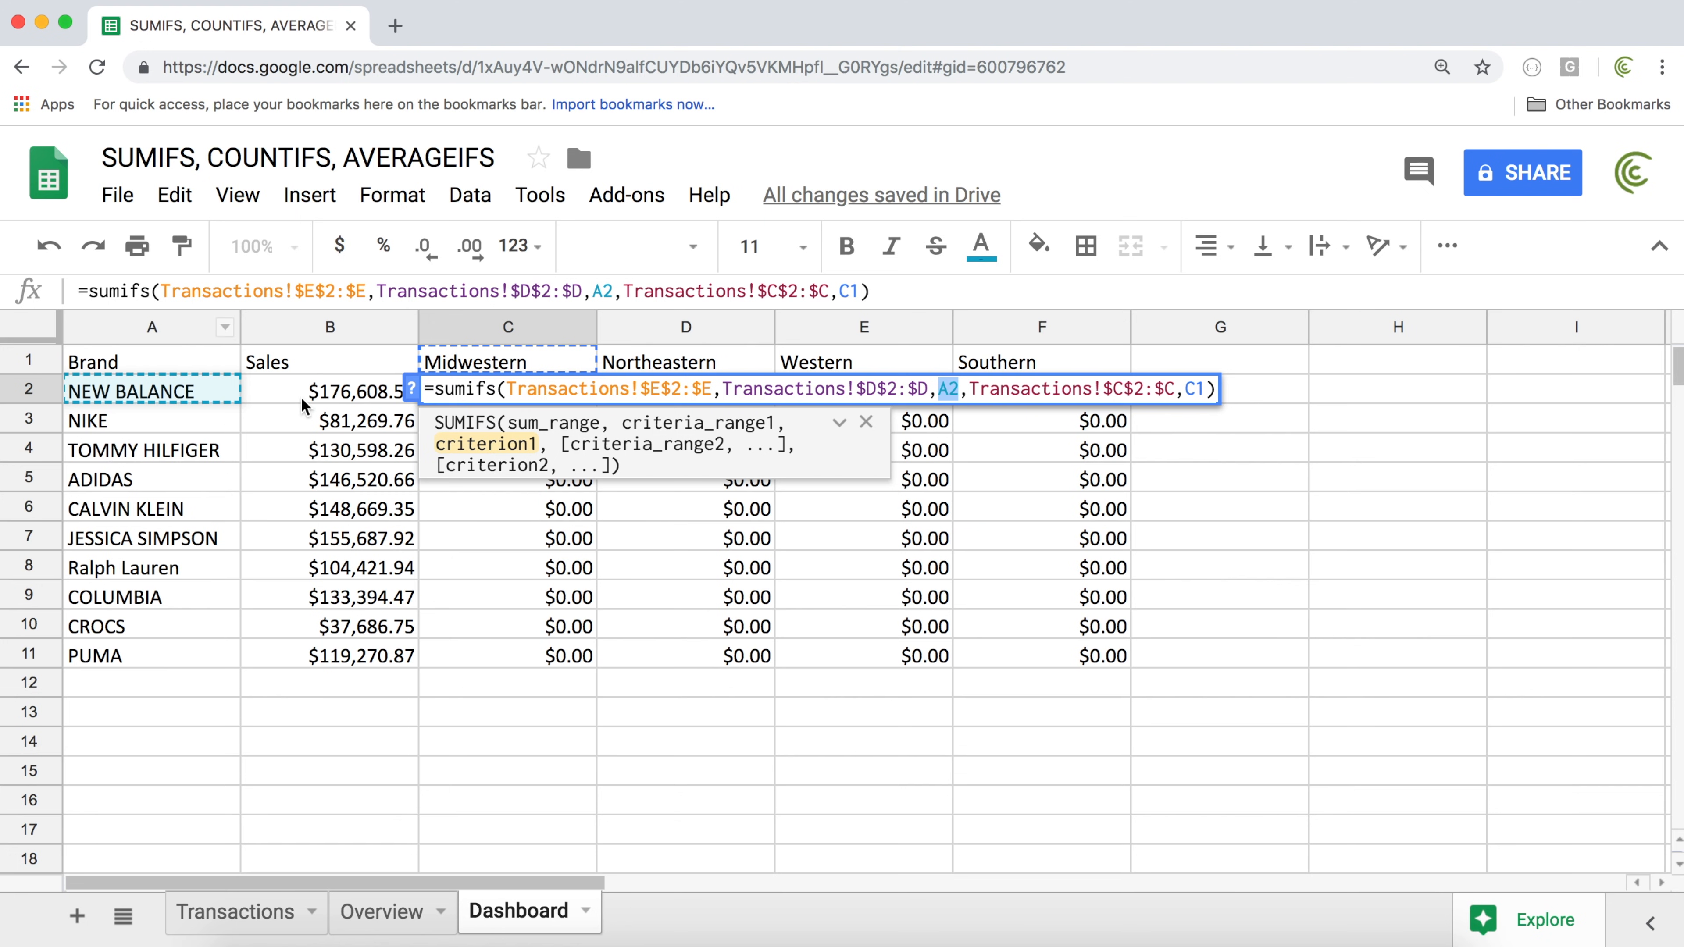
left_click(940, 388)
type("$")
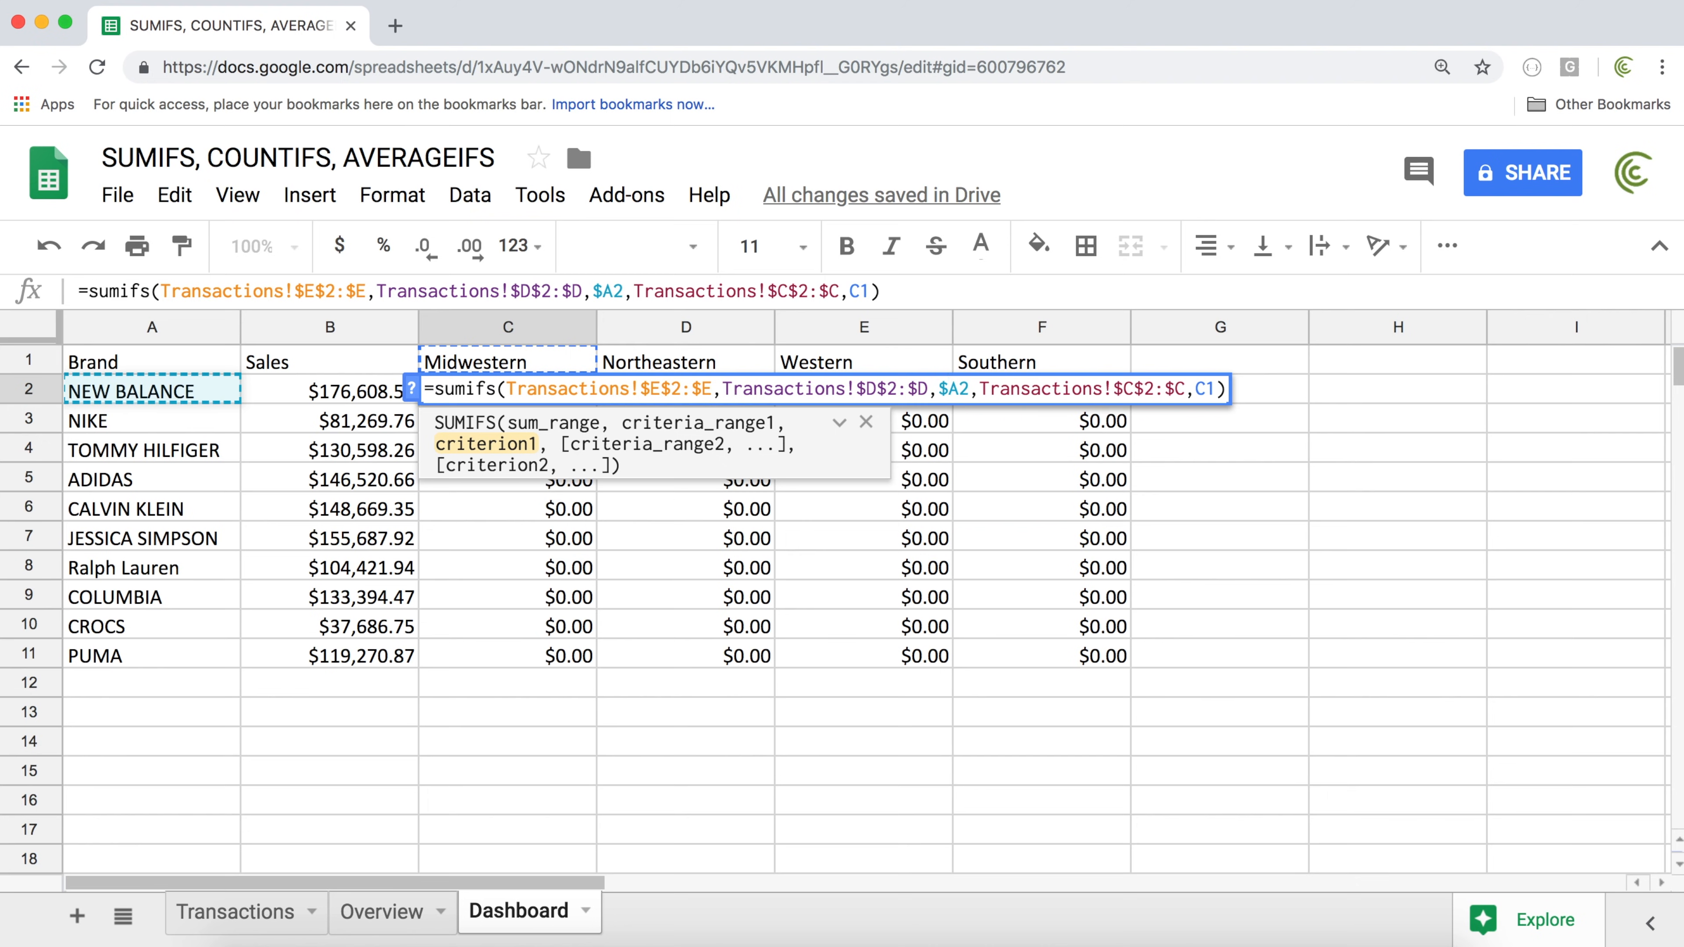
Lock the row of the second criterion in C2's SUMIFS formula by changing it to C$1
left_click(1204, 389)
double_click(1204, 390)
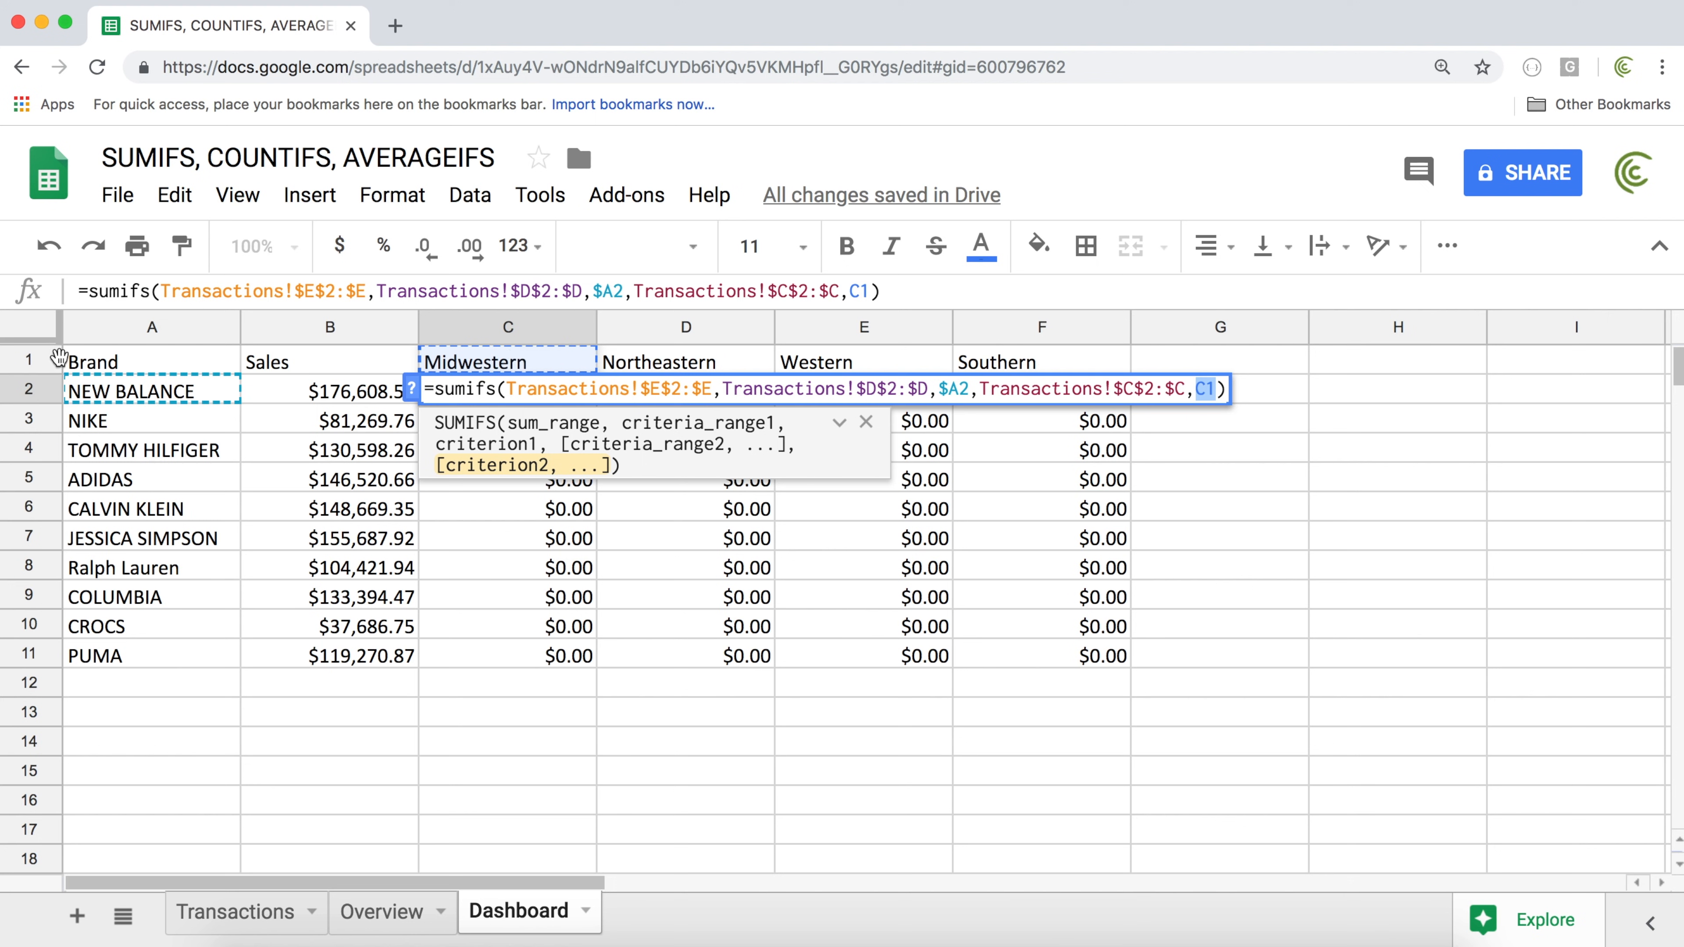
left_click(1204, 387)
type("$")
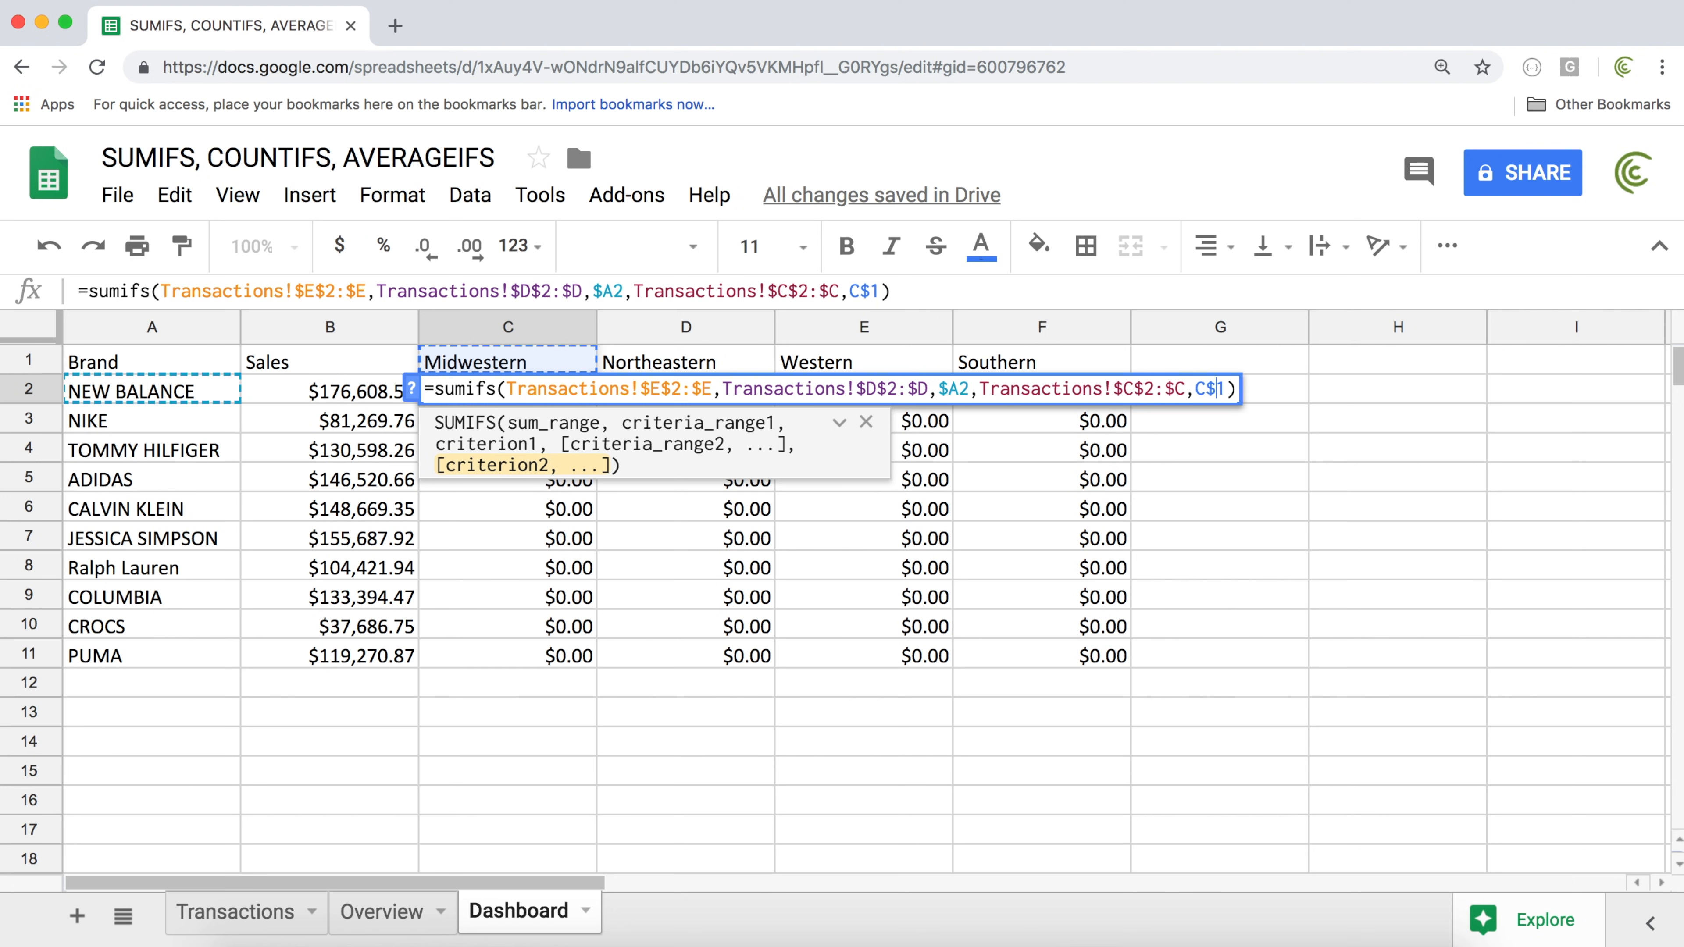
Confirm the revised SUMIFS formula in C2 and fill it down and across the range C2:F11
left_click_drag(640, 388, 682, 388)
left_click_drag(826, 388, 925, 396)
left_click_drag(1114, 389, 1194, 387)
key("Return")
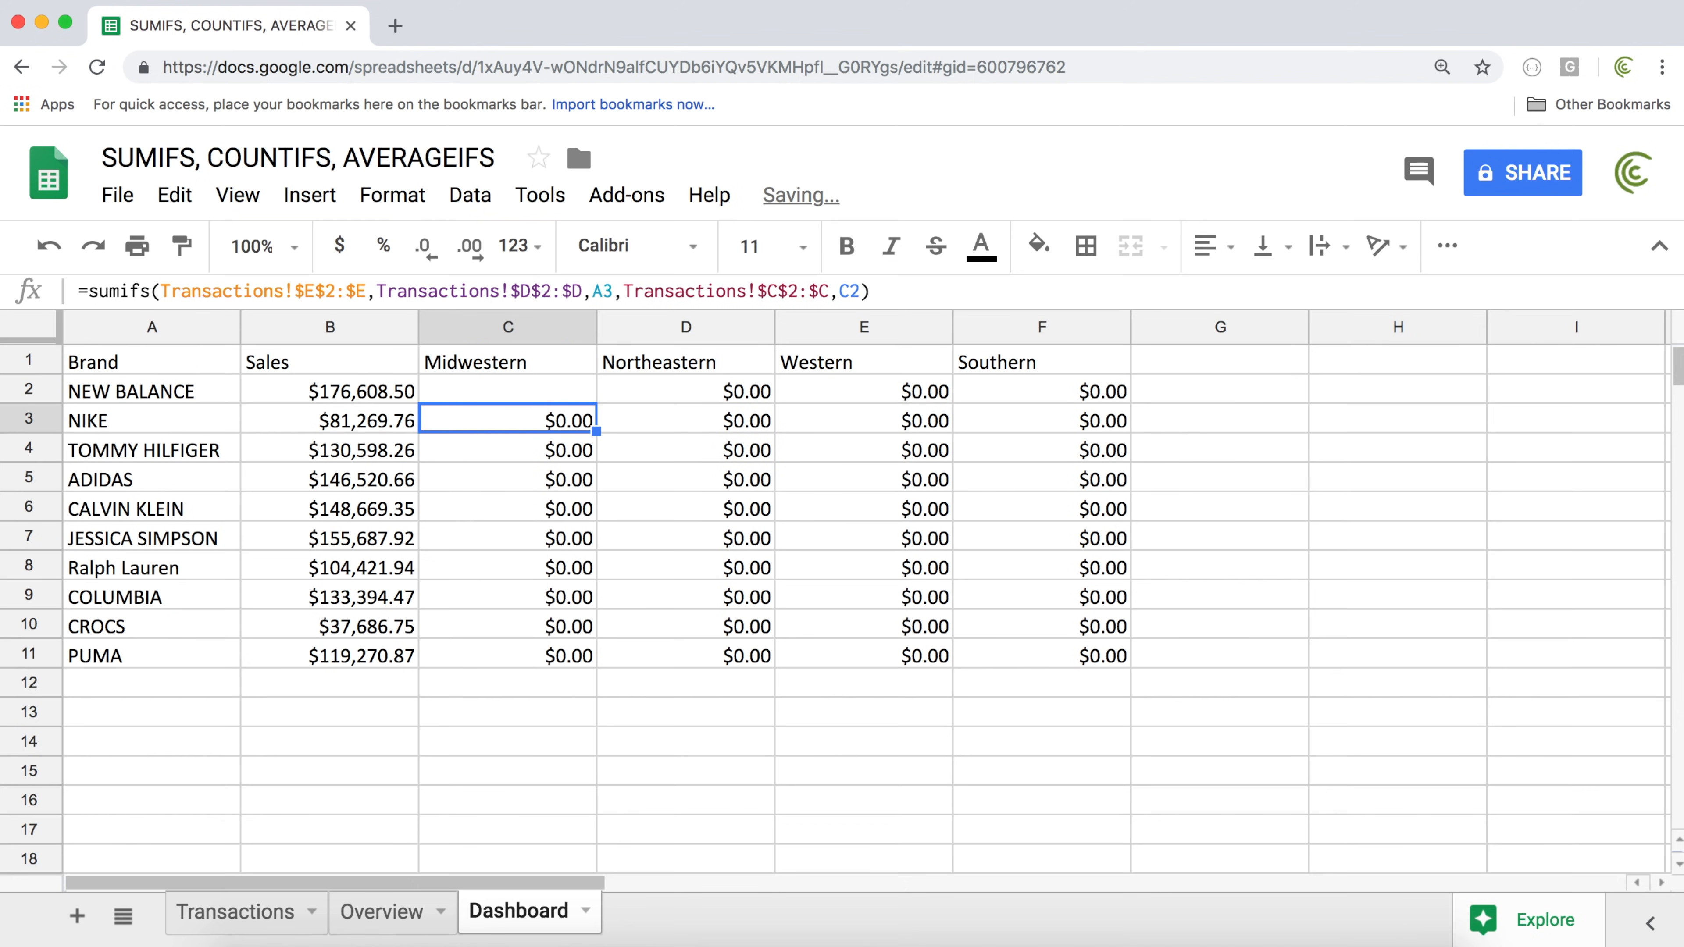
left_click(594, 390)
left_click_drag(596, 403, 1090, 663)
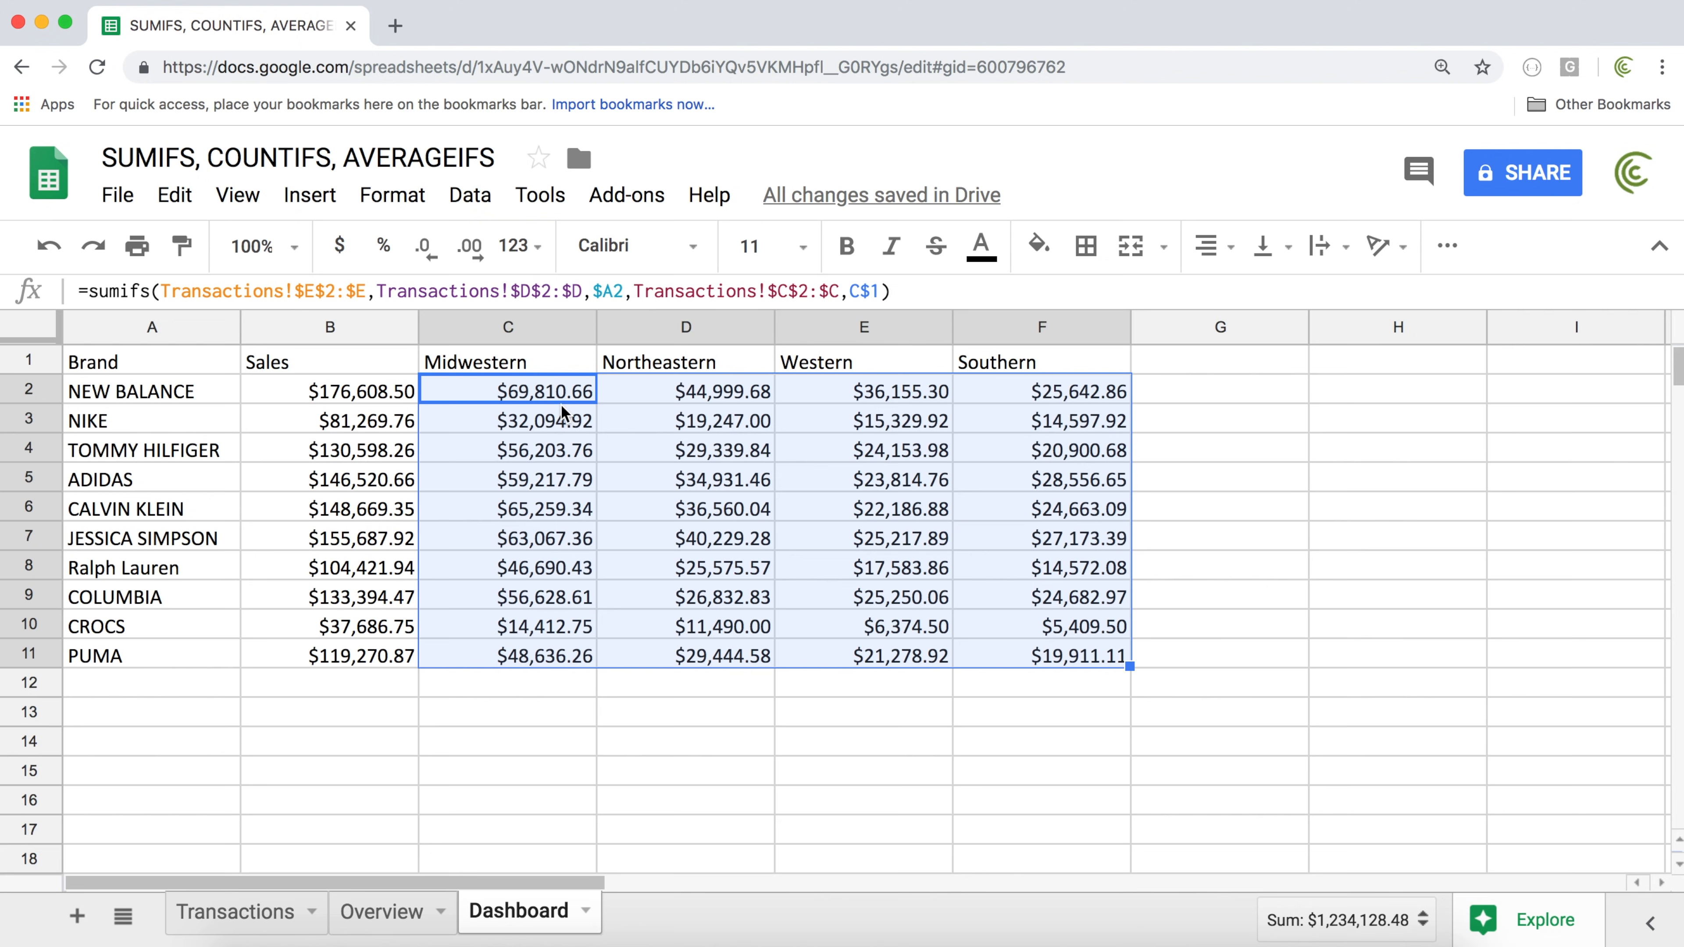
Change the function in C2 from SUMIFS to AVERAGEIFS and fill the formula through C2:F11
left_click(515, 389)
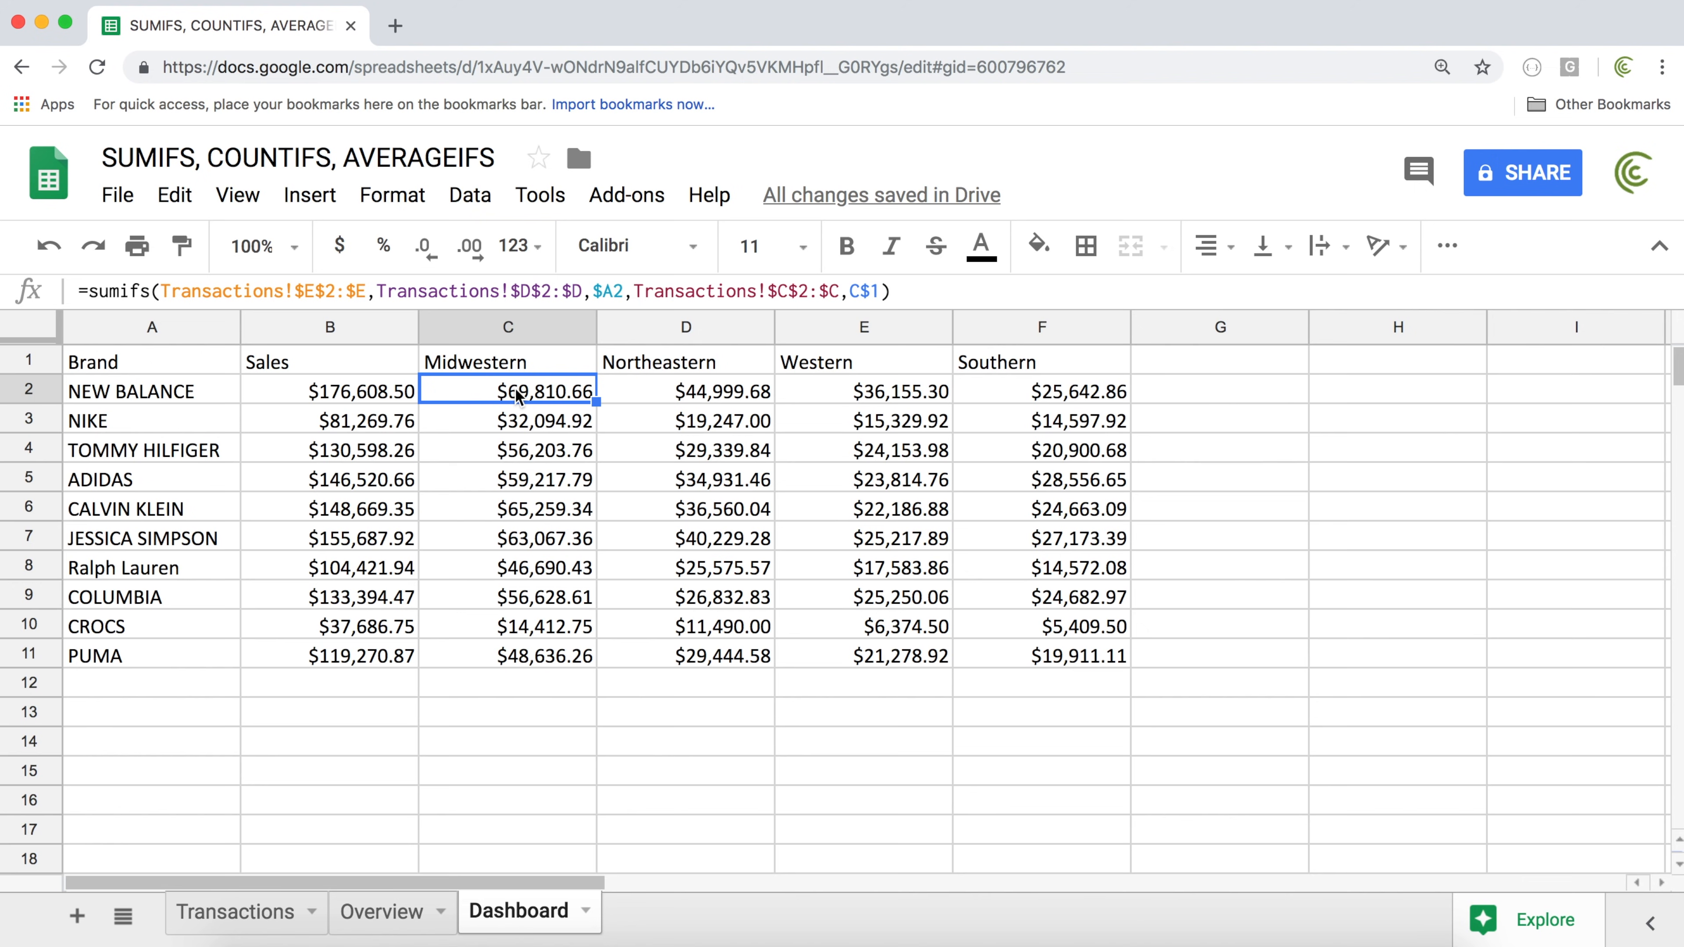
double_click(514, 389)
double_click(460, 390)
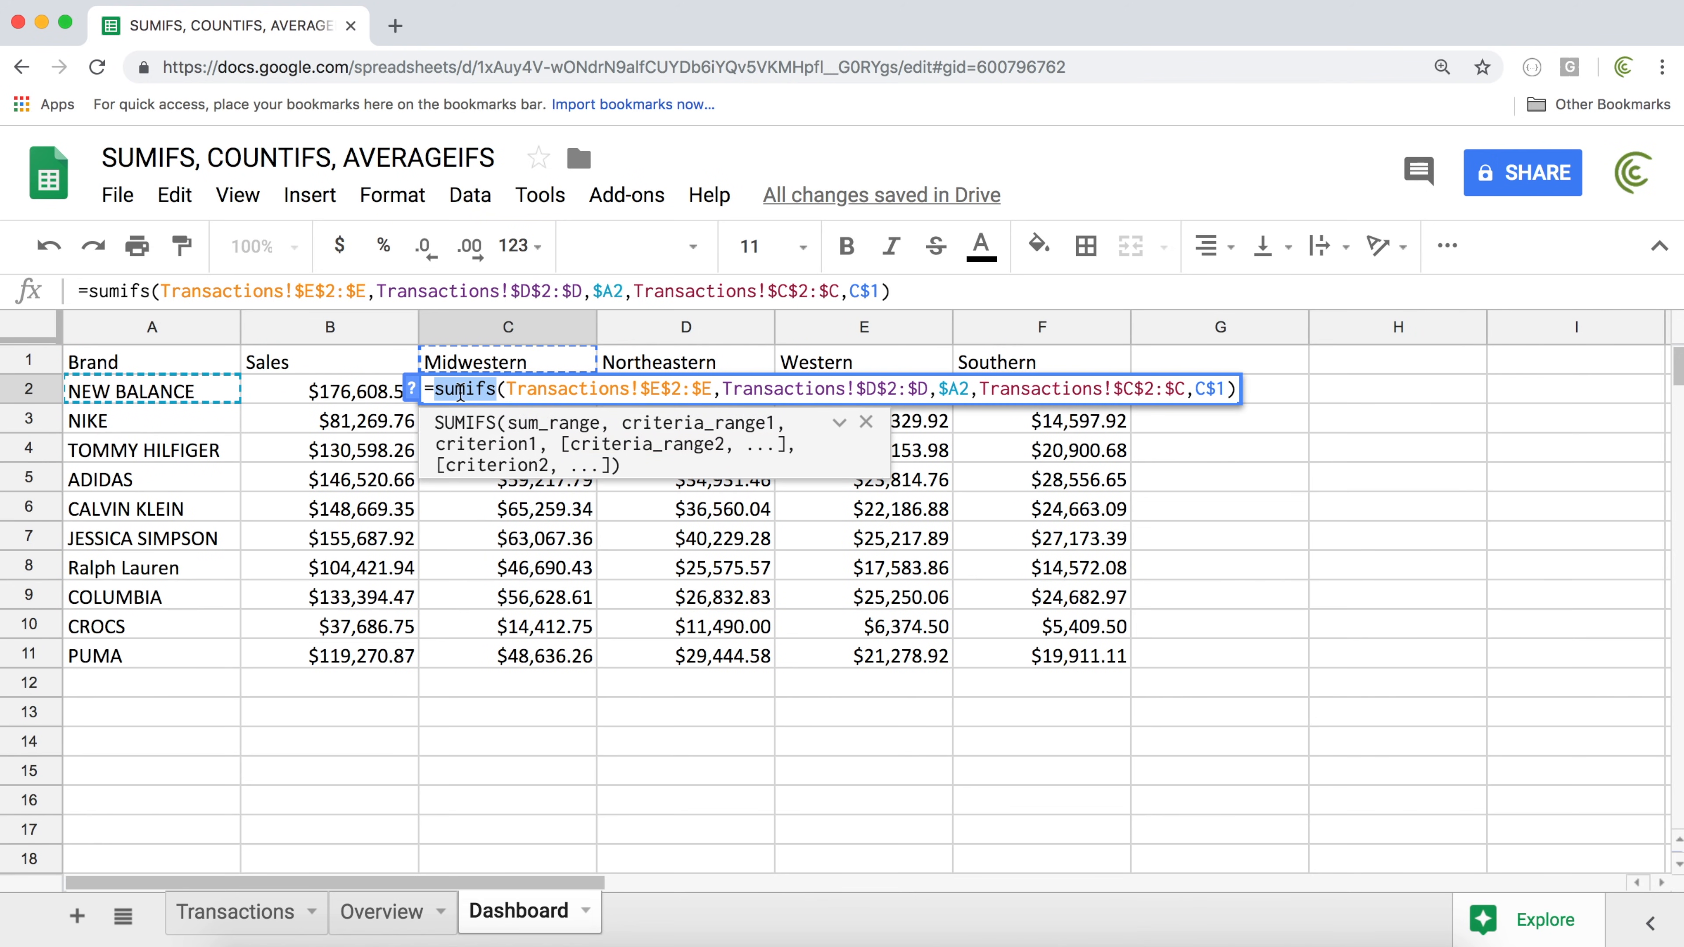
type("AVERAGE")
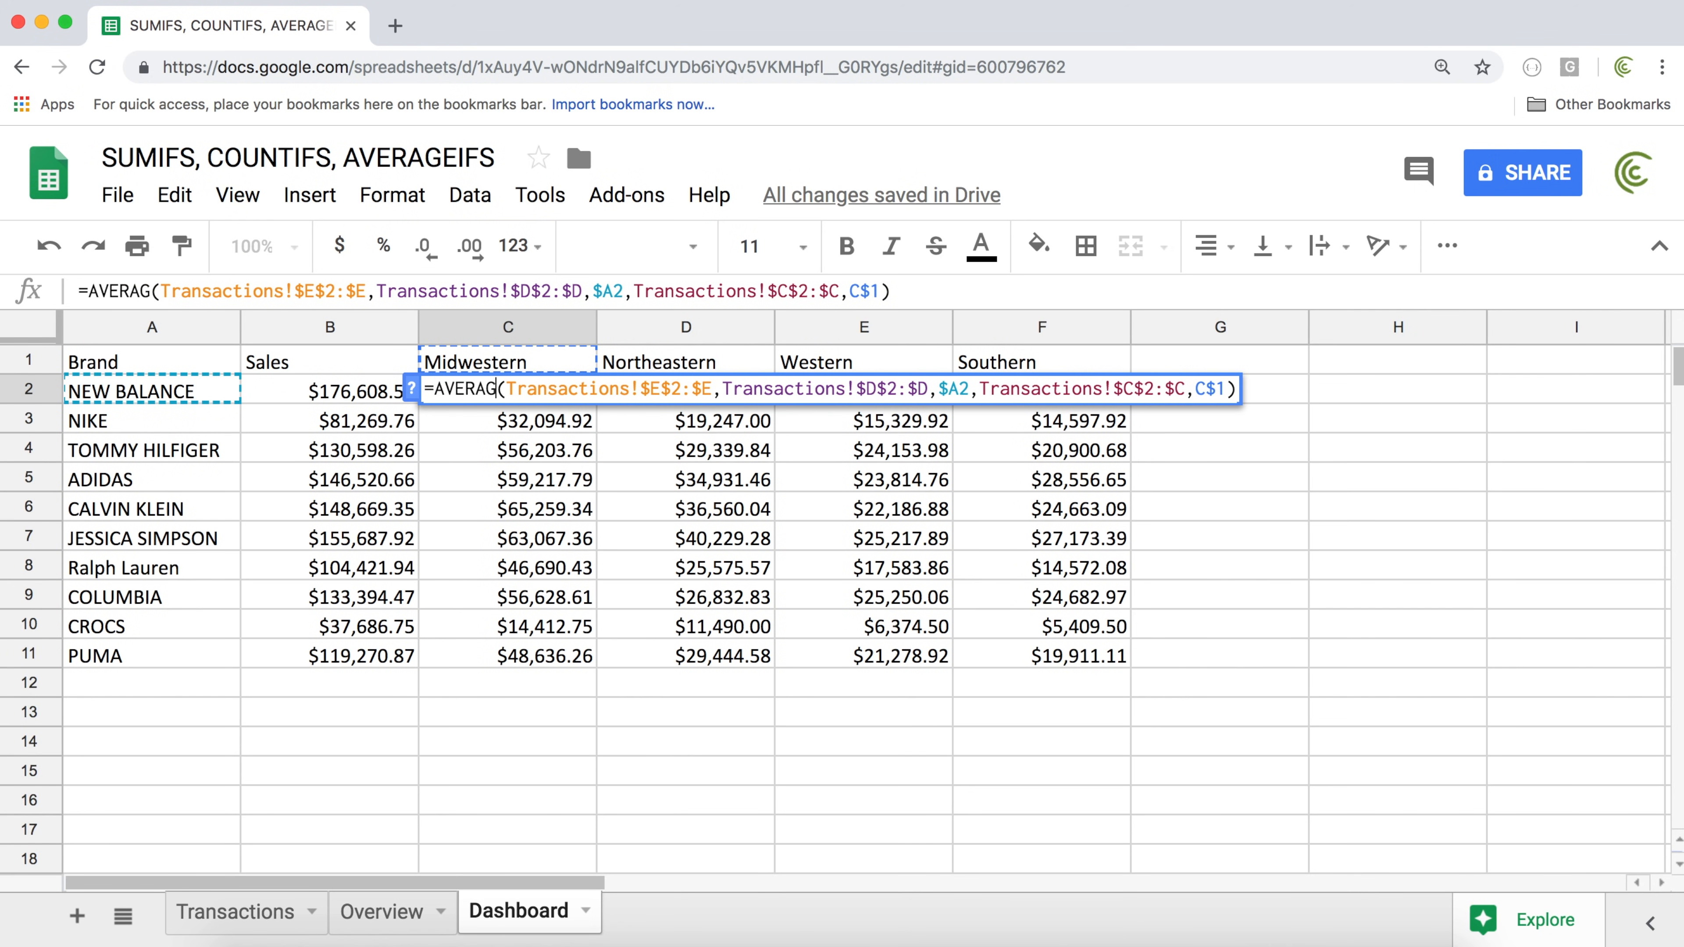
type("IFS")
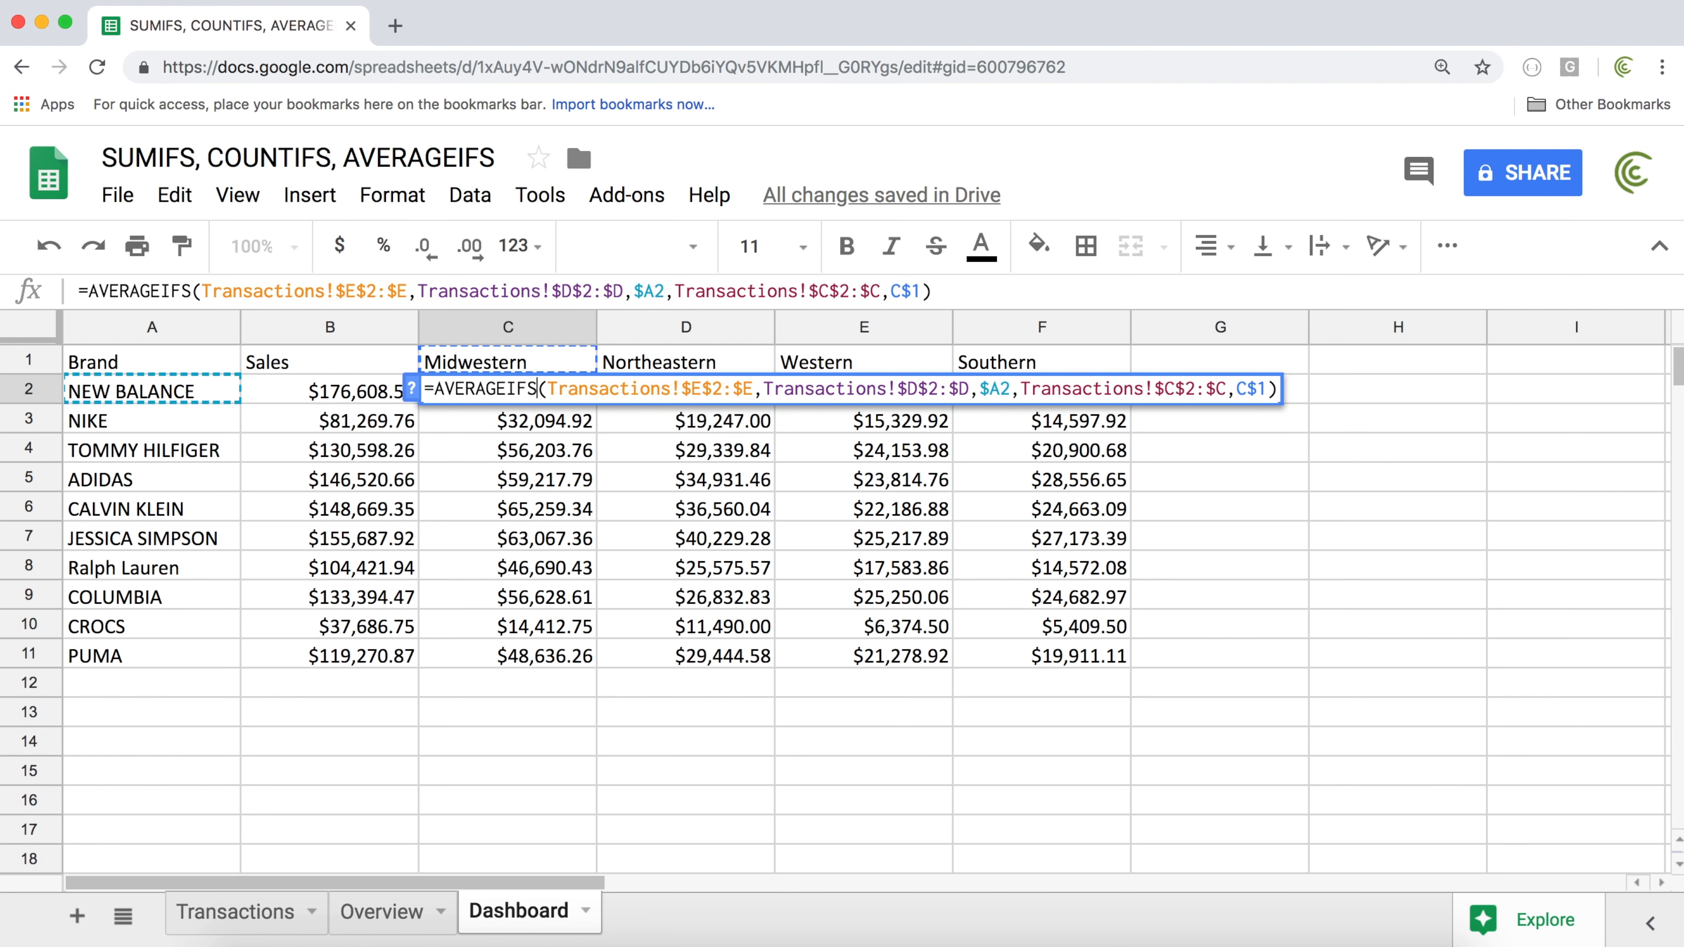
key("Right")
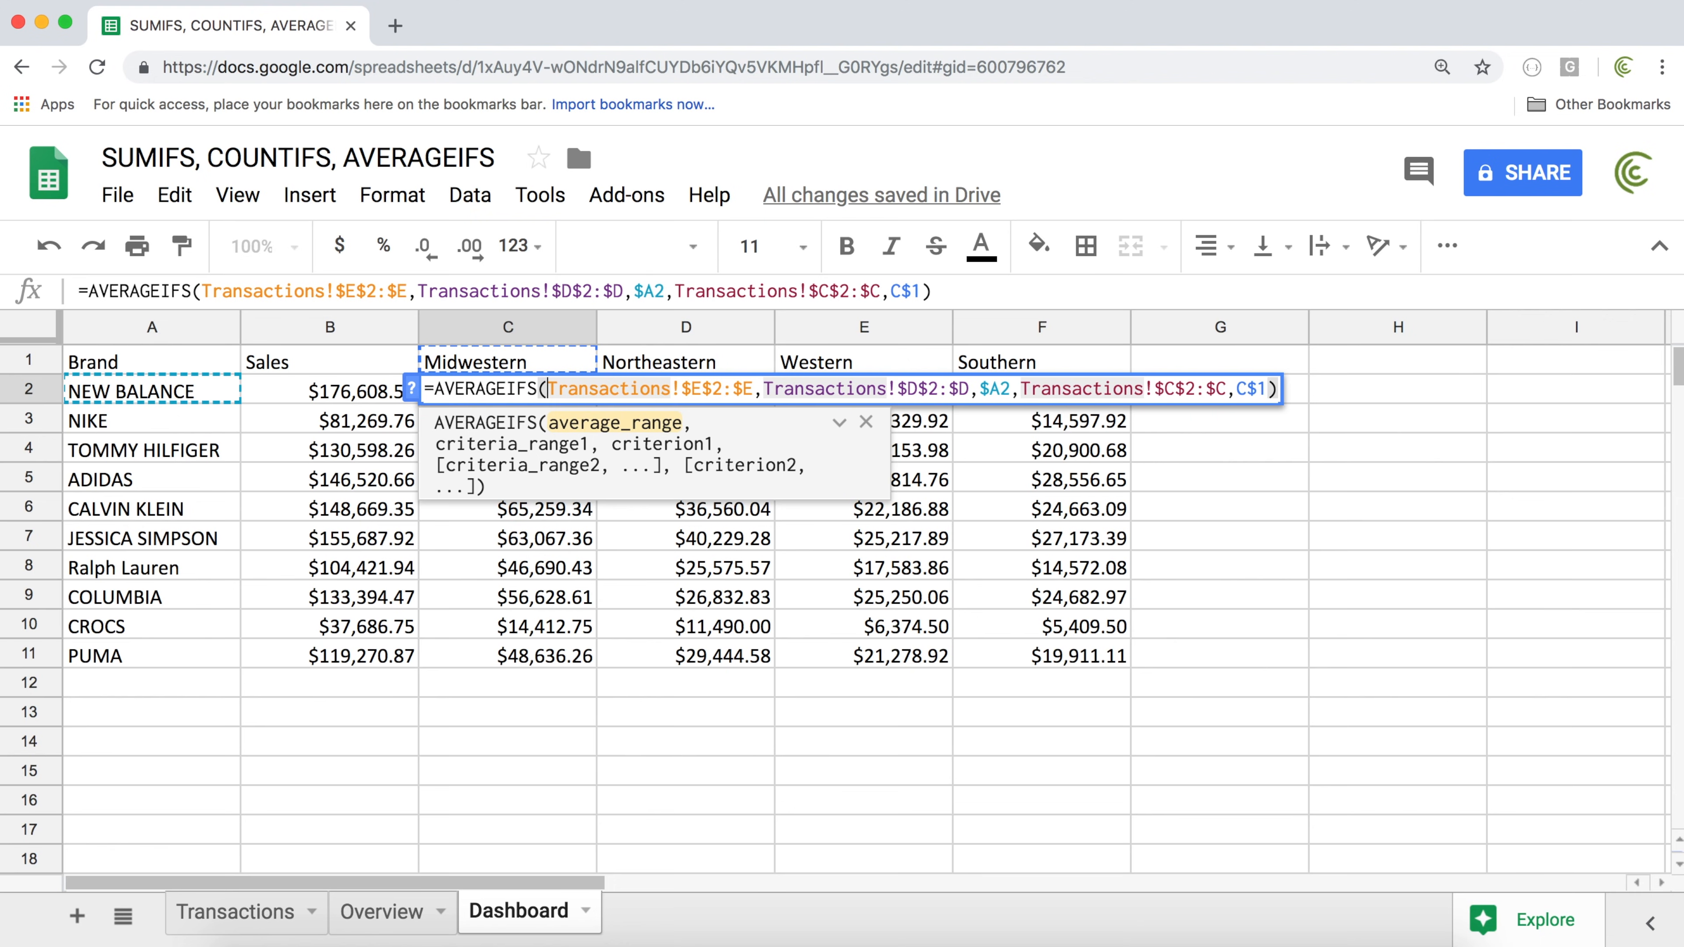
key("Return")
left_click(551, 389)
left_click_drag(596, 403, 1095, 668)
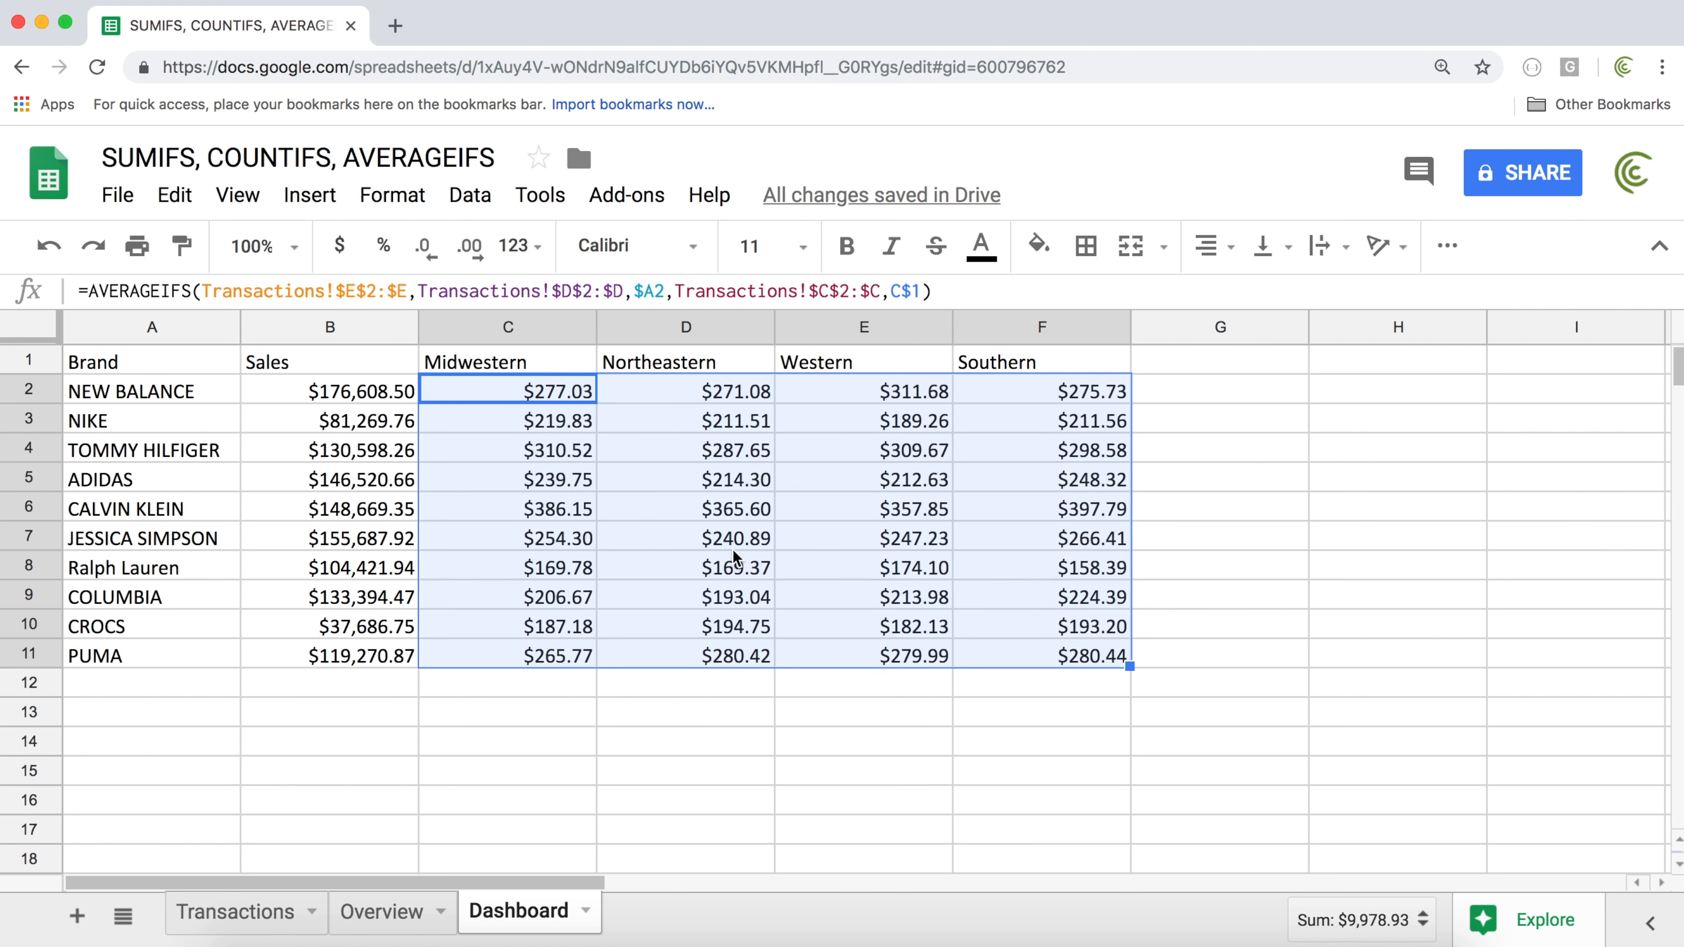
Change the function in C2 to COUNTIFS and remove the Transactions!$E$2:$E range from its arguments
double_click(487, 390)
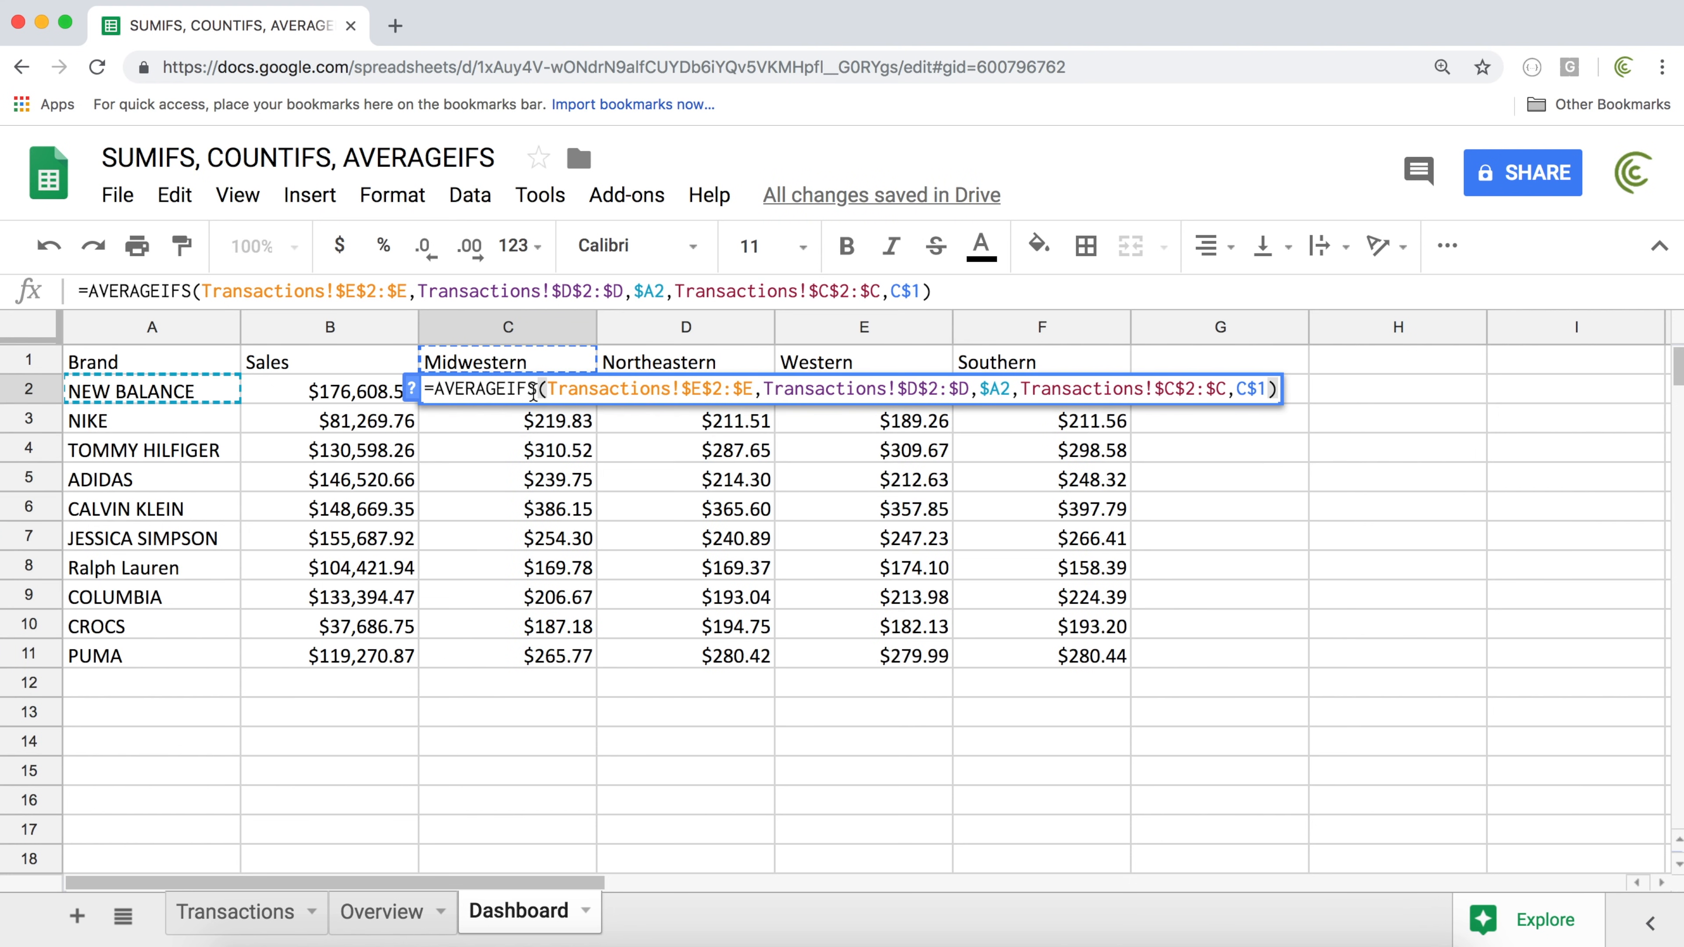
left_click_drag(435, 388, 509, 387)
type("COUNT")
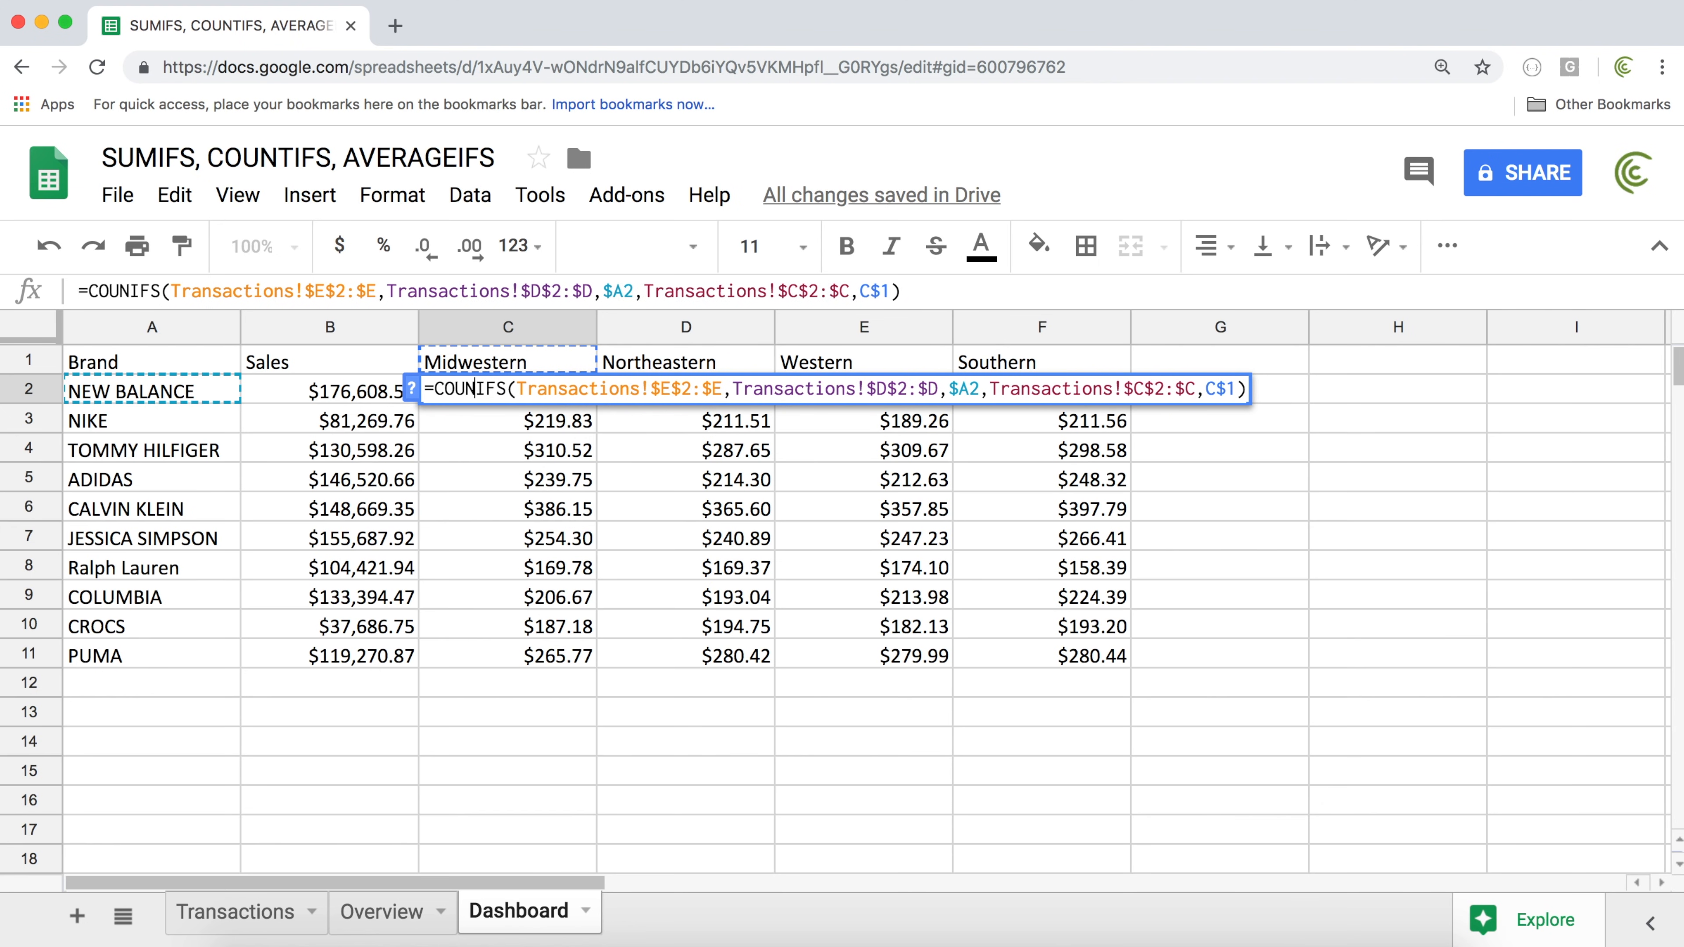
left_click_drag(529, 389, 775, 371)
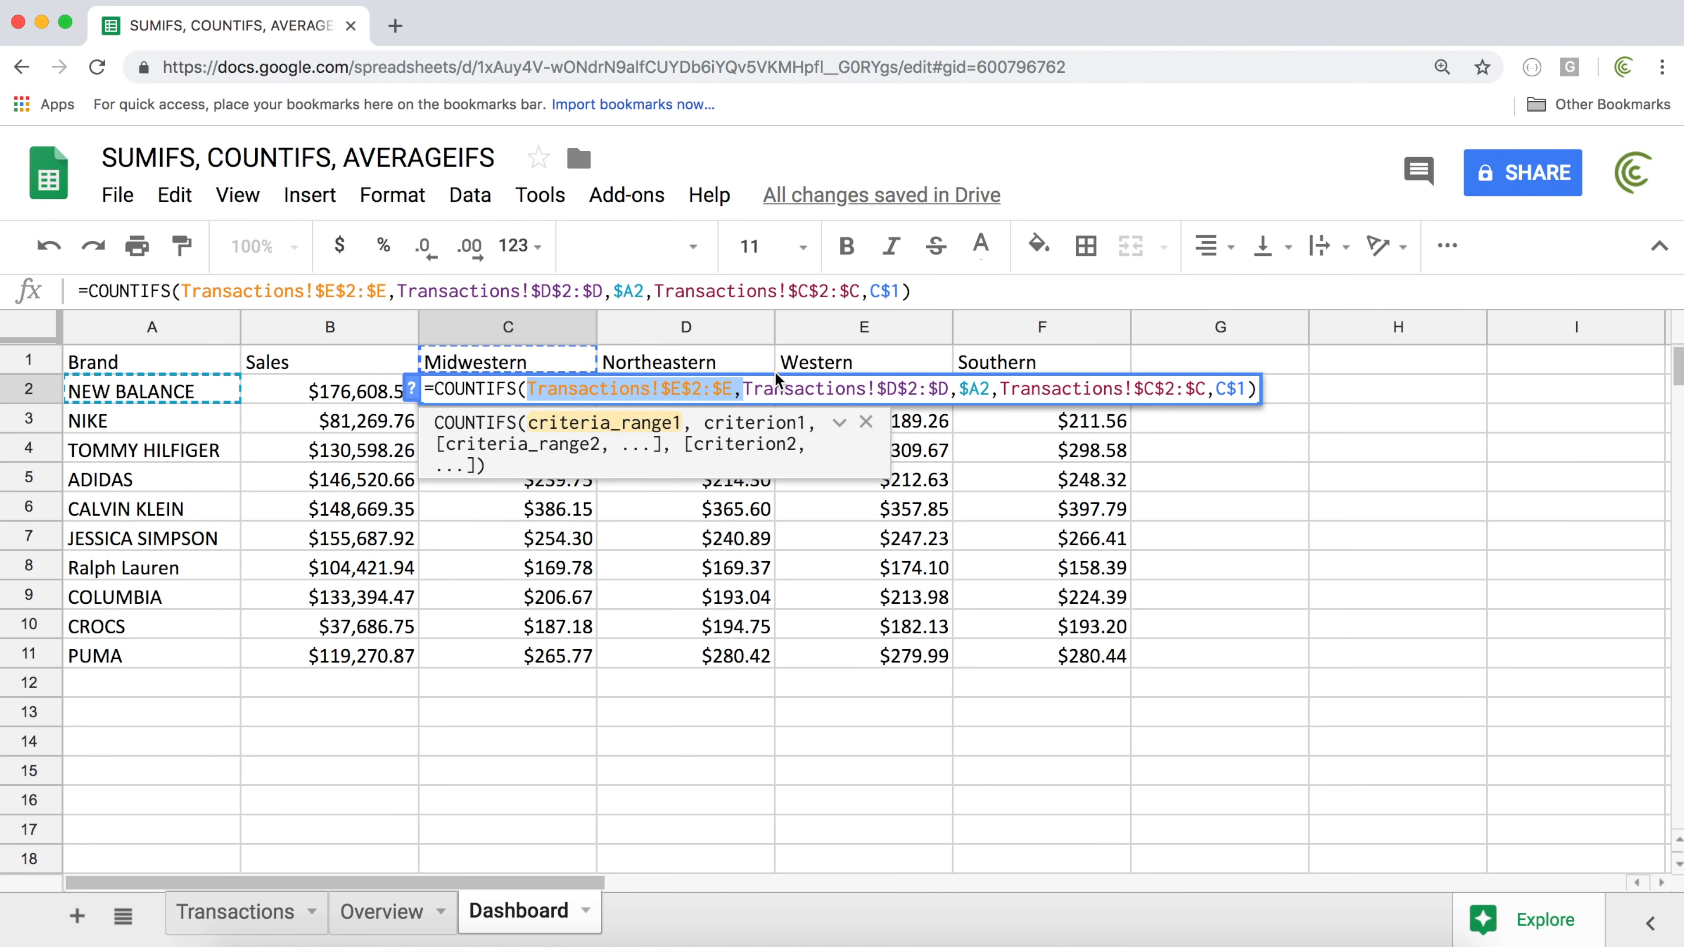
key("BackSpace")
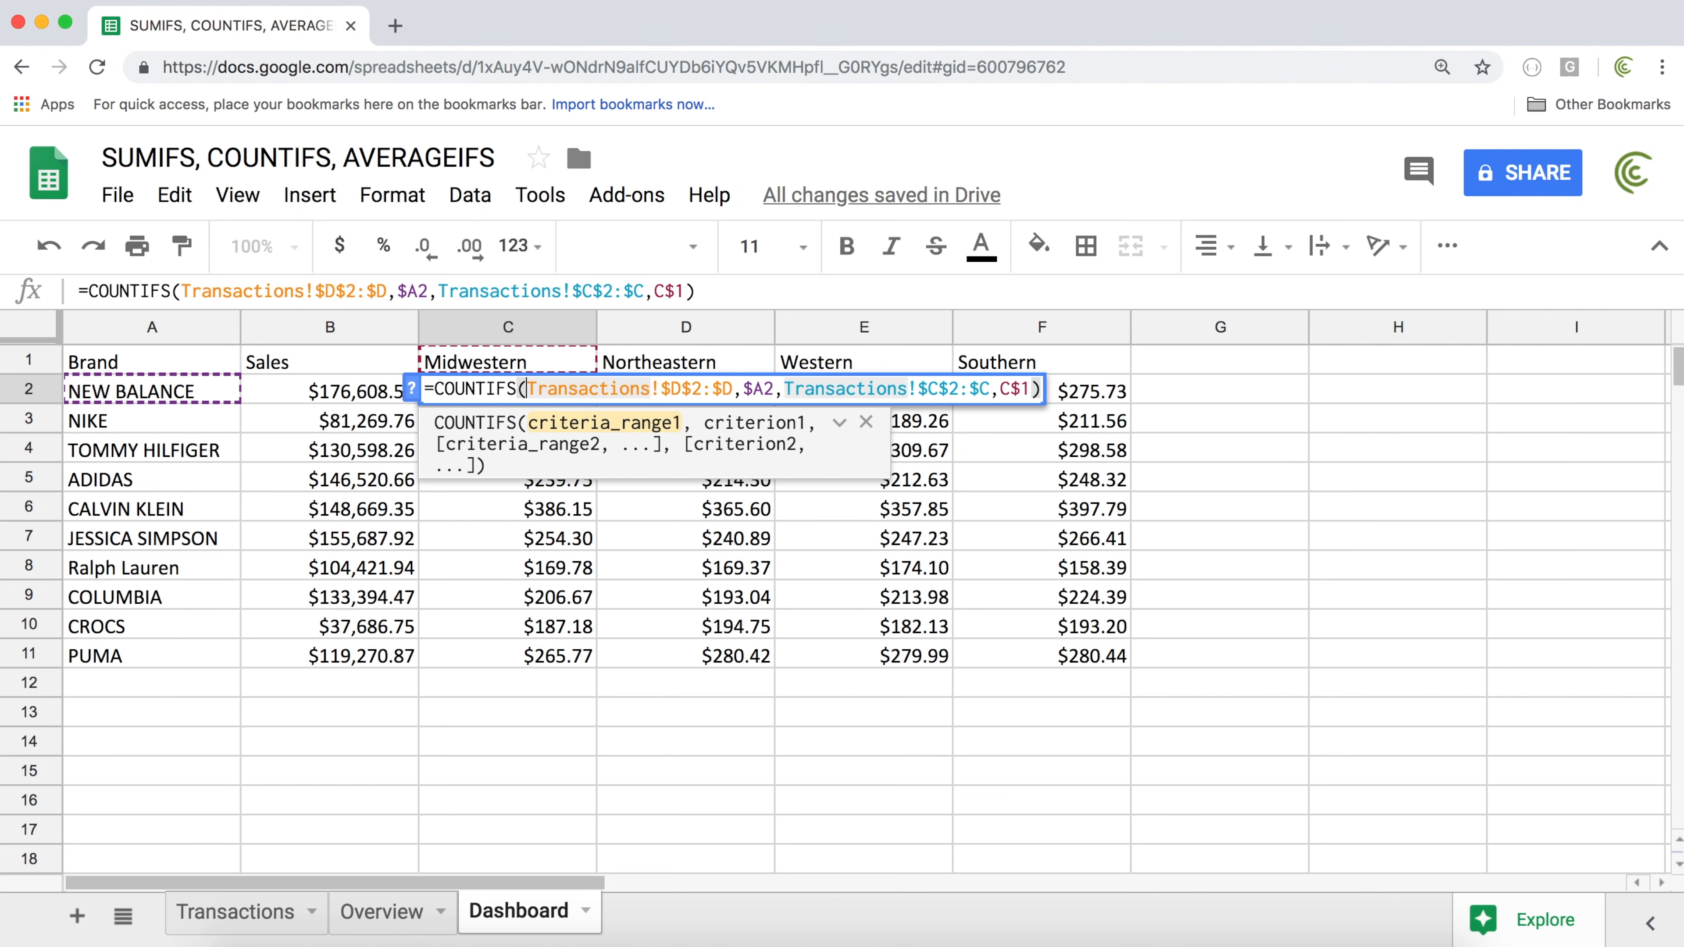
key("Return")
Fill C2's COUNTIFS formula through C2:F11 and set the range's number format to Automatic
left_click(570, 392)
left_click_drag(597, 402, 1129, 654)
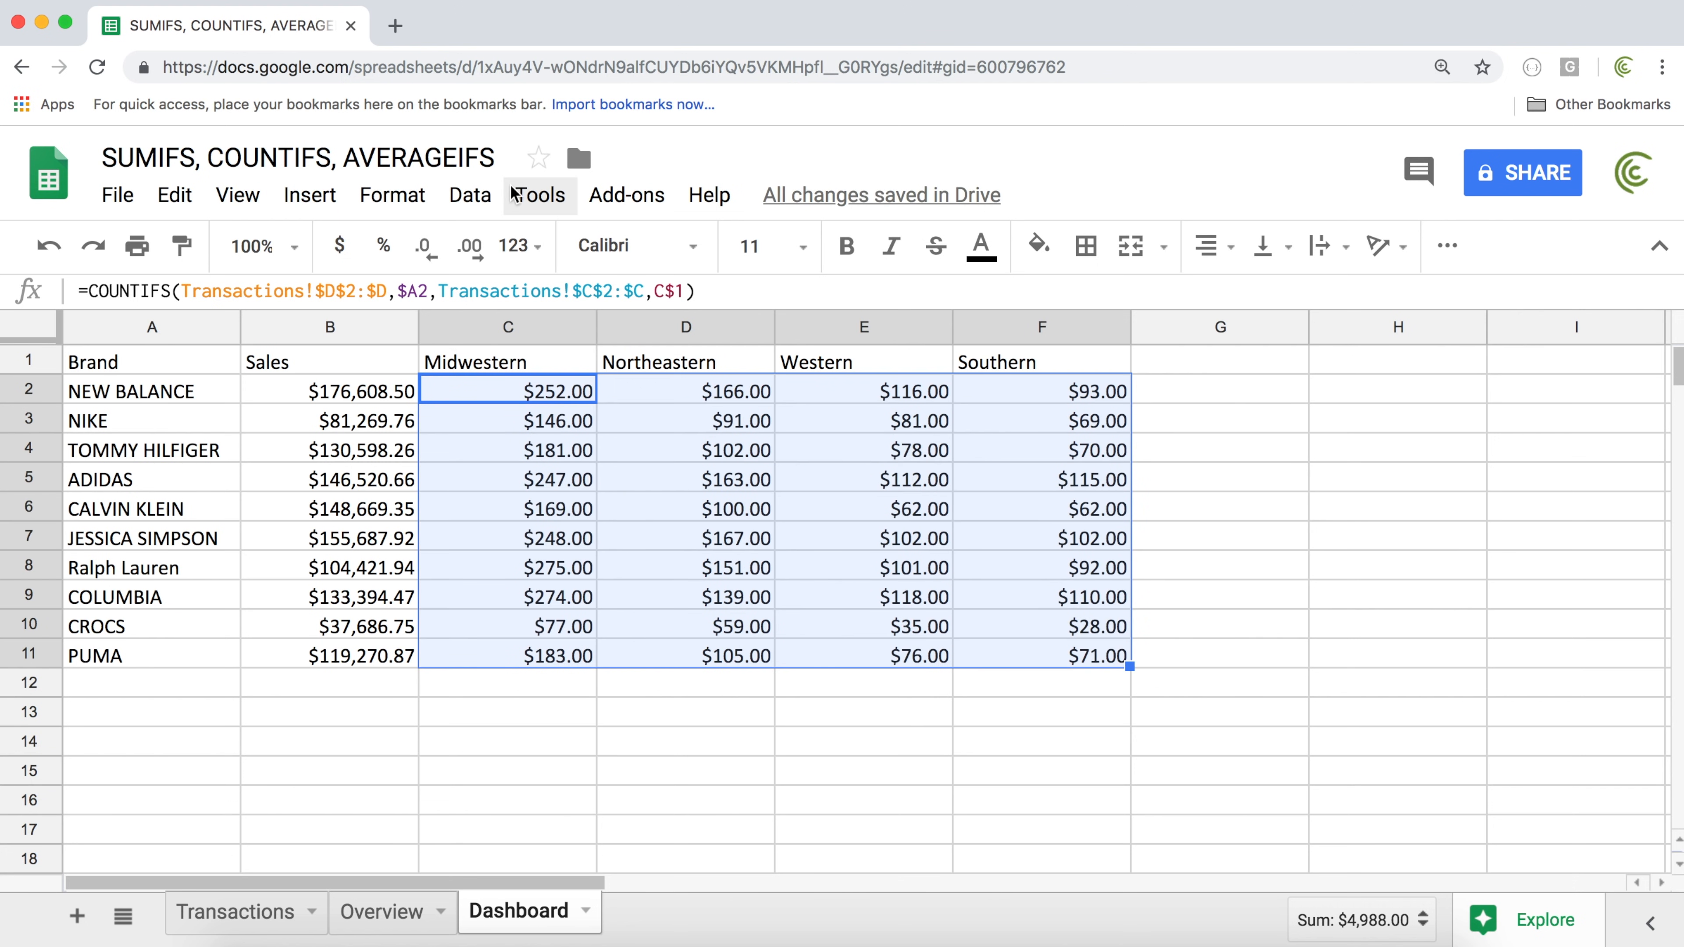
left_click(401, 195)
mouse_move(441, 245)
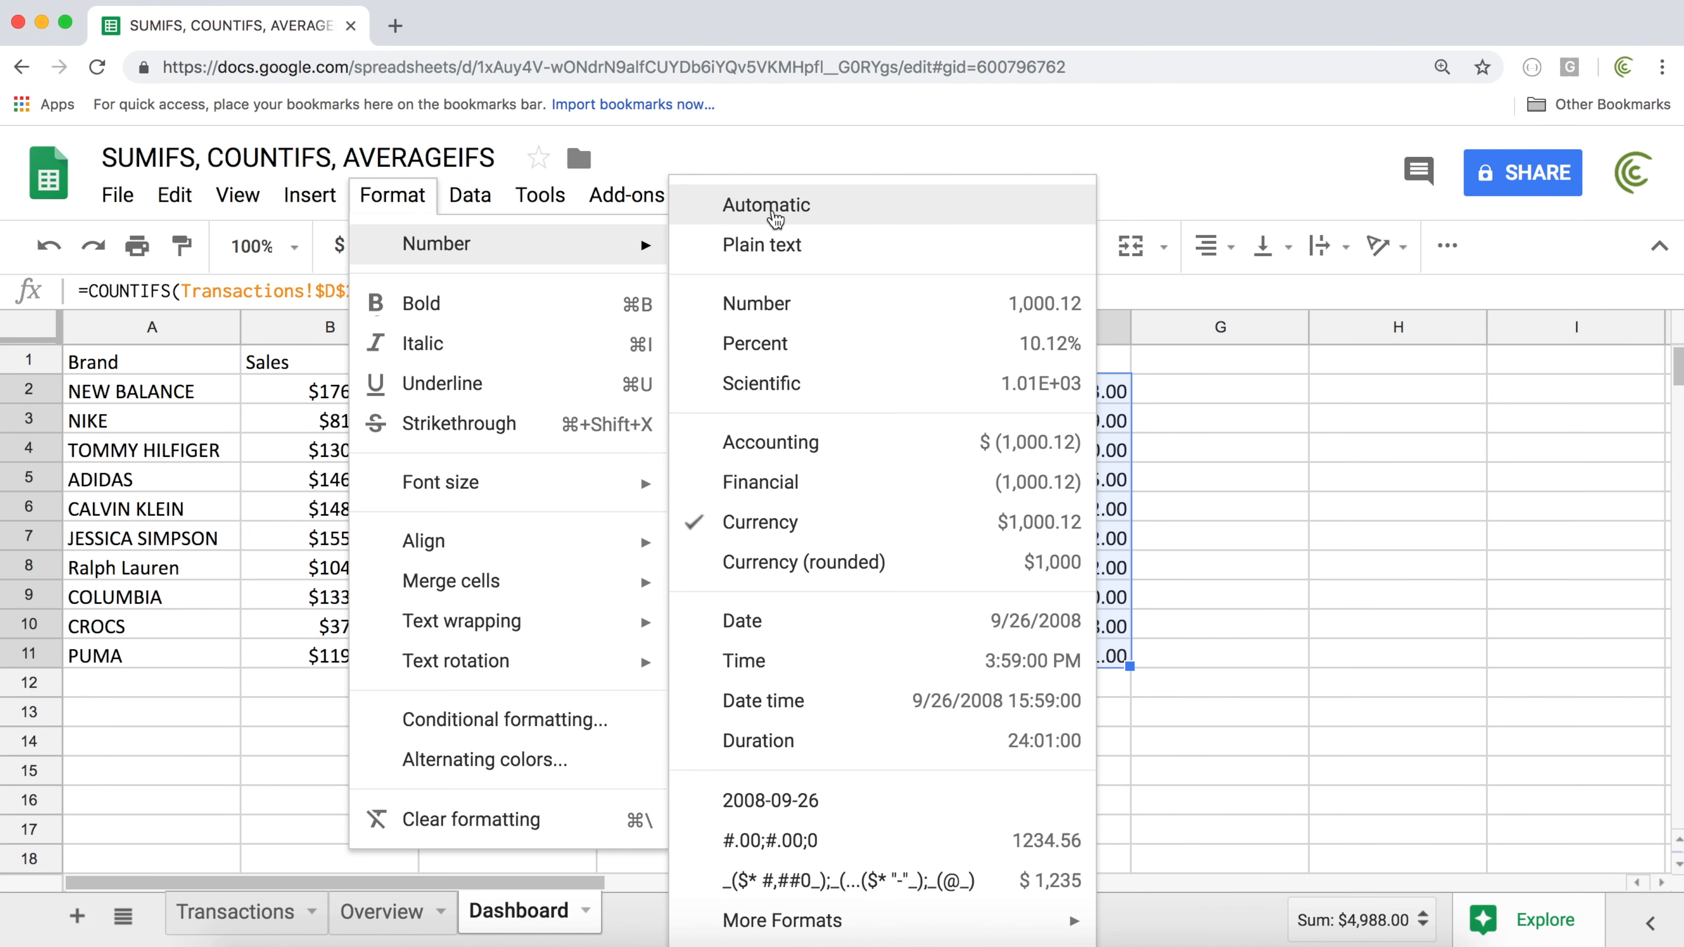
left_click(771, 207)
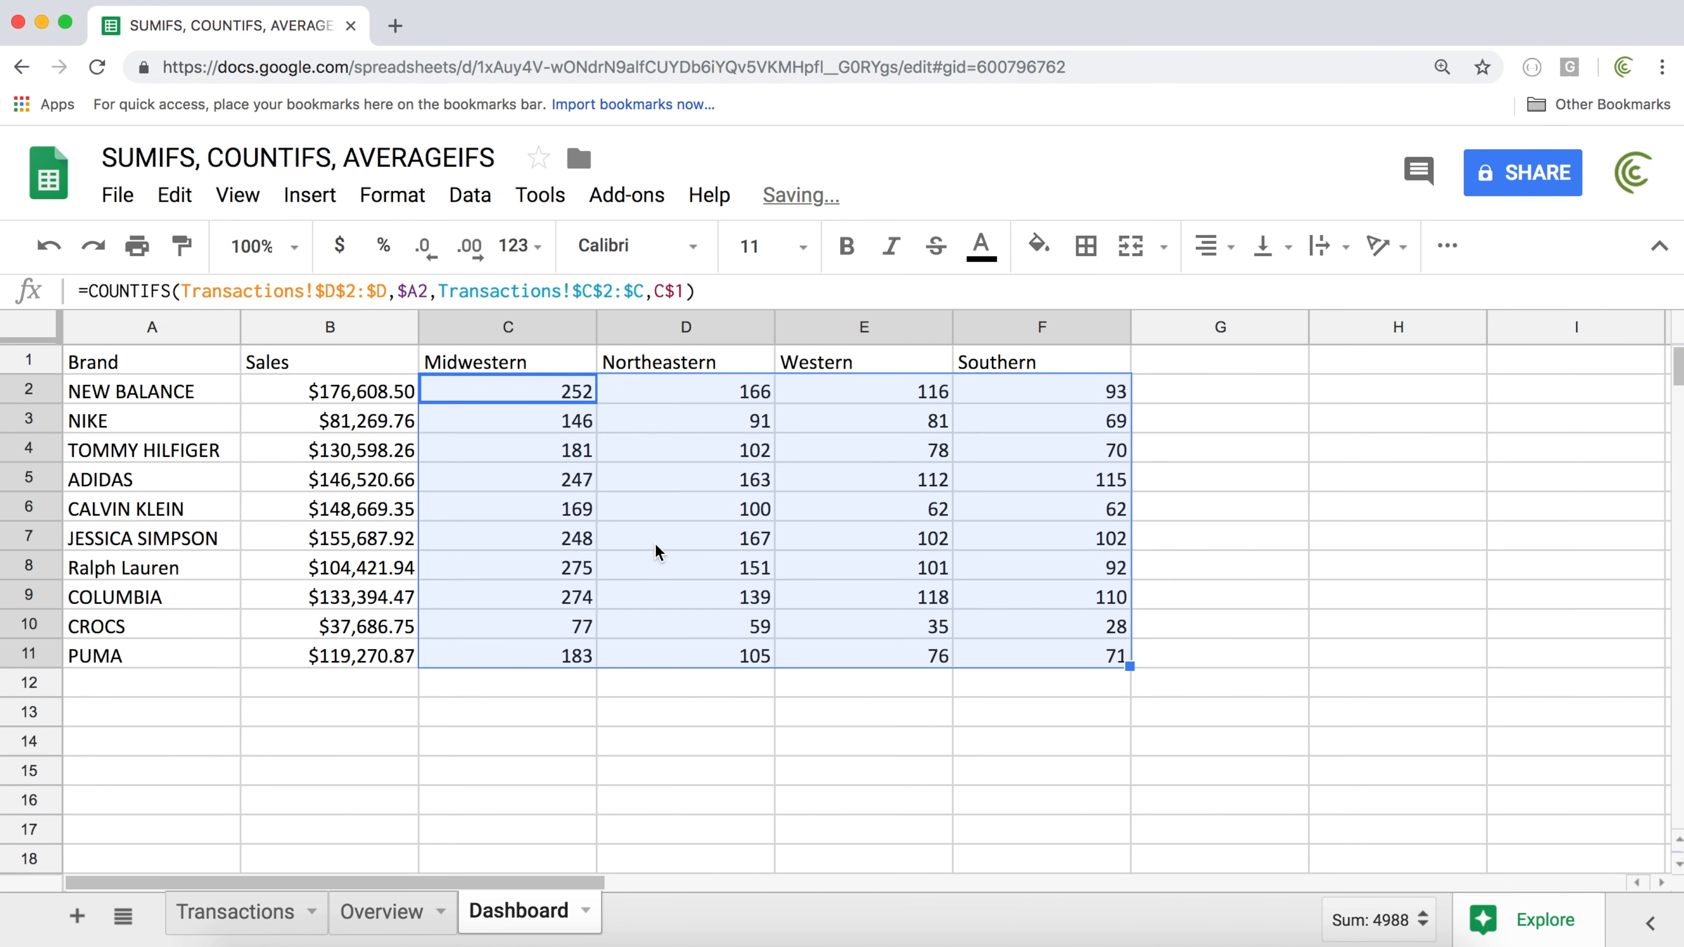
double_click(516, 389)
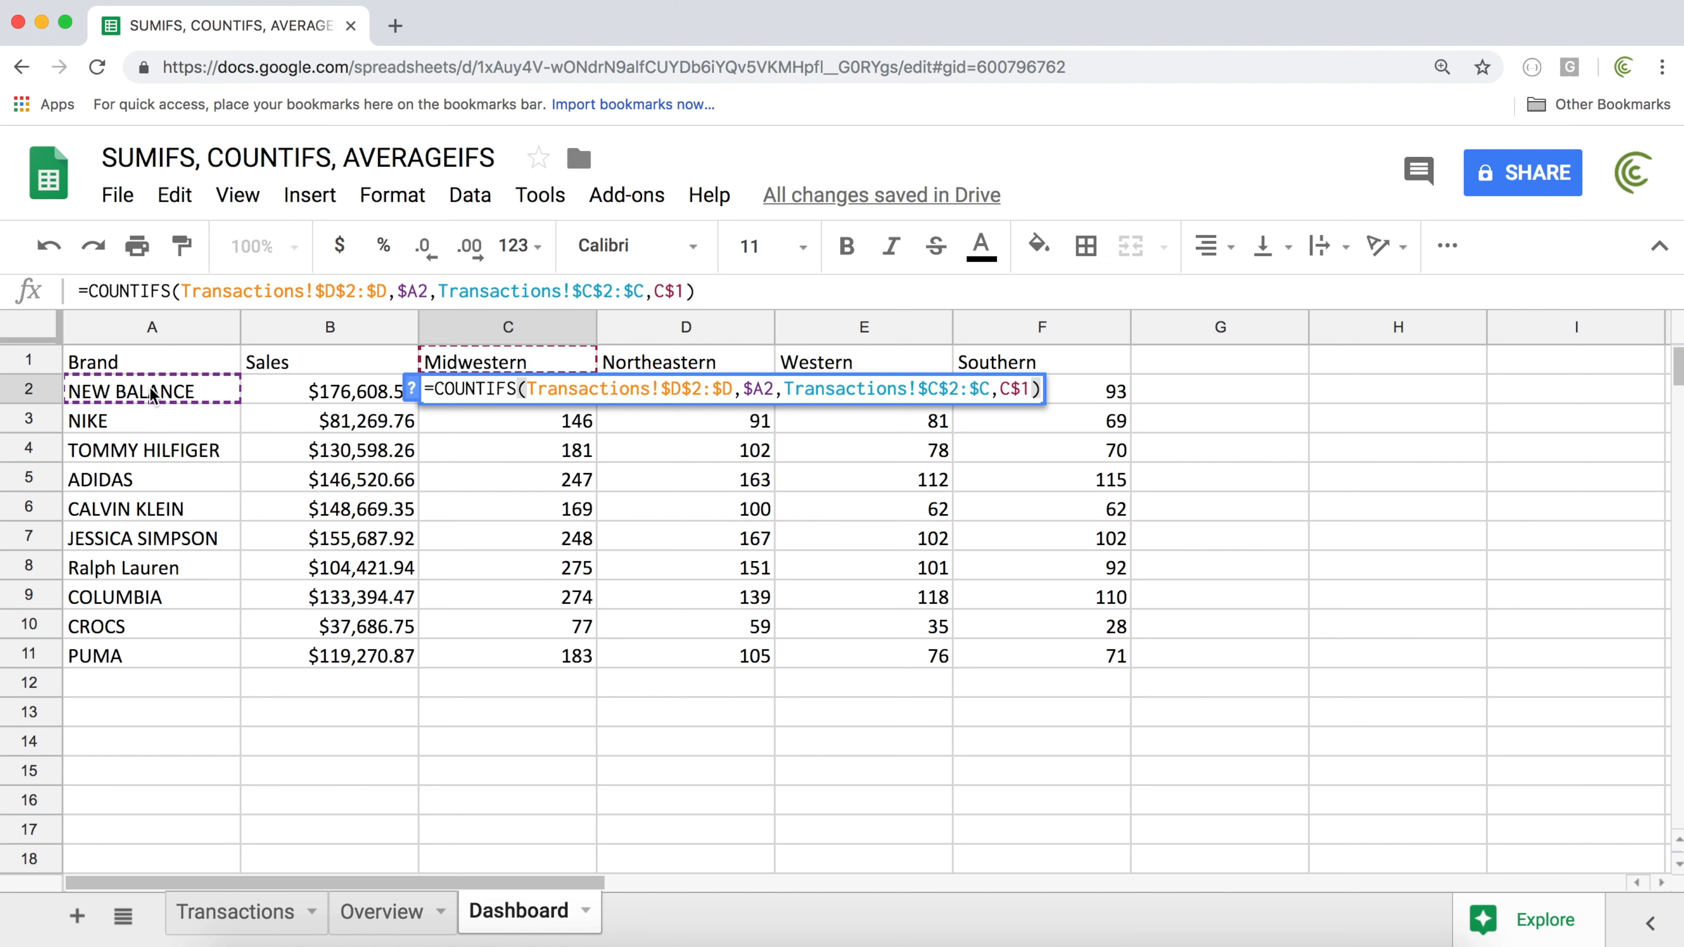
key("Return")
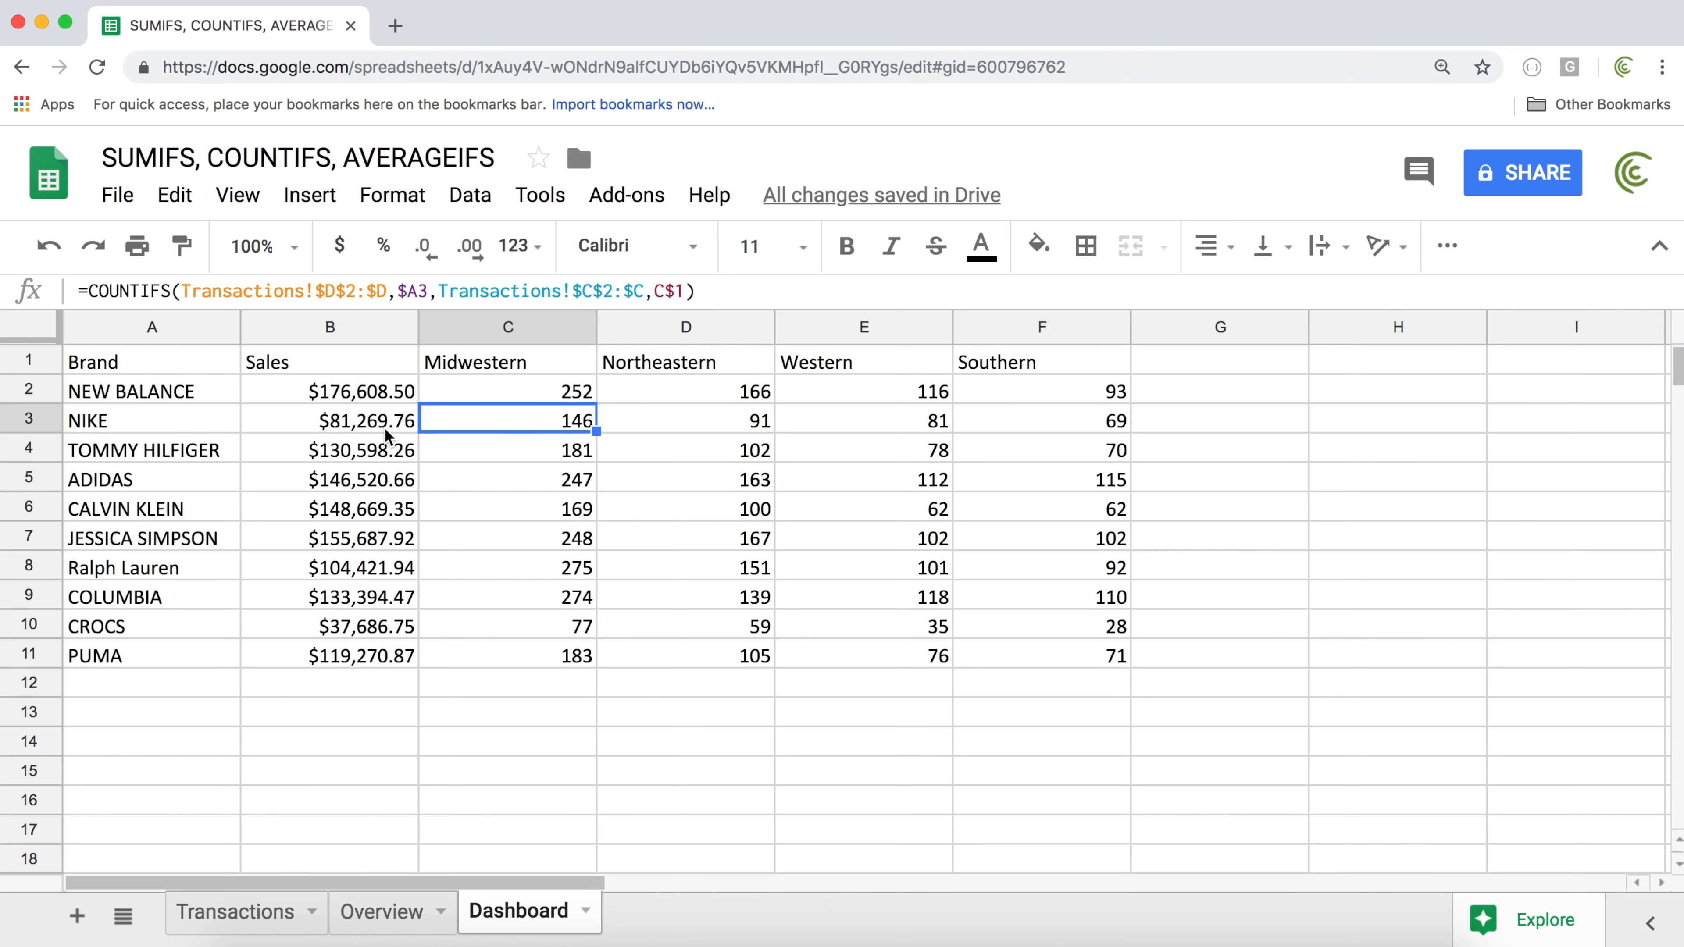